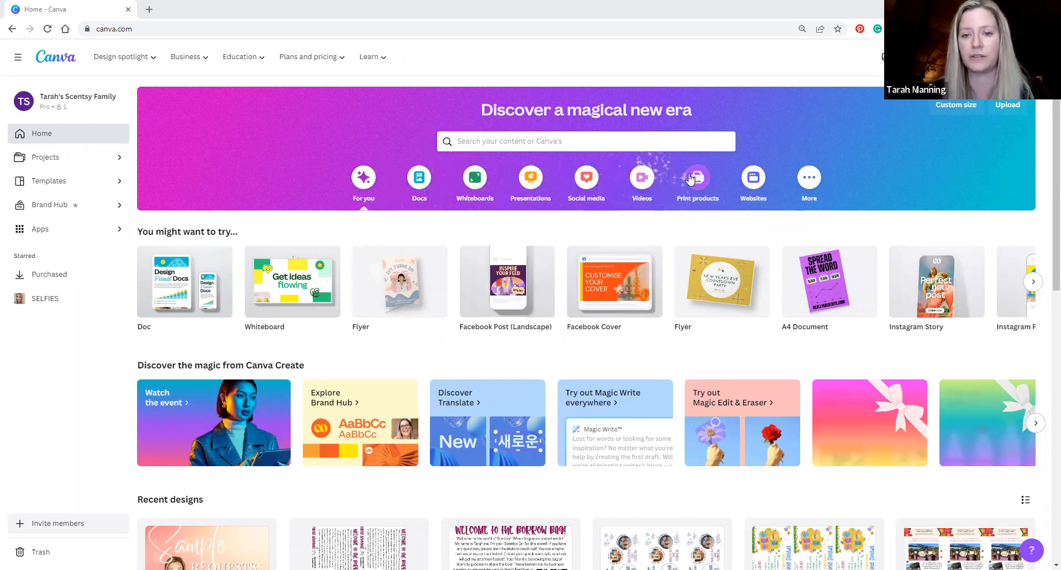
Step: Create a Facebook Post (Landscape) design and apply the Hello Spring template with the flower meadow photo
{"action": "left_click", "coordinate": [590, 190]}
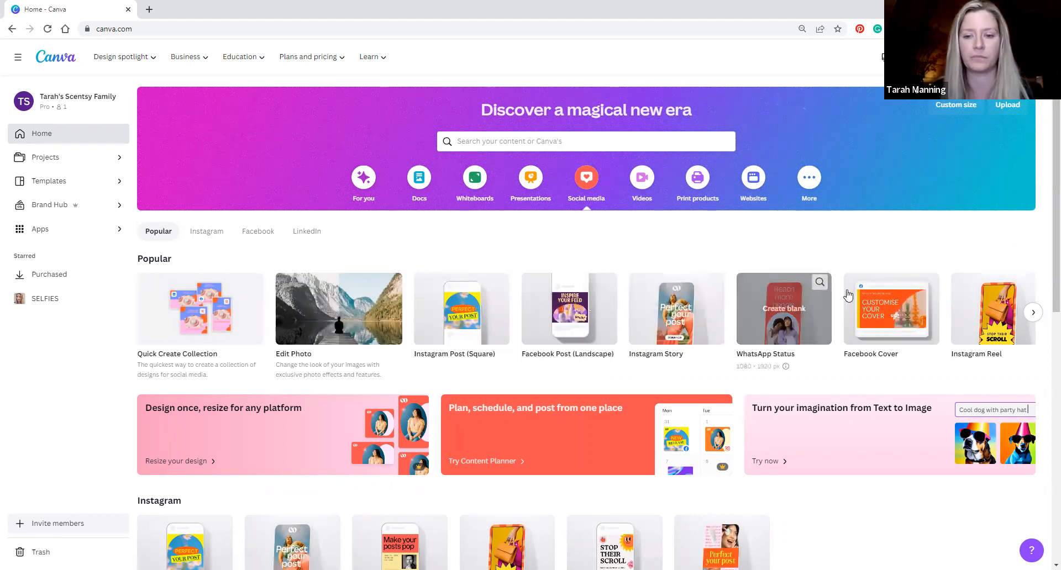
{"action": "left_click", "coordinate": [555, 311]}
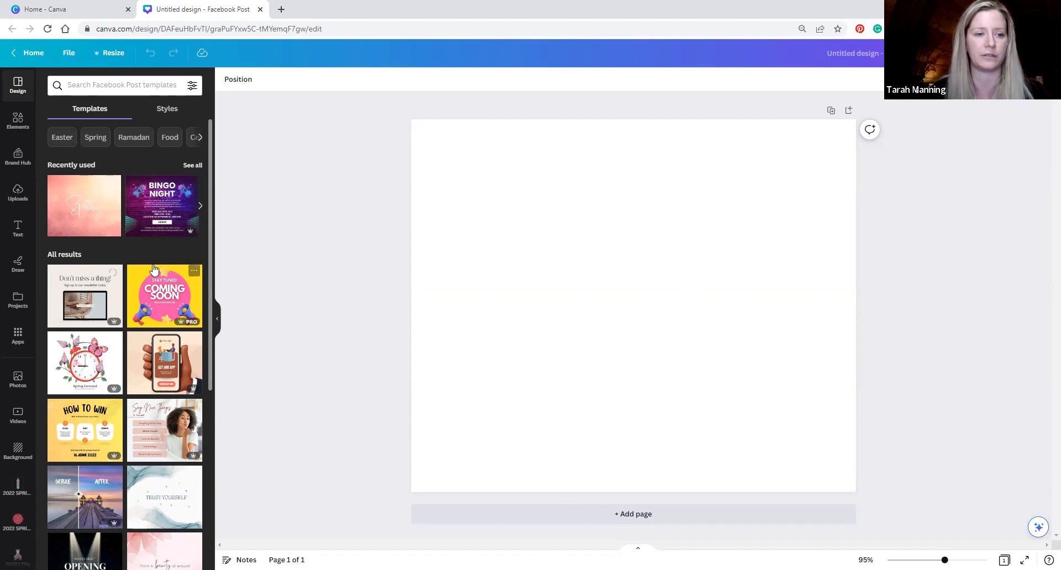
{"action": "scroll", "coordinate": [162, 244], "scroll_direction": "down", "scroll_amount": 3}
{"action": "scroll", "coordinate": [161, 245], "scroll_direction": "down", "scroll_amount": 2}
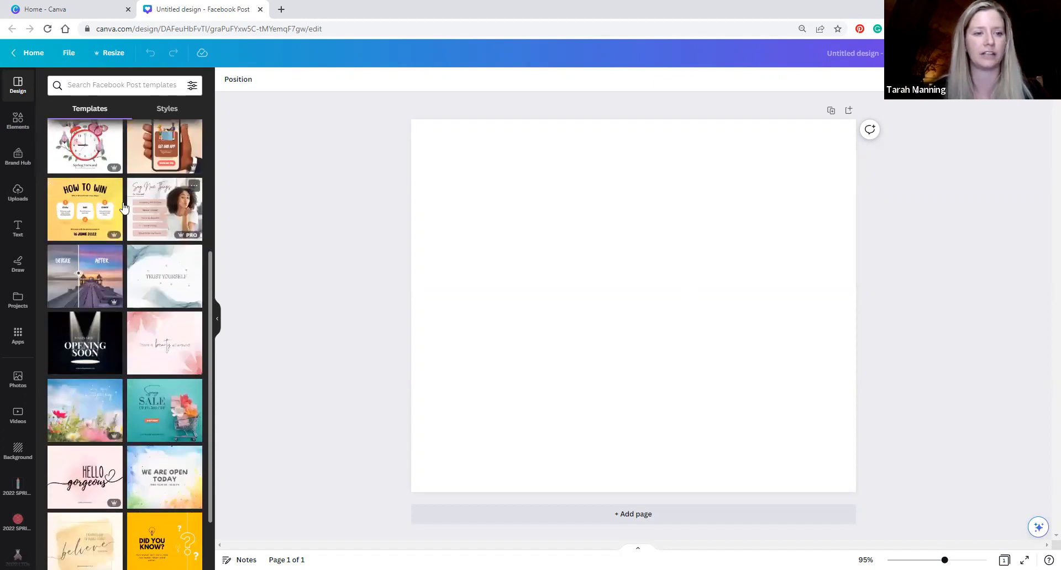
{"action": "scroll", "coordinate": [123, 273], "scroll_direction": "down", "scroll_amount": 2}
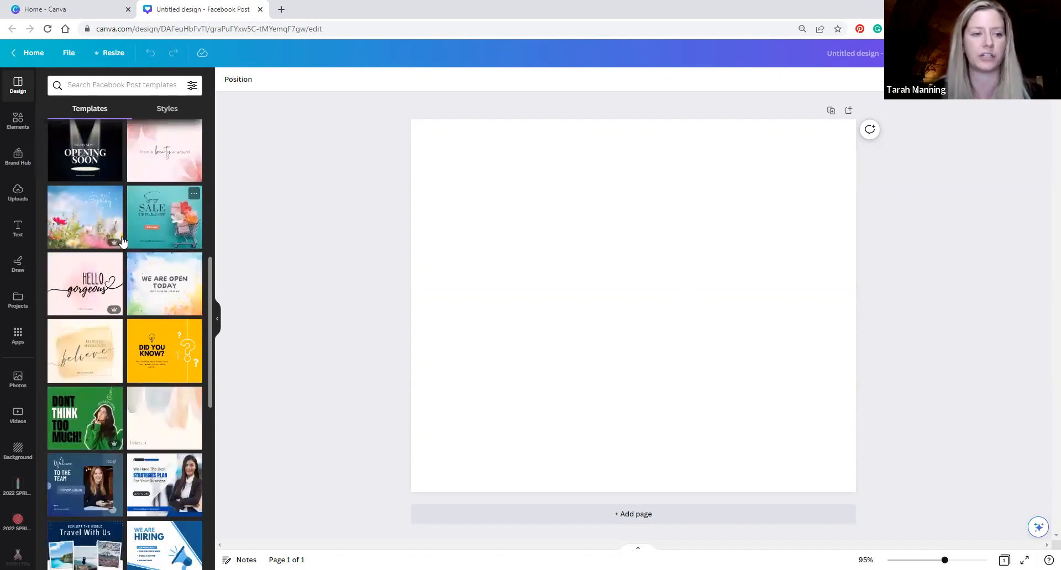
{"action": "left_click", "coordinate": [106, 224]}
Step: Examine the template's individual text and graphic elements and look through the fonts available for the word Spring
{"action": "left_click", "coordinate": [710, 230]}
{"action": "mouse_move", "coordinate": [710, 229]}
{"action": "left_mouse_down"}
{"action": "mouse_move", "coordinate": [685, 309]}
{"action": "mouse_move", "coordinate": [722, 244]}
{"action": "mouse_move", "coordinate": [721, 199]}
{"action": "mouse_move", "coordinate": [721, 225]}
{"action": "left_mouse_up"}
{"action": "left_click", "coordinate": [752, 181]}
{"action": "left_click", "coordinate": [777, 163]}
{"action": "left_click", "coordinate": [722, 225]}
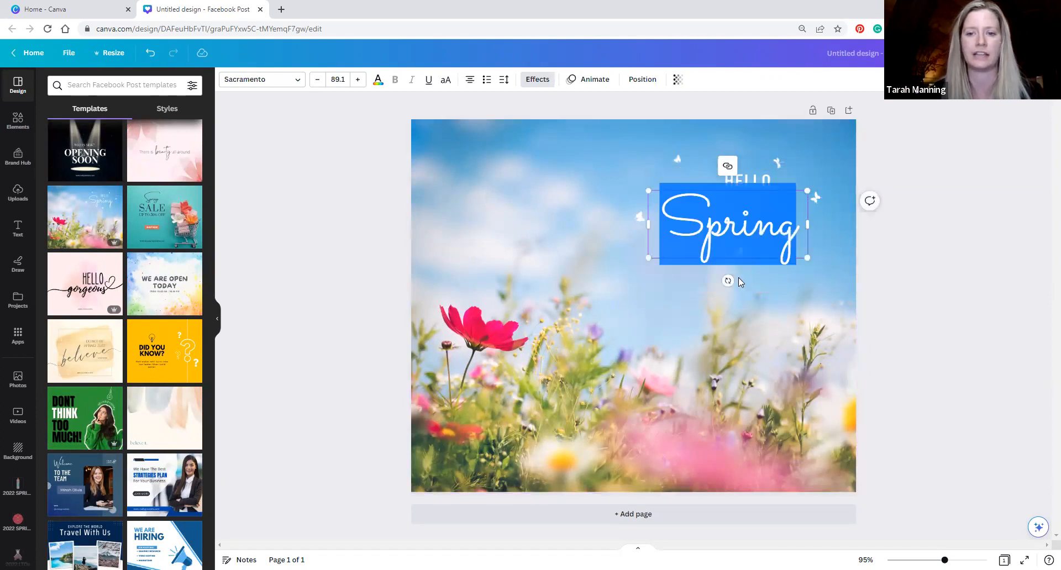
{"action": "left_click", "coordinate": [293, 81]}
{"action": "scroll", "coordinate": [102, 194], "scroll_direction": "down", "scroll_amount": 4}
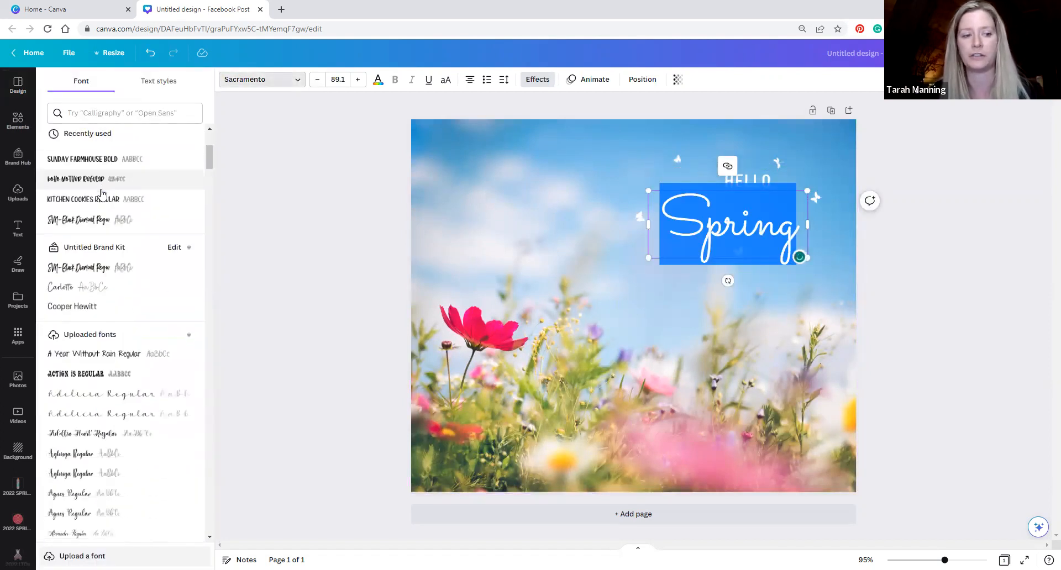
{"action": "left_click", "coordinate": [261, 81]}
{"action": "left_click", "coordinate": [688, 341]}
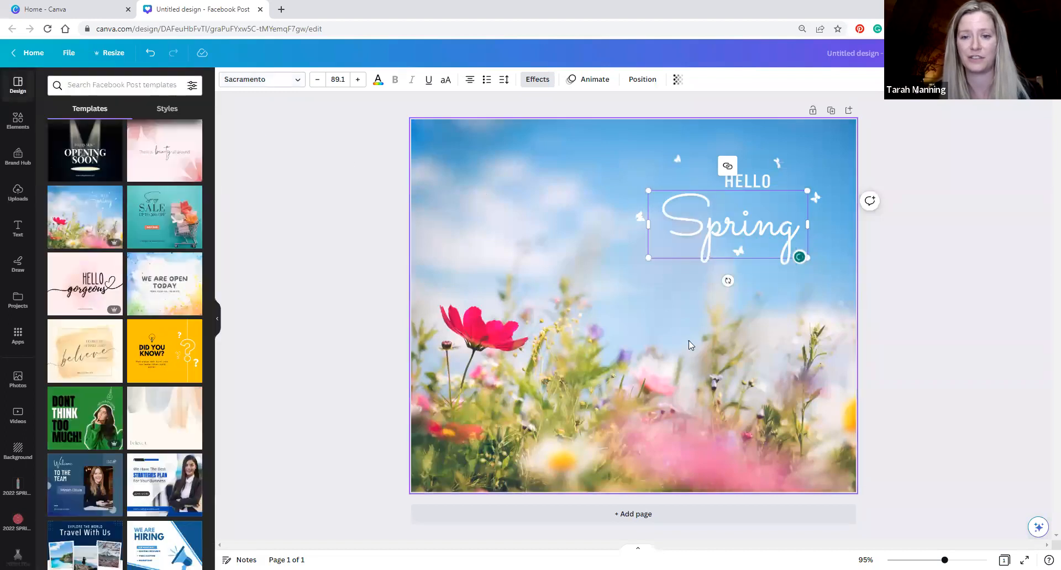
Step: Change the word Spring to the Baby Heart font and set its size to 93.1
{"action": "left_click", "coordinate": [720, 232]}
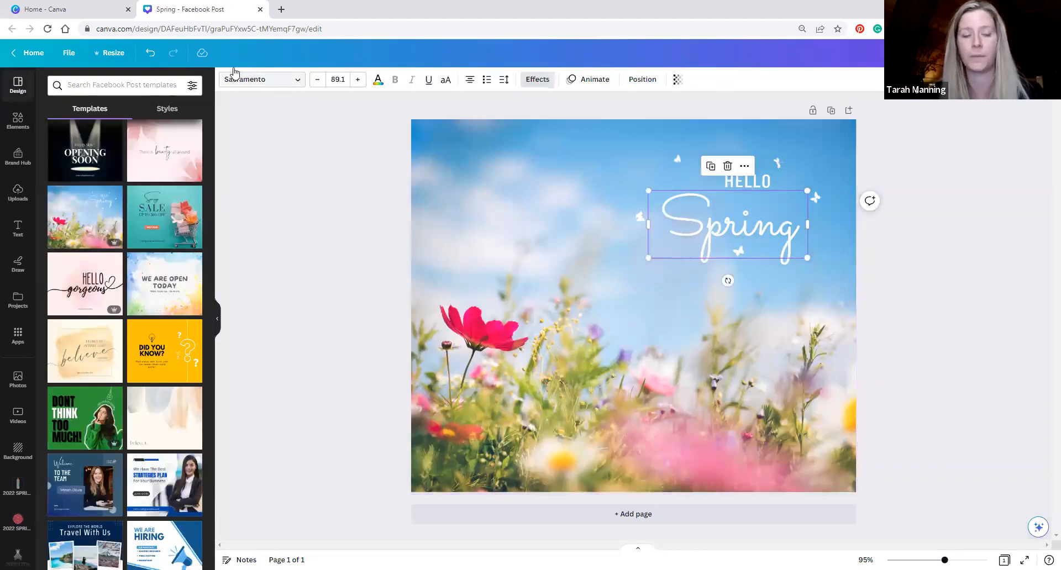
{"action": "left_click", "coordinate": [261, 83]}
{"action": "scroll", "coordinate": [146, 159], "scroll_direction": "down", "scroll_amount": 15}
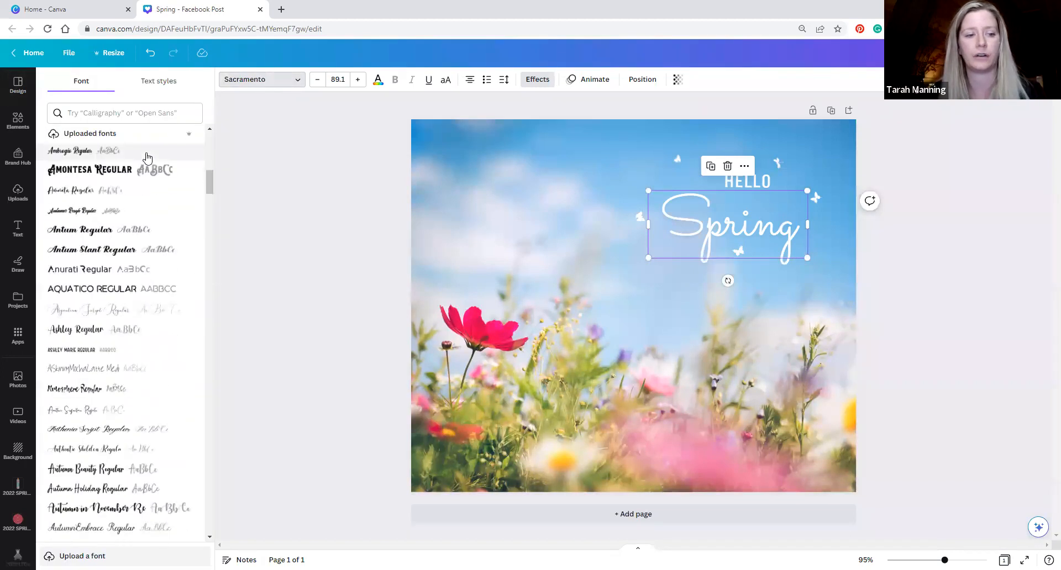
{"action": "left_click", "coordinate": [126, 357]}
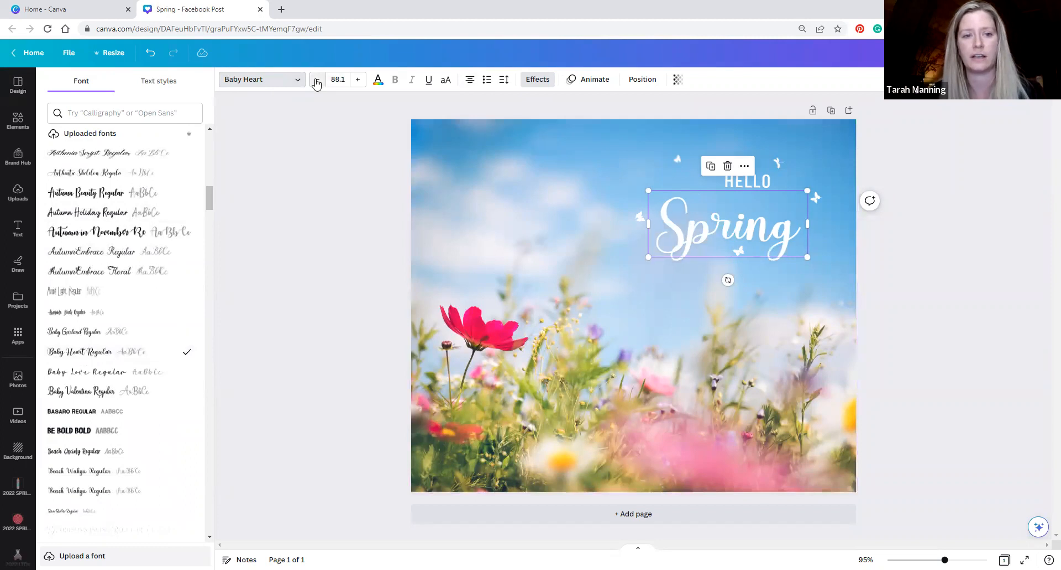
{"action": "left_click", "coordinate": [357, 80]}
{"action": "left_click", "coordinate": [357, 79]}
{"action": "left_click", "coordinate": [357, 79]}
{"action": "left_click", "coordinate": [357, 79]}
Step: Look through the color palettes and give the word Spring a custom purple color, #511DB2
{"action": "left_click", "coordinate": [378, 80]}
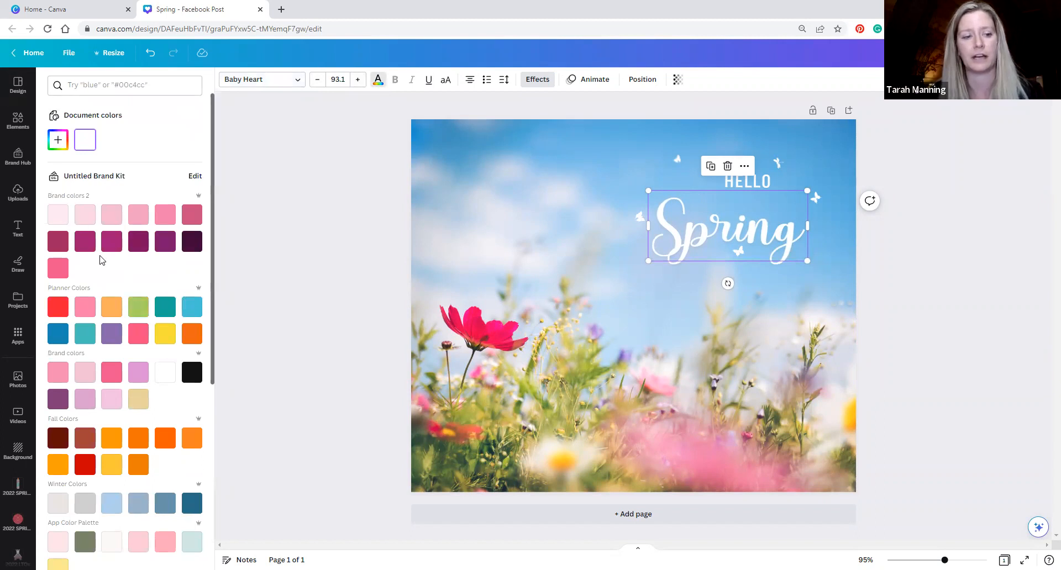
{"action": "scroll", "coordinate": [101, 259], "scroll_direction": "down", "scroll_amount": 4}
{"action": "scroll", "coordinate": [105, 255], "scroll_direction": "up", "scroll_amount": 3}
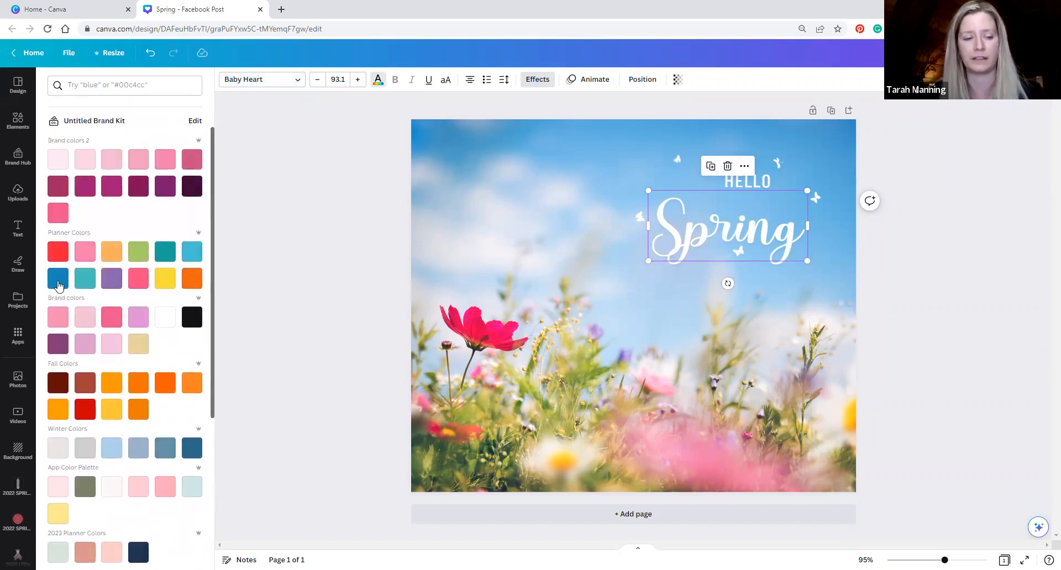
{"action": "scroll", "coordinate": [103, 170], "scroll_direction": "down", "scroll_amount": 4}
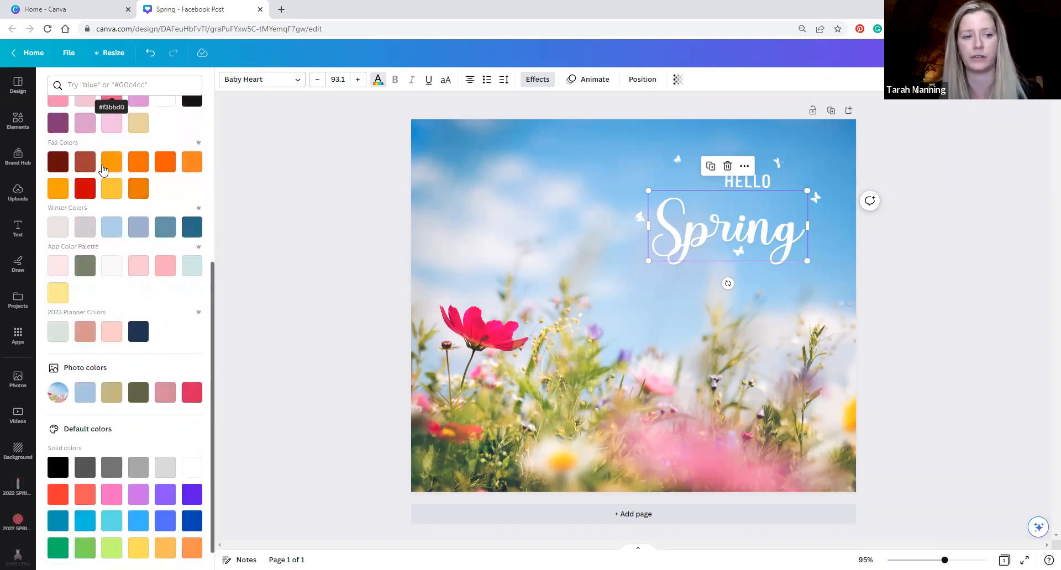
{"action": "scroll", "coordinate": [103, 169], "scroll_direction": "down", "scroll_amount": 1}
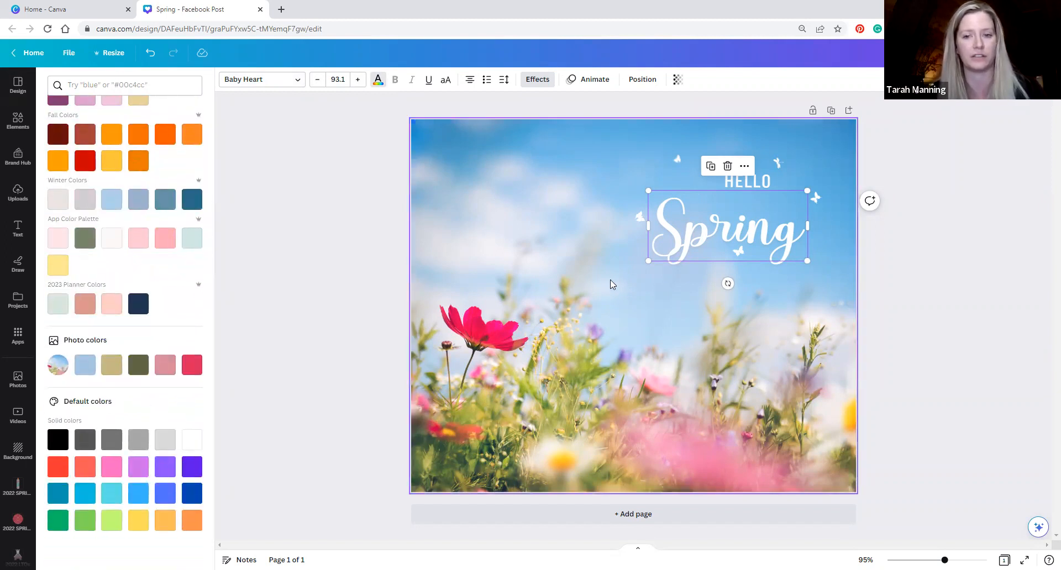
{"action": "scroll", "coordinate": [63, 243], "scroll_direction": "up", "scroll_amount": 5}
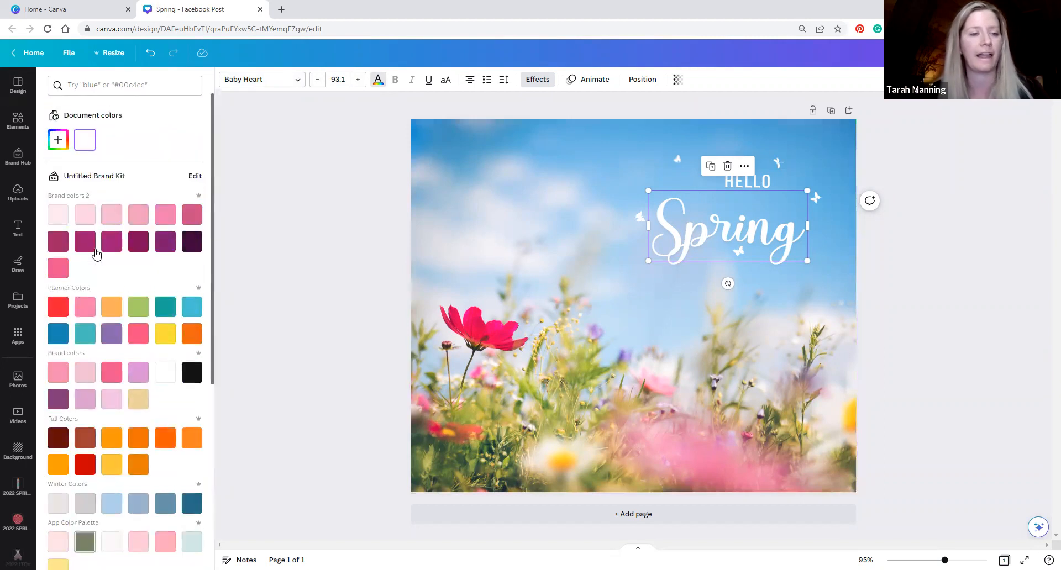
{"action": "left_click", "coordinate": [58, 140]}
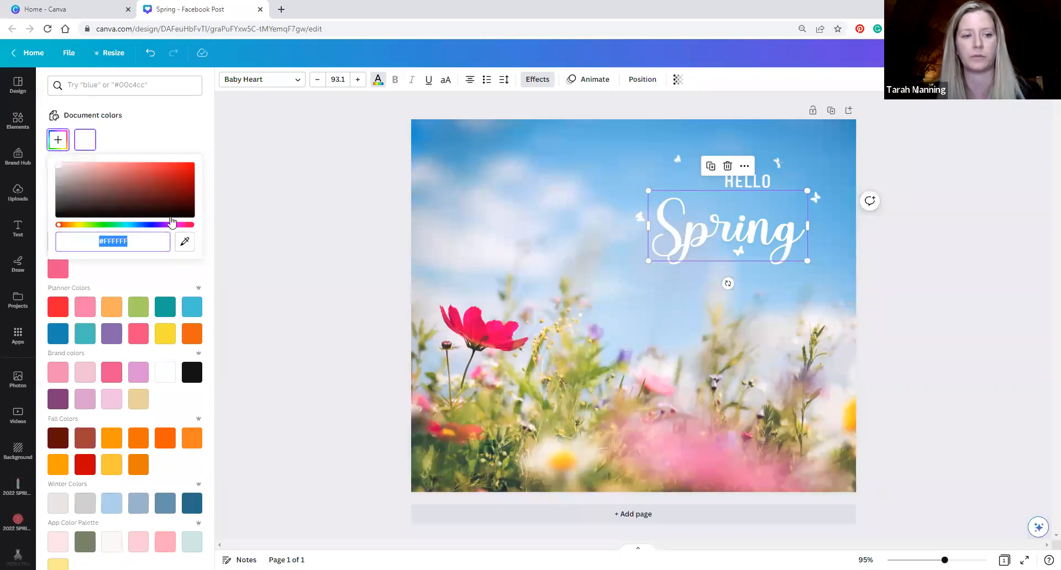
{"action": "left_click_drag", "start_coordinate": [65, 227], "coordinate": [155, 226]}
{"action": "left_click", "coordinate": [171, 179]}
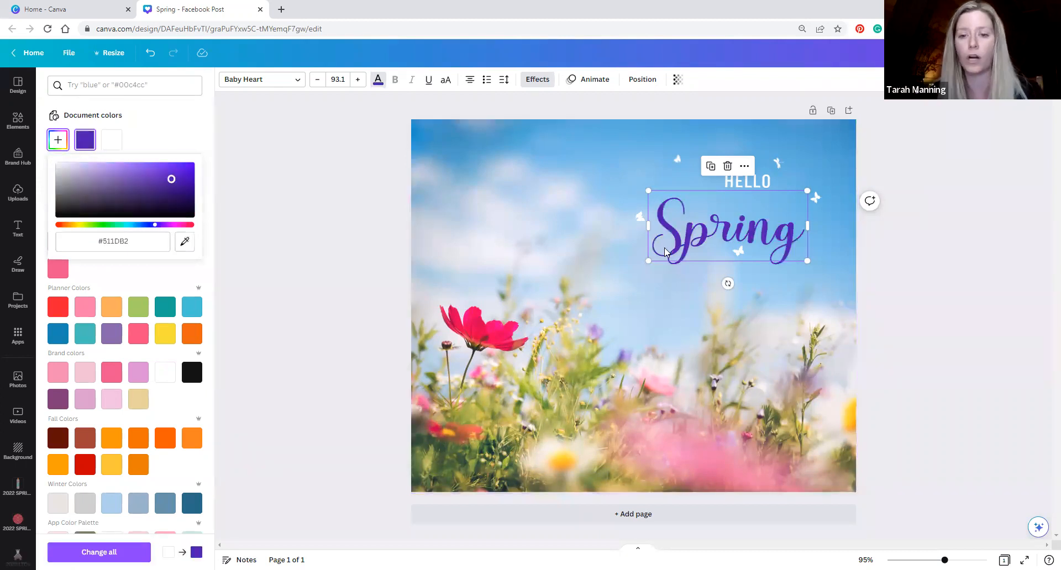
Step: Recolor the word Spring with the color sampled from the red flower in the background photo
{"action": "left_click", "coordinate": [702, 228]}
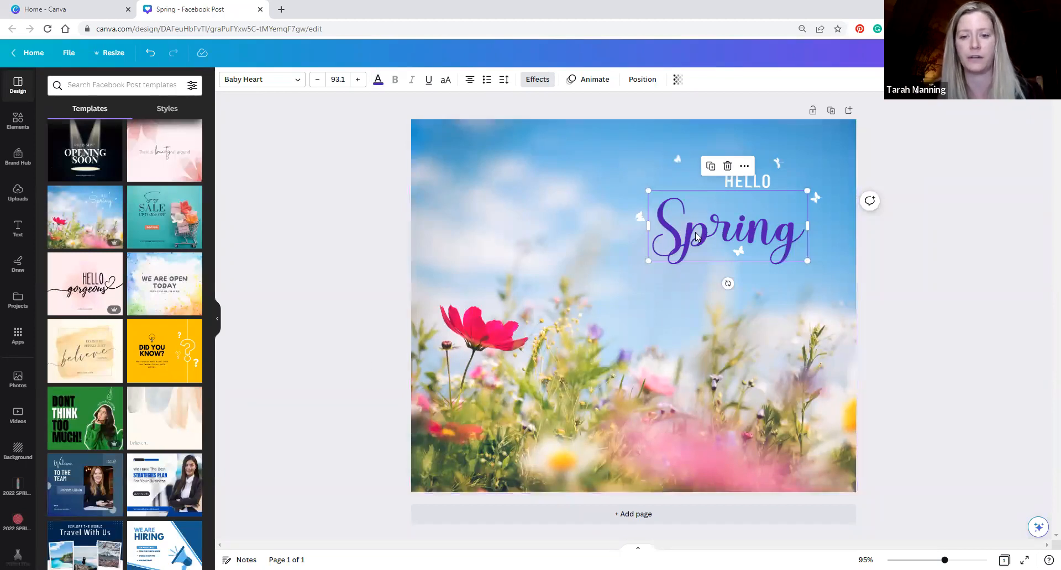
{"action": "left_click", "coordinate": [728, 227]}
{"action": "left_click", "coordinate": [506, 225]}
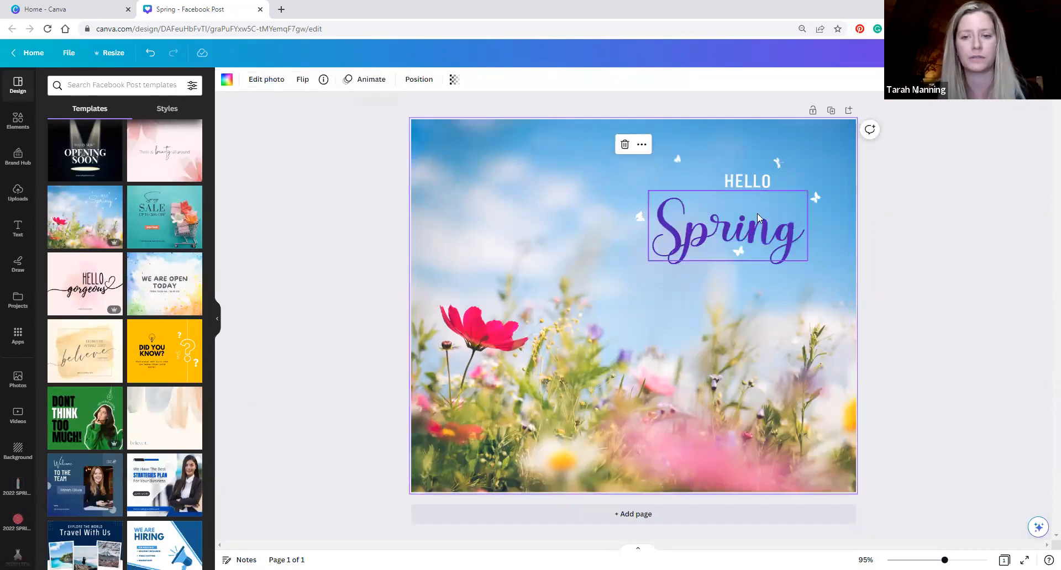
{"action": "left_click", "coordinate": [757, 213]}
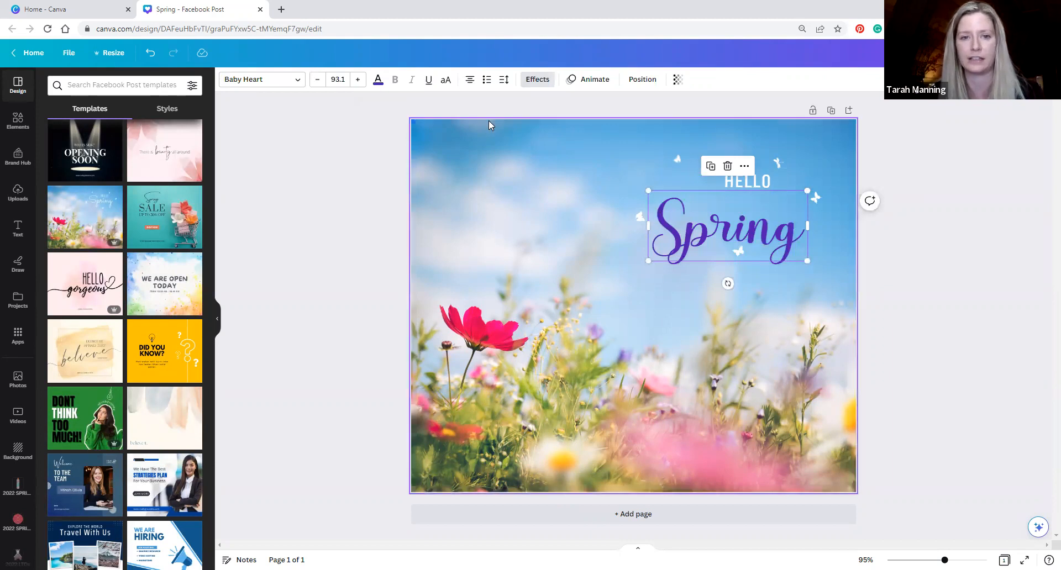
{"action": "left_click", "coordinate": [378, 79]}
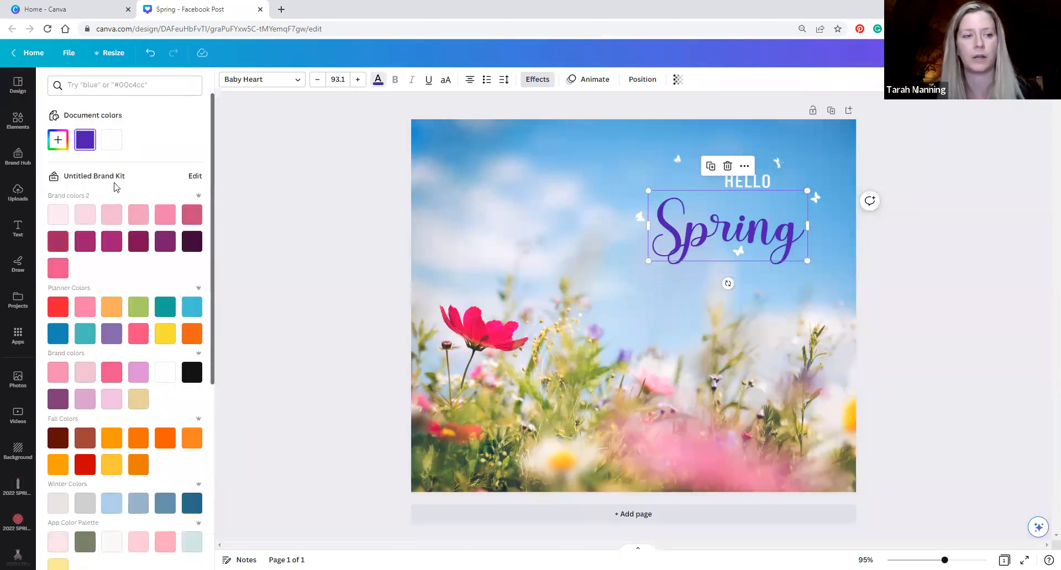
{"action": "left_click", "coordinate": [57, 139]}
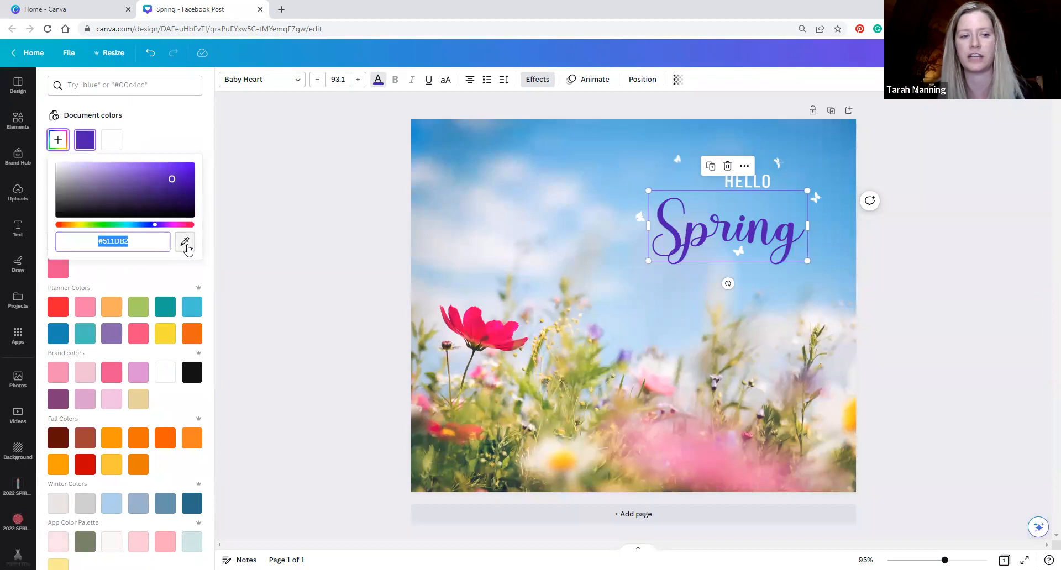
{"action": "left_click", "coordinate": [185, 243]}
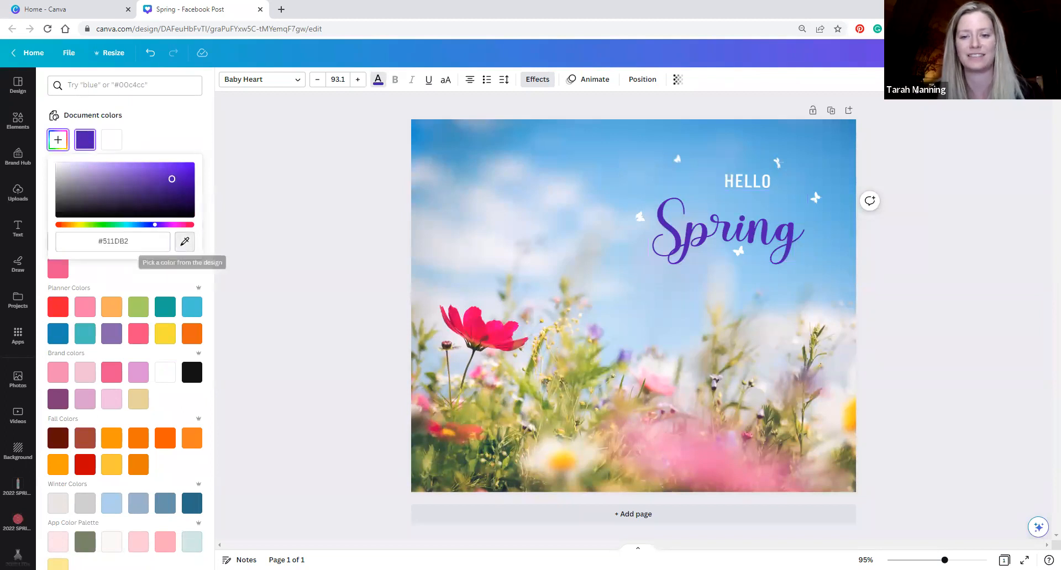
{"action": "left_click", "coordinate": [474, 320]}
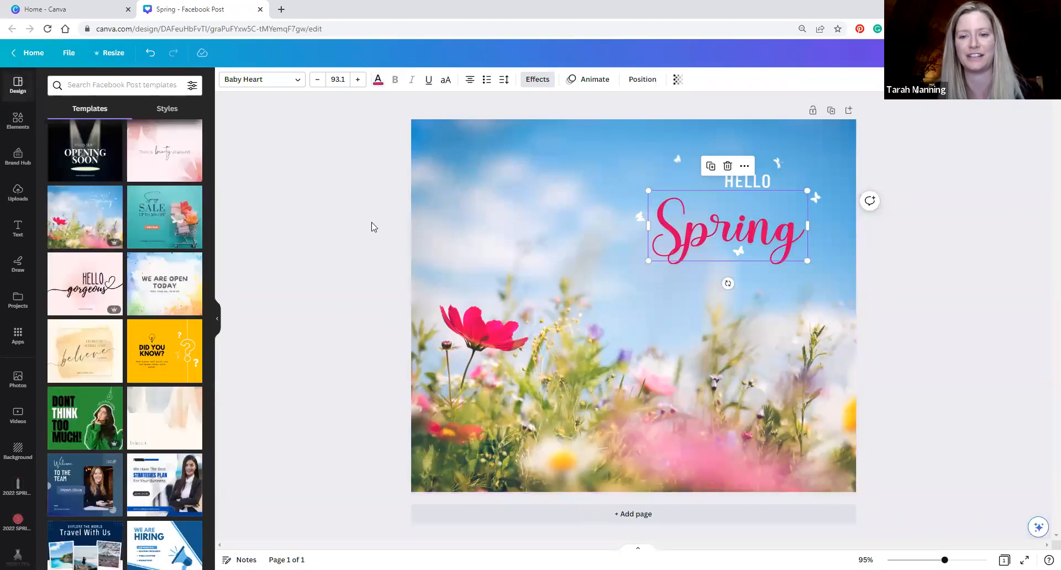
Step: Move the word Spring slightly up and to the right, closer beneath HELLO
{"action": "left_click", "coordinate": [374, 226]}
{"action": "left_click_drag", "start_coordinate": [716, 239], "coordinate": [731, 231]}
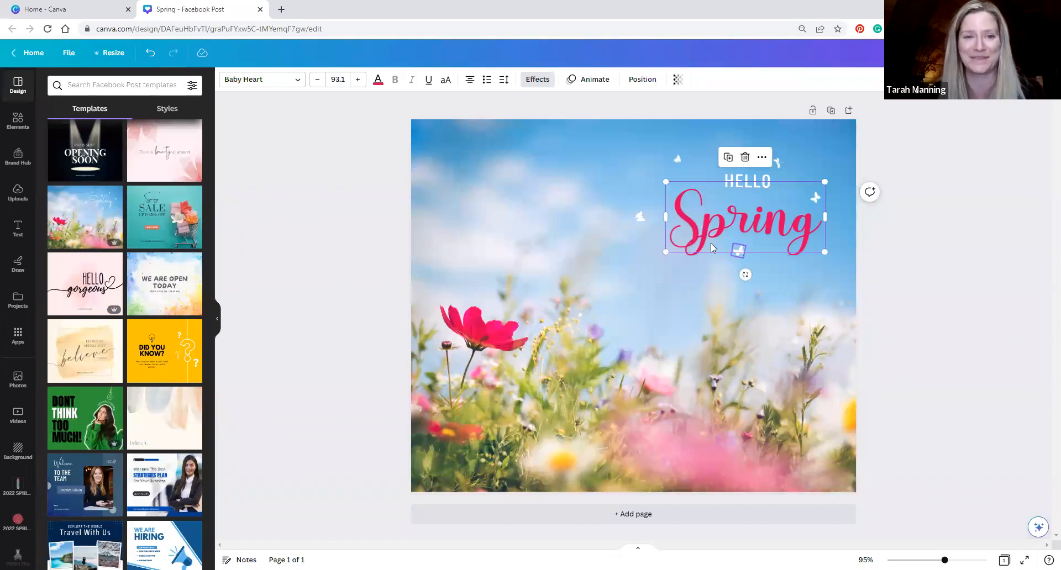
{"action": "double_click", "coordinate": [751, 208]}
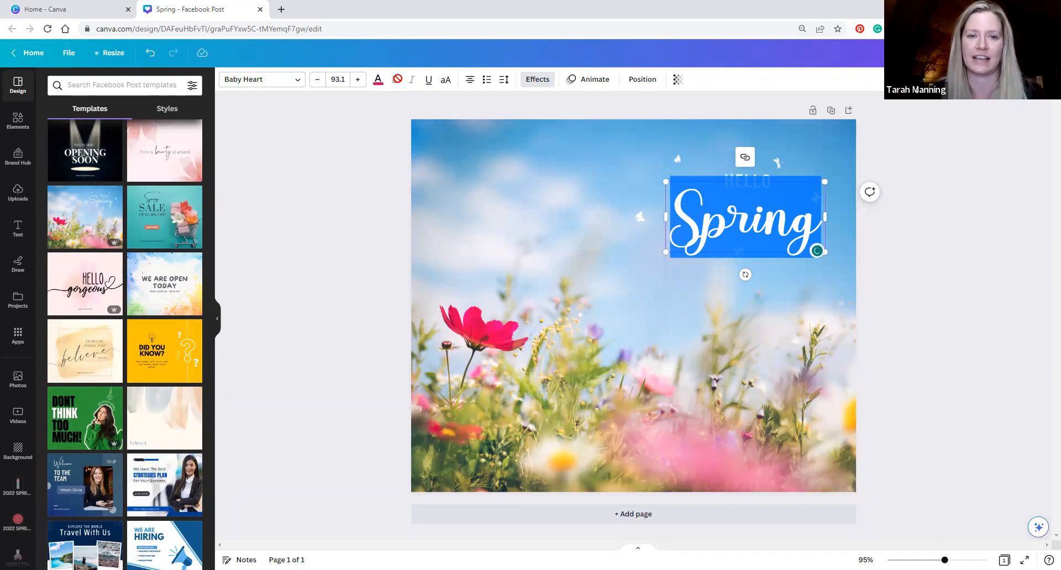
{"action": "left_click", "coordinate": [559, 200]}
Step: Try uppercase lettering on the word Spring and return it to normal case
{"action": "left_click", "coordinate": [723, 253]}
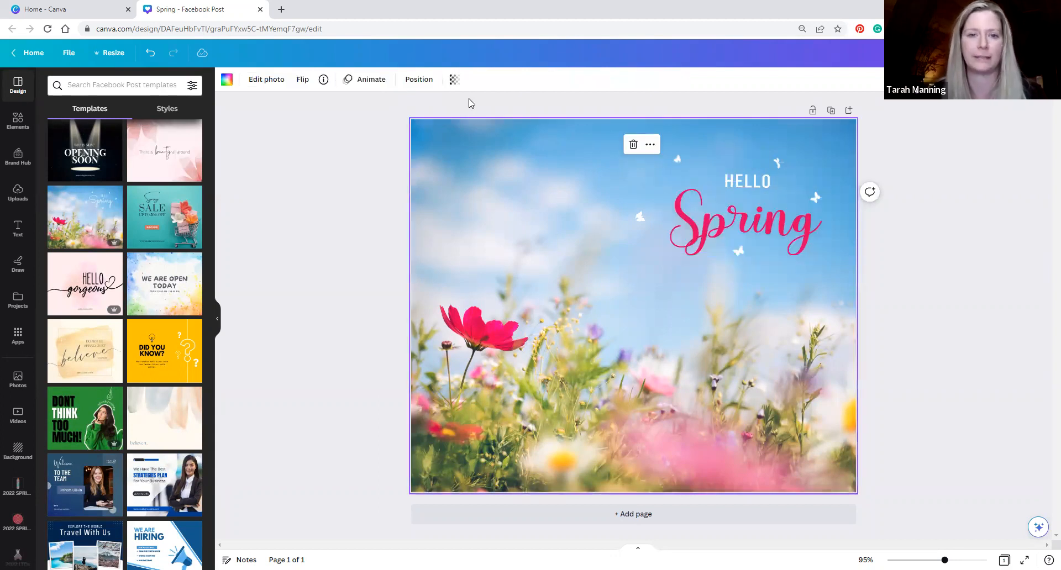
{"action": "left_click", "coordinate": [446, 82]}
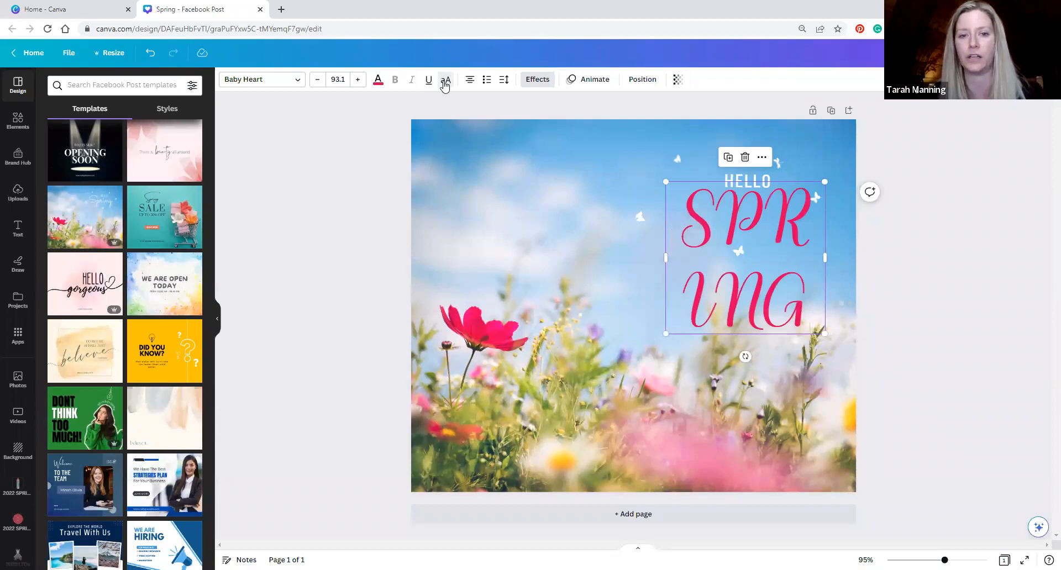
{"action": "left_click", "coordinate": [445, 82]}
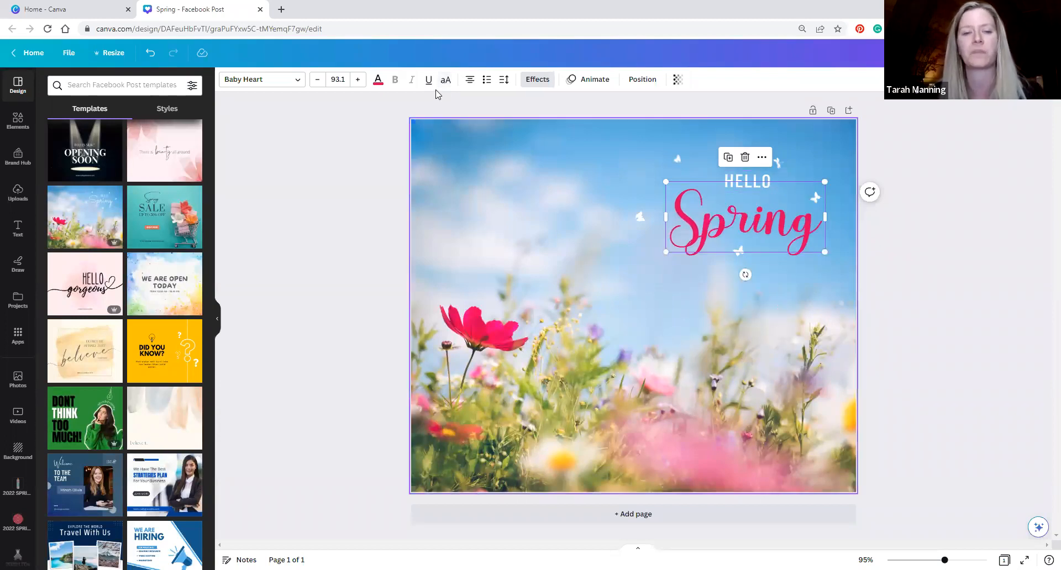
Step: Try left and right alignment and list formatting on the word Spring, returning it to centered text without a list
{"action": "left_click", "coordinate": [470, 81]}
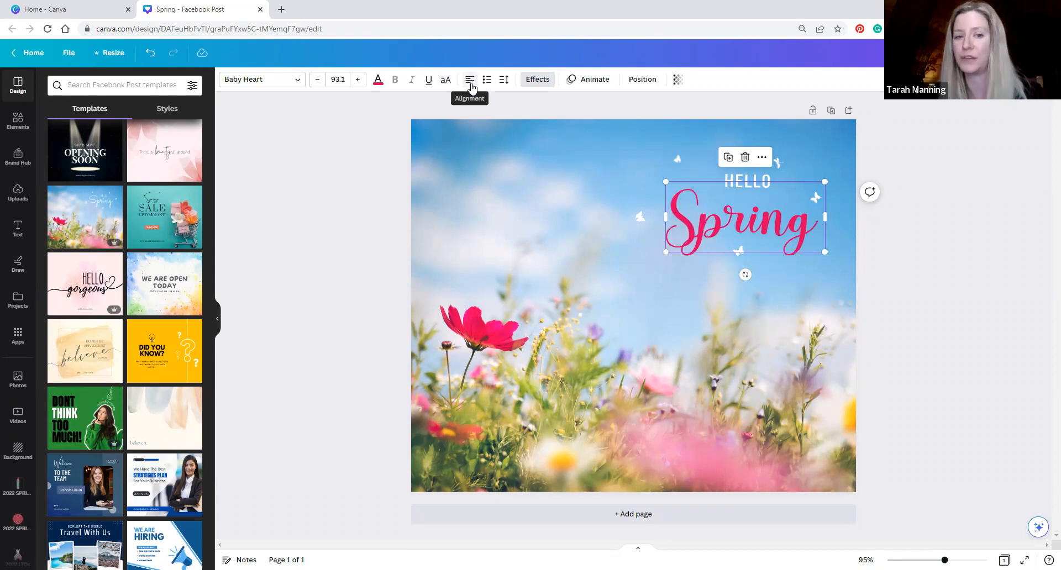
{"action": "left_click", "coordinate": [470, 80]}
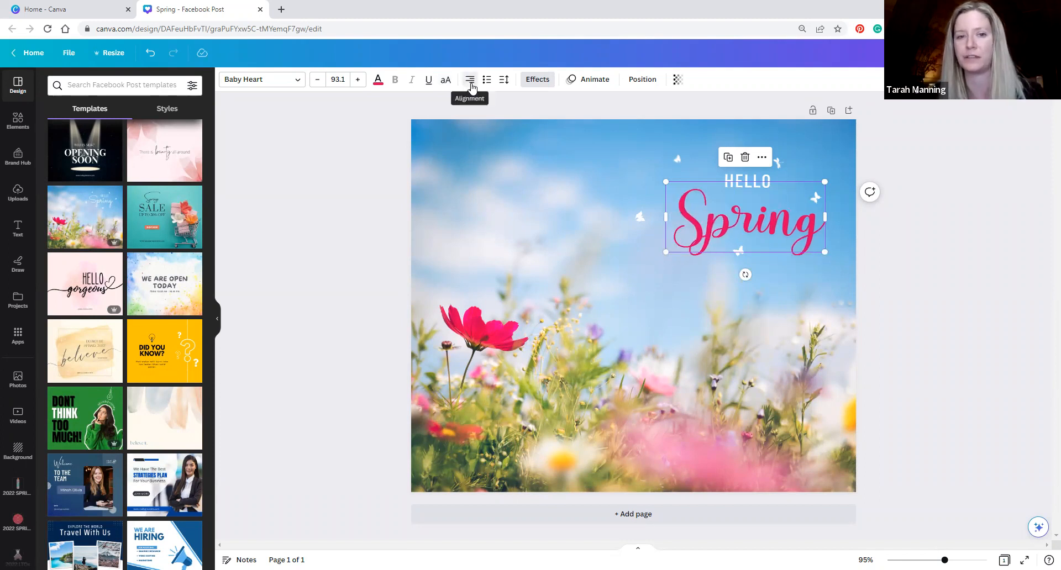
{"action": "left_click", "coordinate": [471, 86]}
{"action": "left_click", "coordinate": [485, 87]}
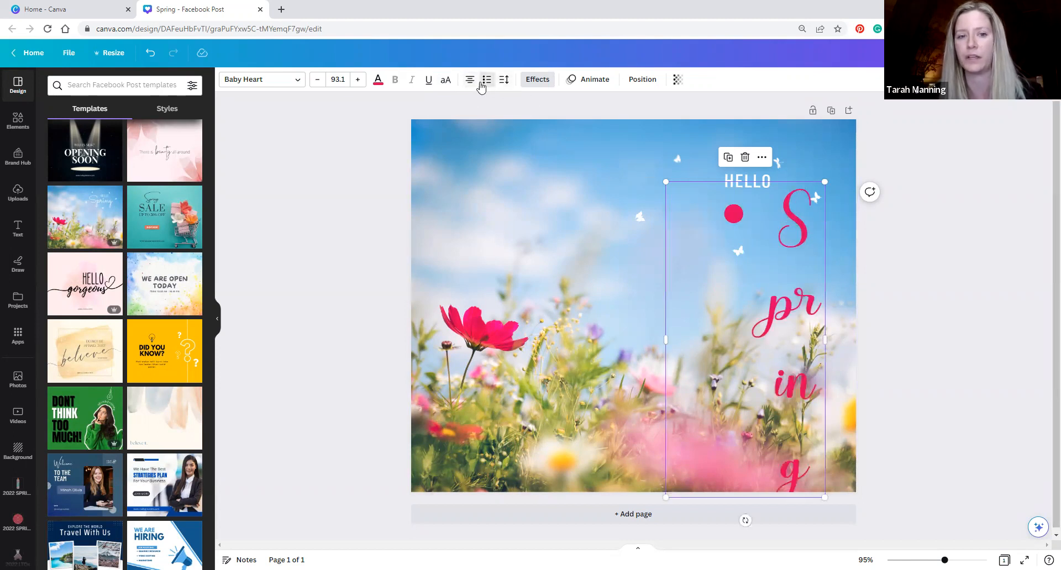
{"action": "left_click", "coordinate": [483, 82]}
{"action": "left_click", "coordinate": [487, 82]}
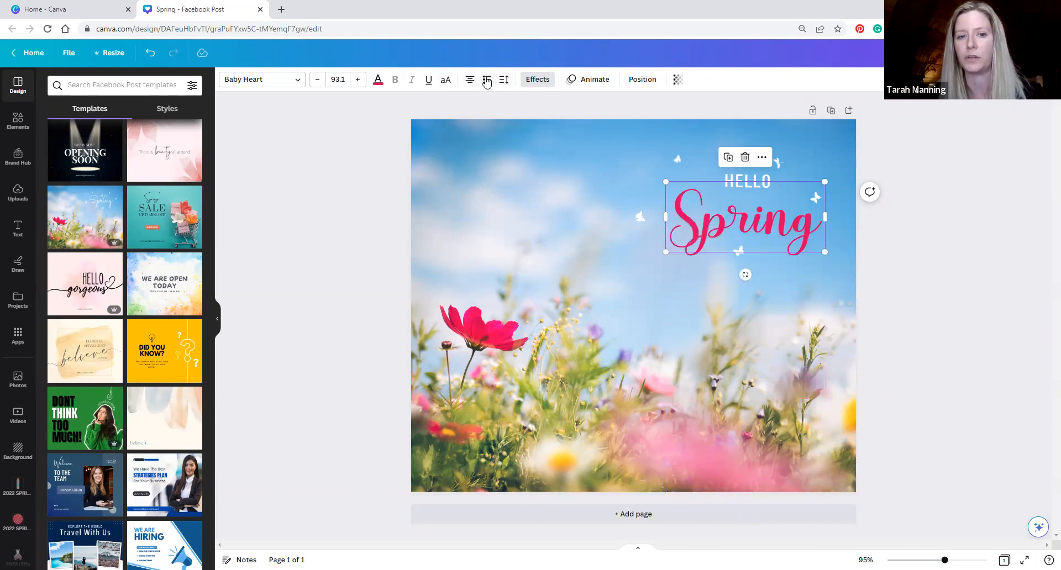
Step: Add the word Break on a second line below Spring in the same text box
{"action": "left_click", "coordinate": [502, 83]}
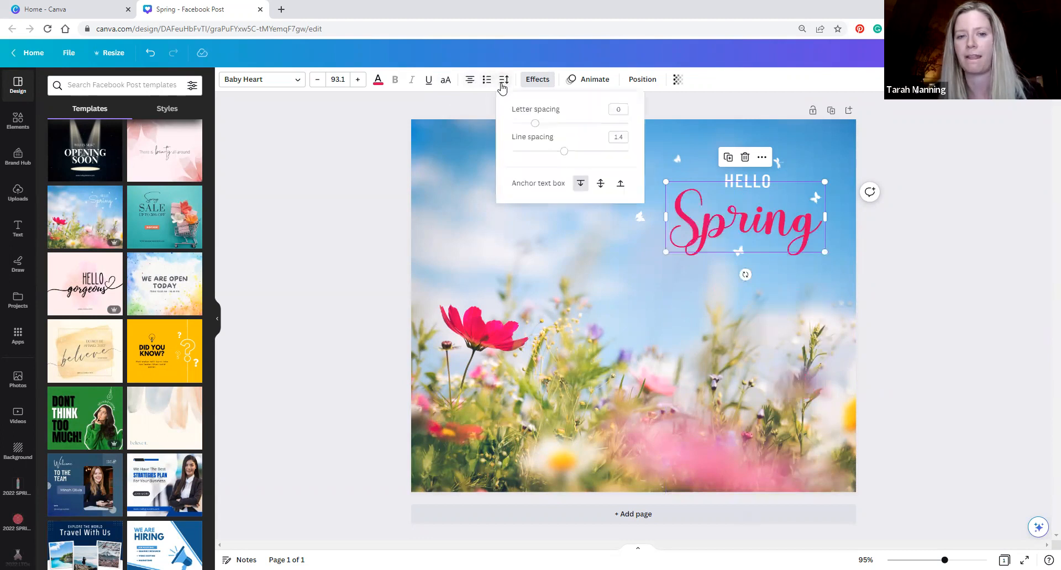
{"action": "left_click", "coordinate": [538, 124]}
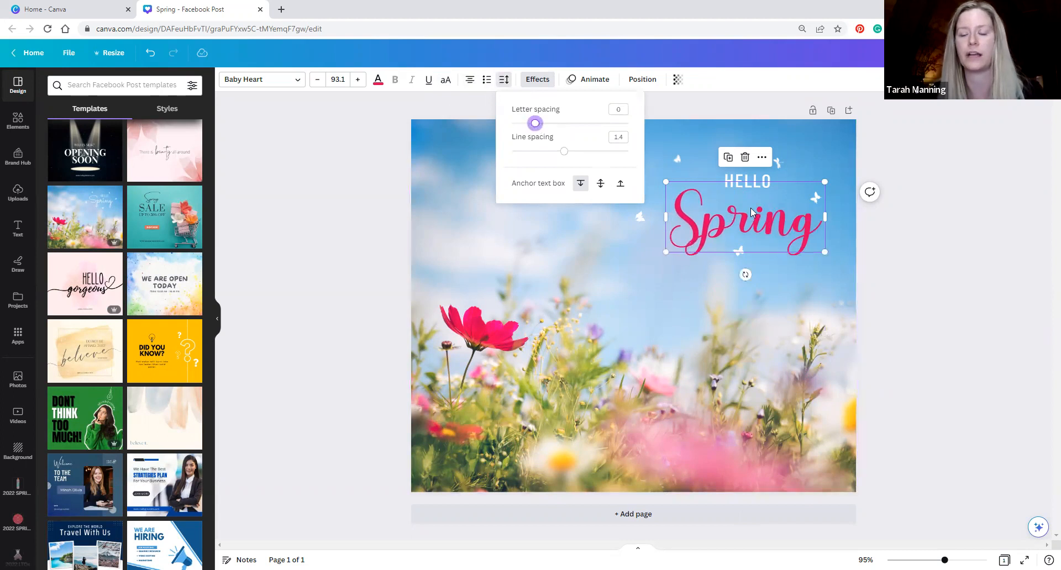
{"action": "double_click", "coordinate": [821, 224]}
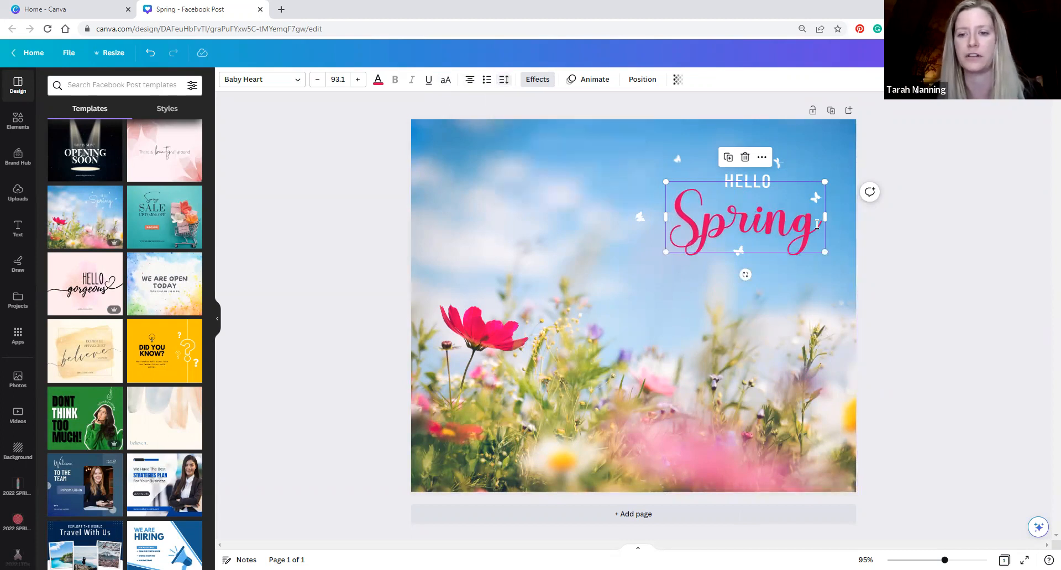
{"action": "key", "text": "Escape"}
{"action": "key", "text": "Return"}
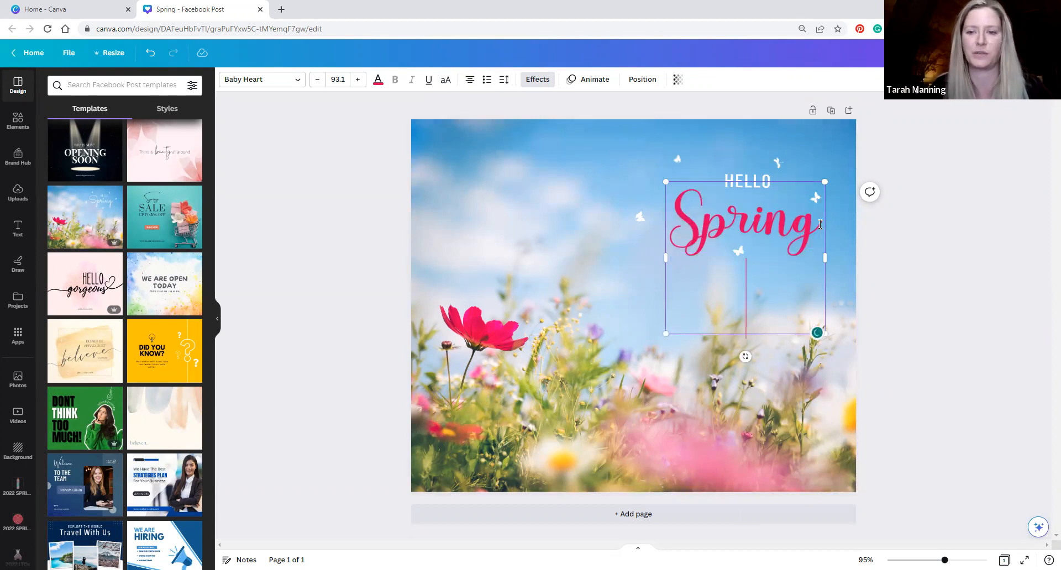
{"action": "type", "text": "Break"}
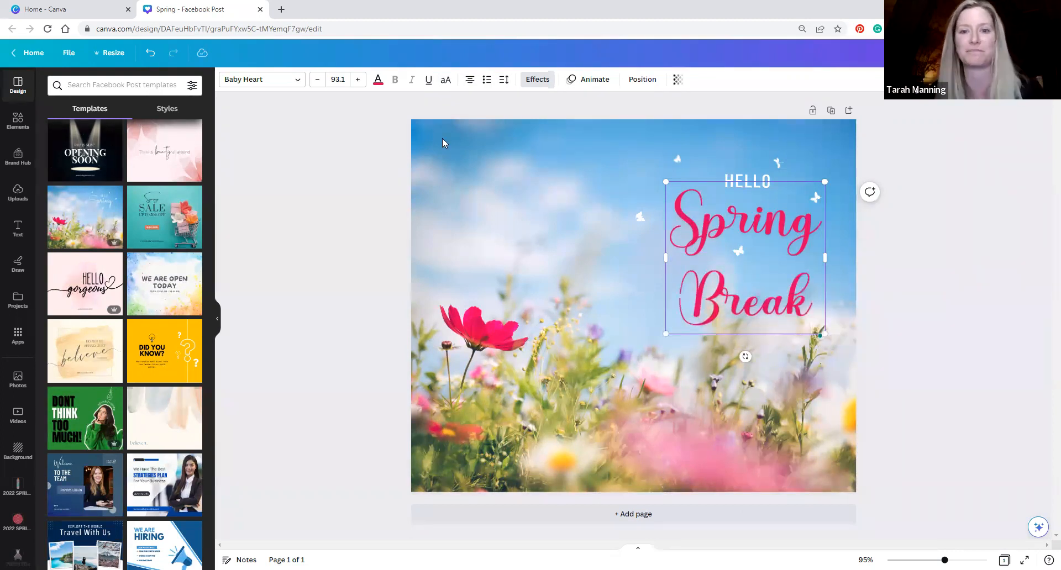
Step: Reduce the line spacing of the Spring Break text to 1.18
{"action": "left_click", "coordinate": [476, 169]}
{"action": "left_click", "coordinate": [757, 253]}
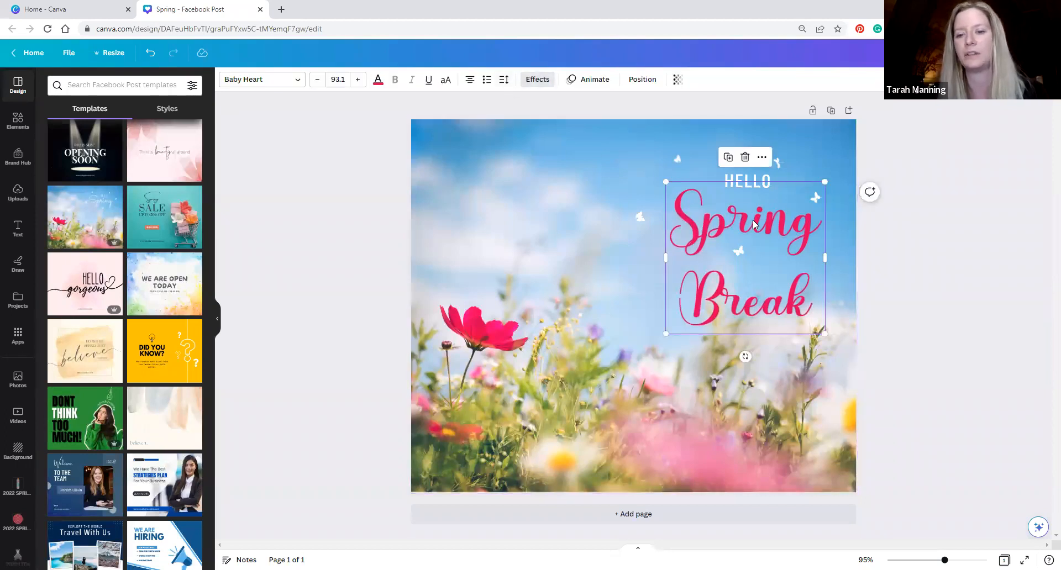
{"action": "left_click", "coordinate": [503, 80]}
{"action": "left_click_drag", "start_coordinate": [564, 155], "coordinate": [536, 127]}
{"action": "right_click", "coordinate": [555, 147]}
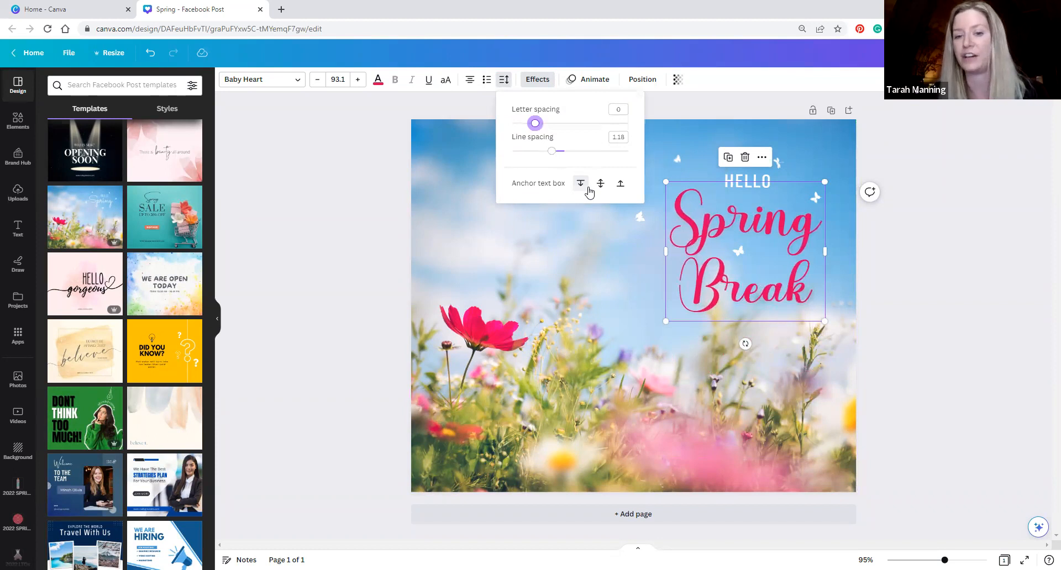
Step: Move the Spring Break text toward the middle of the photo and enlarge it to font size 147
{"action": "left_click", "coordinate": [606, 237]}
{"action": "left_click", "coordinate": [764, 249]}
{"action": "left_click_drag", "start_coordinate": [729, 293], "coordinate": [577, 299]}
{"action": "left_click_drag", "start_coordinate": [674, 329], "coordinate": [807, 407]}
{"action": "left_click_drag", "start_coordinate": [766, 297], "coordinate": [808, 299]}
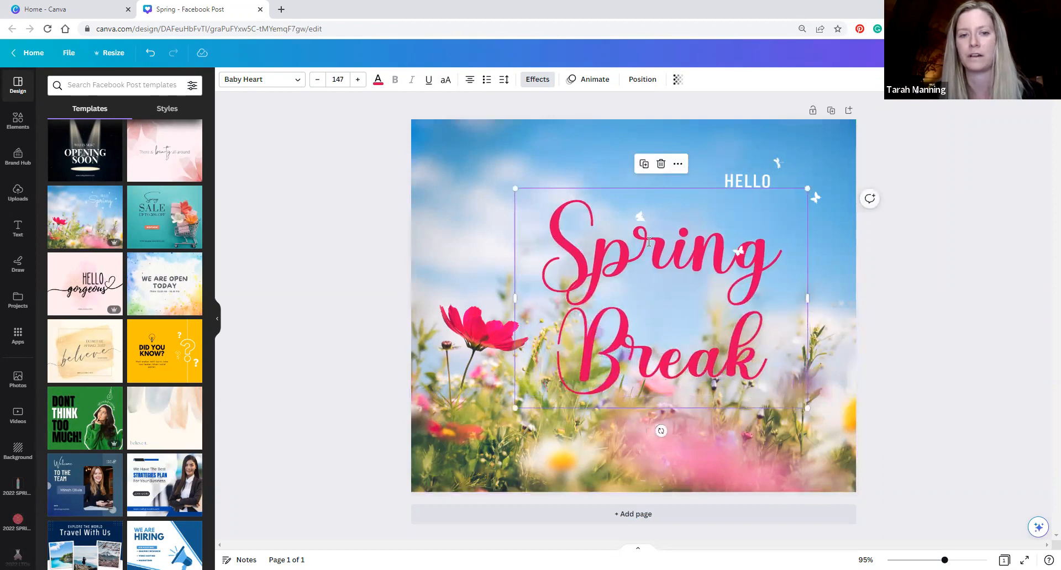
Step: Anchor the Spring Break text box at its middle and reduce its font size to 126
{"action": "left_click", "coordinate": [504, 79]}
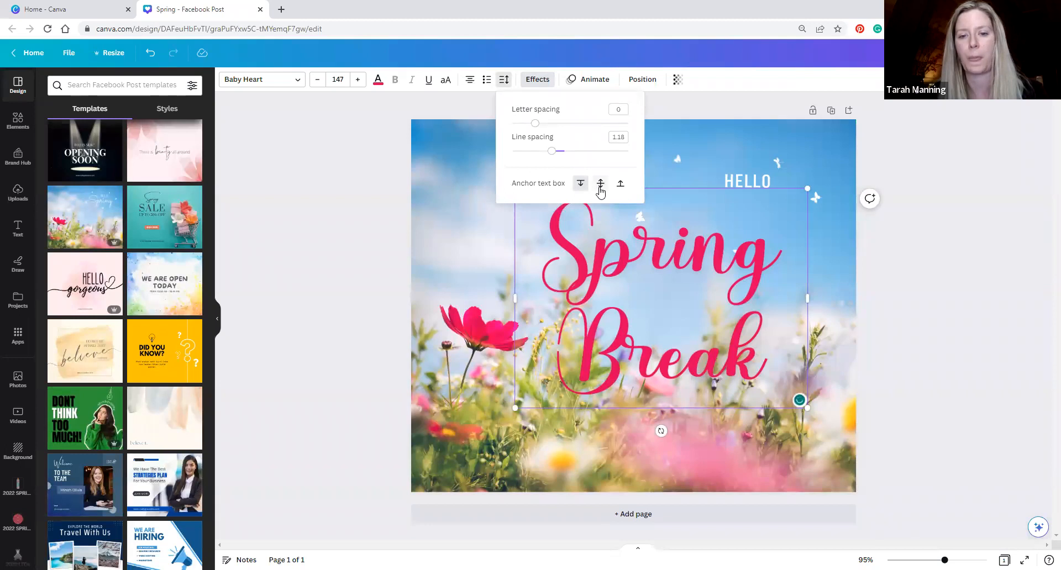
{"action": "left_click", "coordinate": [645, 243]}
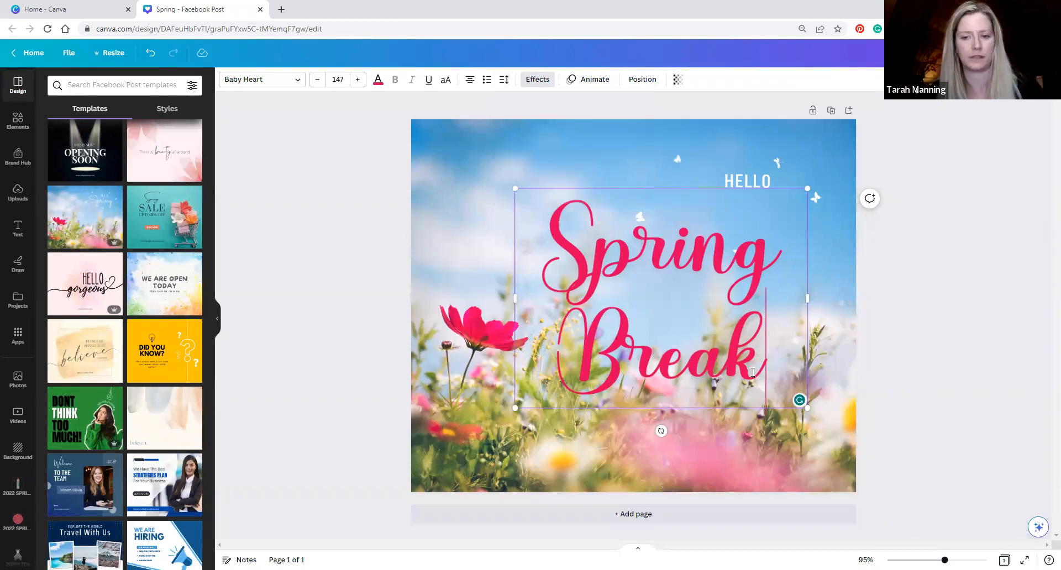
{"action": "key", "text": "ctrl+a"}
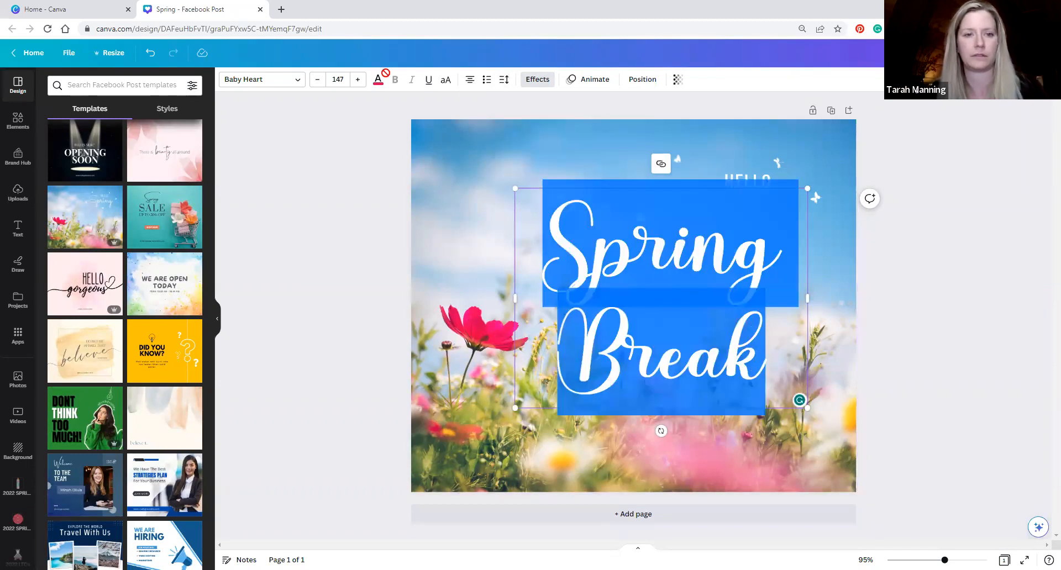
{"action": "left_click", "coordinate": [319, 79]}
{"action": "left_click", "coordinate": [318, 79]}
{"action": "left_click", "coordinate": [319, 79]}
{"action": "left_click", "coordinate": [319, 79]}
{"action": "left_click", "coordinate": [320, 80]}
{"action": "left_click", "coordinate": [320, 81]}
{"action": "left_click", "coordinate": [320, 80]}
{"action": "left_click", "coordinate": [319, 80]}
{"action": "left_click", "coordinate": [319, 79]}
{"action": "left_click", "coordinate": [319, 79]}
{"action": "left_click", "coordinate": [318, 79]}
{"action": "left_click", "coordinate": [318, 79]}
{"action": "left_click", "coordinate": [318, 79]}
{"action": "left_click", "coordinate": [318, 79]}
{"action": "left_click", "coordinate": [318, 79]}
{"action": "left_click", "coordinate": [319, 79]}
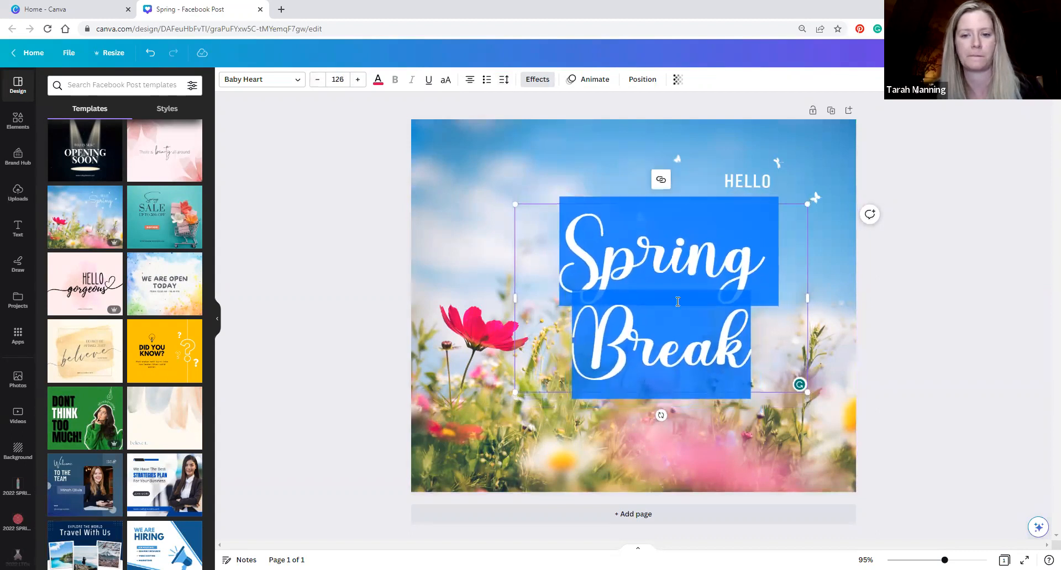
Step: Anchor the Spring Break text box at its bottom and move the text up and to the right, closer to HELLO
{"action": "left_click", "coordinate": [510, 82]}
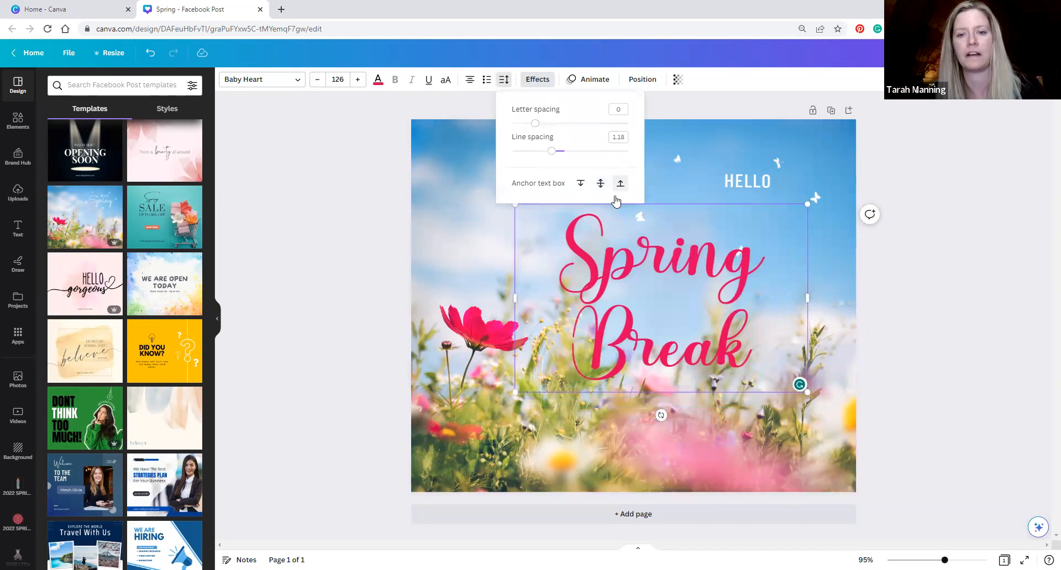
{"action": "left_click", "coordinate": [660, 322]}
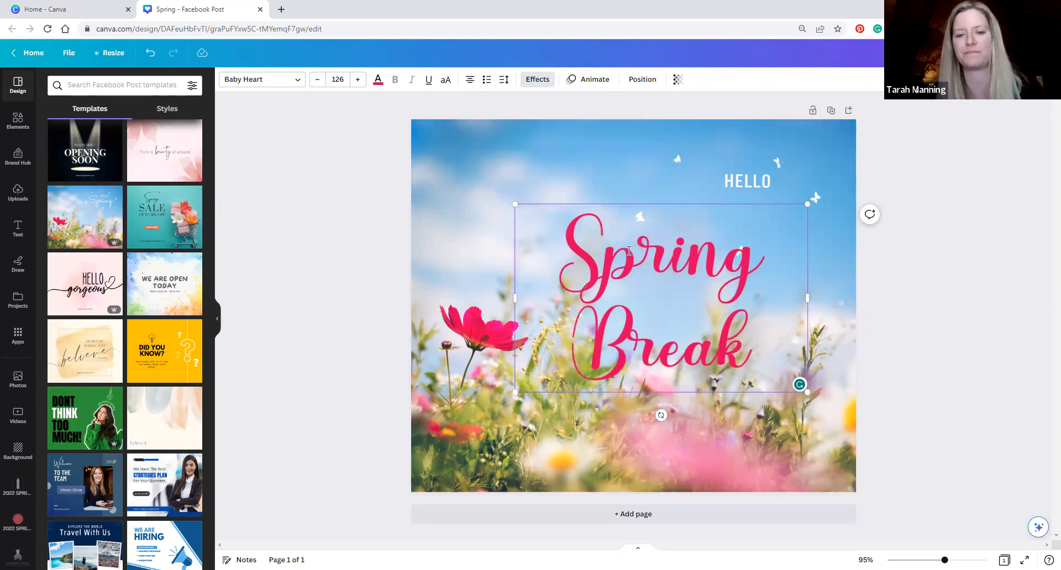
{"action": "left_click_drag", "start_coordinate": [636, 222], "coordinate": [618, 170]}
{"action": "left_click", "coordinate": [557, 204]}
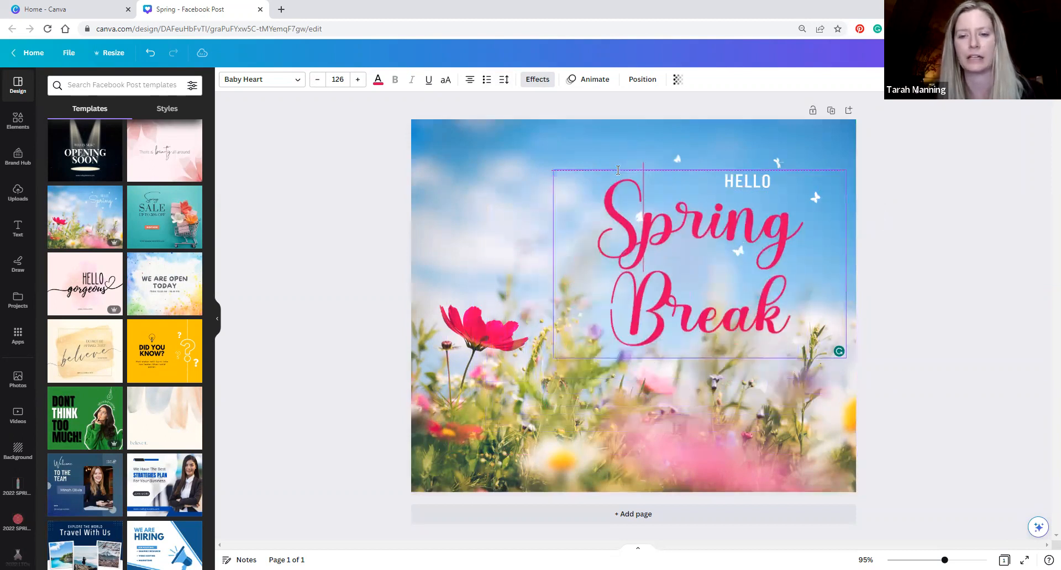
Step: Browse the available fonts, return to the text effects, and move the Spring Break text slightly down and to the left
{"action": "left_click", "coordinate": [542, 81]}
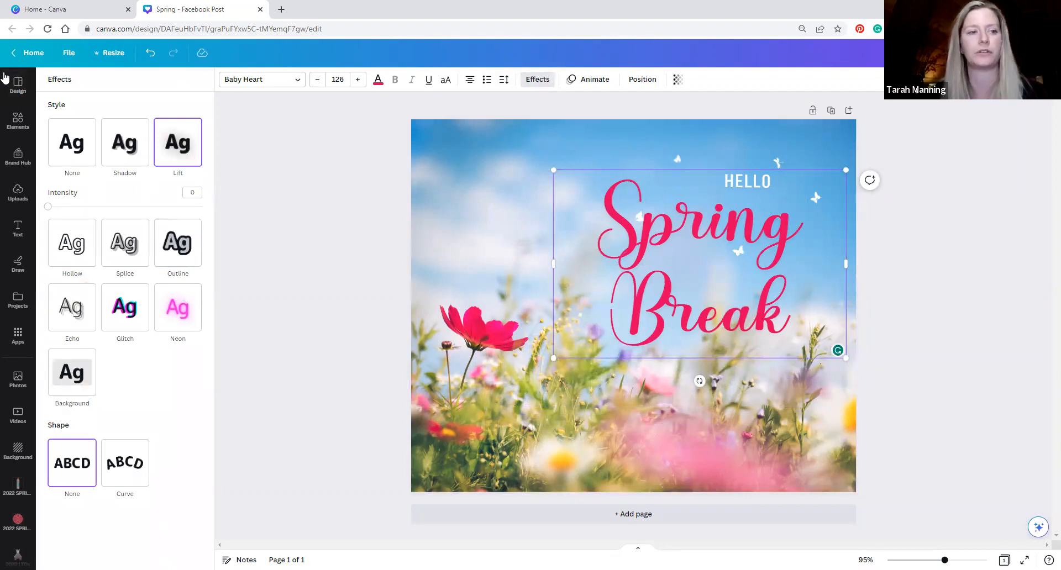
{"action": "left_click", "coordinate": [246, 81]}
{"action": "scroll", "coordinate": [166, 213], "scroll_direction": "up", "scroll_amount": 5}
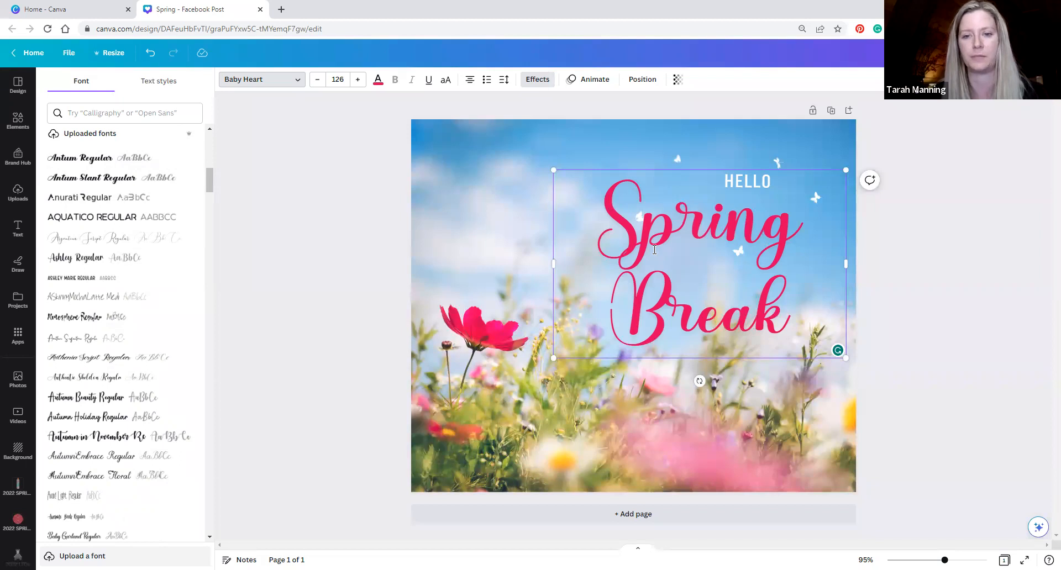
{"action": "left_click", "coordinate": [531, 87]}
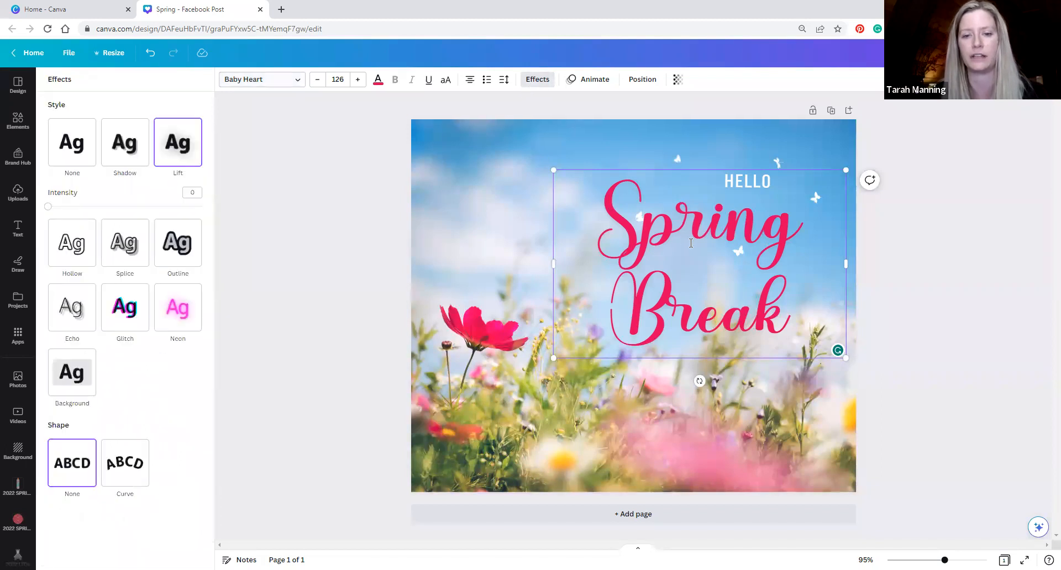
{"action": "left_click_drag", "start_coordinate": [683, 207], "coordinate": [646, 190]}
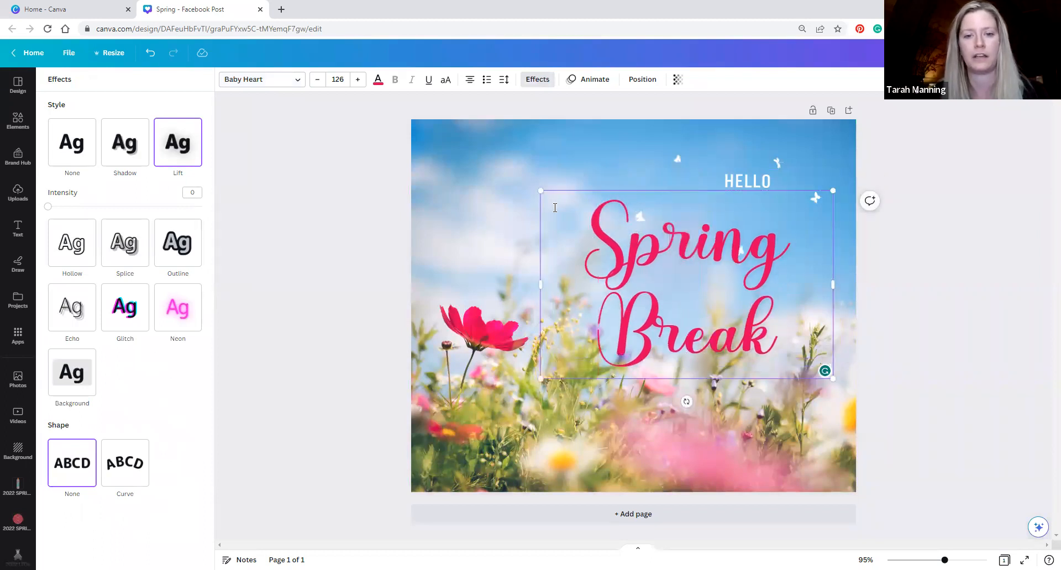
Step: Try a Shadow effect on the Spring Break text, testing dark purple #400639 and a light pink shadow color
{"action": "left_click", "coordinate": [60, 156]}
{"action": "left_click", "coordinate": [121, 154]}
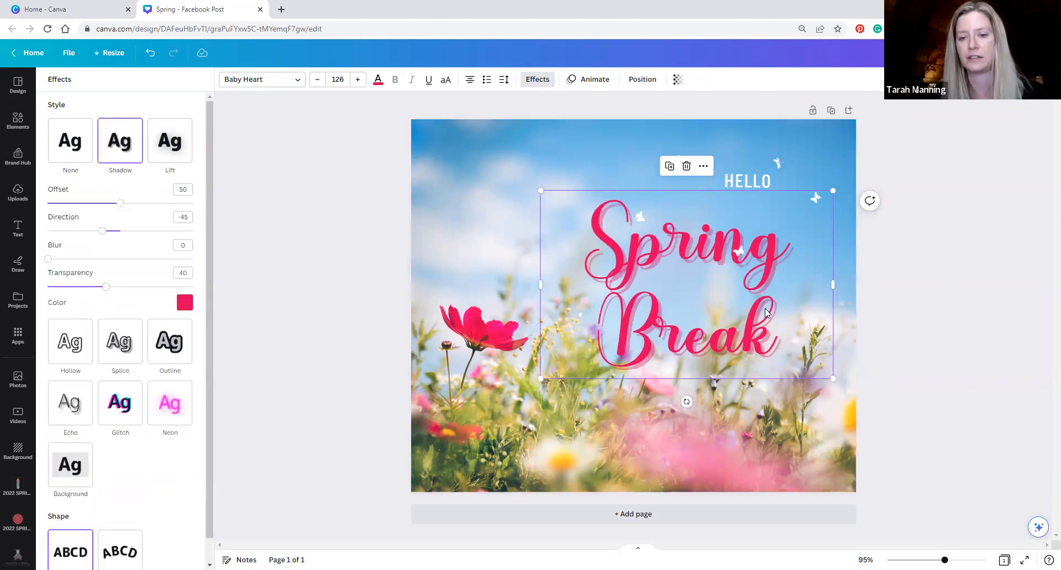
{"action": "left_click", "coordinate": [185, 304]}
{"action": "left_click", "coordinate": [175, 434]}
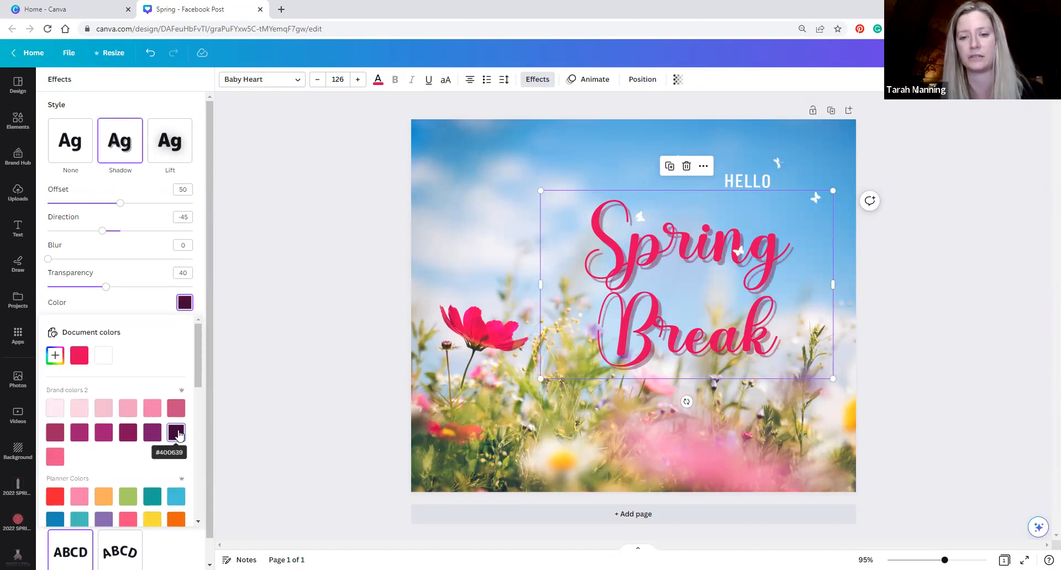
{"action": "left_click", "coordinate": [153, 409]}
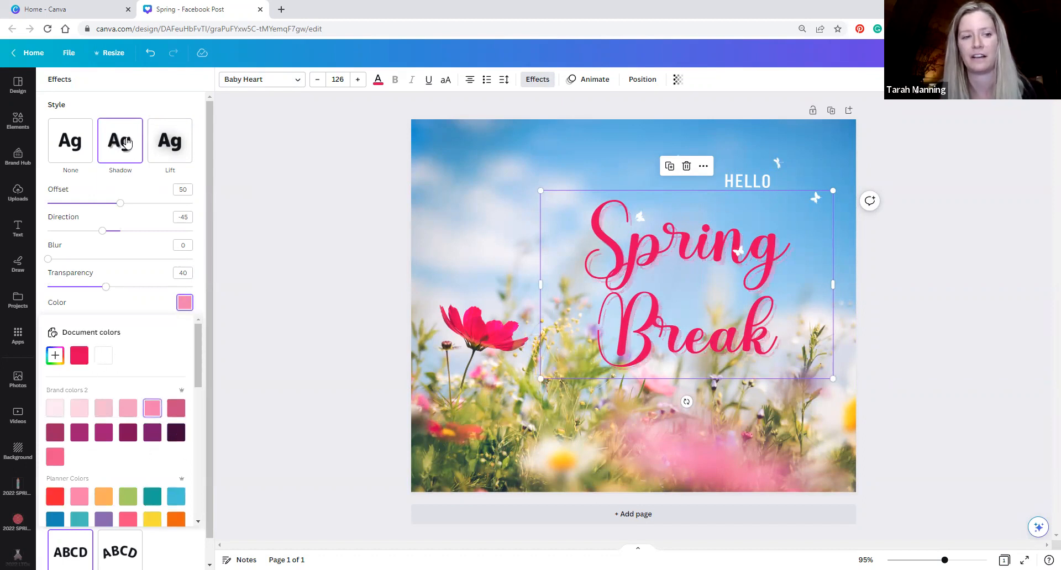
Step: Set the text shadow's offset to 46, direction to 54, blur to 78 and transparency to 47
{"action": "left_click_drag", "start_coordinate": [123, 205], "coordinate": [142, 233]}
{"action": "left_click_drag", "start_coordinate": [52, 260], "coordinate": [177, 266]}
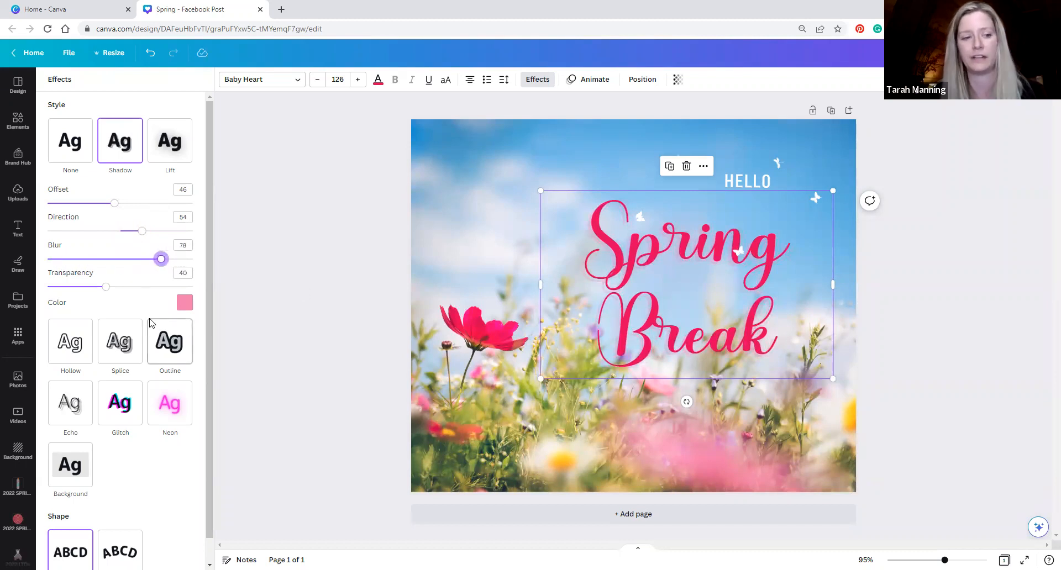
{"action": "mouse_move", "coordinate": [108, 287]}
{"action": "left_mouse_down"}
{"action": "mouse_move", "coordinate": [177, 298]}
{"action": "mouse_move", "coordinate": [85, 295]}
{"action": "mouse_move", "coordinate": [116, 299]}
{"action": "left_mouse_up"}
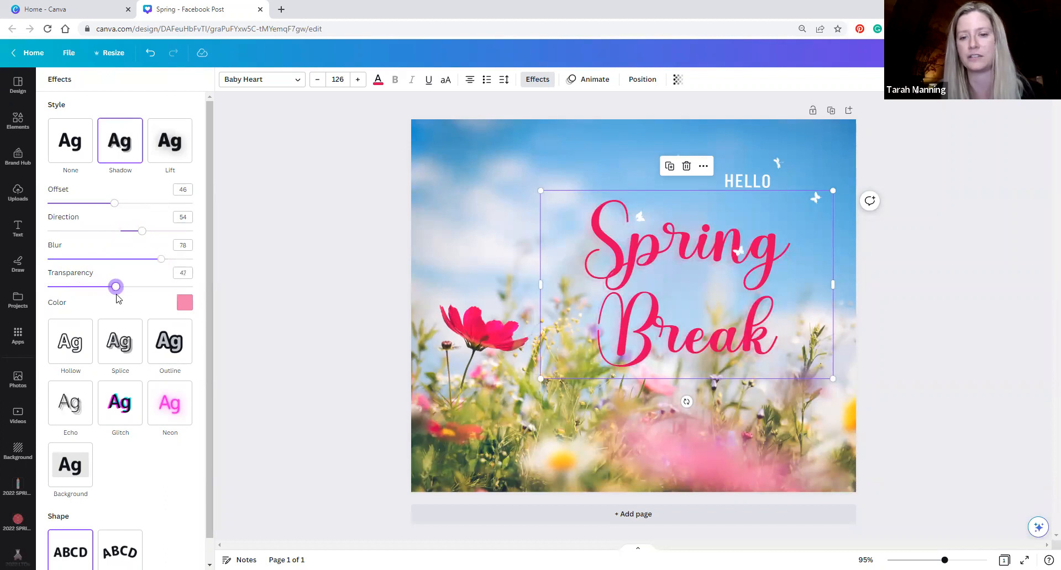
Step: Try the Lift, Hollow, Splice, Outline, Echo, Glitch and Neon effects in turn on the Spring Break text
{"action": "left_click", "coordinate": [176, 144]}
{"action": "left_click", "coordinate": [94, 238]}
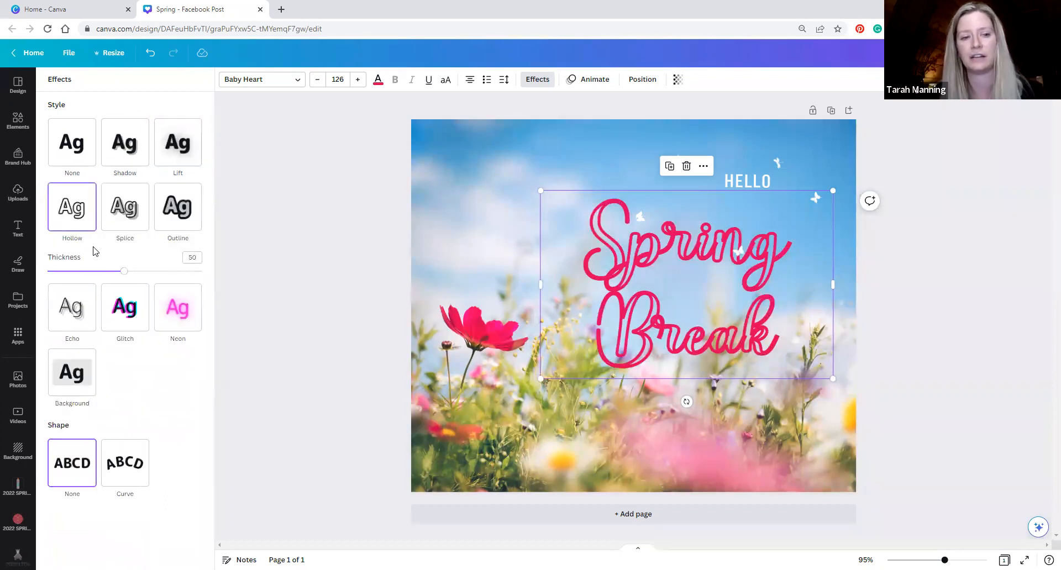
{"action": "left_click", "coordinate": [129, 214]}
{"action": "left_click", "coordinate": [166, 216]}
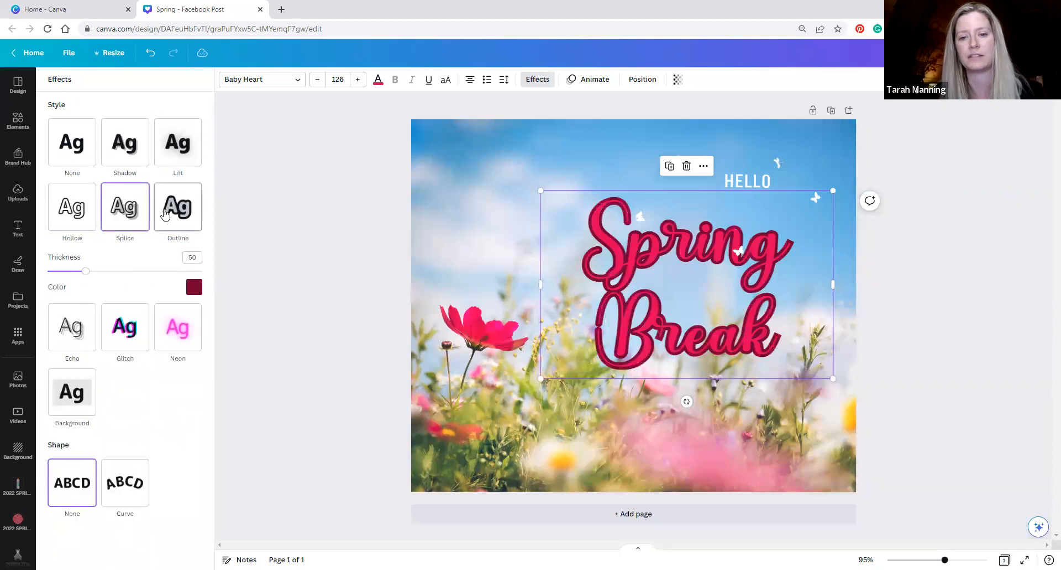
{"action": "left_click", "coordinate": [84, 322]}
{"action": "left_click", "coordinate": [124, 276]}
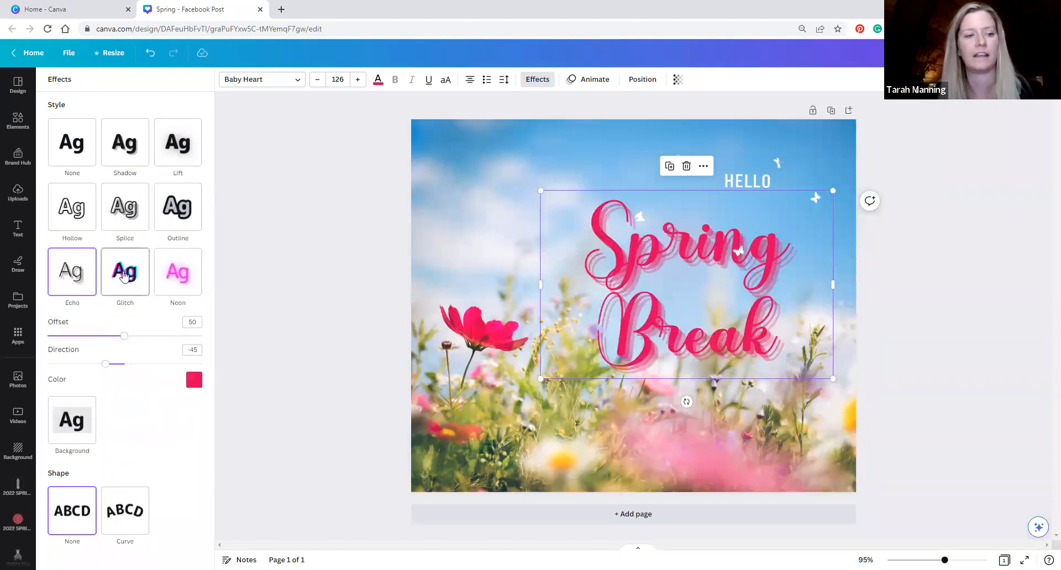
{"action": "left_click", "coordinate": [170, 284]}
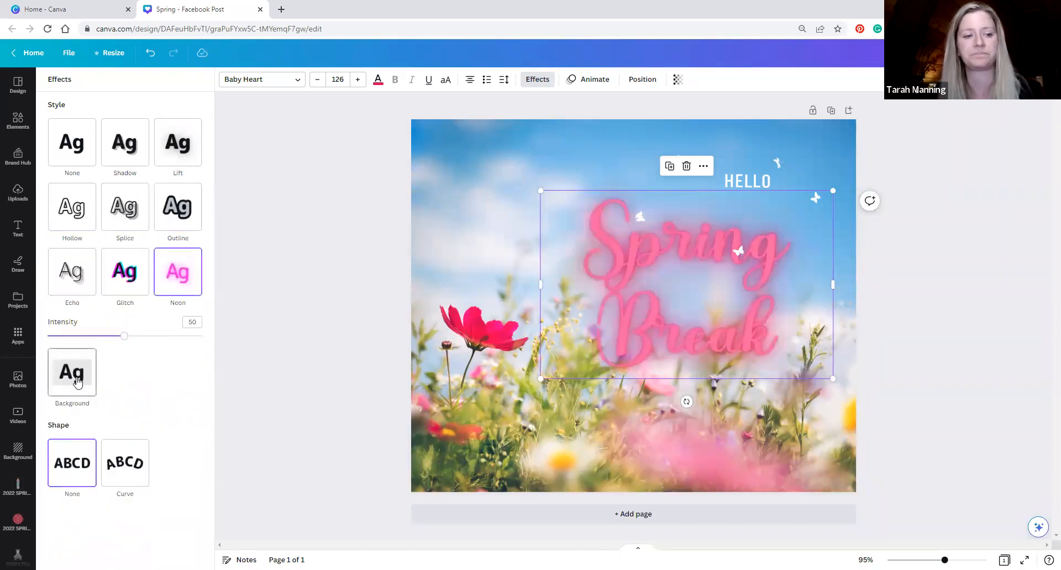
Step: Try the Background effect and its color options on the Spring Break text, then set the effect style to None
{"action": "left_click", "coordinate": [78, 382]}
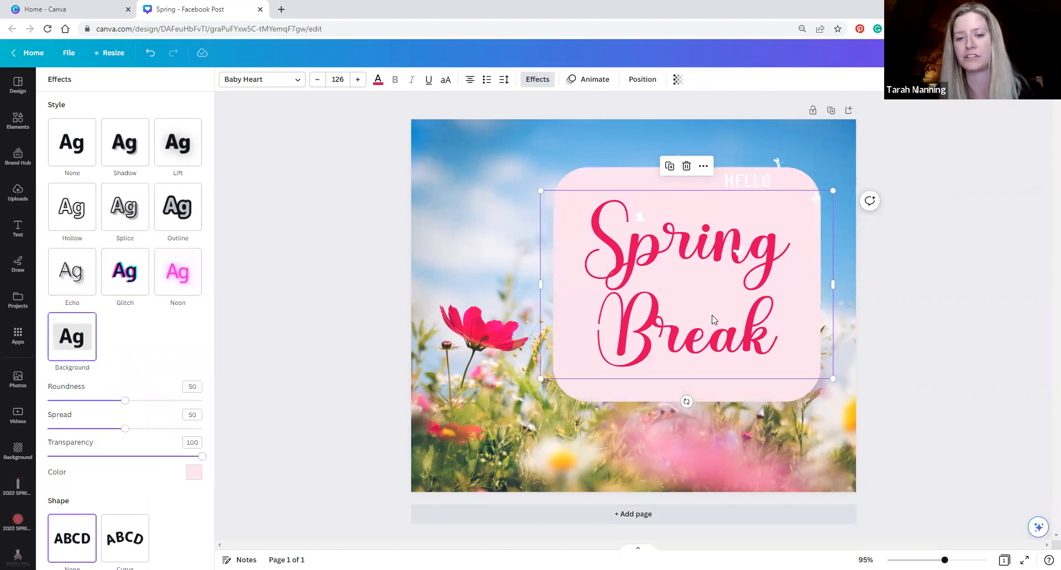
{"action": "left_click", "coordinate": [194, 473]}
{"action": "left_click", "coordinate": [193, 474]}
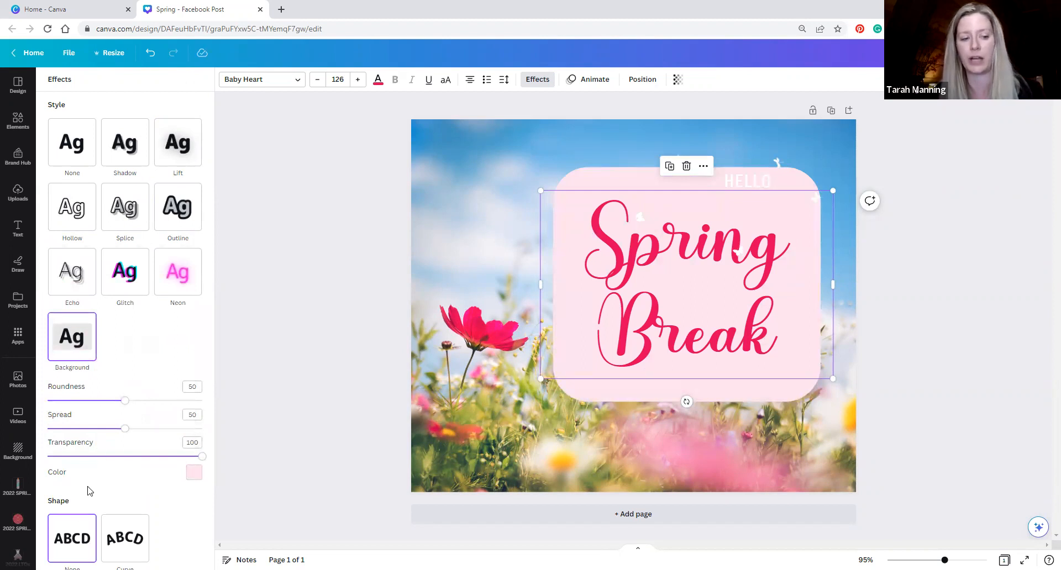
{"action": "left_click", "coordinate": [74, 145]}
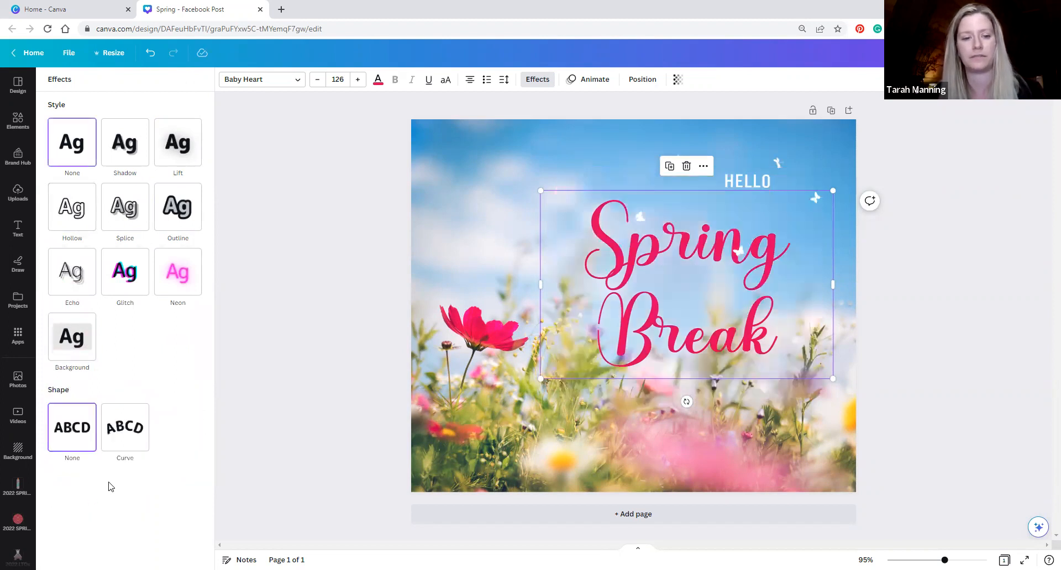
Step: Curve the Spring Break text with a curve value of 45 and position it just beneath HELLO
{"action": "left_click", "coordinate": [119, 431]}
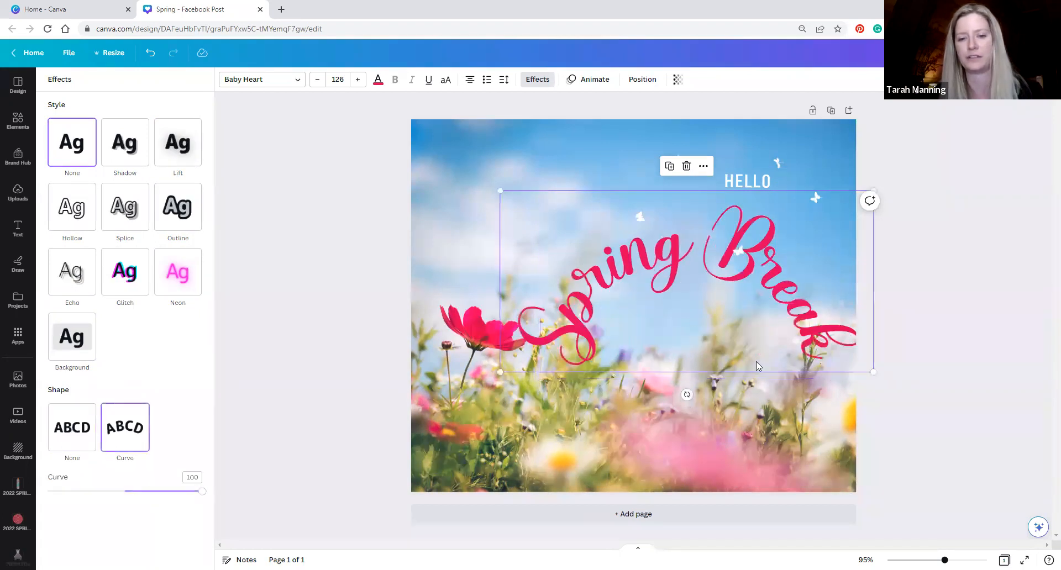
{"action": "left_click_drag", "start_coordinate": [779, 299], "coordinate": [706, 278]}
{"action": "left_click_drag", "start_coordinate": [195, 499], "coordinate": [161, 470]}
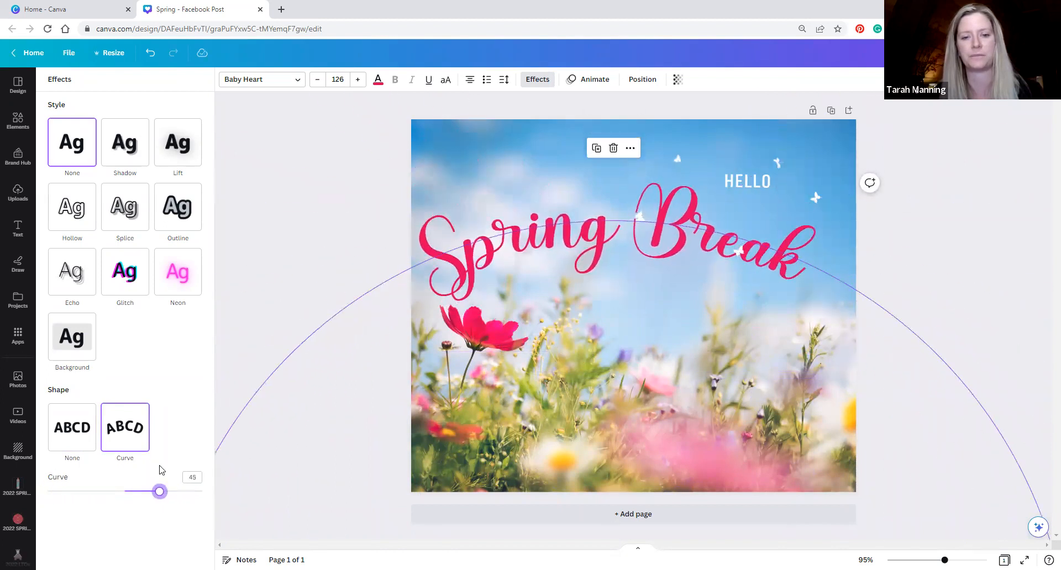
{"action": "left_click_drag", "start_coordinate": [640, 230], "coordinate": [679, 243]}
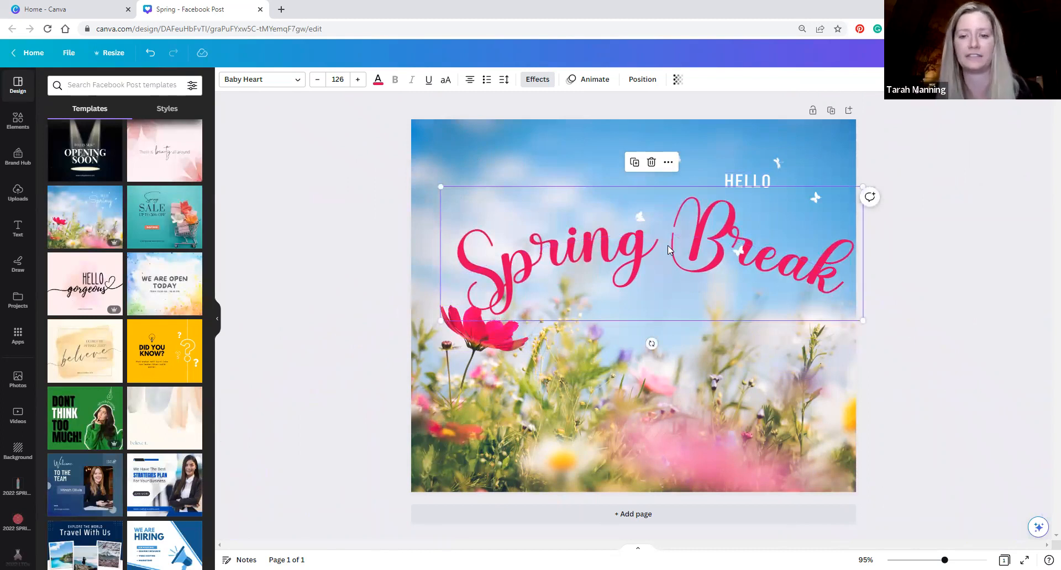
{"action": "left_click", "coordinate": [668, 247]}
{"action": "left_click", "coordinate": [425, 224]}
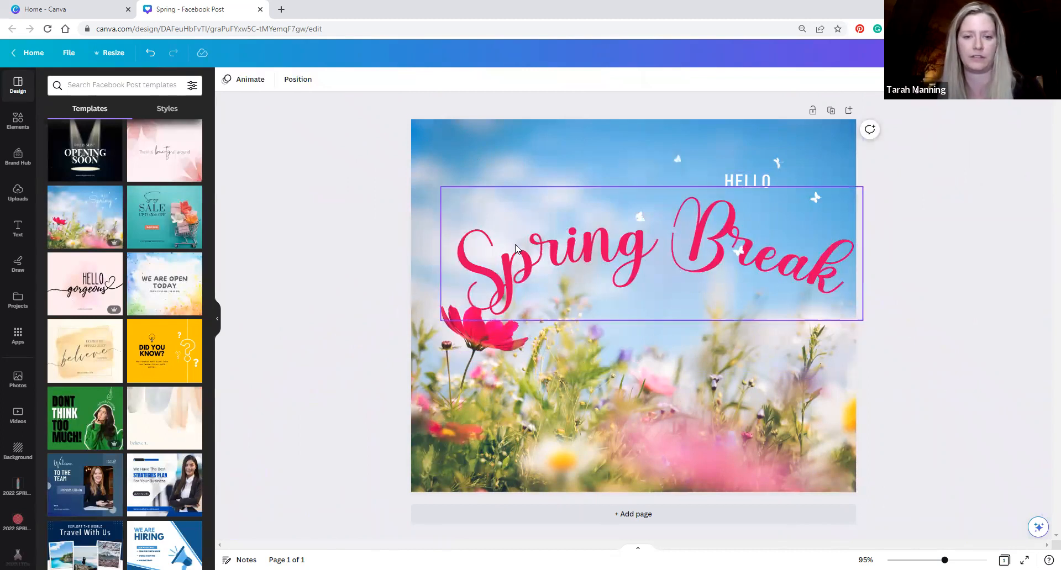
Step: Remove the curve from the Spring Break text by setting its shape to None
{"action": "left_click", "coordinate": [590, 253]}
{"action": "left_click", "coordinate": [549, 78]}
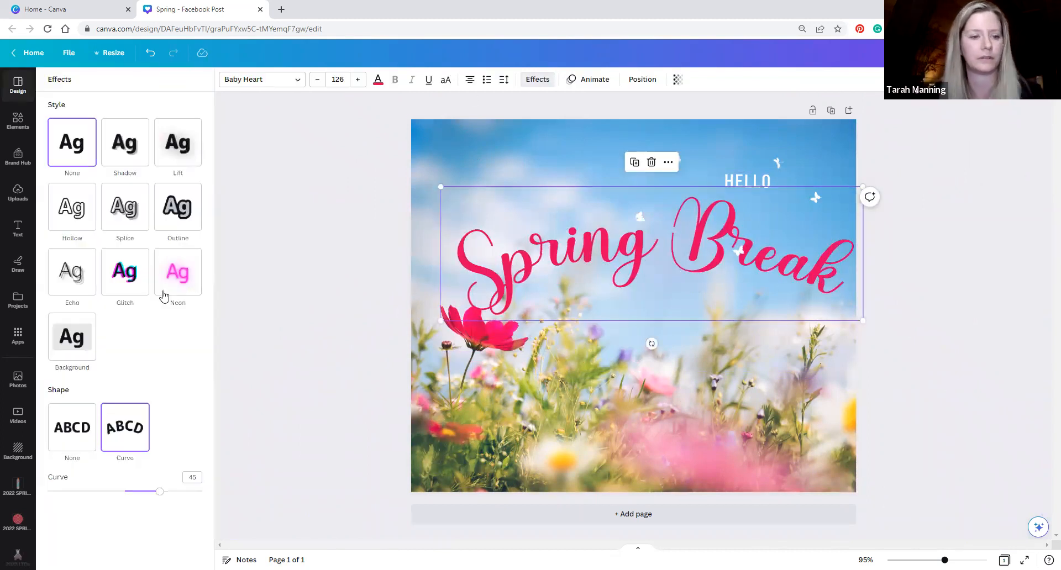
{"action": "left_click", "coordinate": [60, 443]}
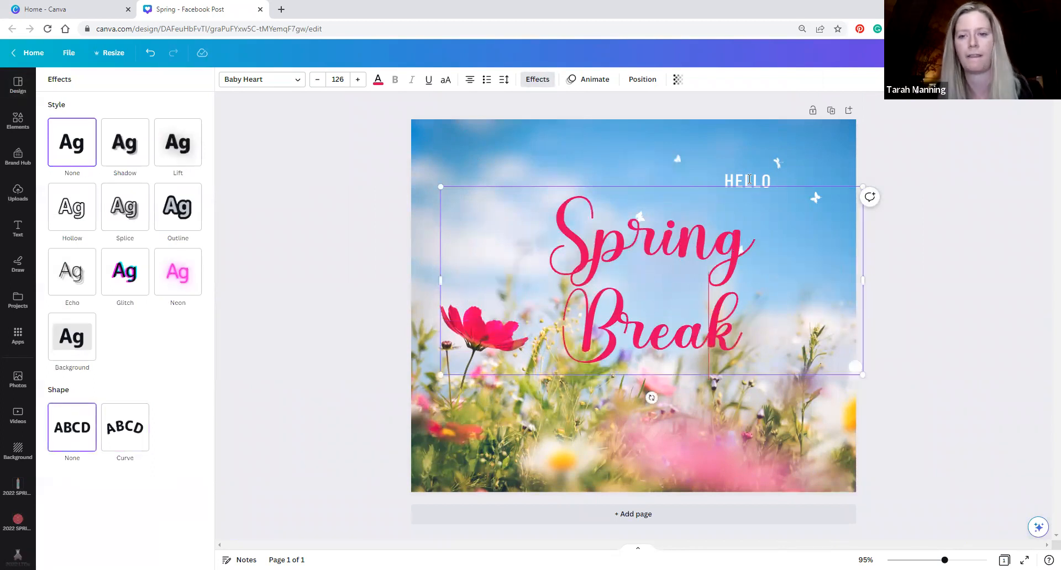
{"action": "left_click", "coordinate": [484, 138]}
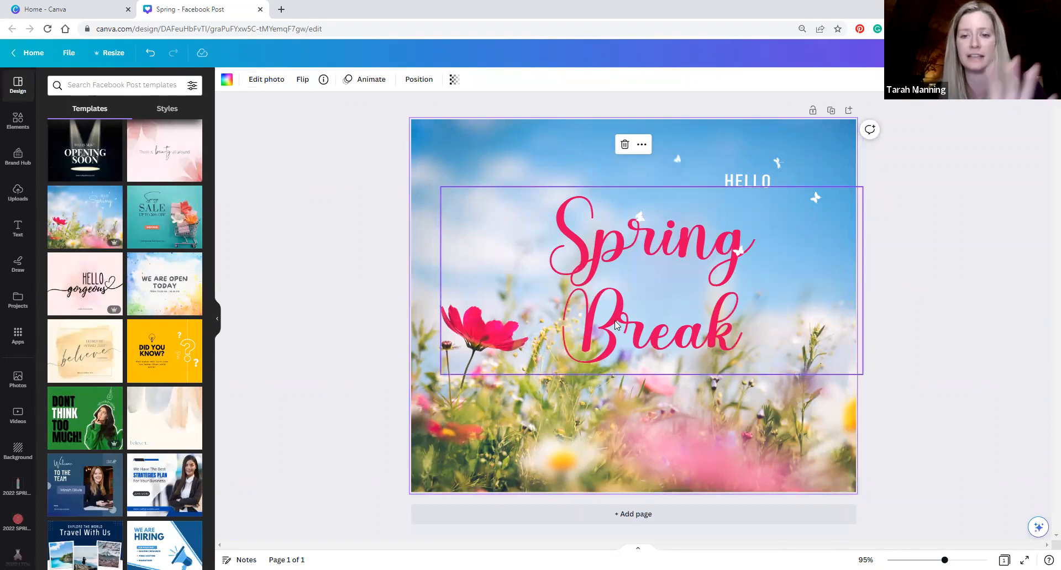
{"action": "left_click", "coordinate": [348, 205]}
Step: Delete the HELLO text and the white butterfly graphics from the design
{"action": "left_click", "coordinate": [755, 181]}
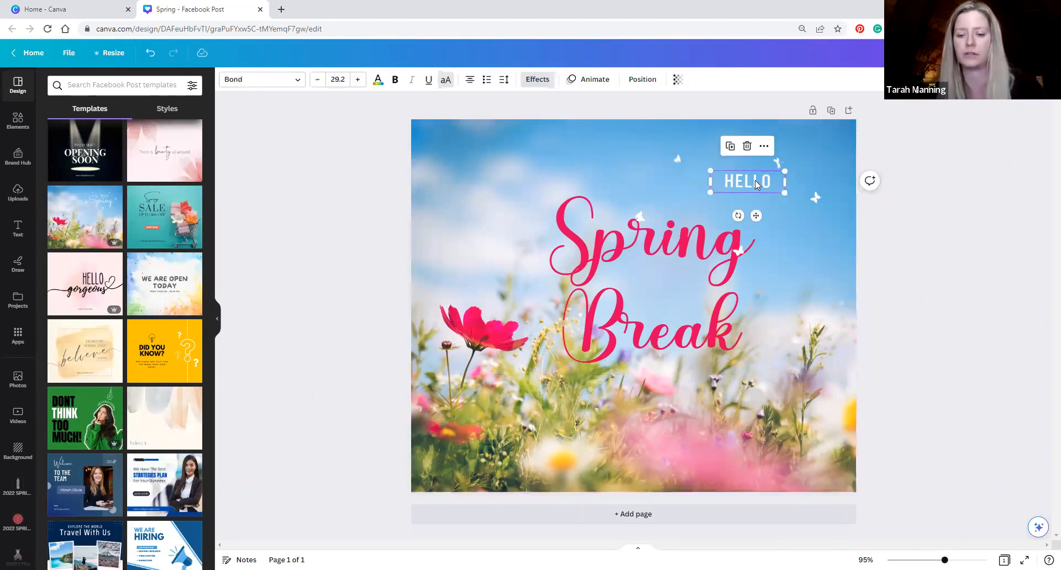
{"action": "key", "text": "Delete"}
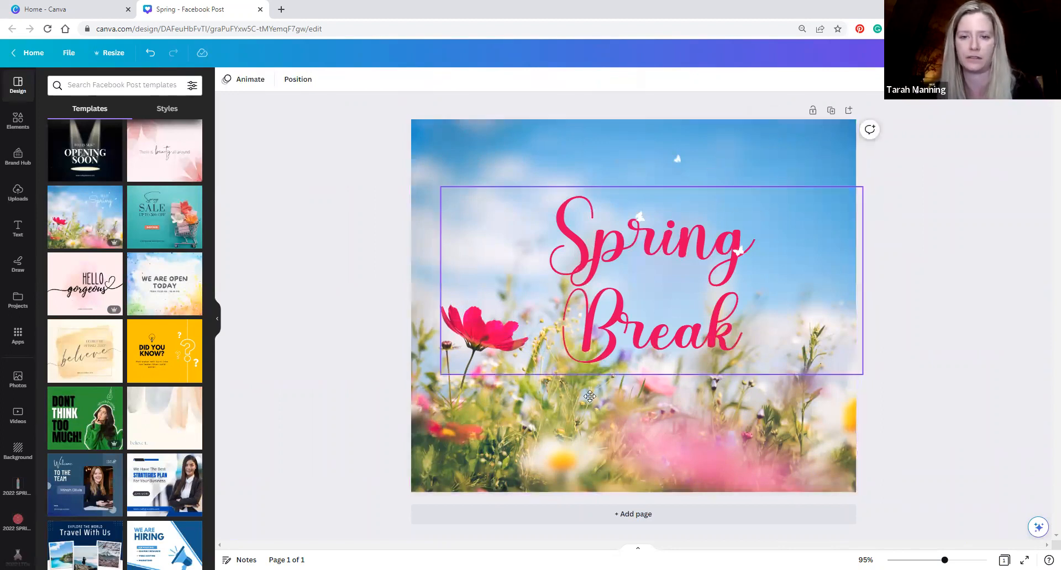
{"action": "left_click_drag", "start_coordinate": [590, 396], "coordinate": [493, 512]}
{"action": "key", "text": "Escape"}
{"action": "left_click", "coordinate": [637, 215]}
{"action": "key", "text": "Delete"}
{"action": "left_click", "coordinate": [677, 160]}
{"action": "key", "text": "Delete"}
Step: Move the Spring Break text up to the top of the page and replace its wording with "Thank you for your order,"
{"action": "left_click_drag", "start_coordinate": [584, 385], "coordinate": [633, 206]}
{"action": "double_click", "coordinate": [654, 207]}
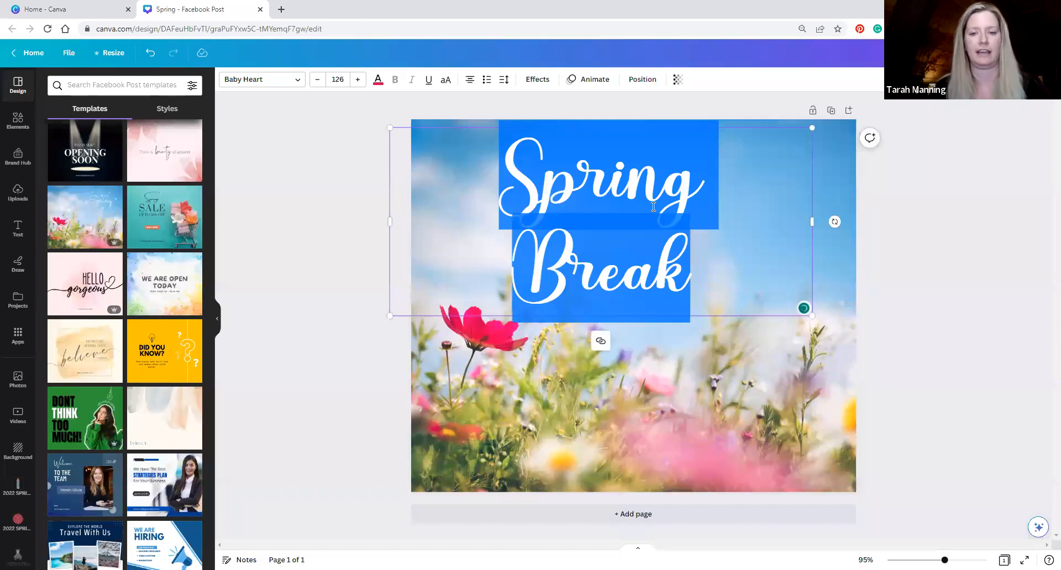
{"action": "type", "text": "Thank you for your"}
{"action": "type", "text": " order"}
{"action": "type", "text": "."}
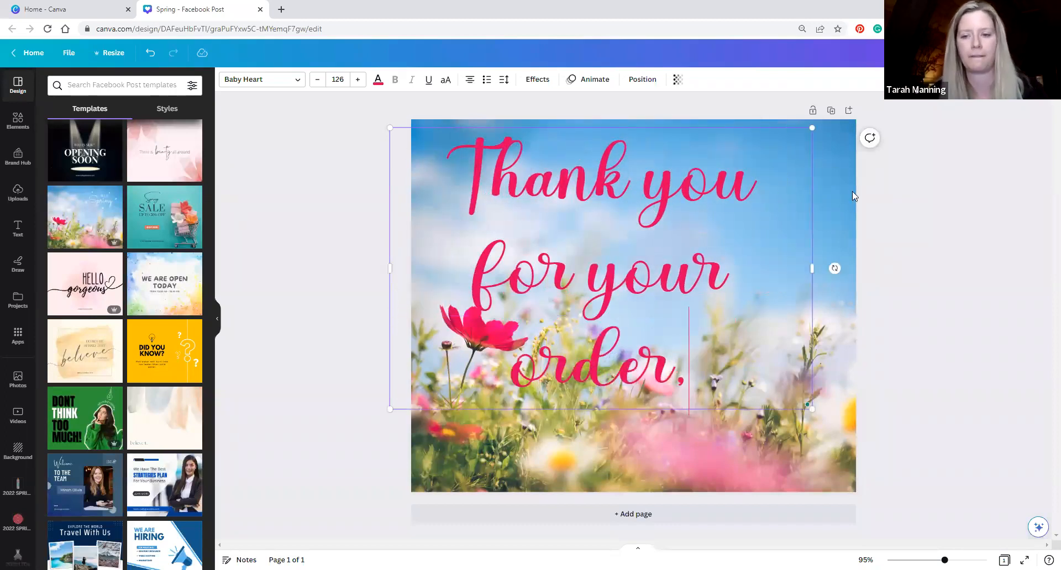
Step: Scale down the thank-you text and widen its box across the page so the message fits on one line
{"action": "left_click_drag", "start_coordinate": [812, 268], "coordinate": [853, 269]}
{"action": "left_click", "coordinate": [654, 173]}
{"action": "left_click_drag", "start_coordinate": [630, 128], "coordinate": [638, 129]}
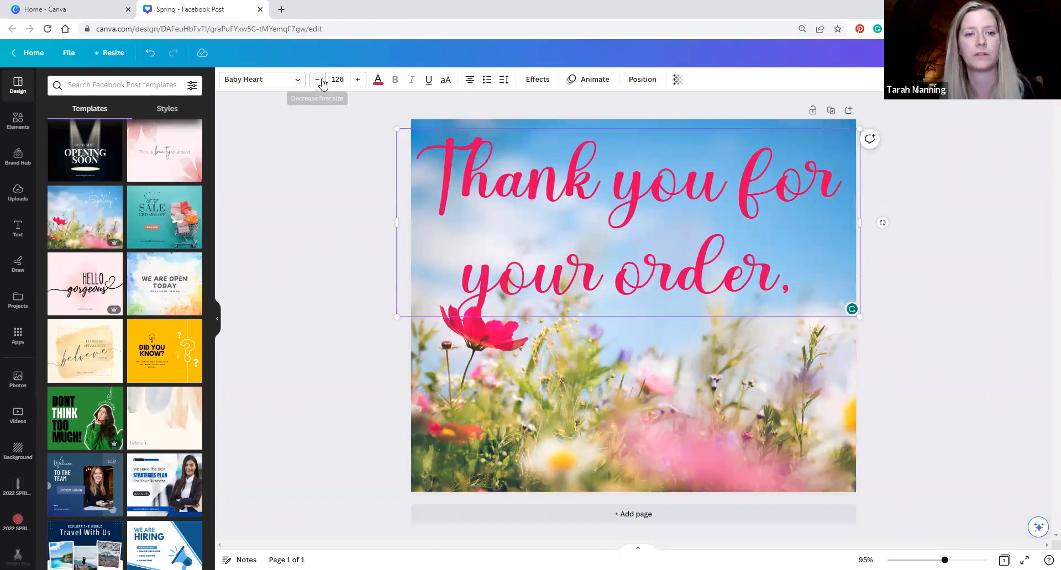
{"action": "left_click_drag", "start_coordinate": [860, 316], "coordinate": [666, 238]}
{"action": "left_click_drag", "start_coordinate": [664, 186], "coordinate": [853, 195]}
{"action": "left_click", "coordinate": [640, 226]}
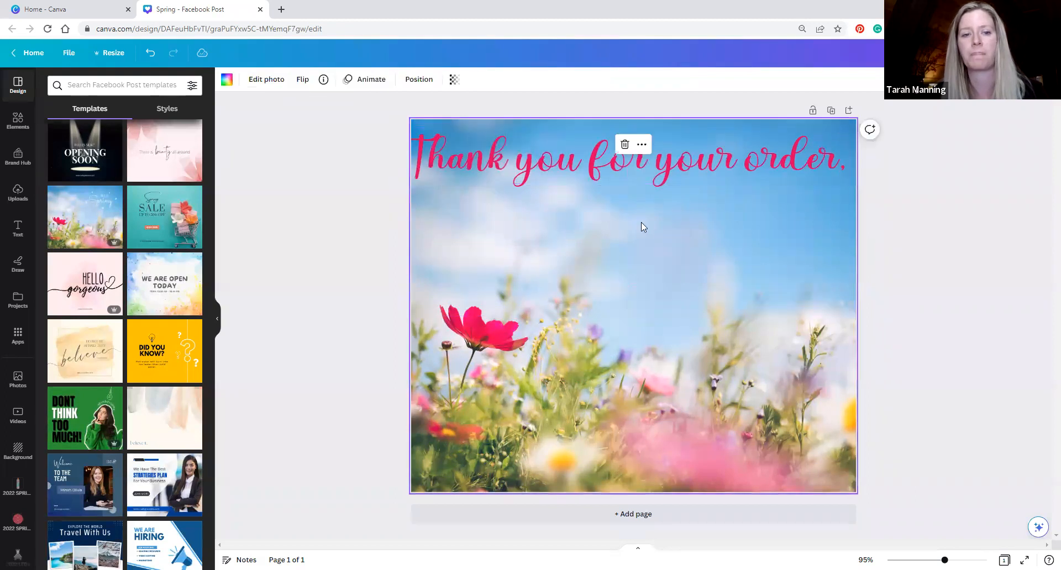
Step: Narrow the thank-you text box slightly and reduce its font size to 68.7 so it stays on one line
{"action": "left_click", "coordinate": [852, 153]}
{"action": "left_click_drag", "start_coordinate": [851, 155], "coordinate": [832, 157]}
{"action": "left_click", "coordinate": [318, 80]}
{"action": "left_click", "coordinate": [318, 80]}
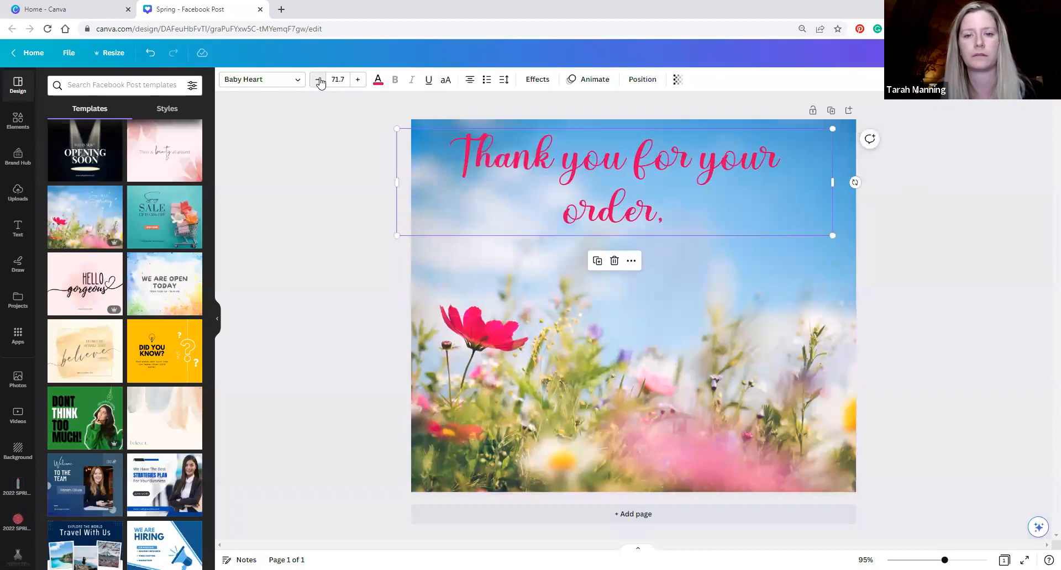
{"action": "left_click", "coordinate": [318, 79]}
{"action": "left_click", "coordinate": [317, 79]}
{"action": "left_click", "coordinate": [690, 394]}
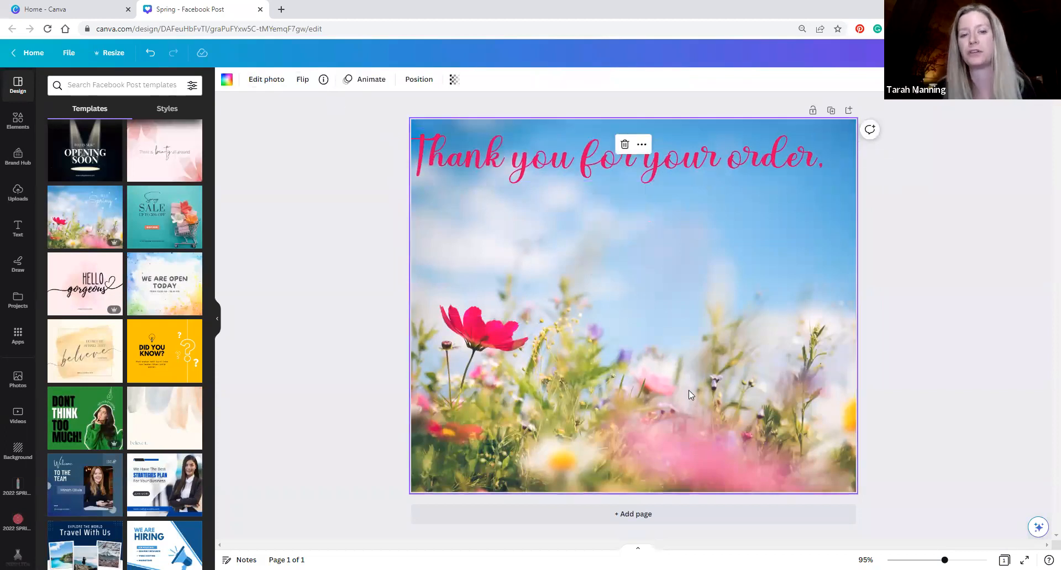
Step: Align the thank-you text to the horizontal center of the page
{"action": "left_click", "coordinate": [386, 217]}
{"action": "left_click", "coordinate": [558, 171]}
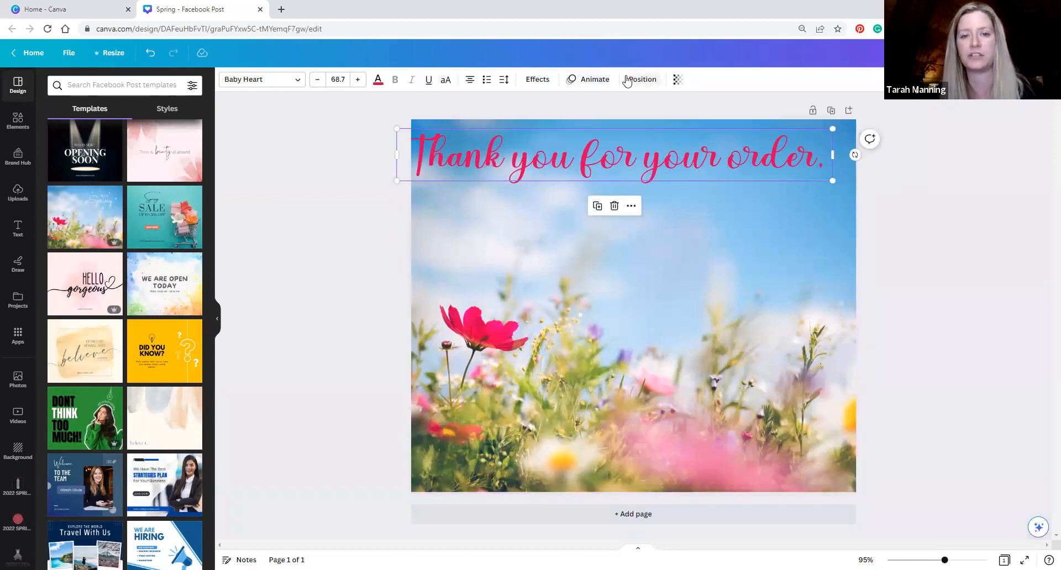
{"action": "left_click", "coordinate": [628, 81]}
{"action": "left_click", "coordinate": [144, 191]}
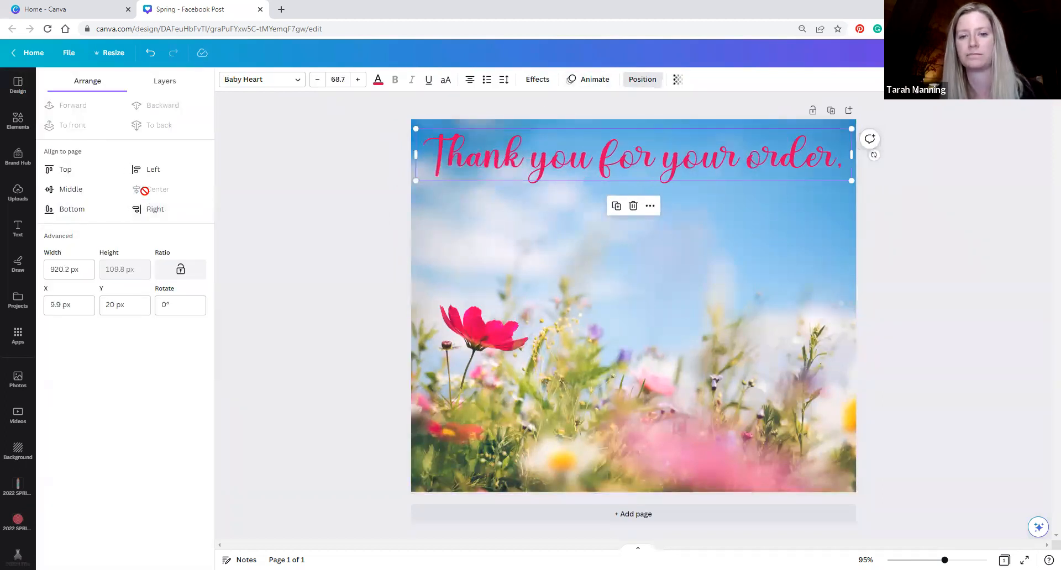
{"action": "key", "text": "Escape"}
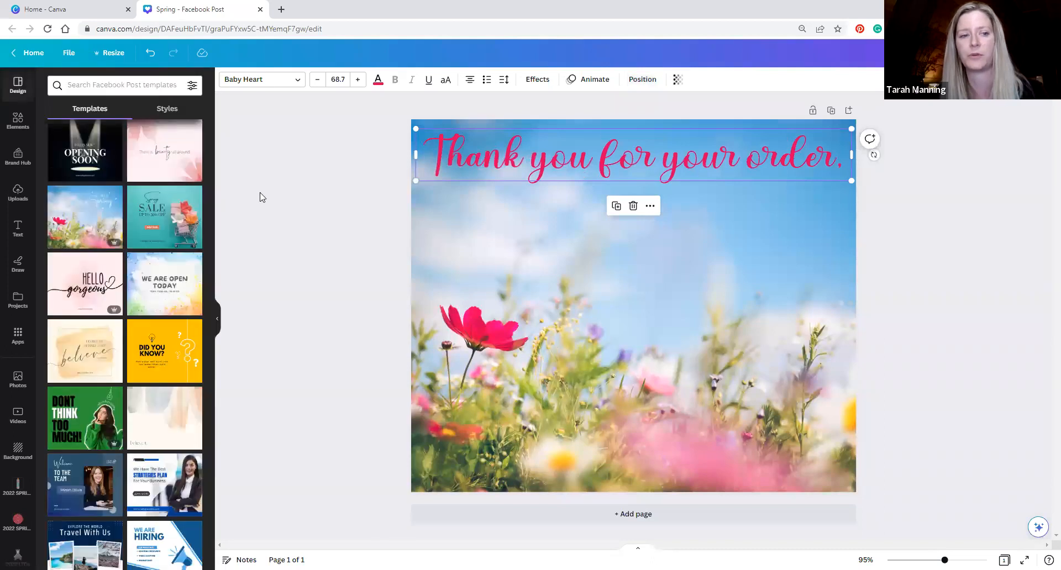
Step: Nudge the thank-you text slightly down from the top edge and center it horizontally on the page again
{"action": "mouse_move", "coordinate": [709, 157]}
{"action": "left_mouse_down"}
{"action": "mouse_move", "coordinate": [686, 156]}
{"action": "mouse_move", "coordinate": [710, 158]}
{"action": "left_mouse_up"}
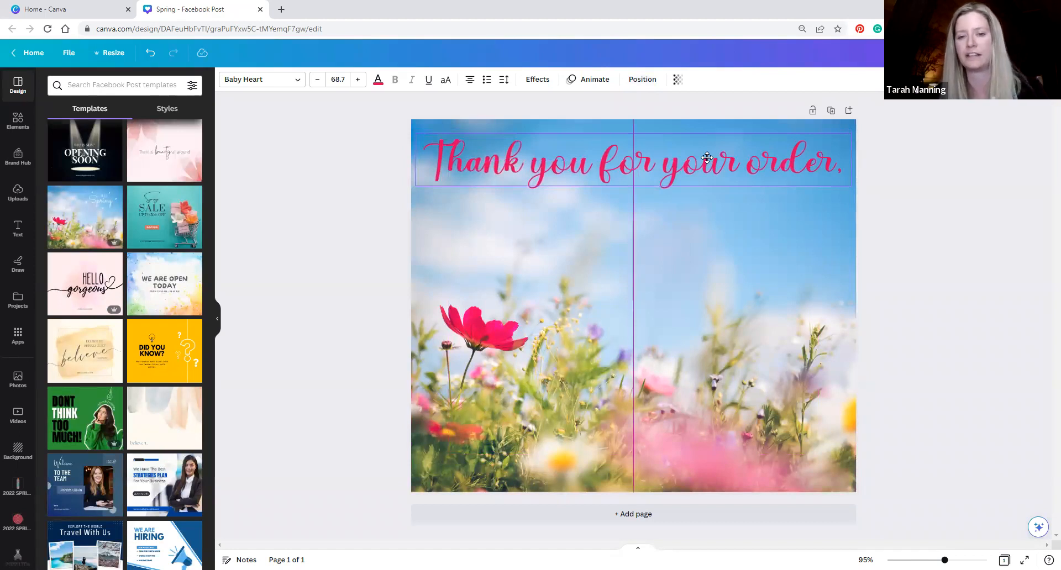
{"action": "mouse_move", "coordinate": [707, 158]}
{"action": "left_mouse_down"}
{"action": "mouse_move", "coordinate": [712, 303]}
{"action": "mouse_move", "coordinate": [711, 157]}
{"action": "left_mouse_up"}
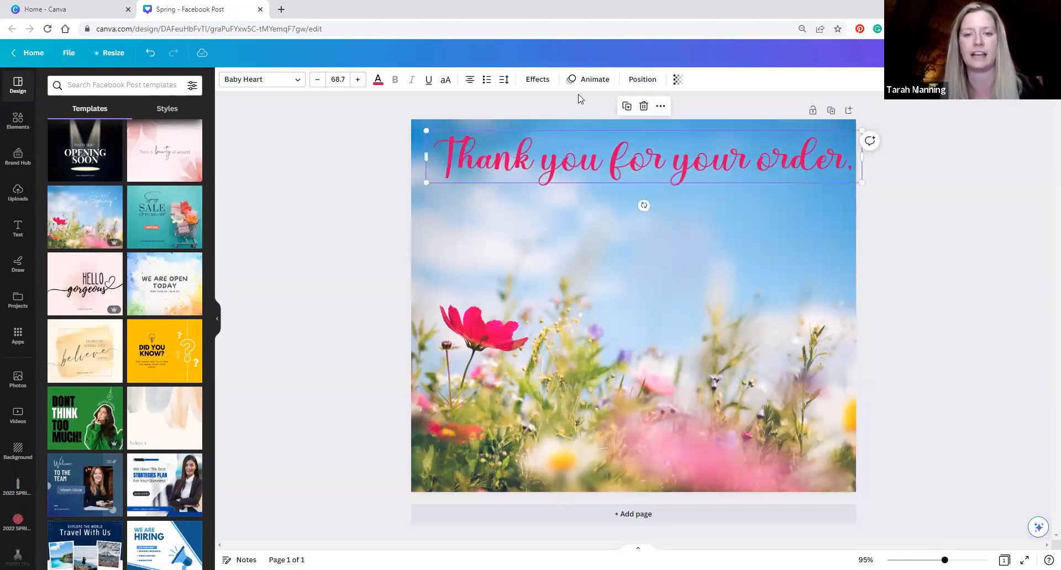
{"action": "left_click", "coordinate": [636, 80]}
{"action": "left_click", "coordinate": [157, 191]}
{"action": "left_click", "coordinate": [282, 228]}
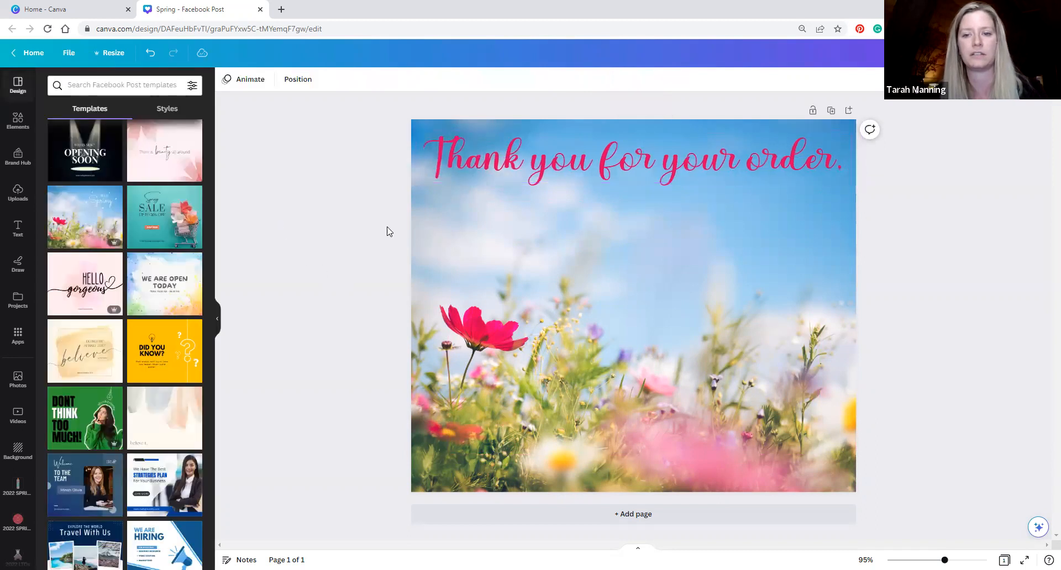
Step: Duplicate the thank-you line, changing the copy to the customer's first name, and position it just beneath the original
{"action": "left_click", "coordinate": [680, 176]}
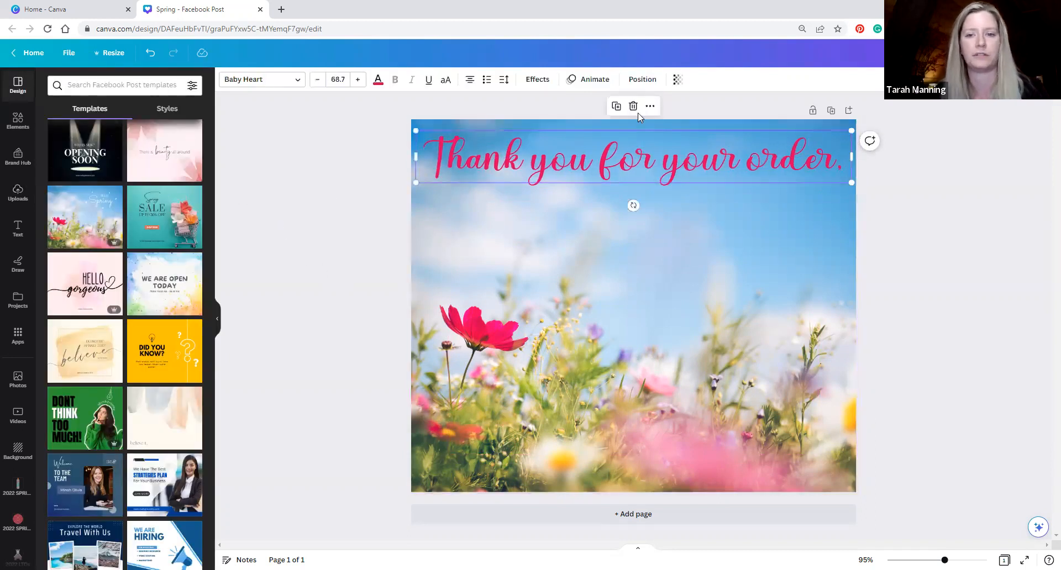
{"action": "left_click", "coordinate": [654, 230]}
{"action": "left_click", "coordinate": [653, 173]}
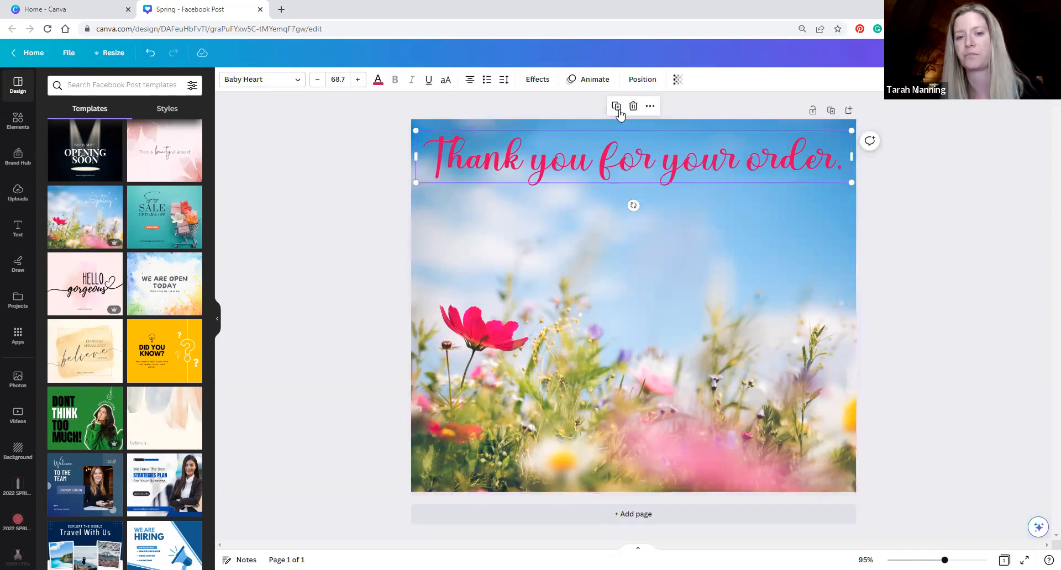
{"action": "left_click", "coordinate": [650, 106]}
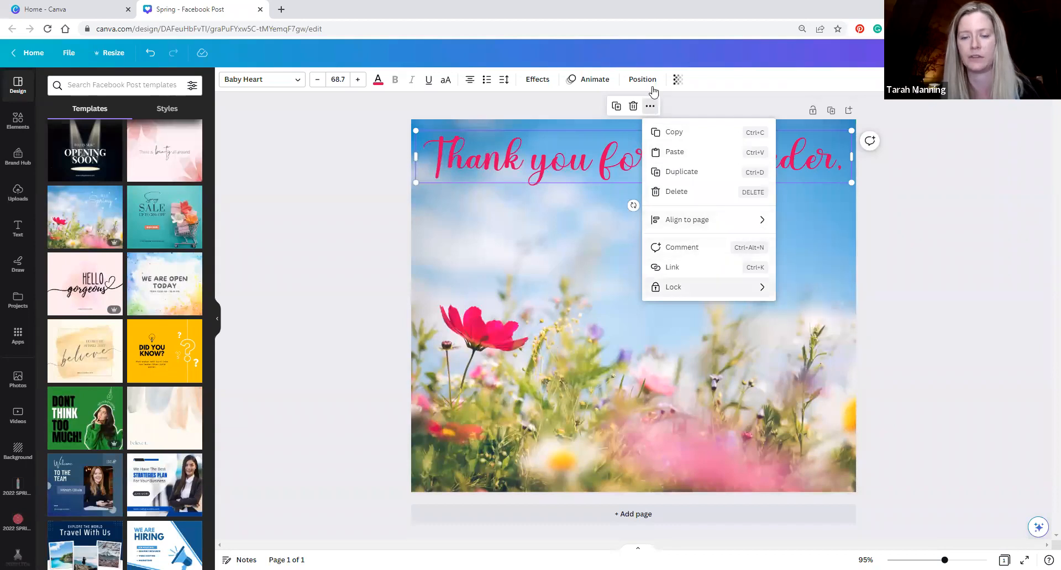
{"action": "left_click", "coordinate": [617, 106]}
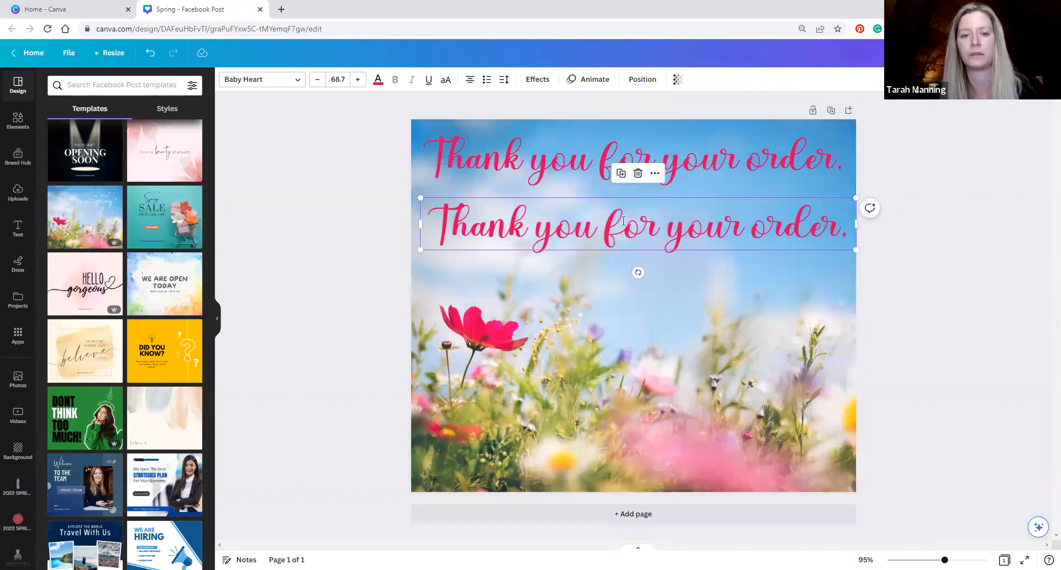
{"action": "triple_click", "coordinate": [624, 222]}
{"action": "type", "text": "Sally."}
{"action": "left_click", "coordinate": [643, 293]}
{"action": "left_click_drag", "start_coordinate": [652, 230], "coordinate": [651, 212]}
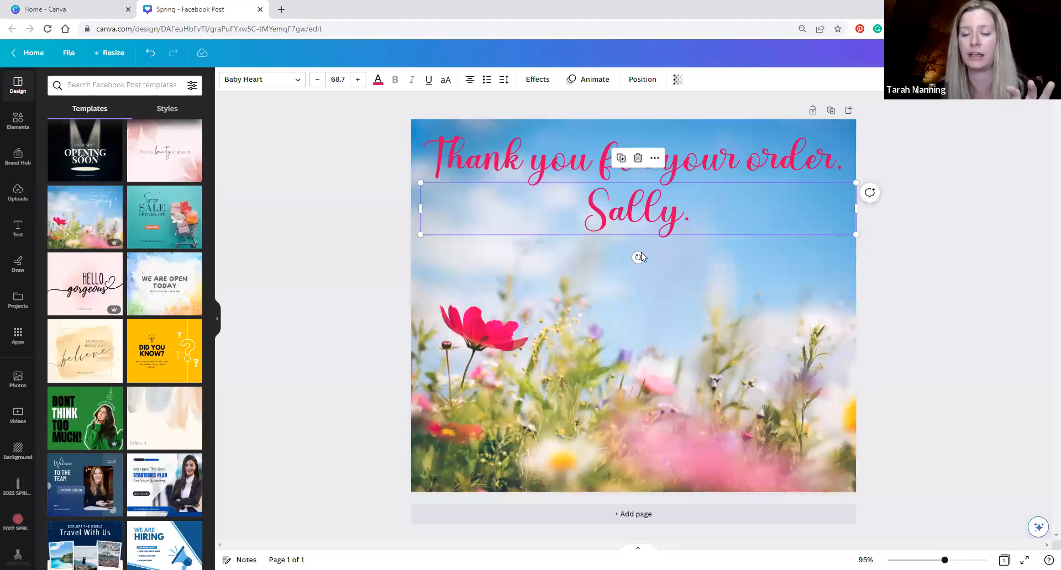
{"action": "left_click", "coordinate": [356, 215]}
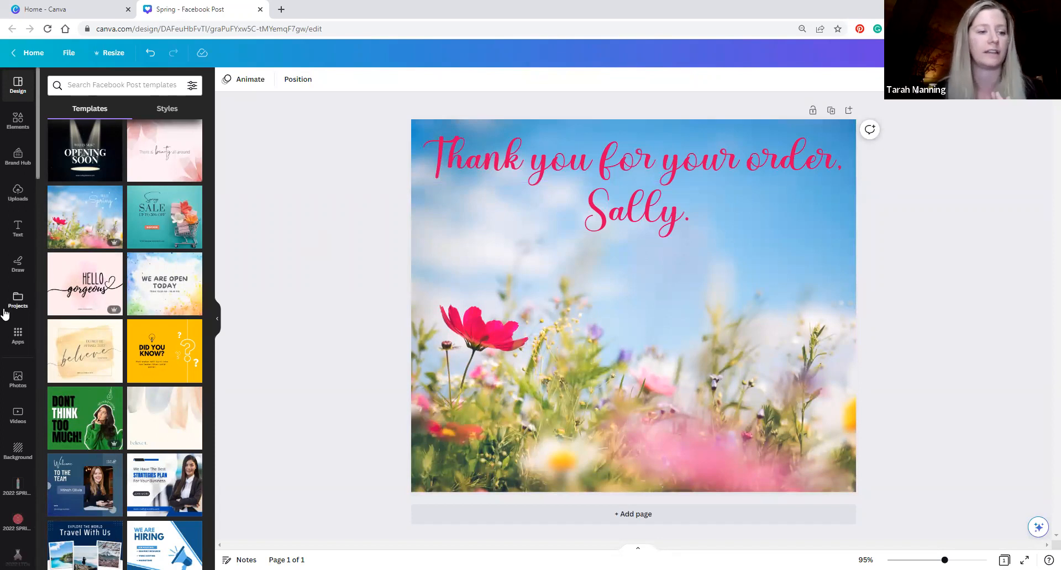
Step: Browse the available content categories and examine the Brand Hub's logos, color palettes and fonts
{"action": "scroll", "coordinate": [5, 312], "scroll_direction": "down", "scroll_amount": 5}
{"action": "scroll", "coordinate": [6, 312], "scroll_direction": "down", "scroll_amount": 15}
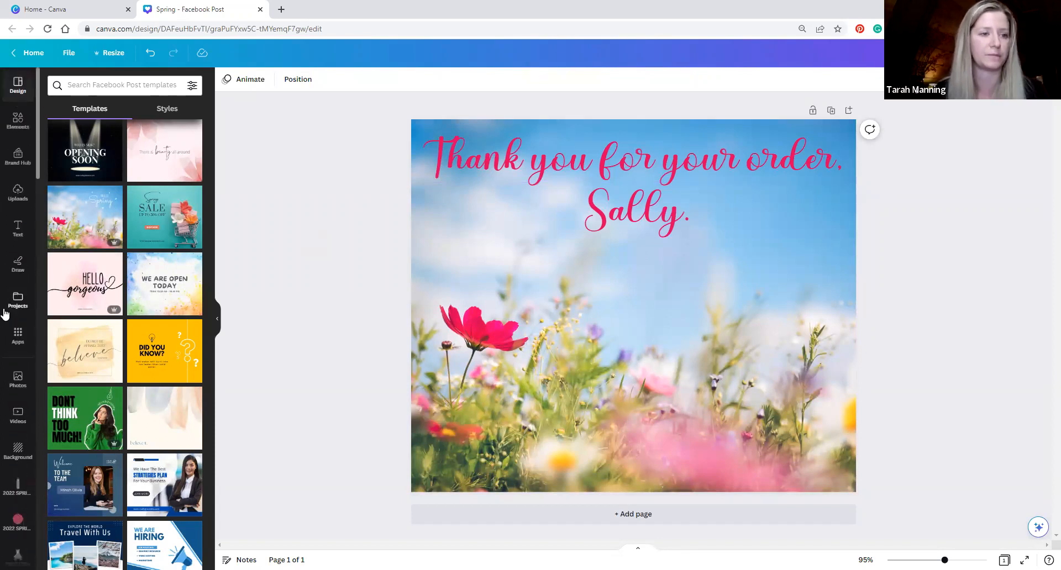
{"action": "scroll", "coordinate": [4, 314], "scroll_direction": "up", "scroll_amount": 20}
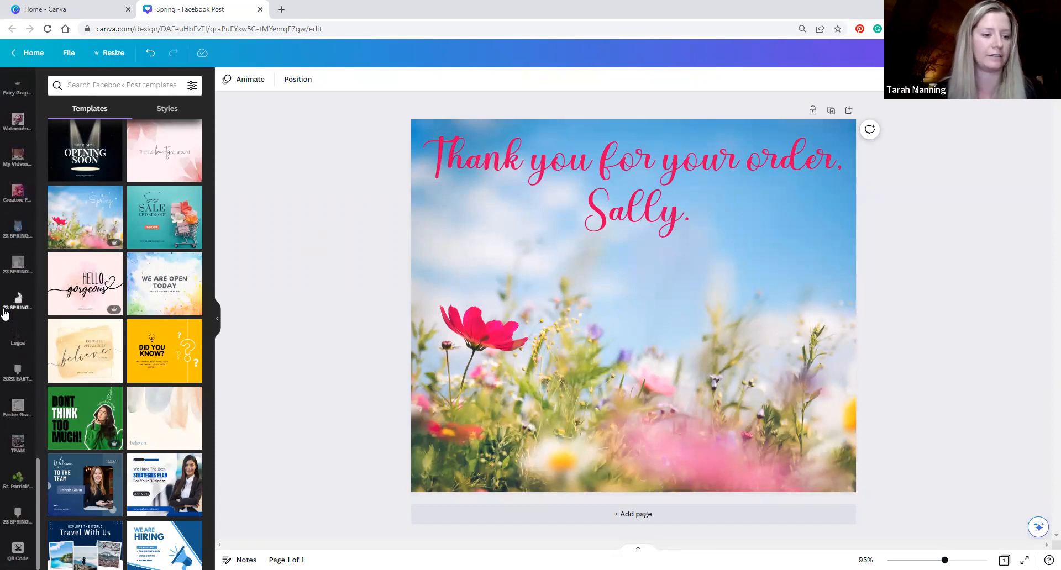
{"action": "scroll", "coordinate": [4, 321], "scroll_direction": "up", "scroll_amount": 3}
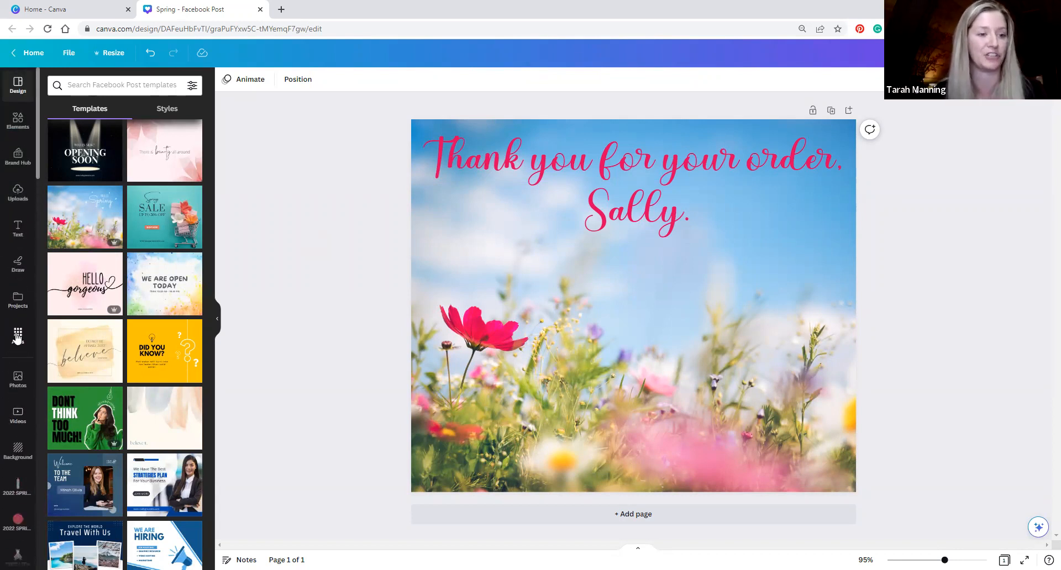
{"action": "left_click", "coordinate": [26, 160]}
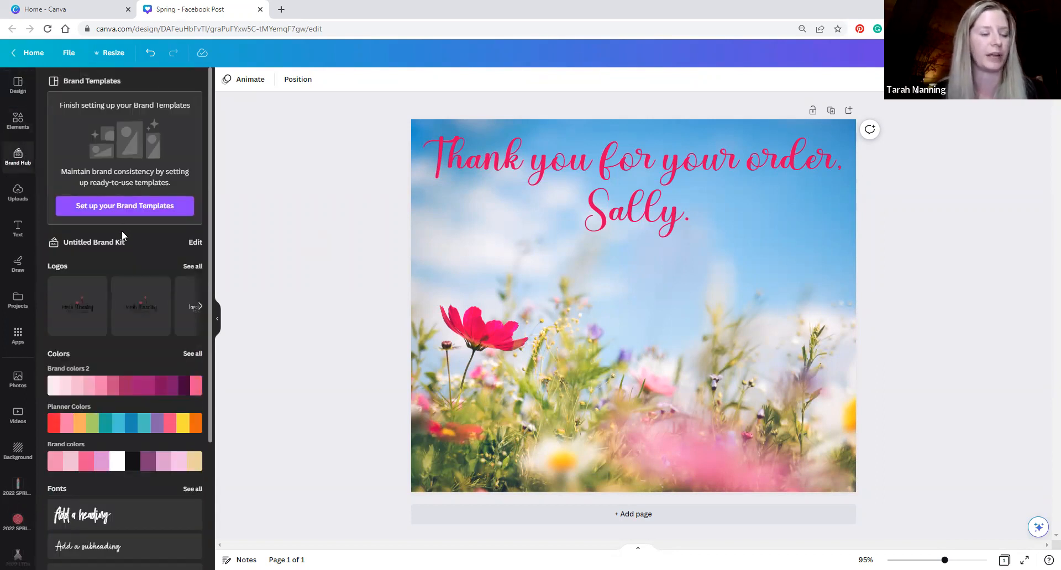
{"action": "scroll", "coordinate": [145, 274], "scroll_direction": "down", "scroll_amount": 3}
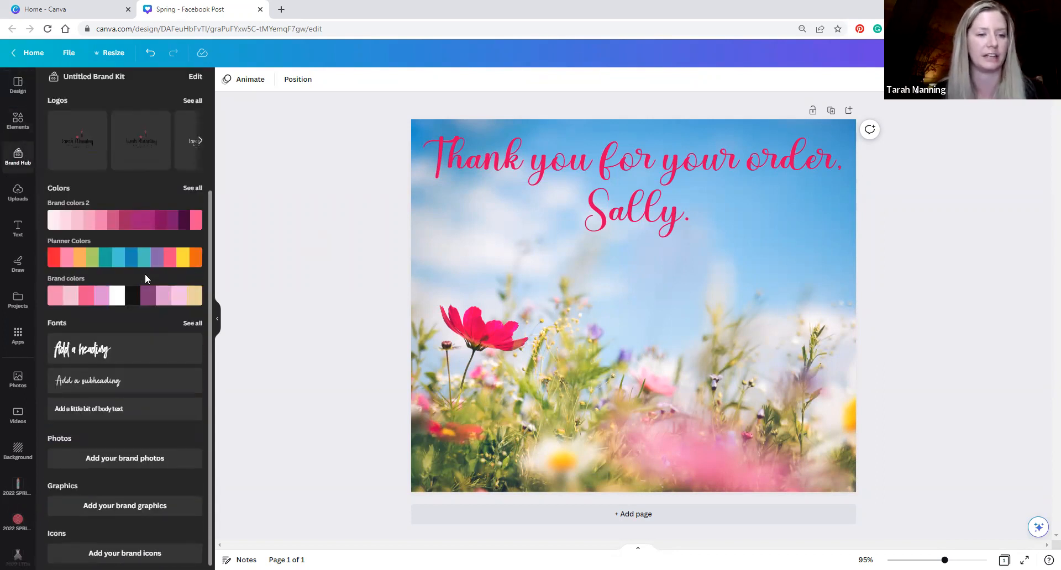
{"action": "scroll", "coordinate": [145, 274], "scroll_direction": "up", "scroll_amount": 3}
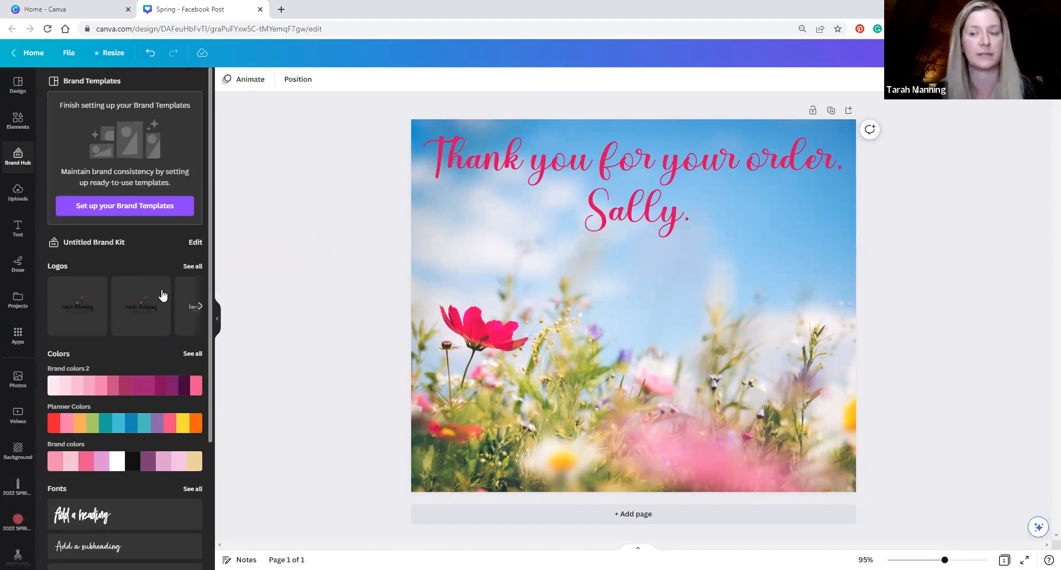
Step: Insert the house-and-heart "tm" logo from the brand kit, scaled down in the design's lower-right corner
{"action": "left_click", "coordinate": [201, 307]}
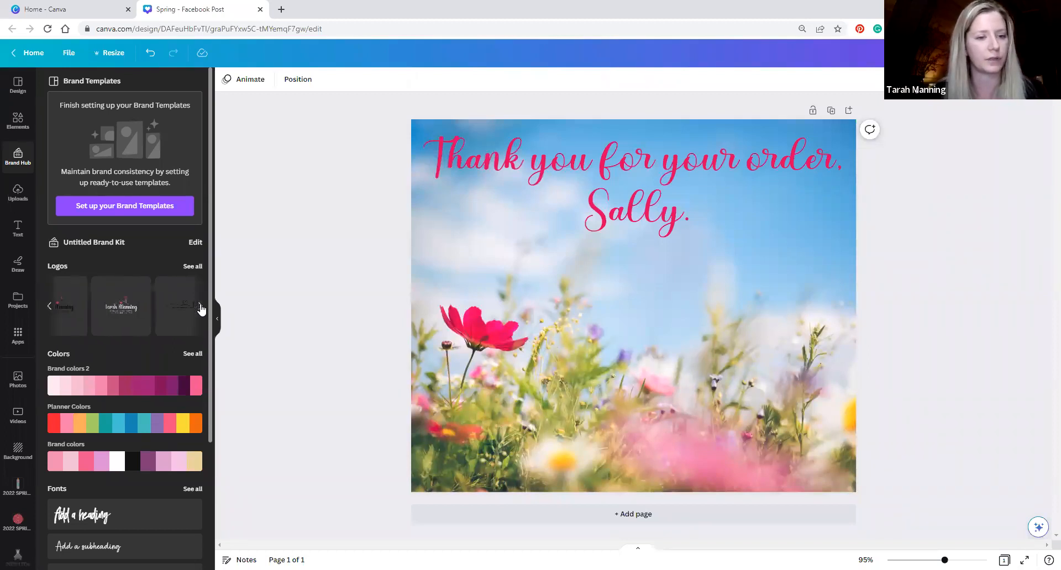
{"action": "left_click", "coordinate": [166, 308]}
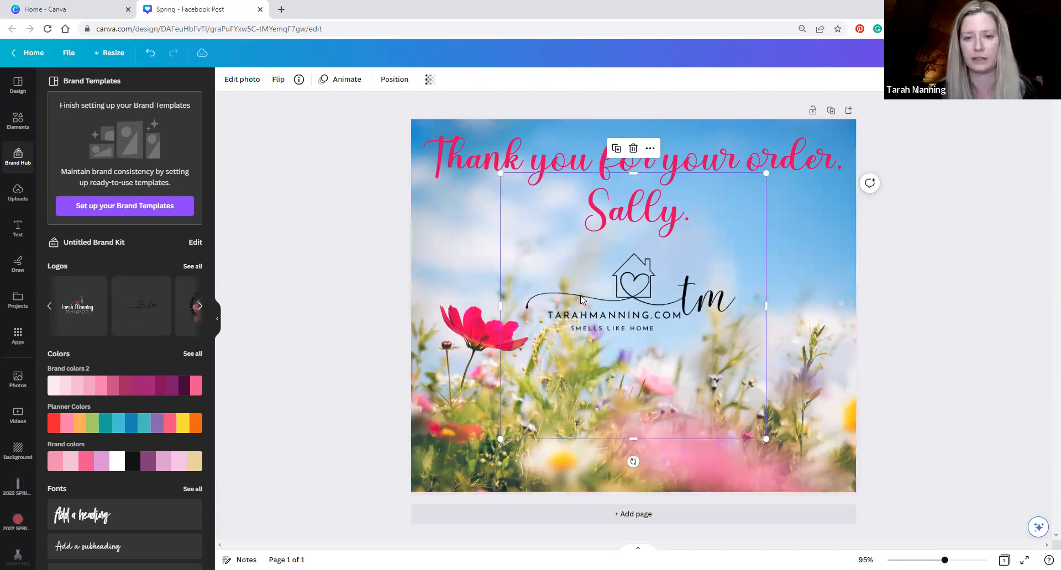
{"action": "left_click_drag", "start_coordinate": [766, 173], "coordinate": [629, 357]}
{"action": "left_click_drag", "start_coordinate": [588, 386], "coordinate": [837, 470]}
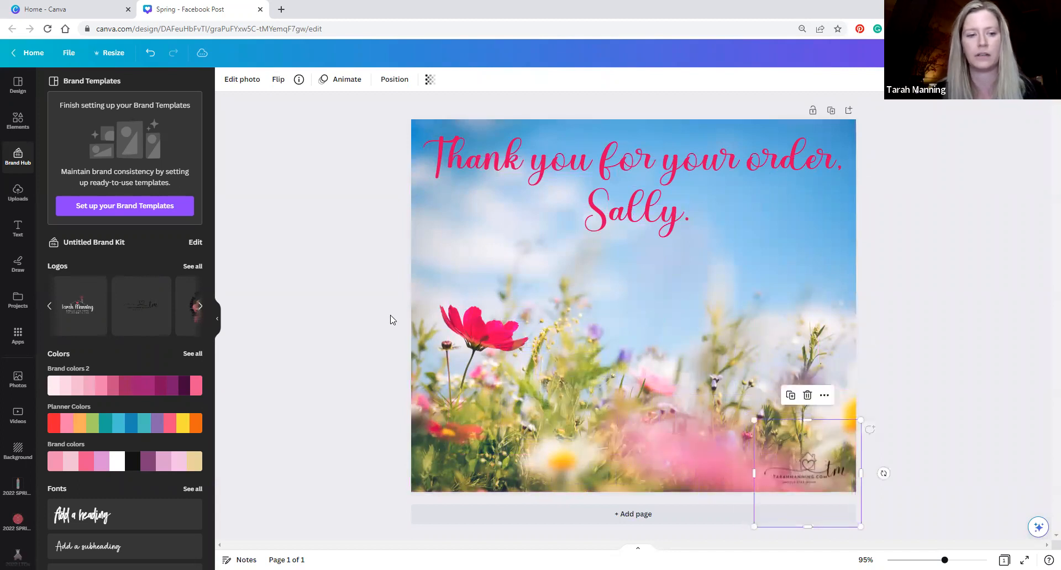
Step: Add the black Scentsy Independent Consultant logo from the full brand logo collection to the design
{"action": "left_click", "coordinate": [202, 308]}
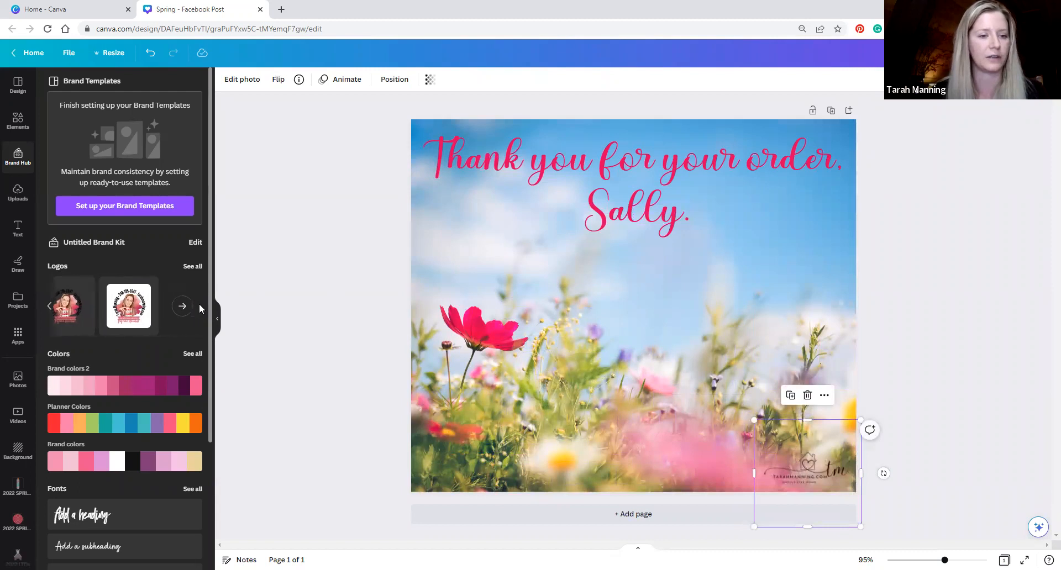
{"action": "left_click", "coordinate": [186, 307]}
{"action": "scroll", "coordinate": [165, 197], "scroll_direction": "down", "scroll_amount": 10}
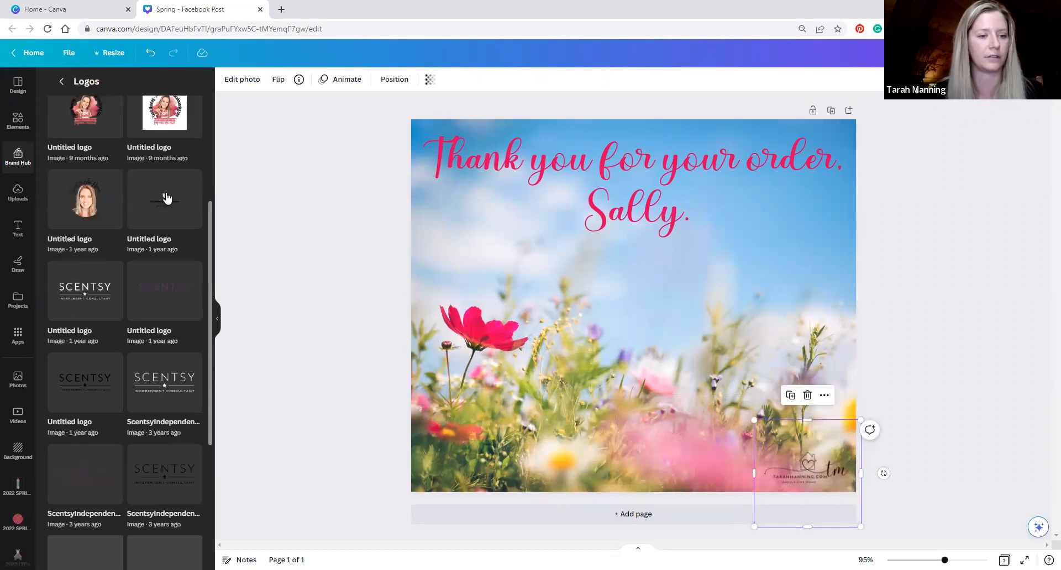
{"action": "left_click", "coordinate": [92, 262]}
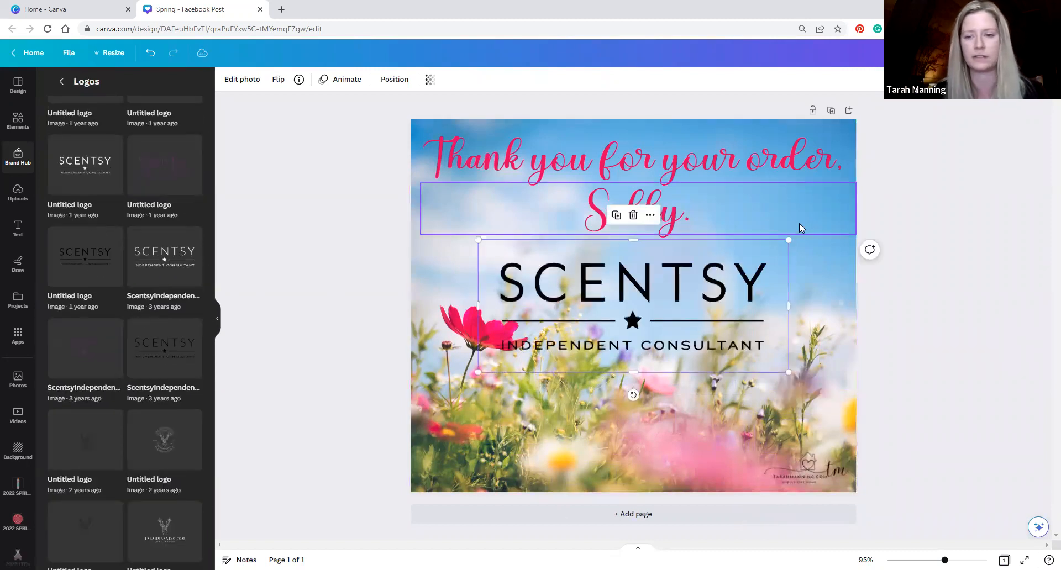
Step: Scale down the Scentsy Independent Consultant logo and place it in the design's lower-left corner
{"action": "left_click_drag", "start_coordinate": [790, 237], "coordinate": [470, 462]}
{"action": "left_click", "coordinate": [582, 359]}
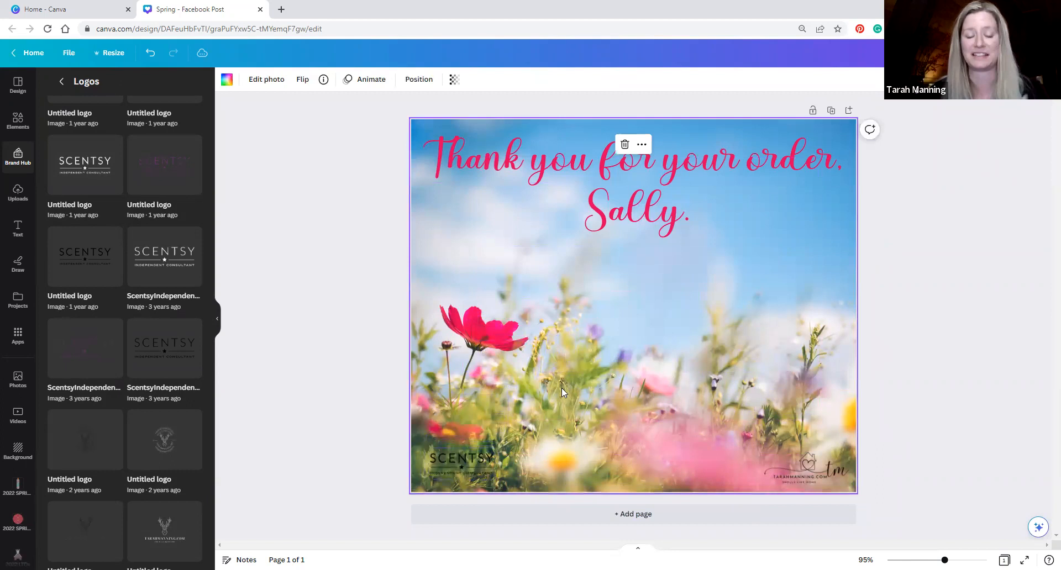
{"action": "left_click", "coordinate": [472, 461]}
{"action": "left_click_drag", "start_coordinate": [472, 460], "coordinate": [470, 466]}
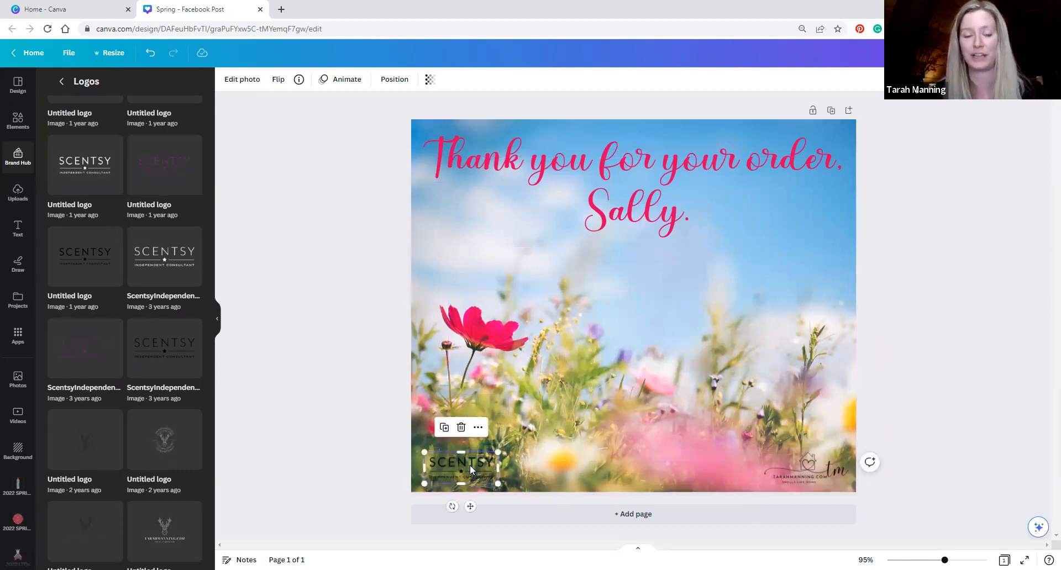
{"action": "left_click", "coordinate": [467, 392]}
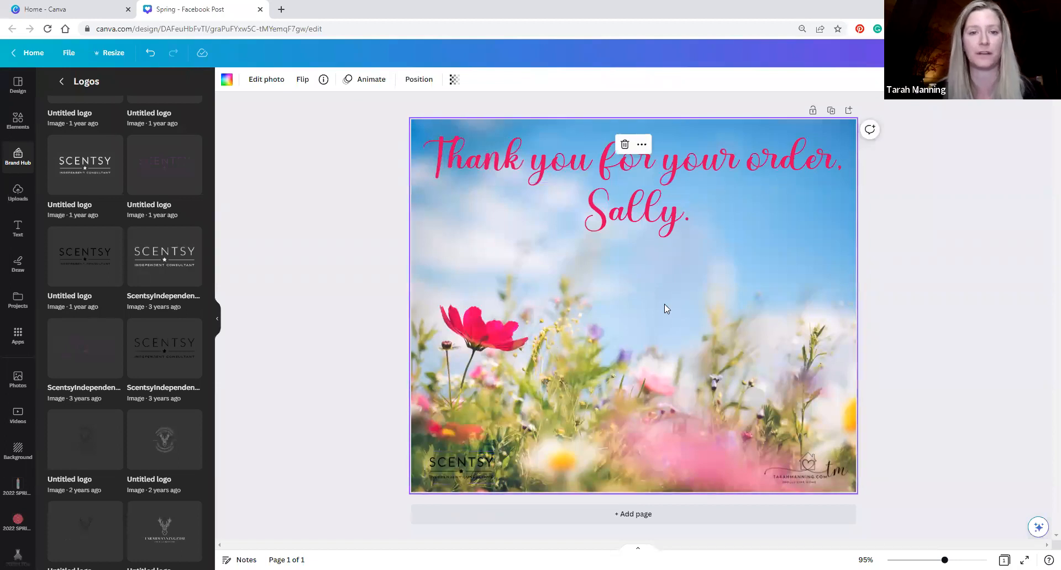
Step: Fade the background flower photo by setting its transparency to 21
{"action": "left_click", "coordinate": [296, 274]}
{"action": "left_click", "coordinate": [557, 270]}
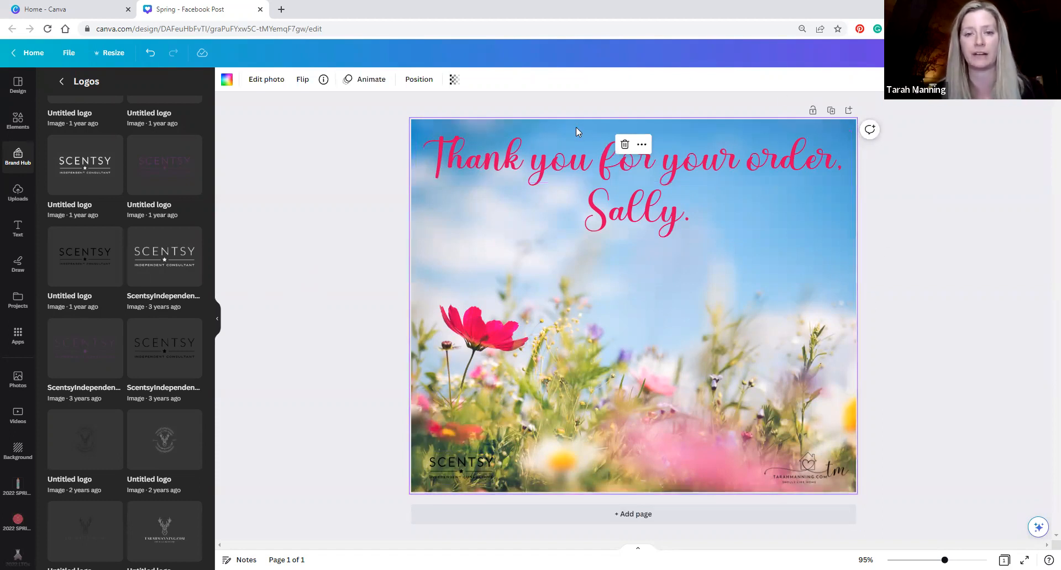
{"action": "left_click", "coordinate": [455, 80]}
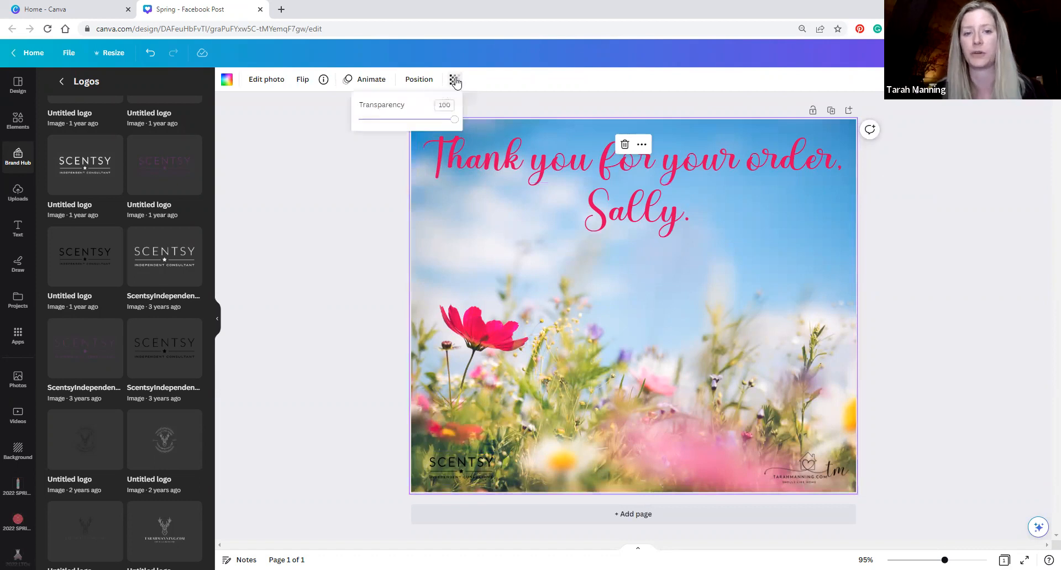
{"action": "left_click_drag", "start_coordinate": [455, 120], "coordinate": [379, 121]}
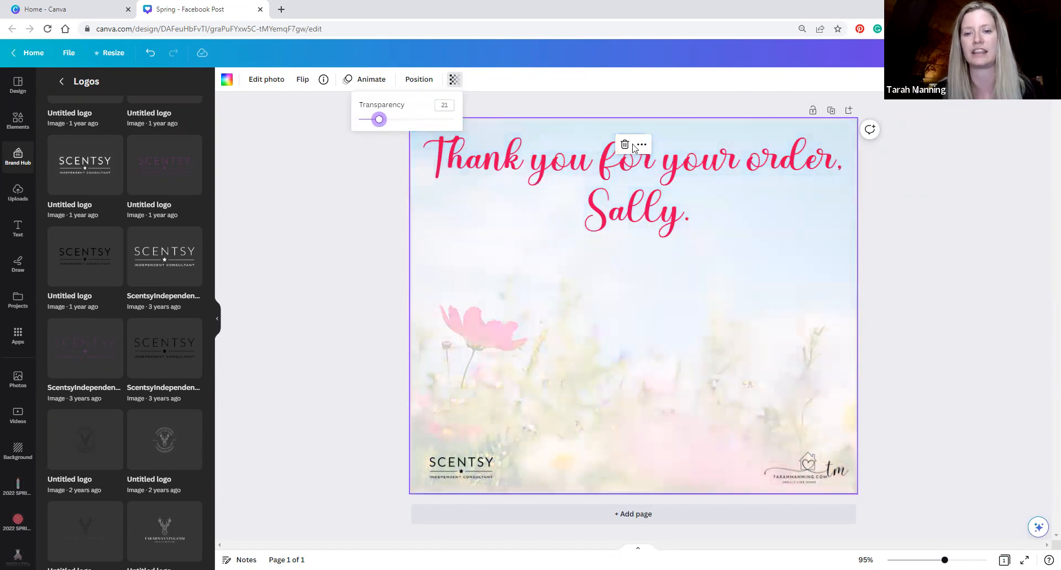
{"action": "left_click", "coordinate": [905, 255]}
Step: Nudge the Scentsy logo and the house-and-heart "tm" logo slightly to the left in their lower corners
{"action": "mouse_move", "coordinate": [470, 463]}
{"action": "left_mouse_down"}
{"action": "mouse_move", "coordinate": [462, 471]}
{"action": "mouse_move", "coordinate": [472, 473]}
{"action": "left_mouse_up"}
{"action": "left_click", "coordinate": [343, 351]}
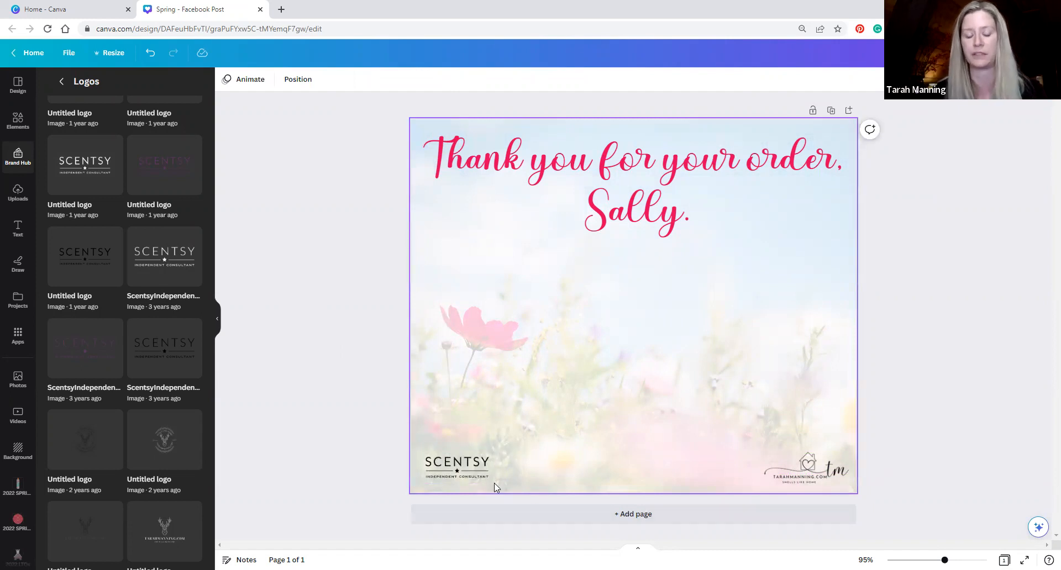
{"action": "left_click_drag", "start_coordinate": [803, 473], "coordinate": [801, 471]}
{"action": "left_click", "coordinate": [310, 131]}
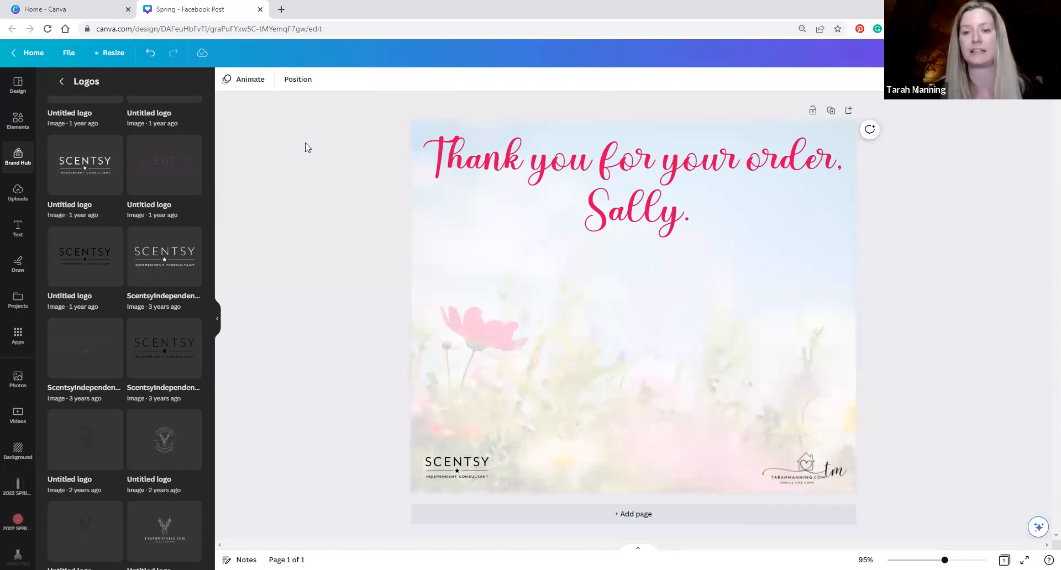
Step: Move the customer's name line down, clear of the thank-you line
{"action": "left_click_drag", "start_coordinate": [580, 224], "coordinate": [616, 261]}
{"action": "left_click_drag", "start_coordinate": [897, 529], "coordinate": [421, 382]}
{"action": "left_click", "coordinate": [609, 267]}
{"action": "left_click_drag", "start_coordinate": [620, 268], "coordinate": [620, 282]}
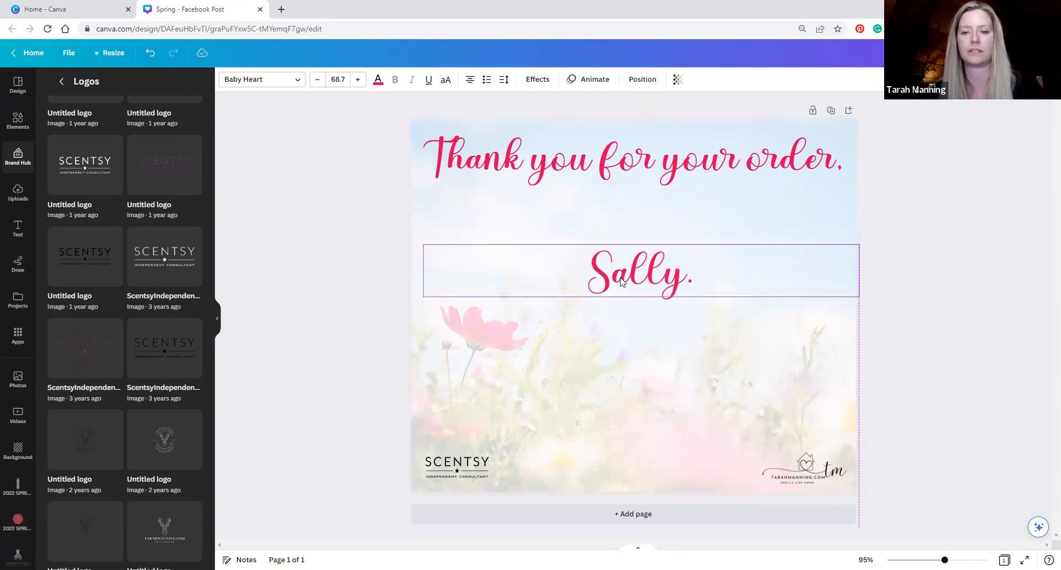
Step: Select the thank-you line together with both logos and lock them in place
{"action": "mouse_move", "coordinate": [881, 518]}
{"action": "left_mouse_down"}
{"action": "mouse_move", "coordinate": [393, 400]}
{"action": "mouse_move", "coordinate": [386, 386]}
{"action": "left_mouse_up"}
{"action": "left_click", "coordinate": [276, 296]}
{"action": "left_click_drag", "start_coordinate": [898, 526], "coordinate": [376, 361]}
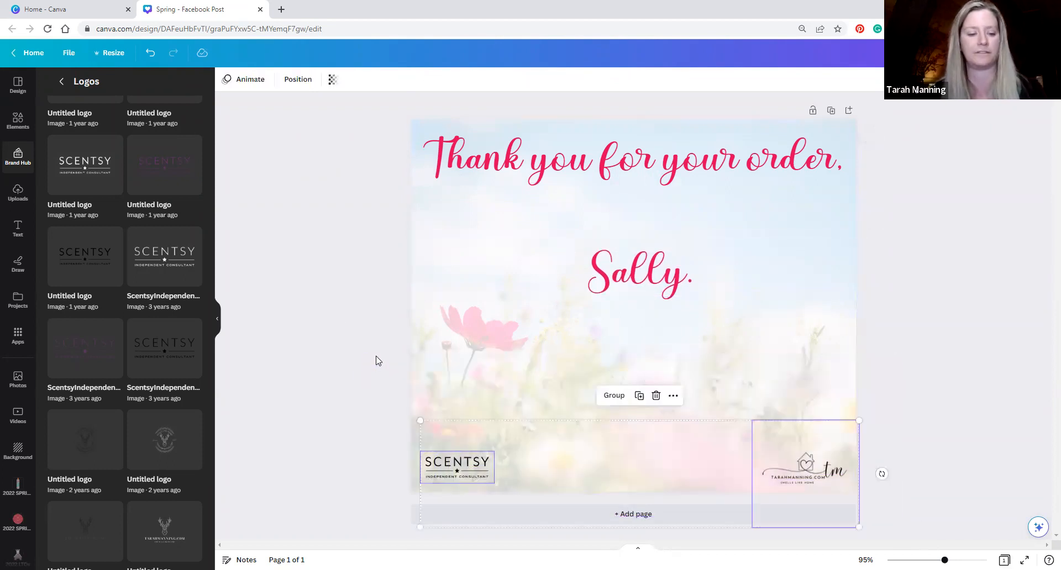
{"action": "left_click", "coordinate": [528, 171], "text": "shift"}
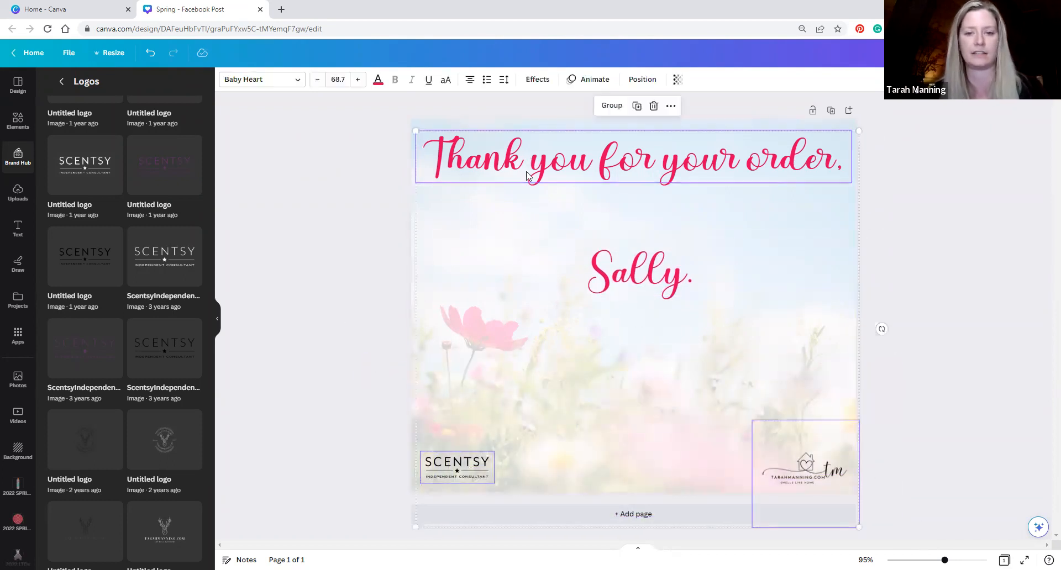
{"action": "left_click", "coordinate": [671, 106]}
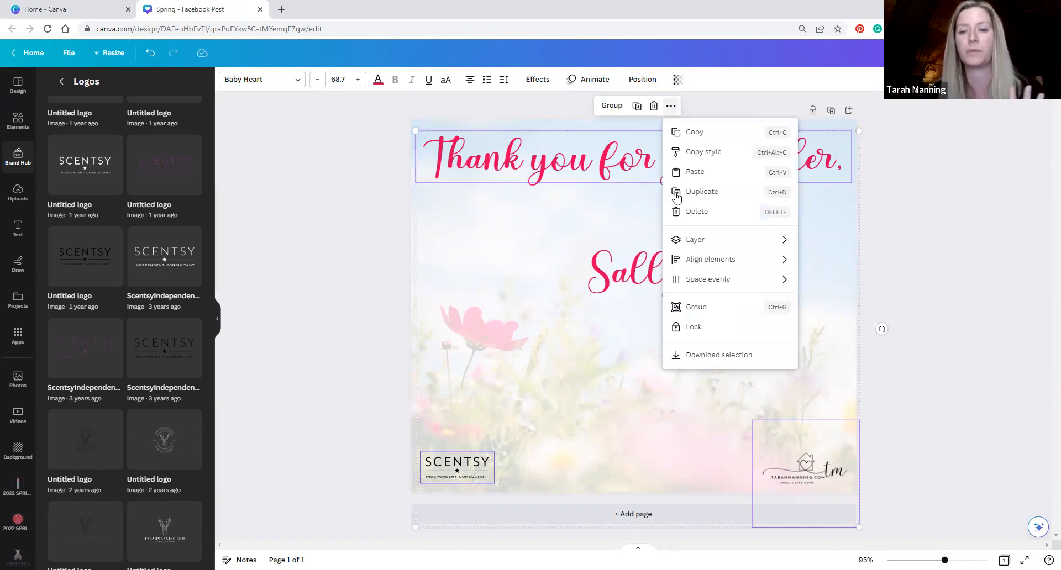
{"action": "left_click", "coordinate": [692, 332]}
{"action": "left_click", "coordinate": [881, 203]}
{"action": "left_click", "coordinate": [520, 145]}
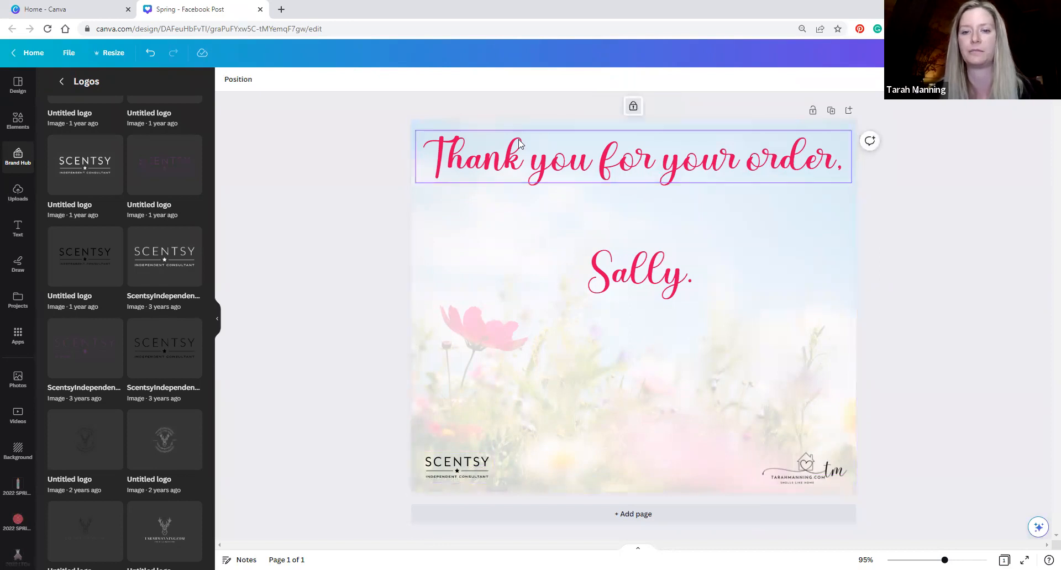
{"action": "left_click", "coordinate": [501, 456]}
Step: Move the name line back beneath the thank-you line and replace the name with another customer's first name
{"action": "left_click_drag", "start_coordinate": [662, 282], "coordinate": [658, 219]}
{"action": "double_click", "coordinate": [658, 217]}
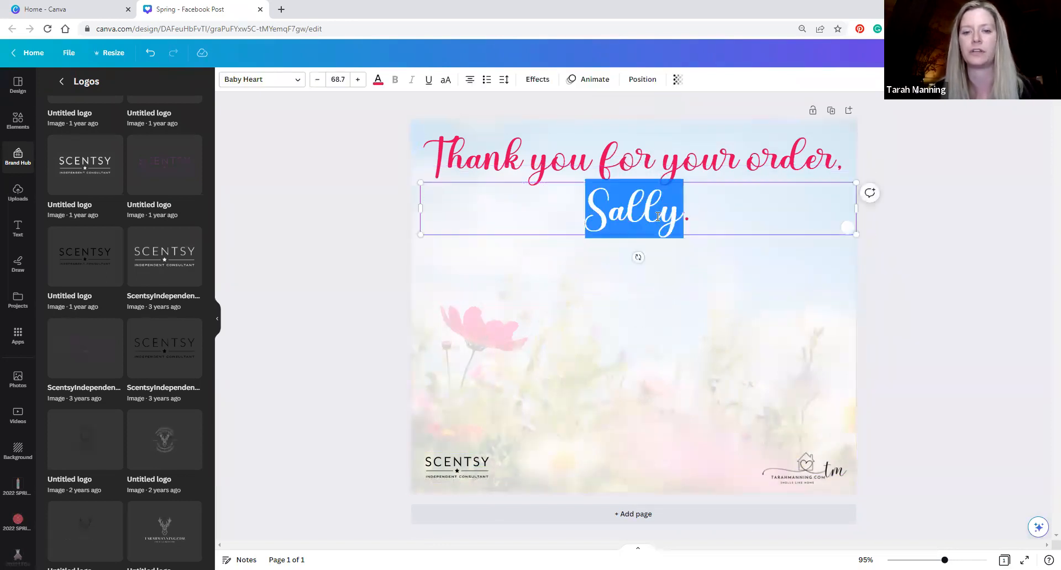
{"action": "type", "text": "Kim."}
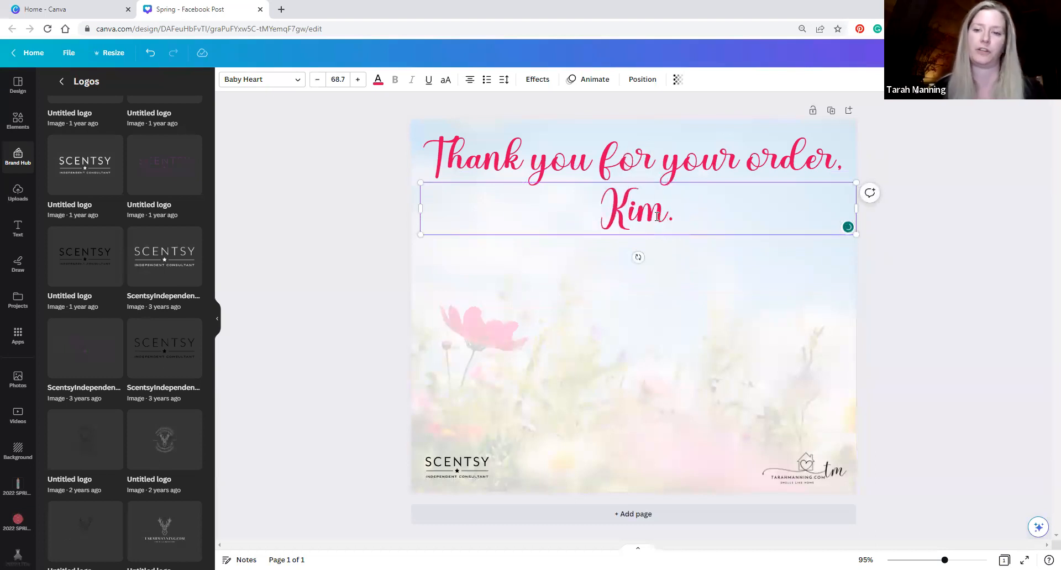
{"action": "left_click", "coordinate": [674, 287]}
Step: Change the name line to a different customer's first name with an exclamation mark and nudge it closer to the thank-you line
{"action": "double_click", "coordinate": [651, 219]}
{"action": "type", "text": "Allie!"}
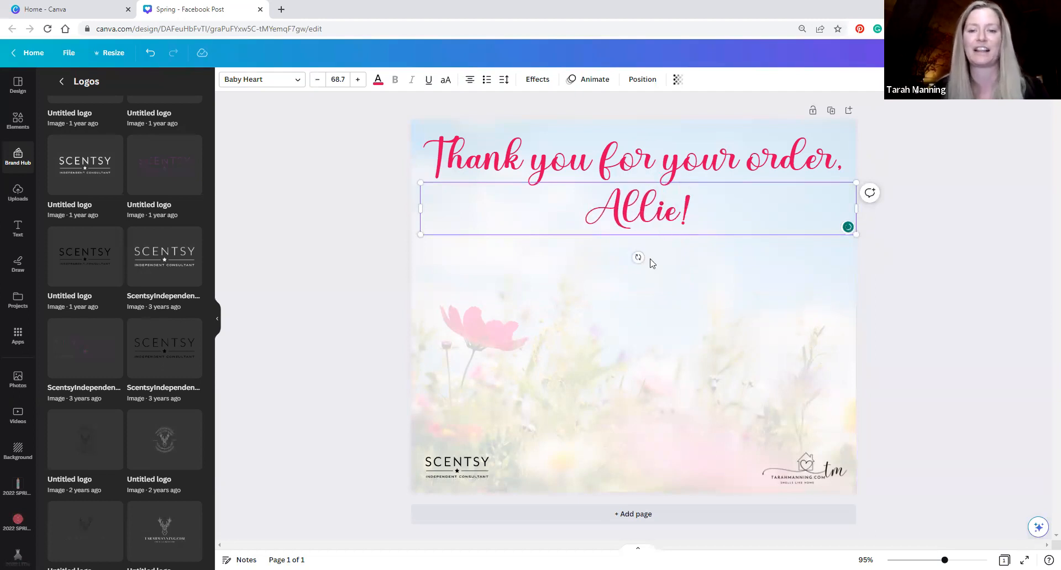
{"action": "left_click", "coordinate": [691, 358]}
{"action": "left_click", "coordinate": [658, 234]}
{"action": "left_click_drag", "start_coordinate": [658, 234], "coordinate": [636, 218]}
{"action": "left_click", "coordinate": [682, 294]}
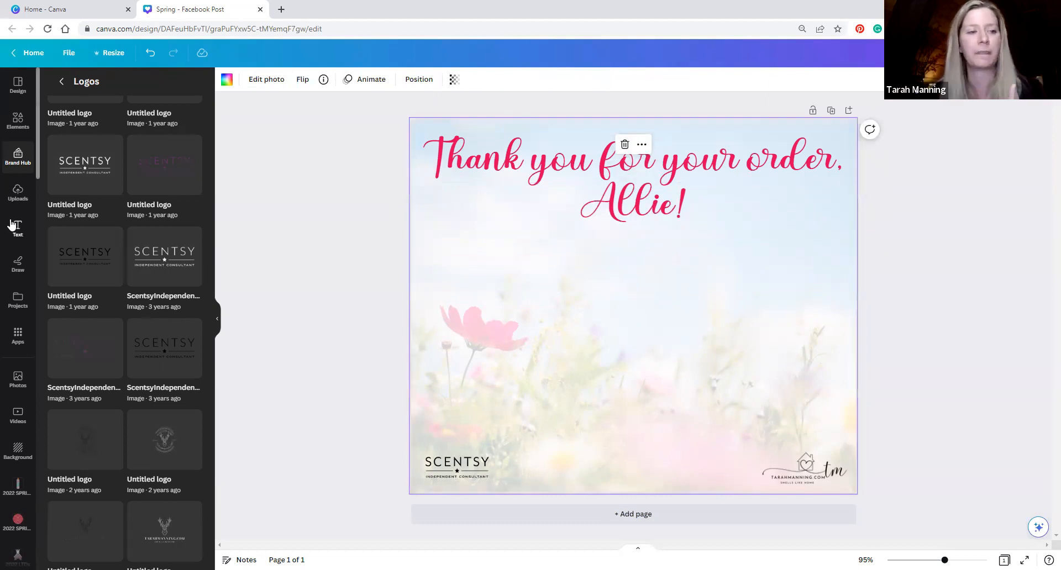
Step: Create a new project folder named "Test Folder"
{"action": "scroll", "coordinate": [14, 202], "scroll_direction": "down", "scroll_amount": 7}
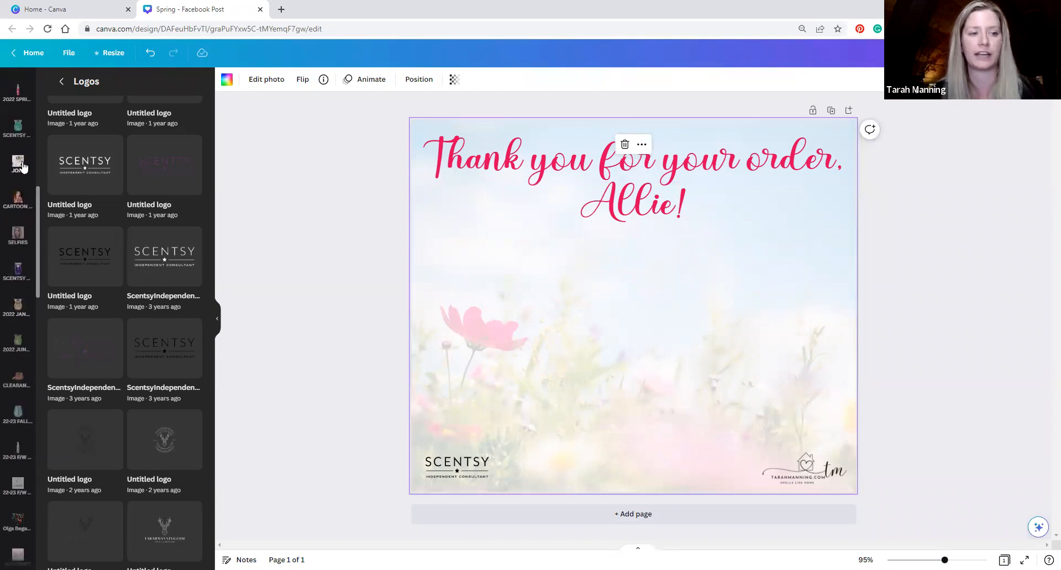
{"action": "left_click_drag", "start_coordinate": [38, 248], "coordinate": [47, 180]}
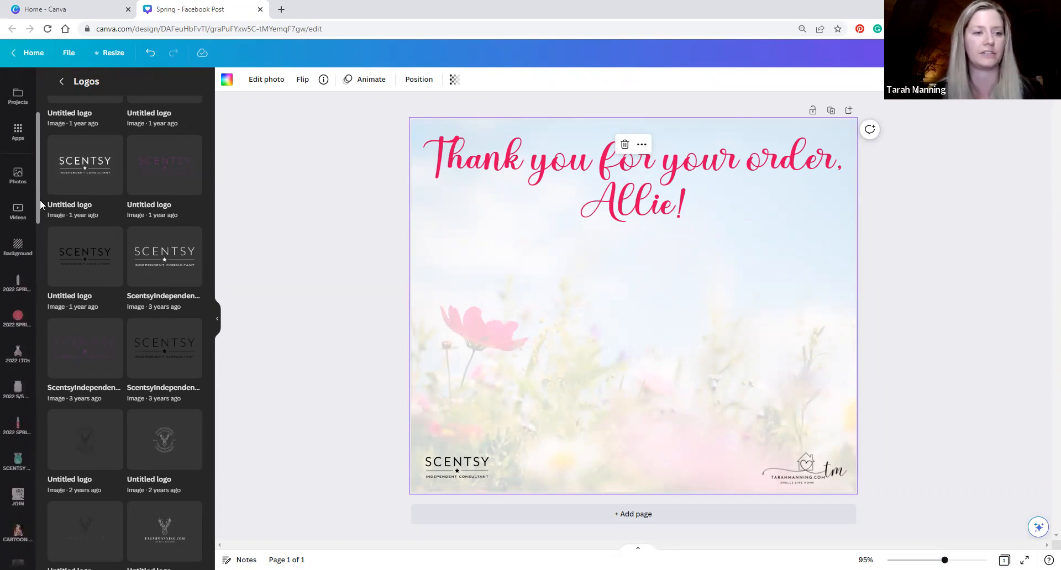
{"action": "left_click", "coordinate": [18, 96]}
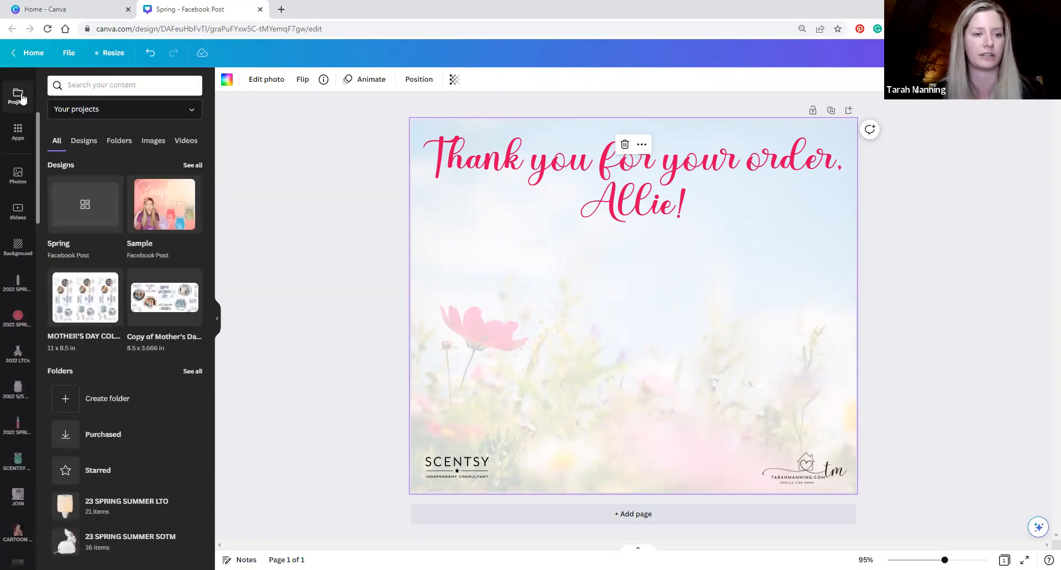
{"action": "left_click", "coordinate": [108, 399]}
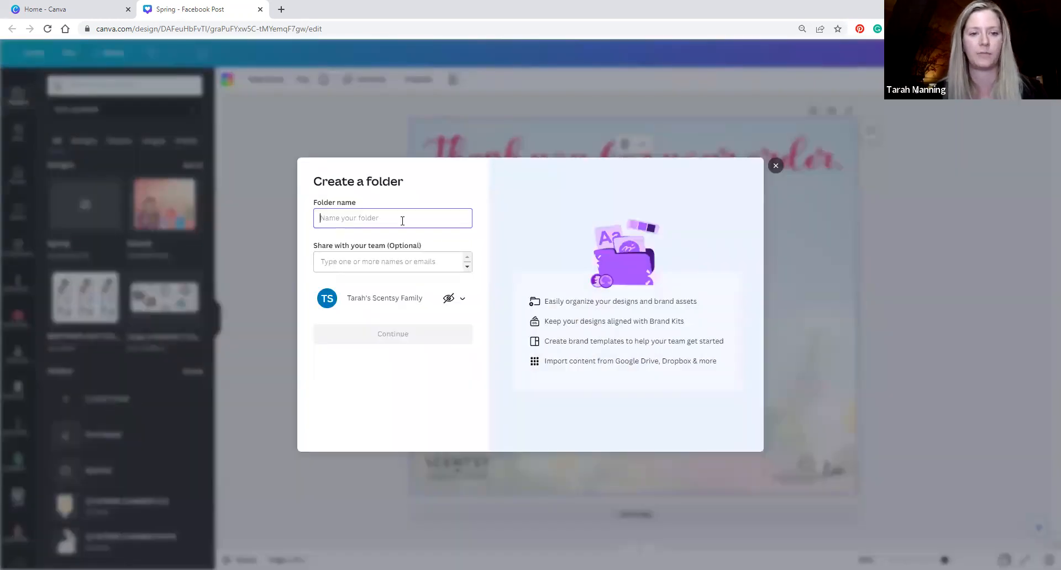
{"action": "type", "text": "Test Fol"}
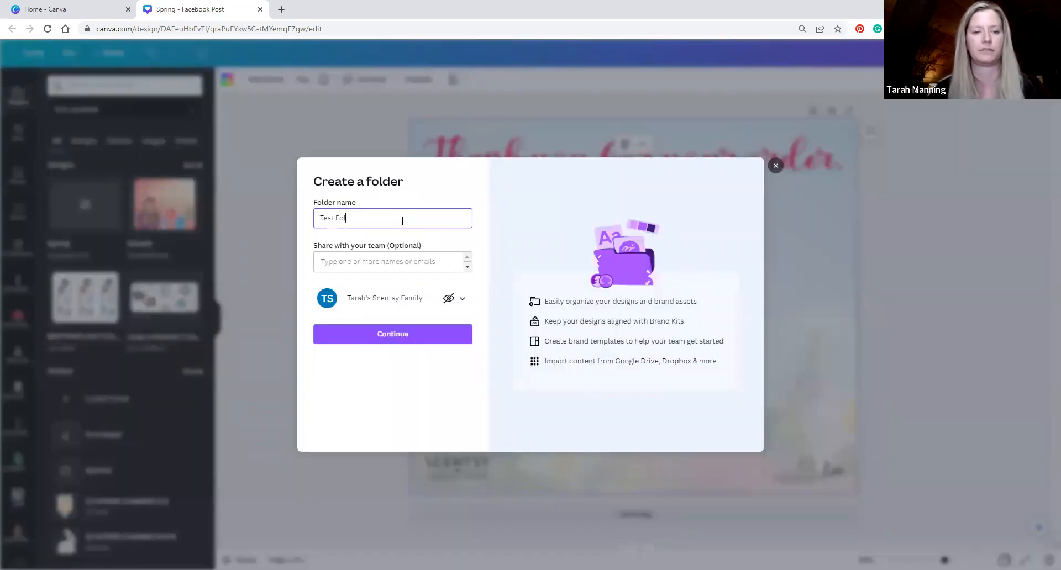
{"action": "type", "text": "der"}
{"action": "left_click", "coordinate": [418, 333]}
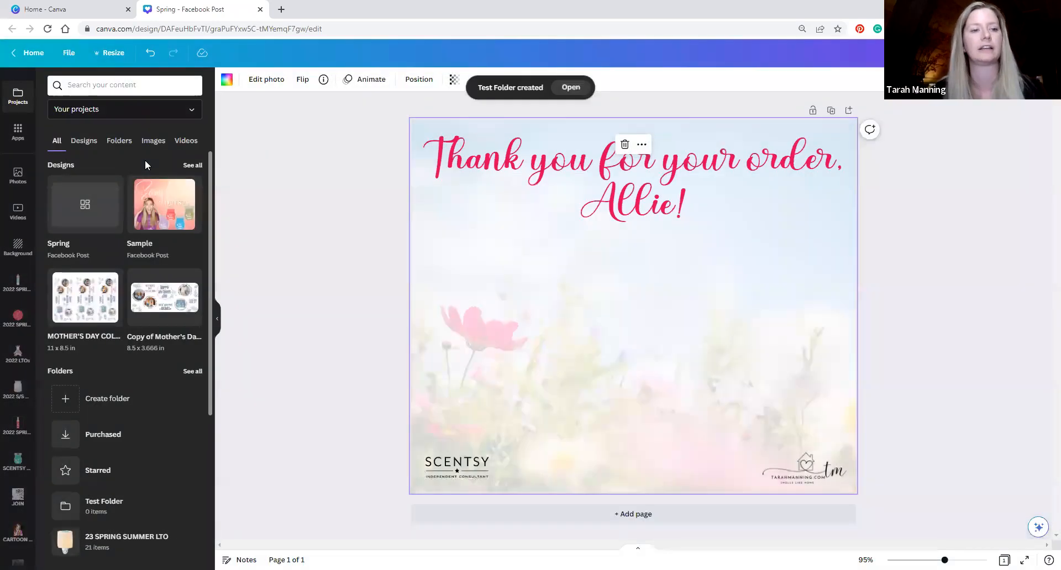
Step: Open Test Folder and upload the green plant-shaped image from the computer
{"action": "left_click", "coordinate": [105, 503]}
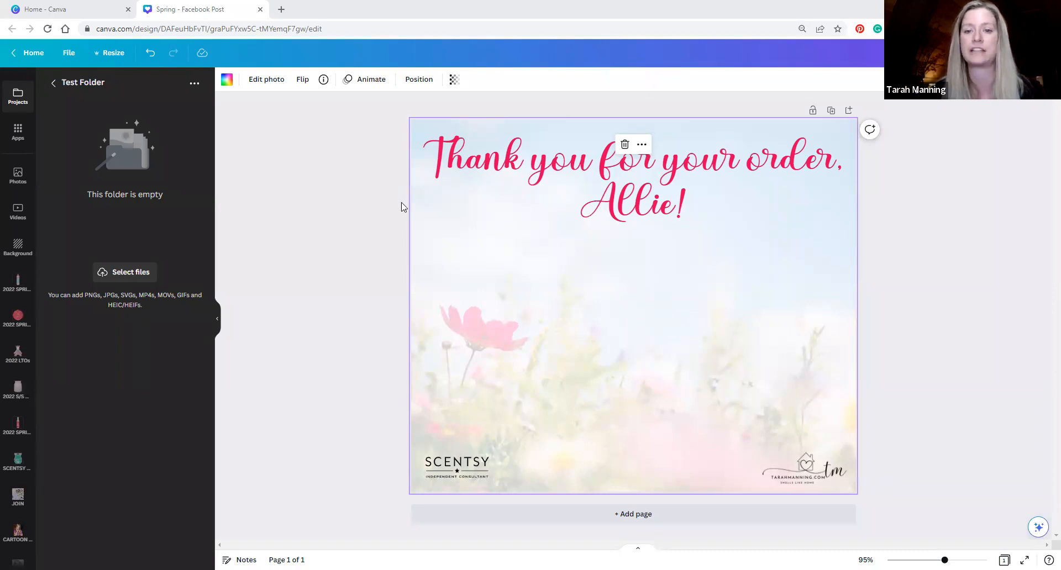
{"action": "double_click", "coordinate": [150, 222]}
Step: Reopen Test Folder and upload the image PETS-WoofBox-ISO-R13-FW23 from the computer's WOOF BOX folder into it
{"action": "scroll", "coordinate": [4, 352], "scroll_direction": "down", "scroll_amount": 7}
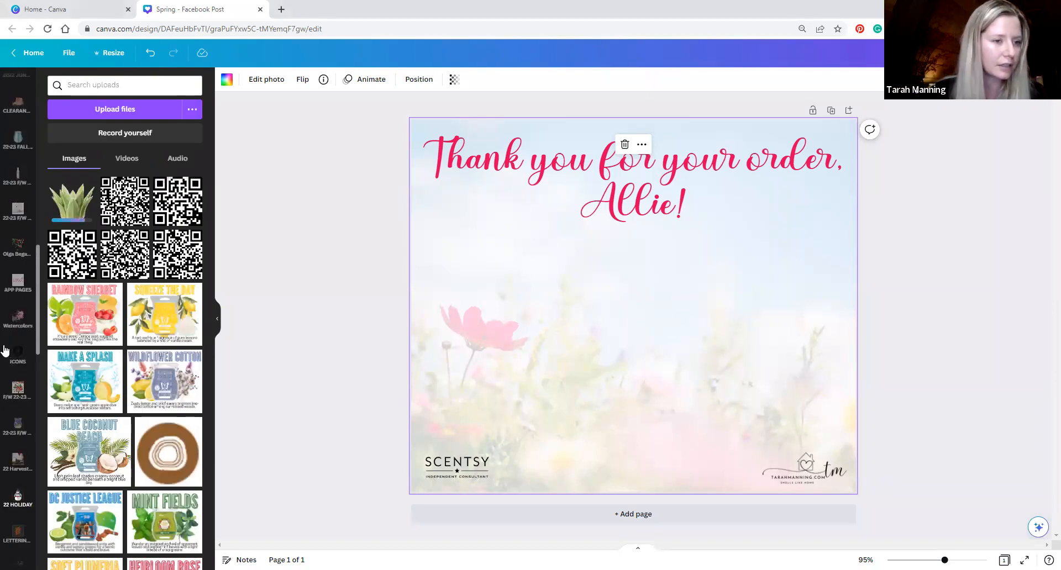
{"action": "scroll", "coordinate": [4, 349], "scroll_direction": "up", "scroll_amount": 8}
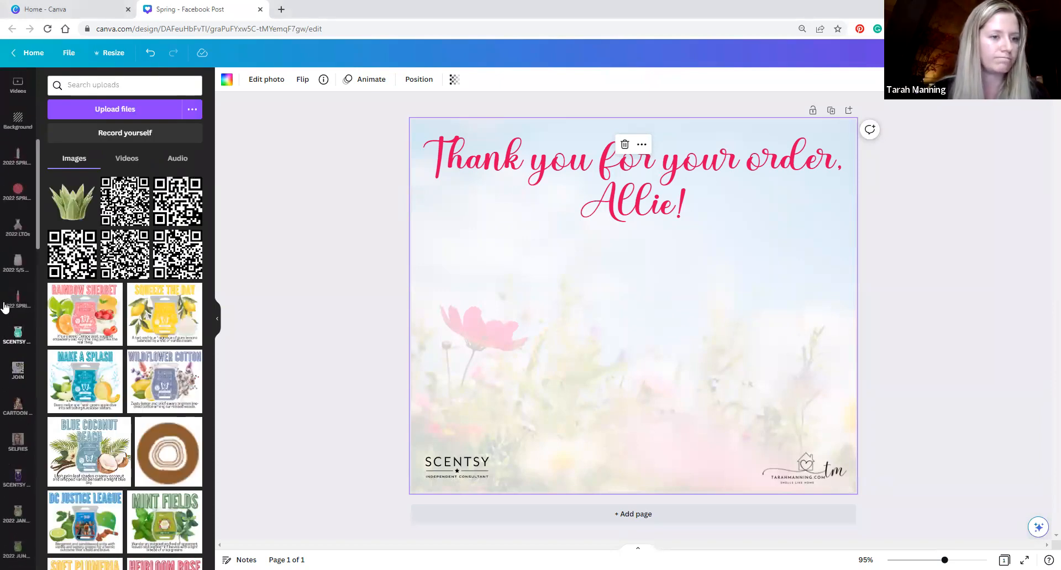
{"action": "scroll", "coordinate": [4, 307], "scroll_direction": "down", "scroll_amount": 10}
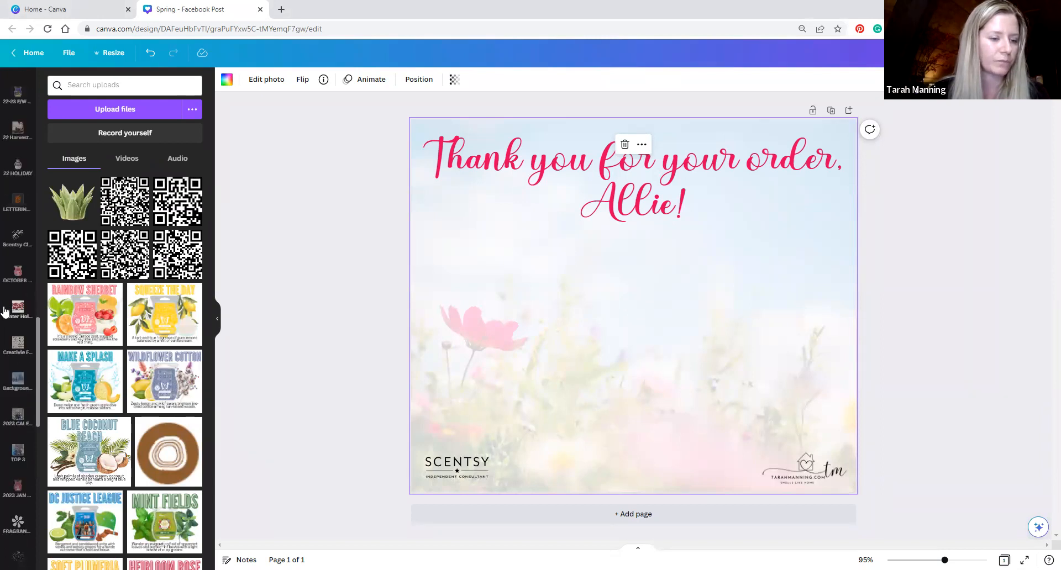
{"action": "left_click", "coordinate": [18, 551]}
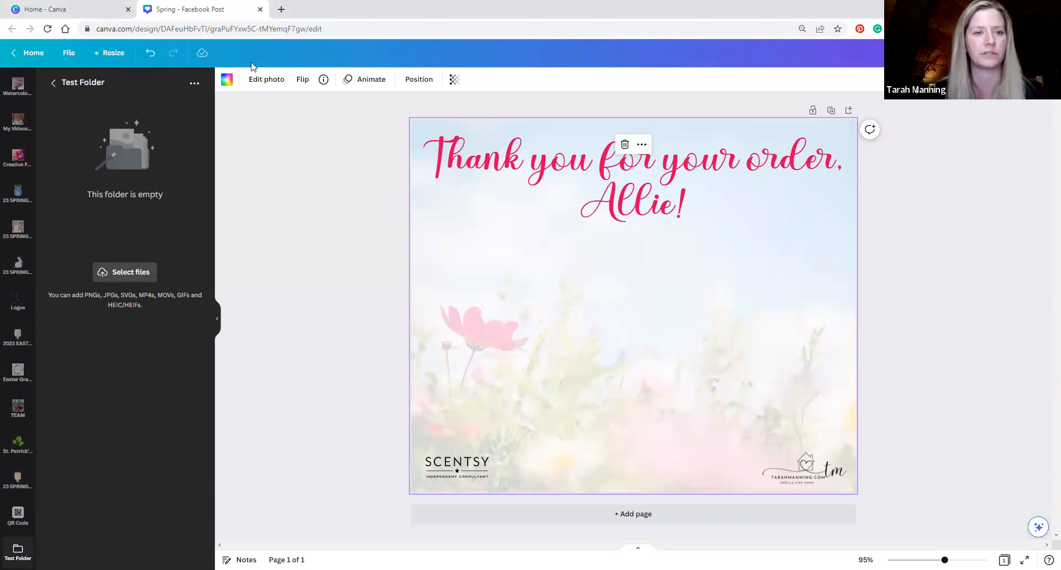
{"action": "left_click", "coordinate": [259, 95]}
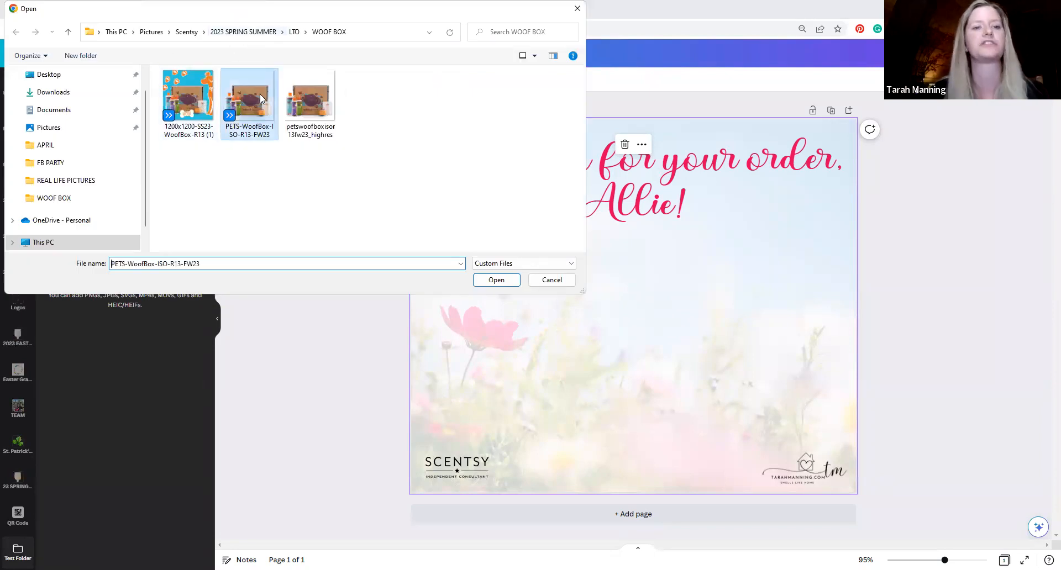
{"action": "double_click", "coordinate": [260, 95]}
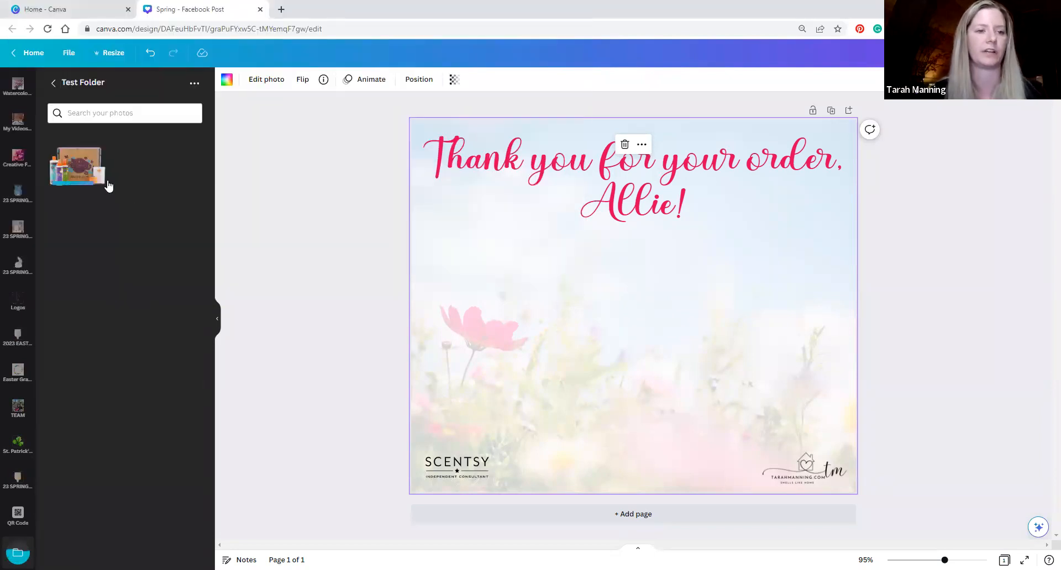
Step: Examine the product images in the 23 SPRING SUMMER folder, returning to Test Folder
{"action": "scroll", "coordinate": [22, 332], "scroll_direction": "up", "scroll_amount": 2}
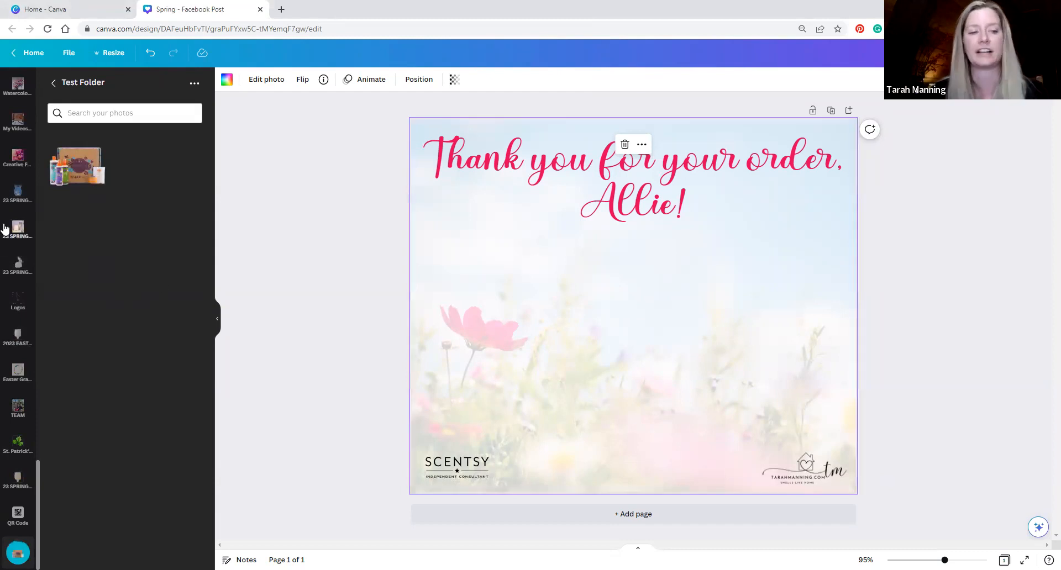
{"action": "left_click", "coordinate": [18, 249]}
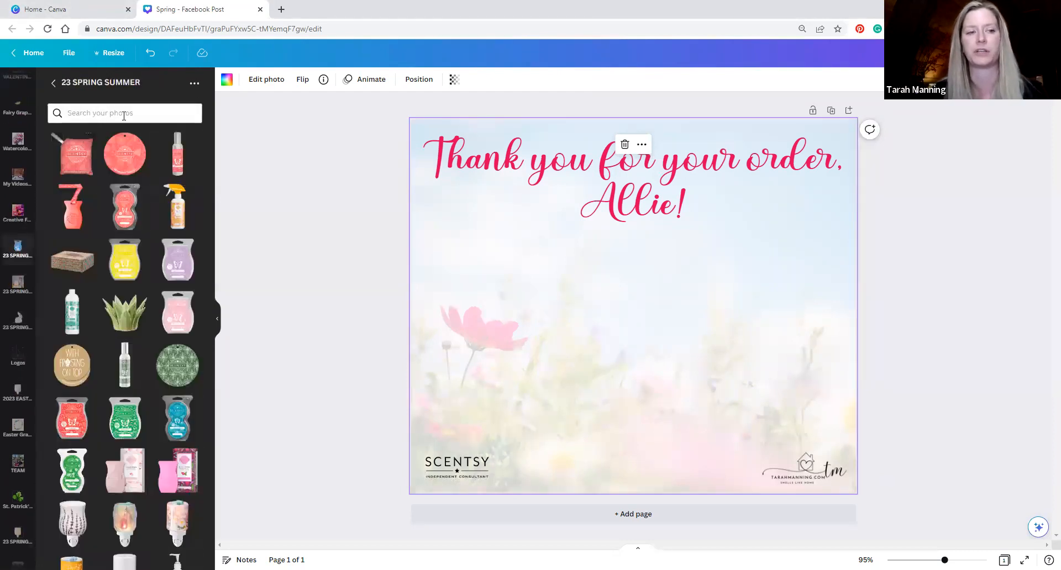
{"action": "scroll", "coordinate": [94, 277], "scroll_direction": "down", "scroll_amount": 5}
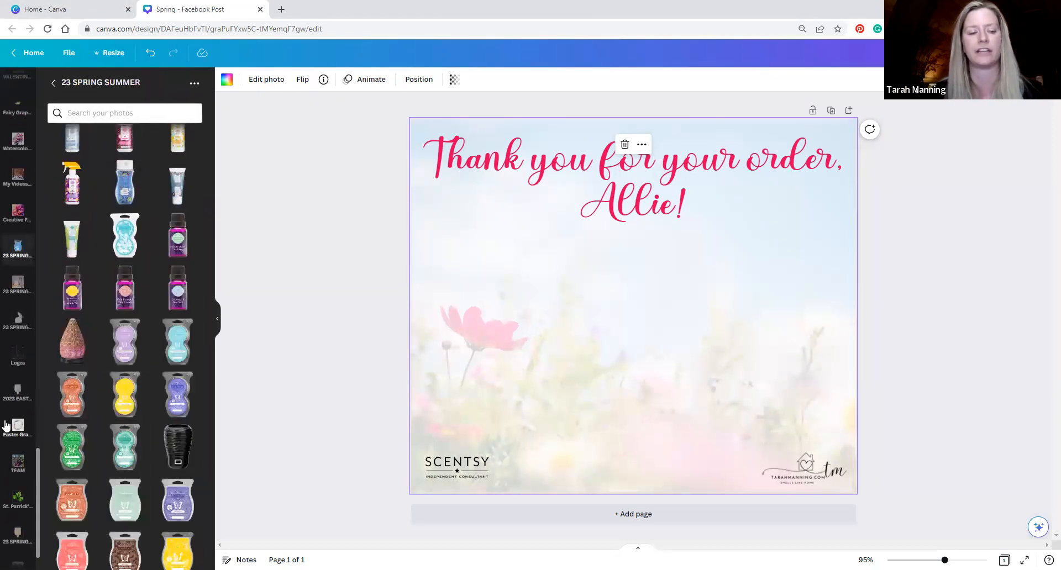
{"action": "scroll", "coordinate": [18, 387], "scroll_direction": "down", "scroll_amount": 2}
{"action": "left_click", "coordinate": [17, 550]}
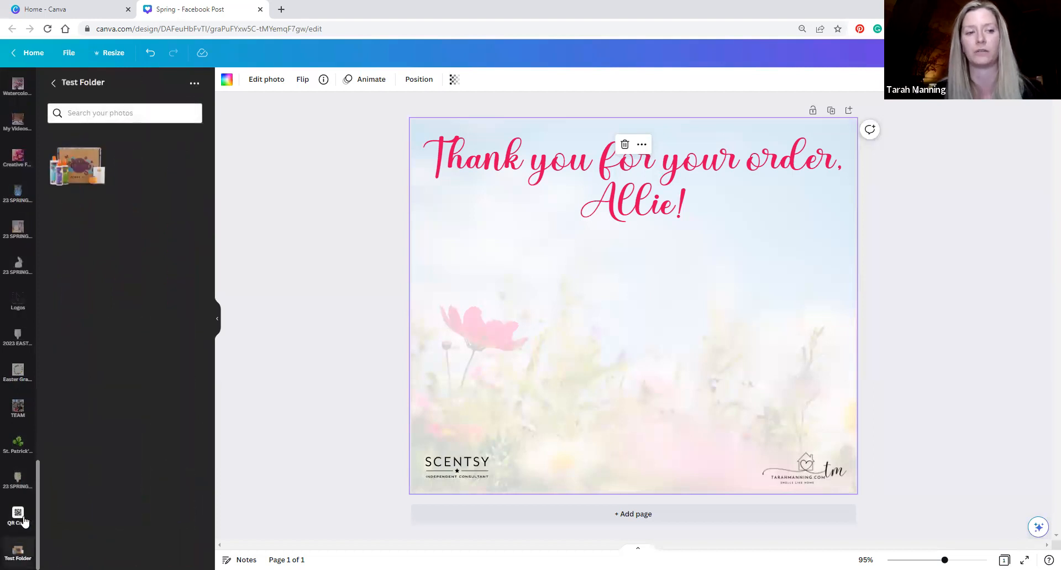
{"action": "scroll", "coordinate": [20, 497], "scroll_direction": "up", "scroll_amount": 3}
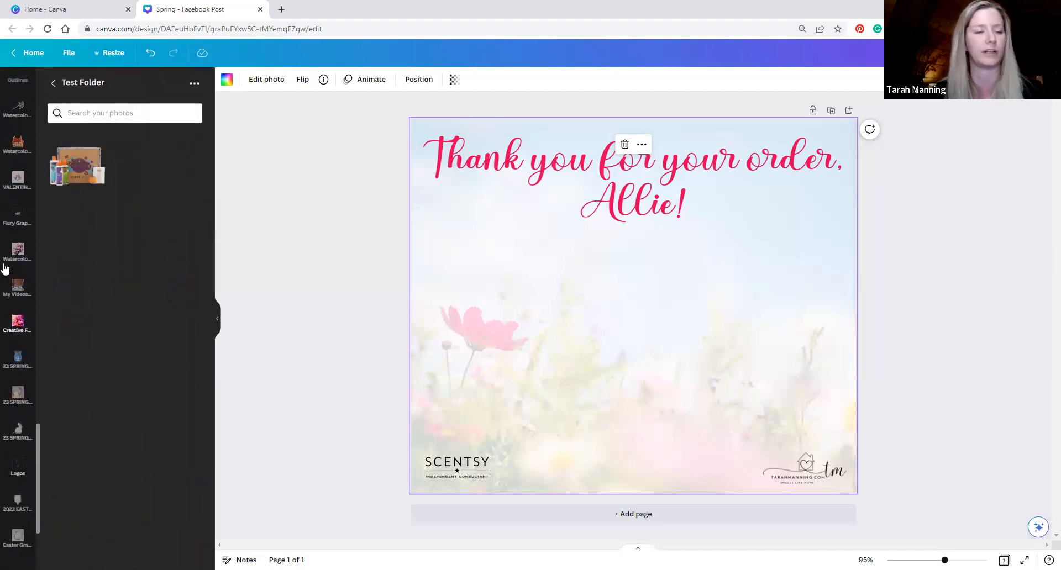
Step: Examine the images in the 23 SPRING SUMMER, 23 SPRING SUMMER SOTM, Logos, 2023 EASTER and Easter Graphics folders
{"action": "left_click", "coordinate": [15, 358]}
{"action": "scroll", "coordinate": [18, 354], "scroll_direction": "down", "scroll_amount": 3}
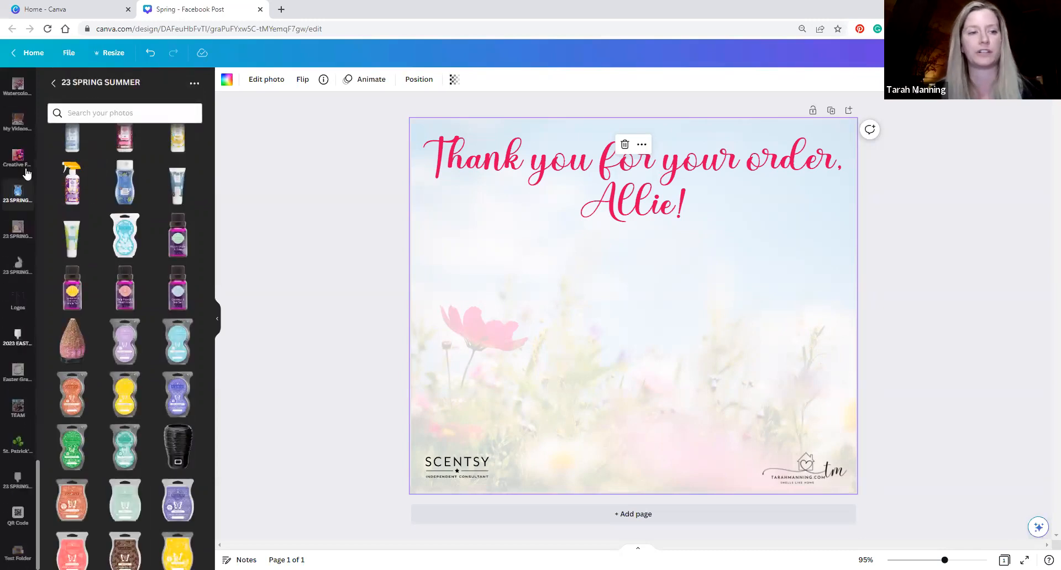
{"action": "left_click", "coordinate": [18, 237]}
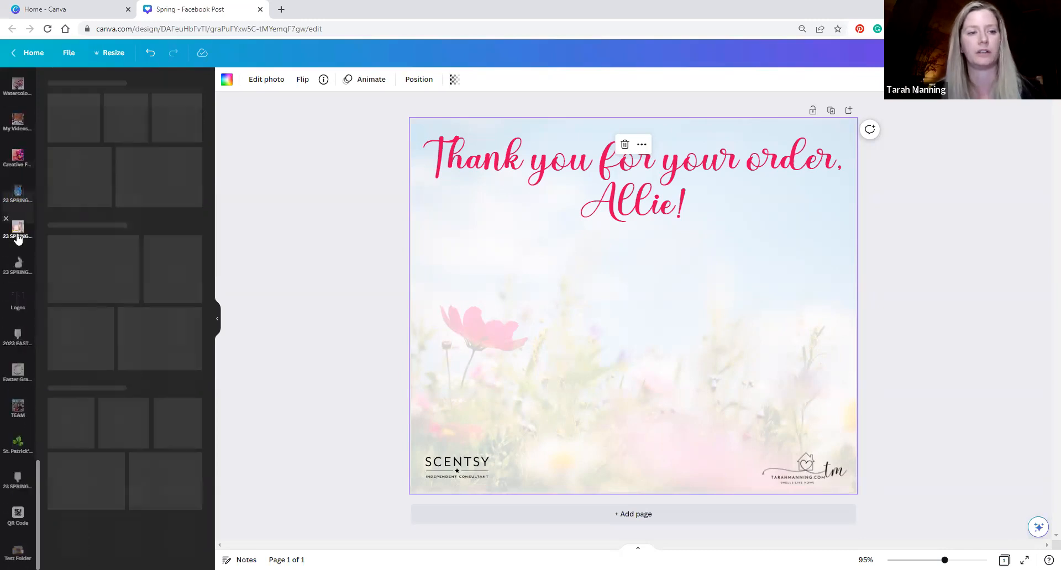
{"action": "left_click", "coordinate": [17, 265]}
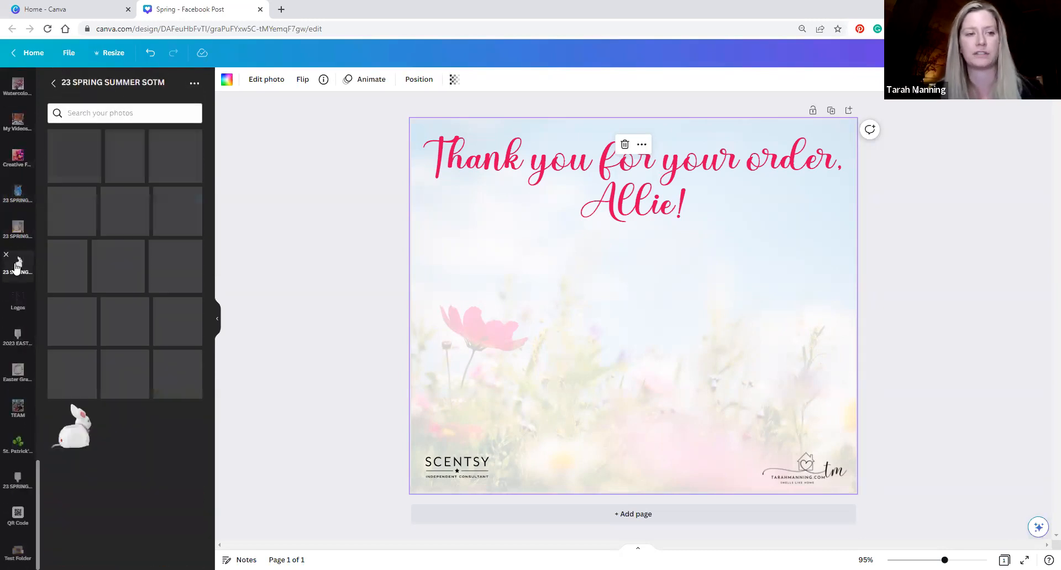
{"action": "left_click", "coordinate": [15, 310]}
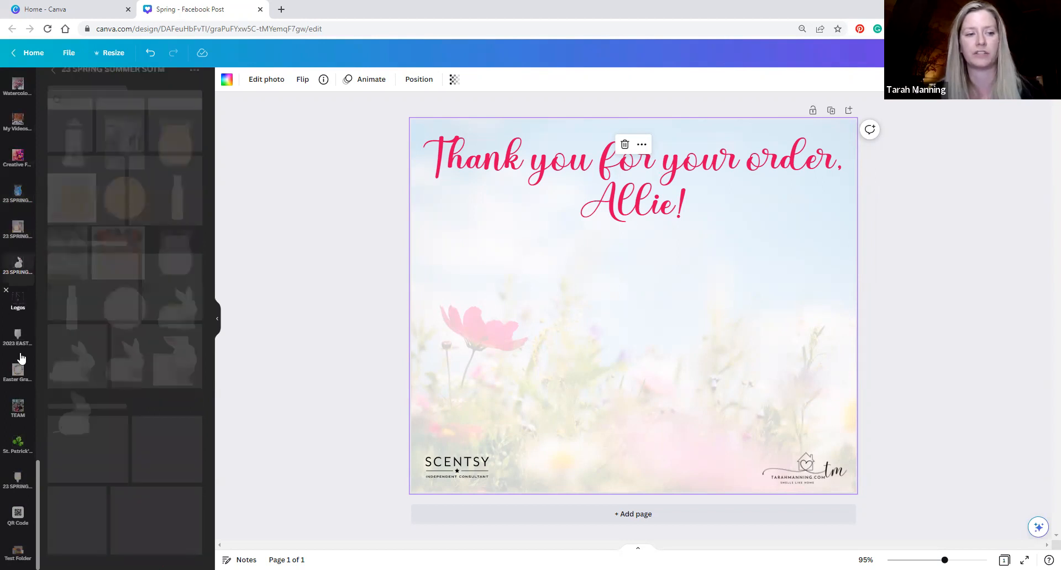
{"action": "left_click", "coordinate": [17, 337]}
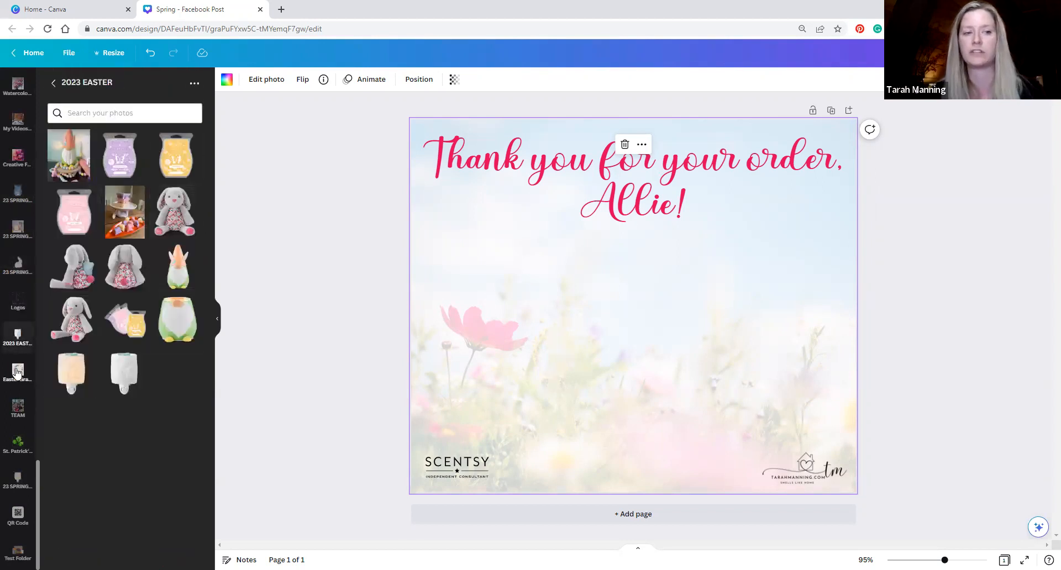
{"action": "left_click", "coordinate": [17, 373]}
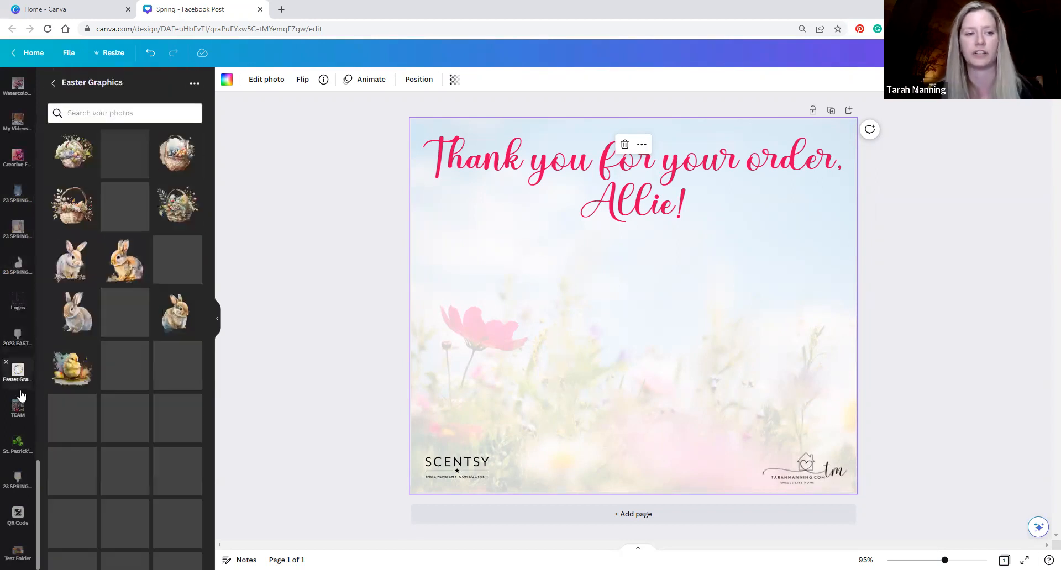
Step: Add the light-blue Mahalo Coconut product image from the 23 SPRING SUMMER folder and place it on the graphic's left side below the headline
{"action": "left_click", "coordinate": [23, 194]}
{"action": "scroll", "coordinate": [100, 243], "scroll_direction": "up", "scroll_amount": 3}
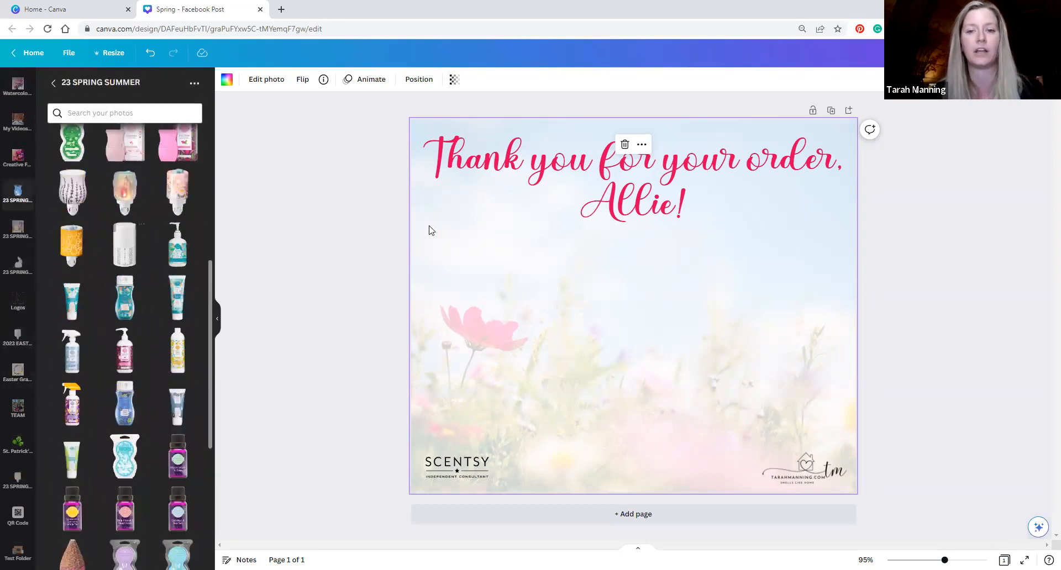
{"action": "scroll", "coordinate": [114, 283], "scroll_direction": "down", "scroll_amount": 2}
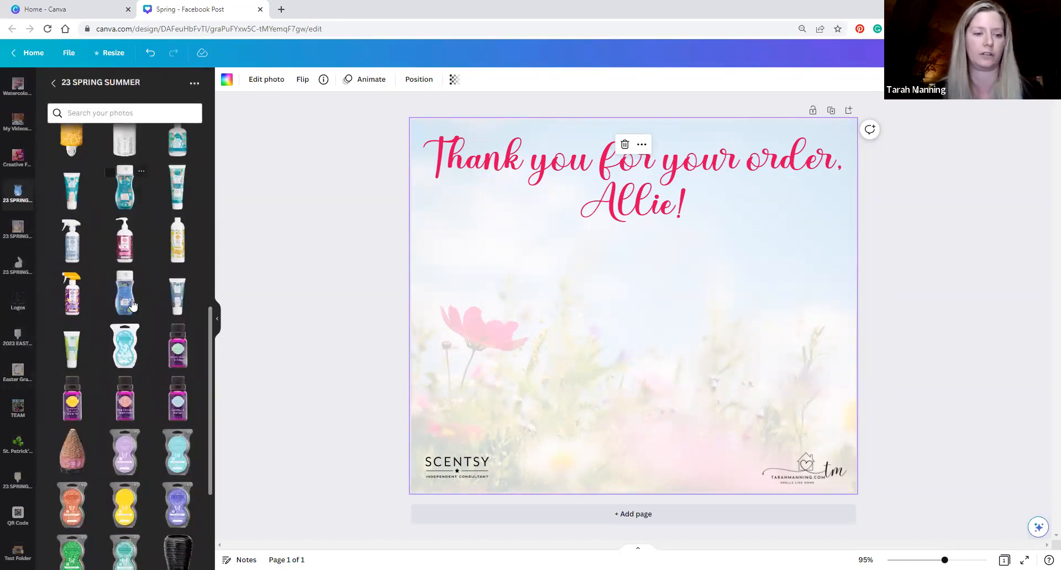
{"action": "left_click", "coordinate": [125, 345]}
{"action": "left_click_drag", "start_coordinate": [634, 289], "coordinate": [479, 253]}
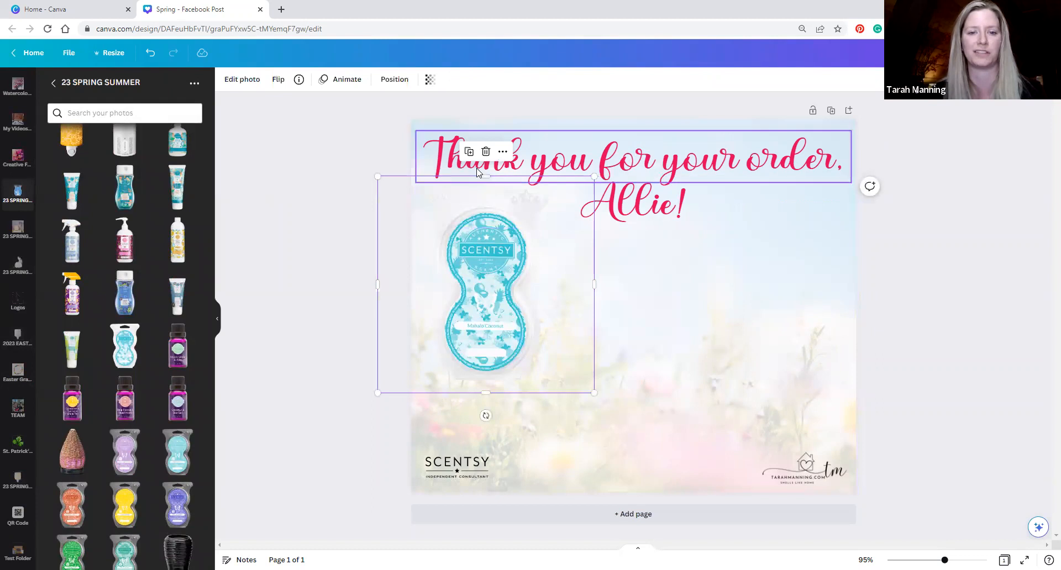
Step: Duplicate the Mahalo Coconut image twice, placing one copy at the lower middle and the other right of center
{"action": "left_click", "coordinate": [470, 151]}
{"action": "left_click_drag", "start_coordinate": [567, 281], "coordinate": [546, 361]}
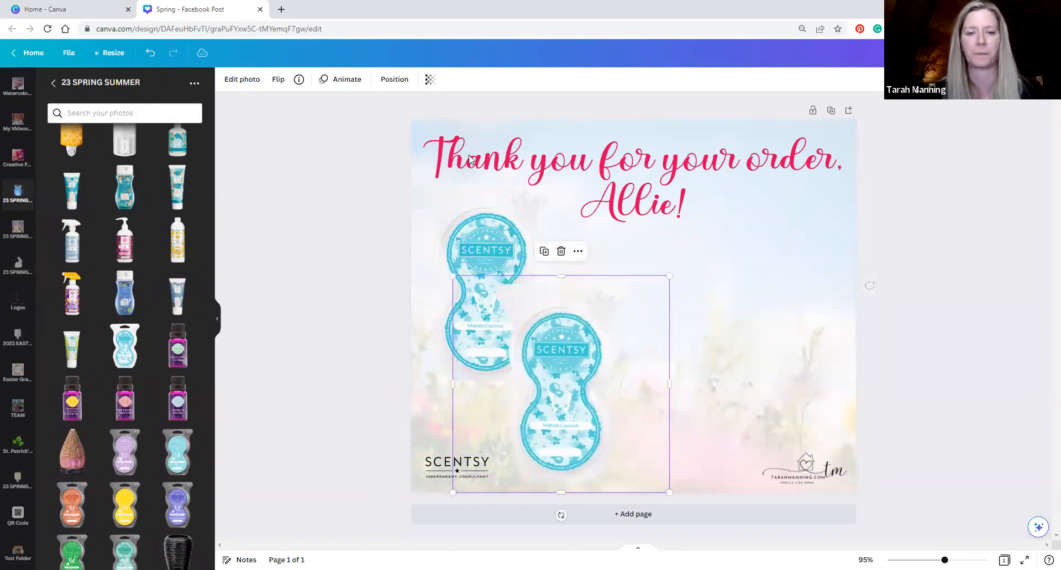
{"action": "left_click", "coordinate": [545, 252]}
{"action": "left_click_drag", "start_coordinate": [636, 398], "coordinate": [644, 288]}
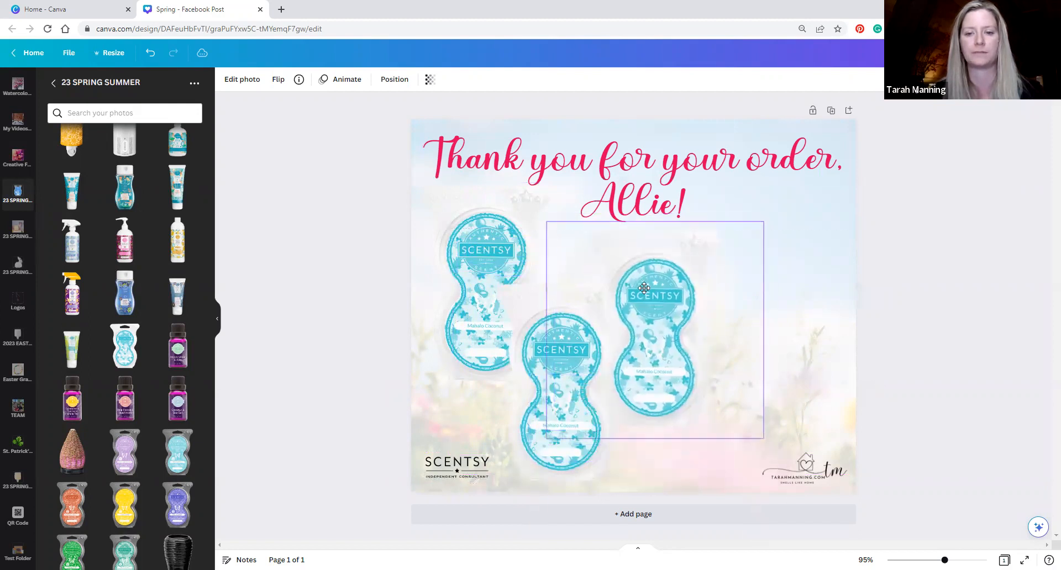
Step: Send the lower middle product image behind the other two, and reposition the left and right images below the headline
{"action": "left_click", "coordinate": [524, 330]}
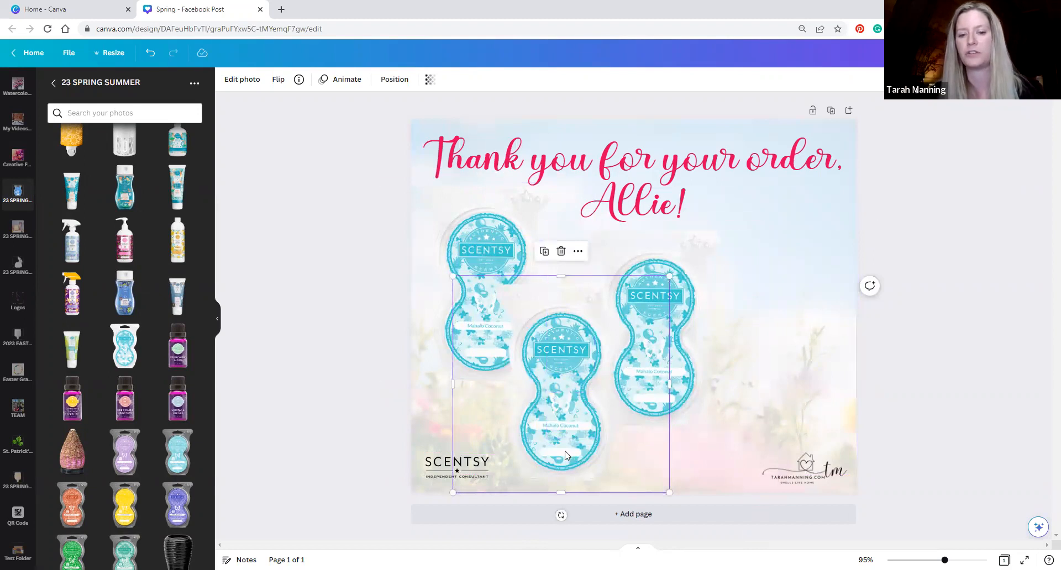
{"action": "left_click", "coordinate": [394, 80]}
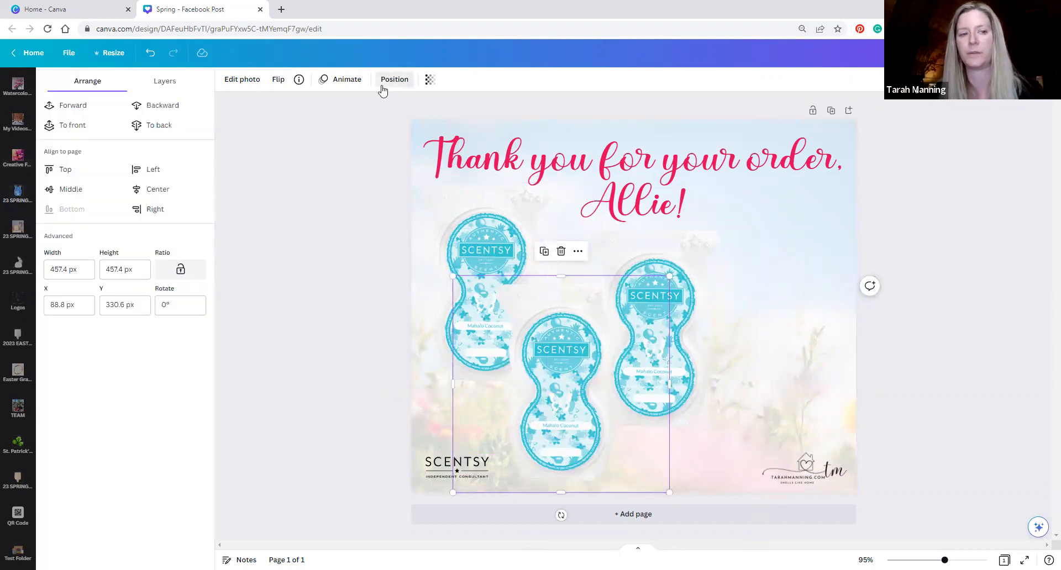
{"action": "left_click", "coordinate": [156, 114]}
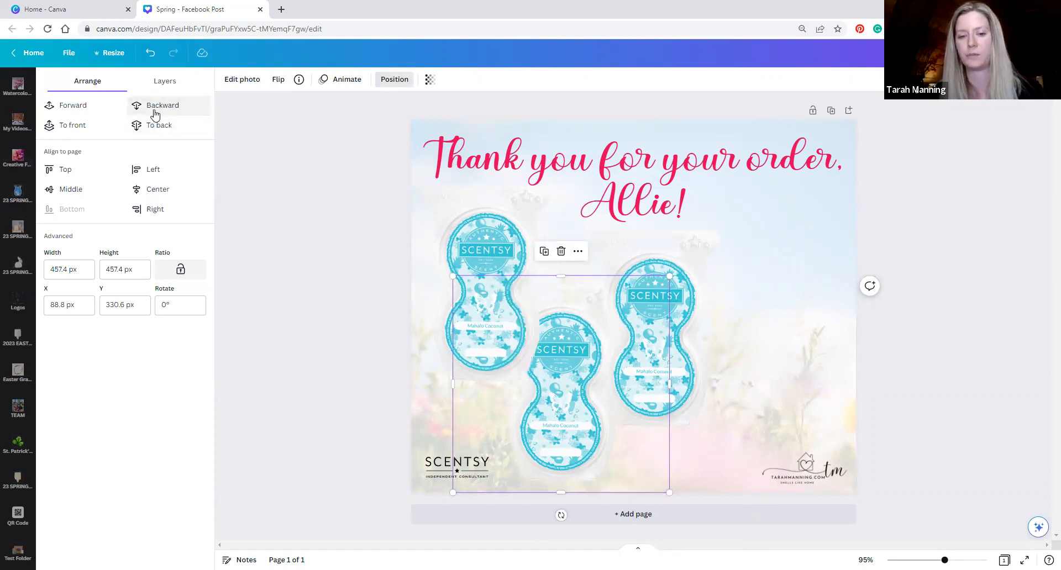
{"action": "left_click", "coordinate": [155, 114]}
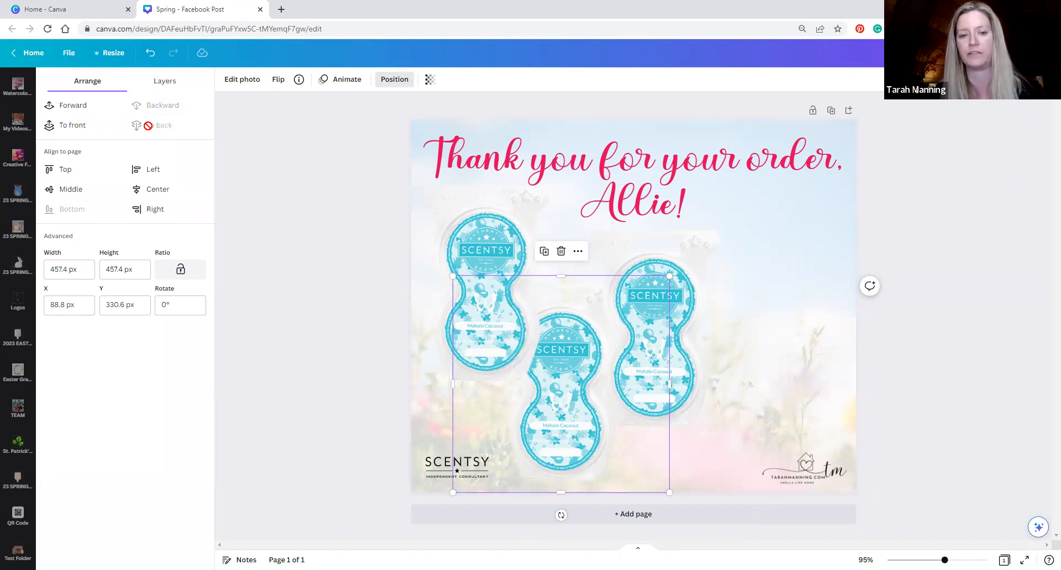
{"action": "mouse_move", "coordinate": [461, 251]}
{"action": "left_mouse_down"}
{"action": "mouse_move", "coordinate": [451, 240]}
{"action": "mouse_move", "coordinate": [453, 257]}
{"action": "left_mouse_up"}
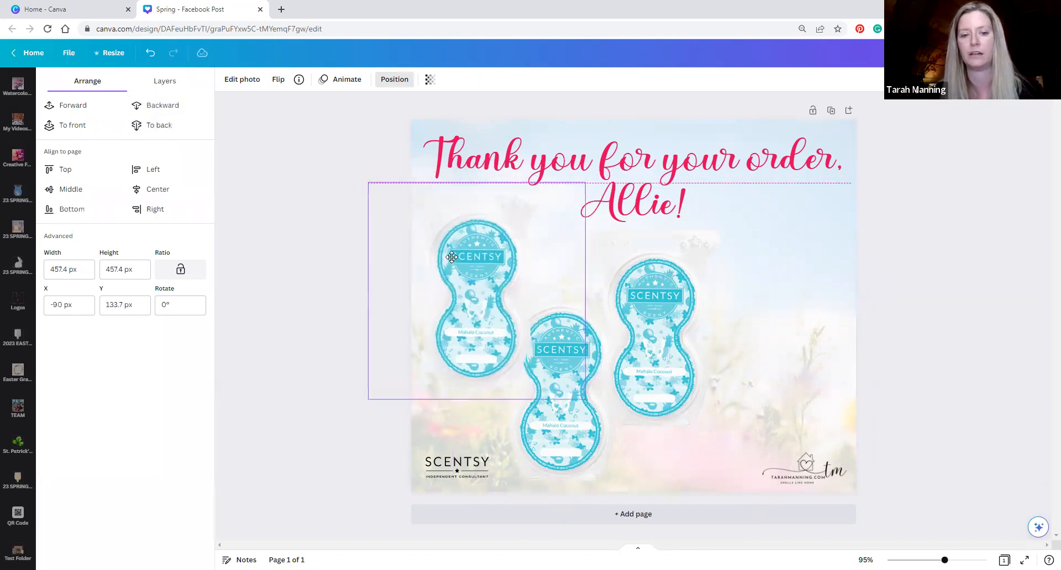
{"action": "left_click_drag", "start_coordinate": [674, 310], "coordinate": [653, 280]}
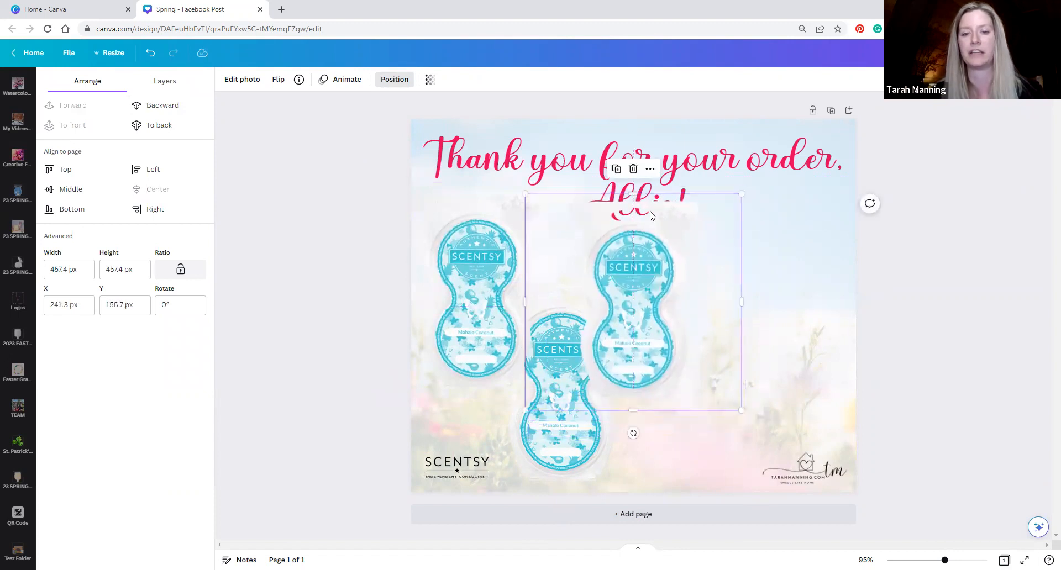
Step: Bring the customer-name line of the headline in front of the overlapping product image
{"action": "left_click", "coordinate": [751, 199]}
{"action": "left_click", "coordinate": [742, 192]}
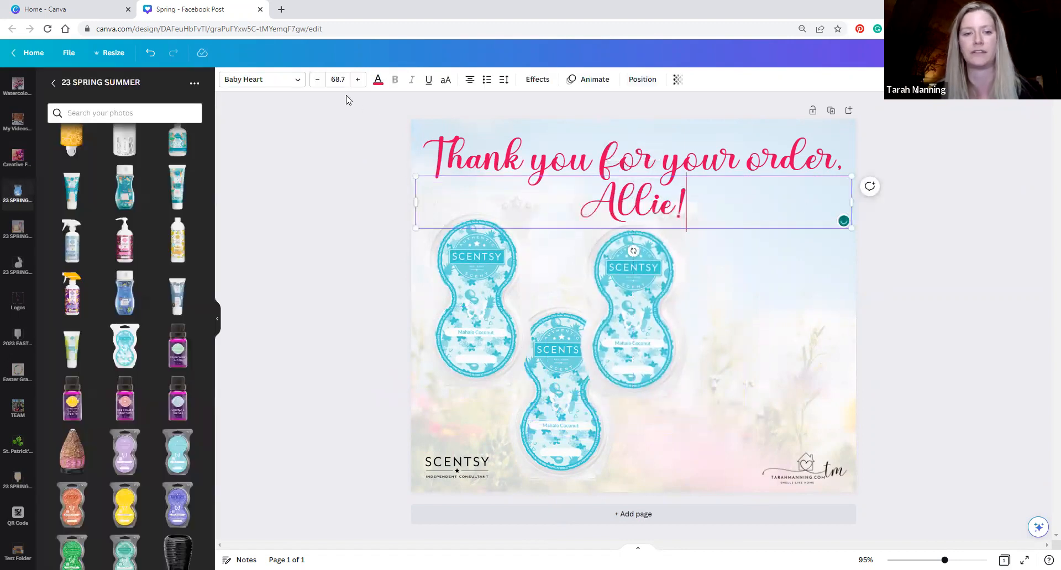
{"action": "left_click", "coordinate": [644, 81]}
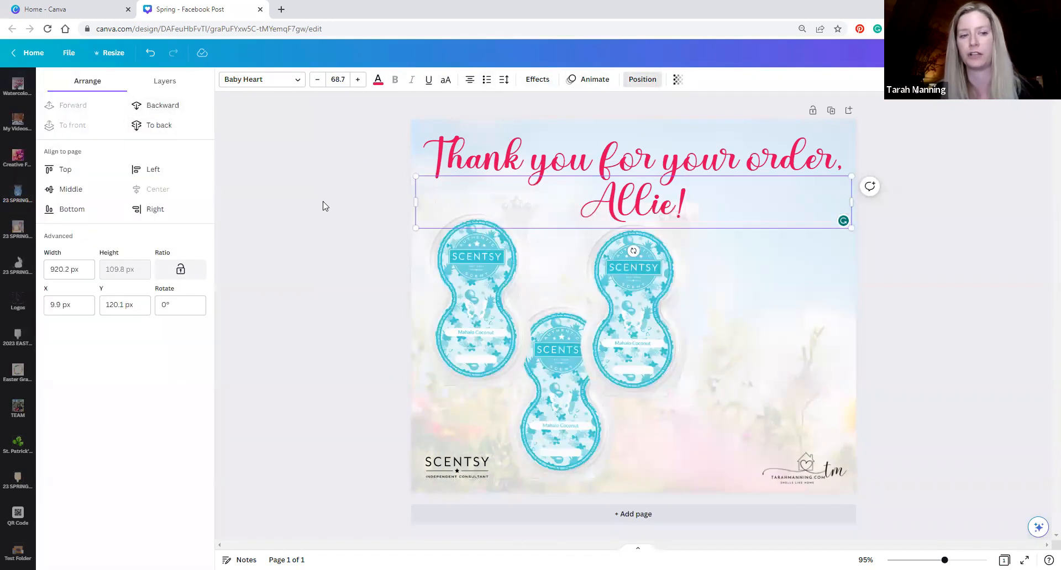
{"action": "left_click", "coordinate": [327, 204]}
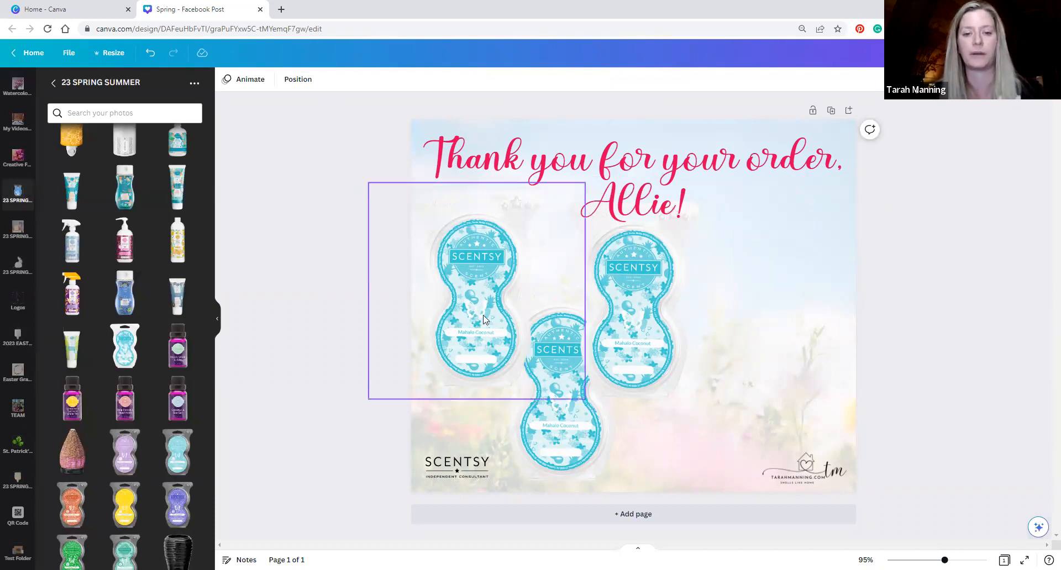
Step: Fine-tune the product image layout, moving the left image slightly up and the lower middle one slightly left
{"action": "left_click_drag", "start_coordinate": [482, 315], "coordinate": [480, 308]}
{"action": "left_click_drag", "start_coordinate": [611, 416], "coordinate": [595, 411]}
{"action": "left_click_drag", "start_coordinate": [643, 363], "coordinate": [647, 368]}
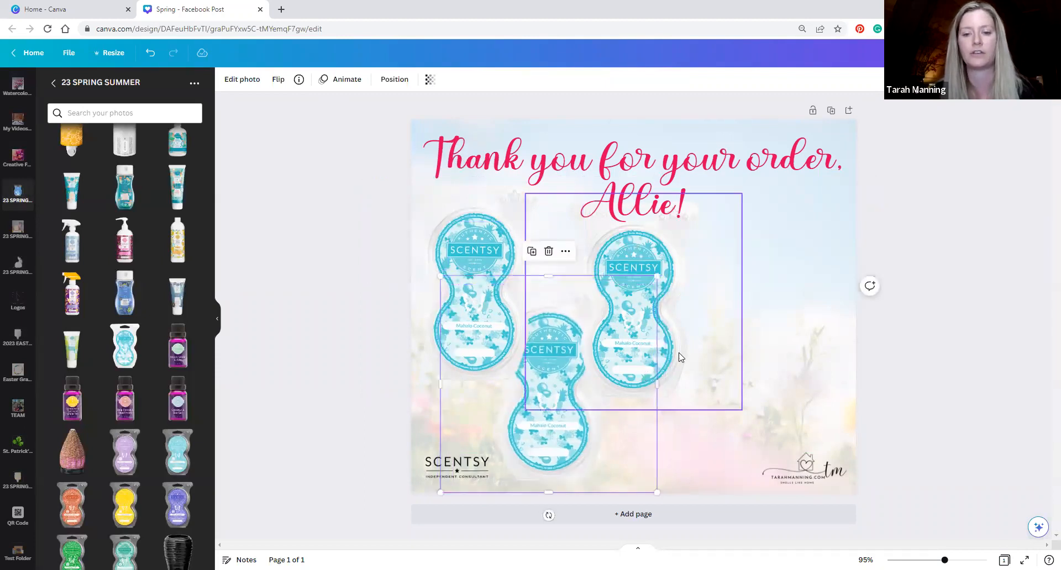
{"action": "left_click", "coordinate": [367, 218]}
Step: Replace the lower middle product image with yellow Pineapple Mango and the right one with green Appletini Splash
{"action": "scroll", "coordinate": [130, 338], "scroll_direction": "down", "scroll_amount": 3}
{"action": "left_click_drag", "start_coordinate": [131, 340], "coordinate": [273, 358]}
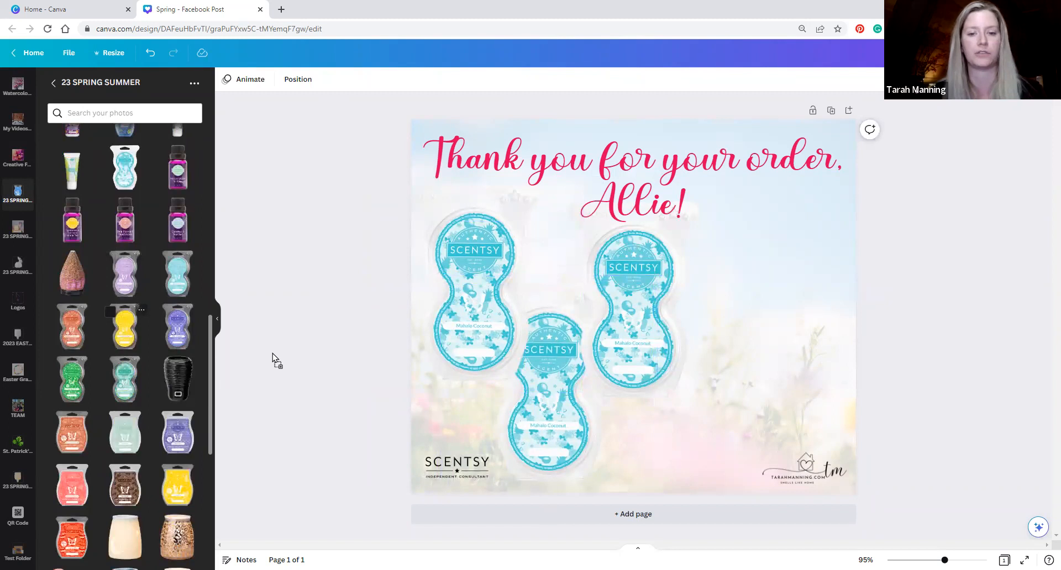
{"action": "left_click_drag", "start_coordinate": [519, 398], "coordinate": [520, 398]}
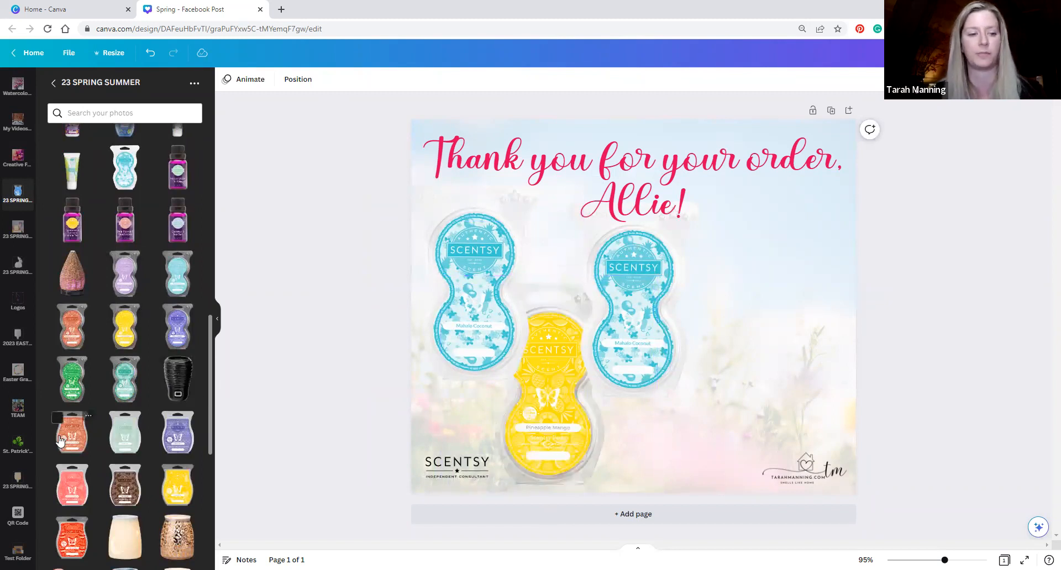
{"action": "left_click_drag", "start_coordinate": [149, 390], "coordinate": [614, 334]}
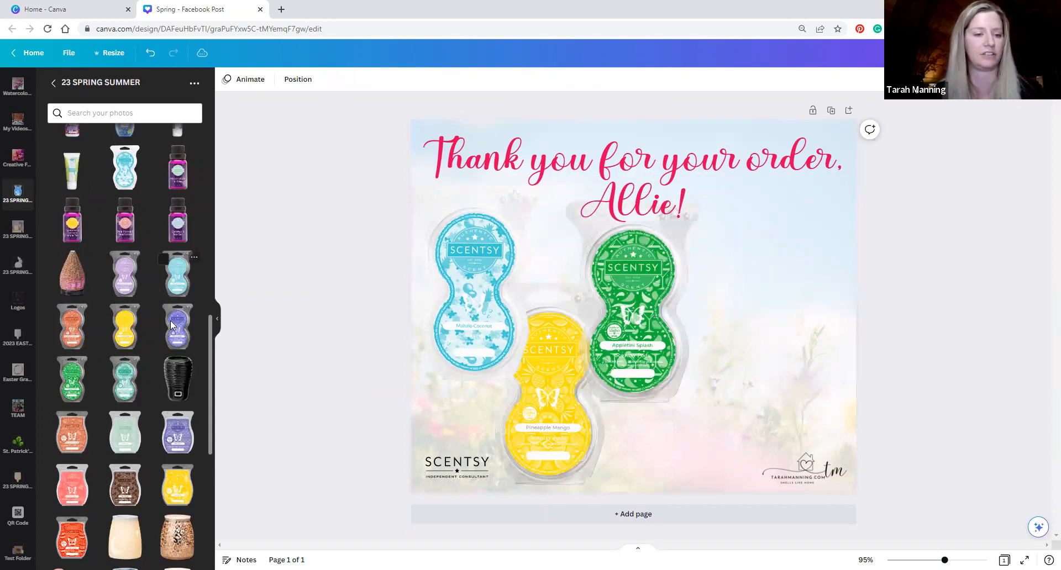
Step: Add the black ribbed warmer image from the 23 SPRING SUMMER folder, shrink it, and position it on the graphic's right side
{"action": "left_click_drag", "start_coordinate": [182, 376], "coordinate": [789, 336]}
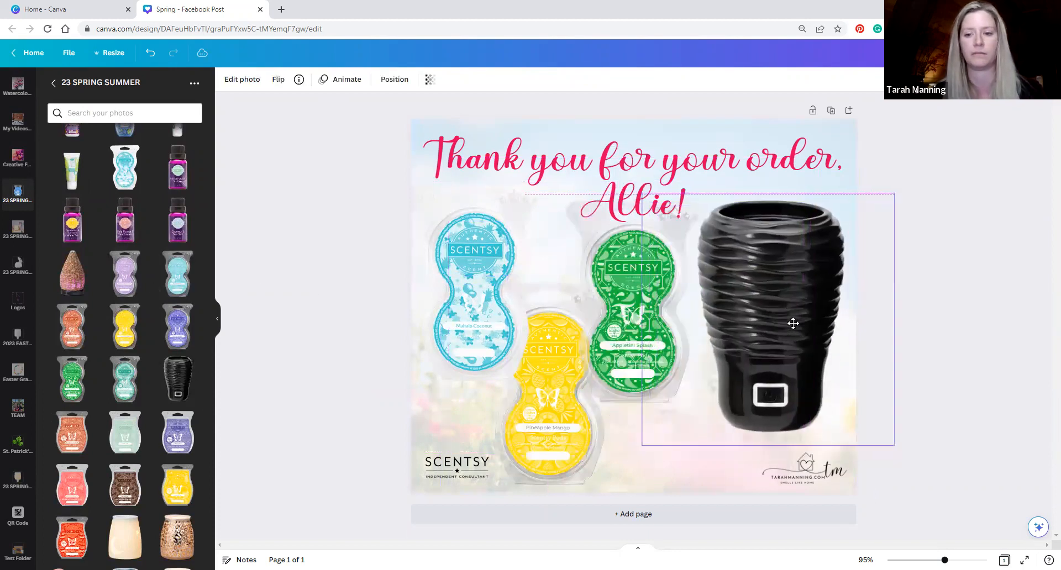
{"action": "left_click_drag", "start_coordinate": [894, 194], "coordinate": [863, 271]}
{"action": "left_click_drag", "start_coordinate": [760, 352], "coordinate": [785, 322]}
{"action": "left_click", "coordinate": [892, 362]}
{"action": "left_click", "coordinate": [842, 259]}
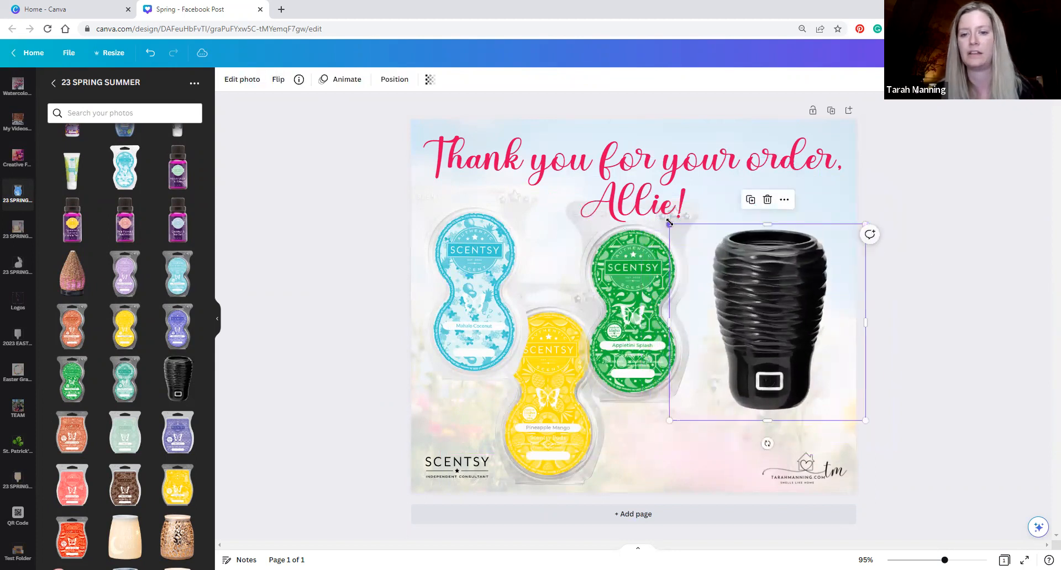
{"action": "mouse_move", "coordinate": [669, 421]}
{"action": "left_mouse_down"}
{"action": "mouse_move", "coordinate": [704, 391]}
{"action": "mouse_move", "coordinate": [656, 434]}
{"action": "left_mouse_up"}
{"action": "mouse_move", "coordinate": [776, 431]}
{"action": "left_mouse_down"}
{"action": "mouse_move", "coordinate": [776, 330]}
{"action": "mouse_move", "coordinate": [776, 430]}
{"action": "left_mouse_up"}
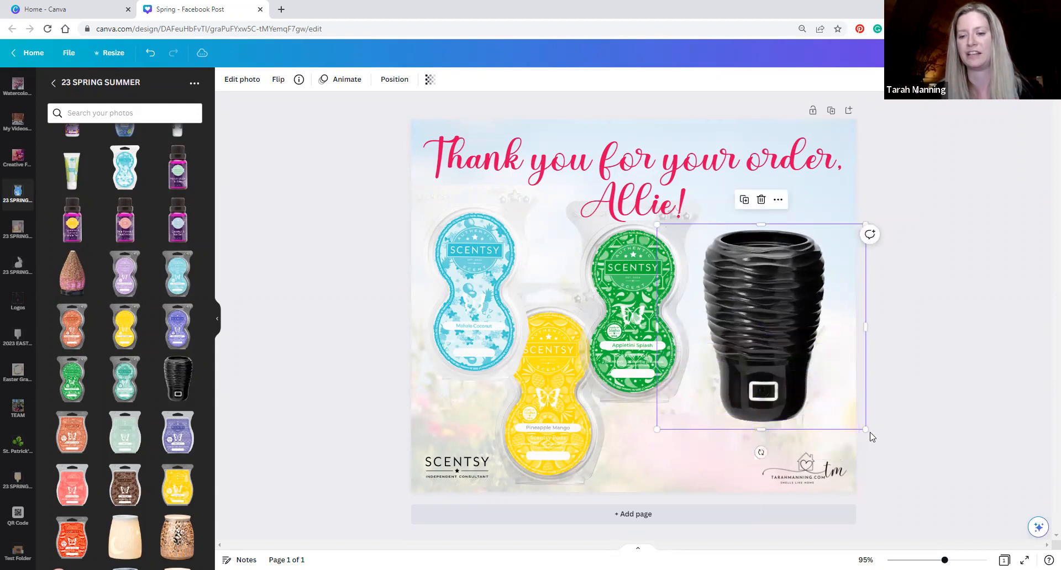
{"action": "mouse_move", "coordinate": [866, 431]}
{"action": "left_mouse_down"}
{"action": "mouse_move", "coordinate": [832, 406]}
{"action": "mouse_move", "coordinate": [861, 422]}
{"action": "left_mouse_up"}
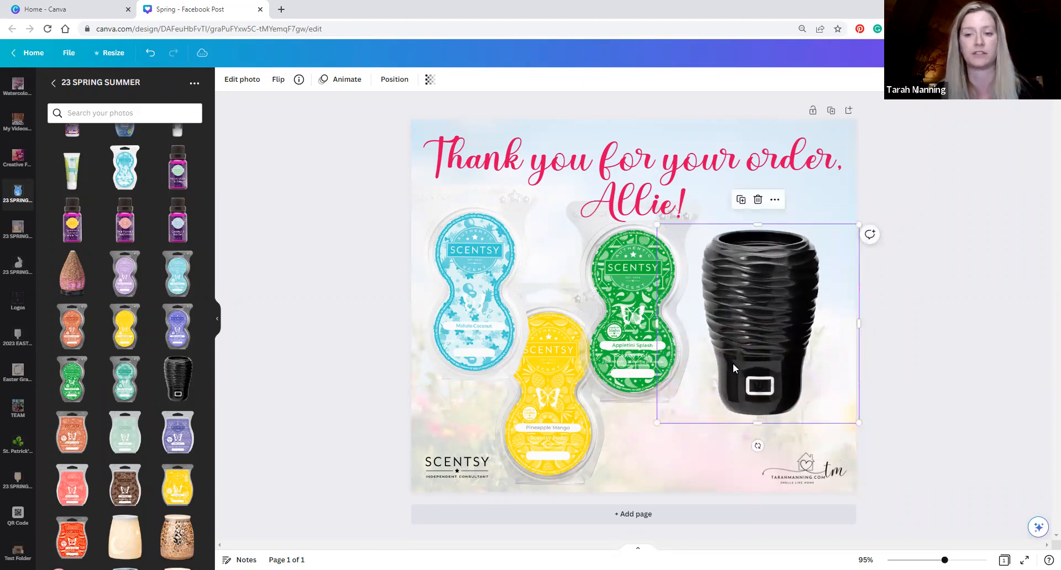
{"action": "left_click_drag", "start_coordinate": [735, 366], "coordinate": [746, 363]}
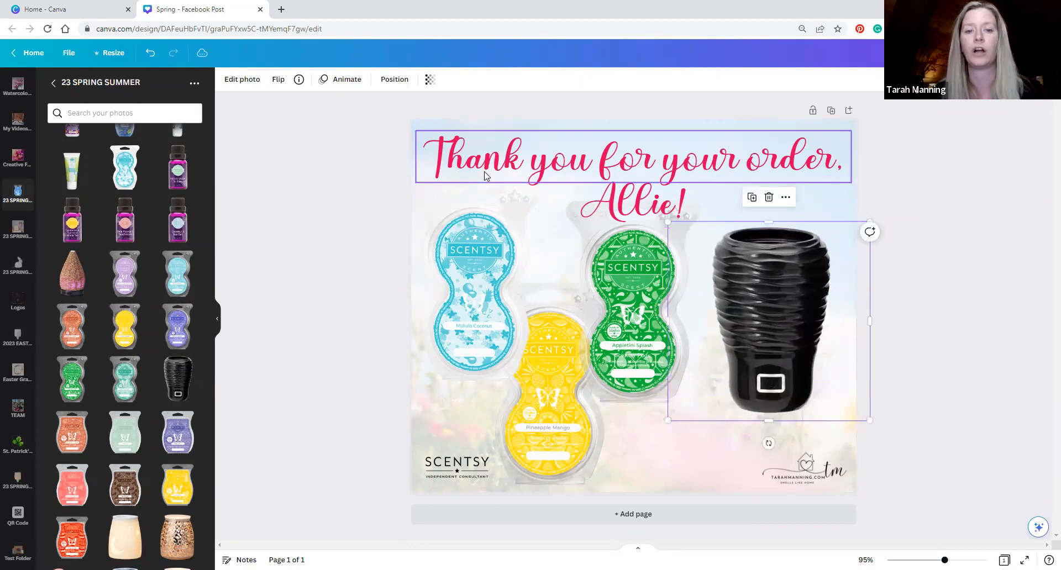
{"action": "left_click", "coordinate": [348, 167]}
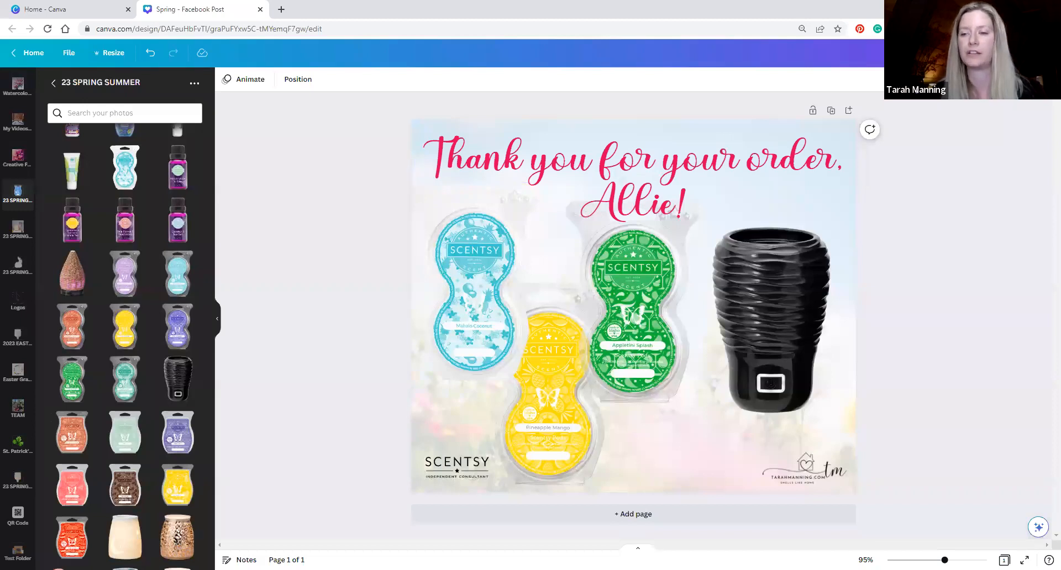
Step: Download the finished graphic as a PNG at 940 × 788 px and close the design
{"action": "left_click", "coordinate": [1033, 53]}
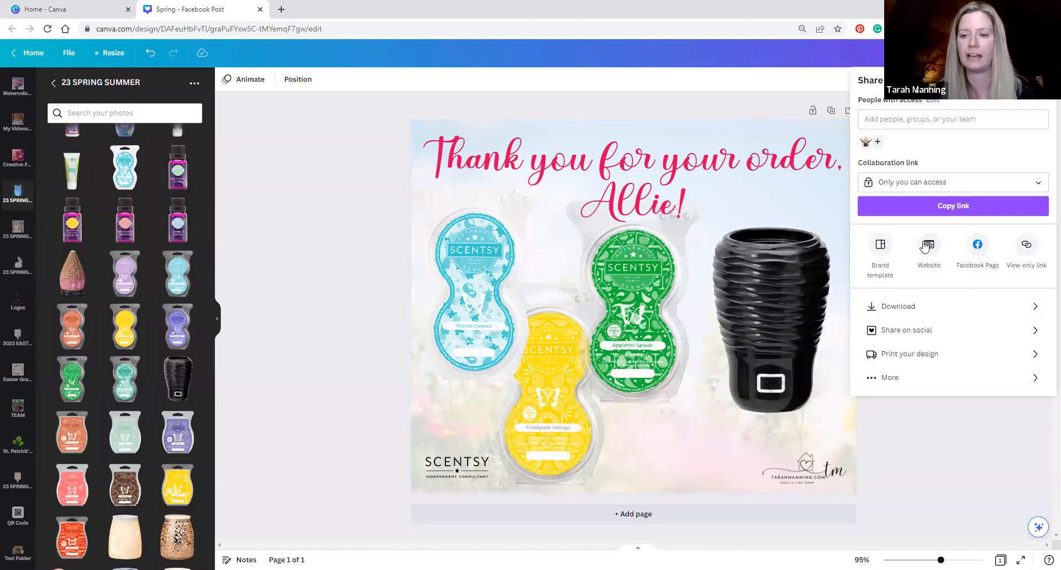
{"action": "left_click", "coordinate": [910, 306]}
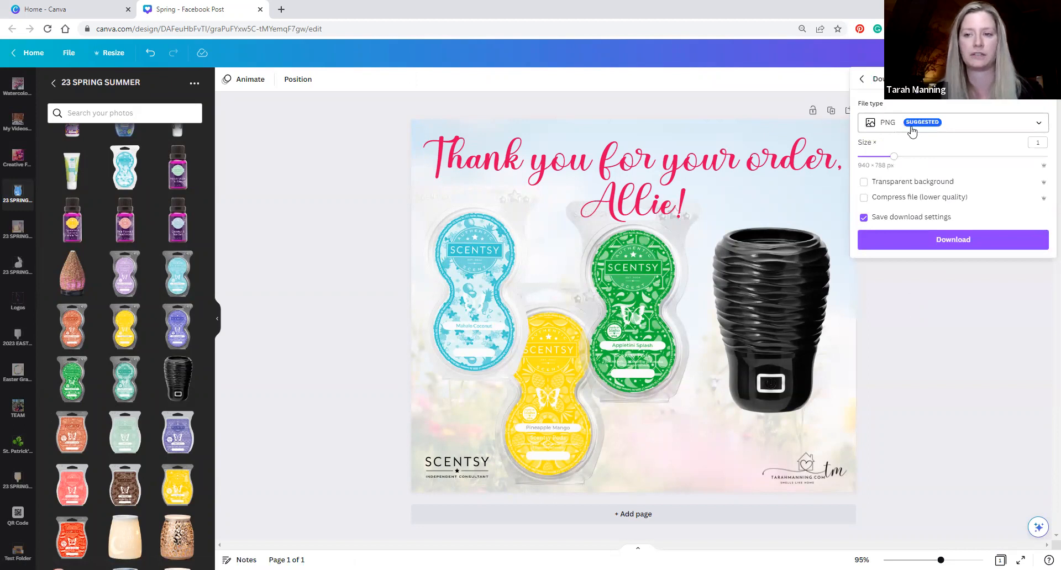
{"action": "left_click", "coordinate": [955, 242]}
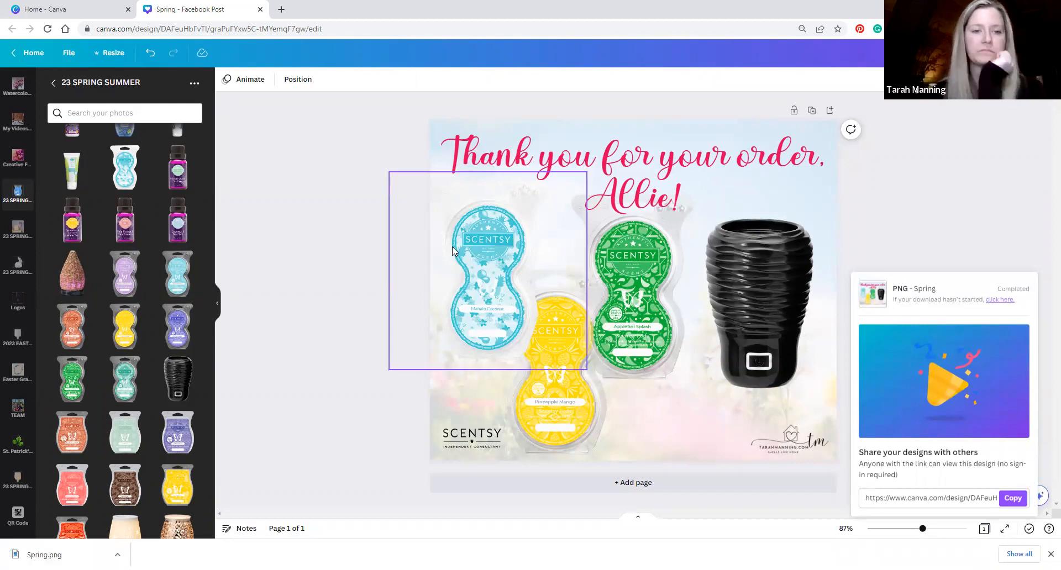
{"action": "left_click", "coordinate": [1026, 181]}
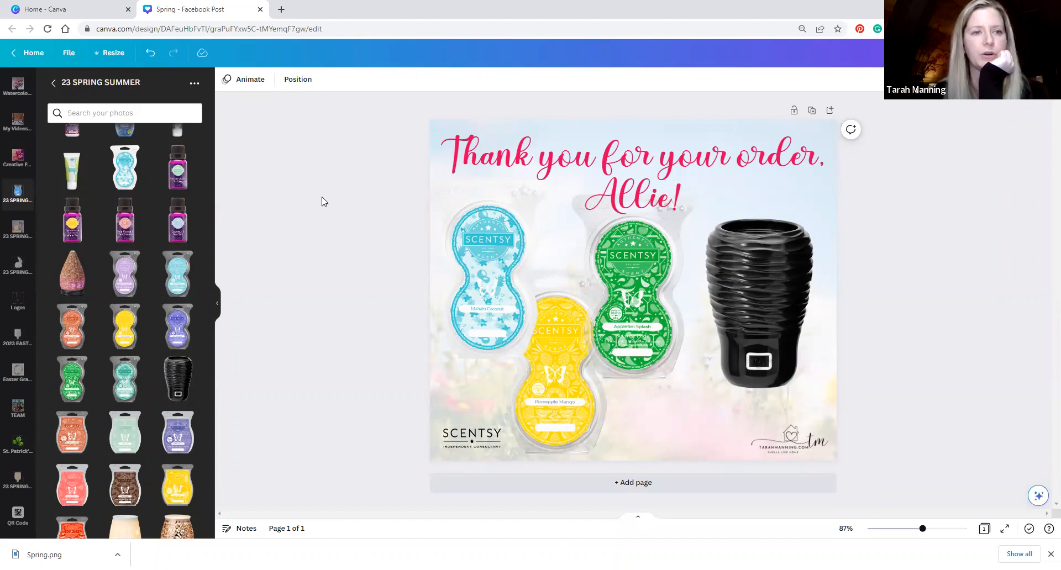
{"action": "left_click", "coordinate": [259, 13]}
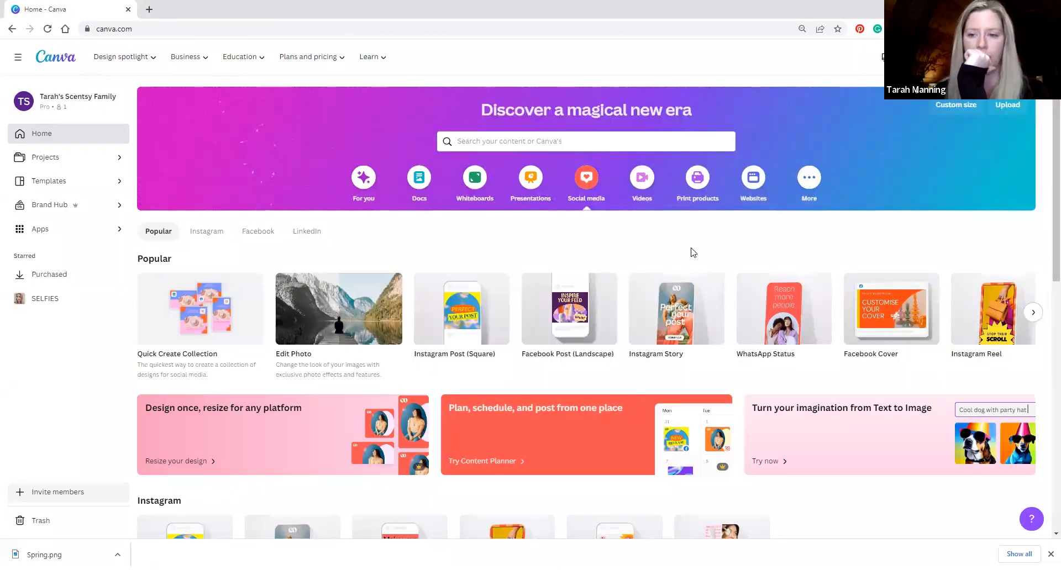
Step: Open the SPRING SUMMER 23 SHOP & SCROLL design from the saved projects
{"action": "scroll", "coordinate": [592, 318], "scroll_direction": "down", "scroll_amount": 2}
{"action": "scroll", "coordinate": [527, 356], "scroll_direction": "down", "scroll_amount": 3}
{"action": "scroll", "coordinate": [277, 260], "scroll_direction": "up", "scroll_amount": 5}
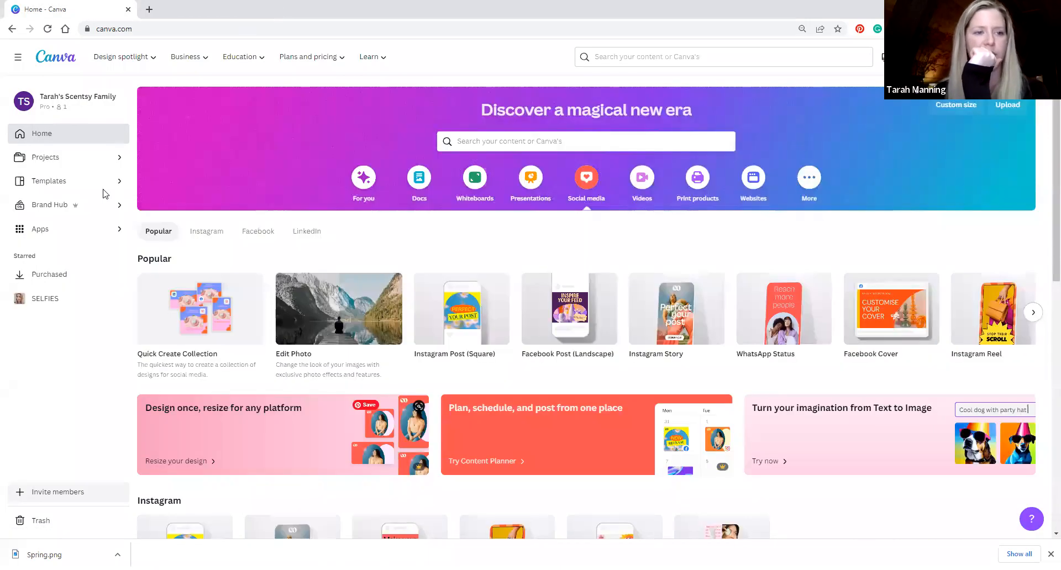
{"action": "left_click", "coordinate": [50, 158]}
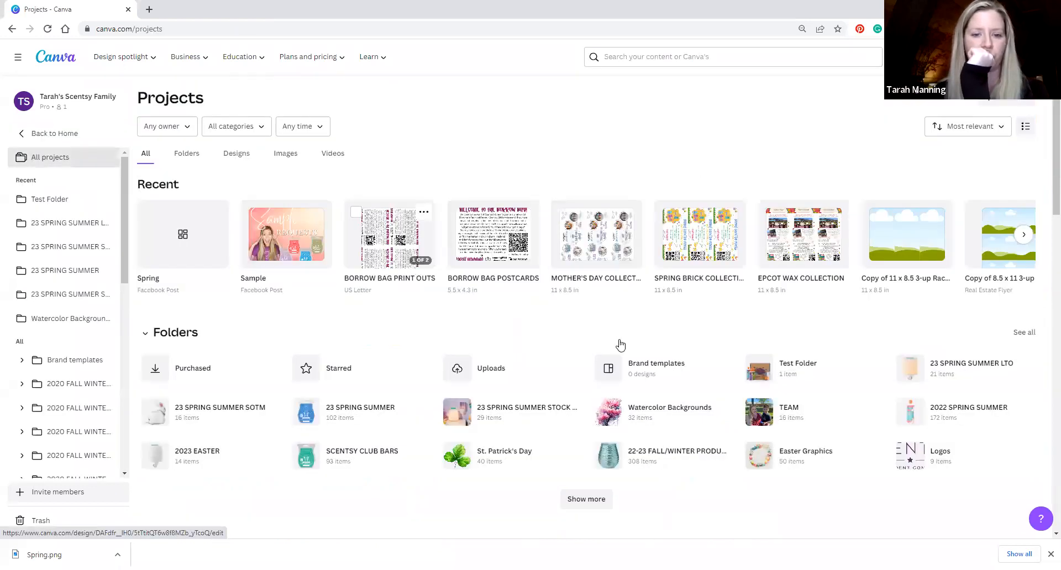
{"action": "scroll", "coordinate": [619, 338], "scroll_direction": "down", "scroll_amount": 2}
{"action": "scroll", "coordinate": [387, 359], "scroll_direction": "down", "scroll_amount": 1}
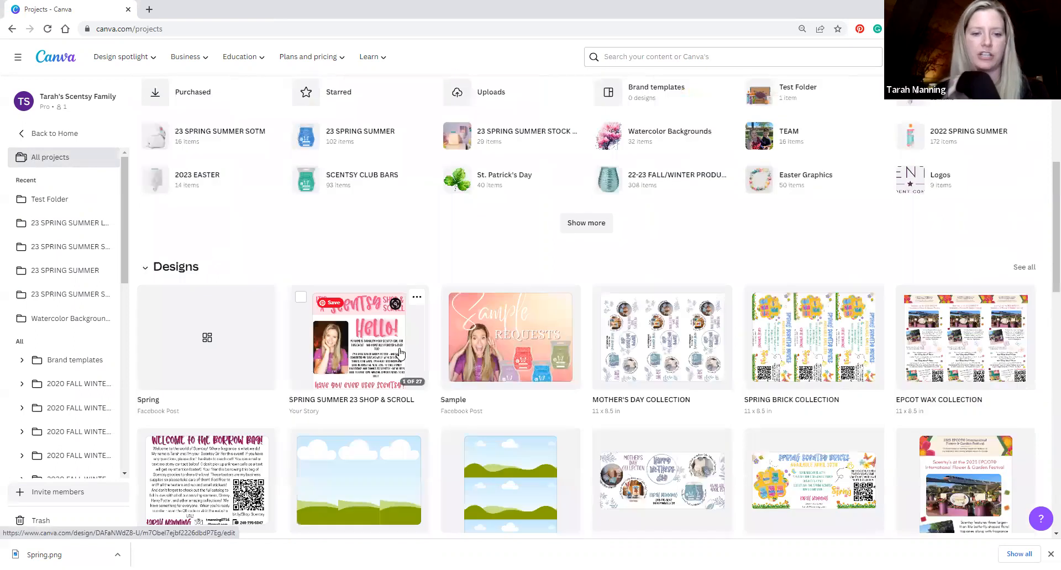
{"action": "scroll", "coordinate": [393, 356], "scroll_direction": "down", "scroll_amount": 2}
{"action": "left_click", "coordinate": [400, 354]}
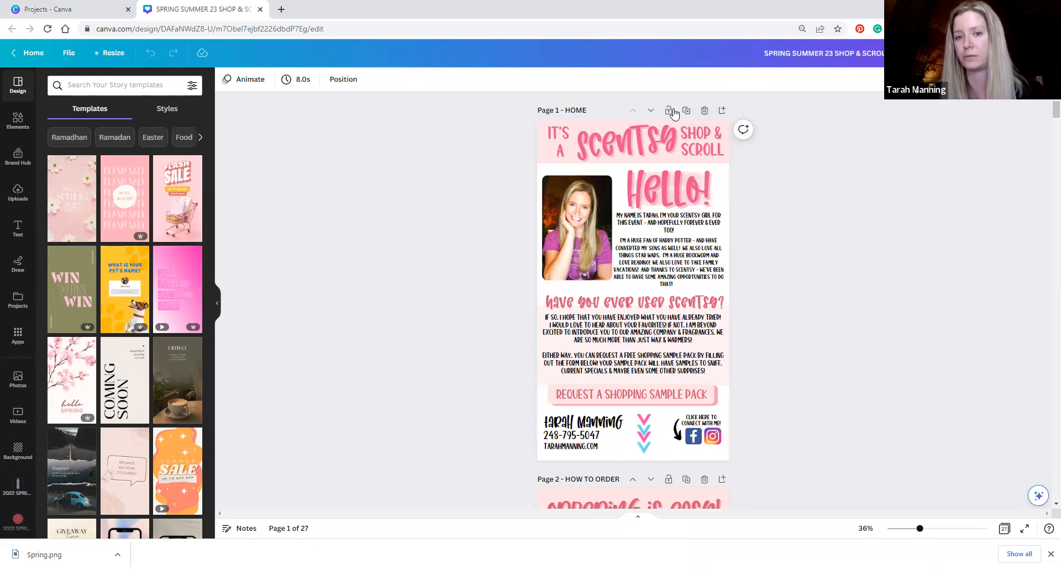
Step: Move the HOME page down one place in the page order and return it to first place, twice
{"action": "left_click", "coordinate": [655, 112]}
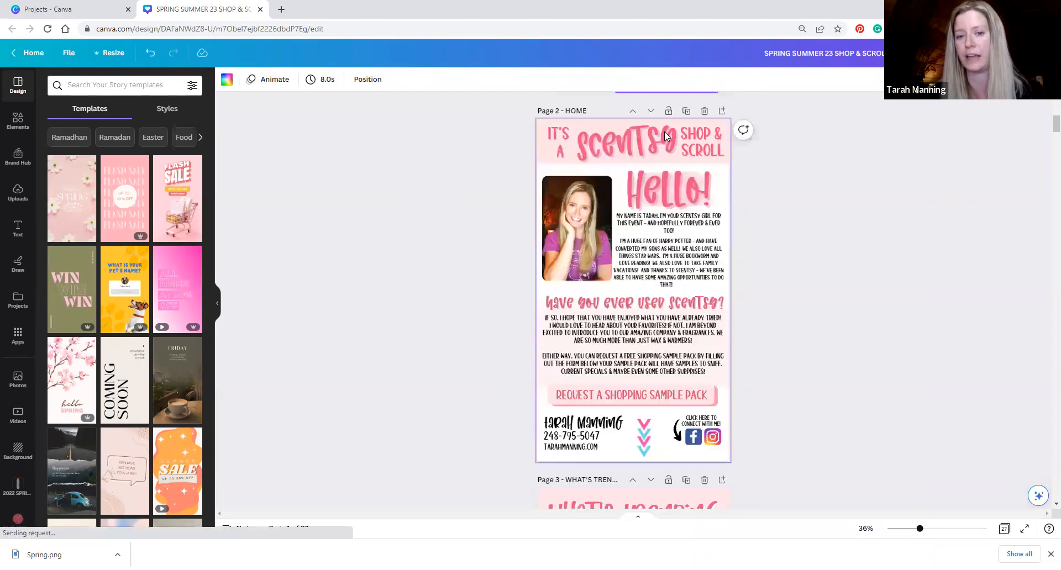
{"action": "left_click", "coordinate": [633, 112]}
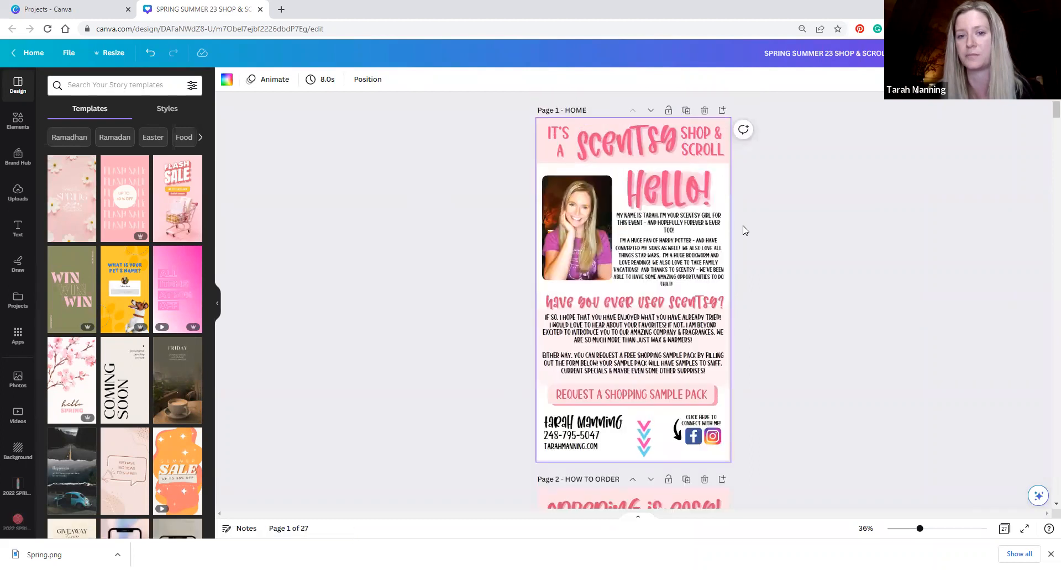
{"action": "left_click", "coordinate": [650, 110]}
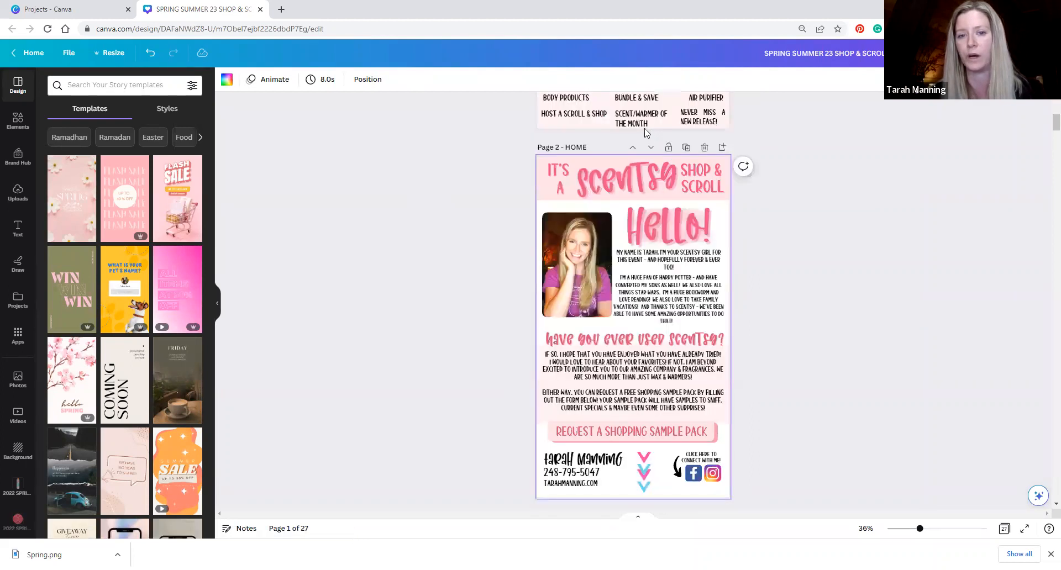
{"action": "left_click", "coordinate": [632, 111]}
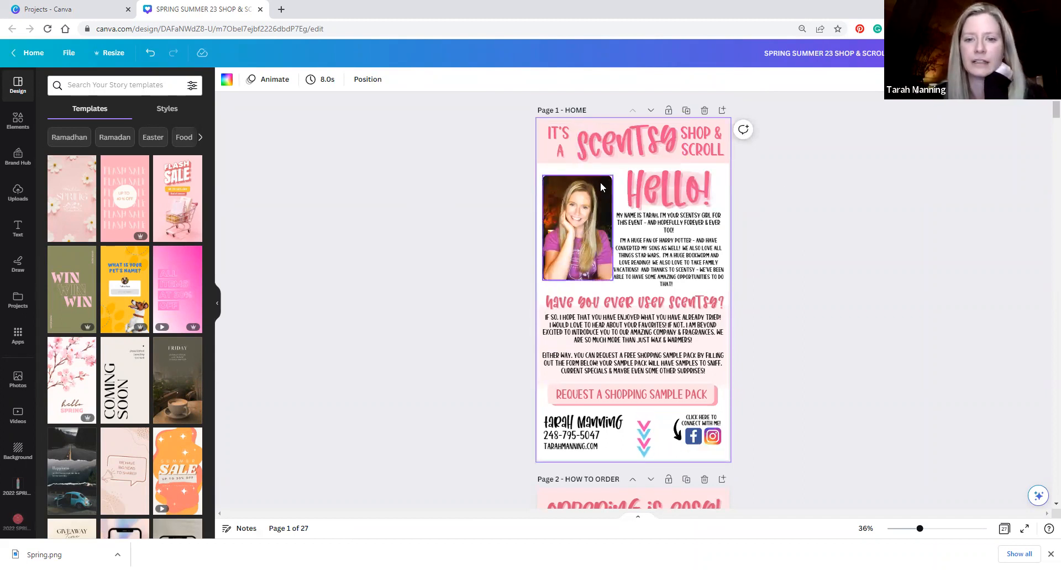
Step: Inspect the link attached to the REQUEST A SHOPPING SAMPLE PACK button on the HOME page
{"action": "scroll", "coordinate": [666, 218], "scroll_direction": "down", "scroll_amount": 1}
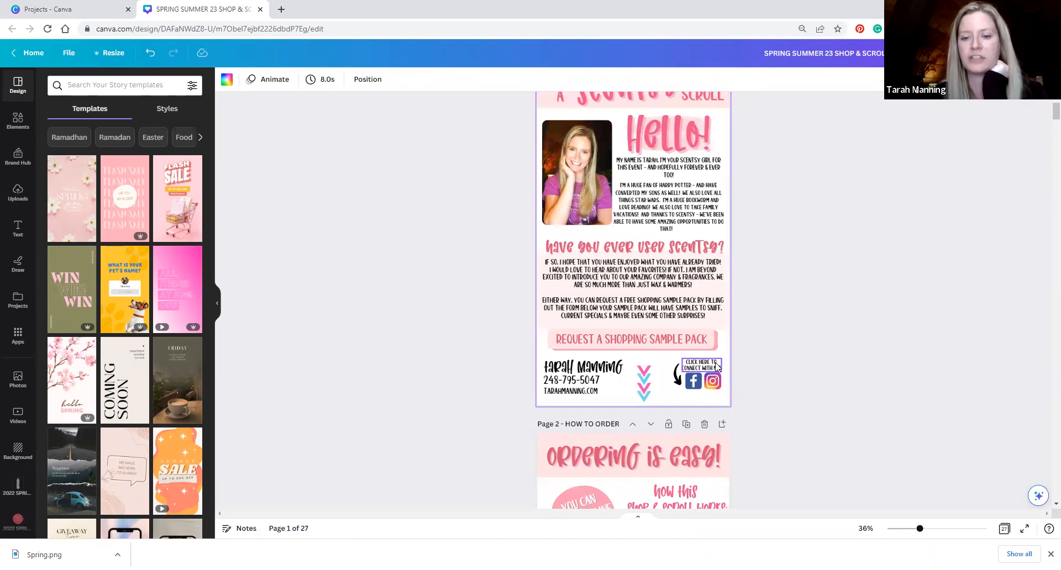
{"action": "left_click", "coordinate": [695, 341]}
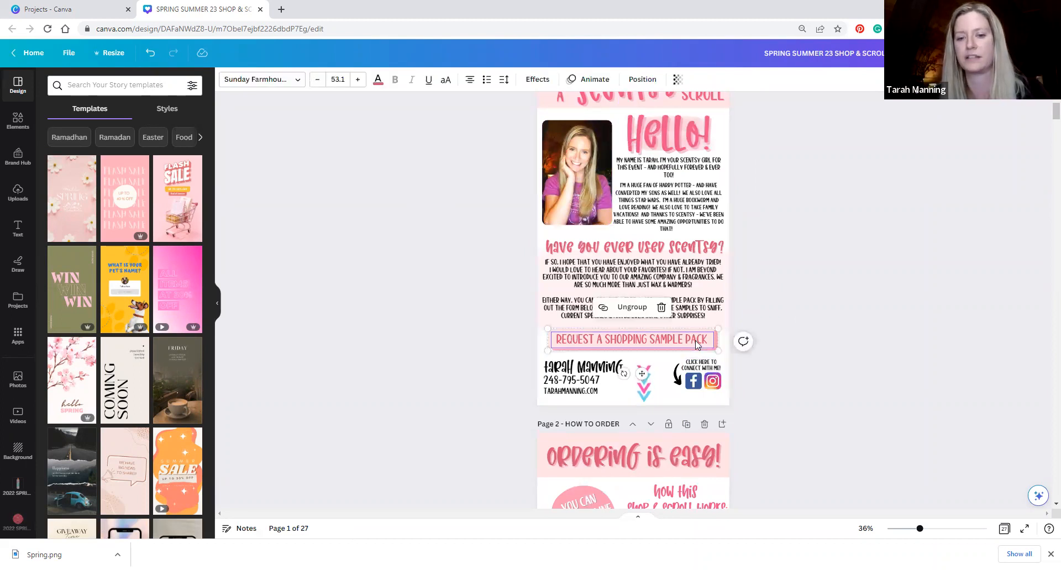
{"action": "left_click", "coordinate": [812, 301]}
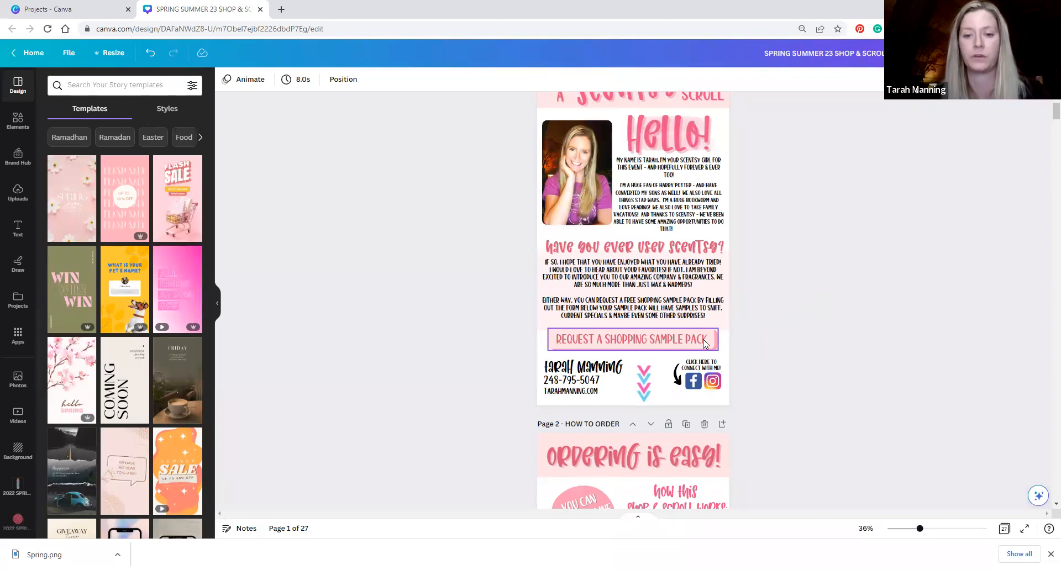
{"action": "left_click", "coordinate": [636, 335]}
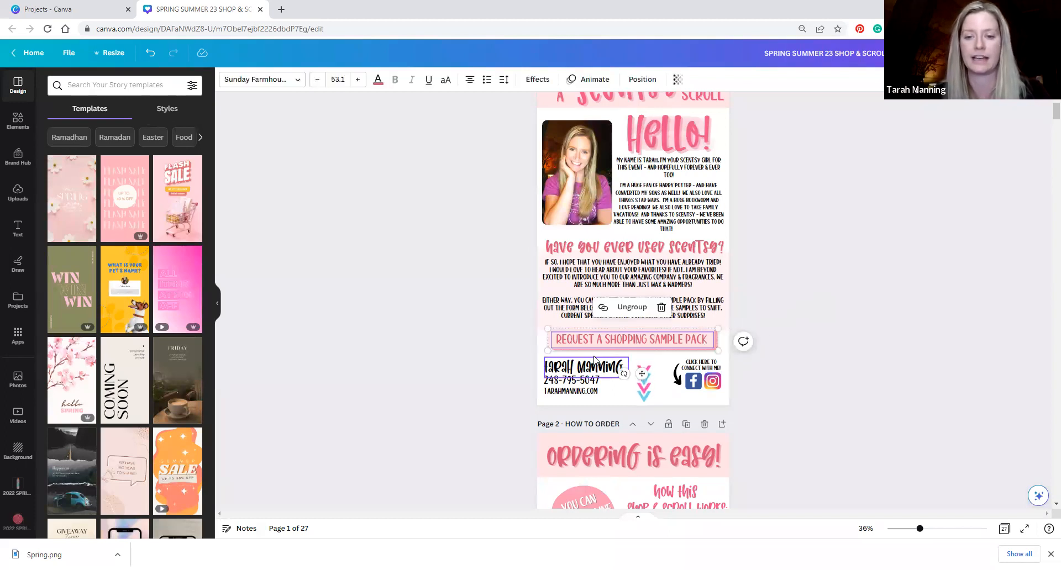
{"action": "left_click", "coordinate": [603, 309]}
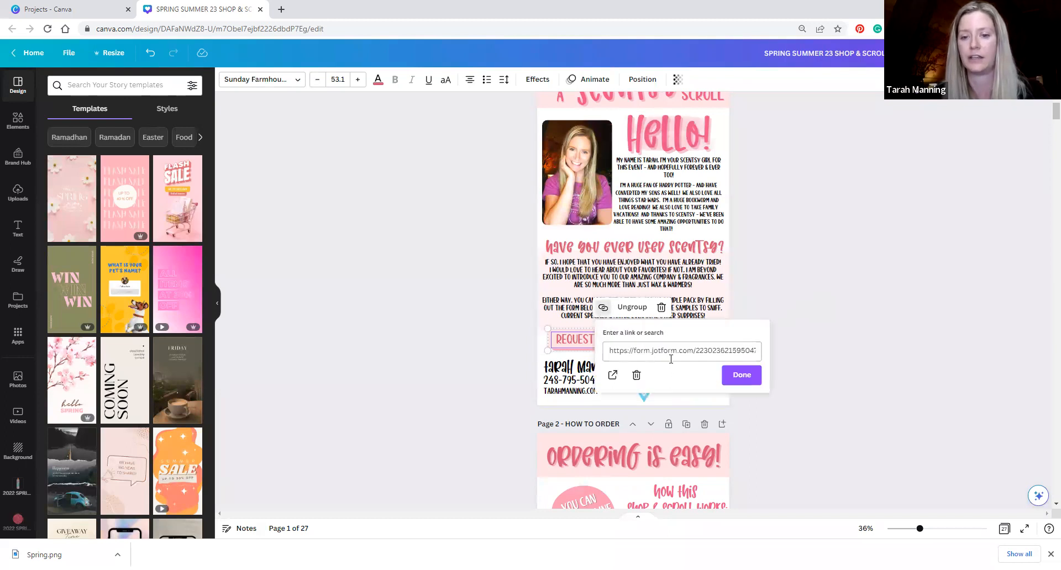
{"action": "left_click", "coordinate": [735, 375]}
{"action": "left_click", "coordinate": [760, 321]}
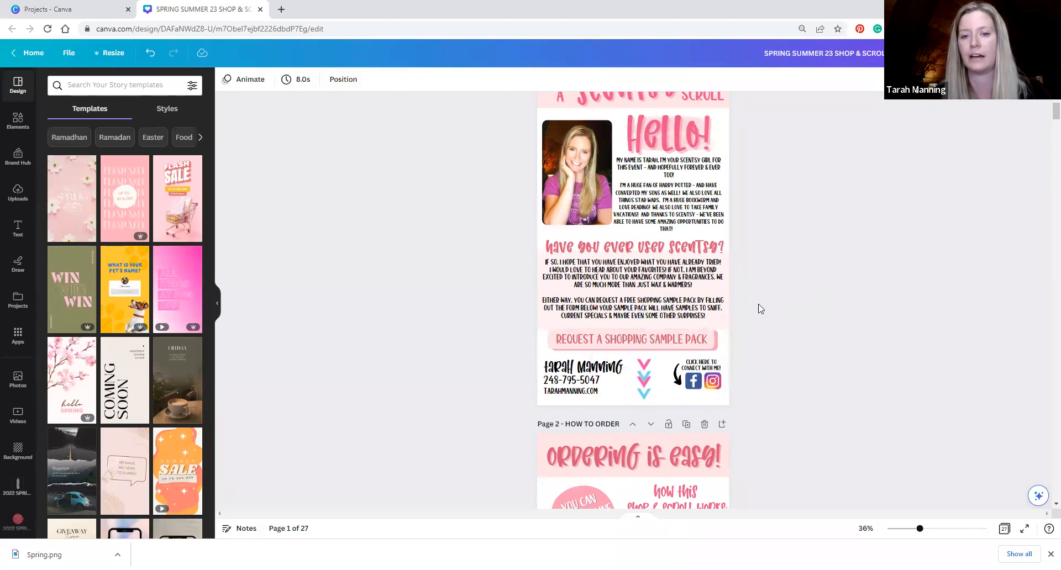
{"action": "left_click", "coordinate": [659, 134]}
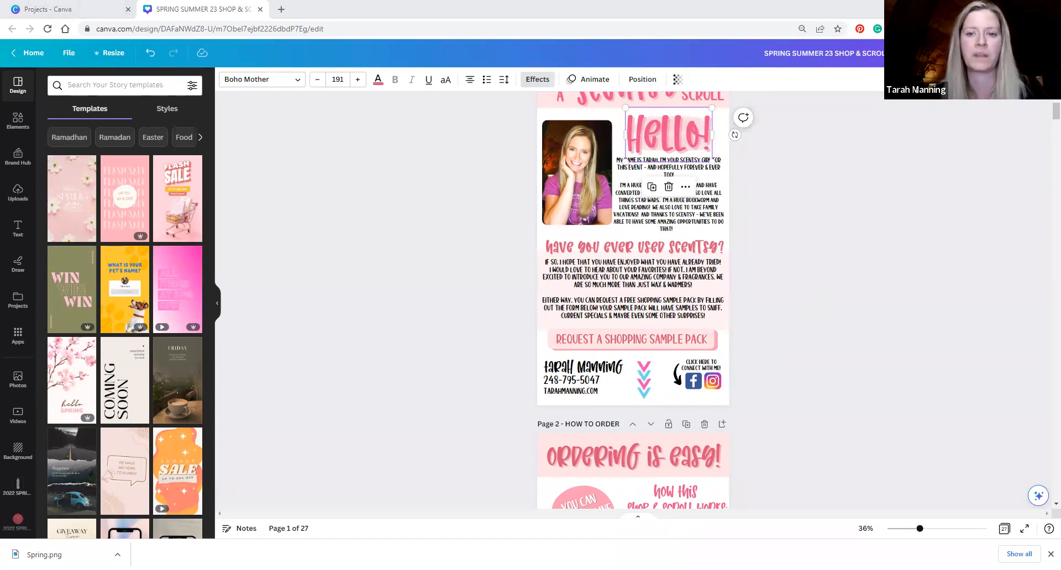
{"action": "left_click", "coordinate": [798, 162]}
{"action": "left_click", "coordinate": [661, 128]}
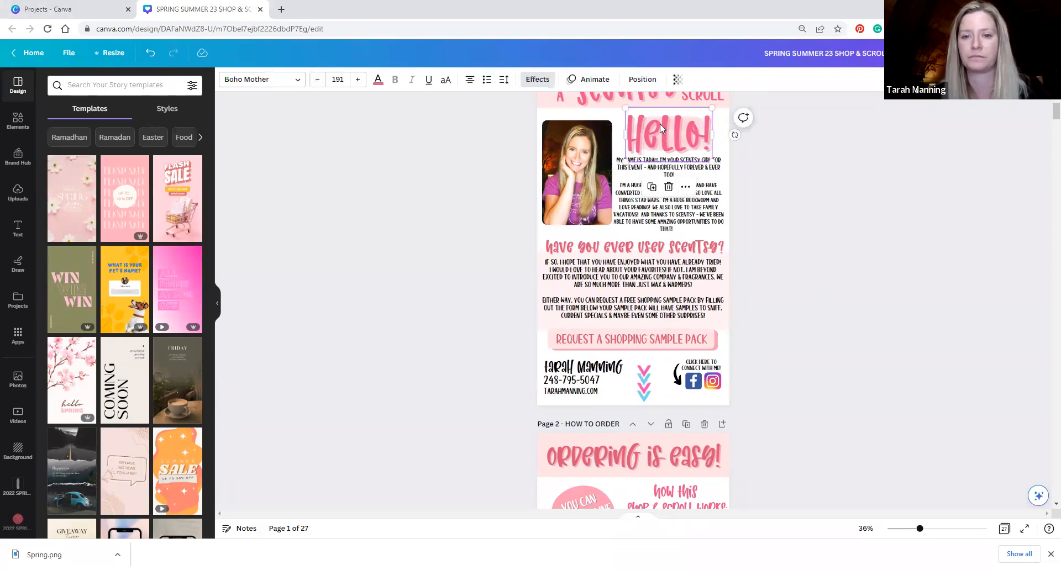
{"action": "left_click", "coordinate": [685, 187]}
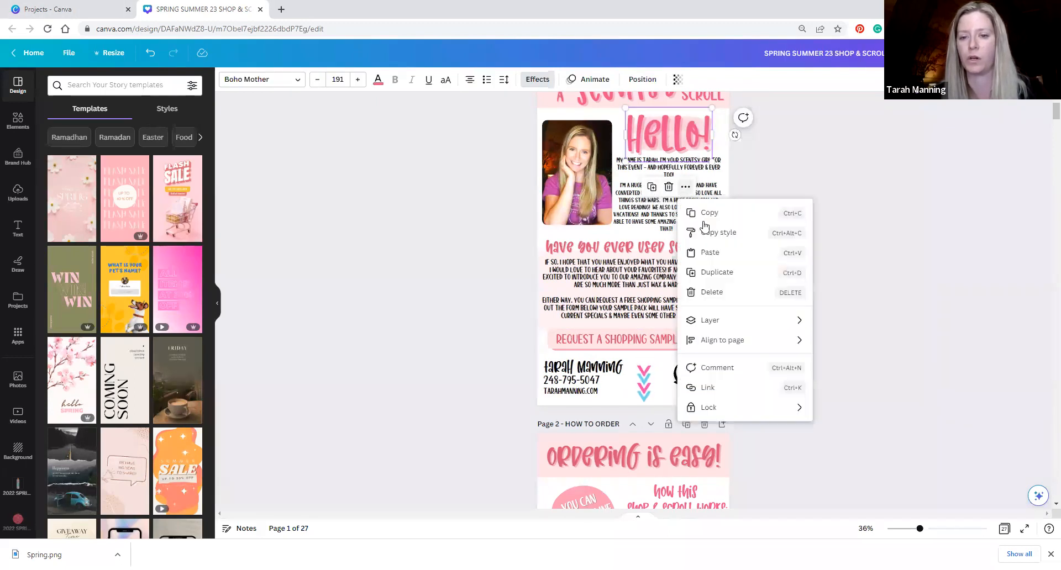
{"action": "left_click", "coordinate": [719, 387]}
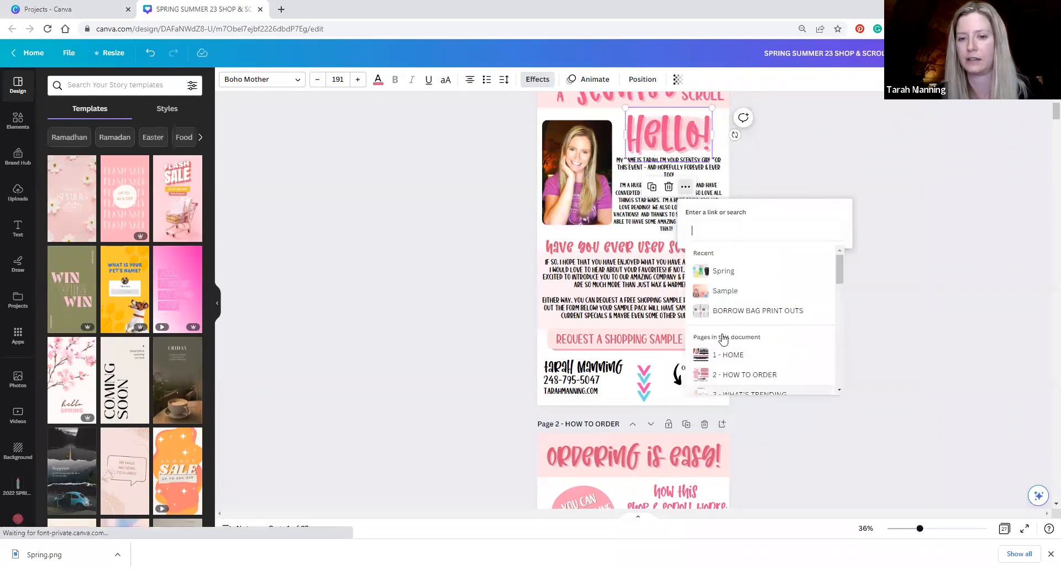
{"action": "type", "text": "https://www.facebook.com/"}
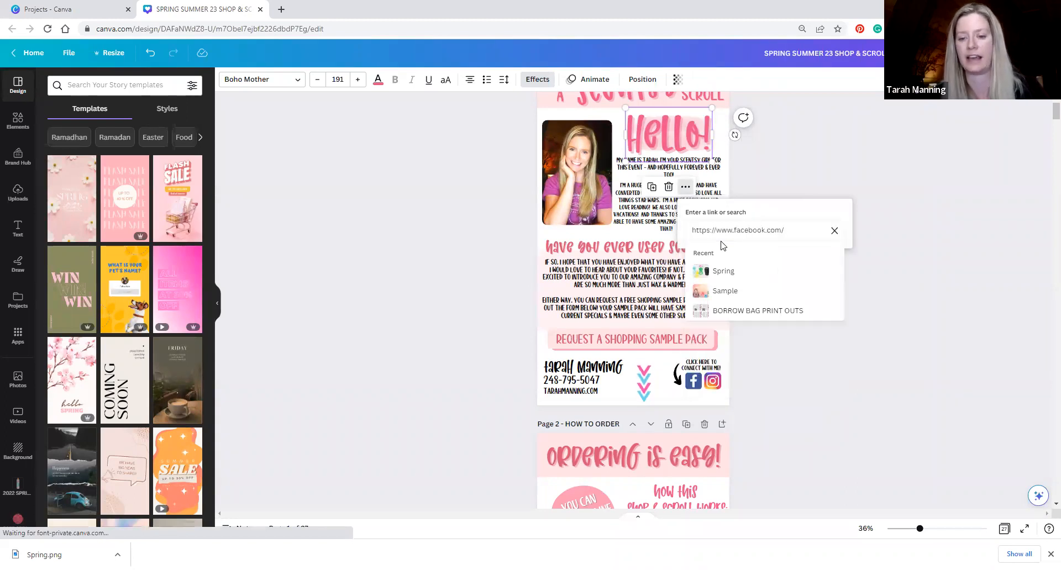
{"action": "key", "text": "Return"}
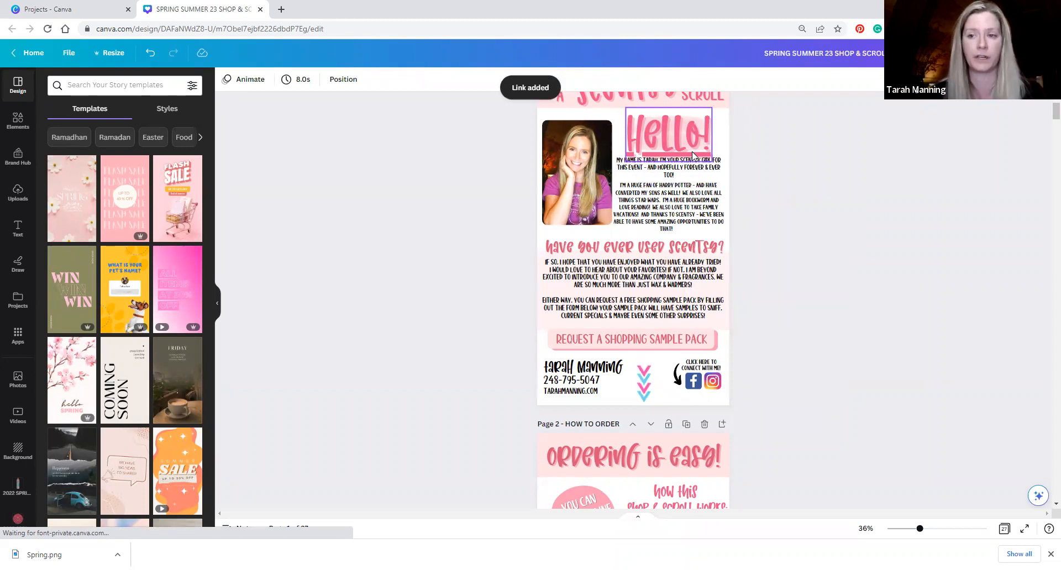
Step: Remove the Facebook link from the Hello! heading on the HOME page
{"action": "scroll", "coordinate": [779, 209], "scroll_direction": "up", "scroll_amount": 1}
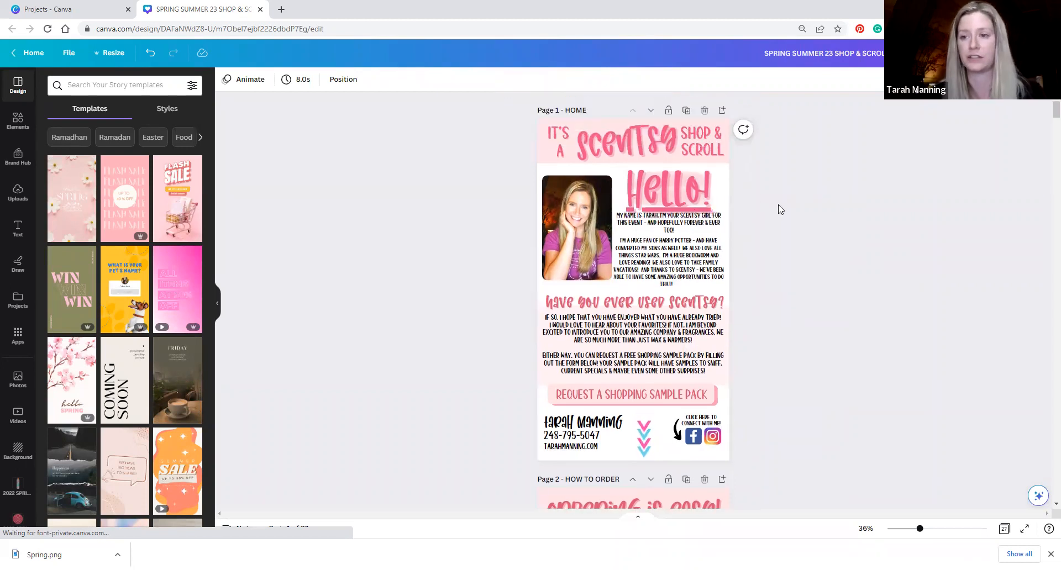
{"action": "left_click", "coordinate": [695, 204]}
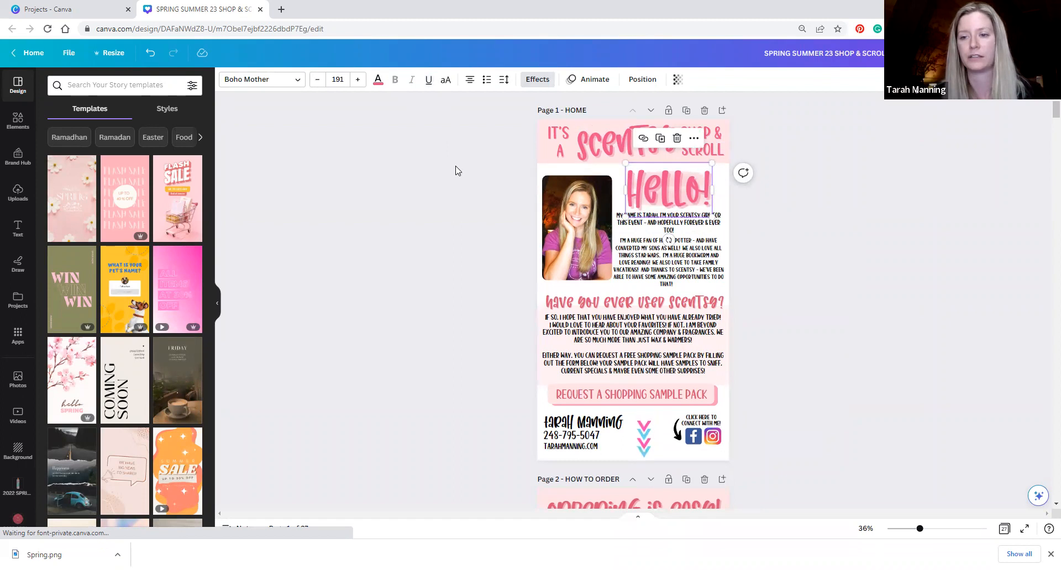
{"action": "left_click", "coordinate": [643, 139]}
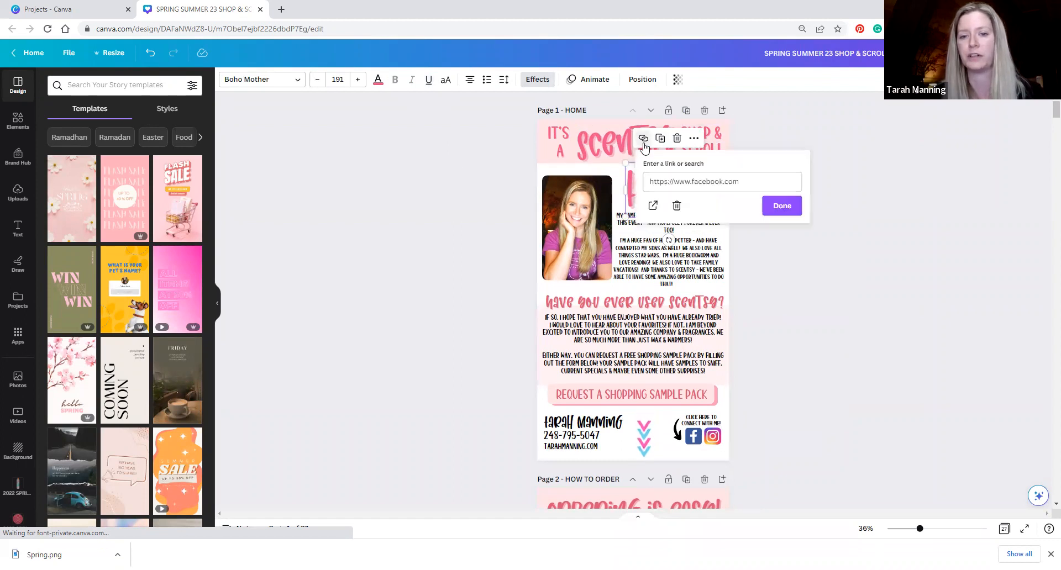
{"action": "left_click", "coordinate": [707, 183]}
{"action": "key", "text": "ctrl+a"}
{"action": "key", "text": "BackSpace"}
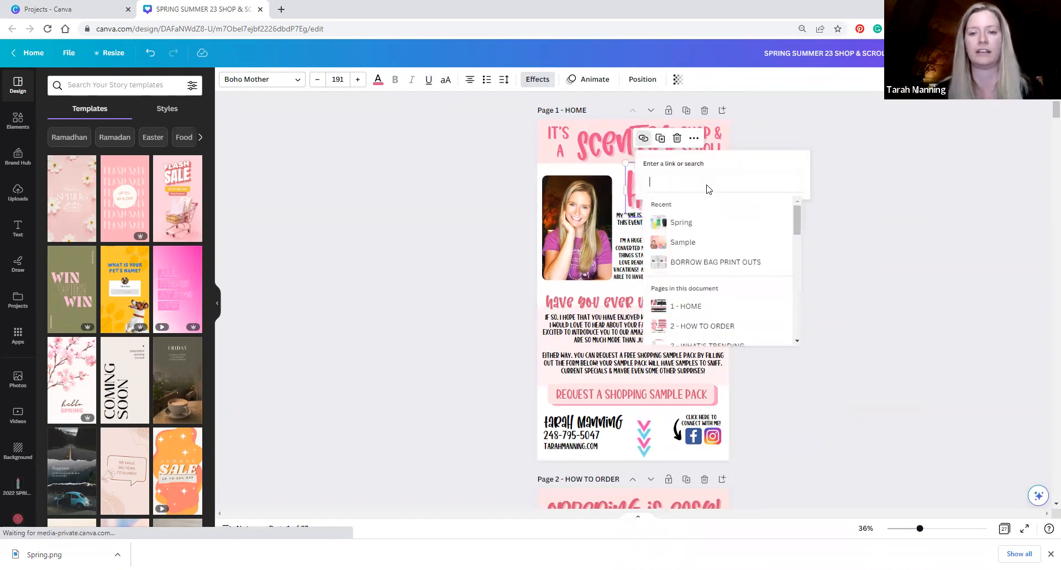
{"action": "left_click", "coordinate": [809, 120]}
{"action": "left_click", "coordinate": [691, 182]}
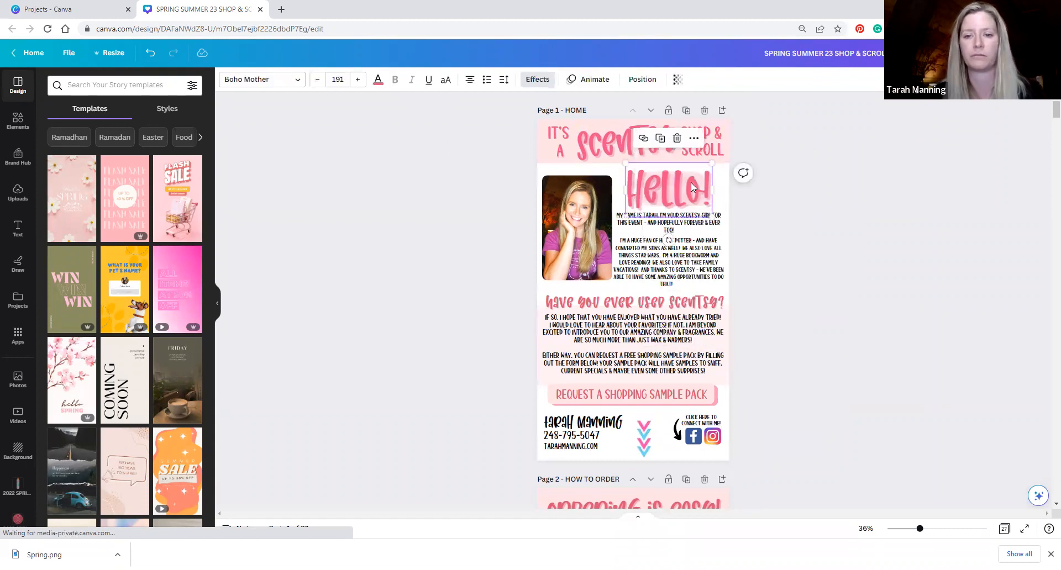
{"action": "left_click", "coordinate": [643, 145]}
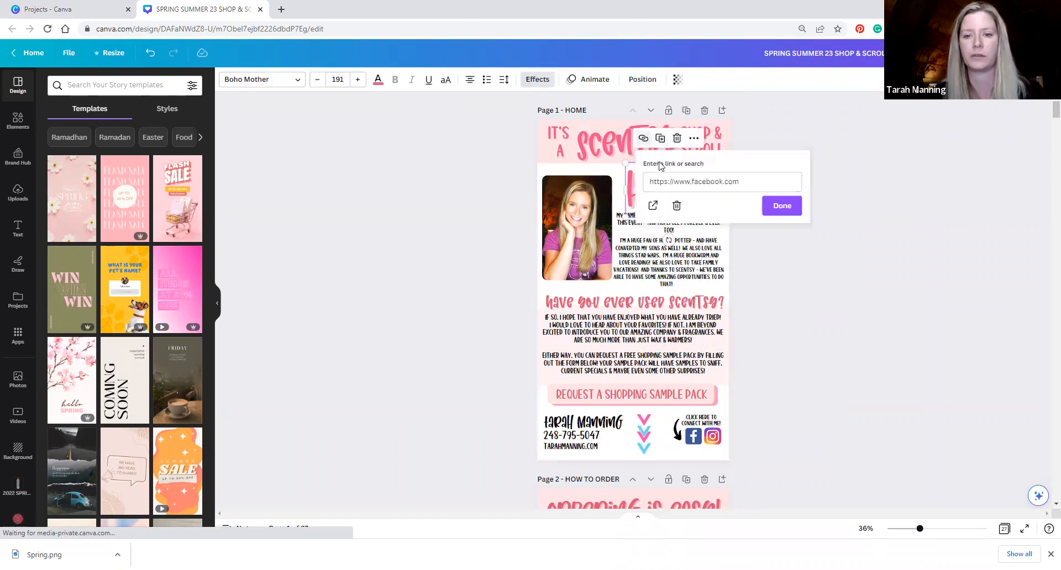
{"action": "left_click", "coordinate": [676, 207]}
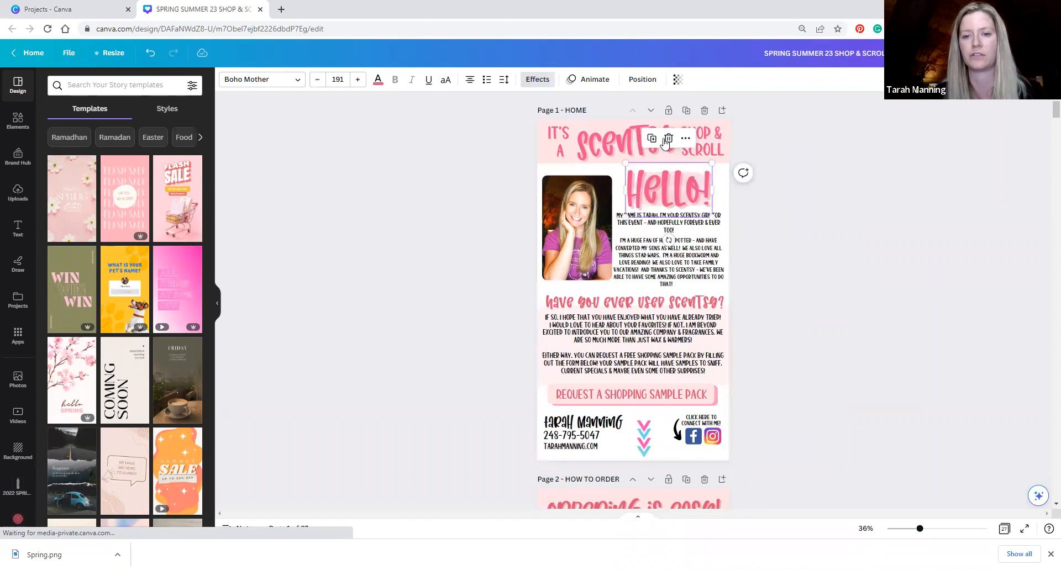
Step: Check which pages of the document are offered as link targets for the Hello! heading, without adding a link
{"action": "left_click", "coordinate": [685, 138]}
{"action": "left_click", "coordinate": [736, 339]}
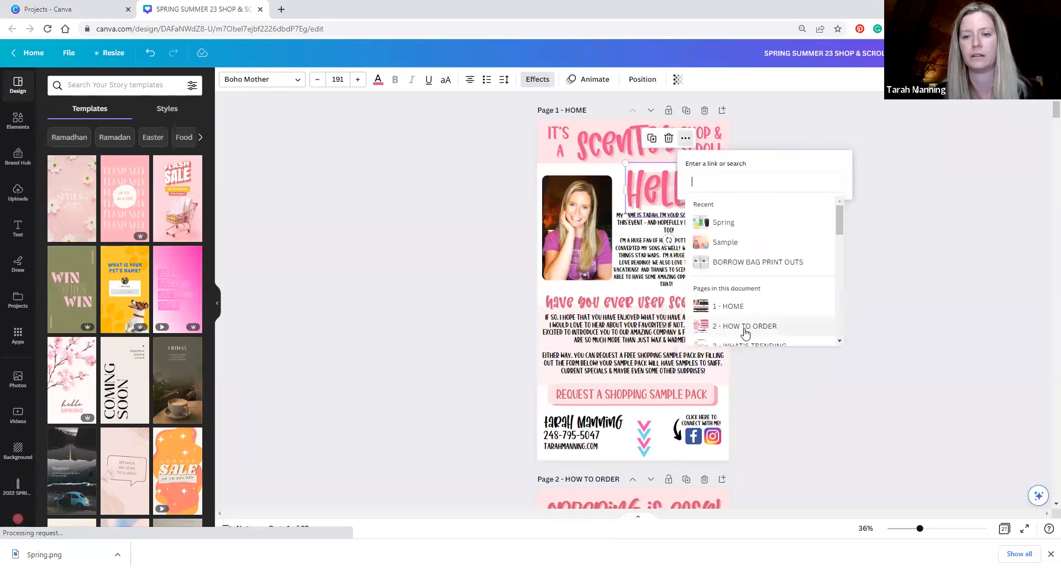
{"action": "left_click", "coordinate": [779, 194]}
Step: Examine the CLICK TO LEARN MORE menu on the HOW TO ORDER page against the WHAT'S TRENDING page
{"action": "scroll", "coordinate": [780, 195], "scroll_direction": "down", "scroll_amount": 7}
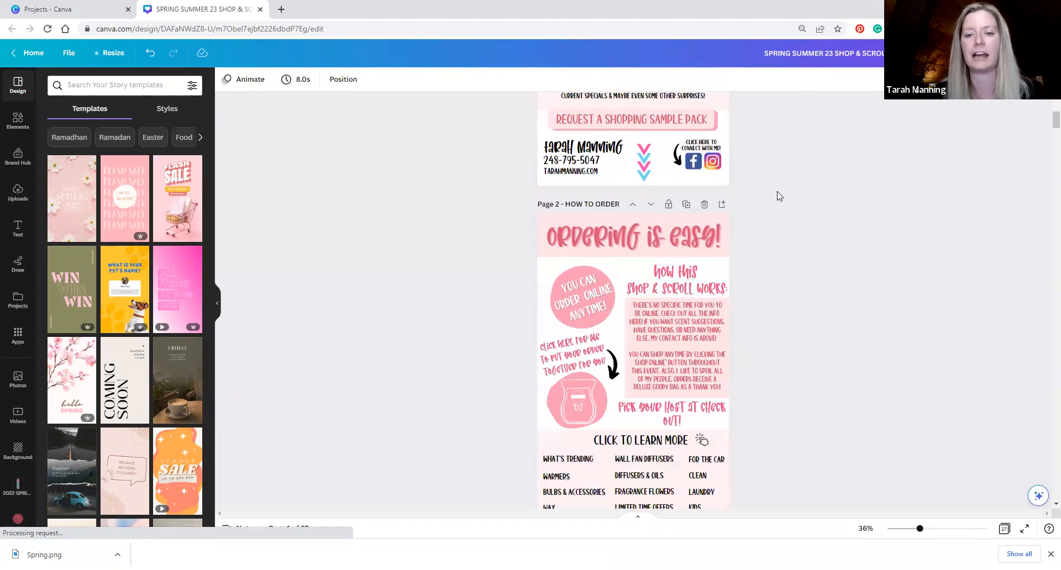
{"action": "scroll", "coordinate": [780, 196], "scroll_direction": "down", "scroll_amount": 1}
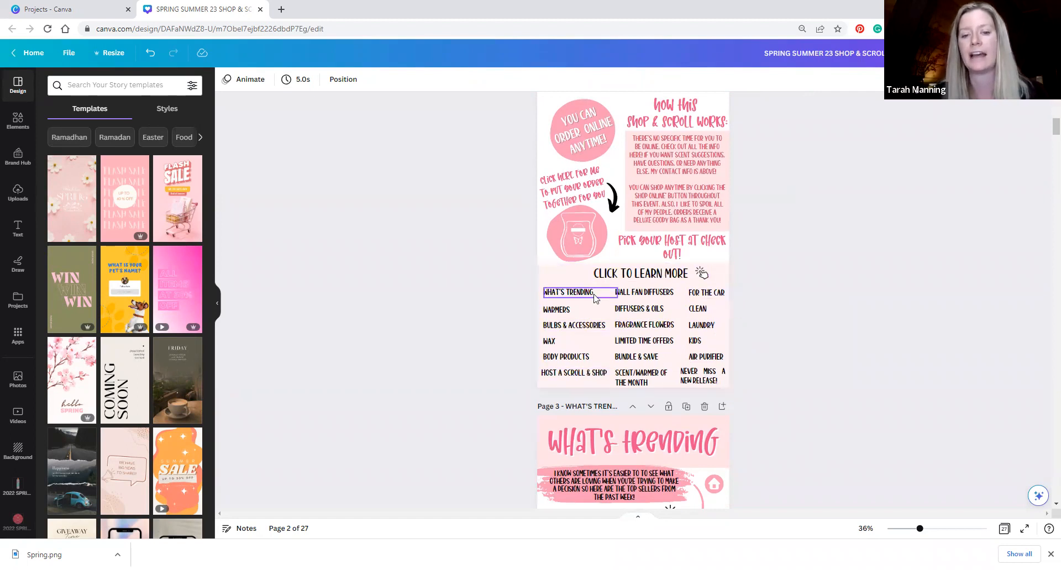
{"action": "left_click", "coordinate": [567, 296]}
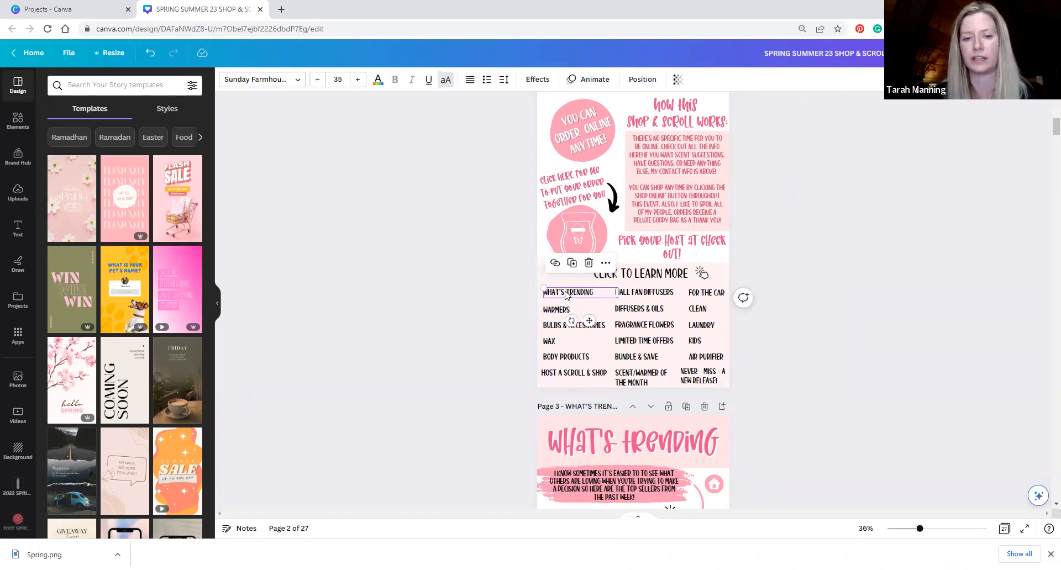
{"action": "left_click", "coordinate": [759, 247]}
{"action": "scroll", "coordinate": [623, 277], "scroll_direction": "down", "scroll_amount": 5}
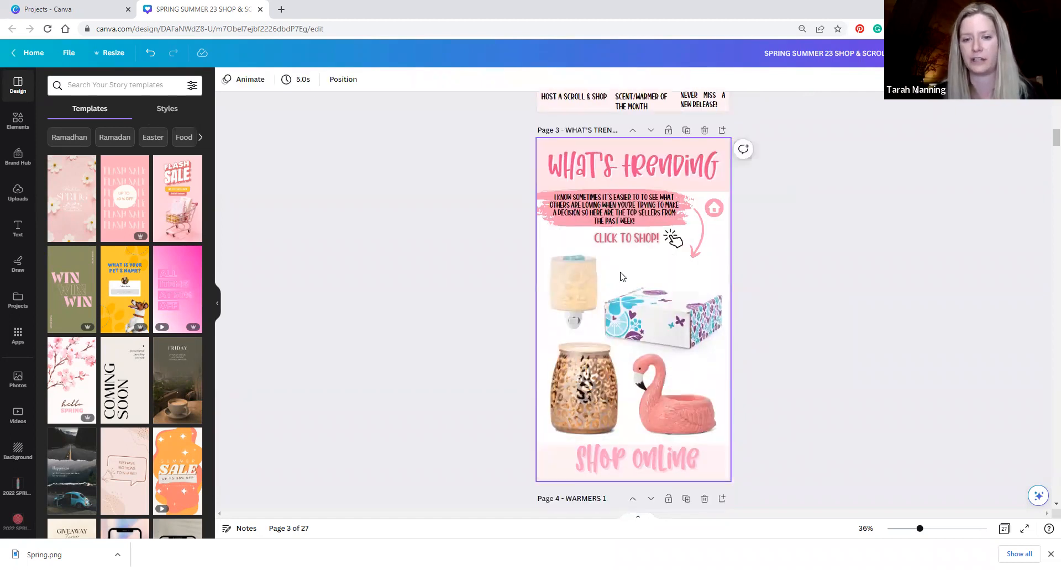
{"action": "scroll", "coordinate": [694, 300], "scroll_direction": "up", "scroll_amount": 4}
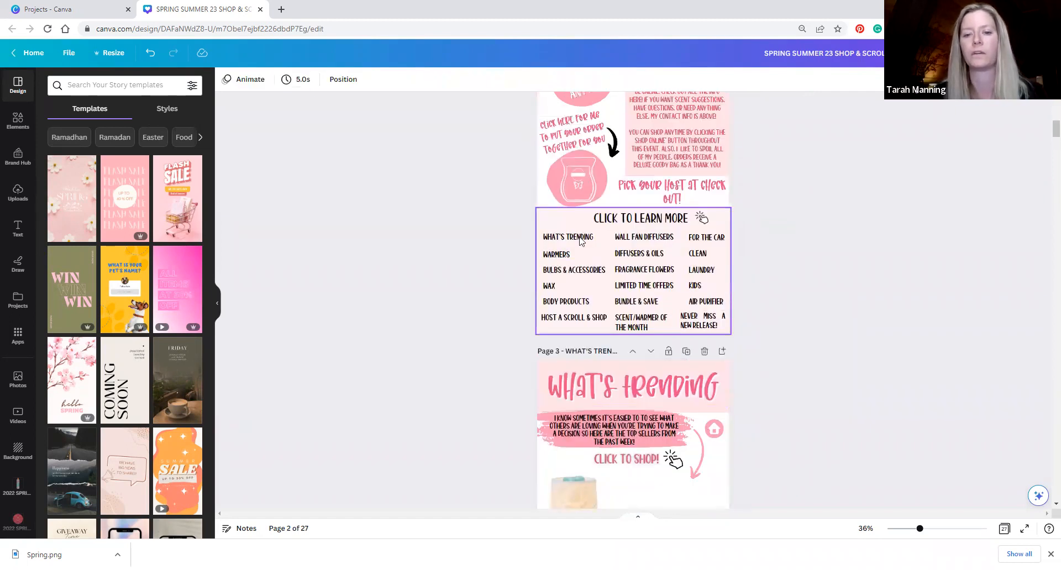
{"action": "scroll", "coordinate": [586, 243], "scroll_direction": "down", "scroll_amount": 5}
{"action": "scroll", "coordinate": [586, 241], "scroll_direction": "up", "scroll_amount": 4}
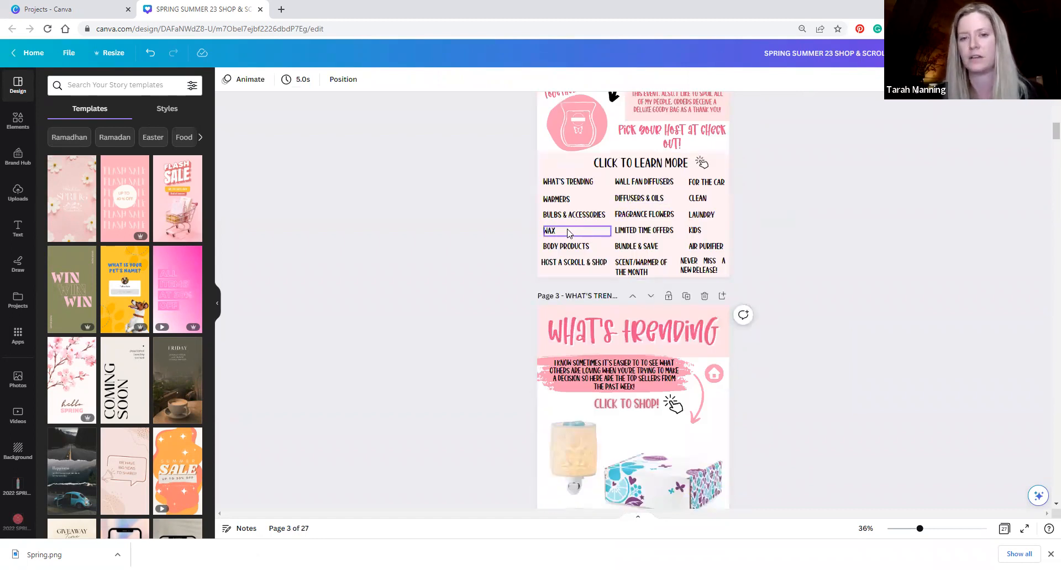
{"action": "scroll", "coordinate": [570, 233], "scroll_direction": "up", "scroll_amount": 2}
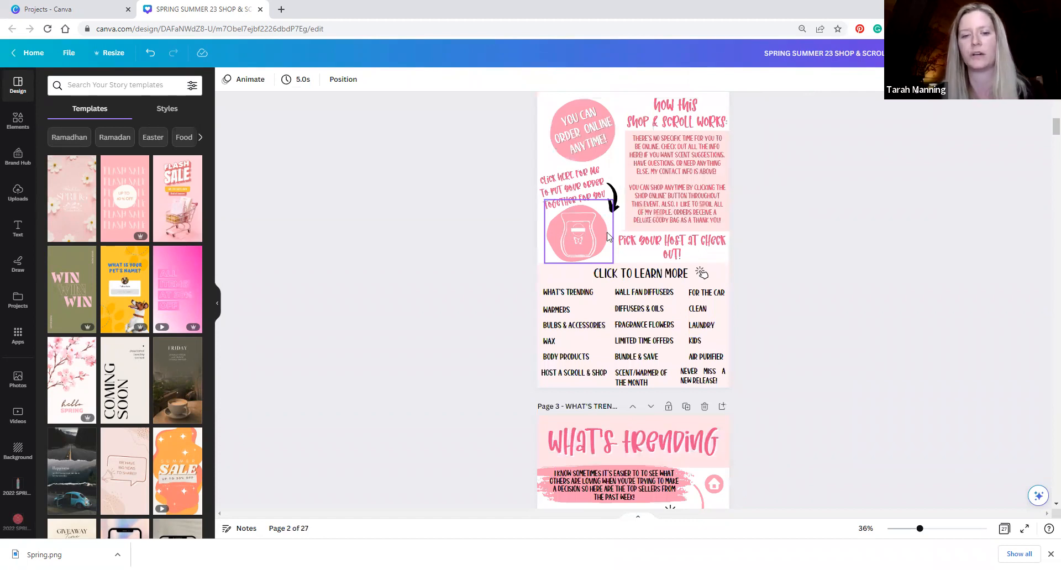
Step: Retitle page 4, which holds the Scentsy Wax content, as Wax
{"action": "left_click", "coordinate": [575, 346]}
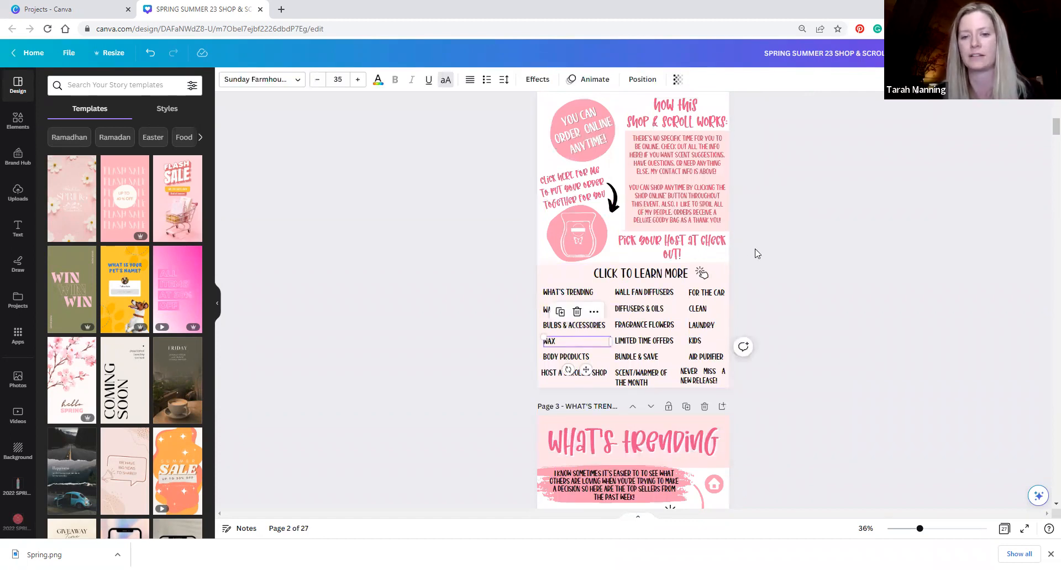
{"action": "scroll", "coordinate": [821, 233], "scroll_direction": "down", "scroll_amount": 15}
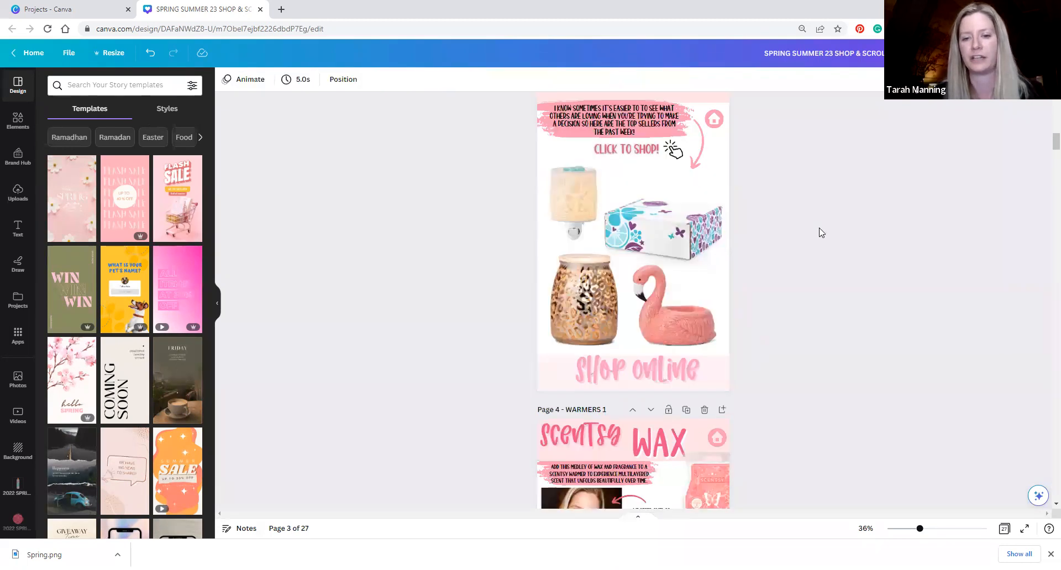
{"action": "scroll", "coordinate": [597, 193], "scroll_direction": "up", "scroll_amount": 2}
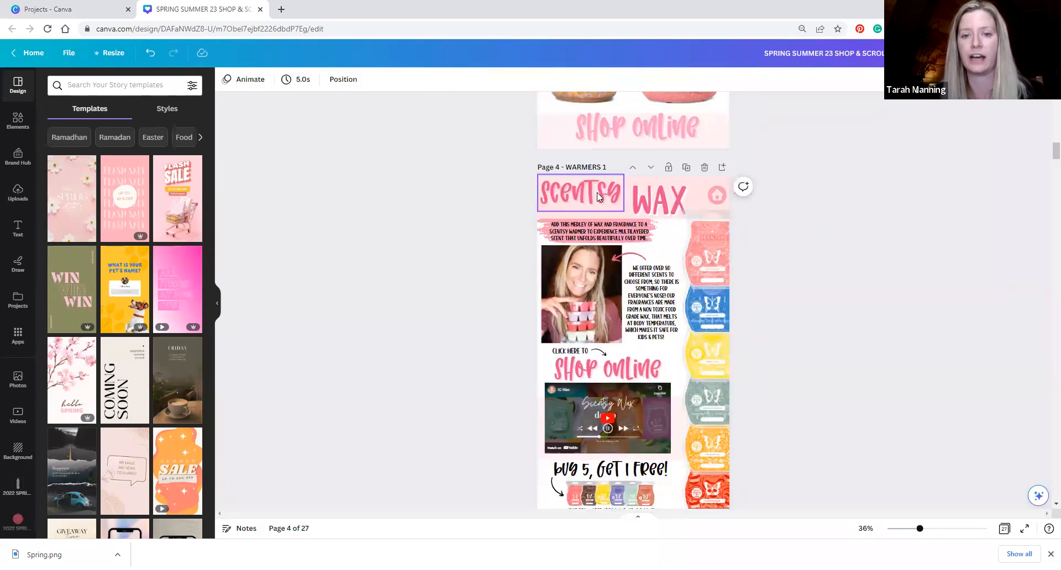
{"action": "scroll", "coordinate": [616, 248], "scroll_direction": "down", "scroll_amount": 5}
{"action": "scroll", "coordinate": [616, 254], "scroll_direction": "up", "scroll_amount": 5}
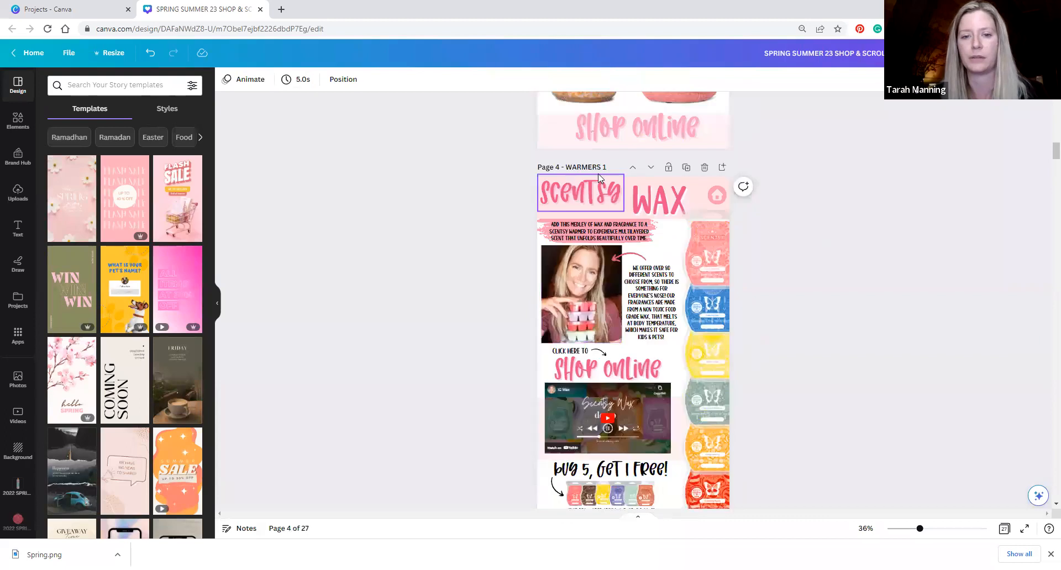
{"action": "double_click", "coordinate": [591, 167]}
{"action": "type", "text": "Wax"}
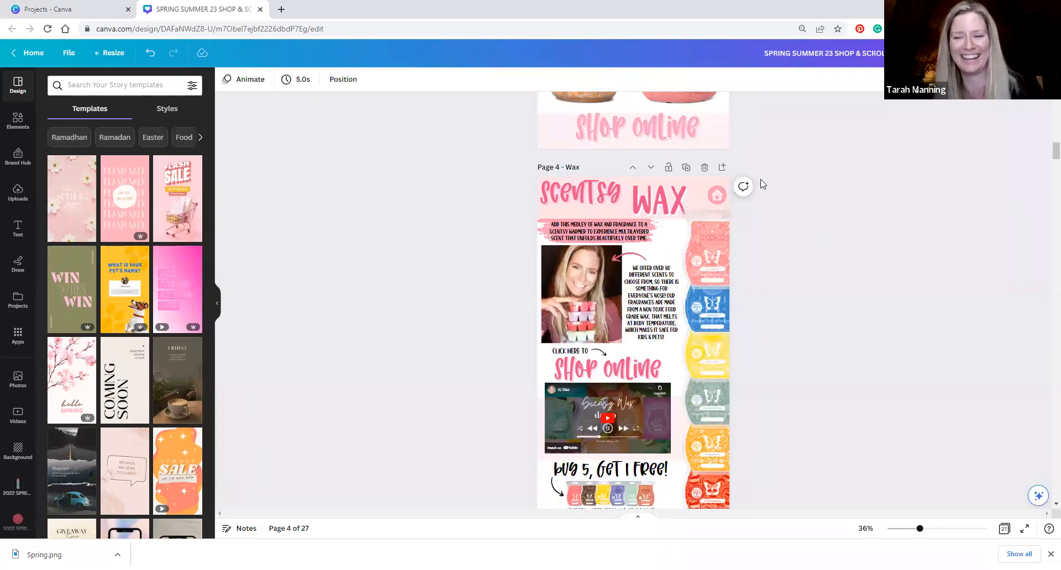
Step: Link the WAX entry in the CLICK TO LEARN MORE menu to document page 4 - Wax and remove its underline
{"action": "scroll", "coordinate": [756, 185], "scroll_direction": "up", "scroll_amount": 4}
{"action": "scroll", "coordinate": [753, 203], "scroll_direction": "down", "scroll_amount": 7}
{"action": "scroll", "coordinate": [601, 334], "scroll_direction": "down", "scroll_amount": 8}
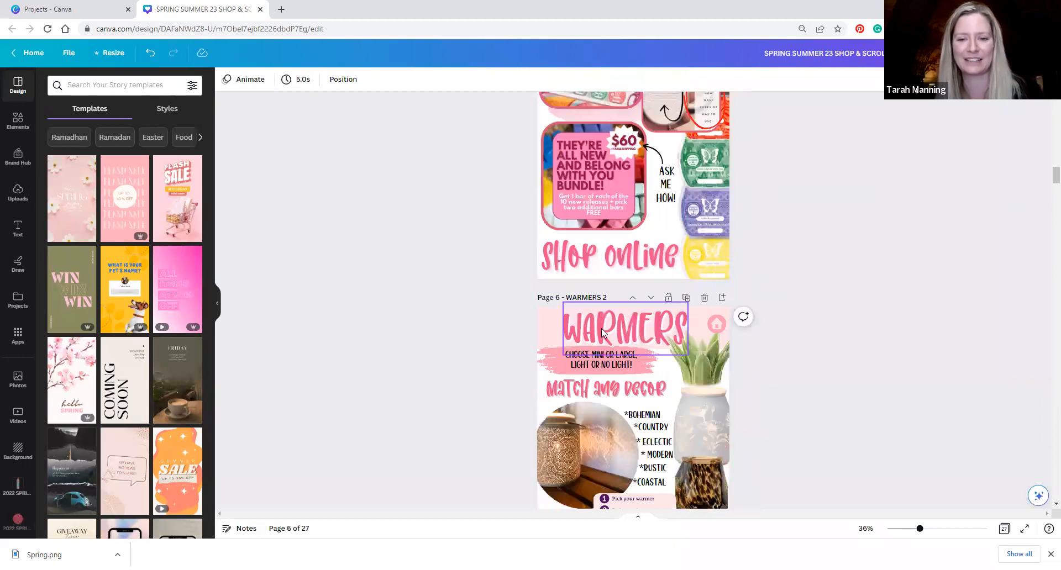
{"action": "scroll", "coordinate": [602, 334], "scroll_direction": "up", "scroll_amount": 6}
{"action": "scroll", "coordinate": [617, 299], "scroll_direction": "up", "scroll_amount": 6}
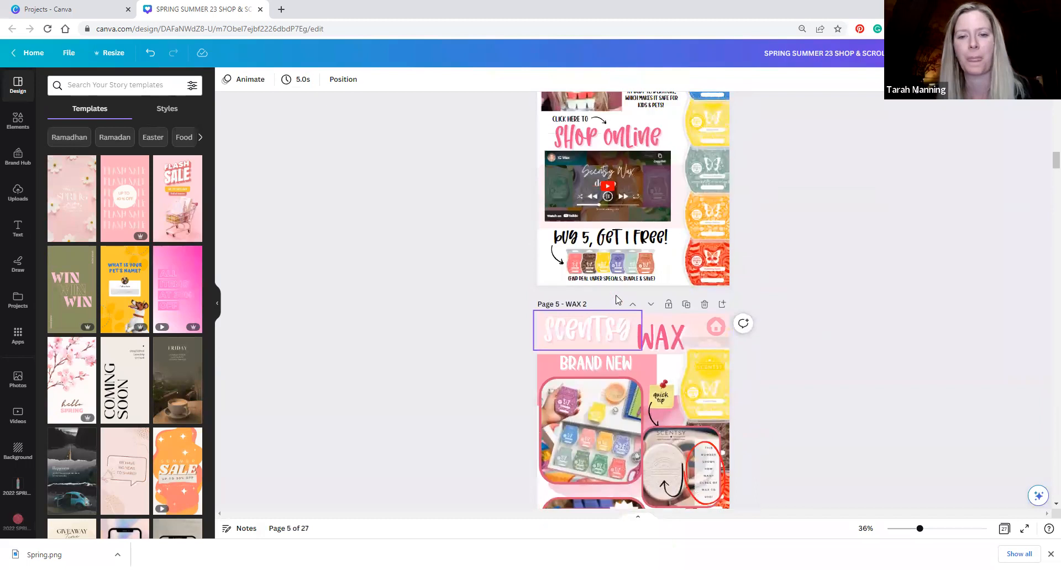
{"action": "scroll", "coordinate": [621, 300], "scroll_direction": "up", "scroll_amount": 4}
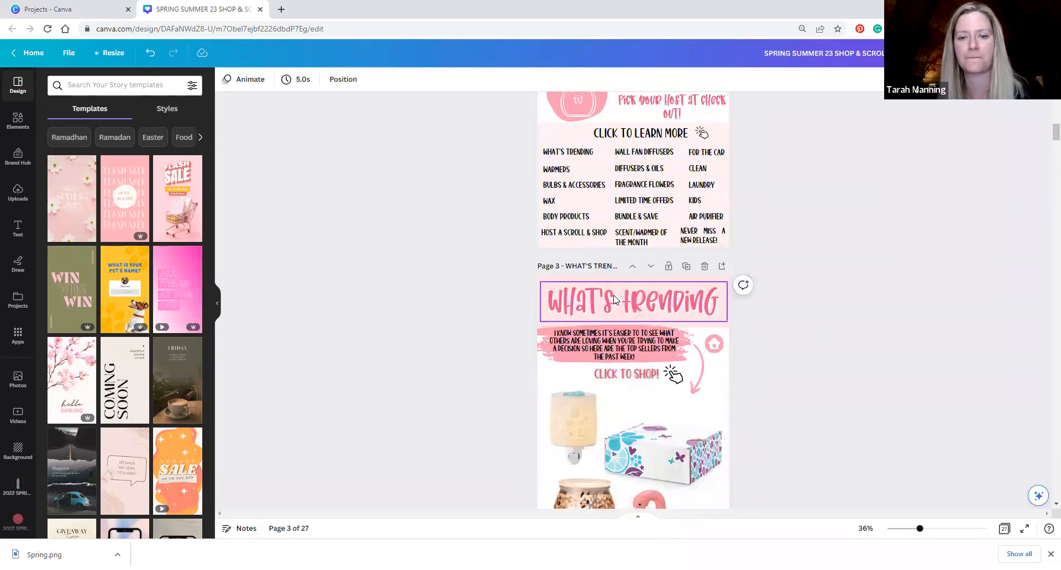
{"action": "left_click", "coordinate": [570, 286]}
{"action": "left_click", "coordinate": [596, 258]}
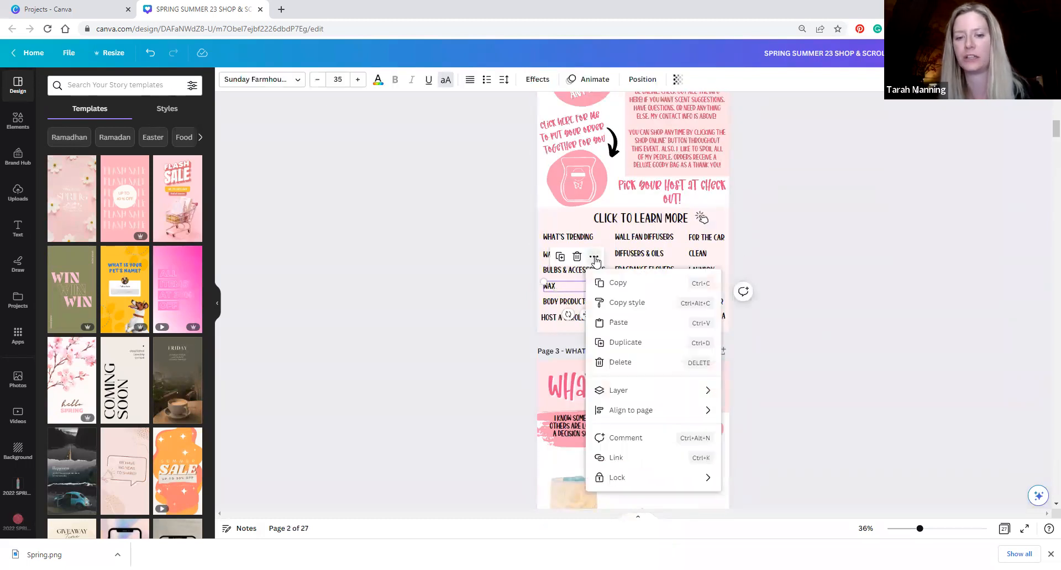
{"action": "left_click", "coordinate": [632, 461]}
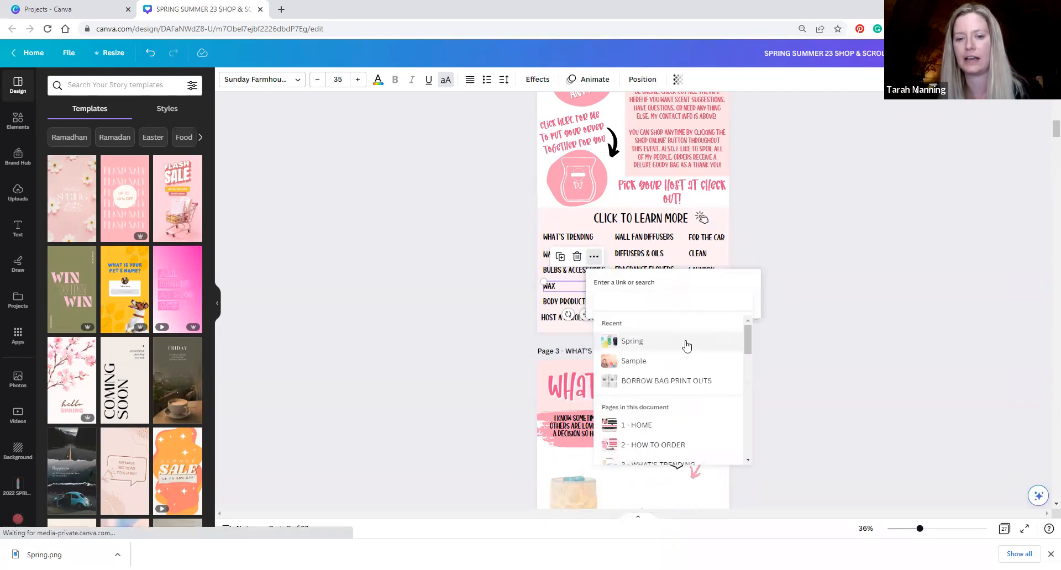
{"action": "scroll", "coordinate": [687, 387], "scroll_direction": "down", "scroll_amount": 5}
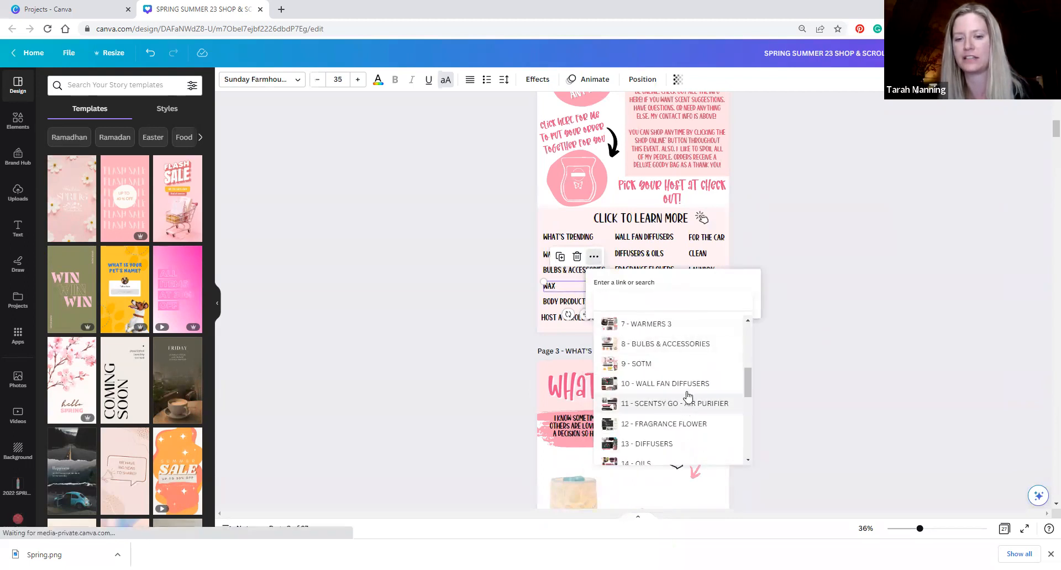
{"action": "scroll", "coordinate": [687, 393], "scroll_direction": "down", "scroll_amount": 5}
{"action": "scroll", "coordinate": [688, 392], "scroll_direction": "up", "scroll_amount": 5}
{"action": "scroll", "coordinate": [688, 393], "scroll_direction": "up", "scroll_amount": 3}
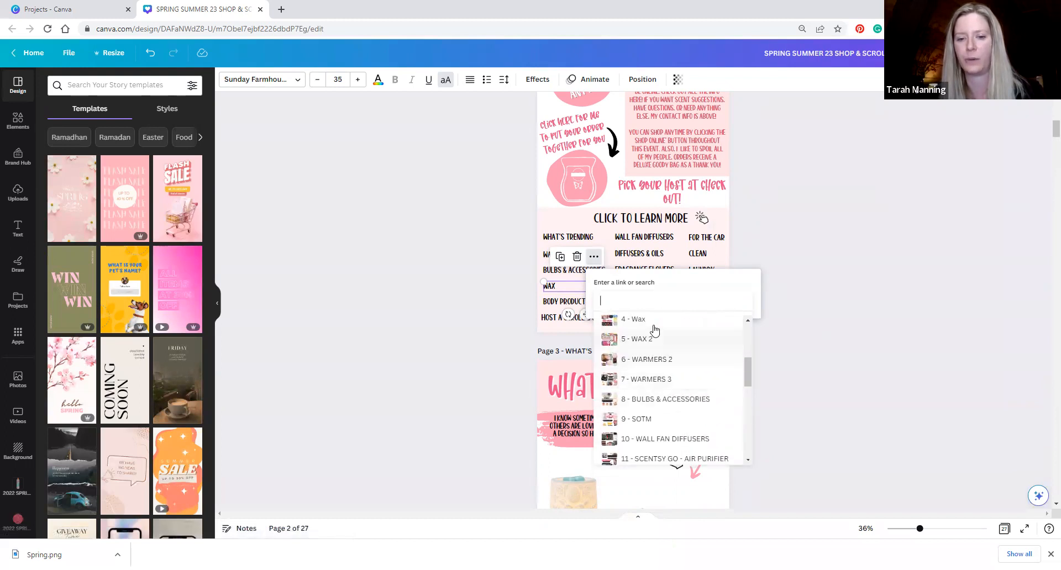
{"action": "left_click", "coordinate": [654, 330]}
{"action": "left_click", "coordinate": [748, 325]}
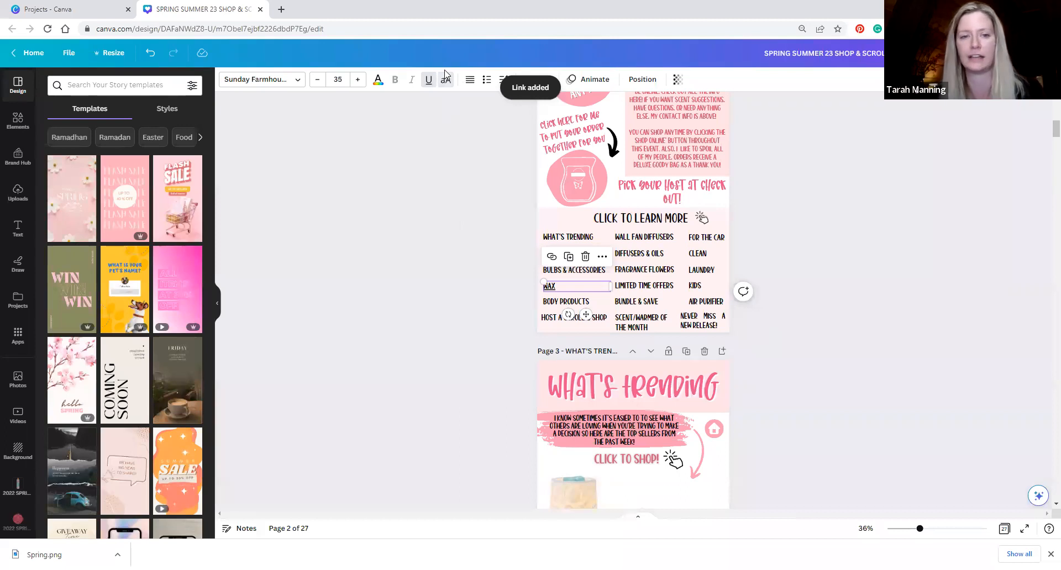
{"action": "left_click", "coordinate": [435, 296]}
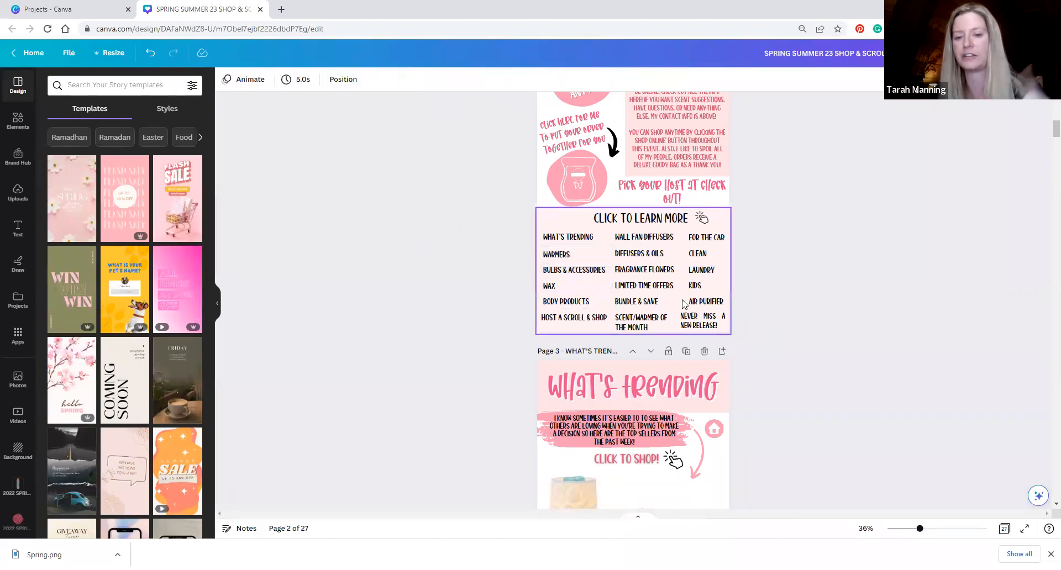
Step: Insert a blank page after the WAX 2 page and start using the YouTube app
{"action": "scroll", "coordinate": [686, 303], "scroll_direction": "down", "scroll_amount": 10}
{"action": "scroll", "coordinate": [685, 303], "scroll_direction": "down", "scroll_amount": 3}
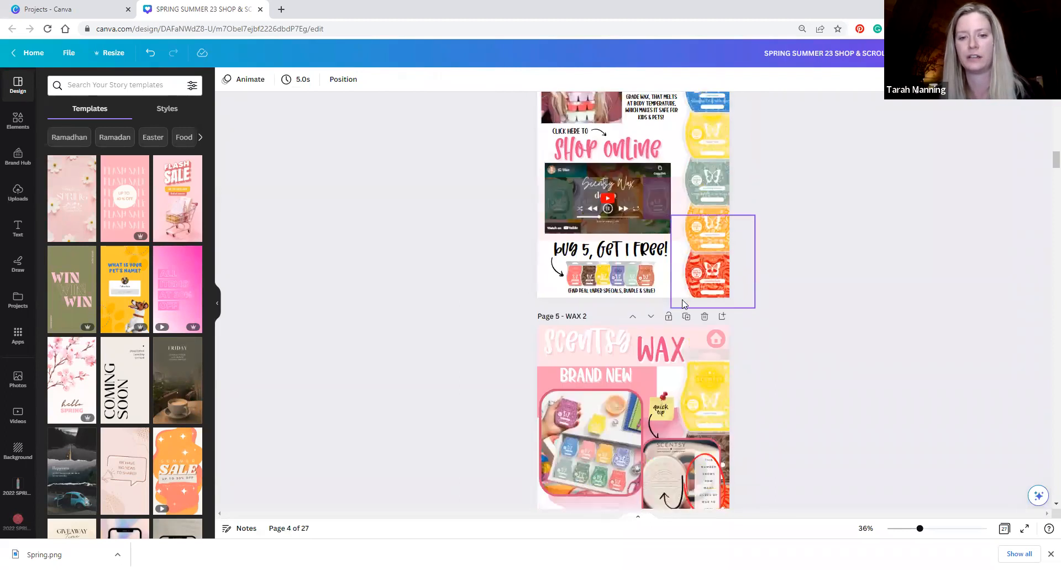
{"action": "scroll", "coordinate": [686, 303], "scroll_direction": "up", "scroll_amount": 2}
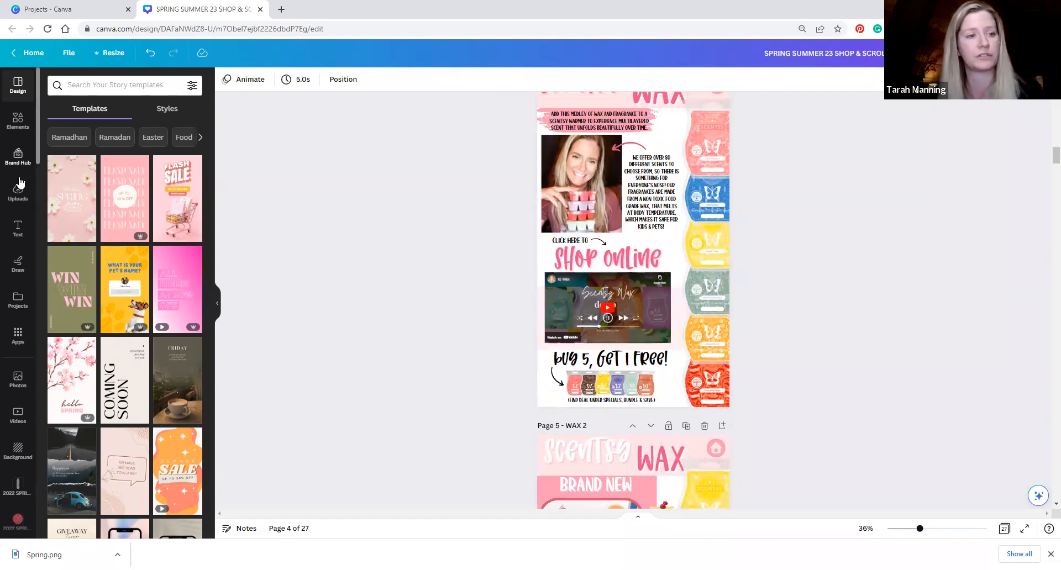
{"action": "left_click", "coordinate": [17, 338]}
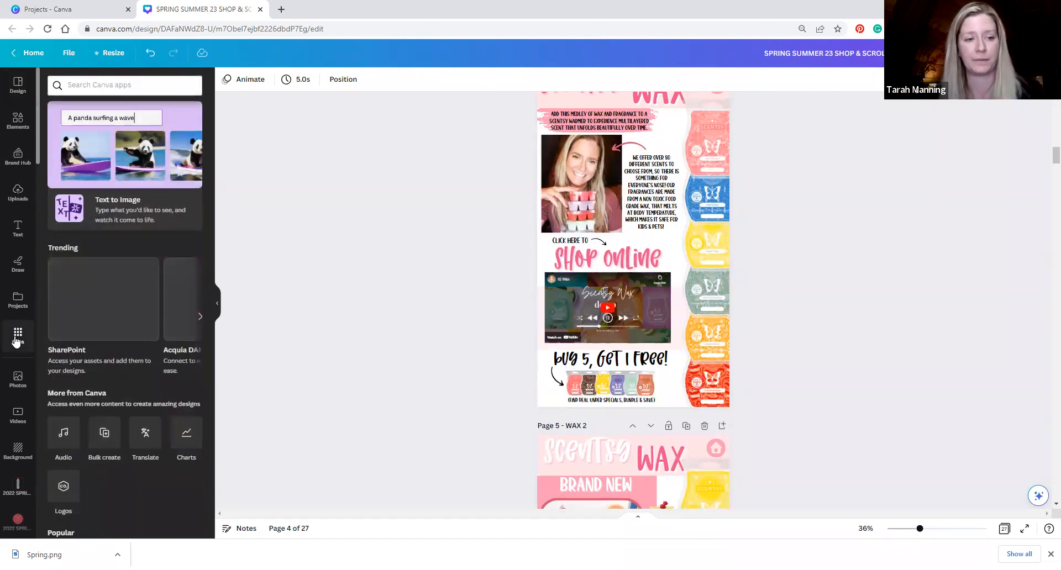
{"action": "scroll", "coordinate": [107, 303], "scroll_direction": "down", "scroll_amount": 5}
{"action": "scroll", "coordinate": [110, 302], "scroll_direction": "down", "scroll_amount": 1}
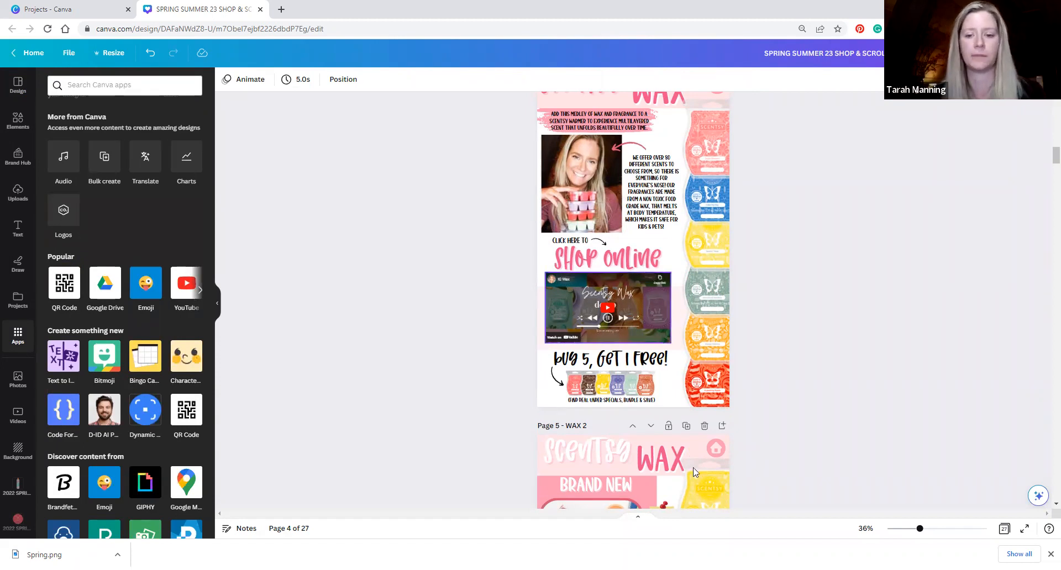
{"action": "left_click", "coordinate": [687, 429]}
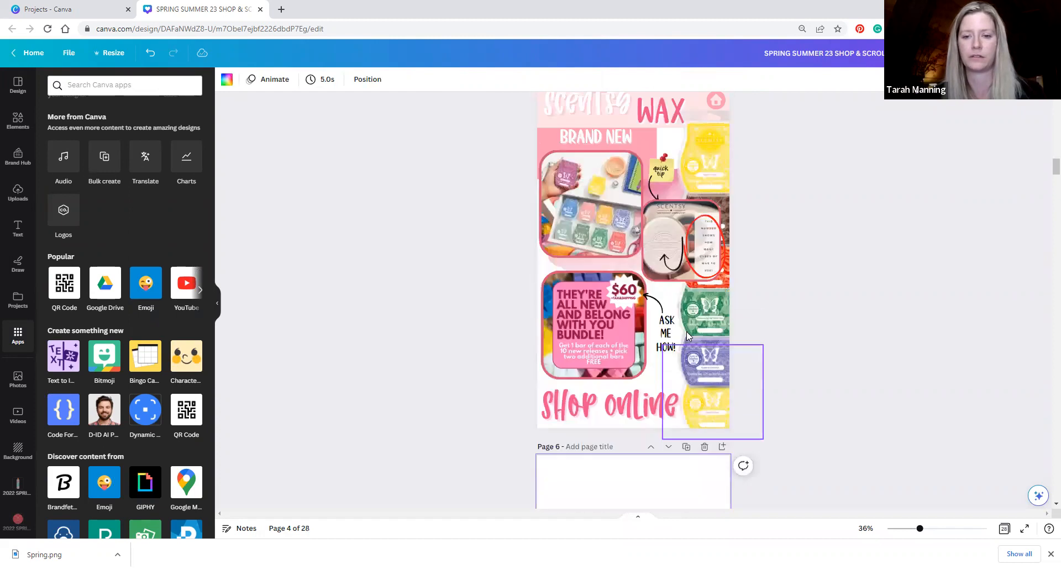
{"action": "left_click", "coordinate": [184, 284]}
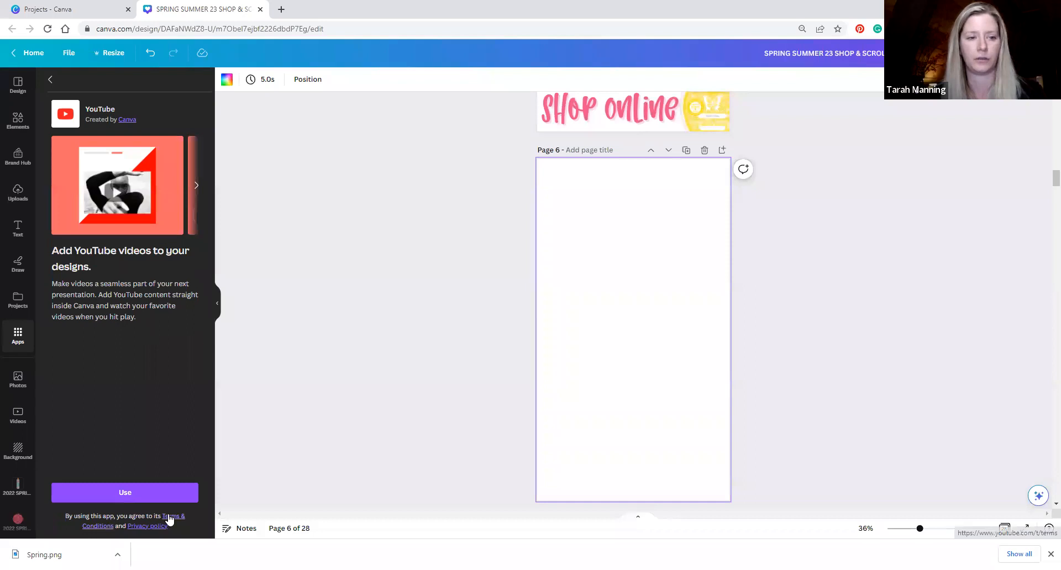
{"action": "left_click", "coordinate": [163, 493]}
Step: Search the YouTube app for the presenter's full name followed by Diffuser
{"action": "left_click", "coordinate": [128, 86]}
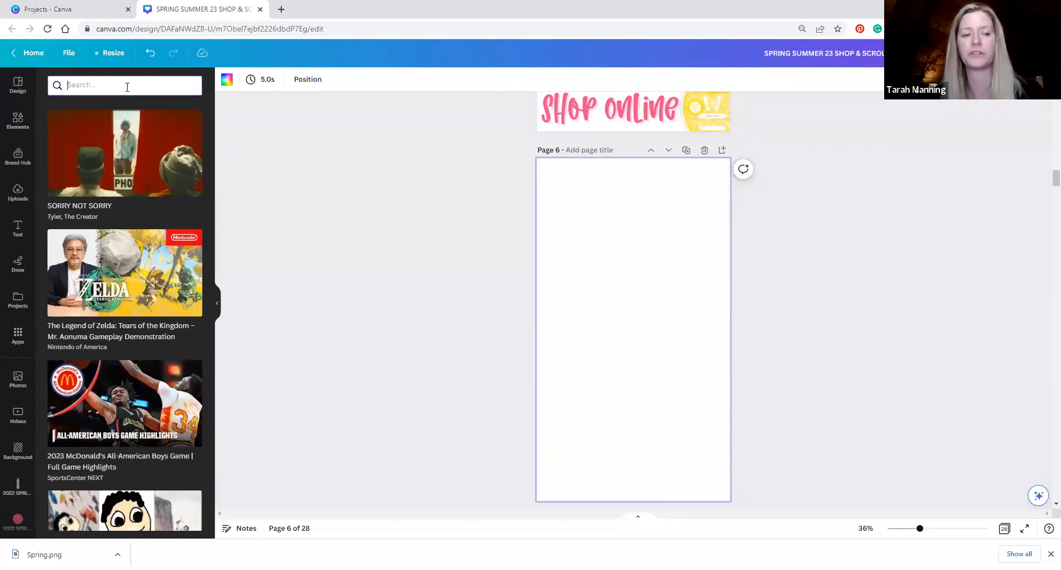
{"action": "type", "text": "Tarah Ma"}
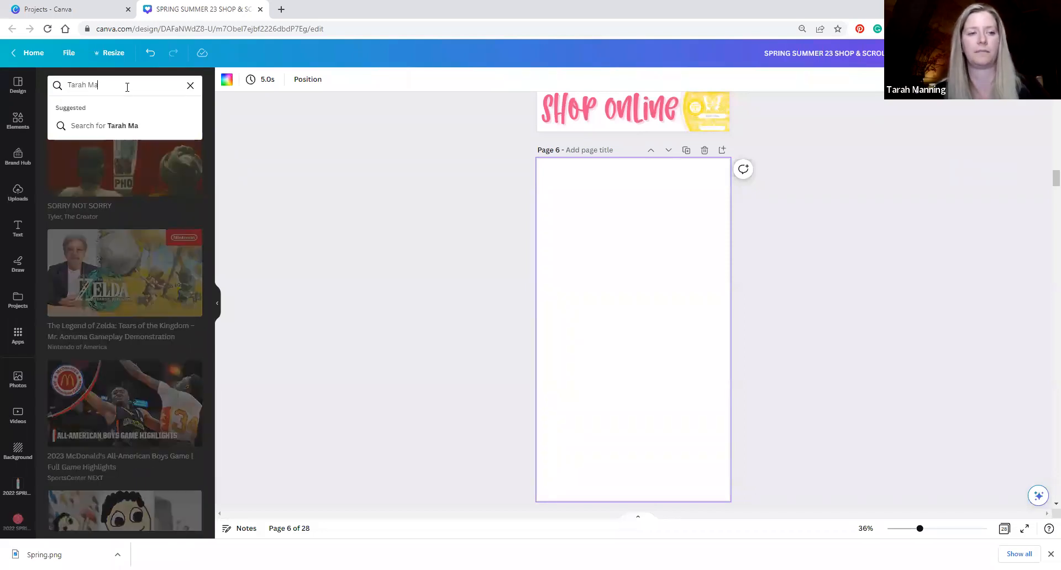
{"action": "type", "text": "nning Diffus"}
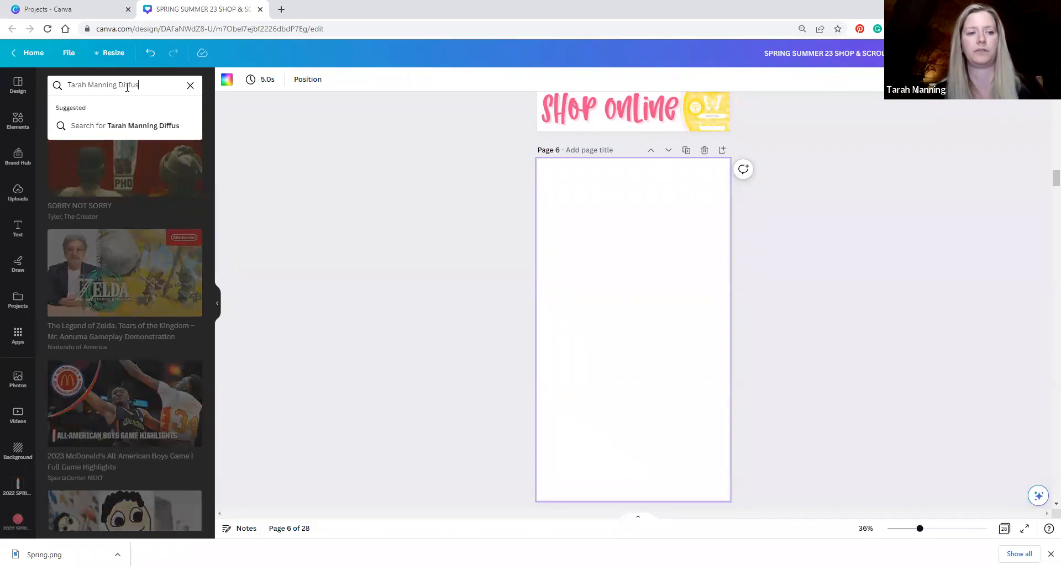
{"action": "key", "text": "BackSpace"}
{"action": "key", "text": "BackSpace"}
{"action": "key", "text": "BackSpace"}
{"action": "type", "text": "iffus"}
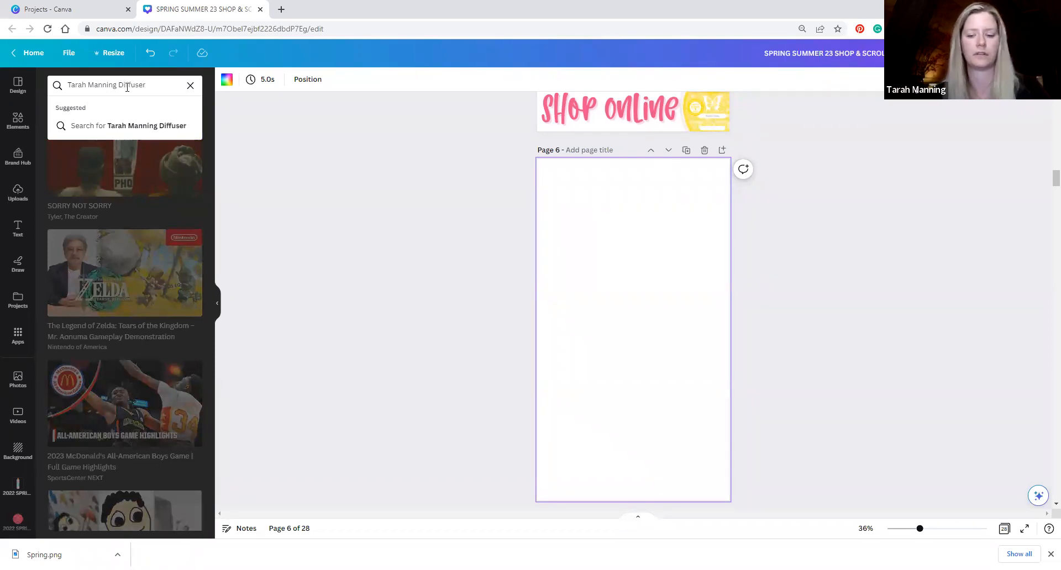
{"action": "type", "text": "er"}
{"action": "key", "text": "Return"}
Step: Place the IG Diffusers video on the blank page, enlarge it and position it in the page's upper part
{"action": "left_click", "coordinate": [125, 152]}
{"action": "left_click_drag", "start_coordinate": [635, 331], "coordinate": [711, 275]}
{"action": "left_click_drag", "start_coordinate": [641, 235], "coordinate": [633, 233]}
{"action": "left_click", "coordinate": [743, 246]}
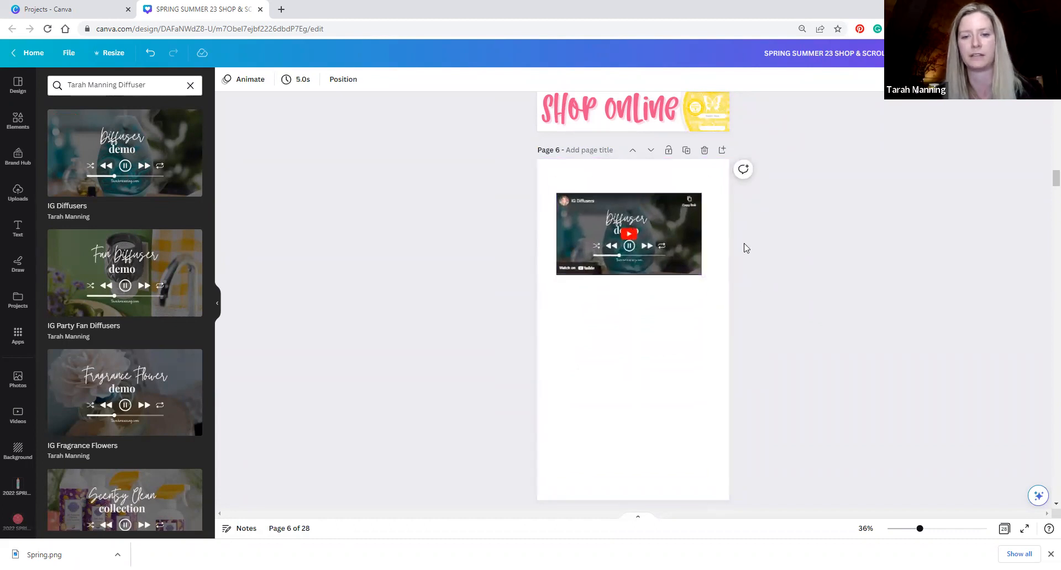
Step: Delete the diffuser video and the blank page that held it
{"action": "left_click", "coordinate": [666, 250]}
{"action": "key", "text": "Delete"}
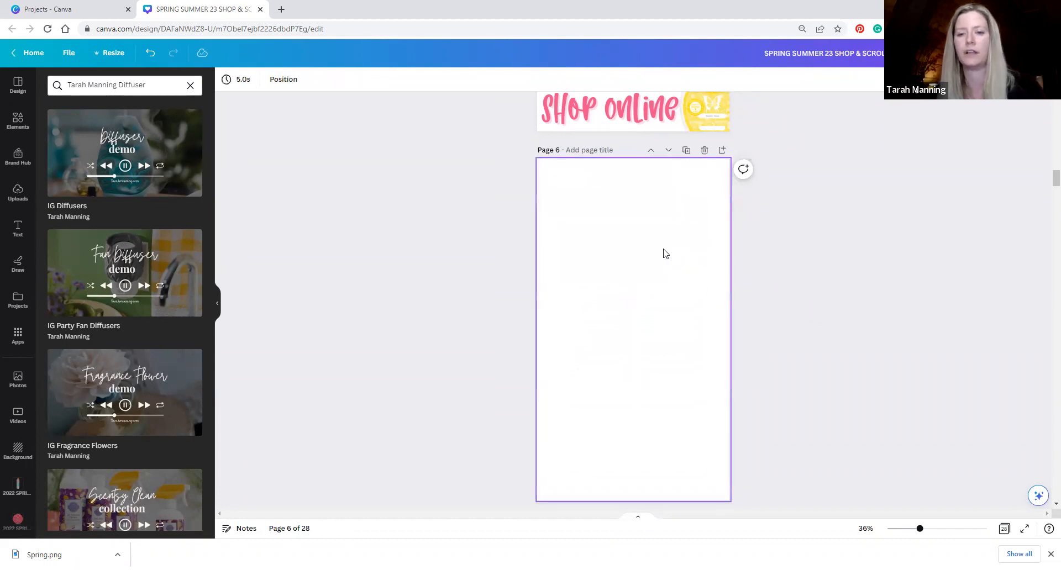
{"action": "left_click", "coordinate": [710, 159]}
Step: Examine the BUY 5, GET 1 FREE! heading on the Wax page and review the pages from WAX 2 to WALL FAN DIFFUSERS
{"action": "scroll", "coordinate": [758, 299], "scroll_direction": "up", "scroll_amount": 8}
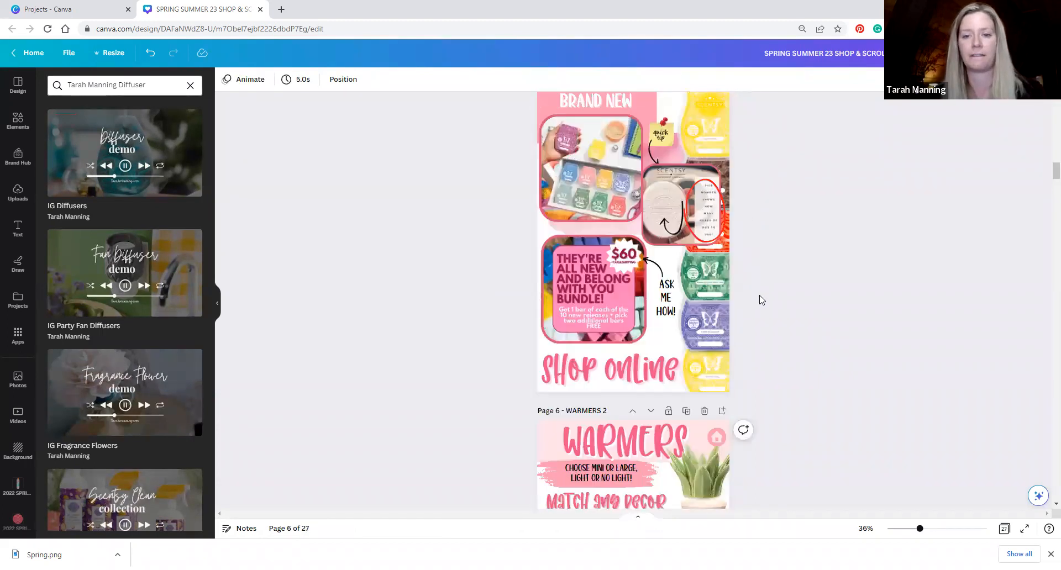
{"action": "scroll", "coordinate": [761, 300], "scroll_direction": "up", "scroll_amount": 5}
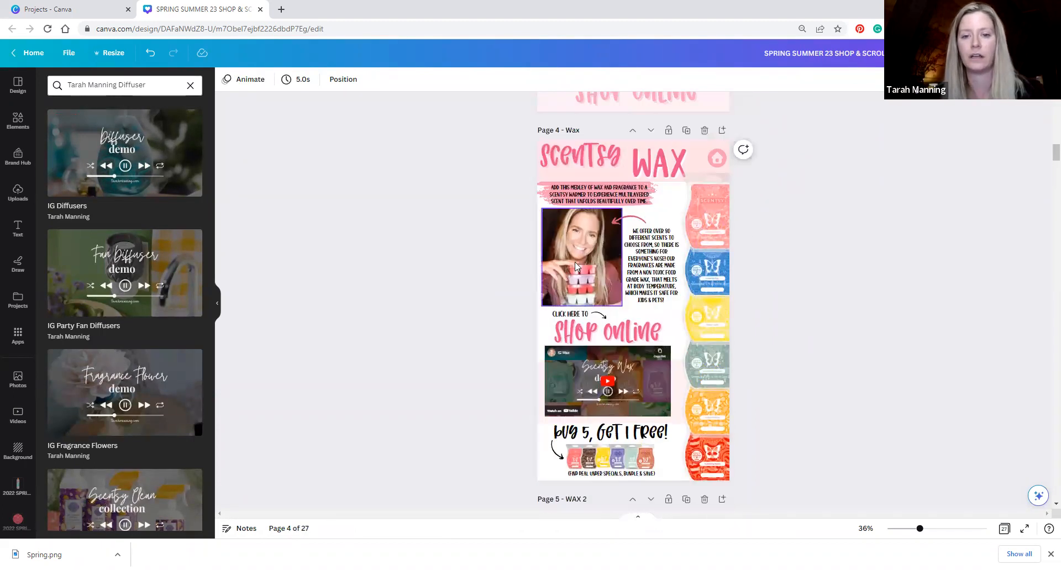
{"action": "scroll", "coordinate": [646, 264], "scroll_direction": "down", "scroll_amount": 2}
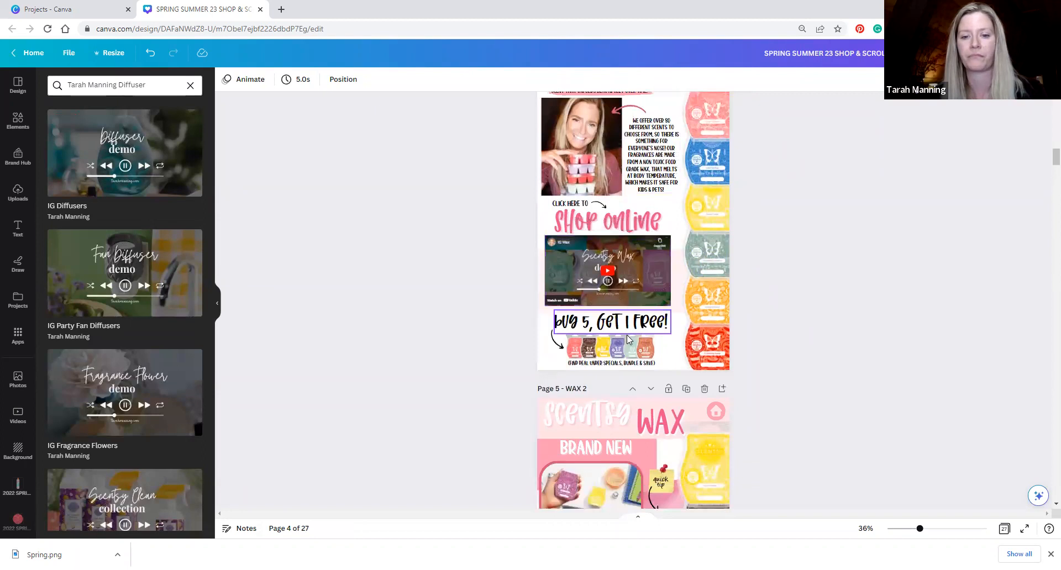
{"action": "left_click", "coordinate": [609, 328]}
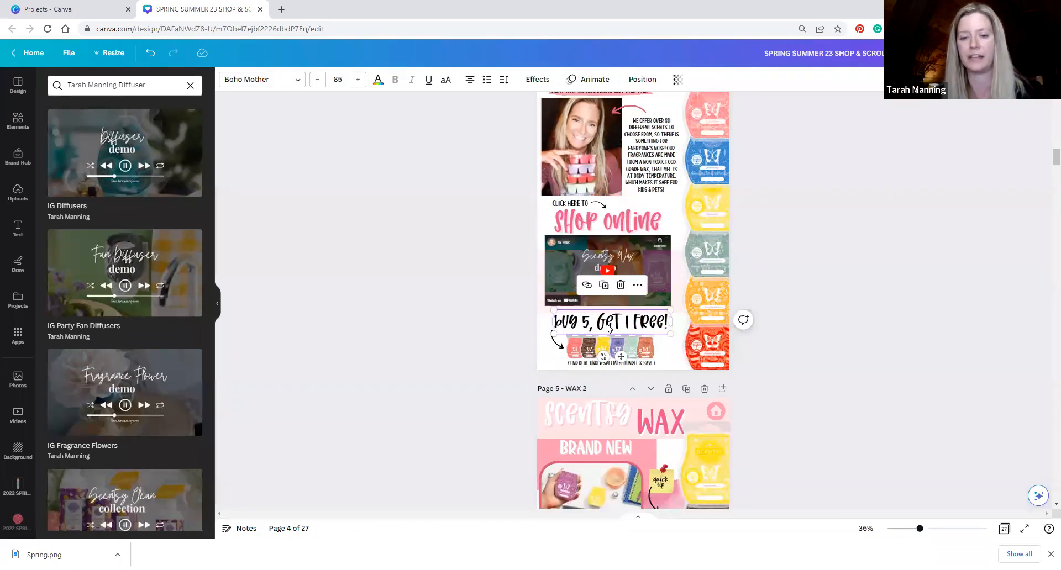
{"action": "scroll", "coordinate": [609, 328], "scroll_direction": "down", "scroll_amount": 1}
{"action": "left_click", "coordinate": [500, 321]}
{"action": "scroll", "coordinate": [502, 321], "scroll_direction": "down", "scroll_amount": 4}
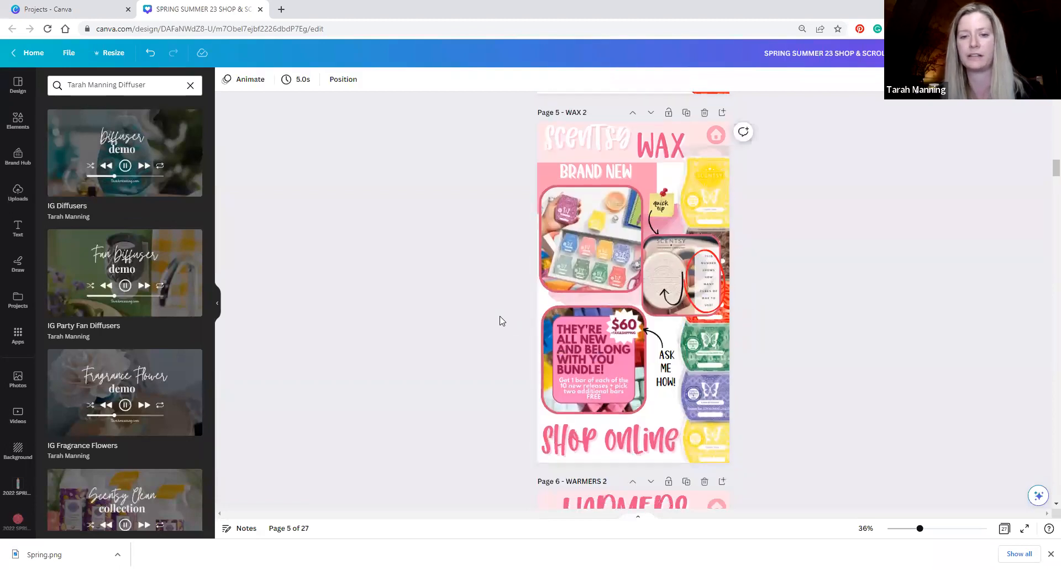
{"action": "scroll", "coordinate": [501, 323], "scroll_direction": "down", "scroll_amount": 8}
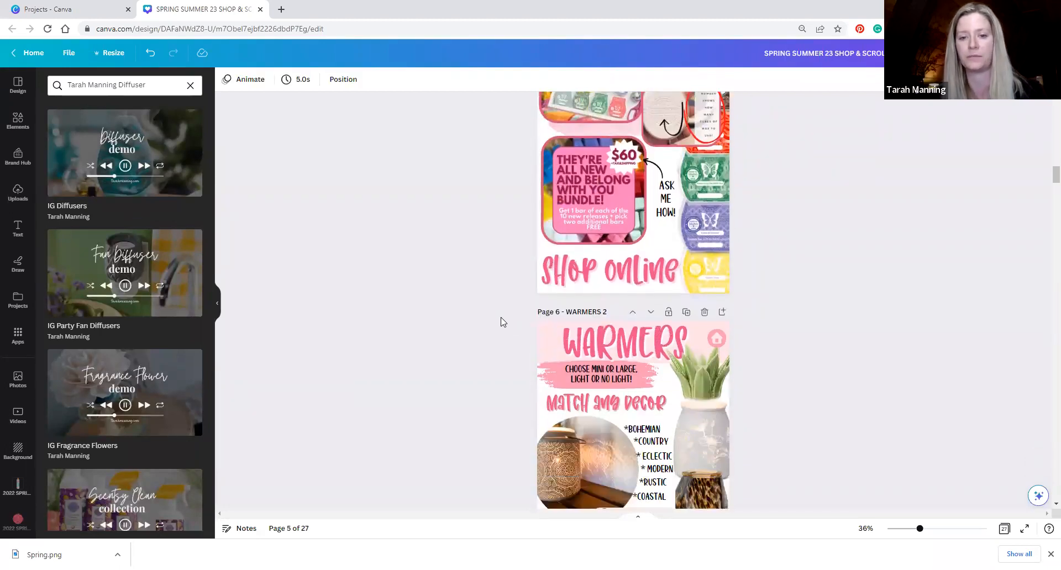
{"action": "scroll", "coordinate": [511, 314], "scroll_direction": "down", "scroll_amount": 3}
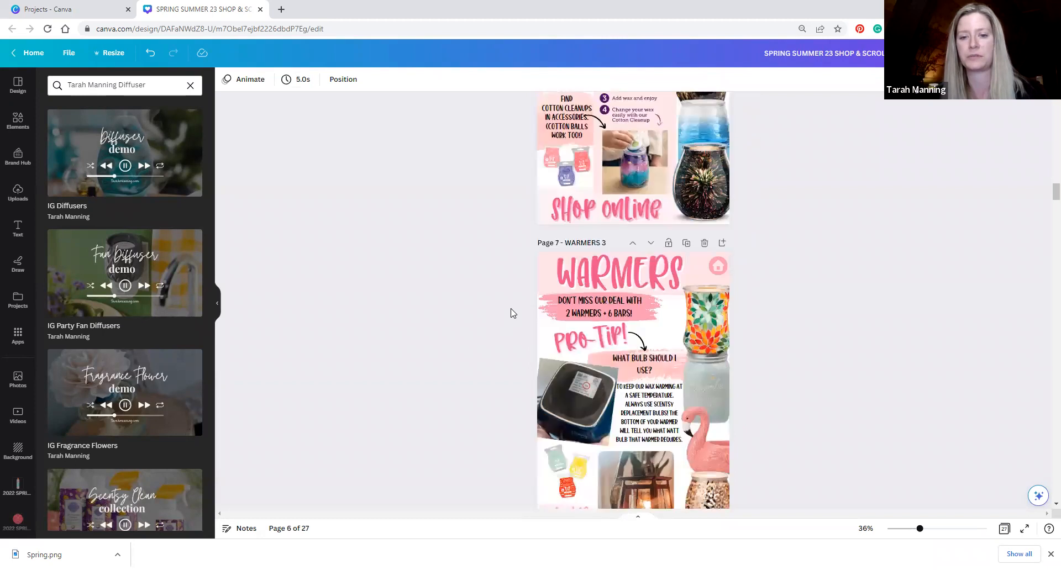
{"action": "scroll", "coordinate": [512, 314], "scroll_direction": "down", "scroll_amount": 6}
{"action": "scroll", "coordinate": [512, 314], "scroll_direction": "down", "scroll_amount": 20}
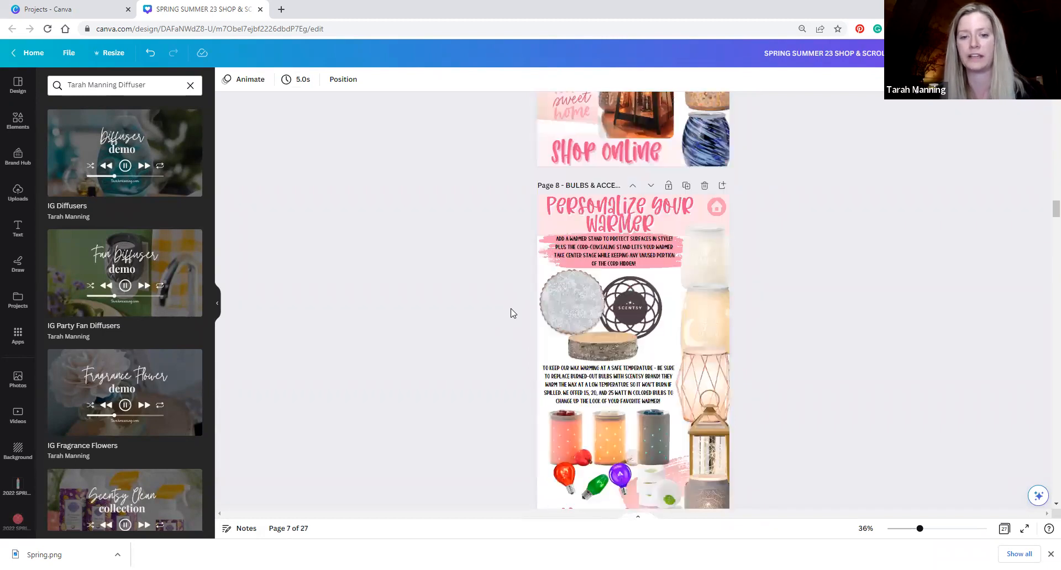
{"action": "scroll", "coordinate": [509, 298], "scroll_direction": "up", "scroll_amount": 6}
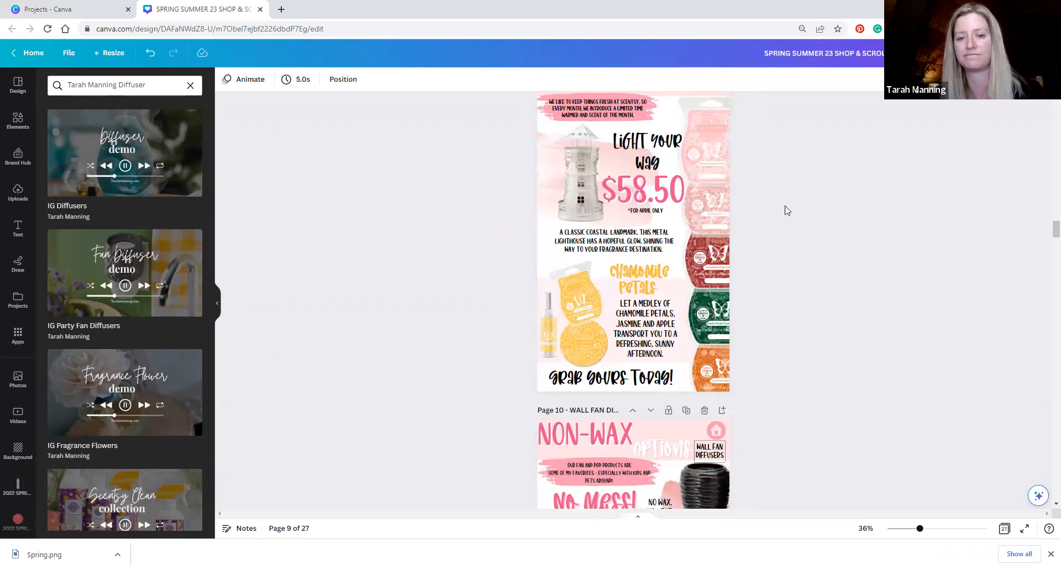
Step: Review the scent and warmer of the month page and the wall fan diffusers page with its embedded video
{"action": "left_click", "coordinate": [547, 260]}
{"action": "scroll", "coordinate": [547, 260], "scroll_direction": "up", "scroll_amount": 1}
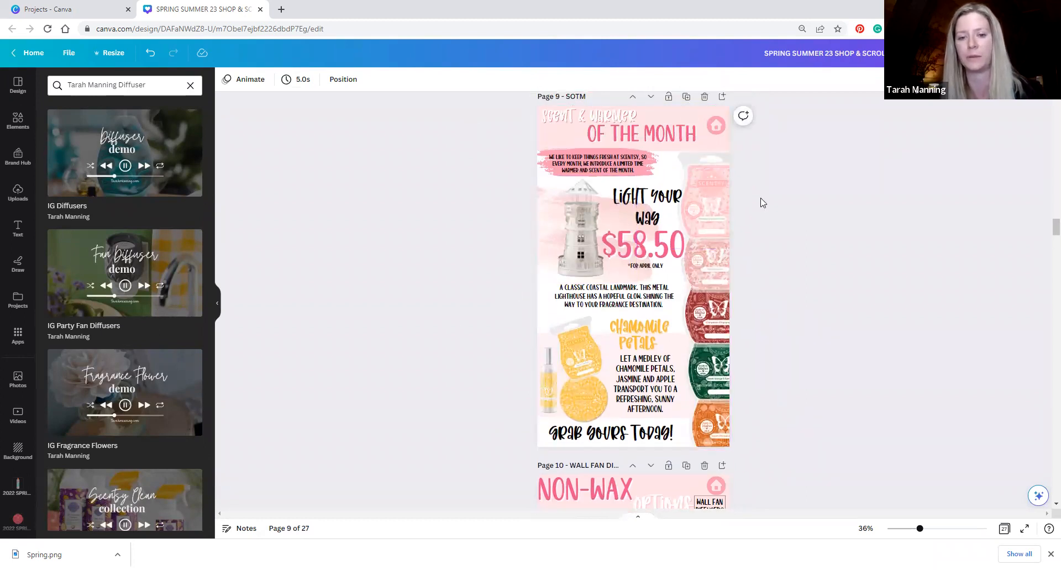
{"action": "scroll", "coordinate": [600, 366], "scroll_direction": "down", "scroll_amount": 6}
{"action": "scroll", "coordinate": [600, 366], "scroll_direction": "down", "scroll_amount": 2}
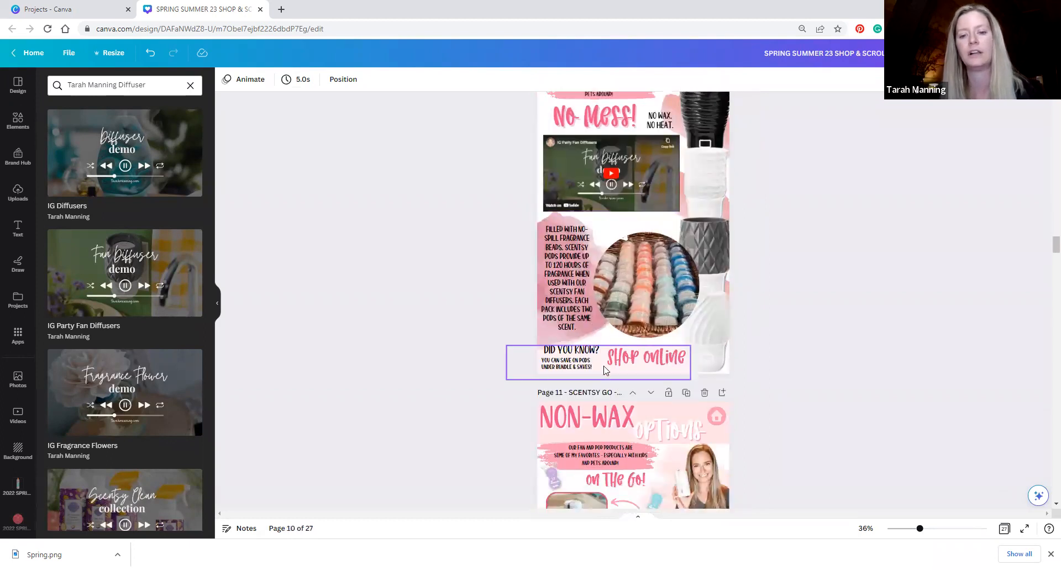
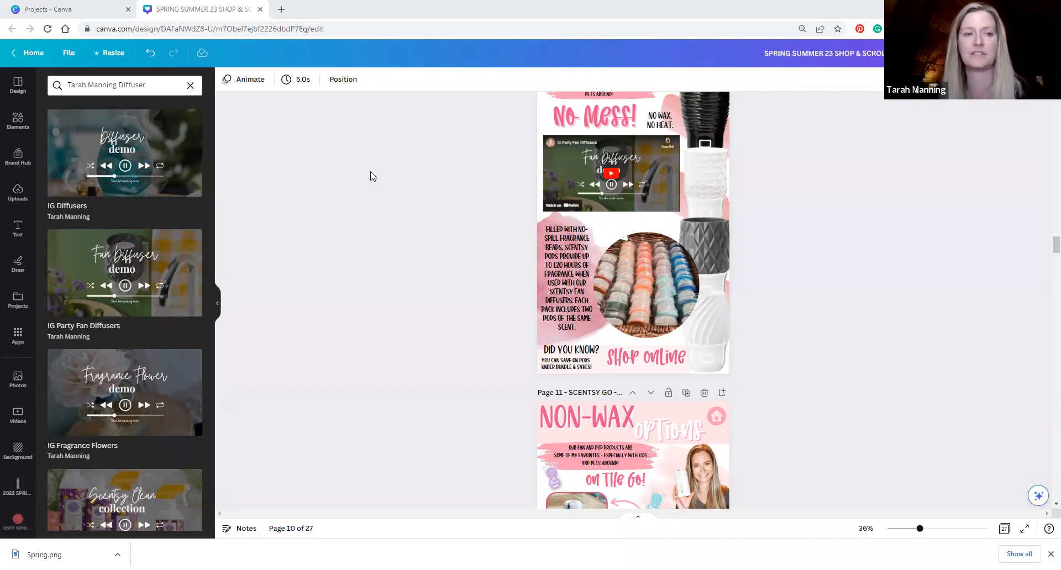
Step: Return to the Canva home page and create a new blank Instagram Post (Square) design
{"action": "left_click", "coordinate": [67, 8]}
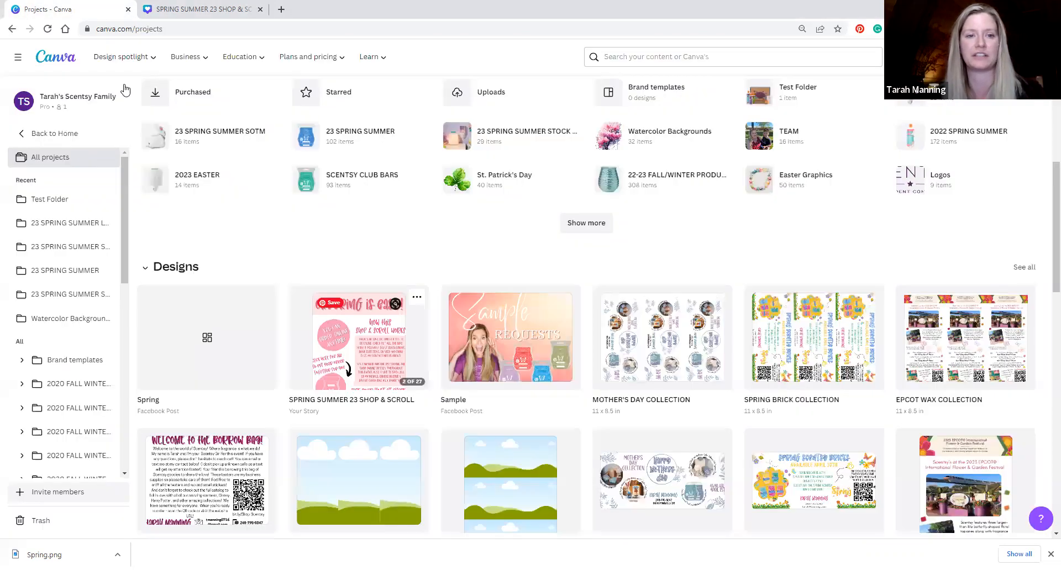
{"action": "scroll", "coordinate": [425, 253], "scroll_direction": "up", "scroll_amount": 5}
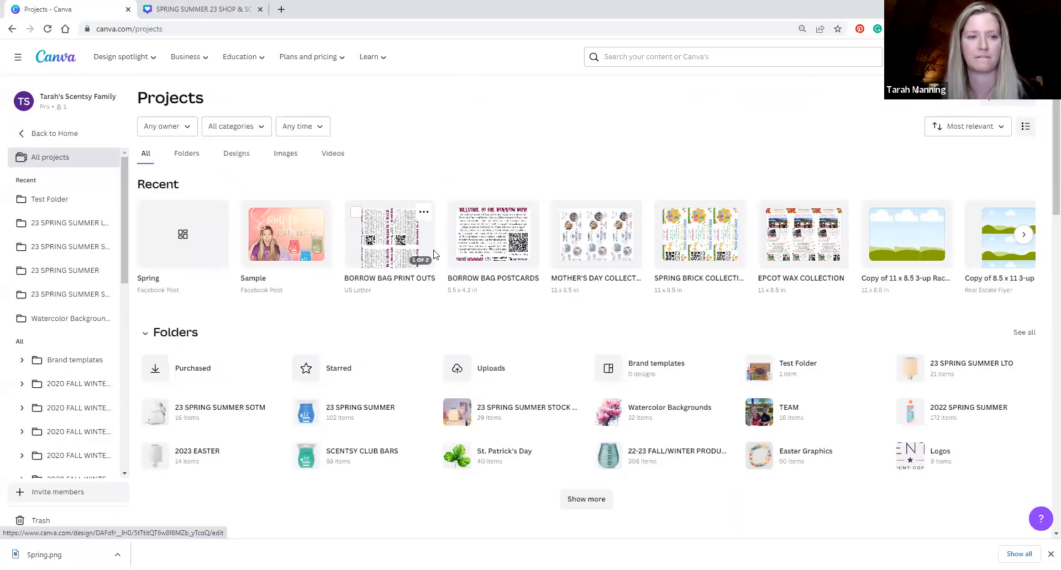
{"action": "left_click", "coordinate": [56, 58]}
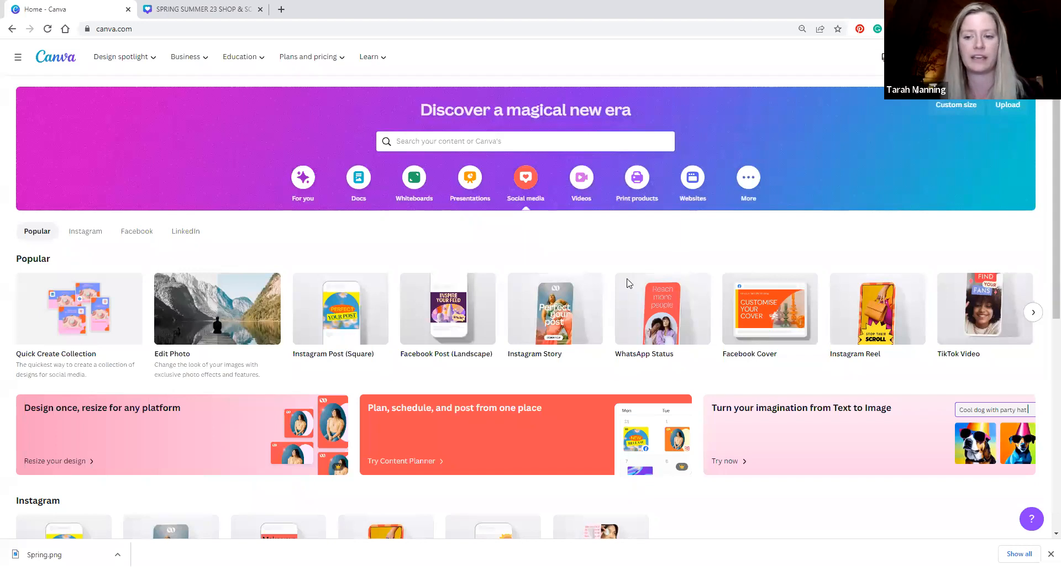
{"action": "left_click", "coordinate": [368, 313]}
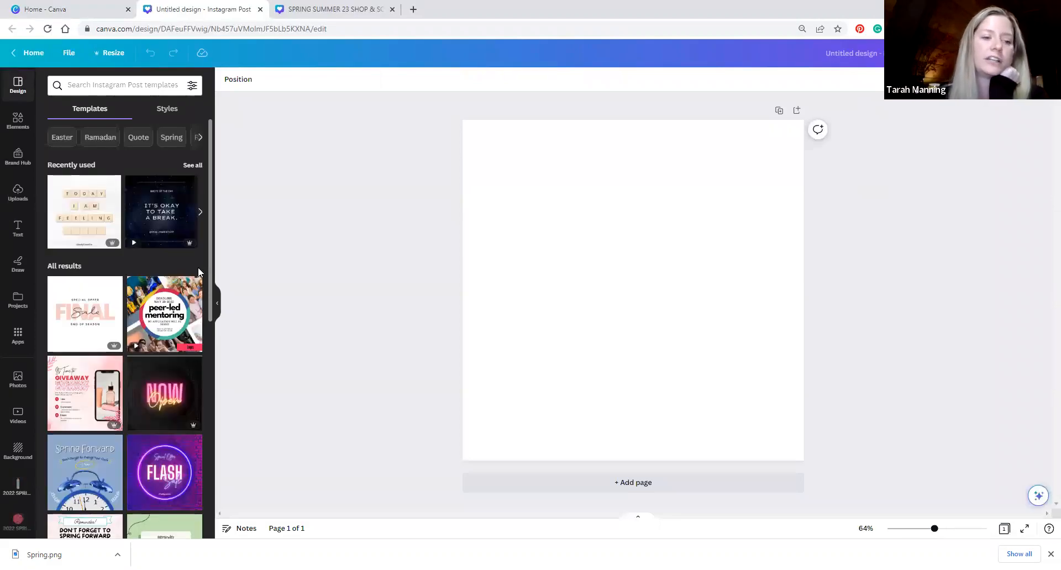
Step: Browse the Instagram Post templates and apply the orange and blue gradient "Never Stop." template to the blank page
{"action": "scroll", "coordinate": [182, 274], "scroll_direction": "down", "scroll_amount": 5}
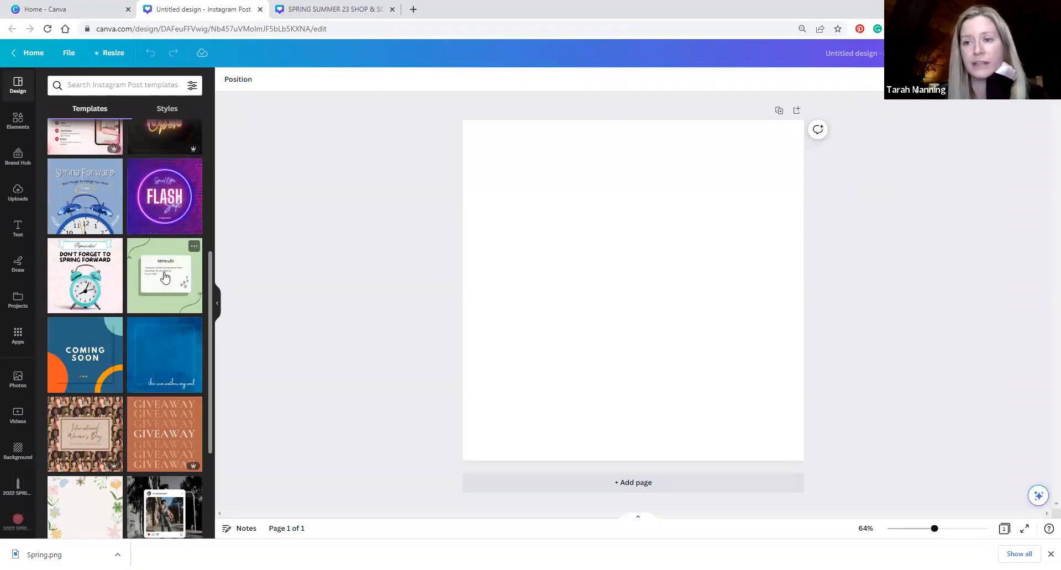
{"action": "scroll", "coordinate": [163, 276], "scroll_direction": "down", "scroll_amount": 8}
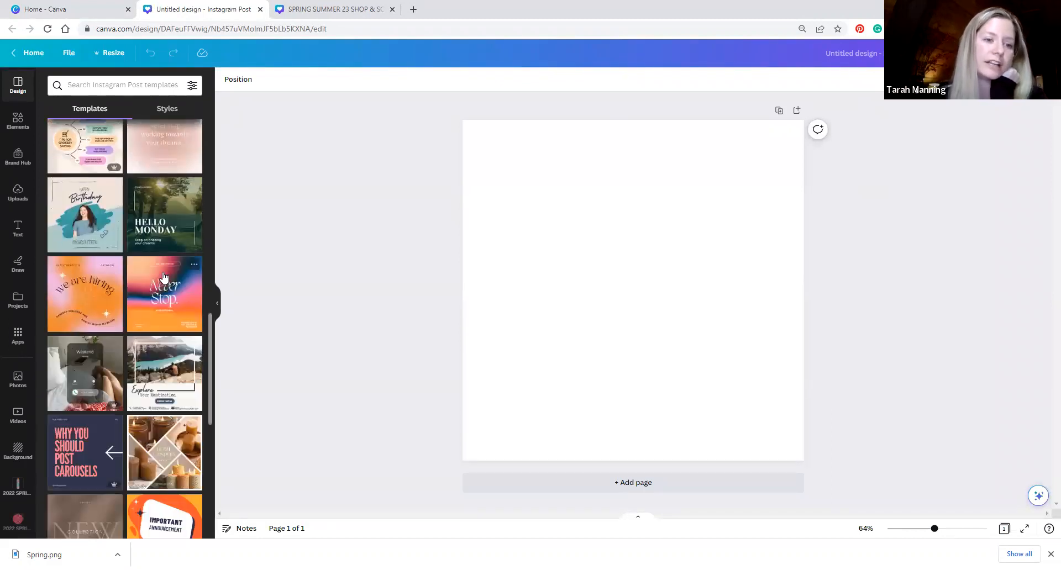
{"action": "scroll", "coordinate": [164, 277], "scroll_direction": "down", "scroll_amount": 2}
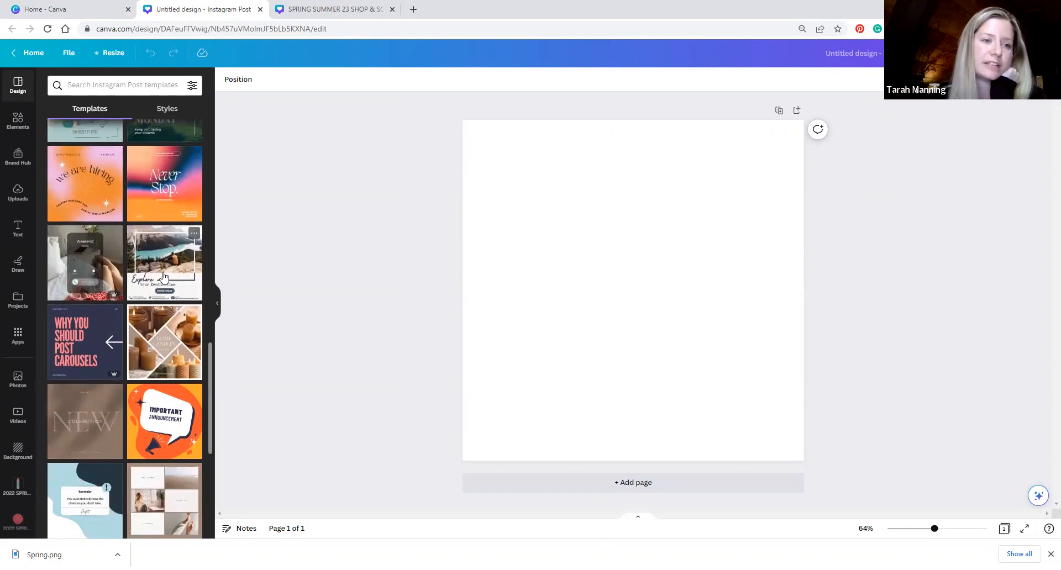
{"action": "left_click", "coordinate": [140, 200]}
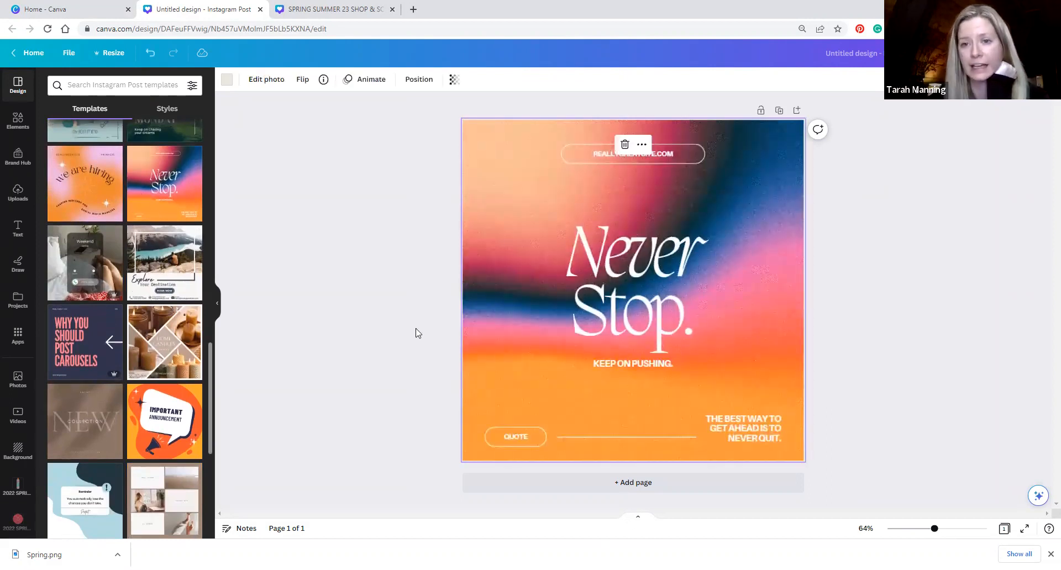
Step: Replace the "Never Stop." heading with "Flash Sale"
{"action": "double_click", "coordinate": [643, 287]}
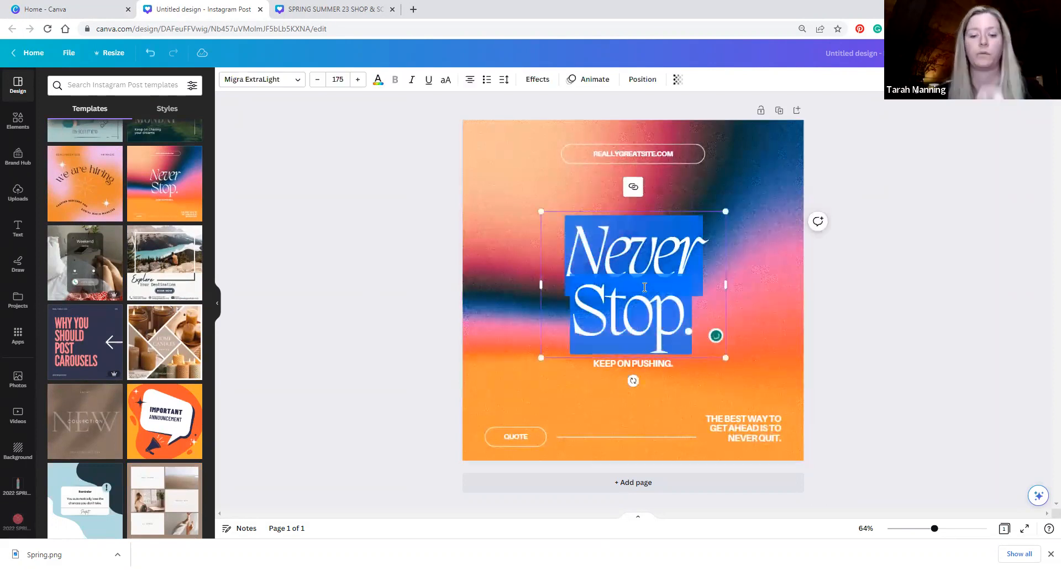
{"action": "type", "text": "Flash Sale"}
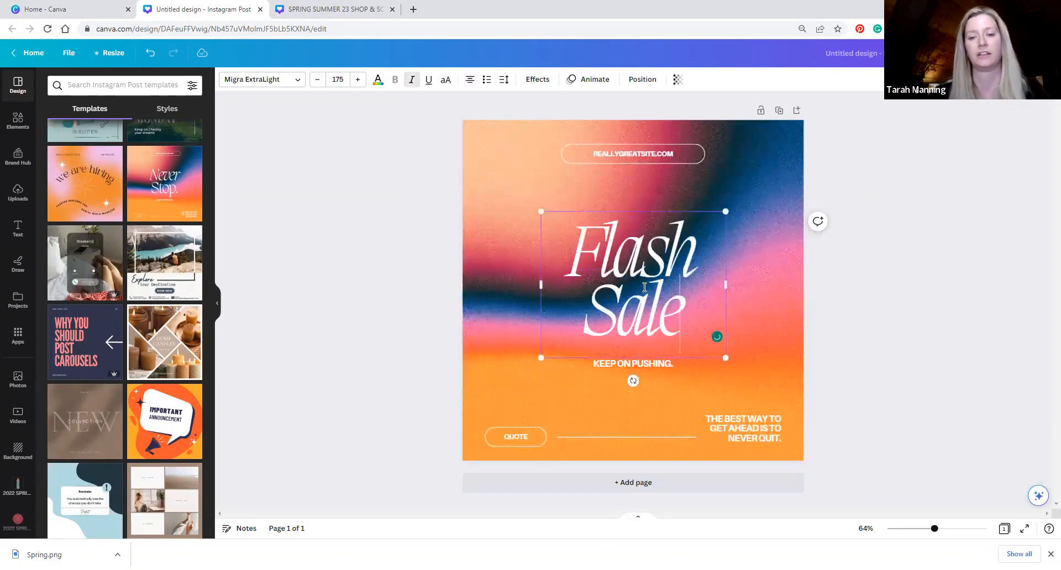
{"action": "left_click", "coordinate": [838, 164]}
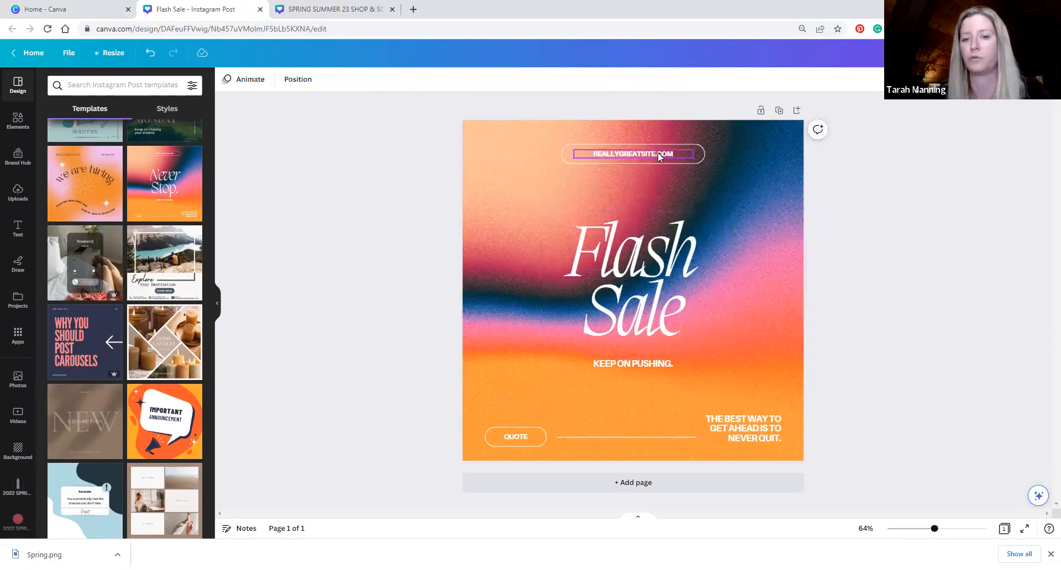
Step: Replace the placeholder web address with the presenter's own website and the line under the heading with "while supplies last!"
{"action": "double_click", "coordinate": [659, 154]}
{"action": "type", "text": "tarahmanning.com"}
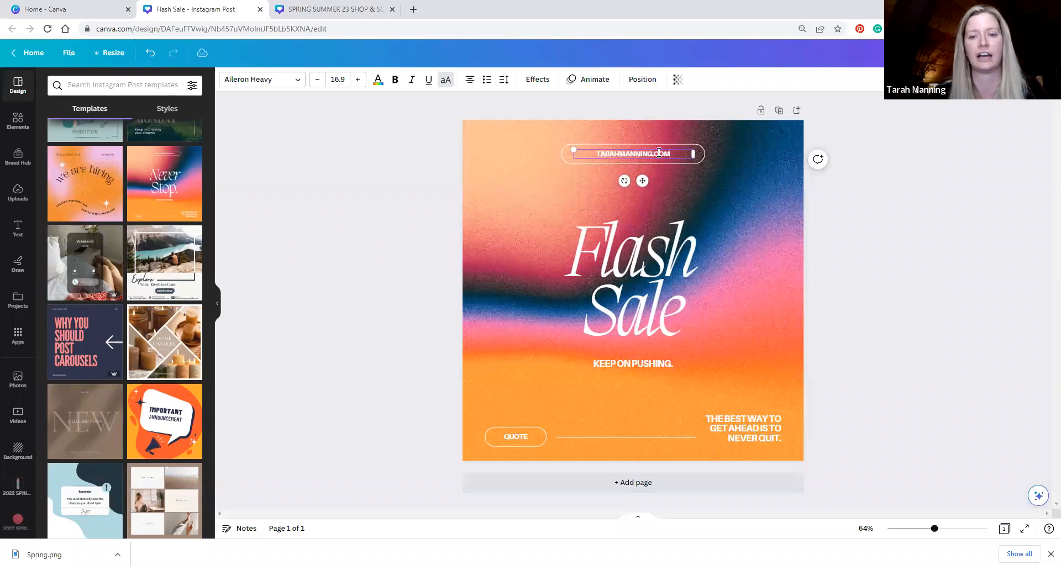
{"action": "double_click", "coordinate": [625, 366]}
{"action": "type", "text": "while supplies last!"}
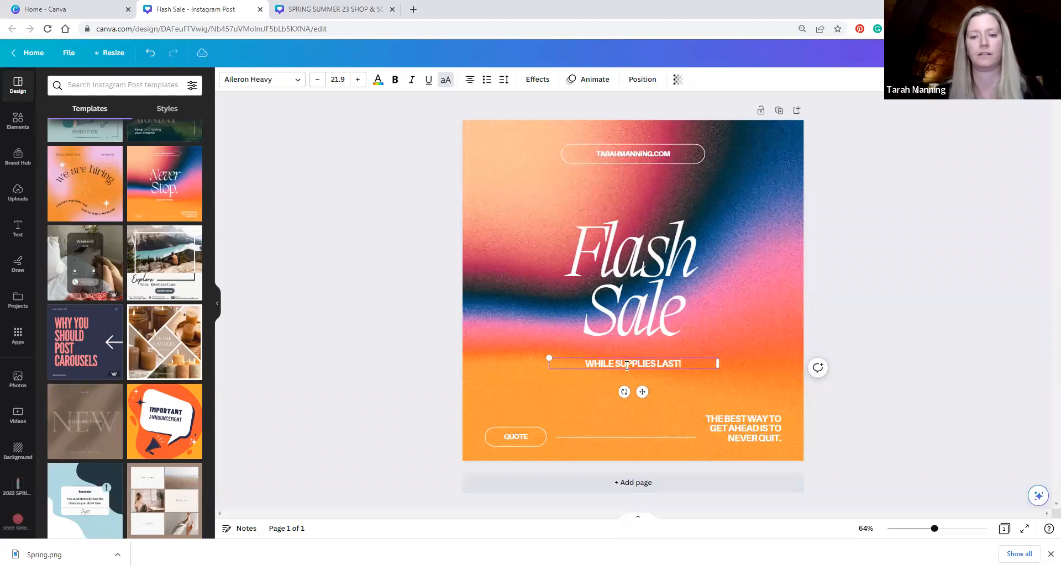
Step: Delete the Quote badge, the line and the closing sentence along the bottom of the page
{"action": "left_click", "coordinate": [471, 344]}
{"action": "left_click_drag", "start_coordinate": [464, 413], "coordinate": [852, 454]}
{"action": "key", "text": "Delete"}
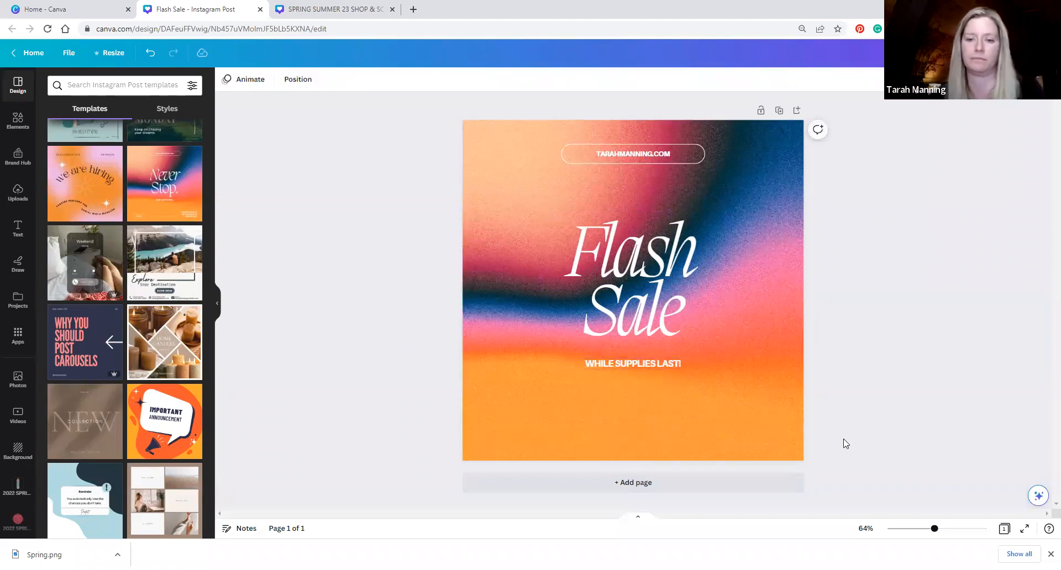
Step: Enlarge the Flash Sale heading and its tagline together and reposition them around the middle of the page
{"action": "left_click_drag", "start_coordinate": [742, 418], "coordinate": [510, 186]}
{"action": "left_click_drag", "start_coordinate": [725, 370], "coordinate": [813, 443]}
{"action": "left_click_drag", "start_coordinate": [700, 351], "coordinate": [667, 322]}
Step: Try to align the heading and tagline by their middles, and undo the alignment
{"action": "left_click", "coordinate": [642, 79]}
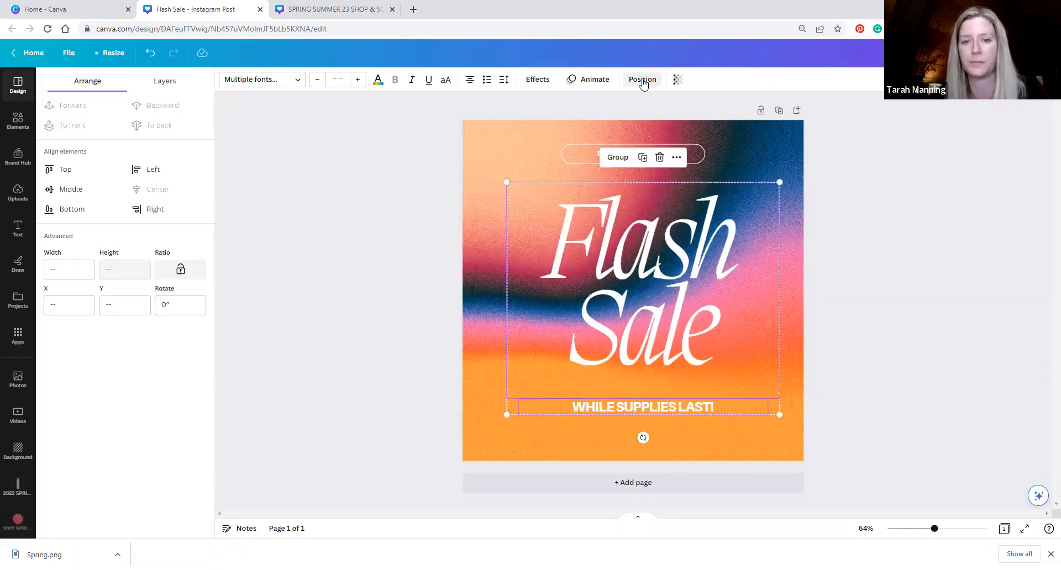
{"action": "left_click", "coordinate": [59, 189]}
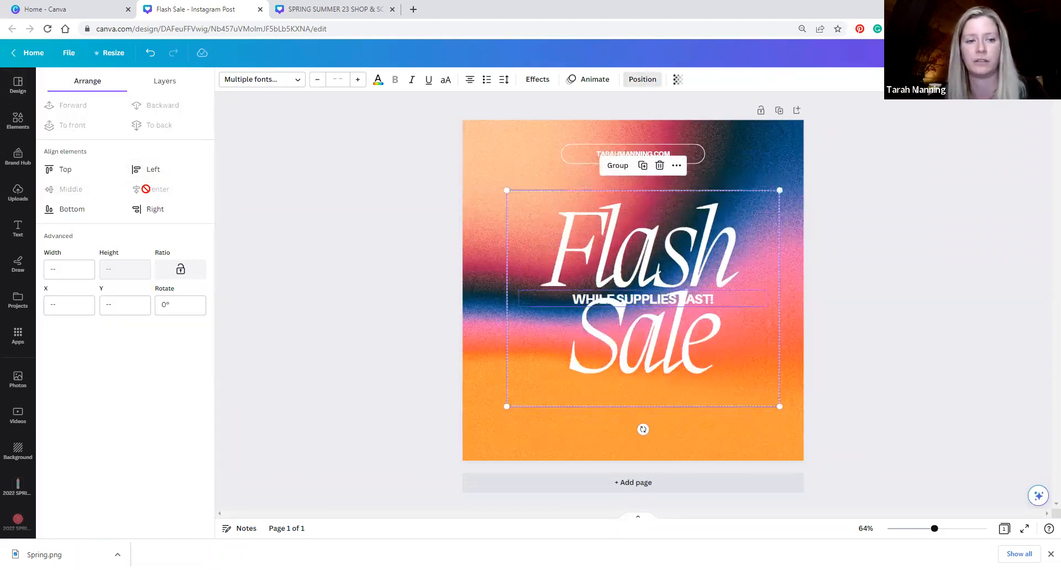
{"action": "key", "text": "ctrl+z"}
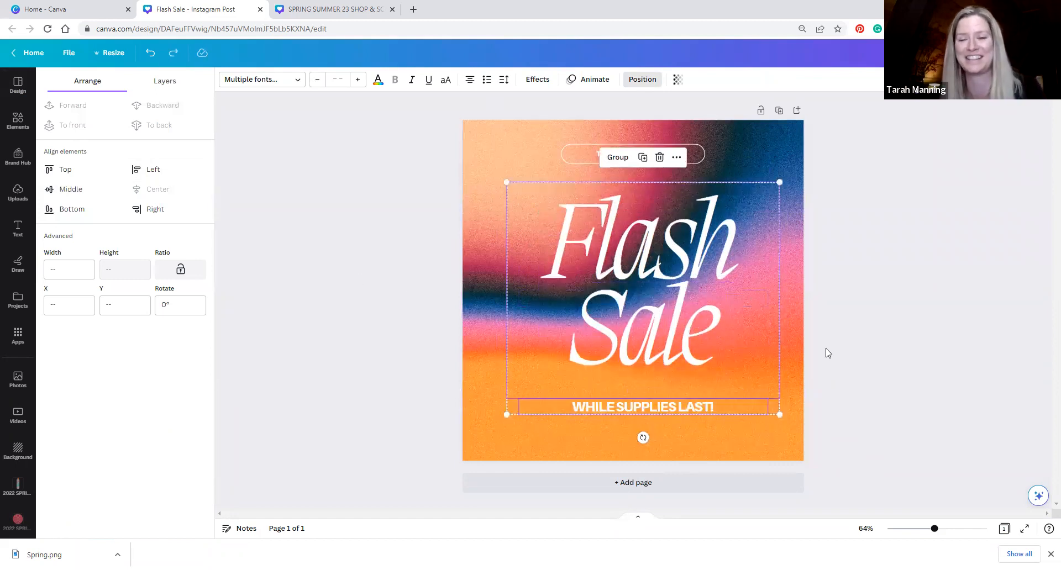
Step: Group the Flash Sale heading with its tagline and centre the group on the page horizontally and vertically
{"action": "left_click_drag", "start_coordinate": [822, 442], "coordinate": [410, 204]}
{"action": "left_click_drag", "start_coordinate": [576, 289], "coordinate": [616, 305]}
{"action": "left_click_drag", "start_coordinate": [631, 297], "coordinate": [624, 285]}
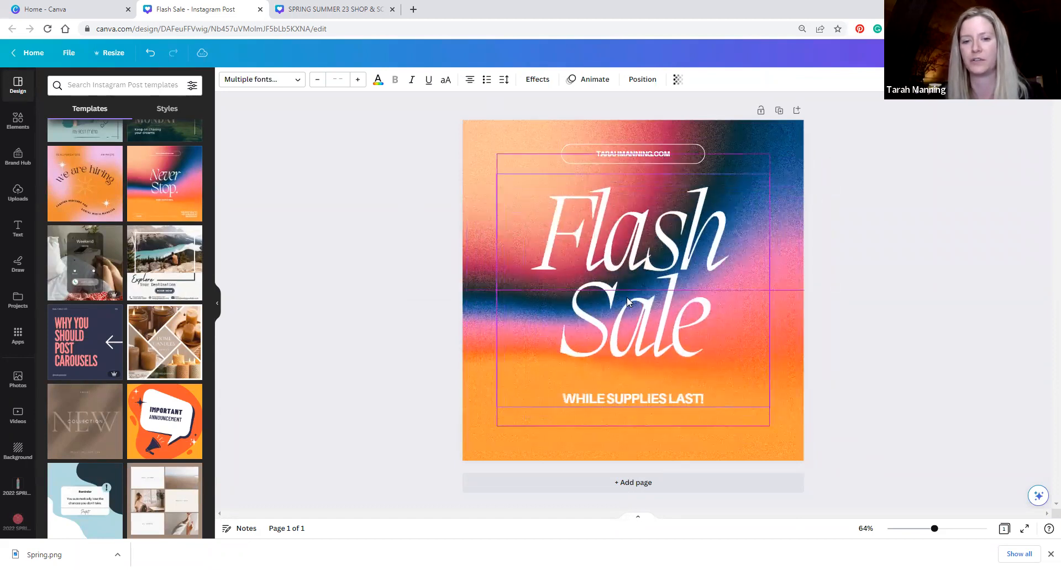
{"action": "left_click_drag", "start_coordinate": [591, 323], "coordinate": [569, 293]}
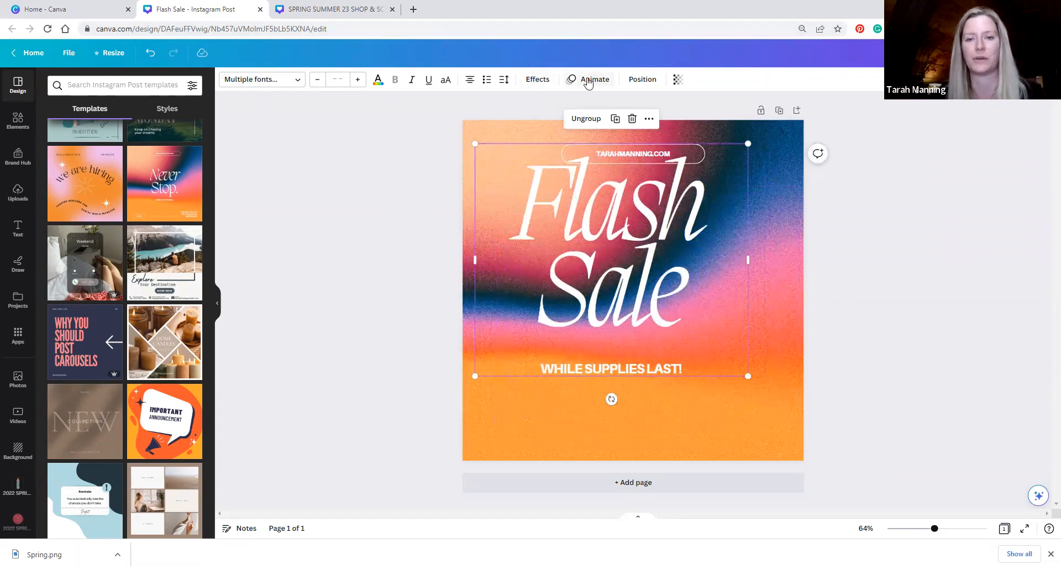
{"action": "left_click", "coordinate": [636, 79]}
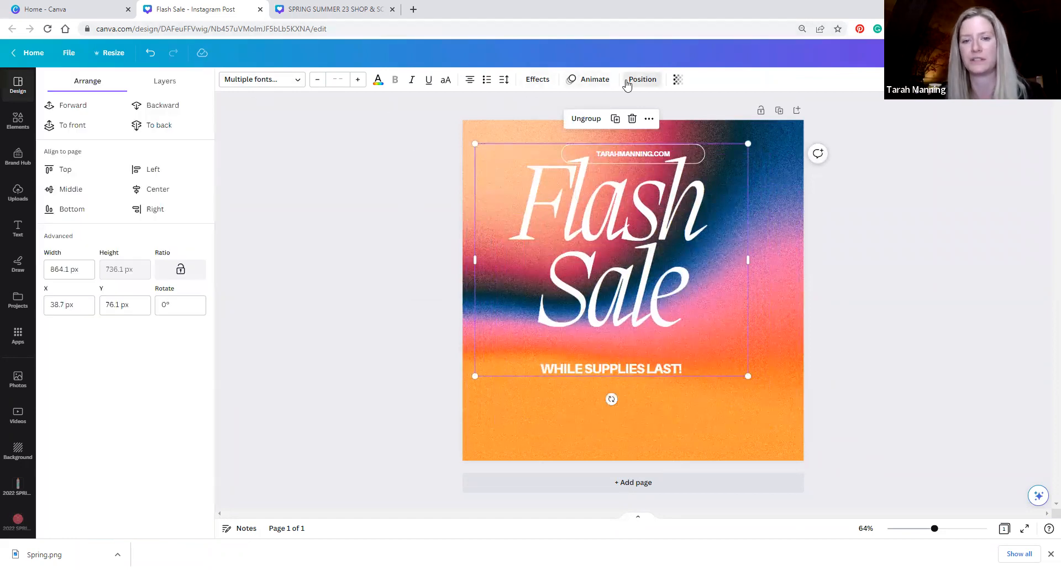
{"action": "left_click", "coordinate": [68, 191]}
{"action": "left_click", "coordinate": [160, 193]}
{"action": "left_click", "coordinate": [321, 211]}
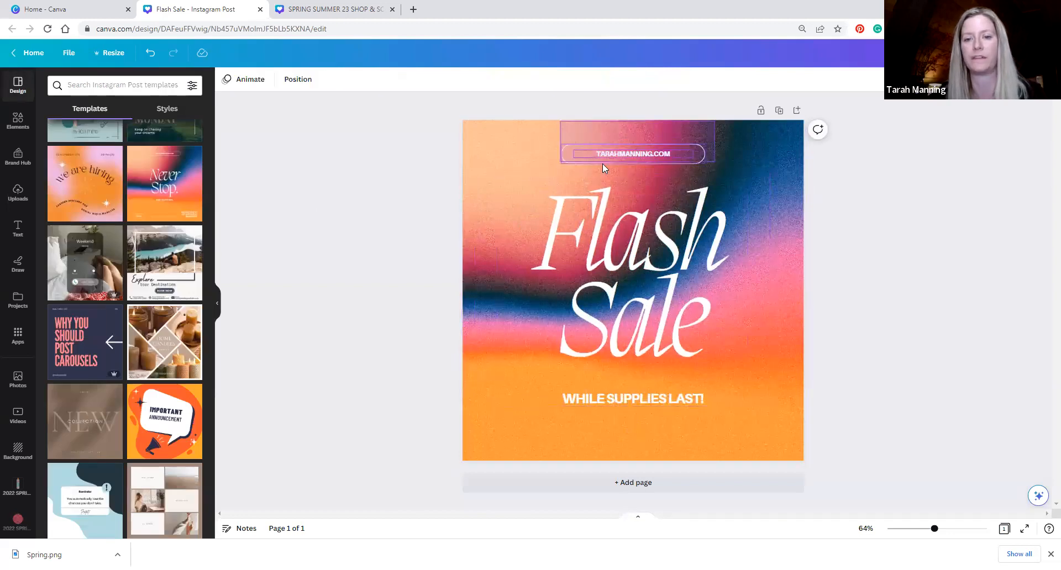
Step: Move the website badge beneath the tagline and enlarge the grouped heading and tagline to nearly the page's width
{"action": "left_click_drag", "start_coordinate": [620, 153], "coordinate": [638, 429]}
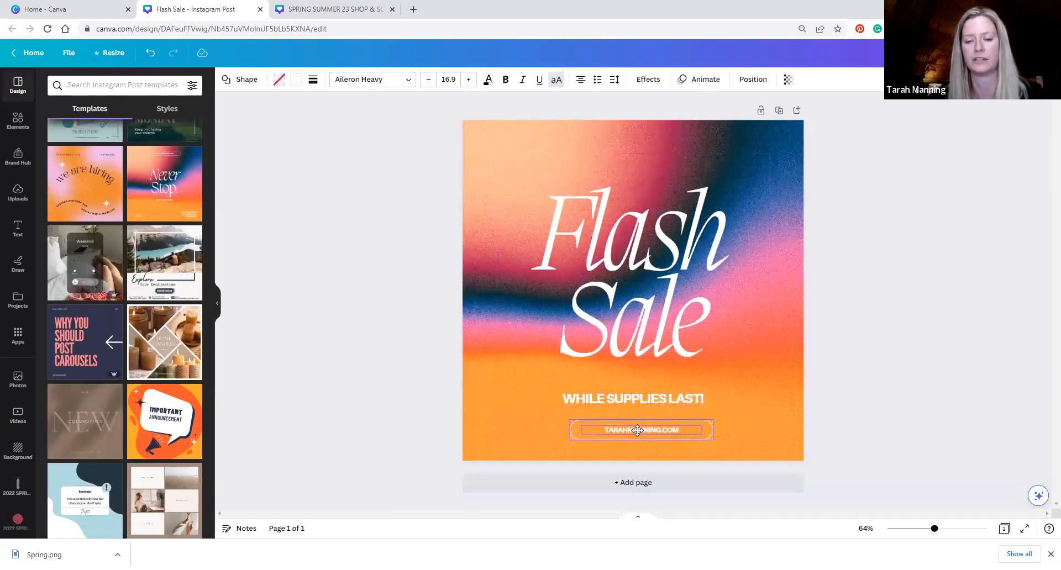
{"action": "left_click", "coordinate": [285, 258]}
{"action": "left_click_drag", "start_coordinate": [532, 272], "coordinate": [526, 242]}
{"action": "left_click_drag", "start_coordinate": [765, 377], "coordinate": [799, 407]}
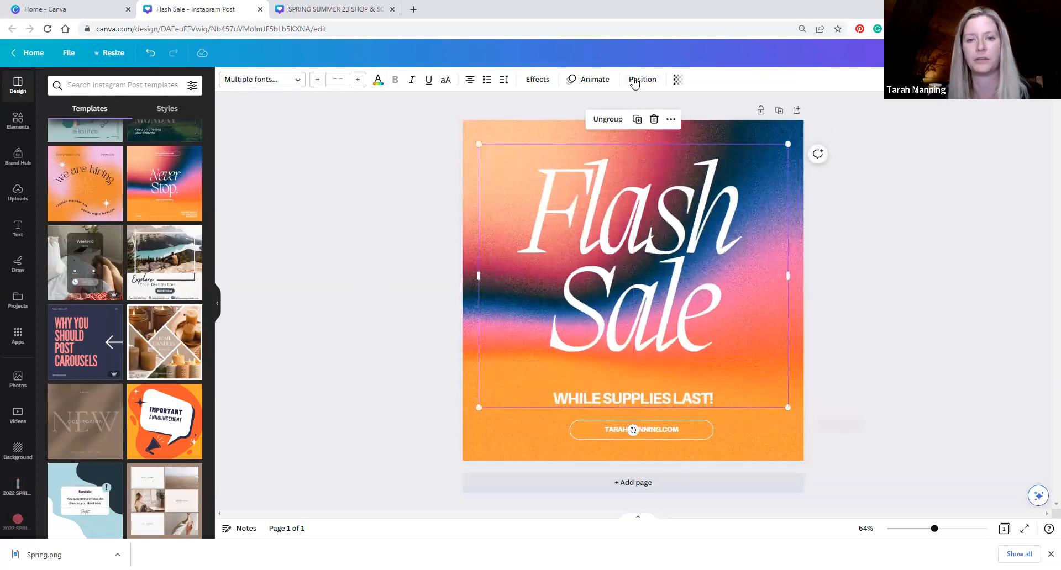
Step: Align the enlarged heading and tagline group to the vertical middle of the page
{"action": "left_click", "coordinate": [635, 82]}
{"action": "left_click", "coordinate": [76, 192]}
{"action": "left_click", "coordinate": [346, 265]}
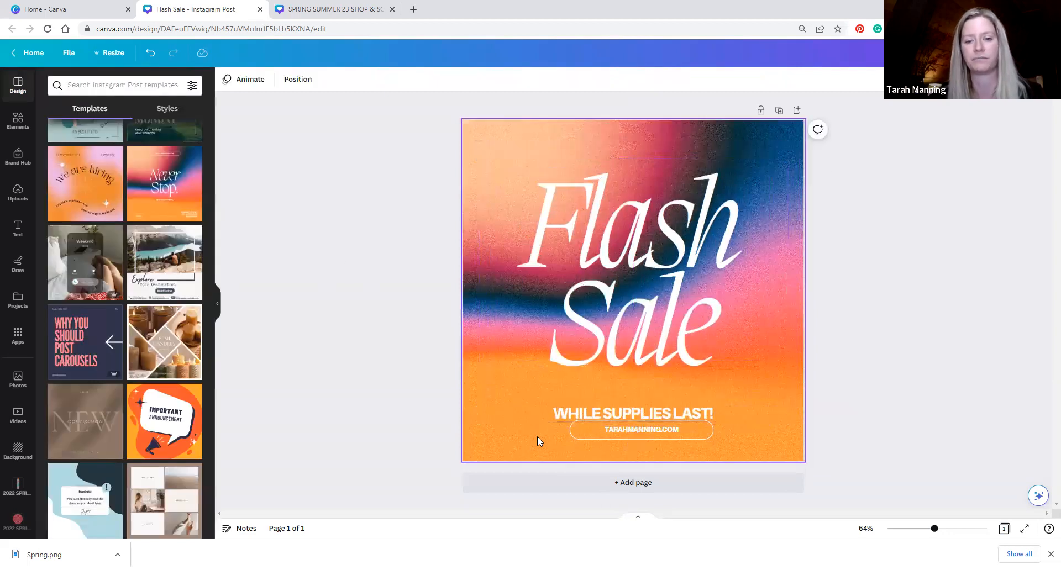
Step: Move the website badge slightly down so that it sits clear of the "While supplies last!" tagline
{"action": "left_click_drag", "start_coordinate": [596, 431], "coordinate": [596, 437]}
{"action": "key", "text": "ctrl+z"}
{"action": "left_click_drag", "start_coordinate": [734, 442], "coordinate": [629, 438]}
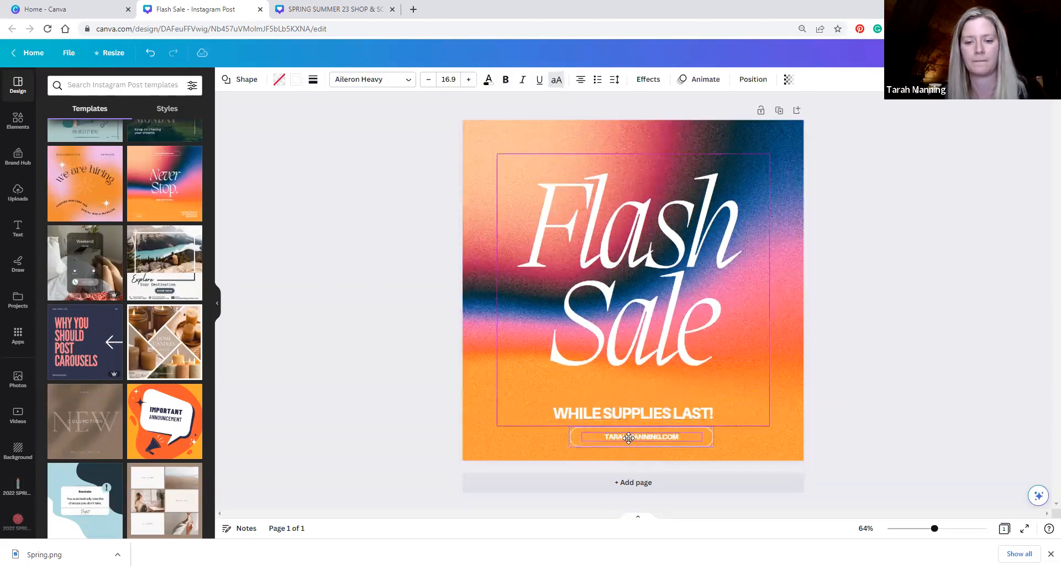
{"action": "left_click", "coordinate": [402, 305]}
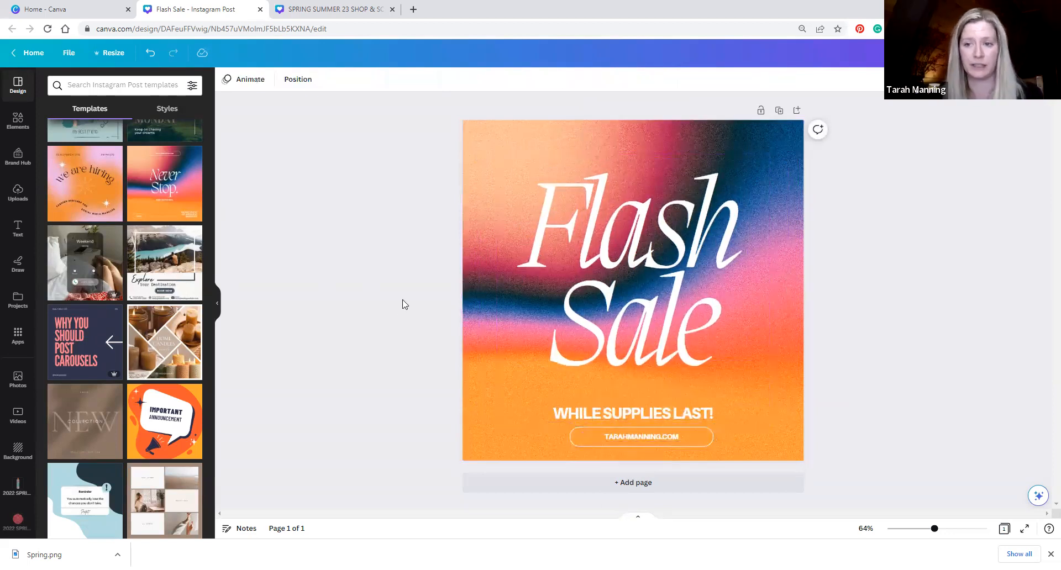
Step: Try Open Sauce and Atmosphere on the Flash Sale heading, and set it in the Beardsons Normal font
{"action": "left_click", "coordinate": [632, 256]}
{"action": "left_click", "coordinate": [252, 80]}
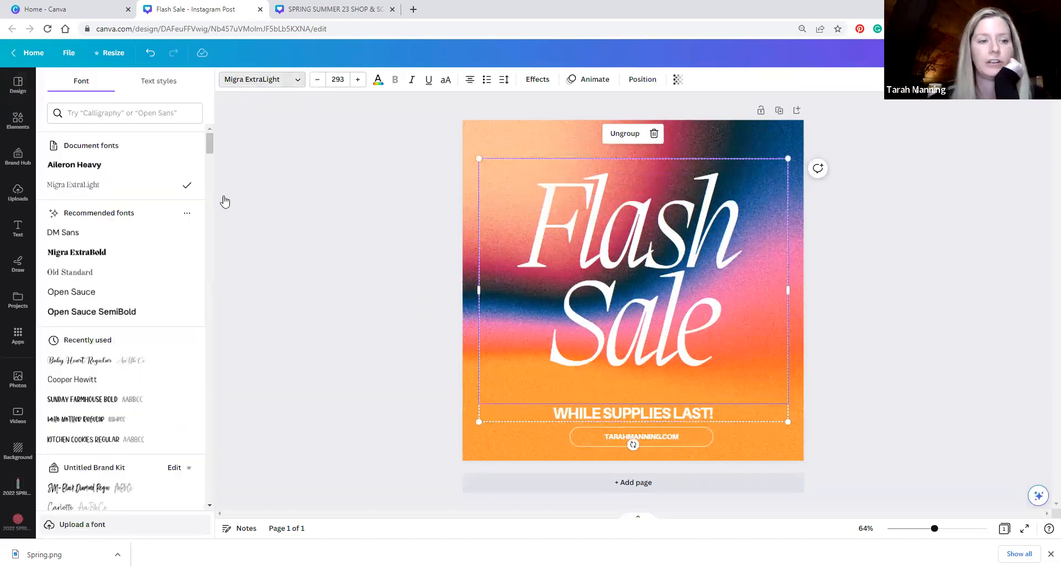
{"action": "left_click", "coordinate": [117, 293]}
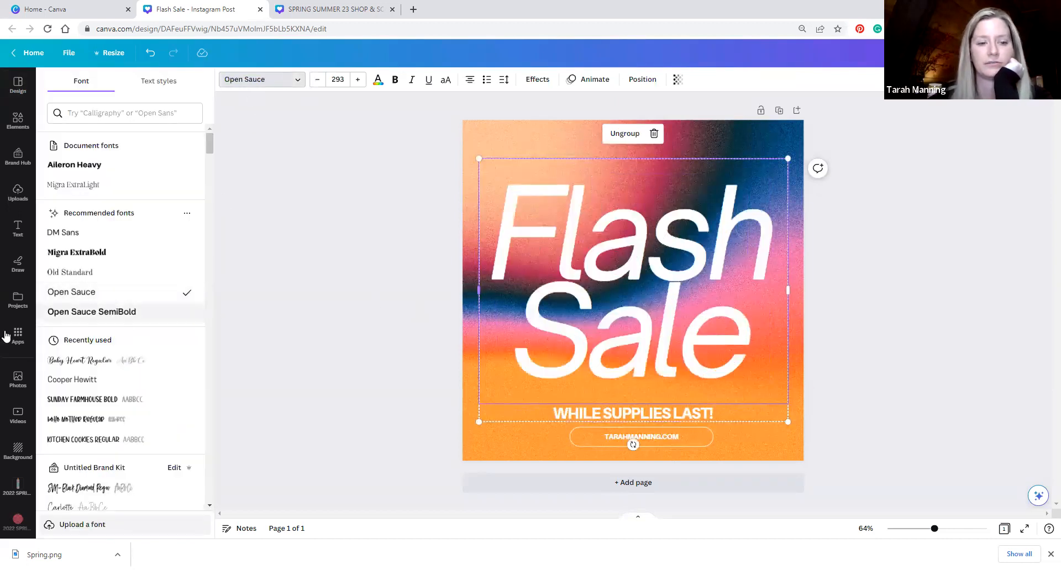
{"action": "scroll", "coordinate": [111, 315], "scroll_direction": "down", "scroll_amount": 10}
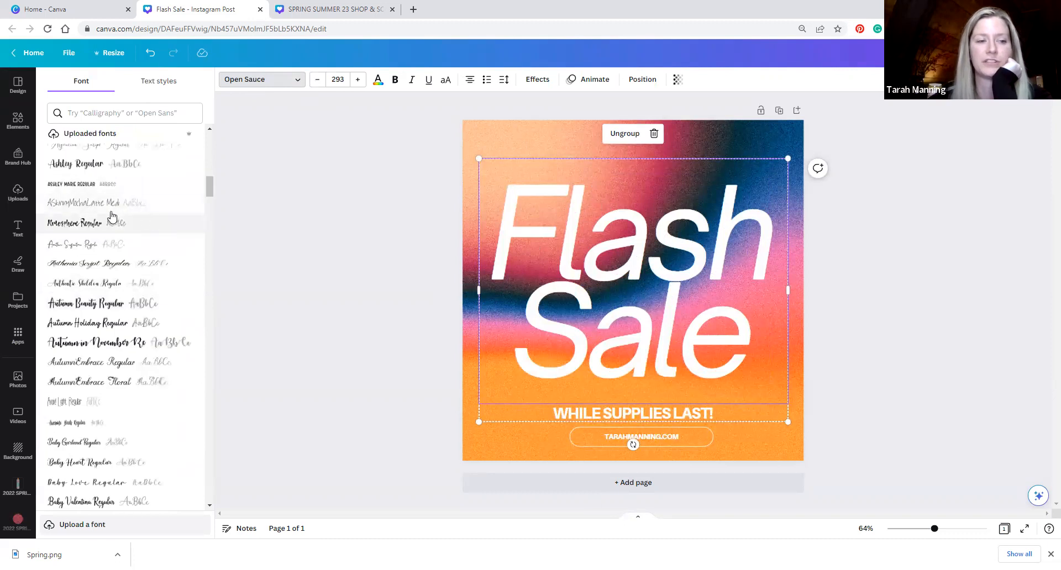
{"action": "left_click", "coordinate": [111, 224]}
{"action": "scroll", "coordinate": [113, 239], "scroll_direction": "down", "scroll_amount": 5}
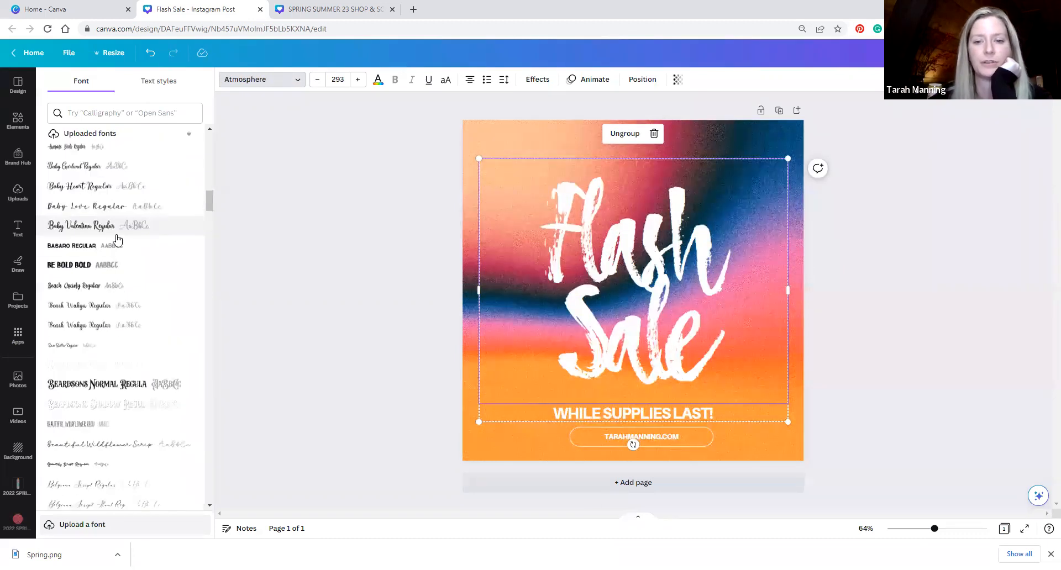
{"action": "left_click", "coordinate": [123, 385]}
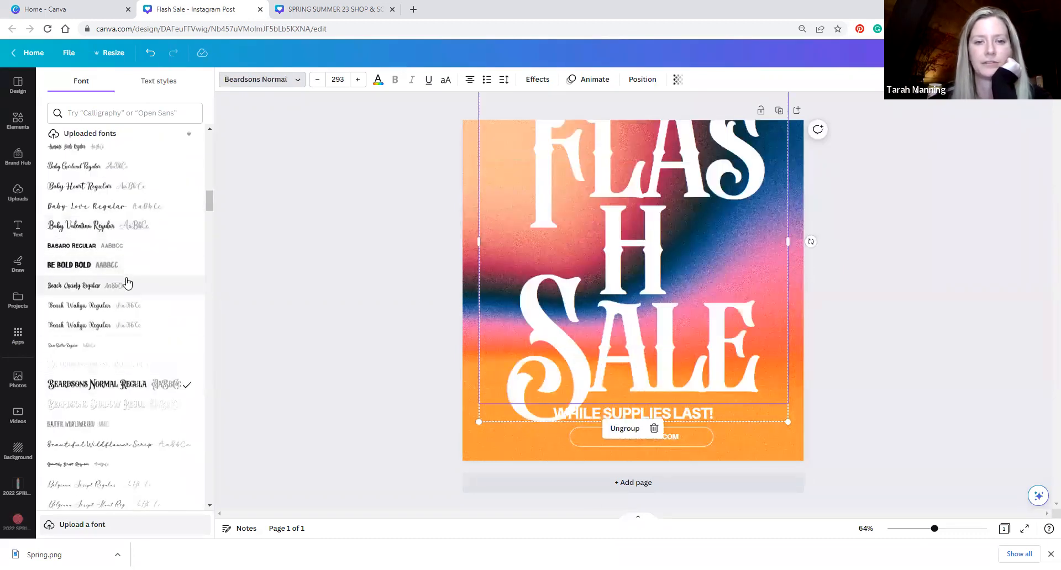
Step: Reduce the Flash Sale heading's font size to 270 and move the heading and tagline group up, clear of the website badge
{"action": "left_click", "coordinate": [313, 82]}
{"action": "left_click", "coordinate": [313, 82]}
{"action": "left_click", "coordinate": [313, 82]}
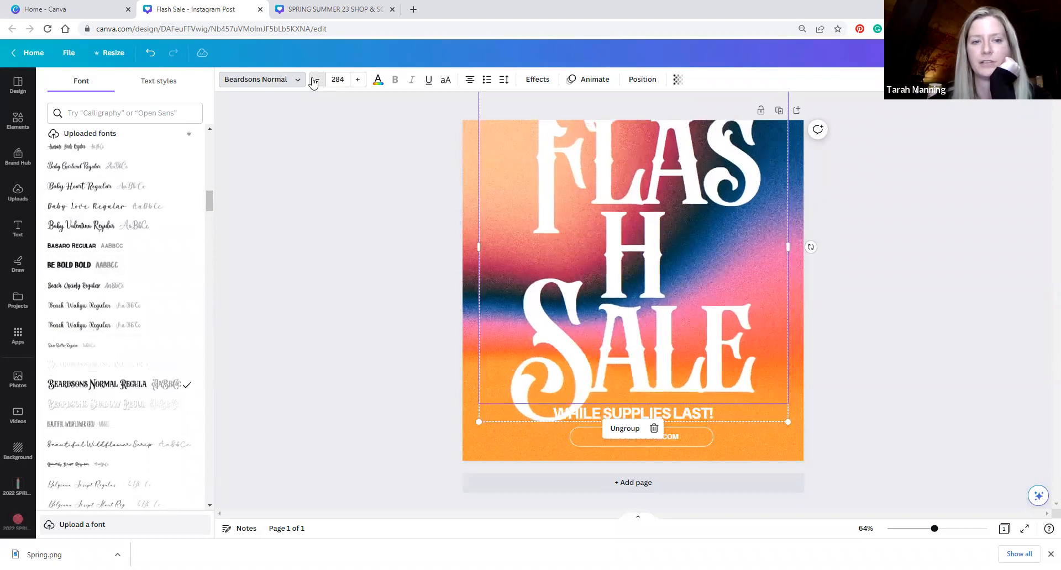
{"action": "left_click", "coordinate": [314, 82]}
{"action": "left_click", "coordinate": [313, 82]}
{"action": "left_click_drag", "start_coordinate": [593, 258], "coordinate": [592, 241]}
{"action": "left_click", "coordinate": [311, 347]}
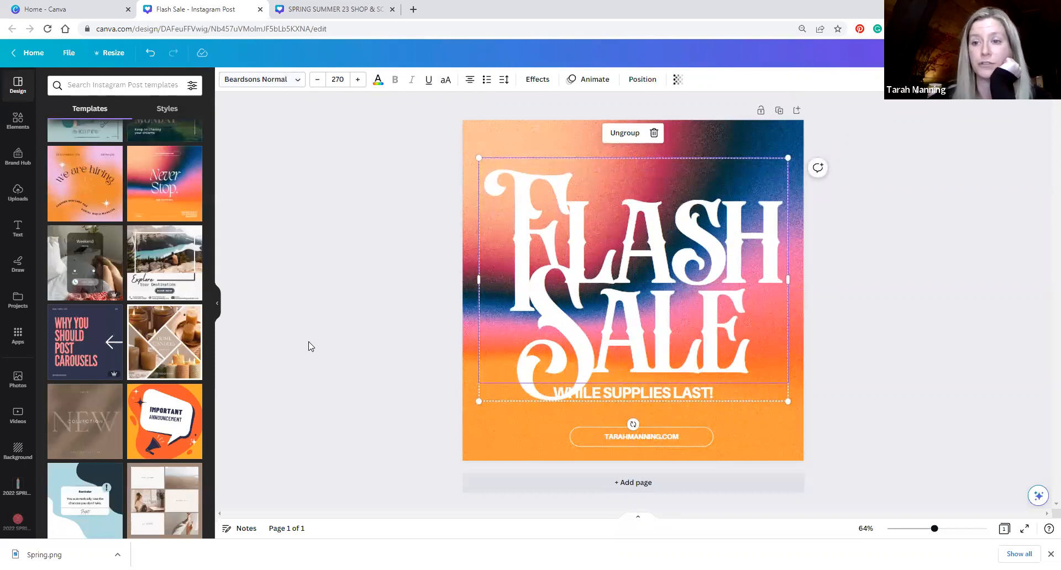
Step: Return to the home page and create a blank Animated Instagram Post from the Instagram design types
{"action": "left_click", "coordinate": [81, 5]}
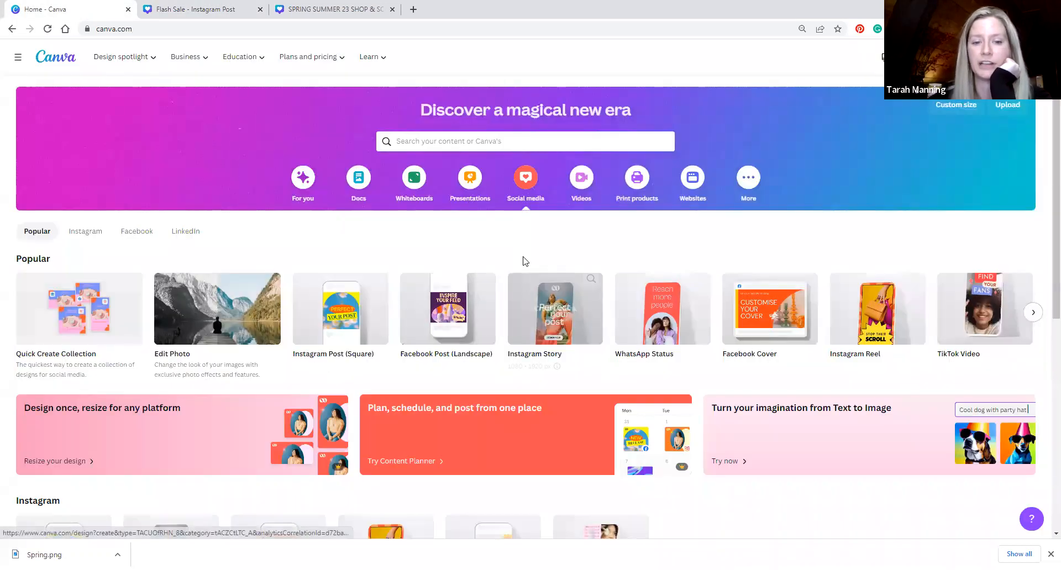
{"action": "scroll", "coordinate": [526, 261], "scroll_direction": "down", "scroll_amount": 2}
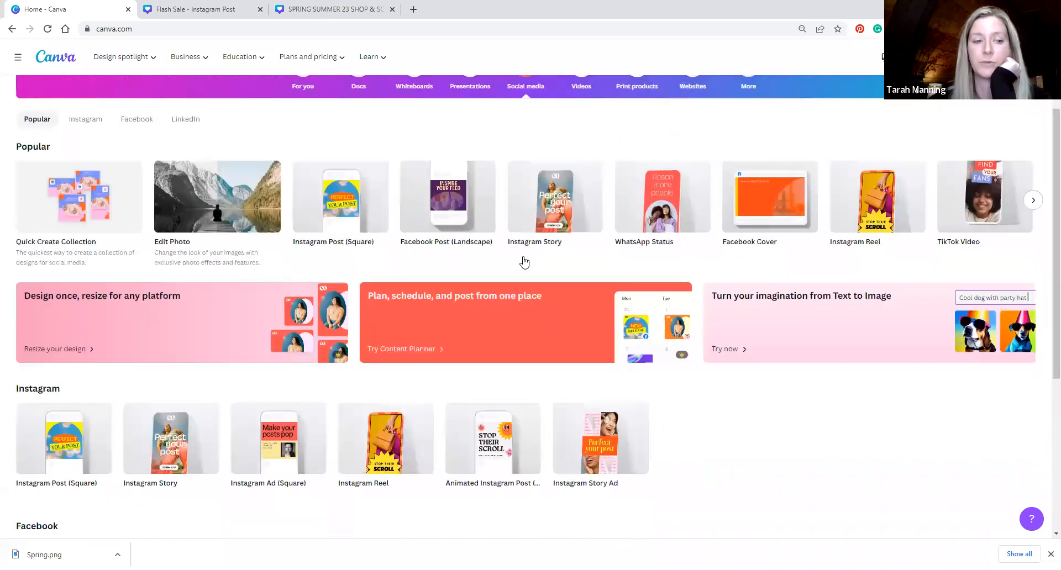
{"action": "scroll", "coordinate": [525, 261], "scroll_direction": "down", "scroll_amount": 3}
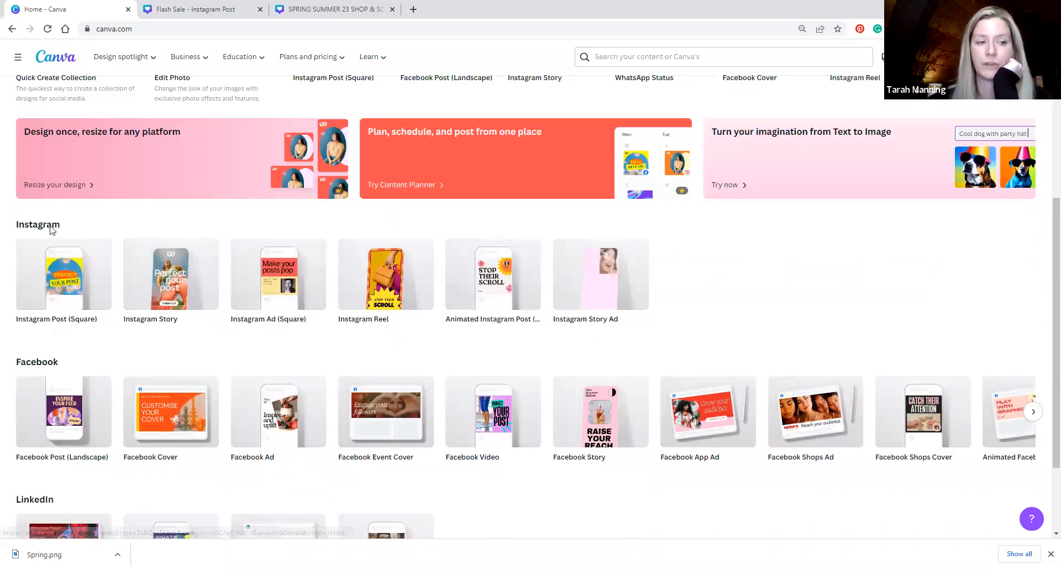
{"action": "mouse_move", "coordinate": [27, 317]}
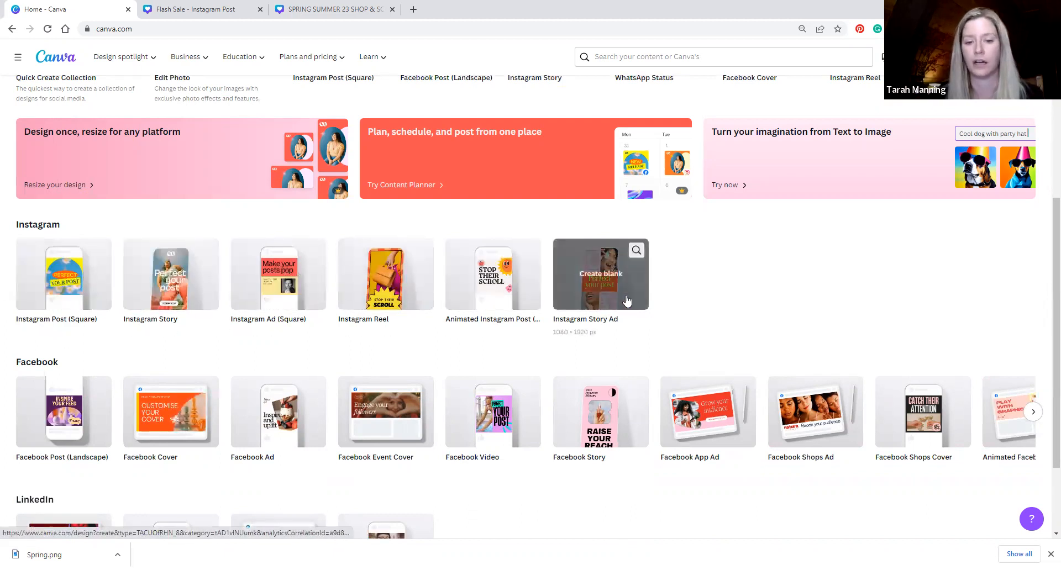
{"action": "left_click", "coordinate": [494, 299]}
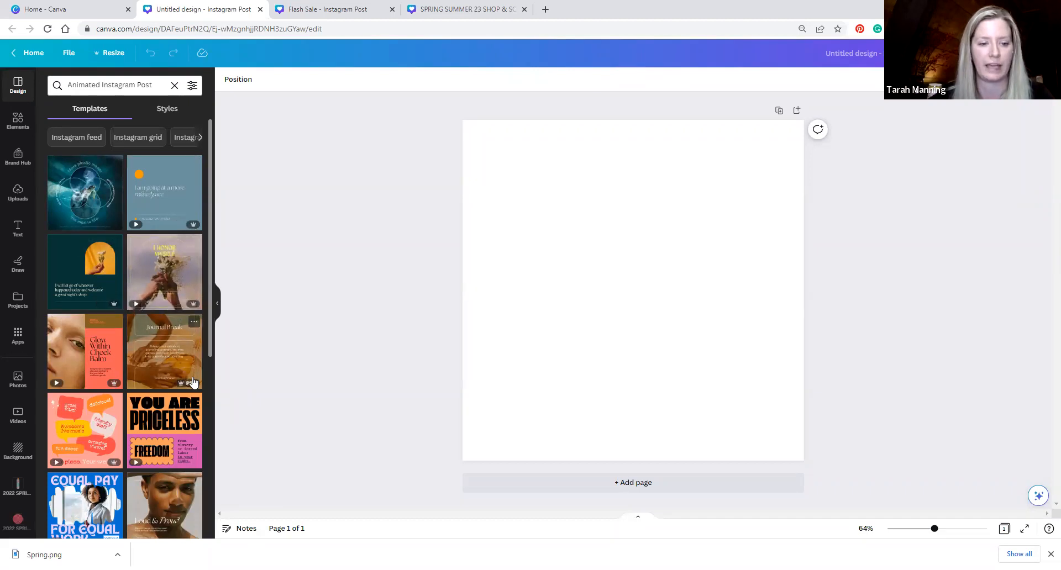
Step: Try the teal sea turtle template about marine plastic on the blank post and browse the other animated templates
{"action": "left_click", "coordinate": [91, 209]}
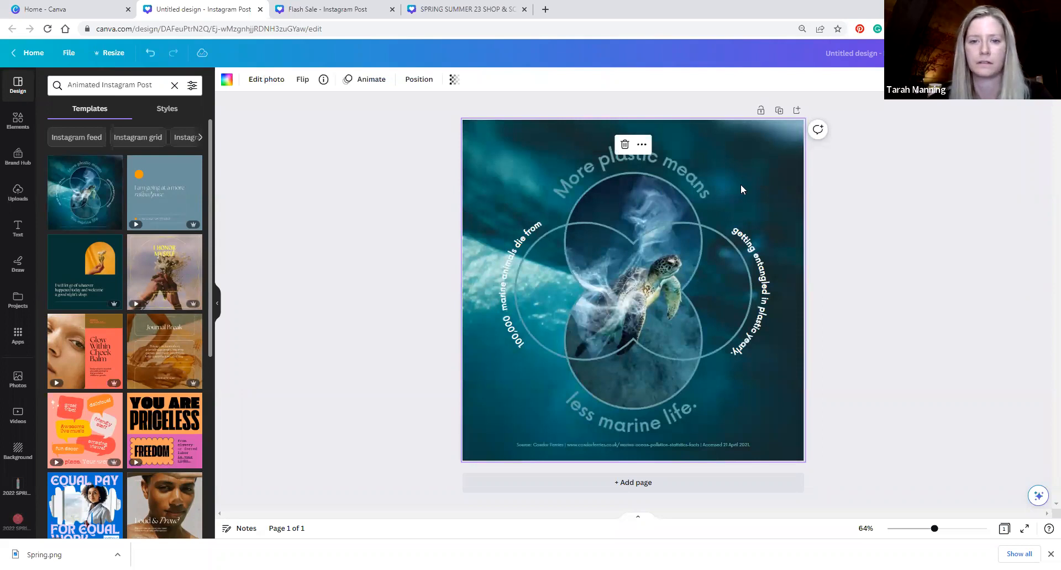
{"action": "scroll", "coordinate": [166, 331], "scroll_direction": "down", "scroll_amount": 2}
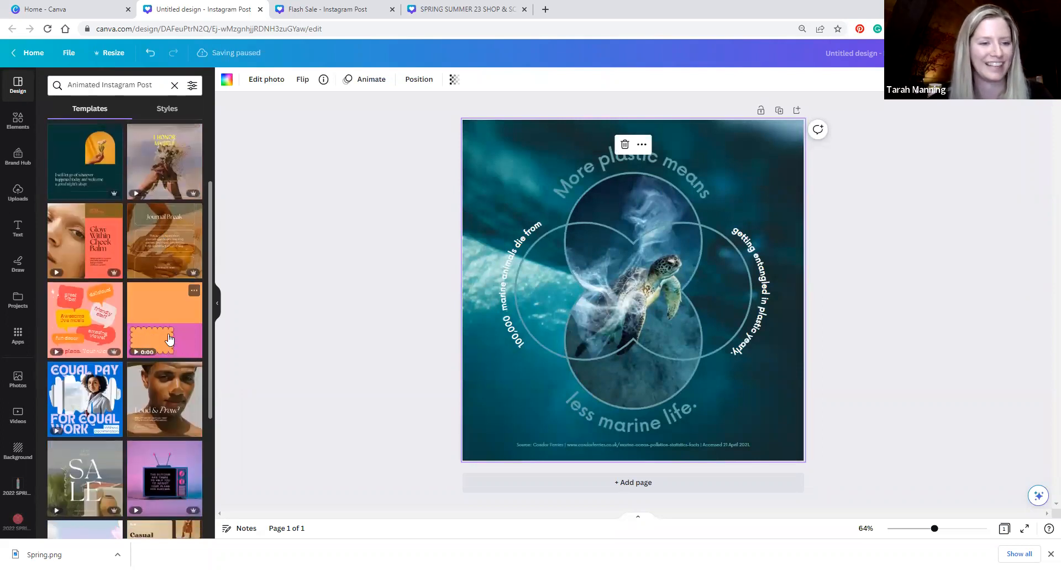
{"action": "scroll", "coordinate": [53, 369], "scroll_direction": "down", "scroll_amount": 1}
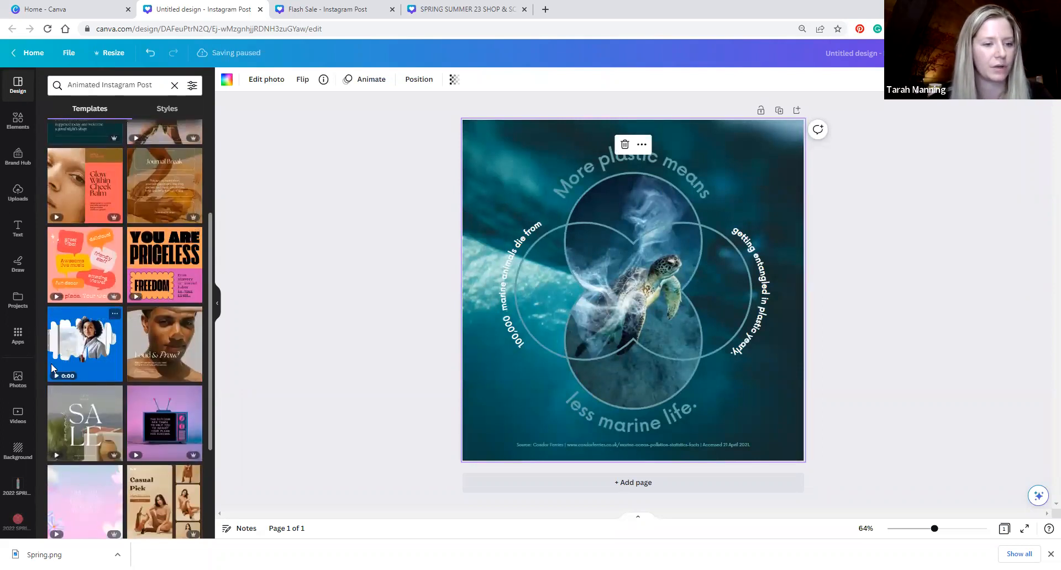
Step: Clear the template's elements from the page and fill it with the 1:58 foggy forest video from Nature
{"action": "left_click", "coordinate": [14, 421]}
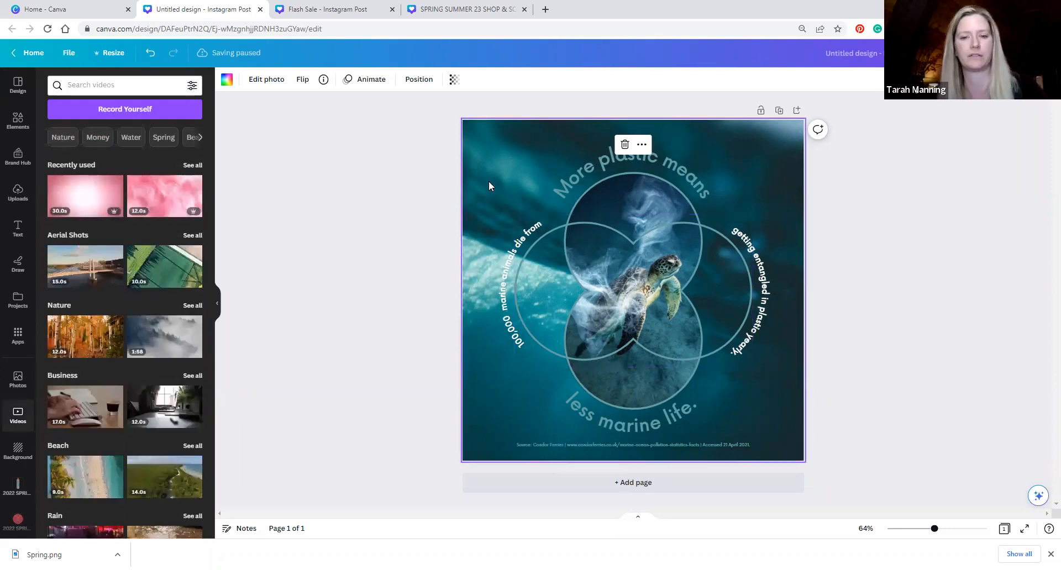
{"action": "key", "text": "ctrl+a"}
{"action": "key", "text": "Delete"}
{"action": "left_click", "coordinate": [498, 206]}
{"action": "key", "text": "Delete"}
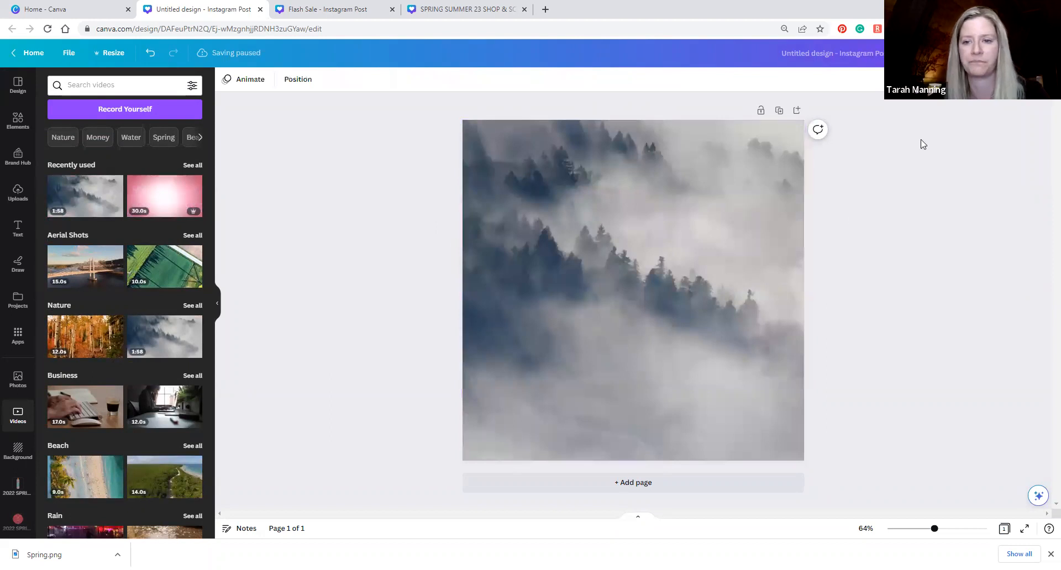
{"action": "left_click", "coordinate": [633, 293]}
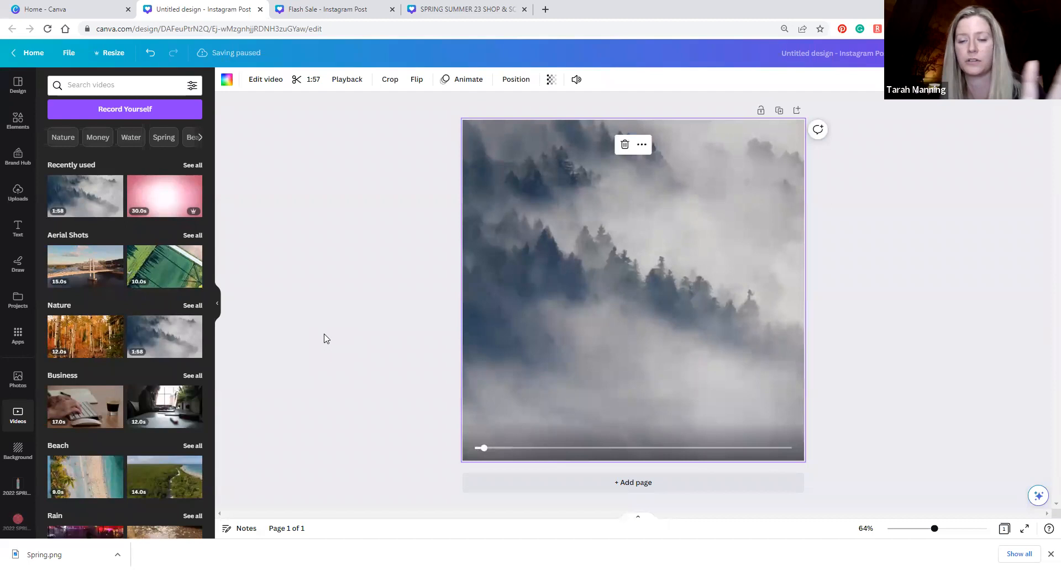
{"action": "left_click", "coordinate": [324, 338]}
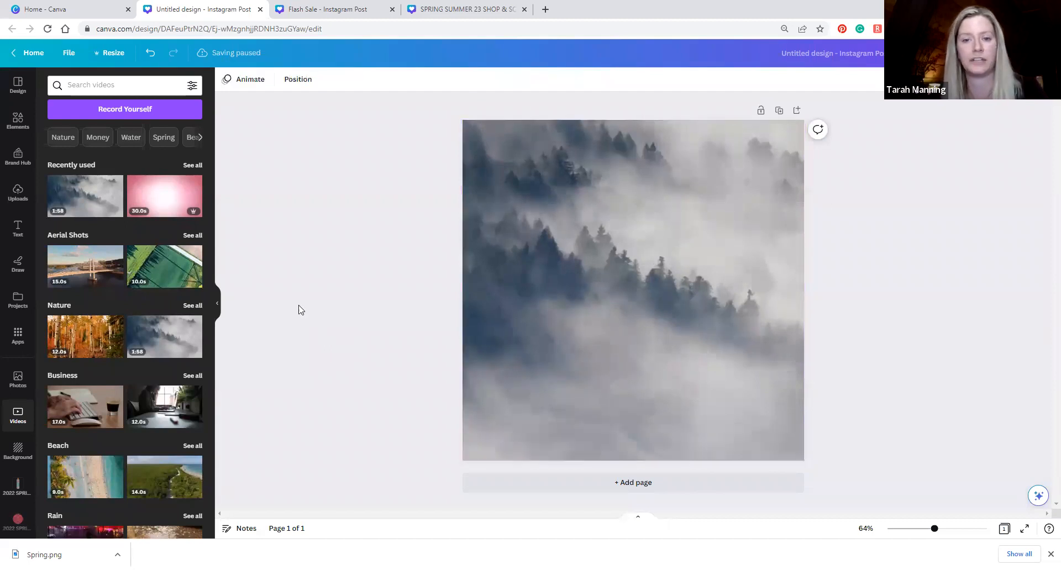
Step: Add the heading "This is a sample", widen its box to fit one line and centre it horizontally on the page
{"action": "left_click", "coordinate": [18, 229]}
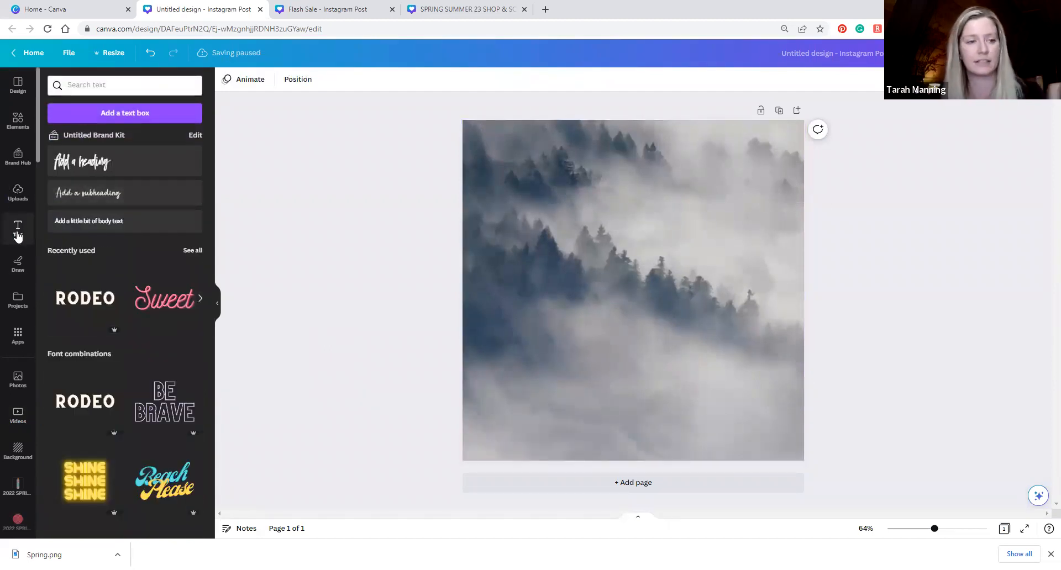
{"action": "left_click_drag", "start_coordinate": [608, 282], "coordinate": [457, 237]}
{"action": "left_click_drag", "start_coordinate": [566, 266], "coordinate": [602, 274]}
{"action": "key", "text": "ctrl+a"}
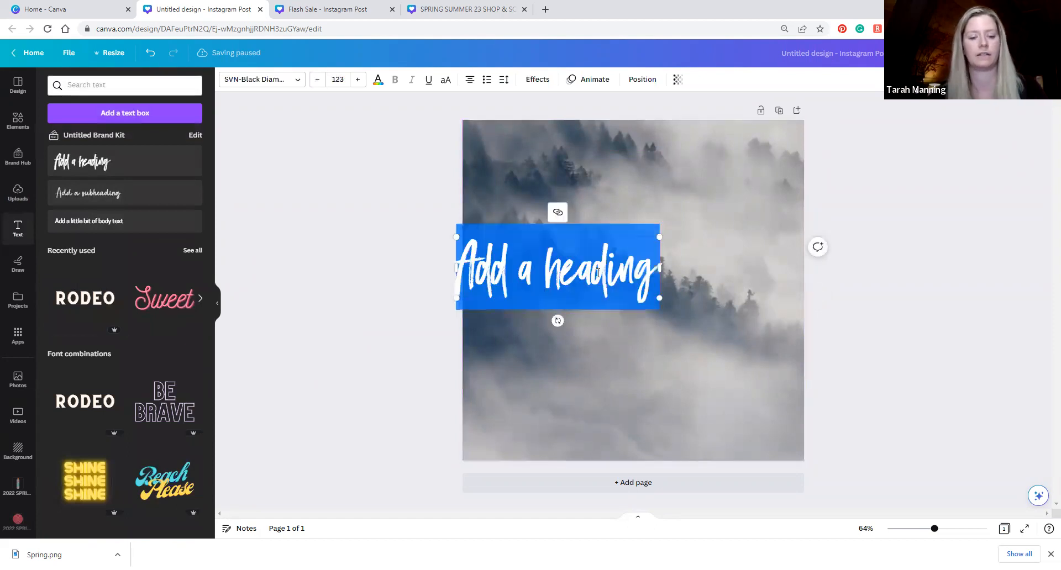
{"action": "type", "text": "This is a sample"}
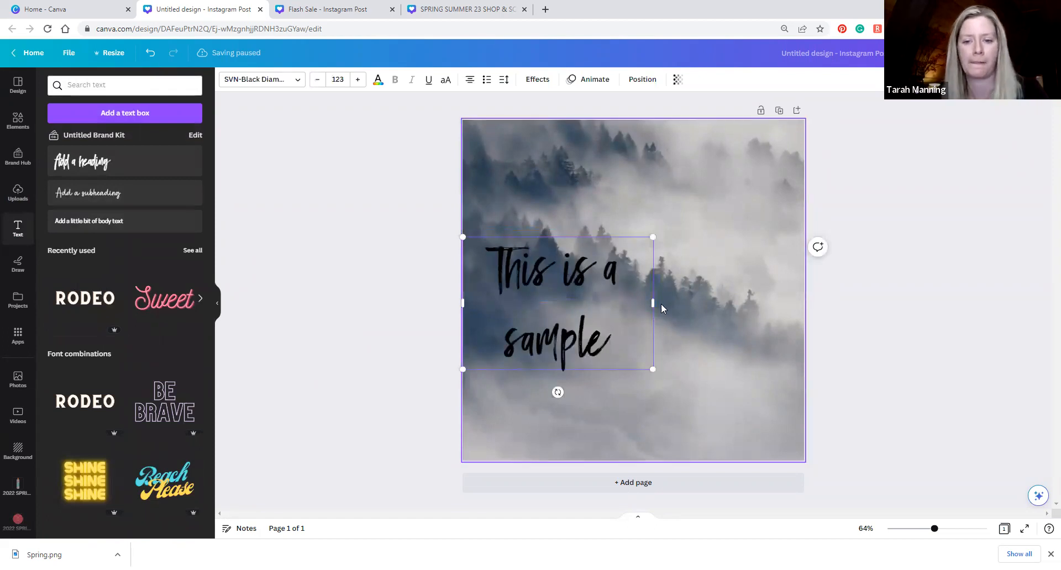
{"action": "left_click_drag", "start_coordinate": [654, 303], "coordinate": [747, 304]}
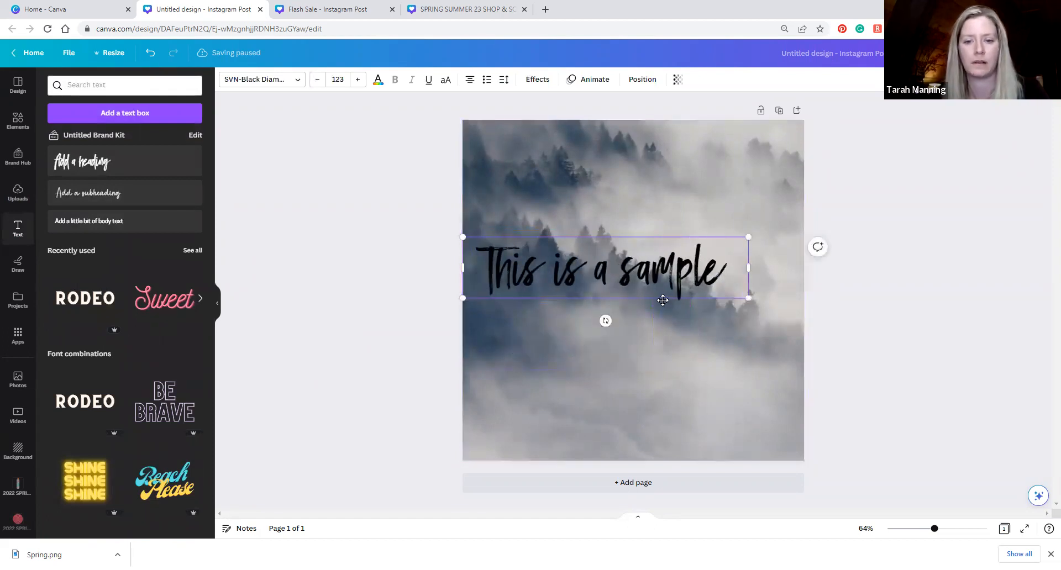
{"action": "left_click_drag", "start_coordinate": [663, 300], "coordinate": [690, 301]}
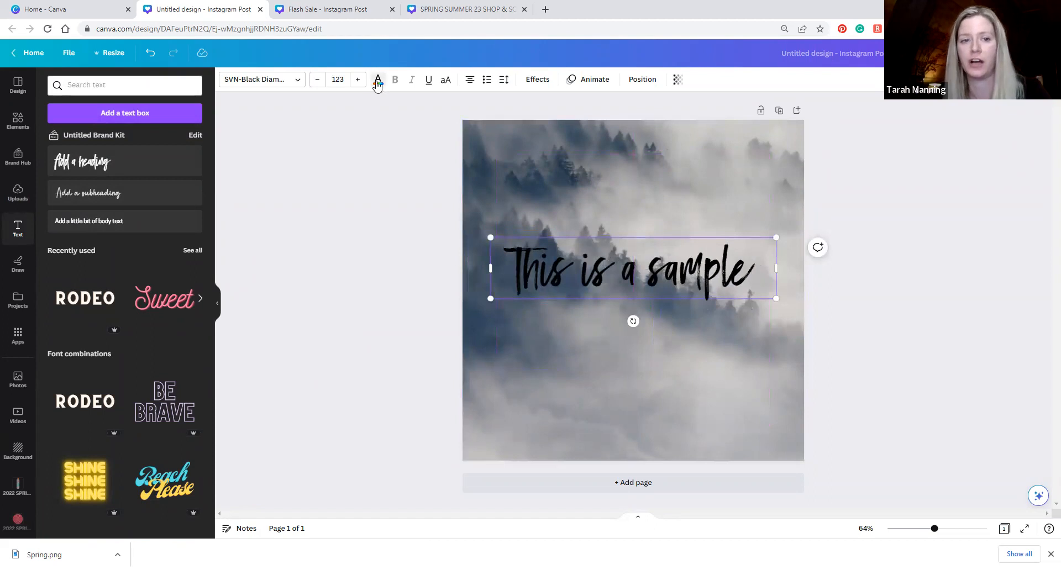
Step: Colour the "This is a sample" heading white
{"action": "left_click", "coordinate": [377, 83]}
{"action": "left_click", "coordinate": [116, 142]}
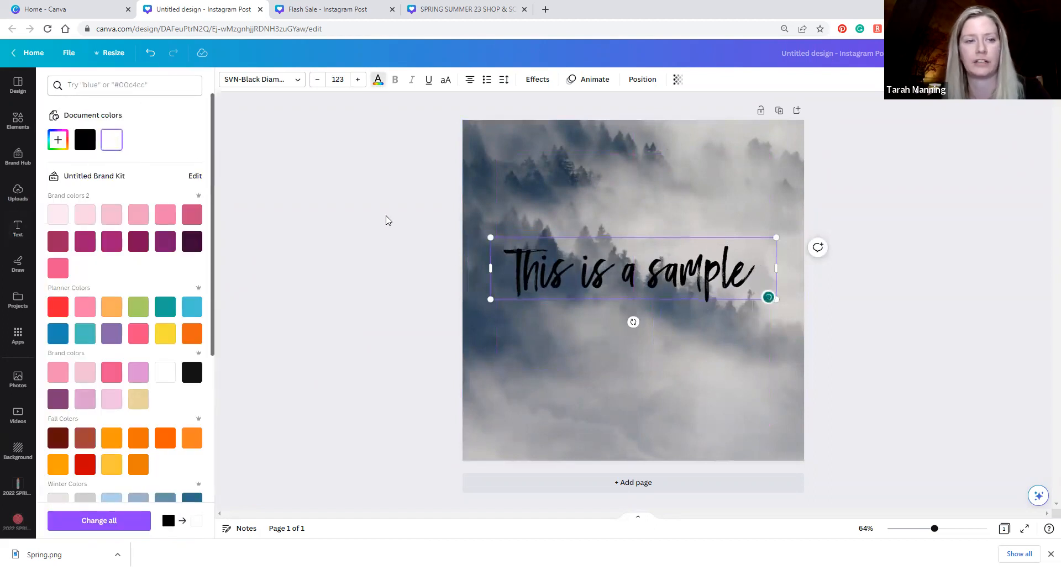
{"action": "double_click", "coordinate": [596, 258]}
{"action": "left_click", "coordinate": [111, 145]}
{"action": "left_click", "coordinate": [303, 181]}
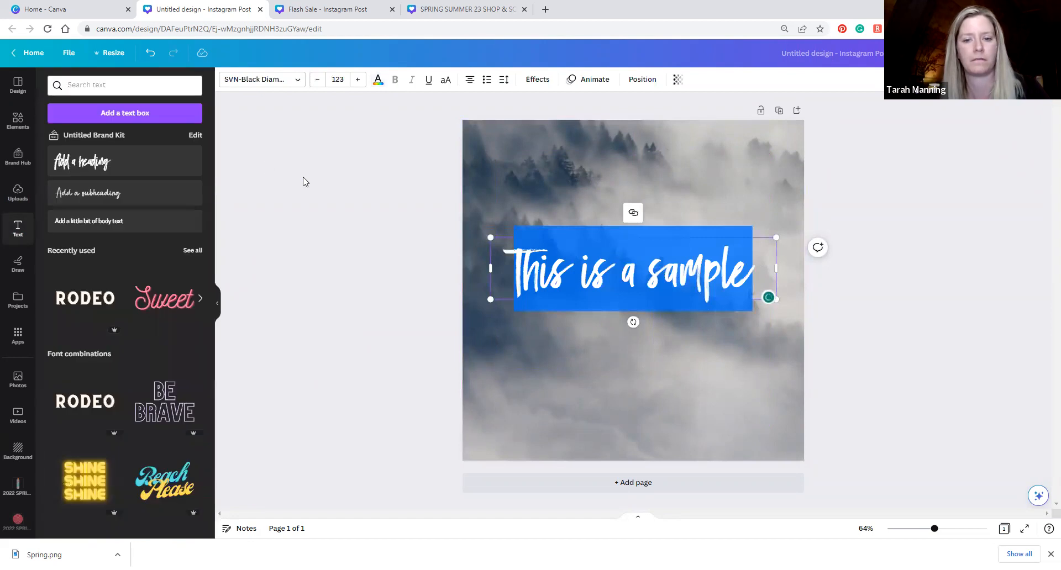
Step: Apply the Burst writing animation to the "This is a sample" heading
{"action": "left_click", "coordinate": [667, 262]}
{"action": "left_click", "coordinate": [591, 79]}
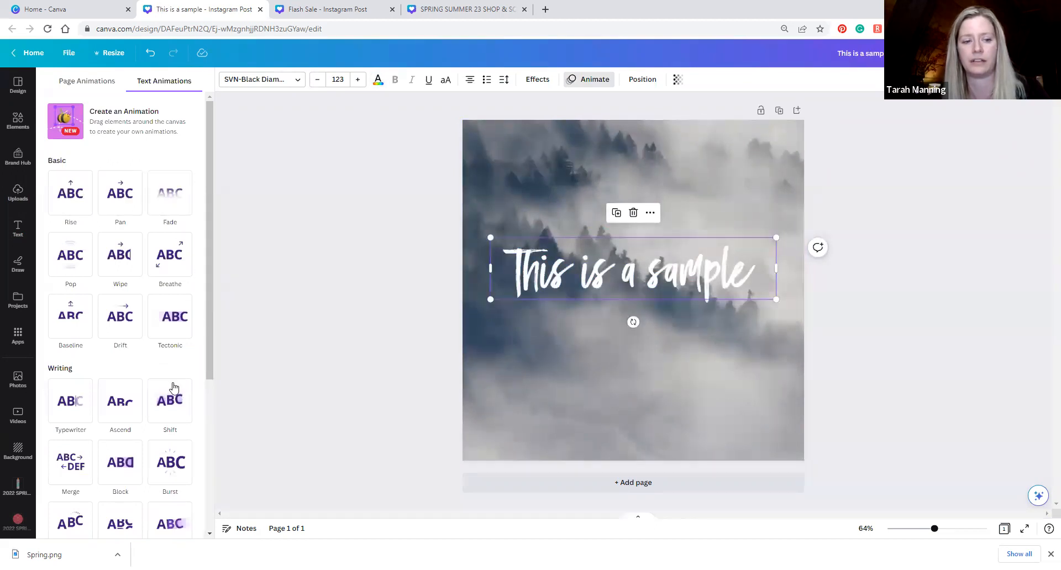
{"action": "left_click", "coordinate": [170, 478]}
{"action": "left_click", "coordinate": [382, 269]}
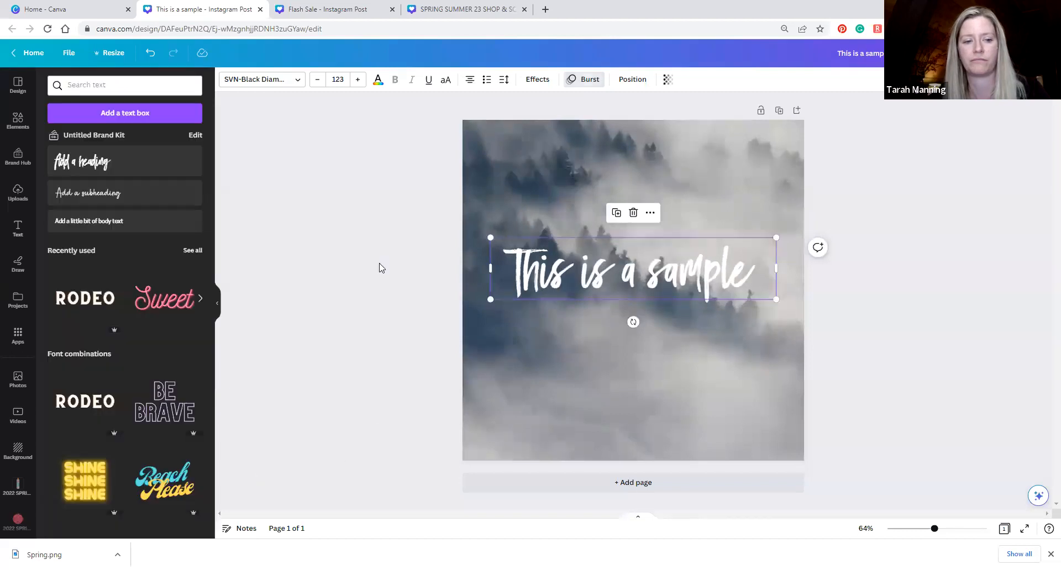
{"action": "left_click", "coordinate": [382, 268]}
Step: Try the heading's Burst animation on both and on enter, and set it to play on exit
{"action": "left_click", "coordinate": [657, 263]}
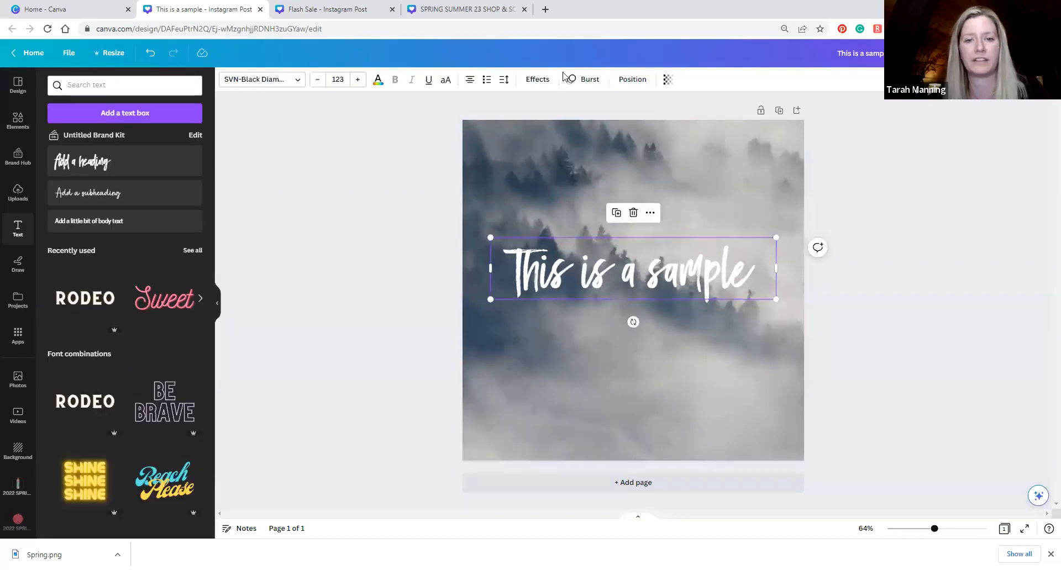
{"action": "left_click", "coordinate": [584, 87]}
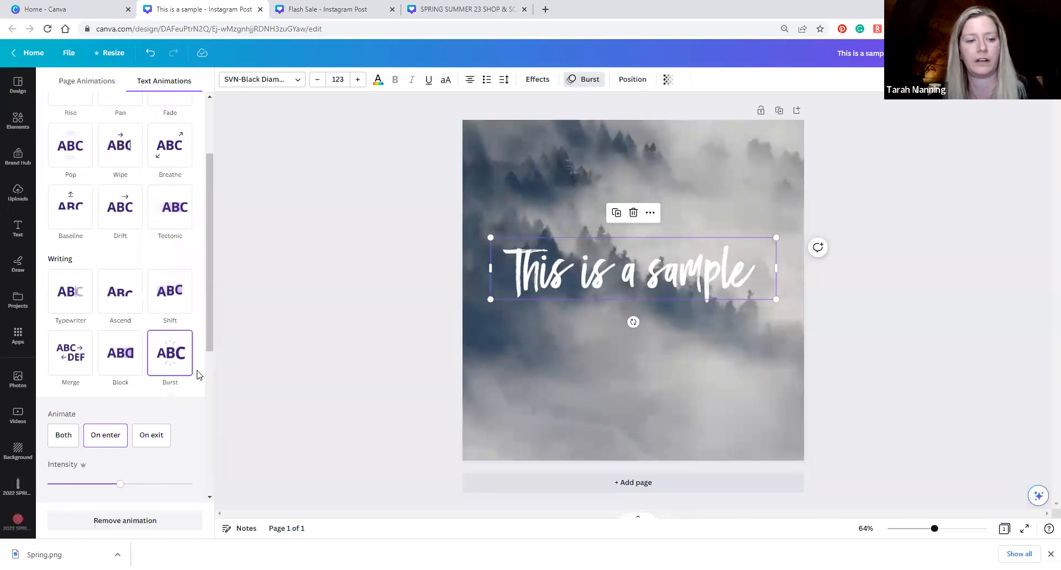
{"action": "left_click", "coordinate": [80, 439]}
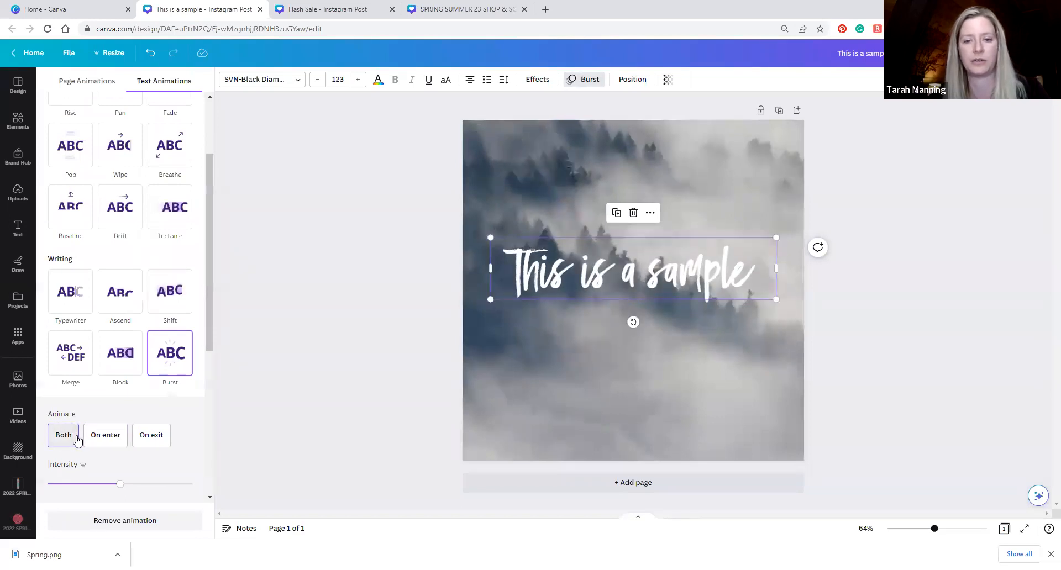
{"action": "left_click", "coordinate": [104, 436]}
{"action": "left_click", "coordinate": [152, 436]}
{"action": "left_click", "coordinate": [332, 375]}
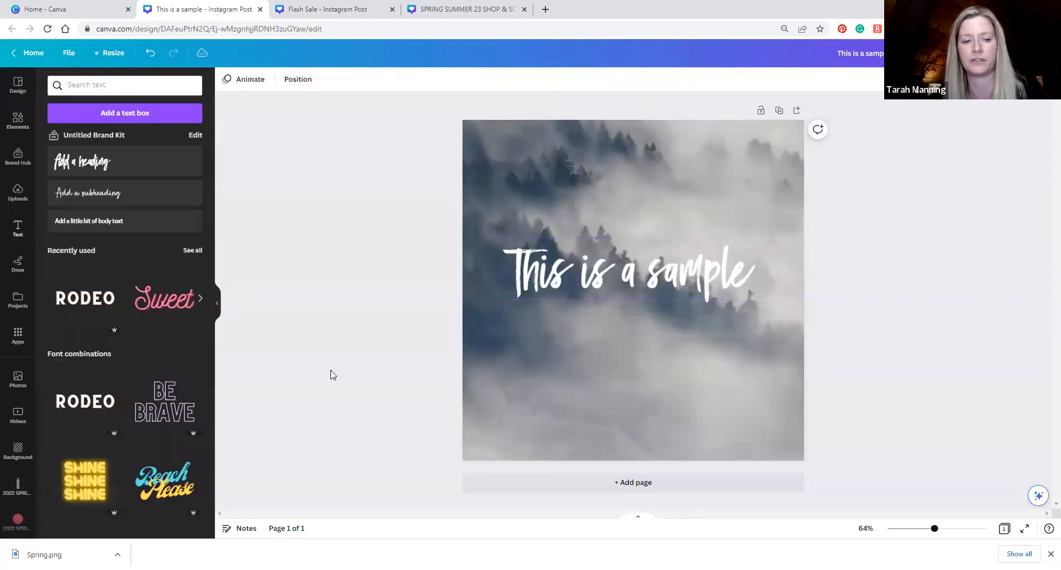
Step: Preview the animated post with its foggy forest video and close the preview
{"action": "left_click", "coordinate": [569, 261]}
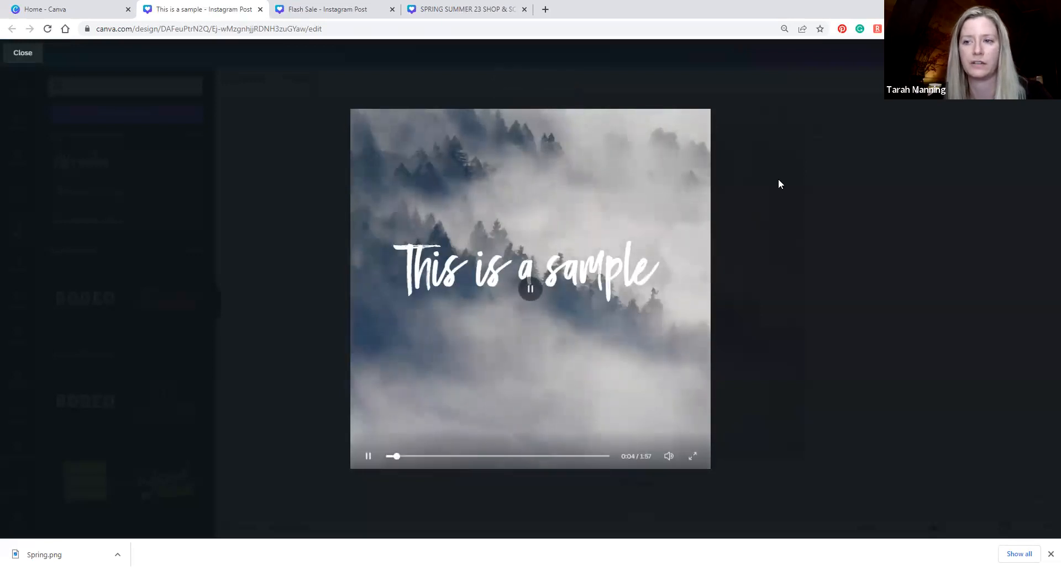
{"action": "key", "text": "Escape"}
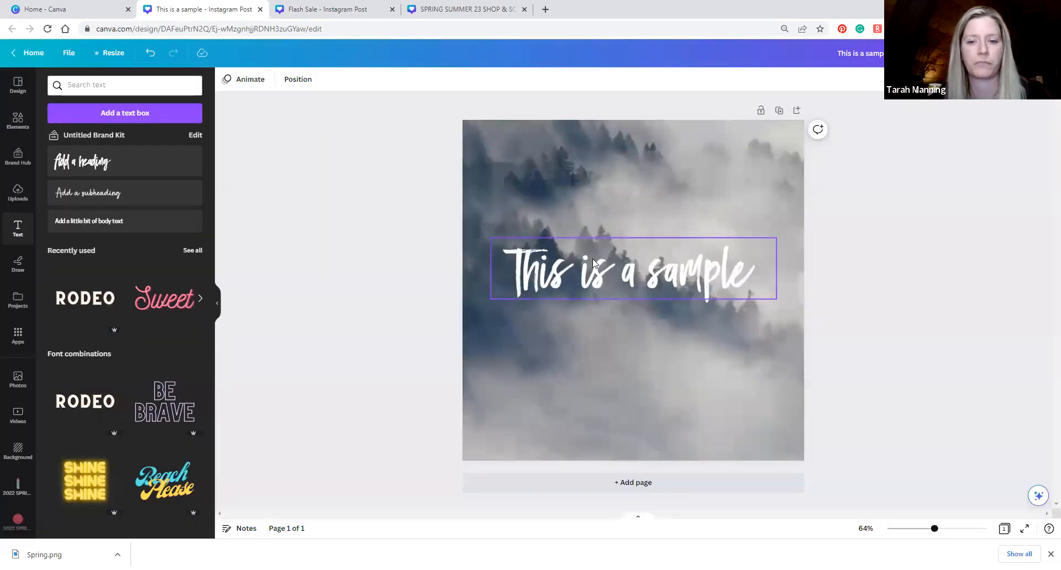
{"action": "left_click", "coordinate": [510, 188]}
{"action": "left_click", "coordinate": [340, 316]}
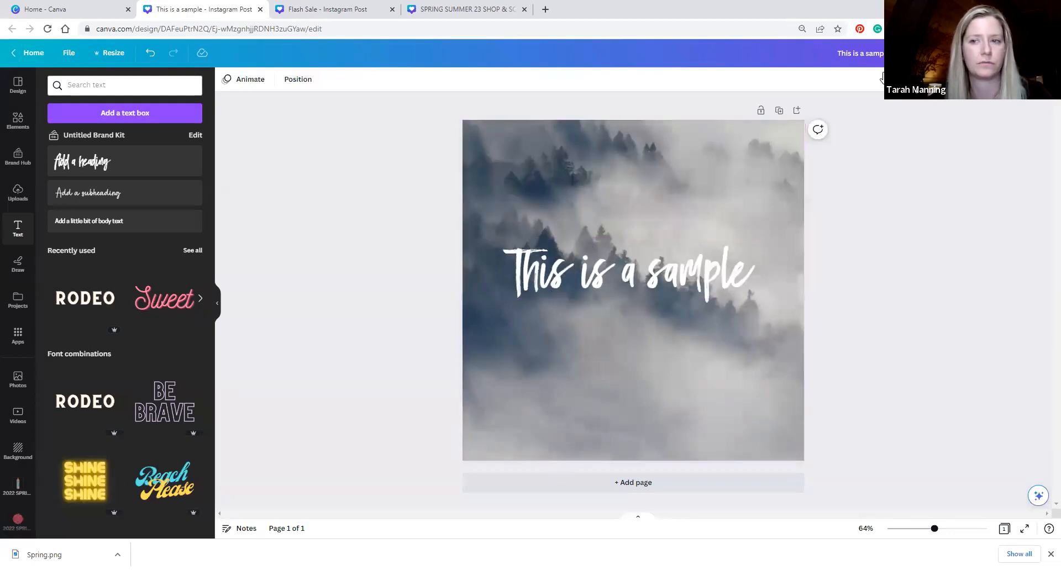
Step: Inspect the transparency setting of the foggy forest background video
{"action": "left_click", "coordinate": [502, 147]}
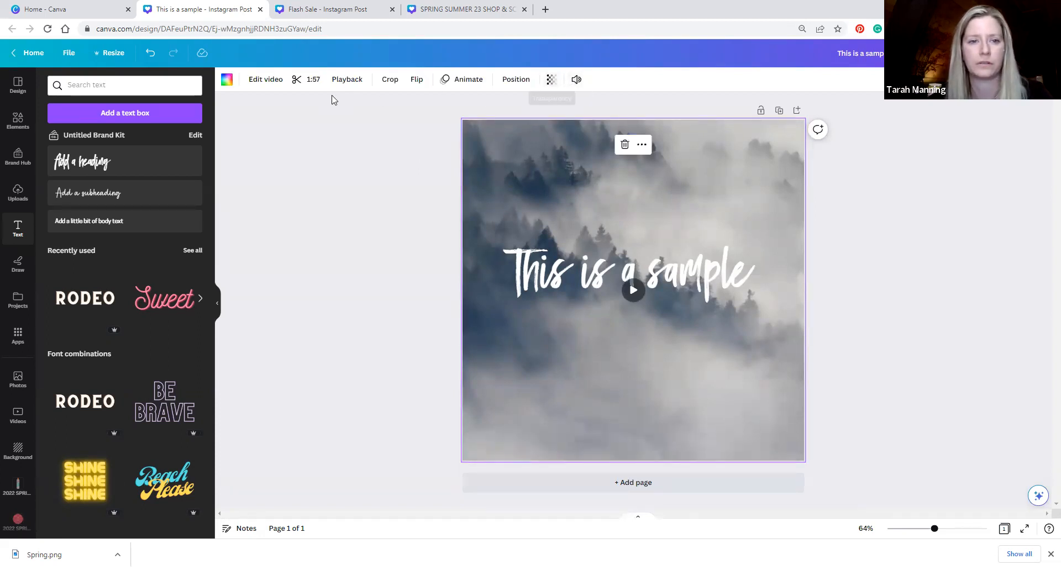
{"action": "left_click", "coordinate": [552, 80]}
{"action": "left_click", "coordinate": [382, 261]}
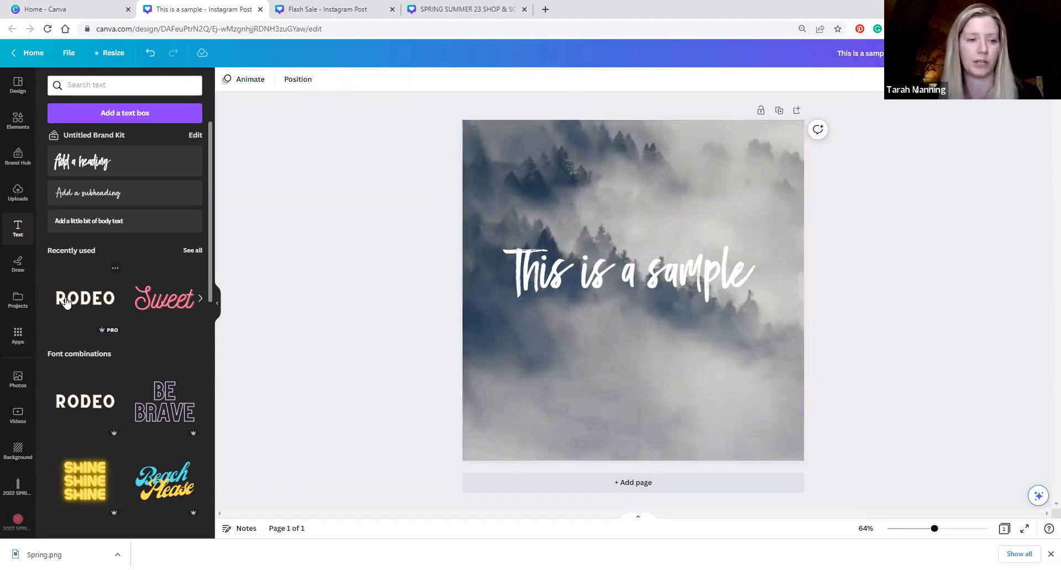
{"action": "scroll", "coordinate": [67, 304], "scroll_direction": "down", "scroll_amount": 2}
{"action": "scroll", "coordinate": [10, 371], "scroll_direction": "down", "scroll_amount": 3}
{"action": "scroll", "coordinate": [7, 370], "scroll_direction": "up", "scroll_amount": 3}
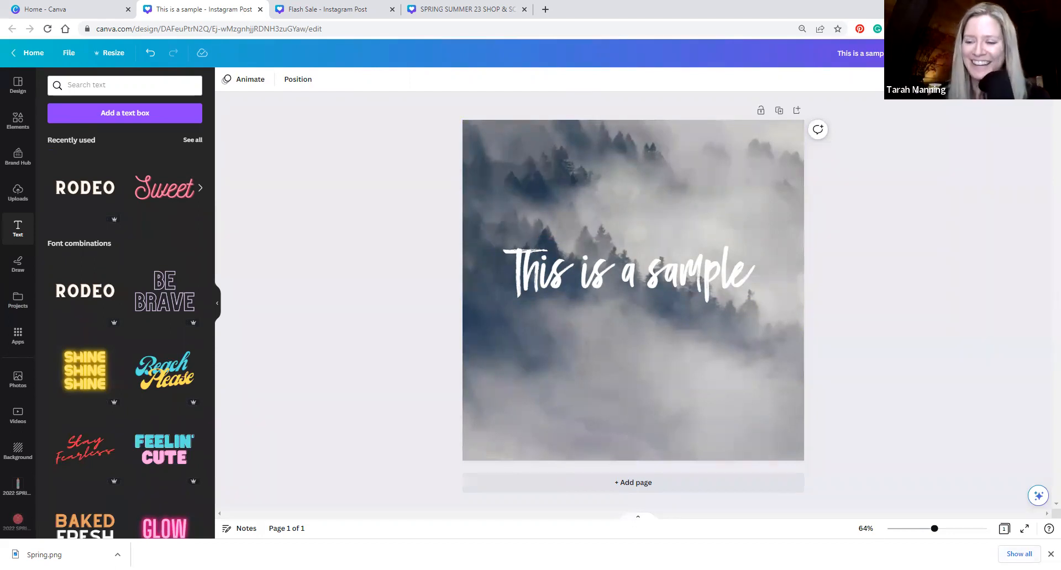
Step: Dismiss the browser's downloads bar and close the sample Instagram post
{"action": "left_click", "coordinate": [1051, 554]}
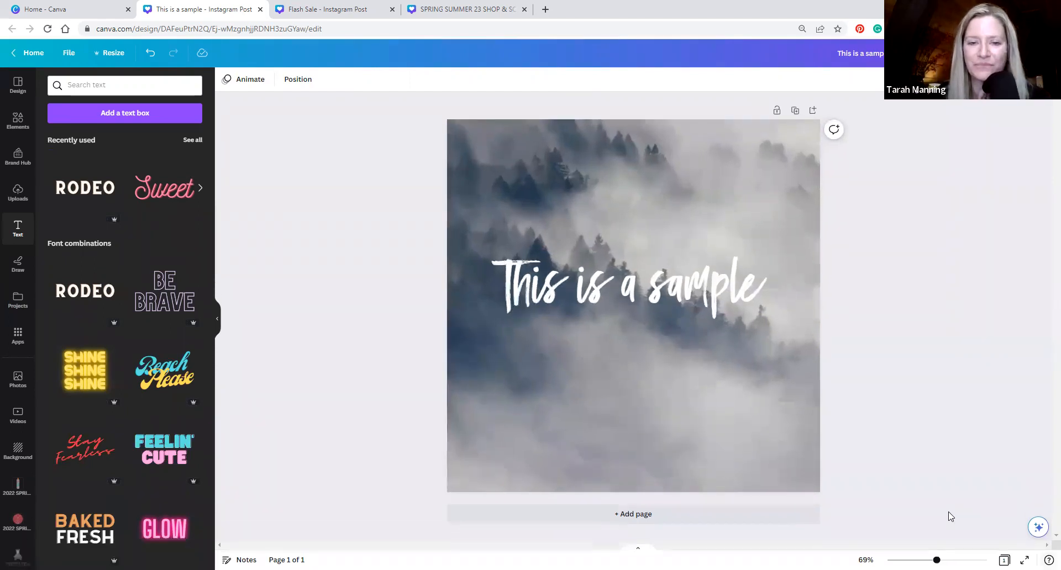
{"action": "left_click", "coordinate": [259, 9]}
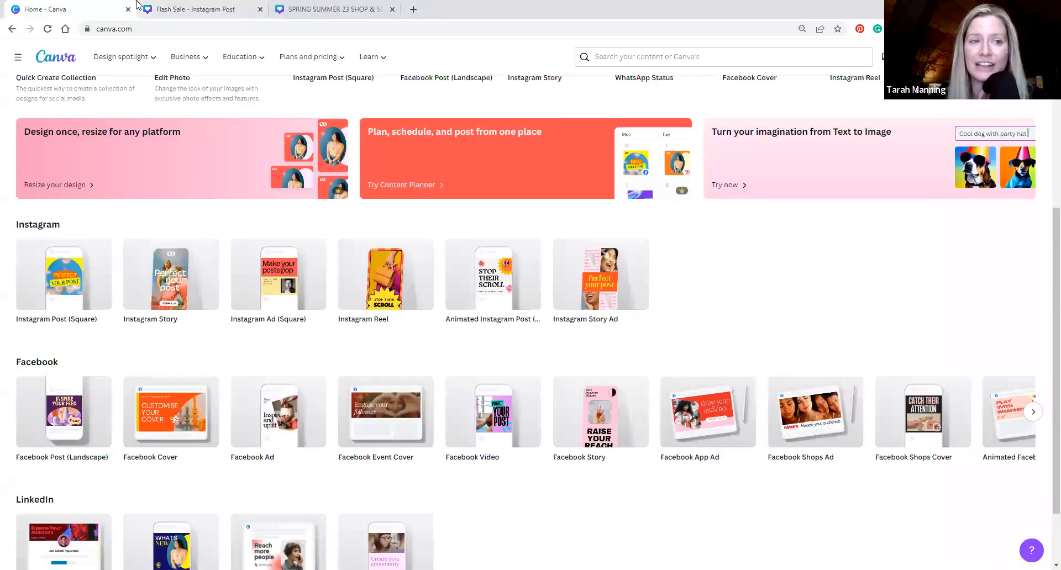
Step: Close the Flash Sale Instagram post and return to the Canva home page
{"action": "left_click", "coordinate": [160, 5]}
{"action": "left_click", "coordinate": [307, 145]}
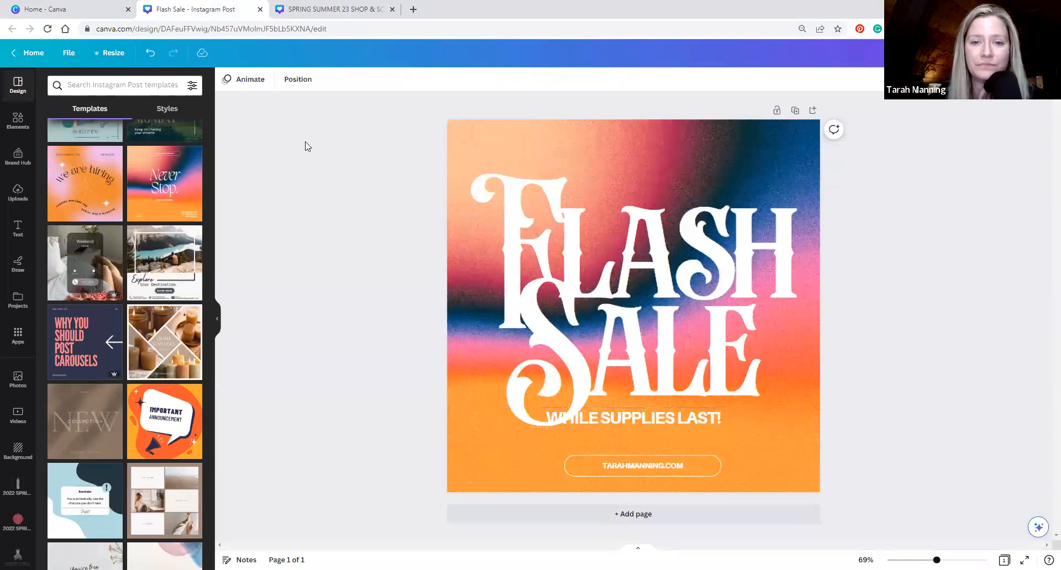
{"action": "left_click", "coordinate": [260, 9]}
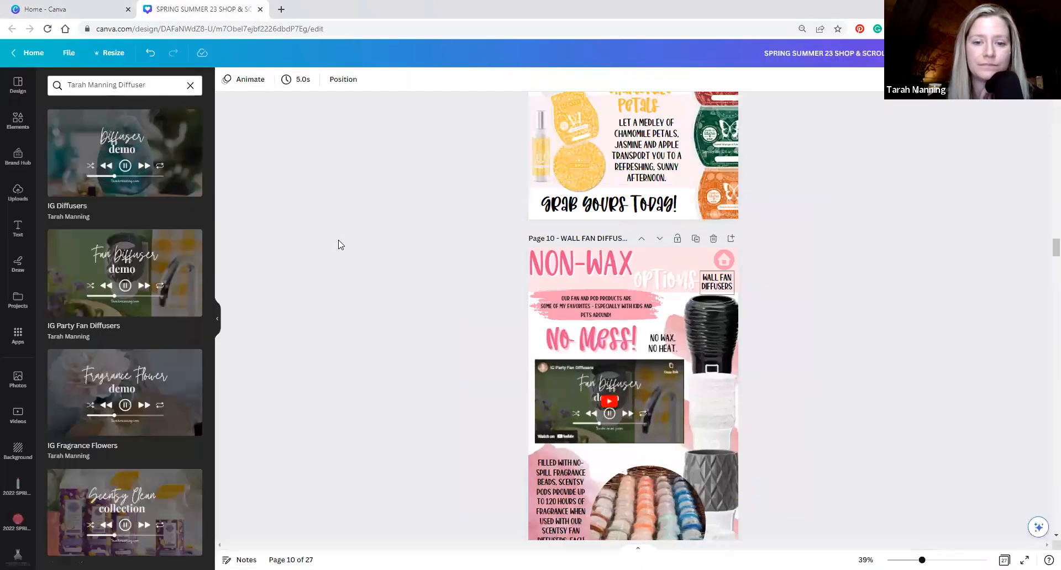
{"action": "left_click", "coordinate": [6, 11]}
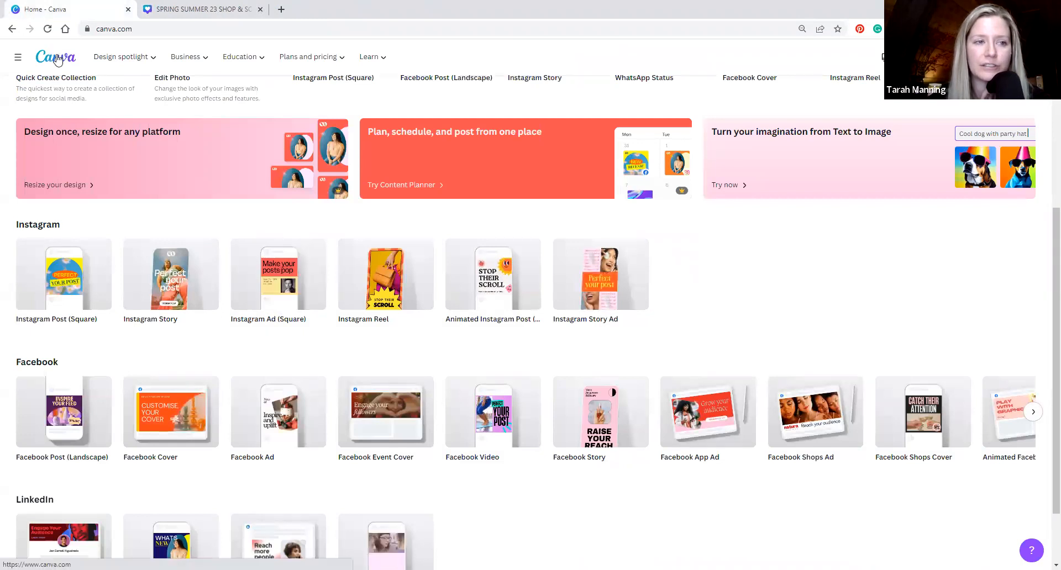
Step: Open the Sample Facebook post from the designs among all projects
{"action": "scroll", "coordinate": [136, 205], "scroll_direction": "up", "scroll_amount": 5}
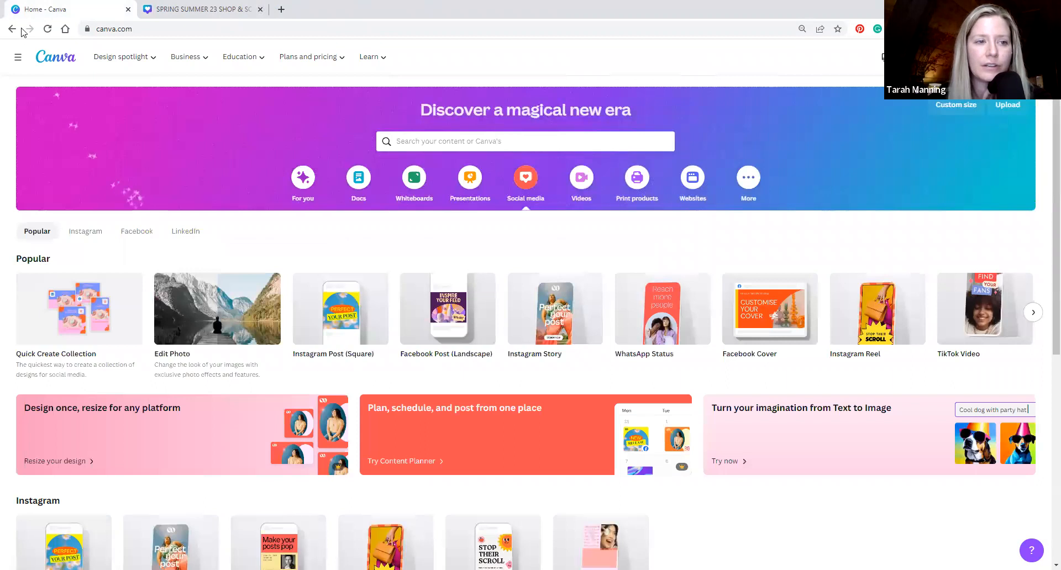
{"action": "left_click", "coordinate": [17, 57]}
{"action": "left_click", "coordinate": [36, 160]}
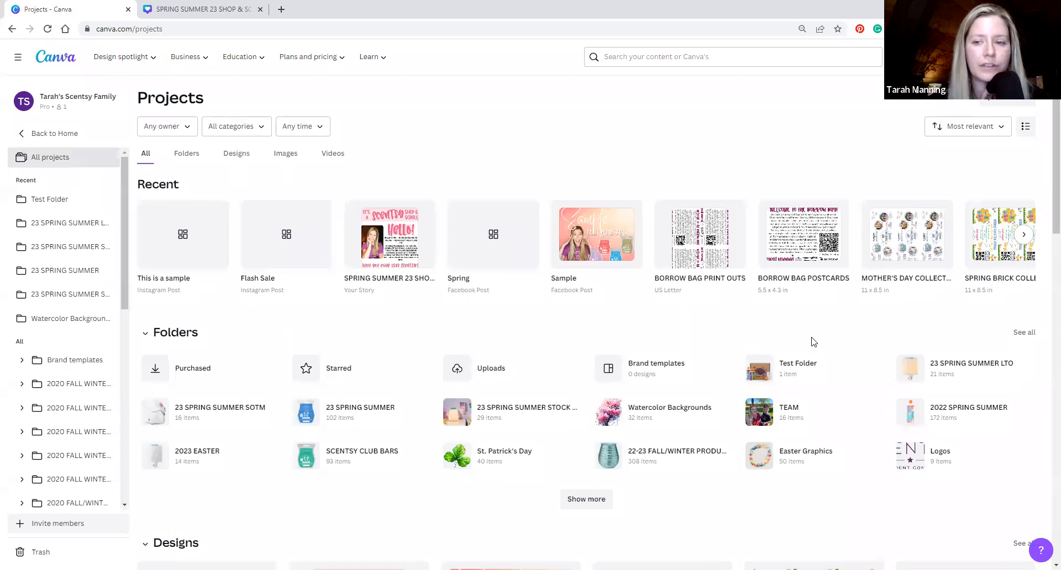
{"action": "scroll", "coordinate": [816, 338], "scroll_direction": "down", "scroll_amount": 8}
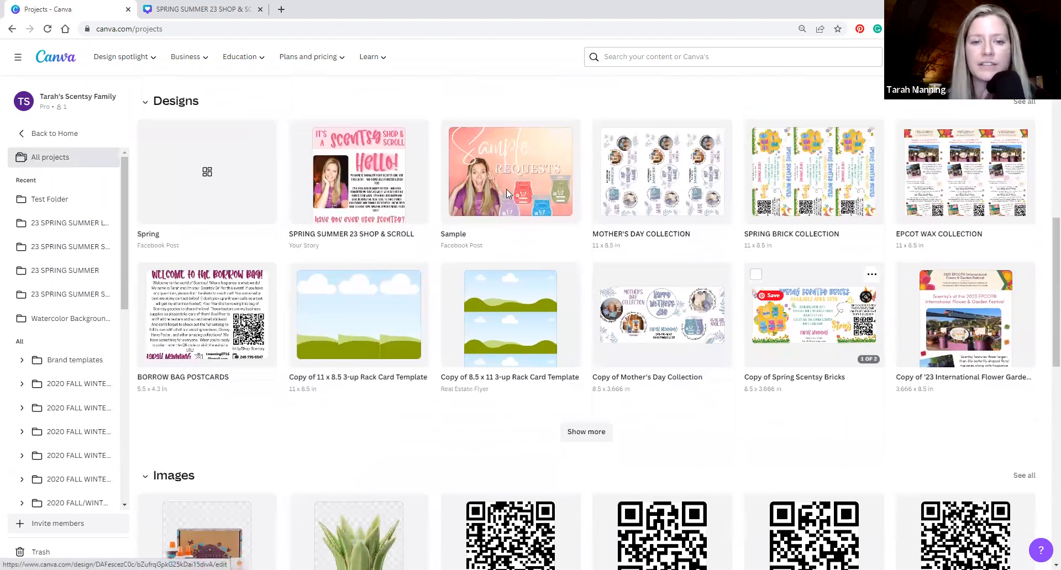
{"action": "left_click", "coordinate": [506, 189]}
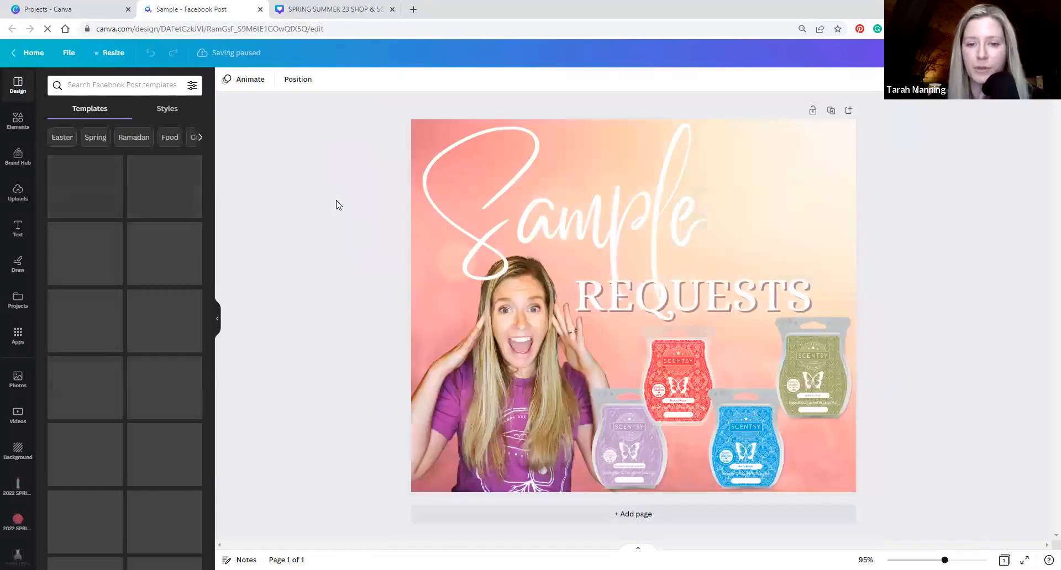
Step: Try adding the raised-hands selfie from the SELFIES folder to the design and removing its background with BG Remover
{"action": "scroll", "coordinate": [15, 326], "scroll_direction": "down", "scroll_amount": 5}
{"action": "scroll", "coordinate": [11, 326], "scroll_direction": "down", "scroll_amount": 3}
{"action": "left_click", "coordinate": [9, 335]}
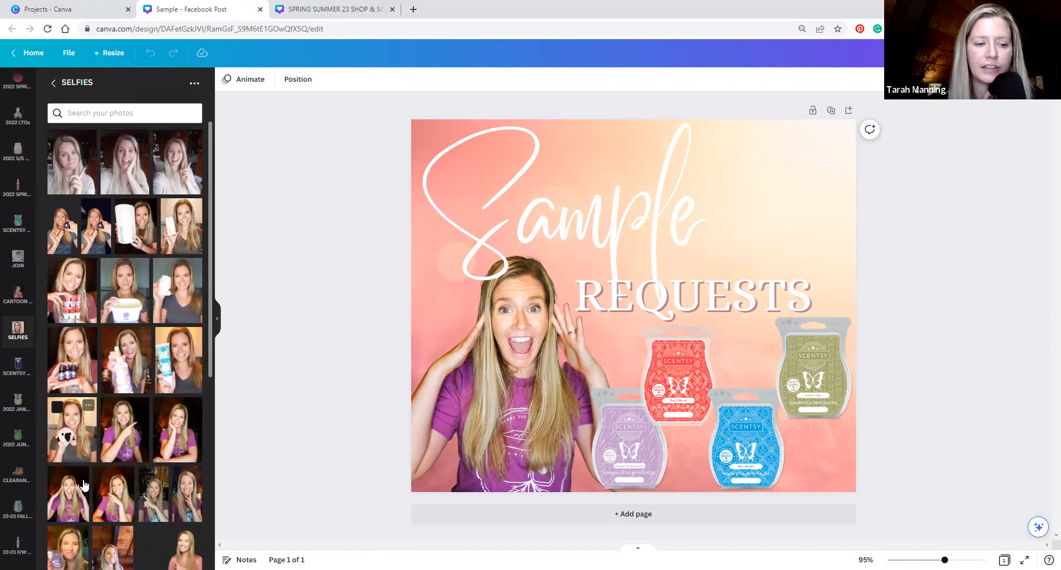
{"action": "left_click", "coordinate": [84, 486]}
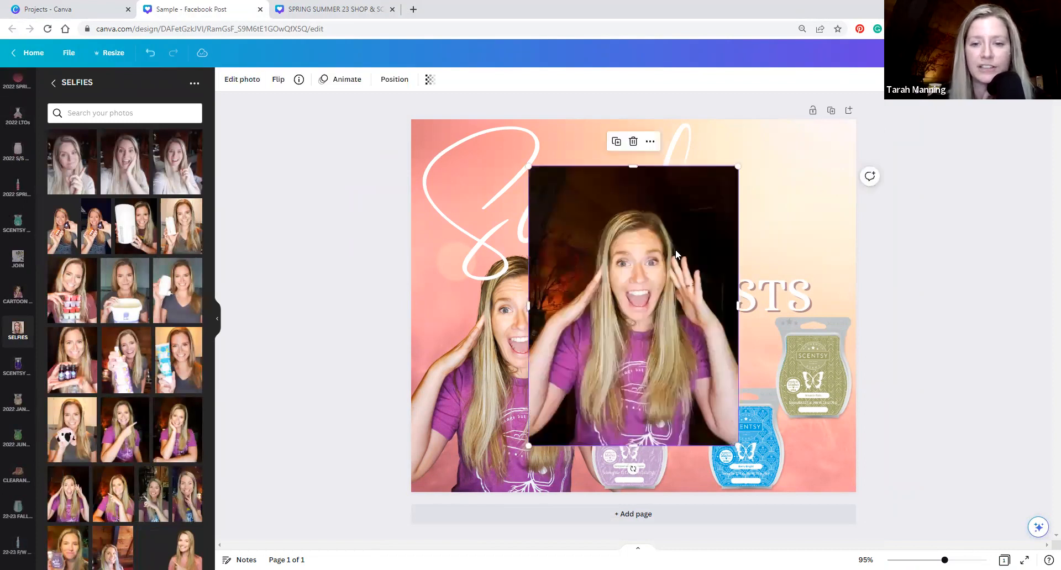
{"action": "left_click", "coordinate": [249, 80]}
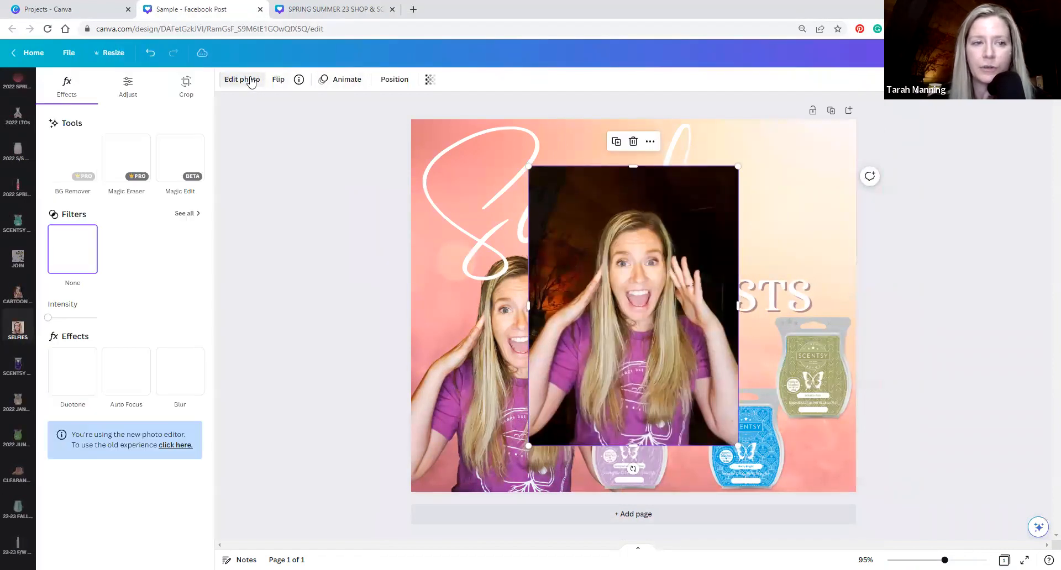
{"action": "left_click", "coordinate": [75, 155]}
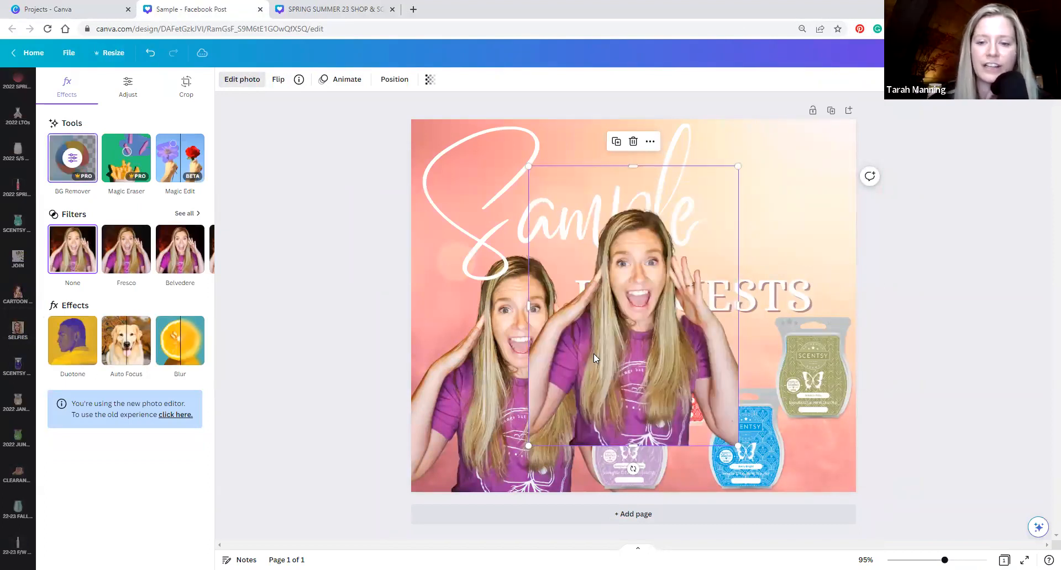
Step: Move the added cut-out selfie higher over the design and delete it
{"action": "left_click_drag", "start_coordinate": [655, 353], "coordinate": [671, 297]}
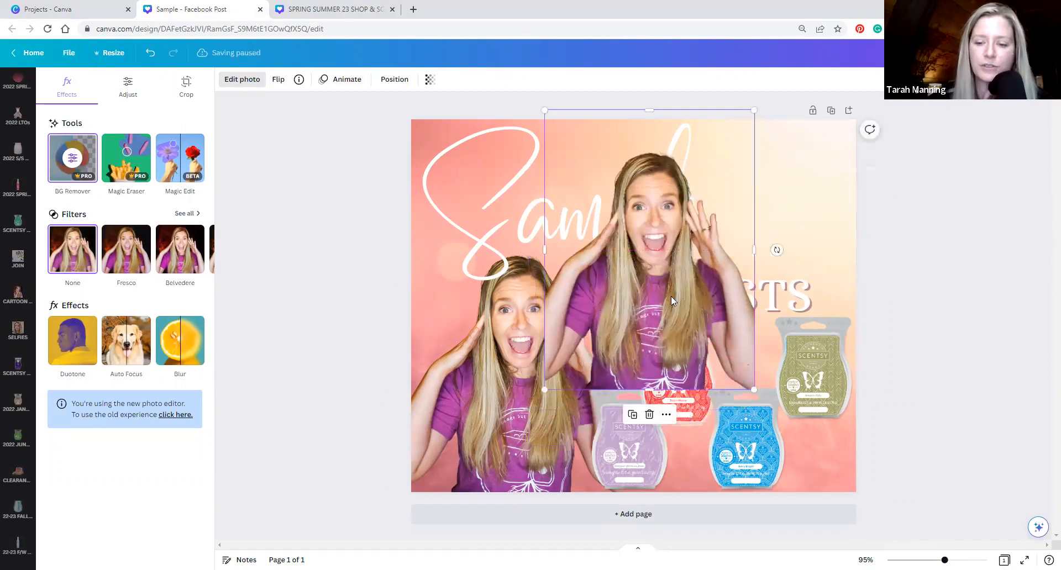
{"action": "key", "text": "Delete"}
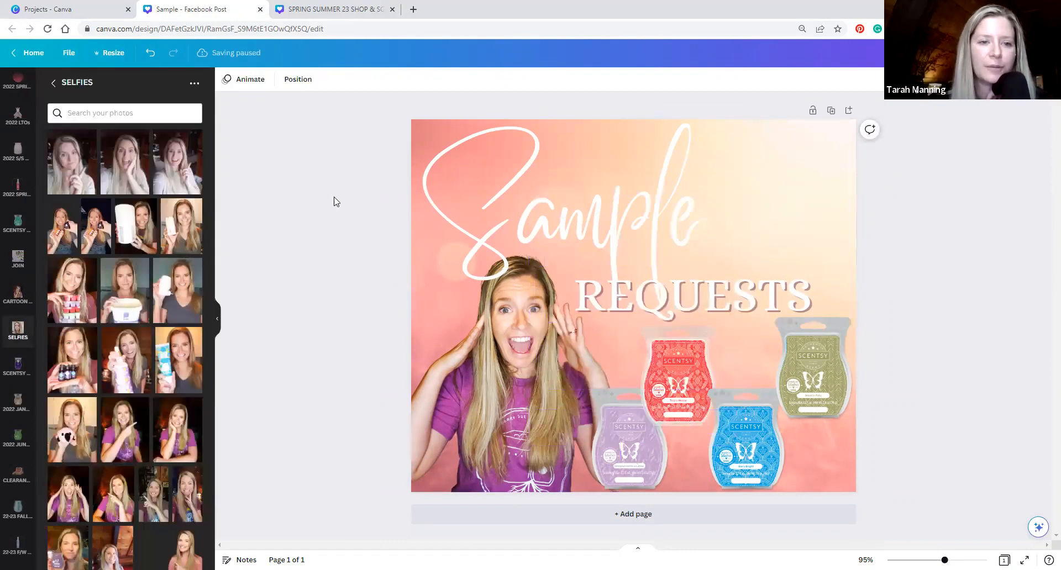
{"action": "left_click", "coordinate": [539, 435]}
Step: View the WoofBox product image from the projects' Images section in the image editor and cancel the editing
{"action": "left_click", "coordinate": [131, 16]}
{"action": "scroll", "coordinate": [238, 409], "scroll_direction": "down", "scroll_amount": 2}
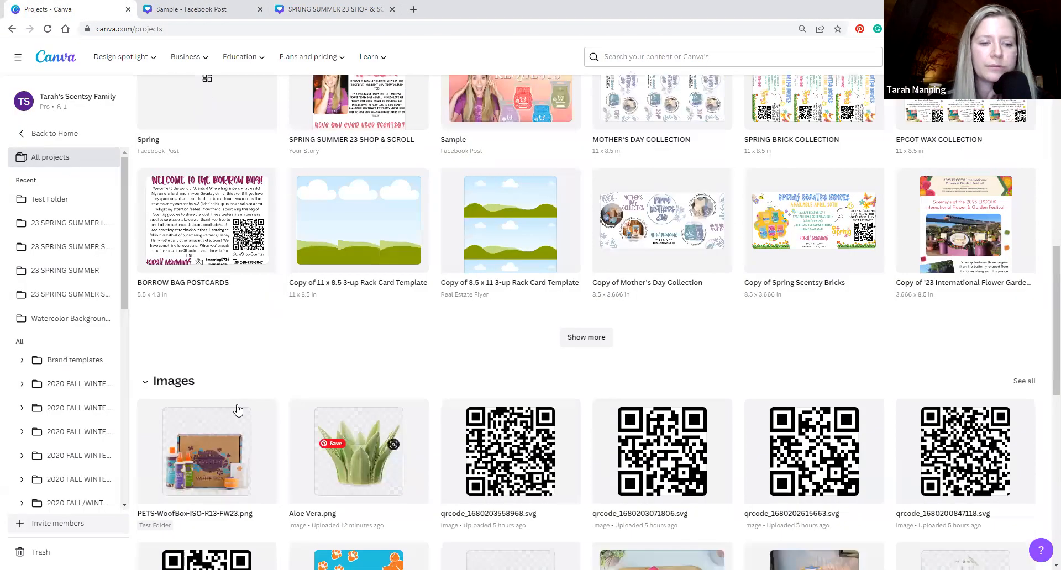
{"action": "scroll", "coordinate": [238, 409], "scroll_direction": "down", "scroll_amount": 3}
{"action": "left_click", "coordinate": [348, 474]}
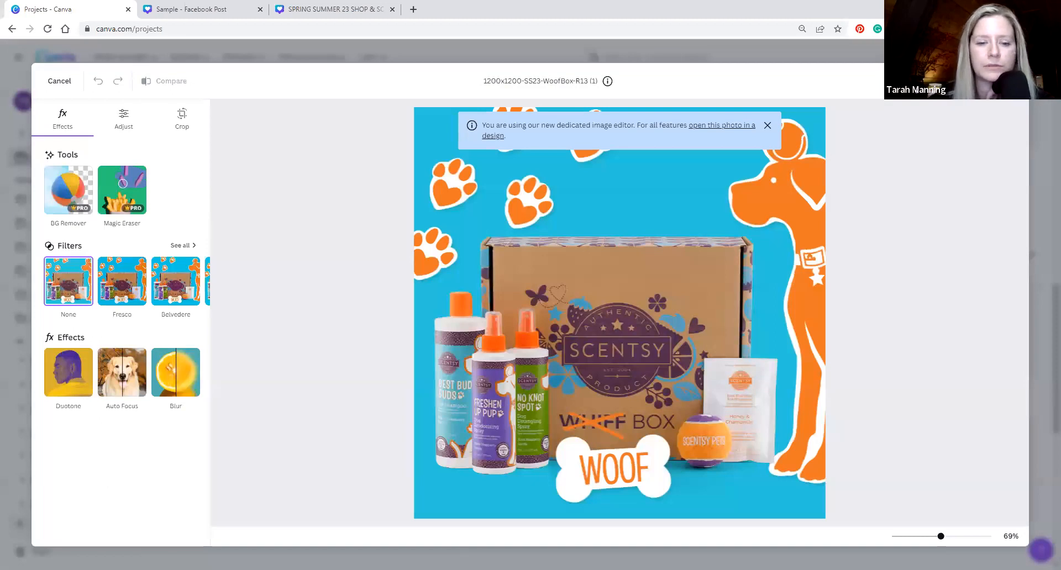
{"action": "left_click", "coordinate": [59, 81]}
Step: Open the 23 SS WAX LABELS and 23 SPRING SUMMER FULL WAX LABELS designs from the projects
{"action": "scroll", "coordinate": [78, 158], "scroll_direction": "up", "scroll_amount": 5}
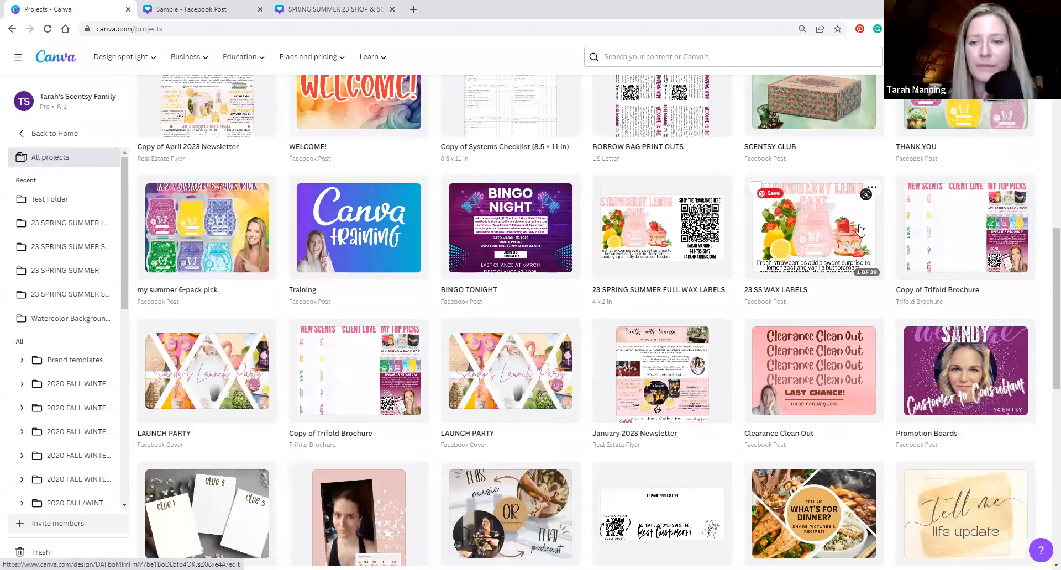
{"action": "left_click", "coordinate": [860, 230]}
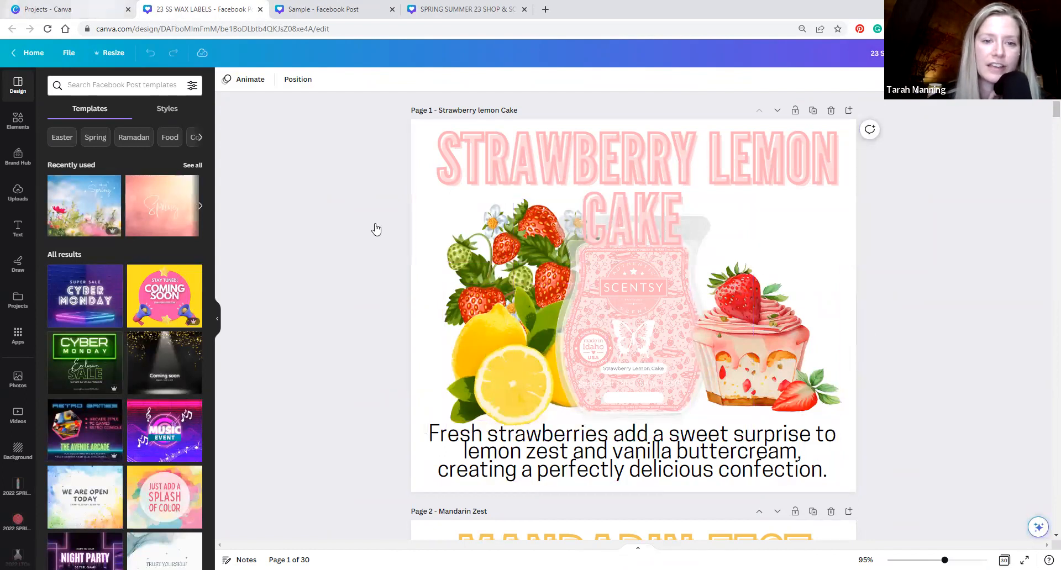
{"action": "key", "text": "ctrl+1"}
{"action": "left_click", "coordinate": [687, 224]}
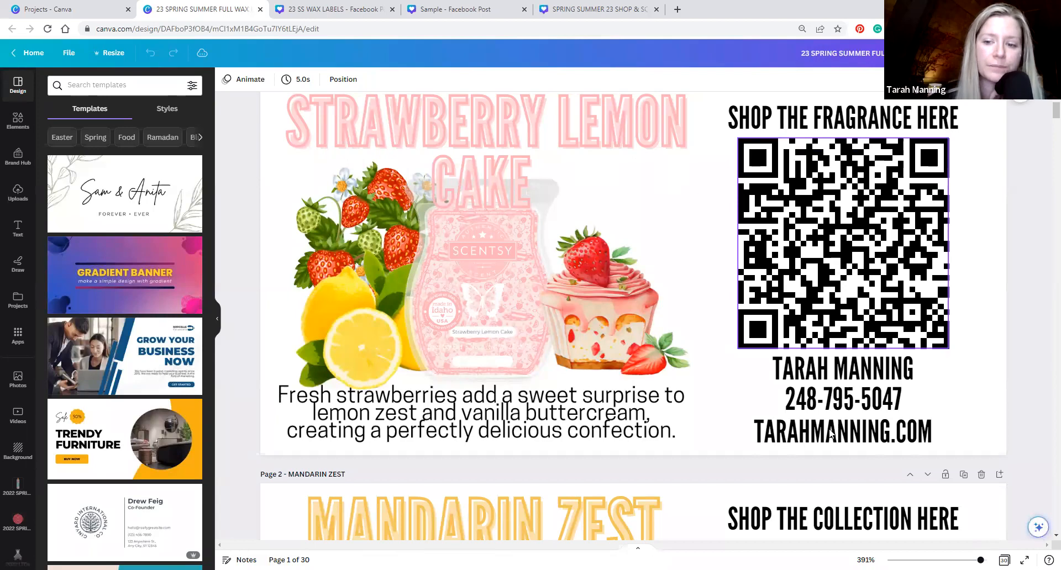
Step: Review the full wax label pages up to Make a Splash, examining each QR code, product availability list and fragrance family
{"action": "scroll", "coordinate": [805, 205], "scroll_direction": "down", "scroll_amount": 20}
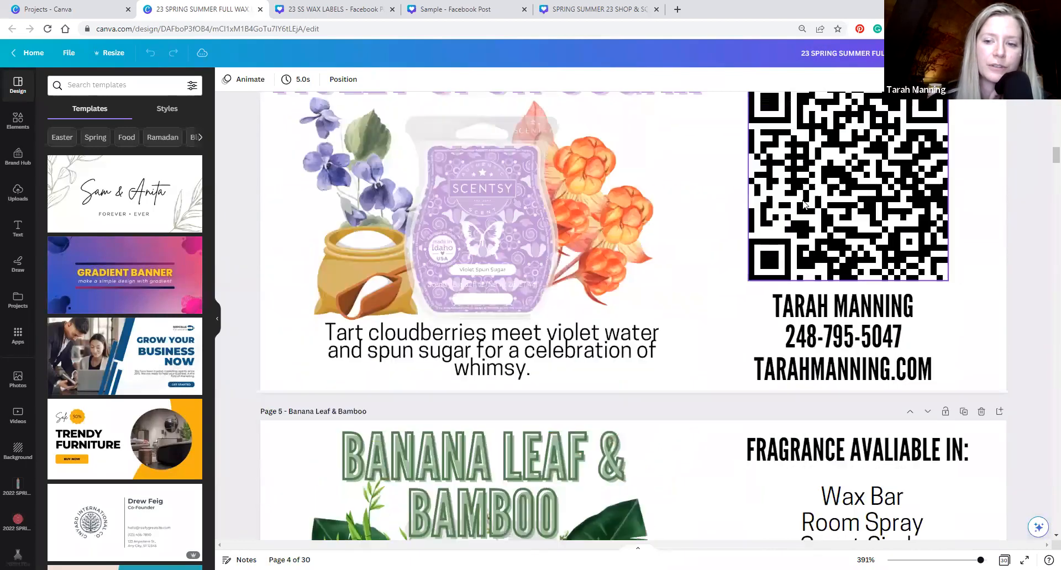
{"action": "scroll", "coordinate": [810, 233], "scroll_direction": "down", "scroll_amount": 3}
{"action": "scroll", "coordinate": [967, 227], "scroll_direction": "up", "scroll_amount": 2}
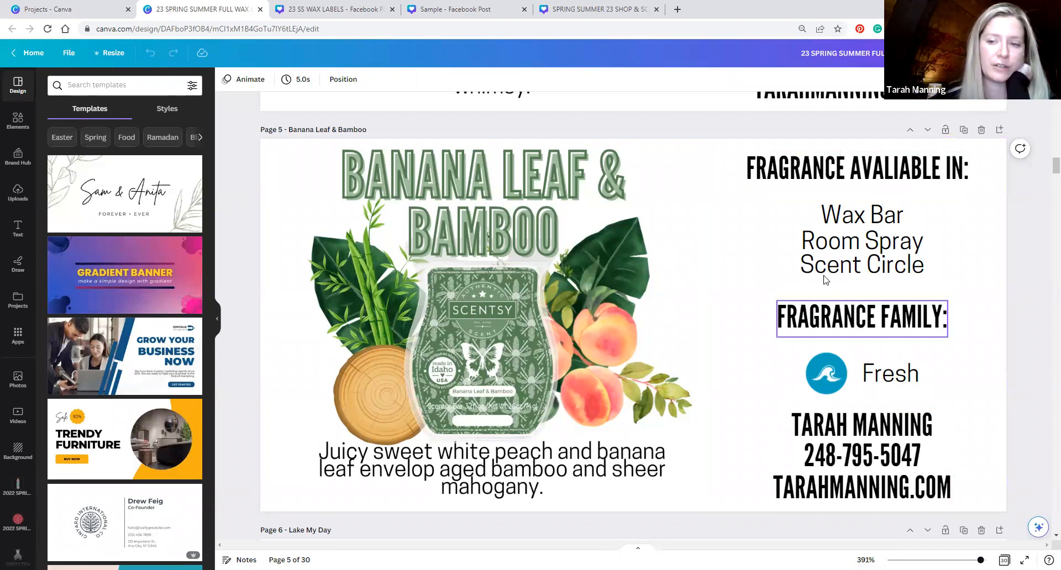
{"action": "scroll", "coordinate": [826, 280], "scroll_direction": "down", "scroll_amount": 15}
{"action": "scroll", "coordinate": [818, 278], "scroll_direction": "down", "scroll_amount": 15}
{"action": "scroll", "coordinate": [818, 278], "scroll_direction": "down", "scroll_amount": 20}
{"action": "scroll", "coordinate": [817, 278], "scroll_direction": "down", "scroll_amount": 20}
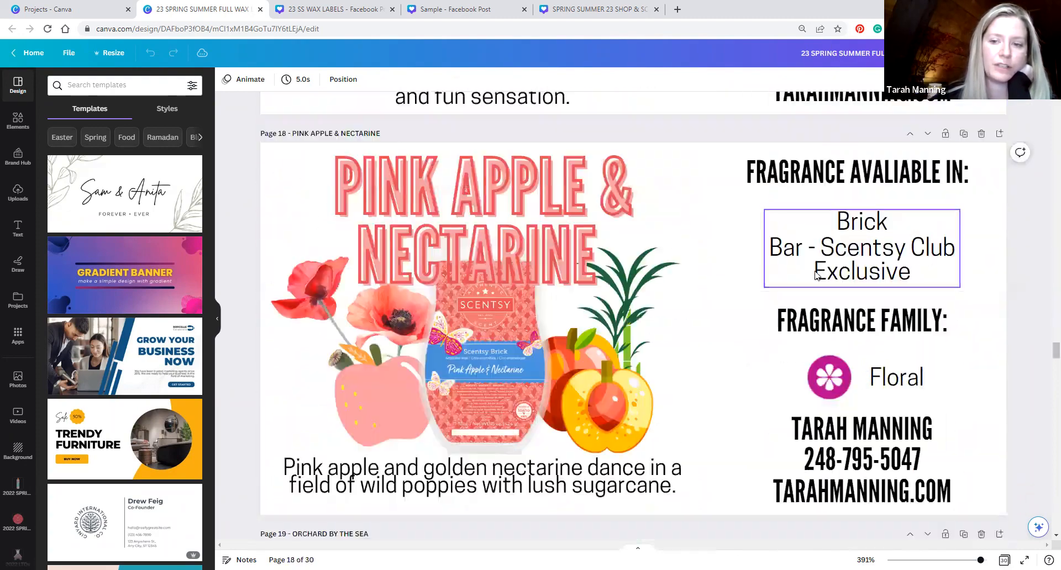
{"action": "scroll", "coordinate": [816, 277], "scroll_direction": "down", "scroll_amount": 15}
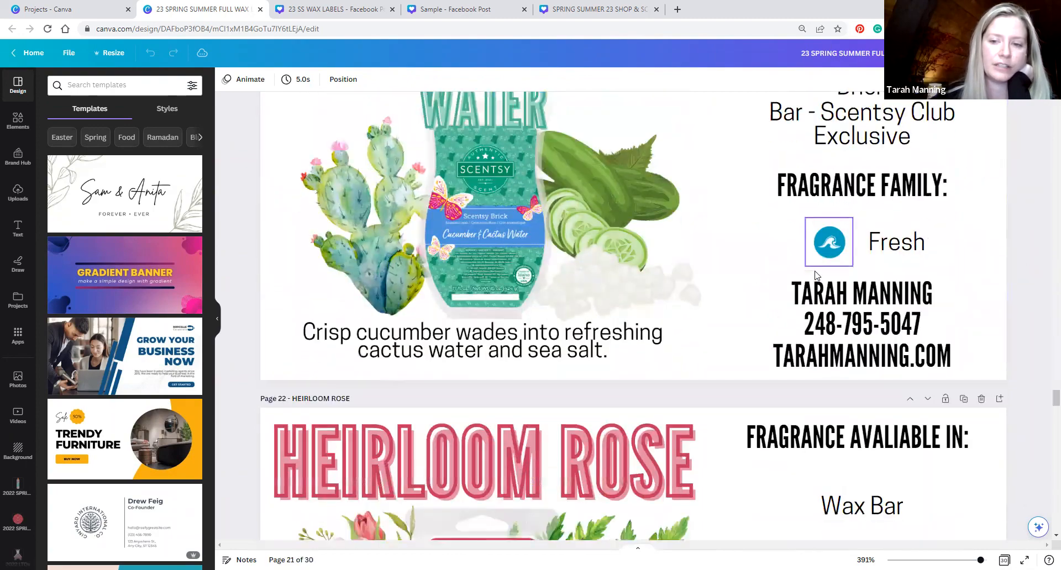
{"action": "scroll", "coordinate": [817, 275], "scroll_direction": "down", "scroll_amount": 20}
{"action": "scroll", "coordinate": [816, 274], "scroll_direction": "down", "scroll_amount": 15}
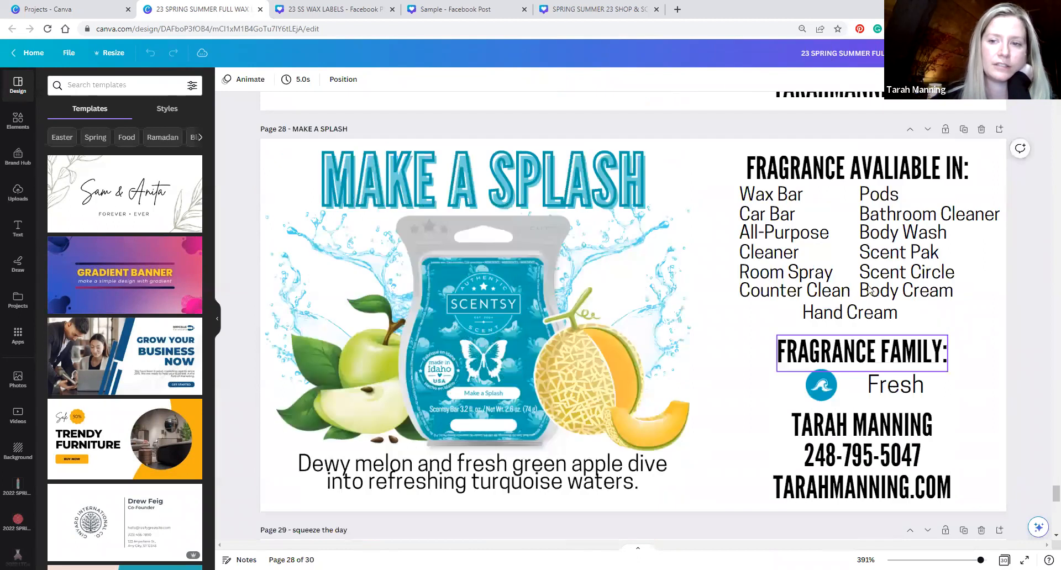
{"action": "scroll", "coordinate": [871, 290], "scroll_direction": "up", "scroll_amount": 1}
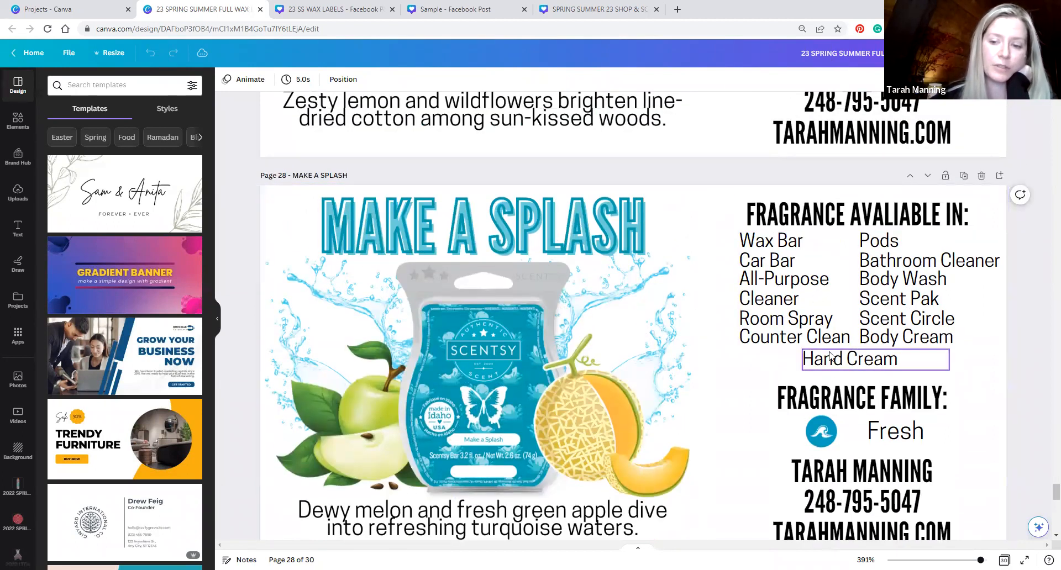
{"action": "scroll", "coordinate": [706, 250], "scroll_direction": "down", "scroll_amount": 1}
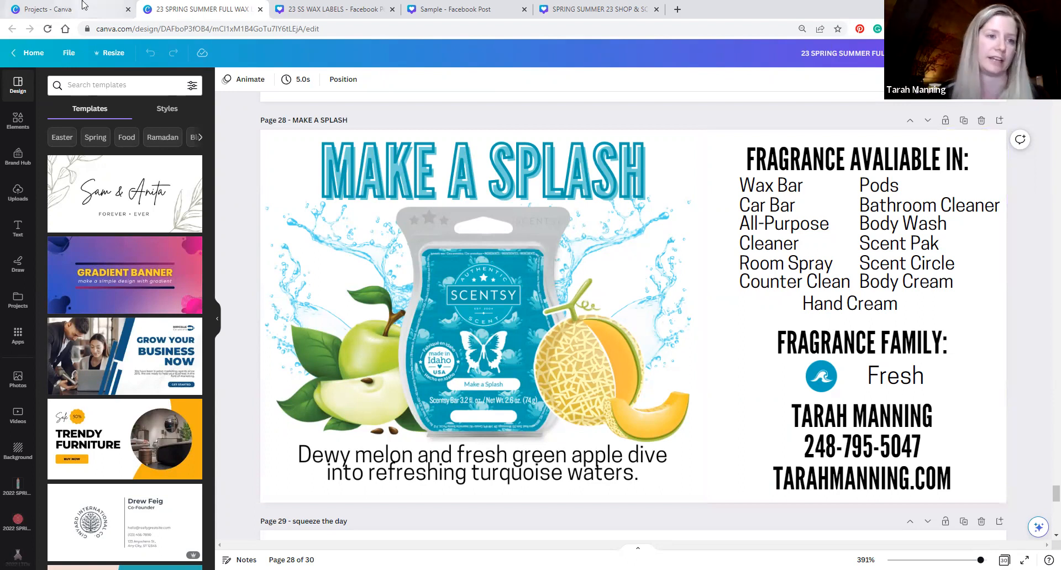
Step: Open the 23 SS WAX LABELS design from the projects again and go to its last page, Rainbow Sherbet
{"action": "left_click", "coordinate": [60, 9]}
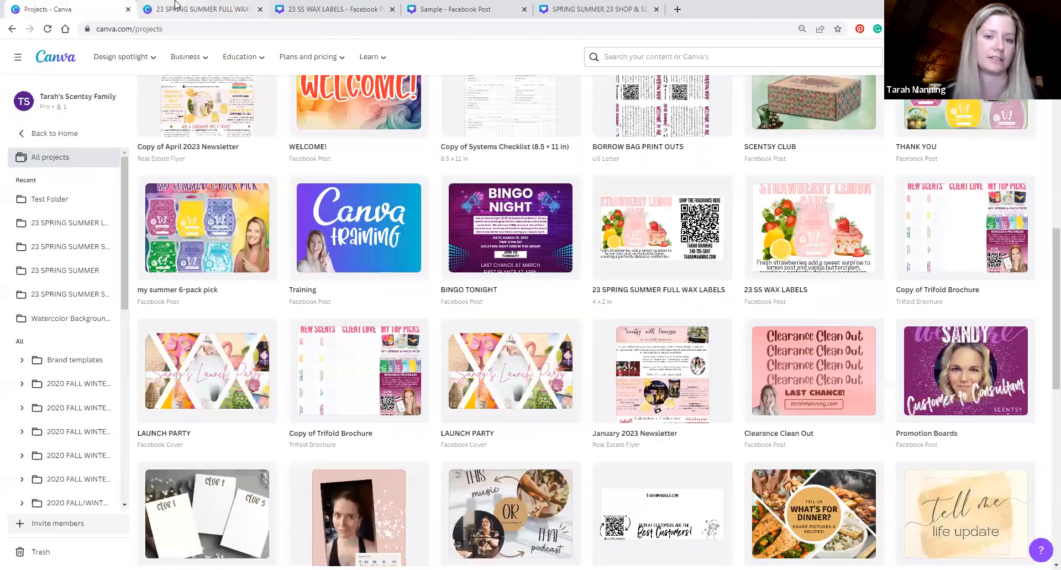
{"action": "left_click", "coordinate": [633, 205]}
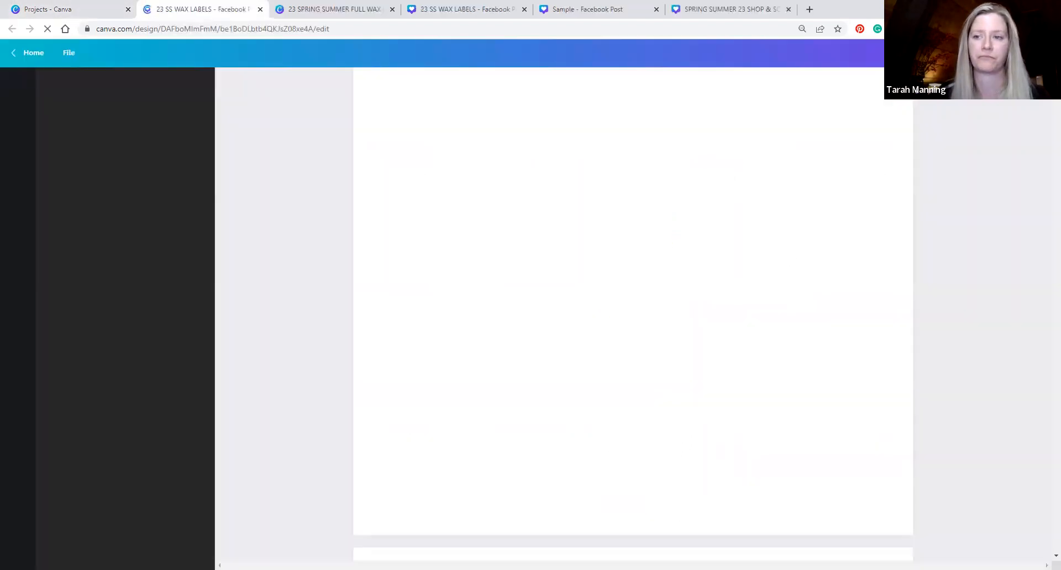
{"action": "left_click_drag", "start_coordinate": [1057, 109], "coordinate": [1055, 526]}
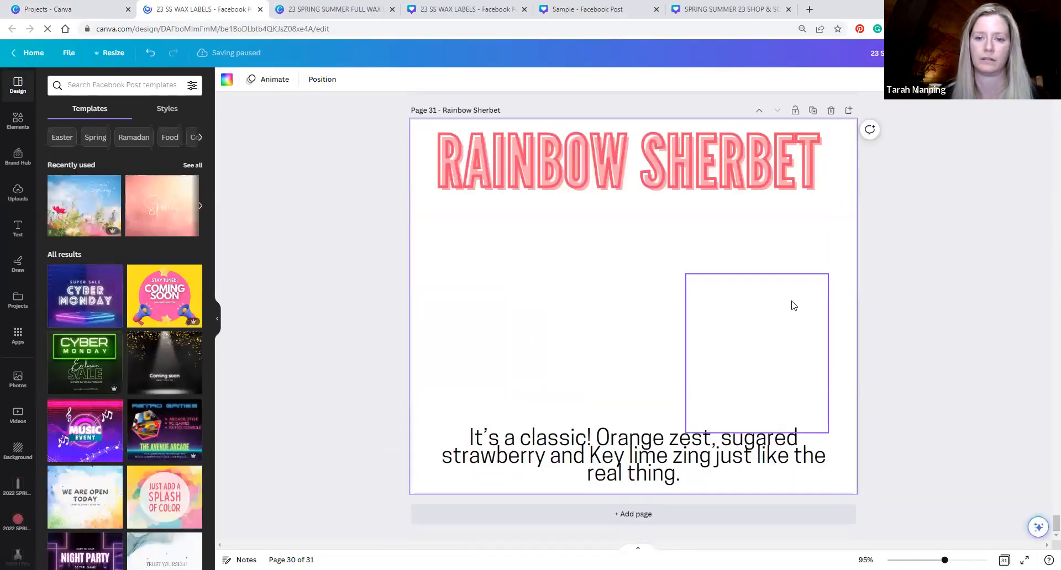
Step: Retype the heading on the Rainbow Sherbet label page as "RAINBOW SHERBET"
{"action": "left_click", "coordinate": [538, 134]}
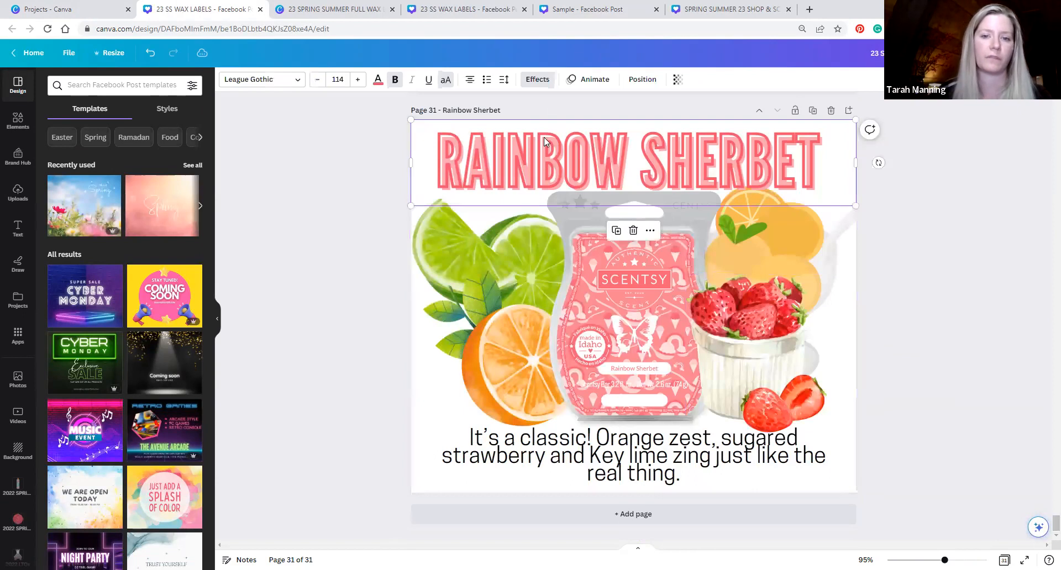
{"action": "left_click", "coordinate": [602, 150]}
{"action": "triple_click", "coordinate": [602, 149]}
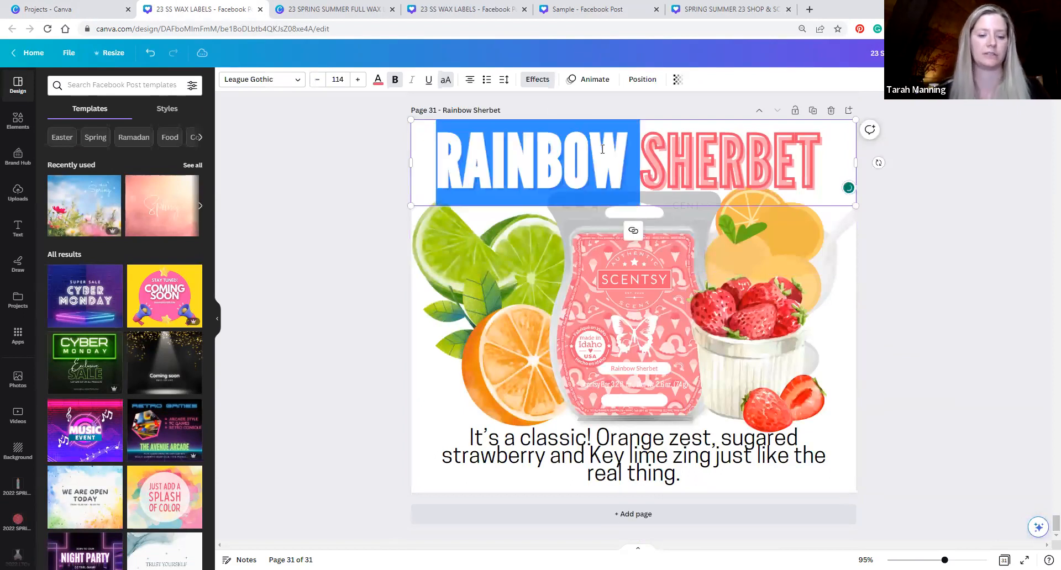
{"action": "type", "text": "RAINBOW"}
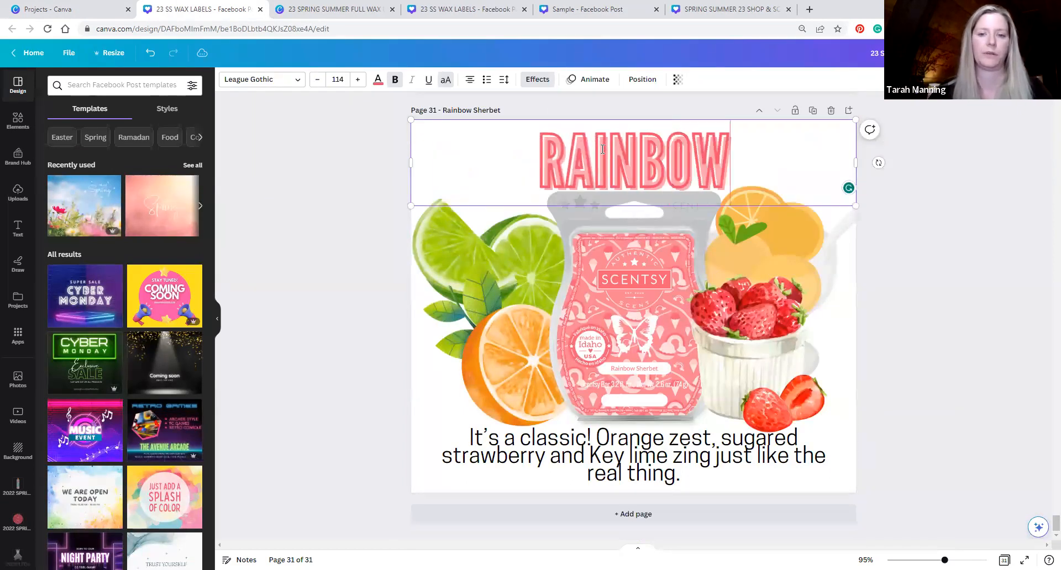
{"action": "type", "text": " SHERBET"}
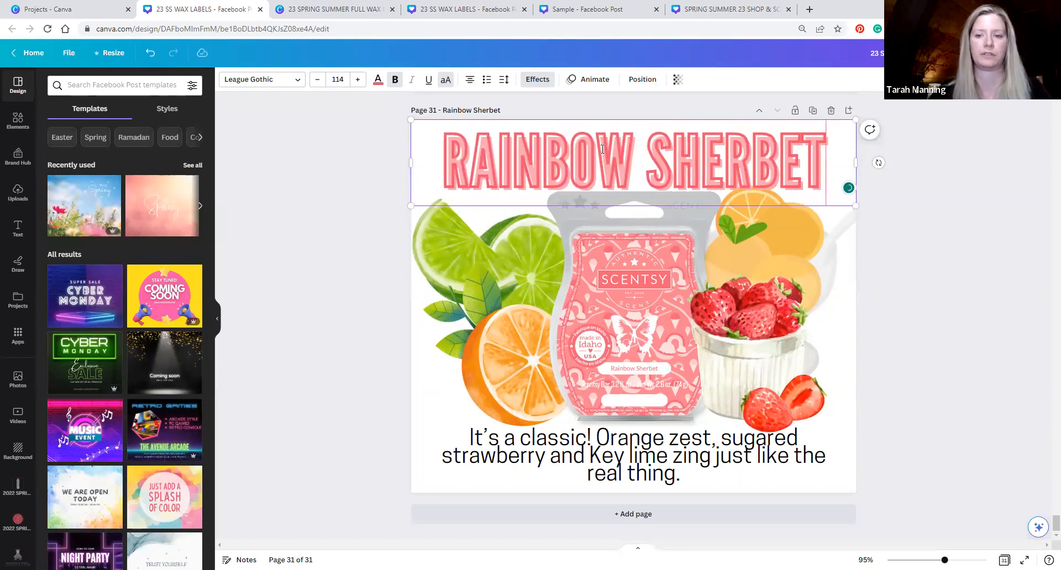
{"action": "left_click", "coordinate": [926, 302]}
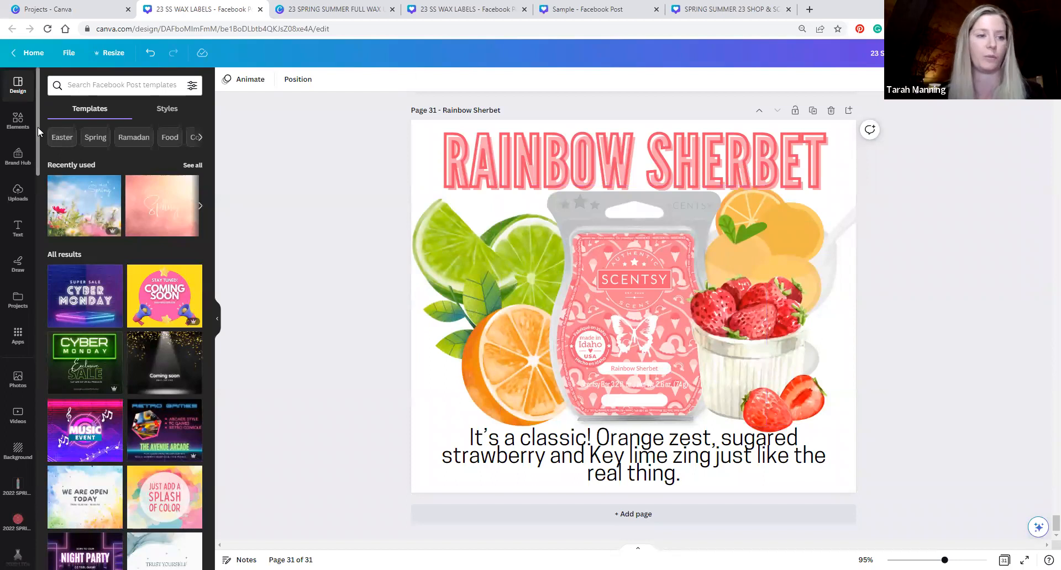
Step: Search the elements library for "orange" to look through the matching graphics
{"action": "left_click", "coordinate": [20, 121]}
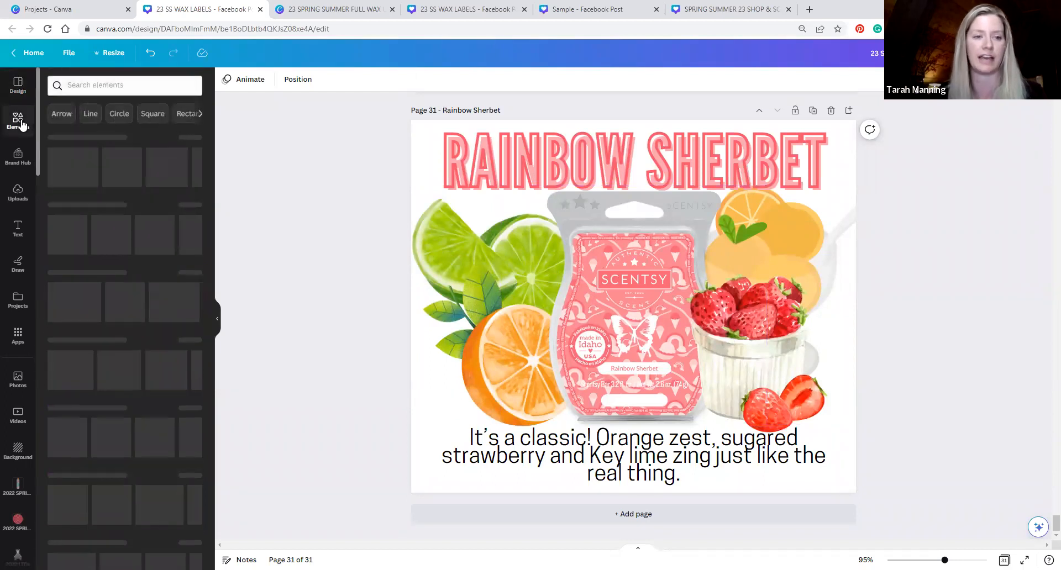
{"action": "left_click", "coordinate": [122, 87]}
{"action": "type", "text": "orange"}
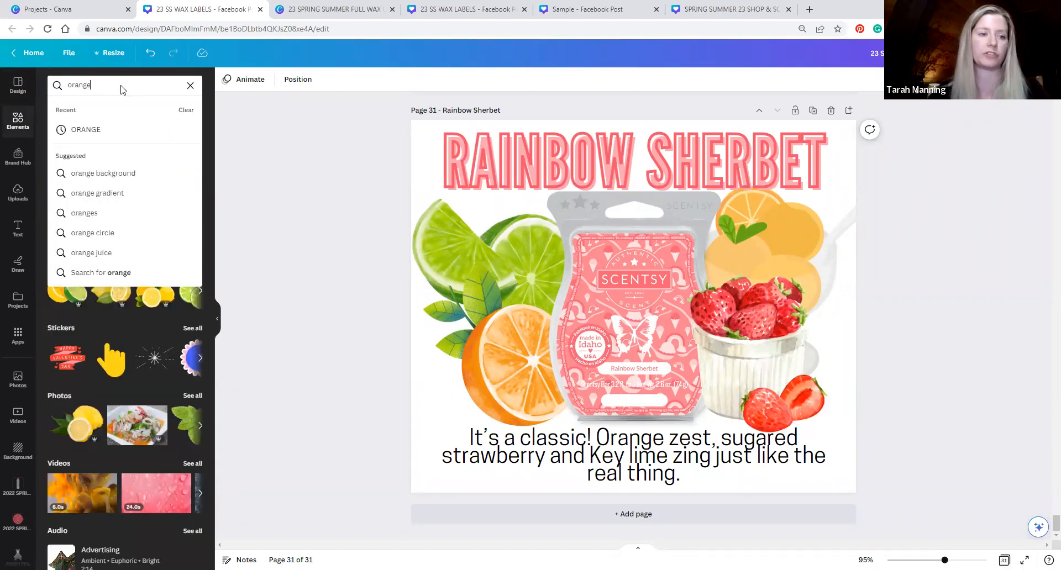
{"action": "key", "text": "Return"}
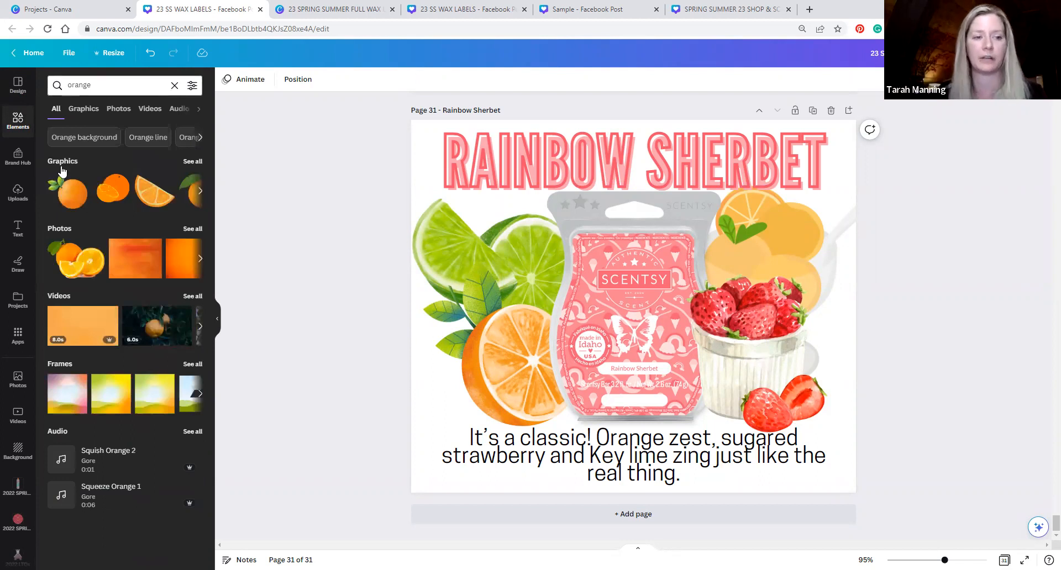
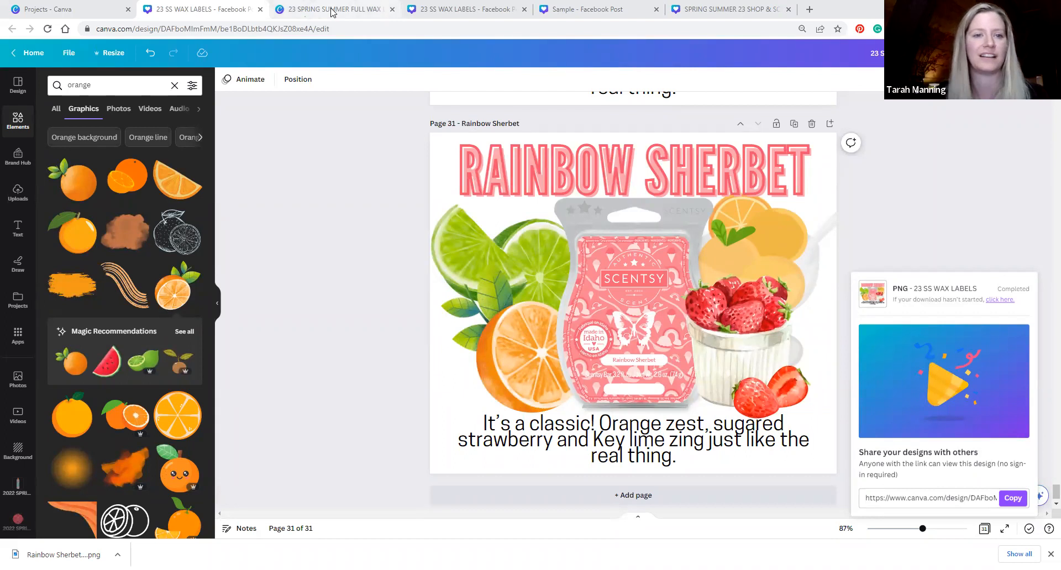
Step: Upload the downloaded Rainbow Sherbet PNG while on the last page of the 23 SPRING SUMMER FULL WAX LABELS design
{"action": "scroll", "coordinate": [649, 325], "scroll_direction": "down", "scroll_amount": 3}
{"action": "scroll", "coordinate": [649, 325], "scroll_direction": "down", "scroll_amount": 12}
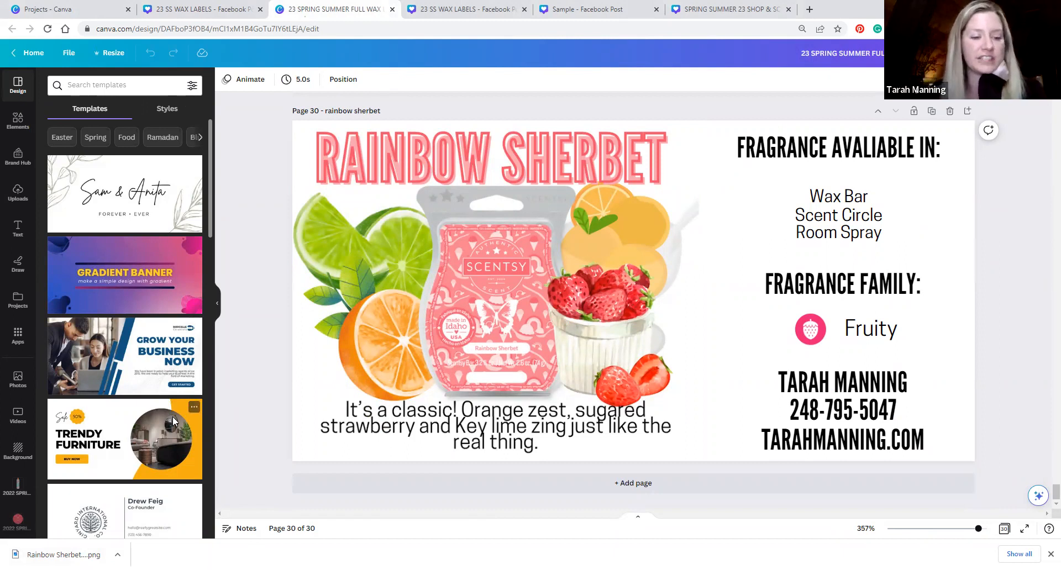
{"action": "left_click_drag", "start_coordinate": [65, 552], "coordinate": [102, 218]}
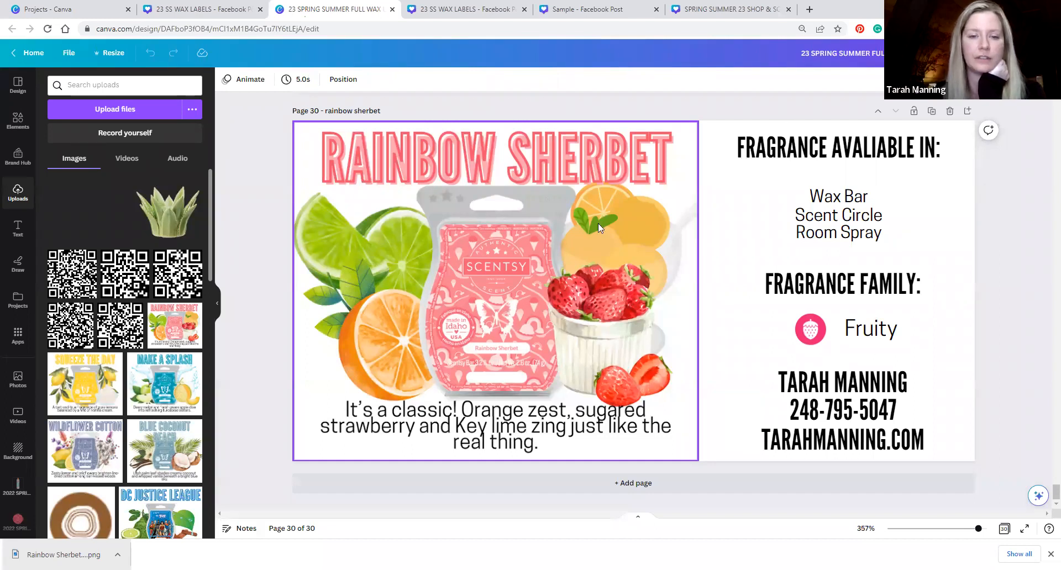
Step: Try replacing the label image on the Squeeze the Day page with the uploaded Rainbow Sherbet image, and undo the replacement
{"action": "scroll", "coordinate": [601, 228], "scroll_direction": "up", "scroll_amount": 8}
{"action": "left_click_drag", "start_coordinate": [98, 220], "coordinate": [529, 324]}
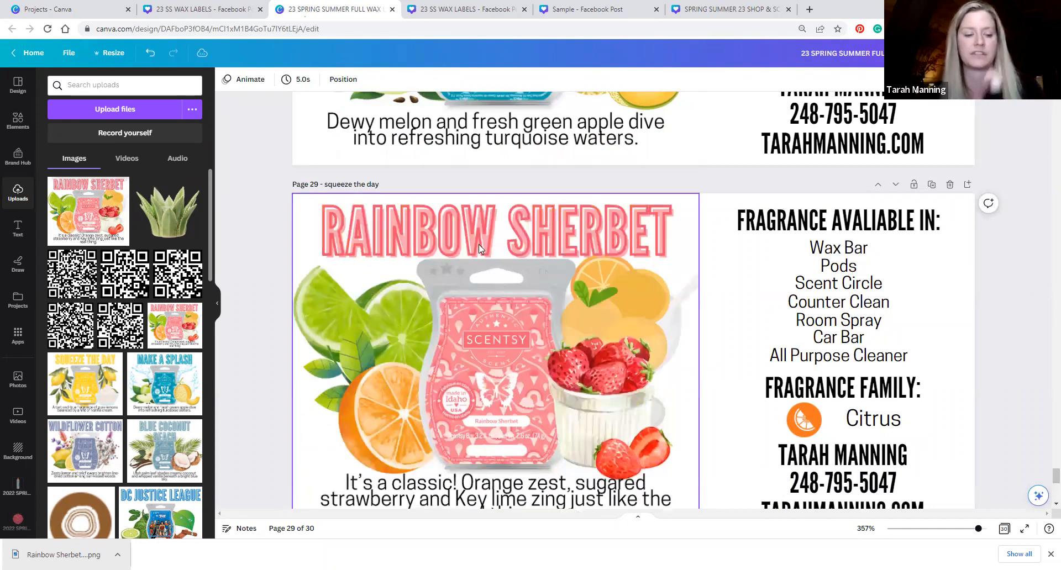
{"action": "key", "text": "ctrl+z"}
Step: Return to the Rainbow Sherbet page and select its "FRAGRANCE AVALIABLE IN:" heading
{"action": "scroll", "coordinate": [468, 283], "scroll_direction": "down", "scroll_amount": 8}
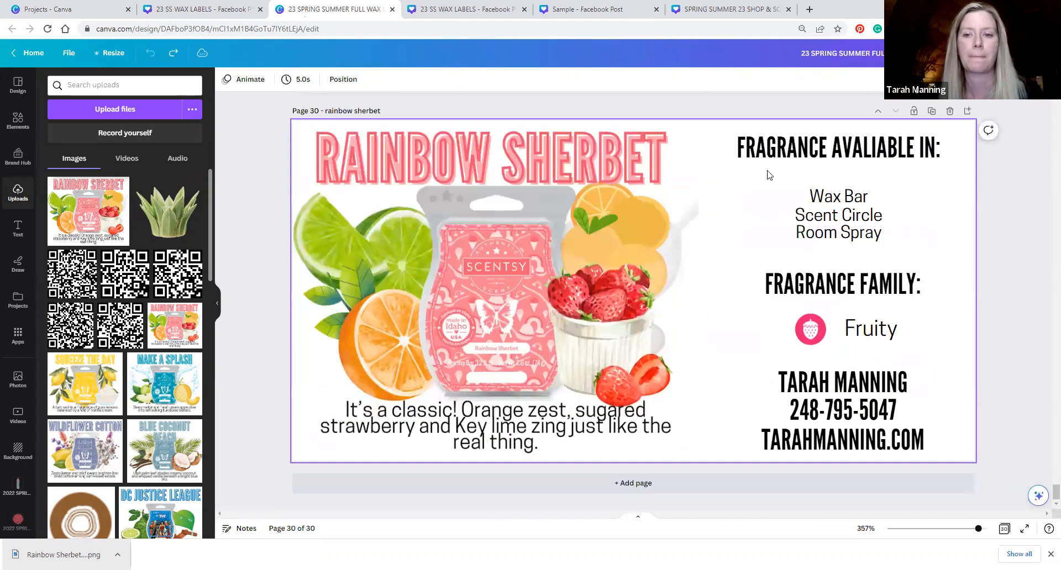
{"action": "left_click", "coordinate": [772, 157]}
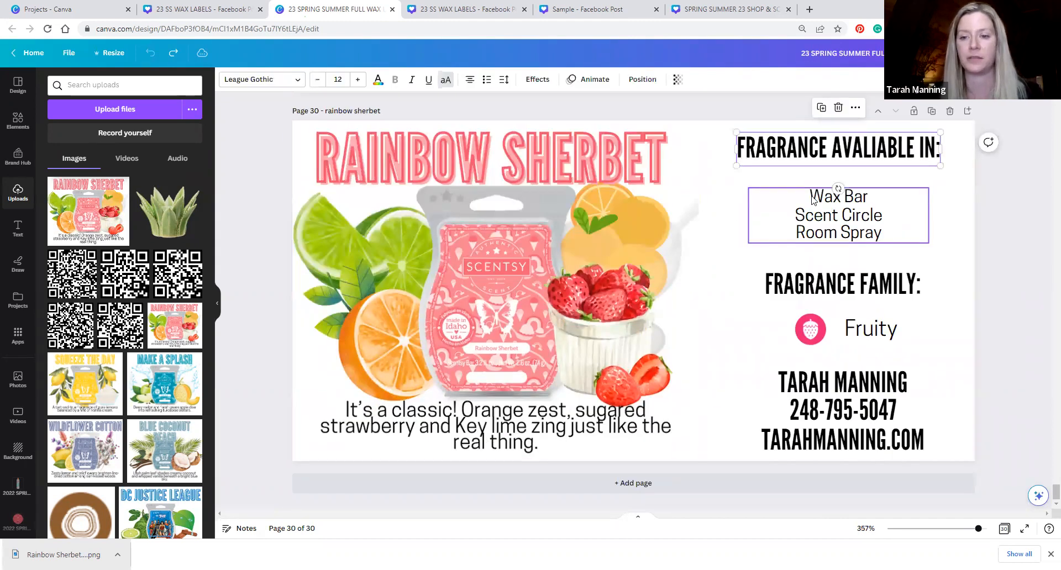
{"action": "left_click", "coordinate": [868, 329]}
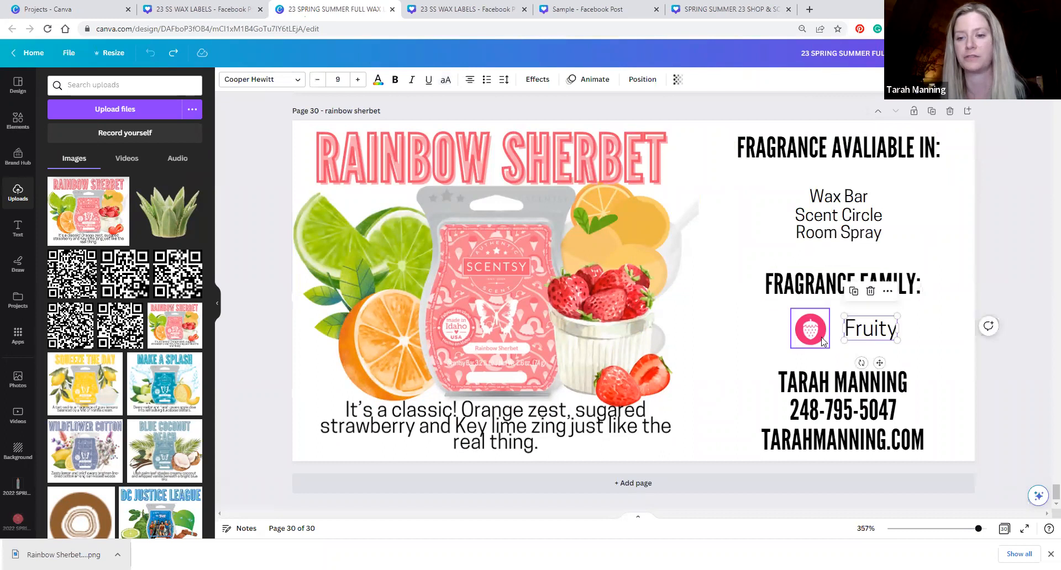
{"action": "left_click", "coordinate": [879, 434]}
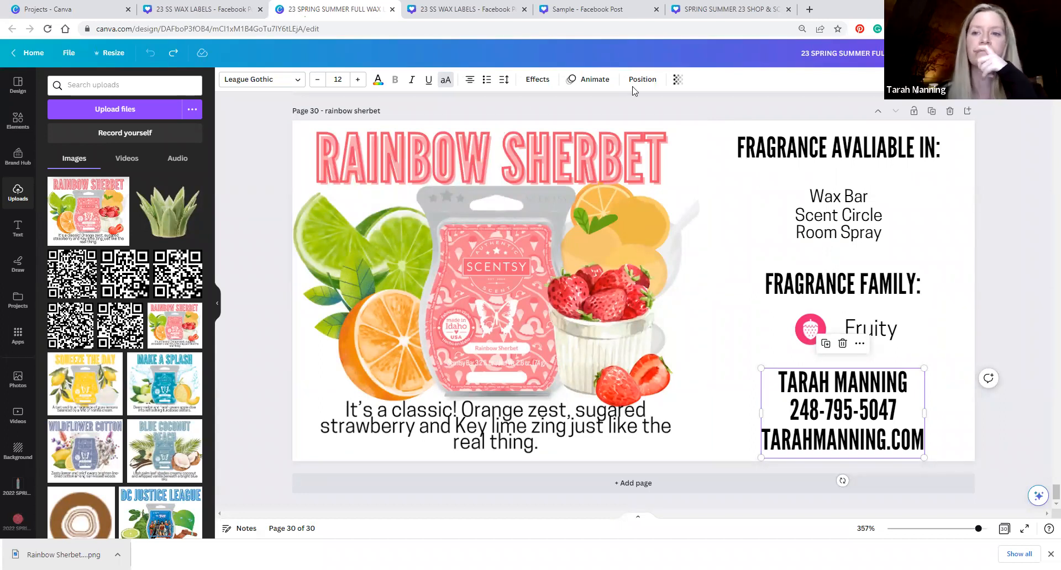
{"action": "key", "text": "ctrl+shift+a"}
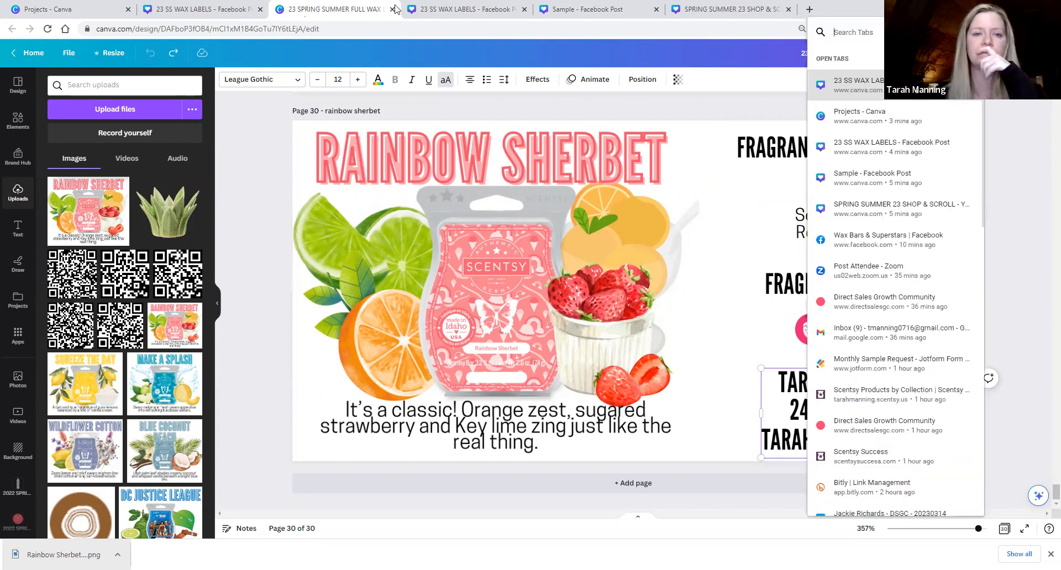
{"action": "key", "text": "Escape"}
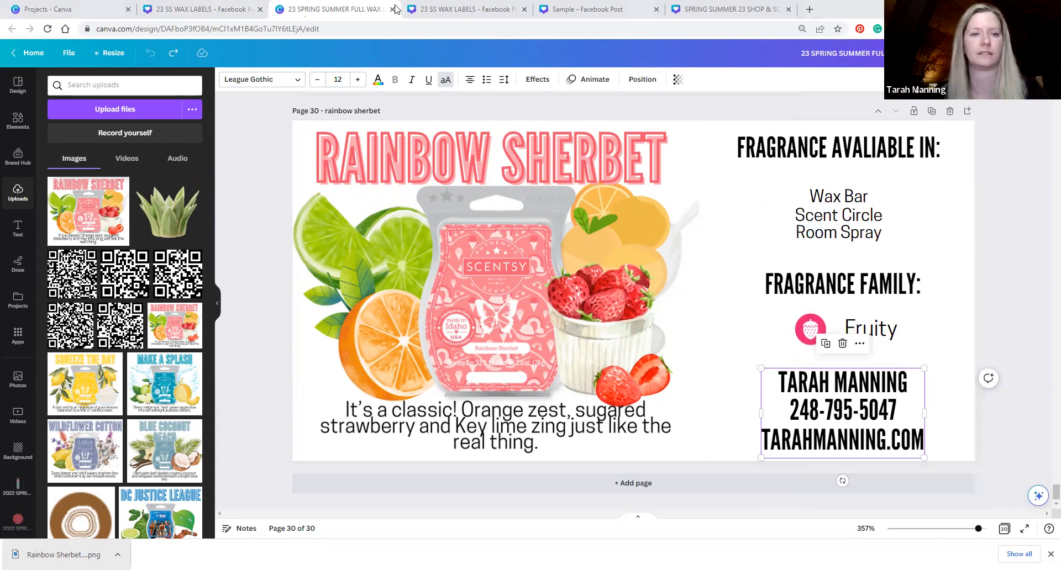
Step: Switch to the Avery website and open its Templates page
{"action": "left_click", "coordinate": [445, 16]}
{"action": "key", "text": "ctrl+l"}
{"action": "type", "text": "avery"}
{"action": "key", "text": "Return"}
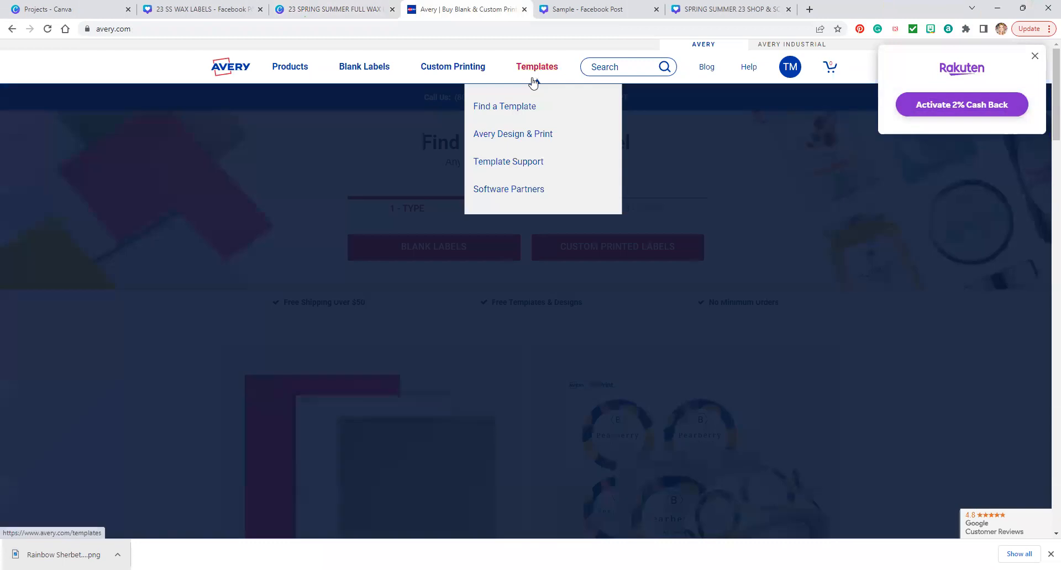
{"action": "left_click", "coordinate": [533, 82]}
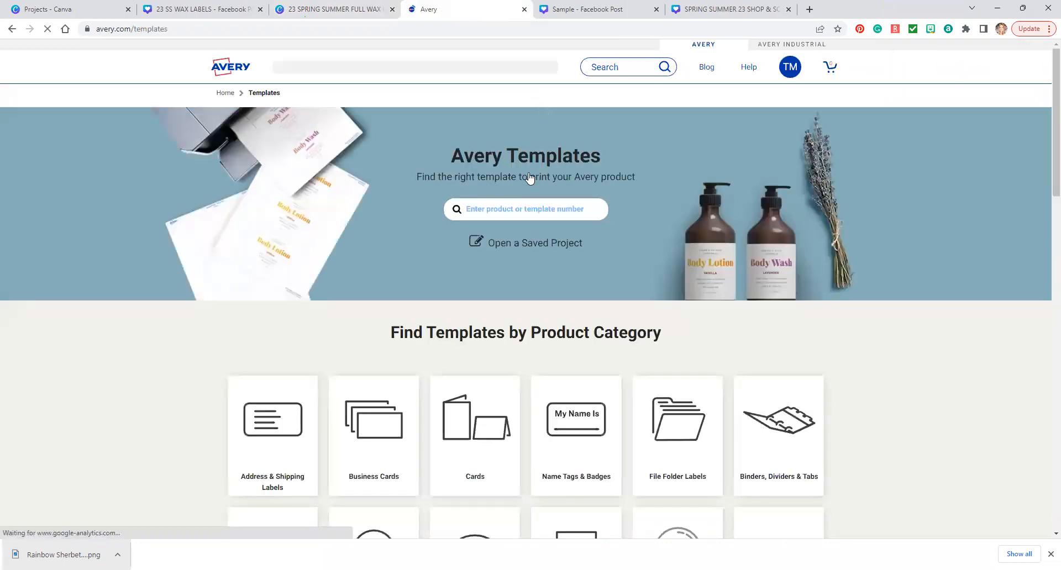
Step: Start designing with Avery shipping label template 5163, choosing the blank horizontal design
{"action": "left_click", "coordinate": [285, 426]}
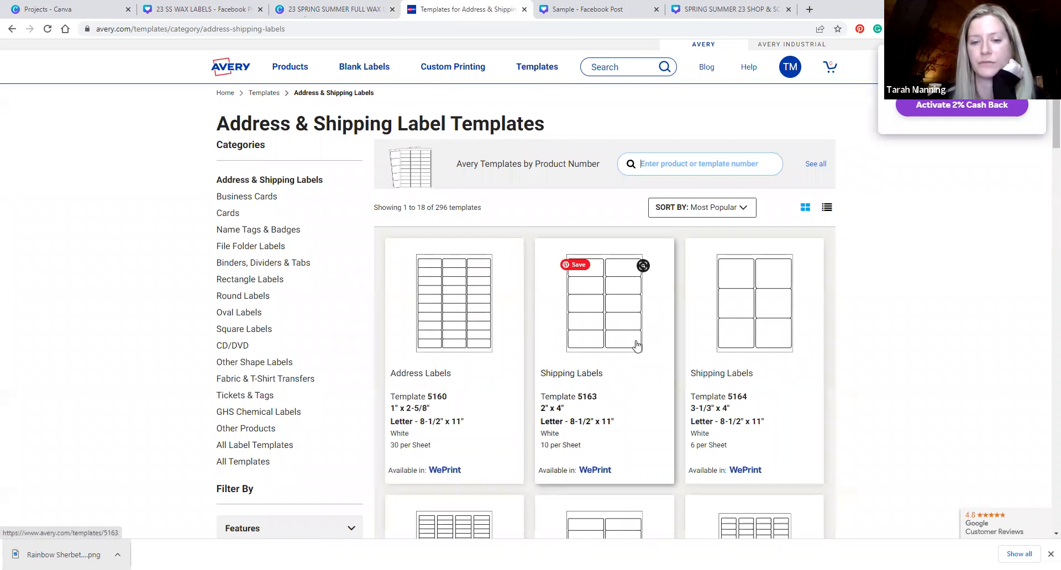
{"action": "left_click", "coordinate": [616, 307]}
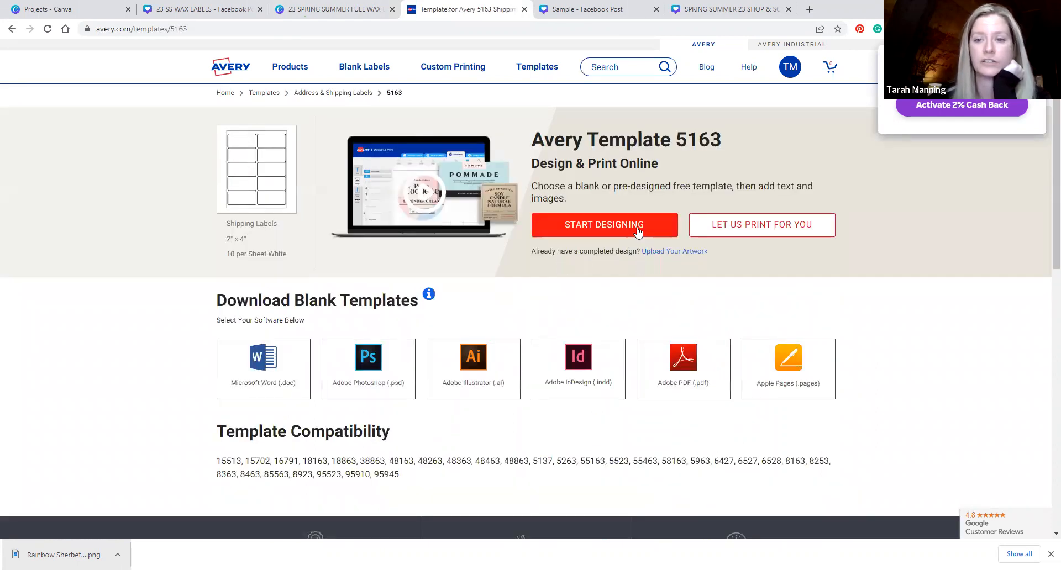
{"action": "left_click", "coordinate": [638, 225]}
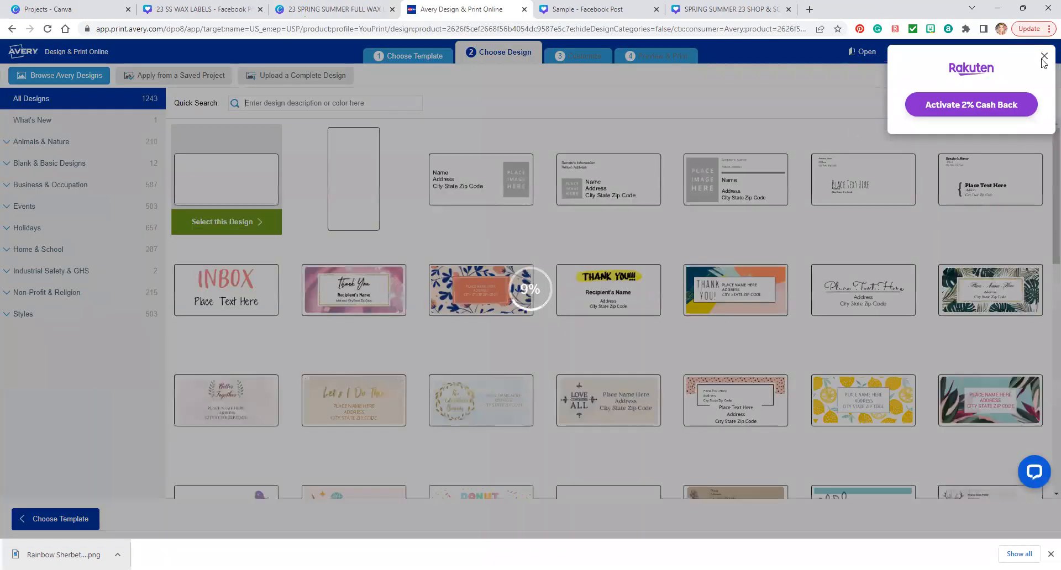
{"action": "left_click", "coordinate": [1043, 59]}
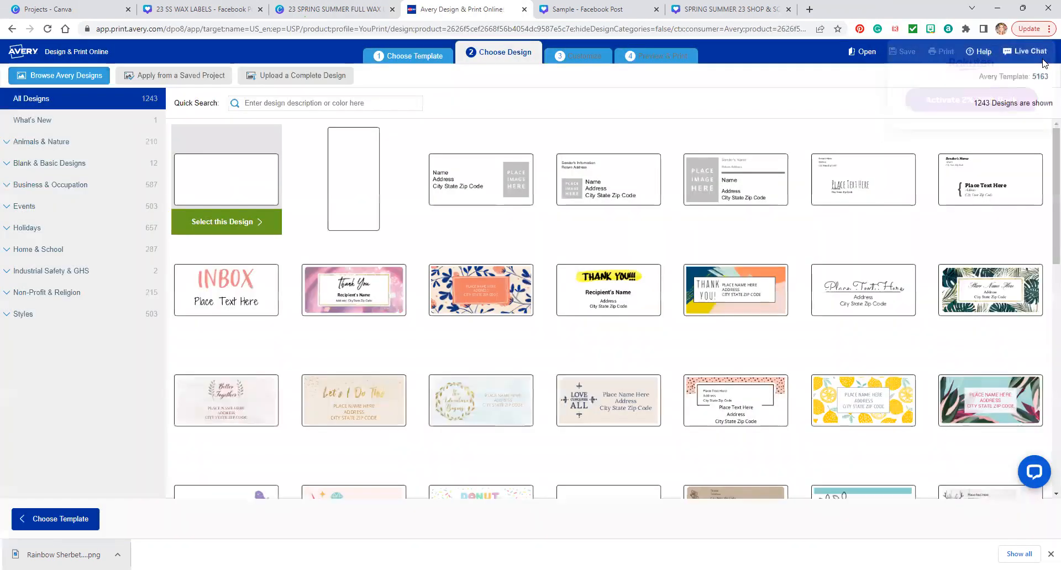
{"action": "left_click", "coordinate": [224, 221]}
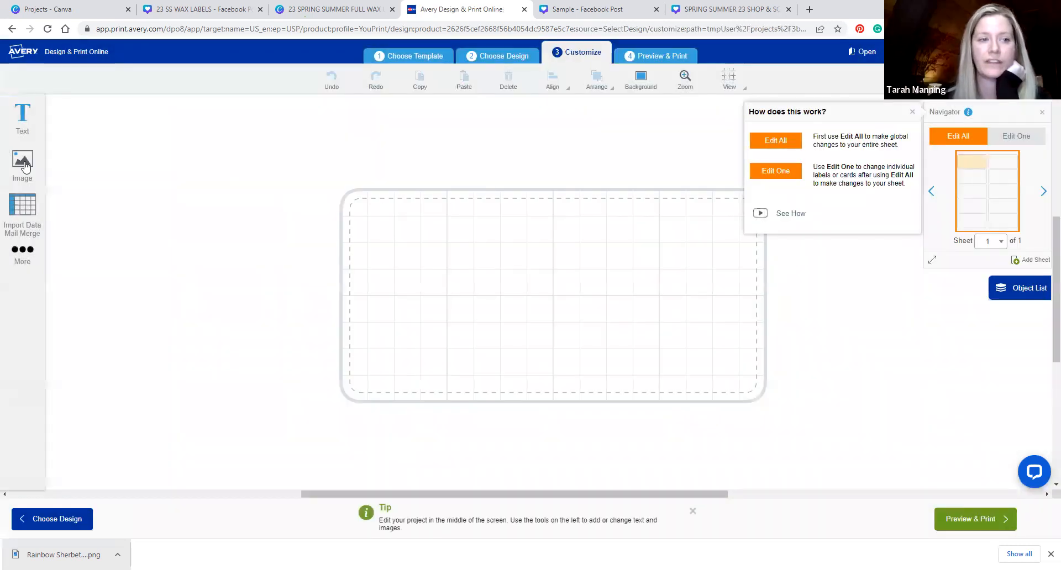
Step: Start adding an image from a file, browsing to the LABELS folder inside 2023 SPRING SUMMER
{"action": "left_click", "coordinate": [25, 166]}
{"action": "left_click", "coordinate": [103, 119]}
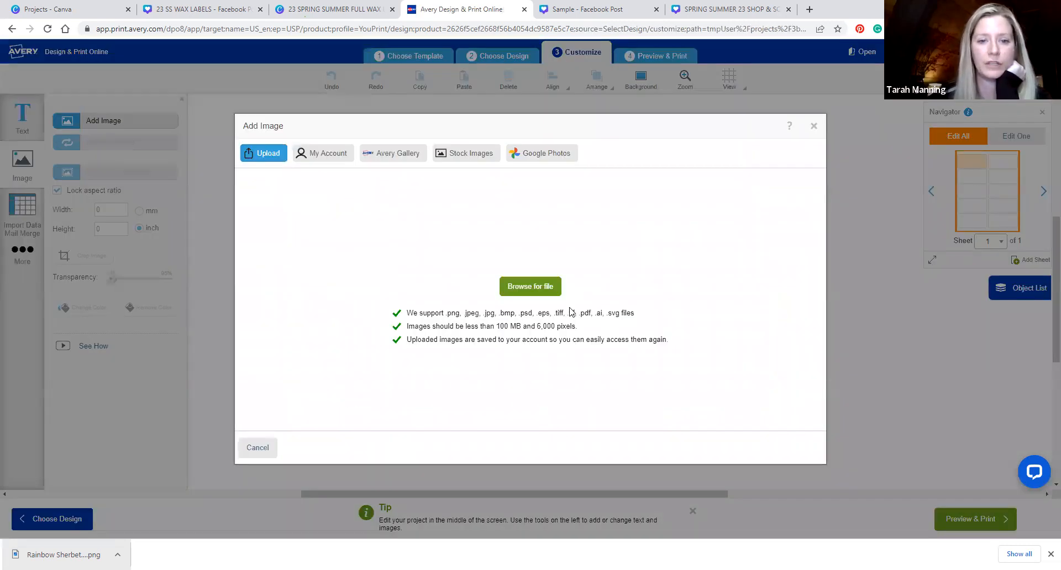
{"action": "left_click", "coordinate": [548, 288]}
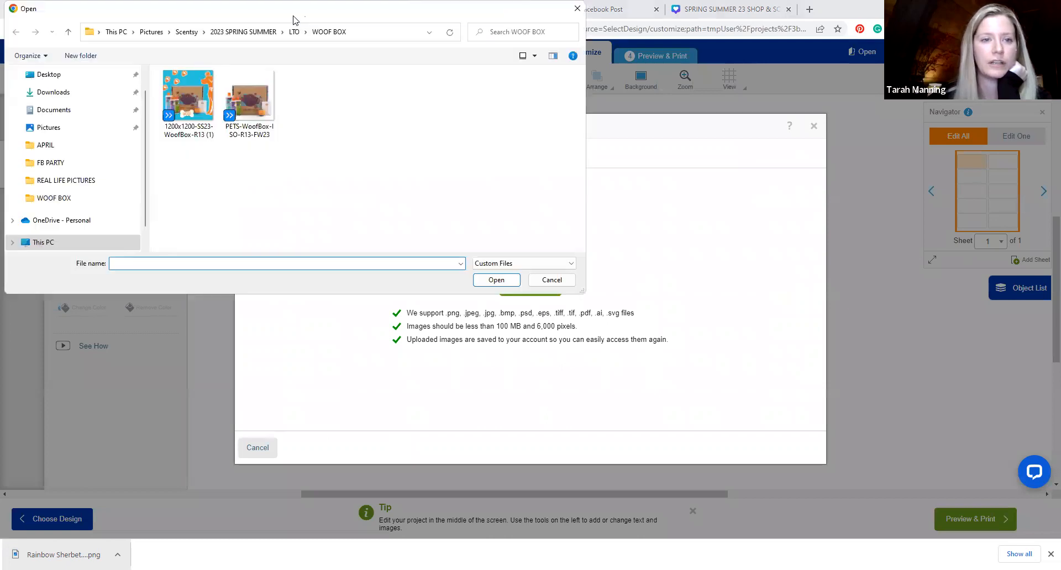
{"action": "left_click", "coordinate": [244, 32]}
{"action": "scroll", "coordinate": [416, 211], "scroll_direction": "down", "scroll_amount": 3}
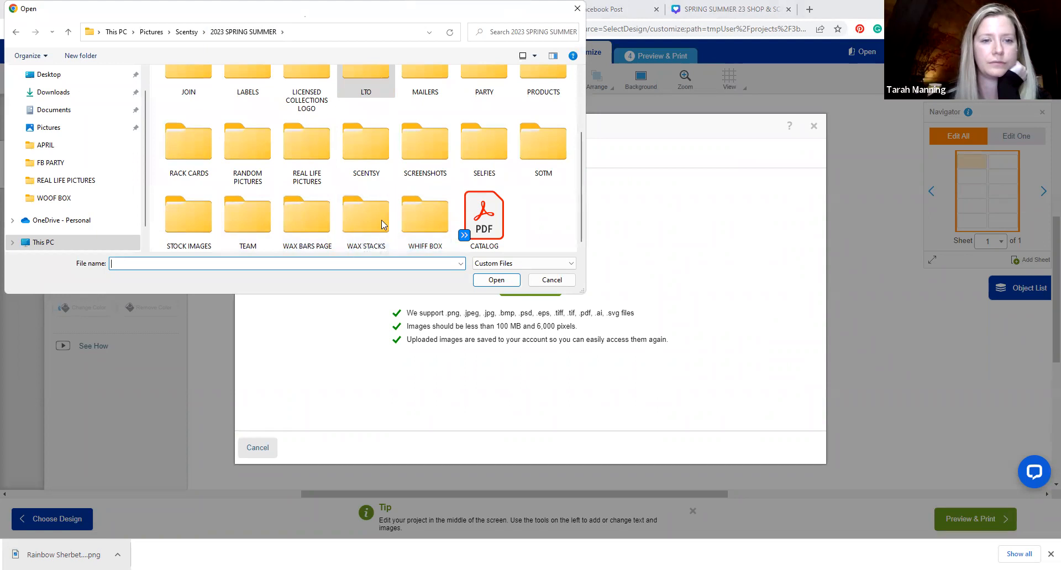
{"action": "scroll", "coordinate": [366, 166], "scroll_direction": "up", "scroll_amount": 1}
{"action": "left_click", "coordinate": [238, 93]}
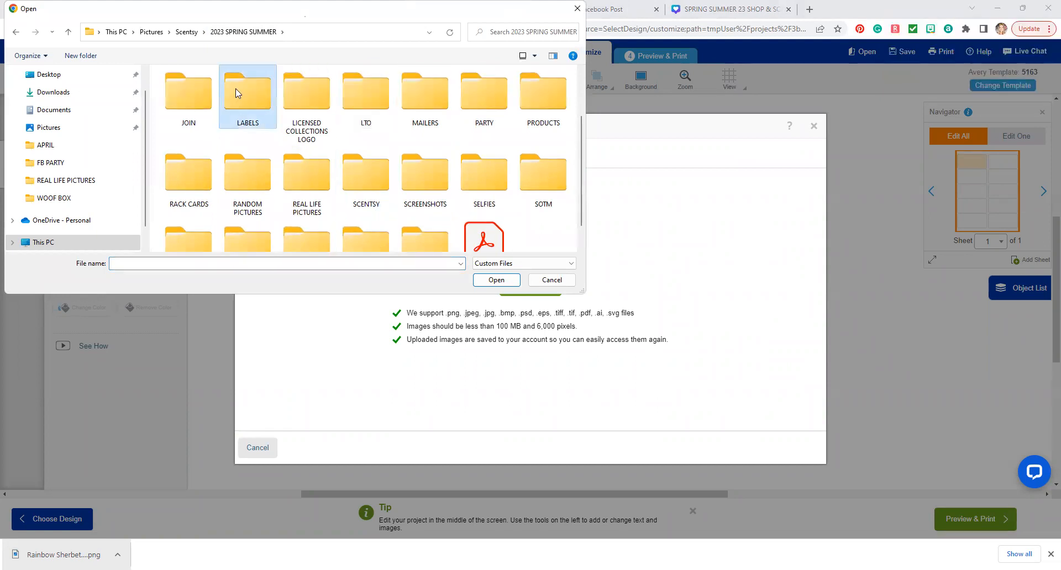
{"action": "double_click", "coordinate": [238, 93]}
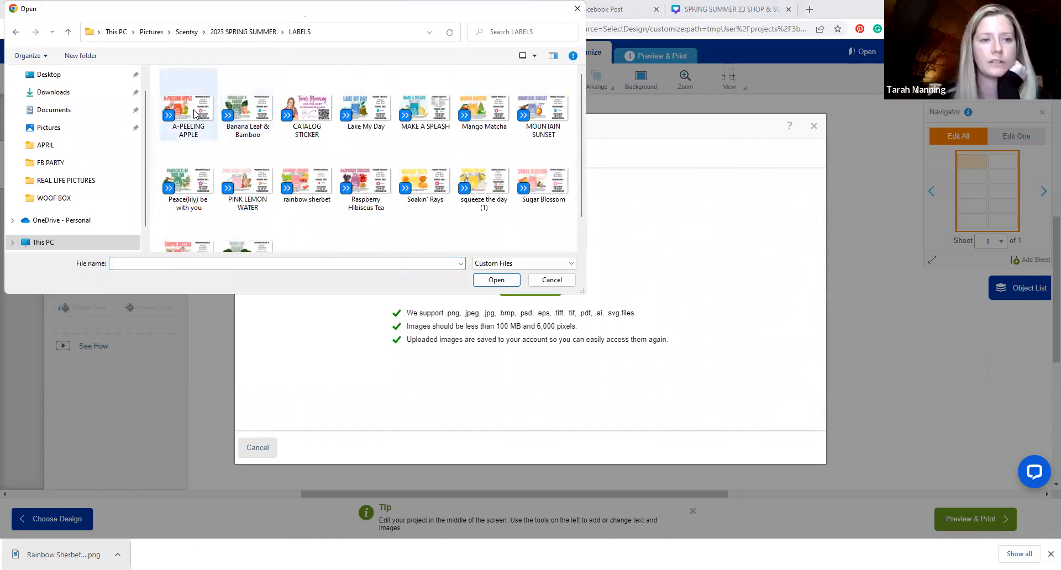
Step: Insert the A-PEELING APPLE image and enlarge it to fill the whole label
{"action": "left_click", "coordinate": [194, 113]}
{"action": "key", "text": "Return"}
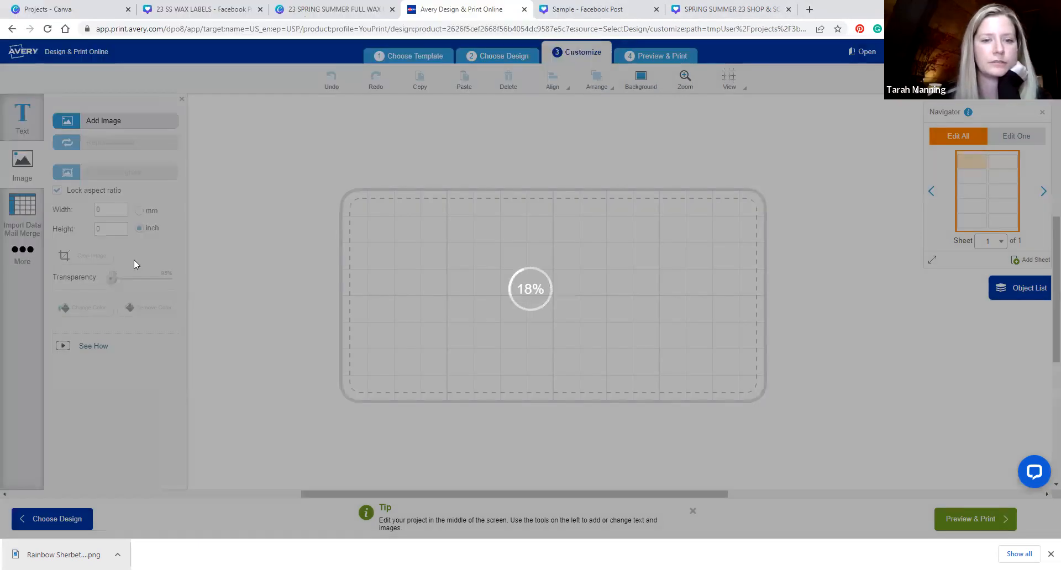
{"action": "left_click_drag", "start_coordinate": [442, 245], "coordinate": [384, 210]}
{"action": "left_click_drag", "start_coordinate": [660, 348], "coordinate": [748, 392]}
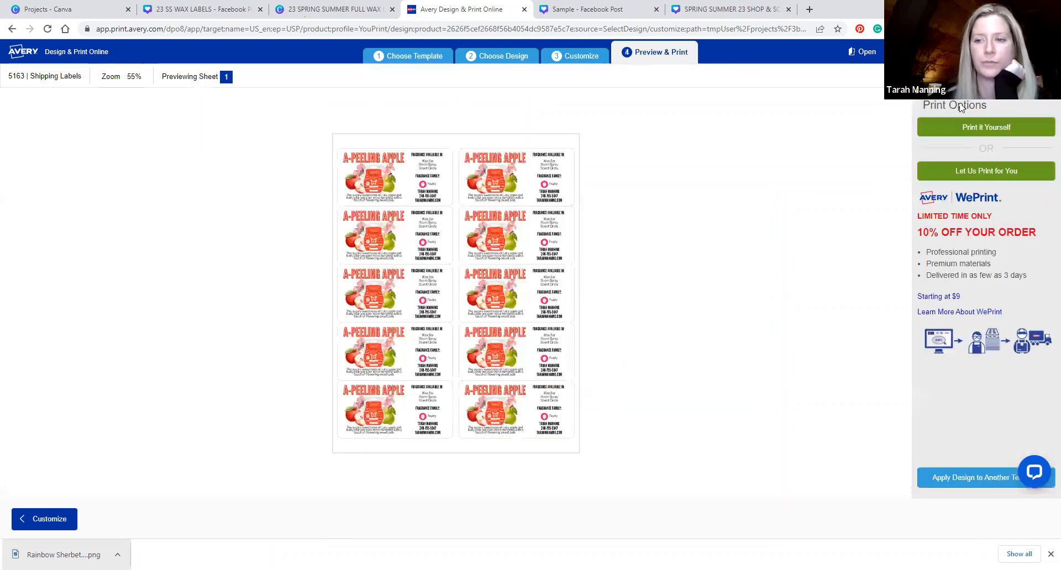
Step: Generate the print-it-yourself PDF with all labels of the sheet and look over the opened page
{"action": "left_click", "coordinate": [963, 132]}
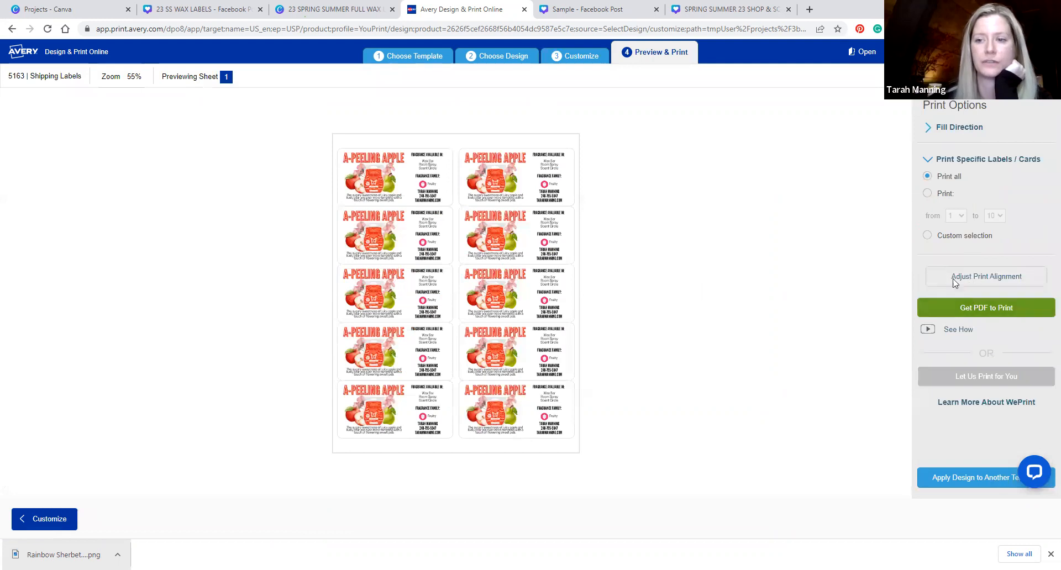
{"action": "left_click", "coordinate": [965, 308]}
{"action": "left_click", "coordinate": [501, 327]}
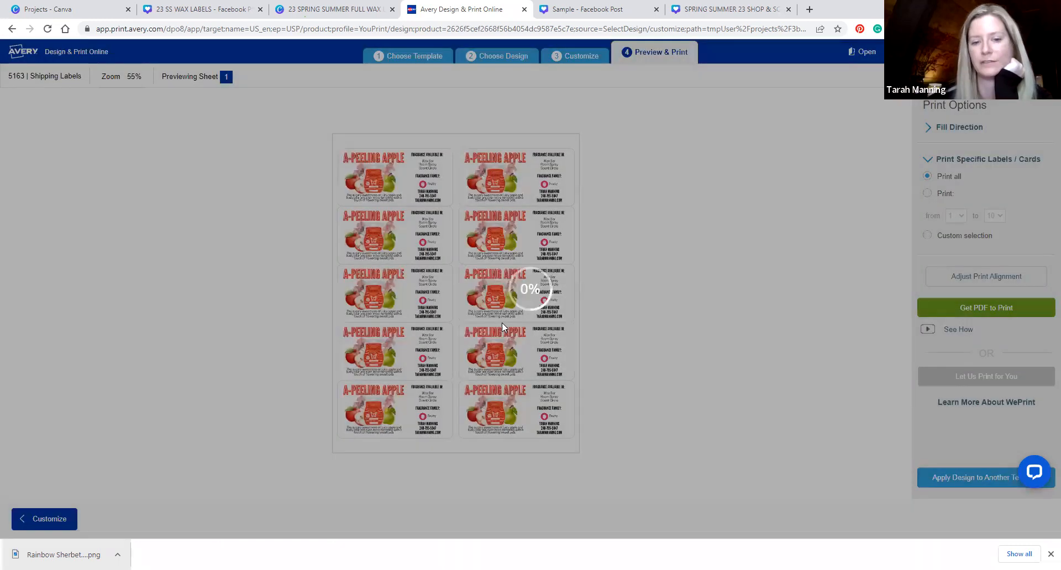
{"action": "left_click", "coordinate": [567, 366]}
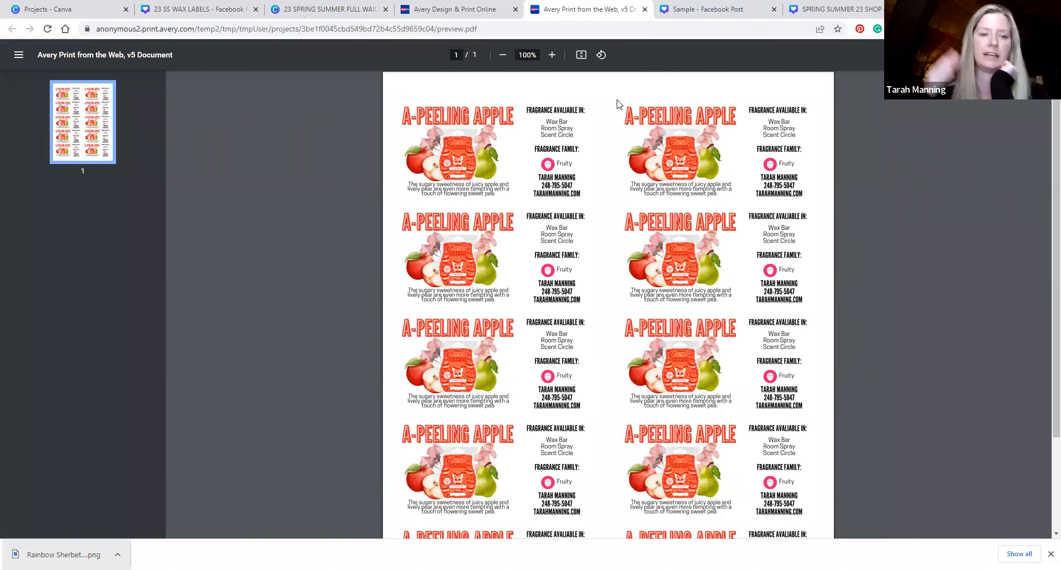
{"action": "scroll", "coordinate": [617, 157], "scroll_direction": "down", "scroll_amount": 3}
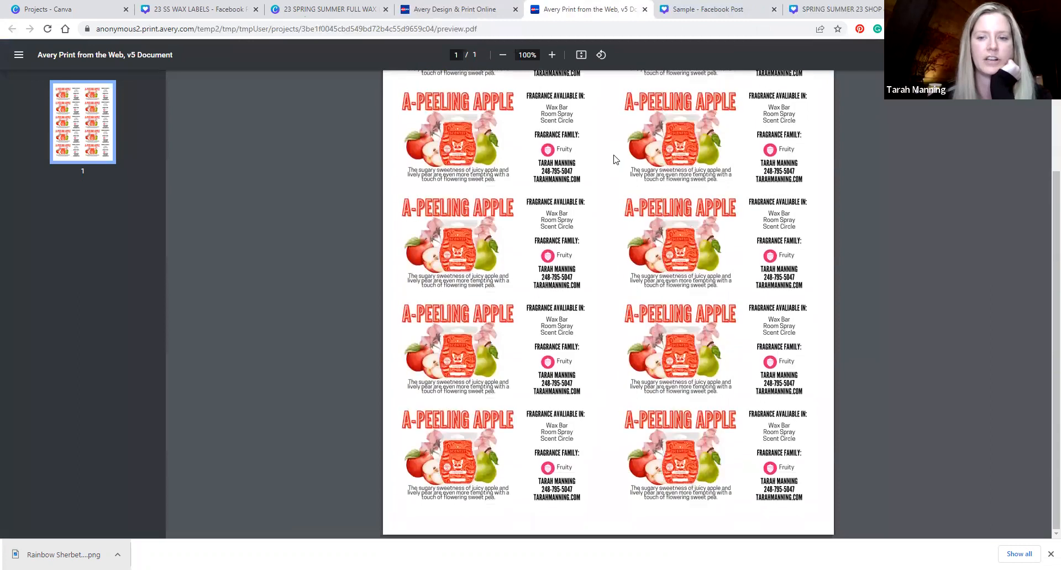
{"action": "scroll", "coordinate": [611, 342], "scroll_direction": "up", "scroll_amount": 3}
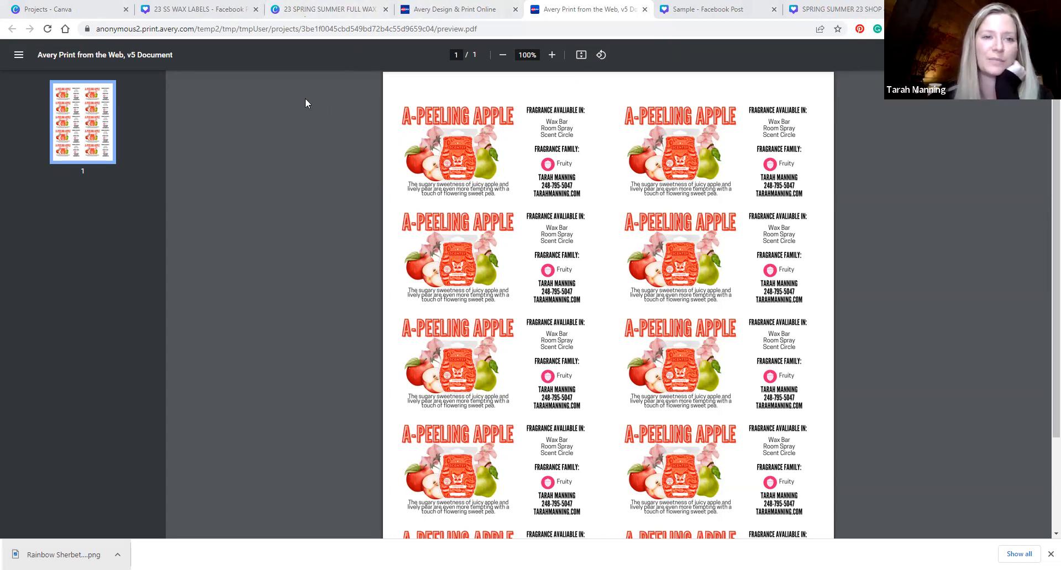
Step: Switch to the 23 SS WAX LABELS design in Canva and browse the 2022 SPRING SUMMER photo folder
{"action": "left_click", "coordinate": [331, 9]}
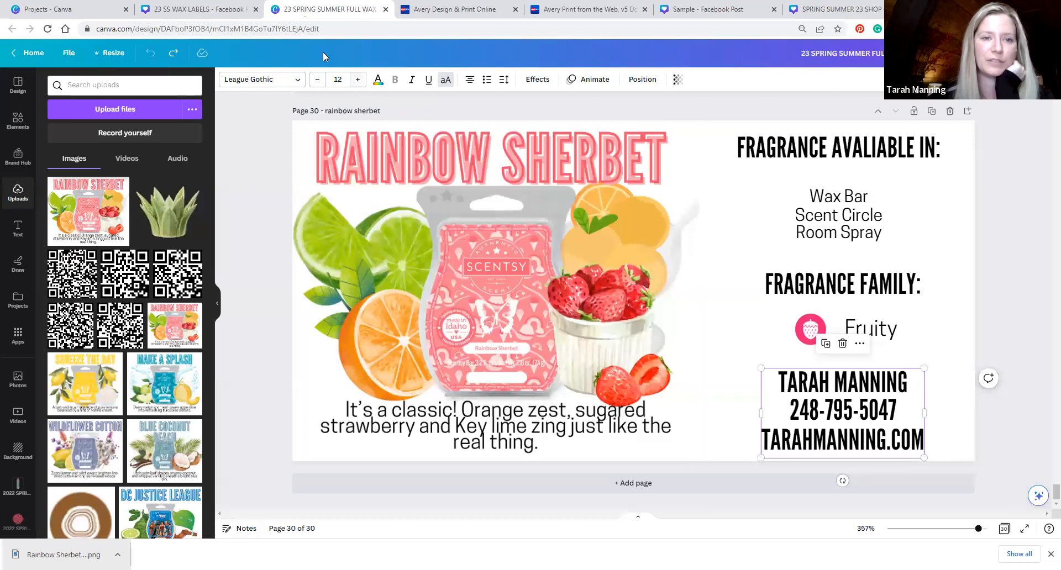
{"action": "left_click", "coordinate": [212, 7]}
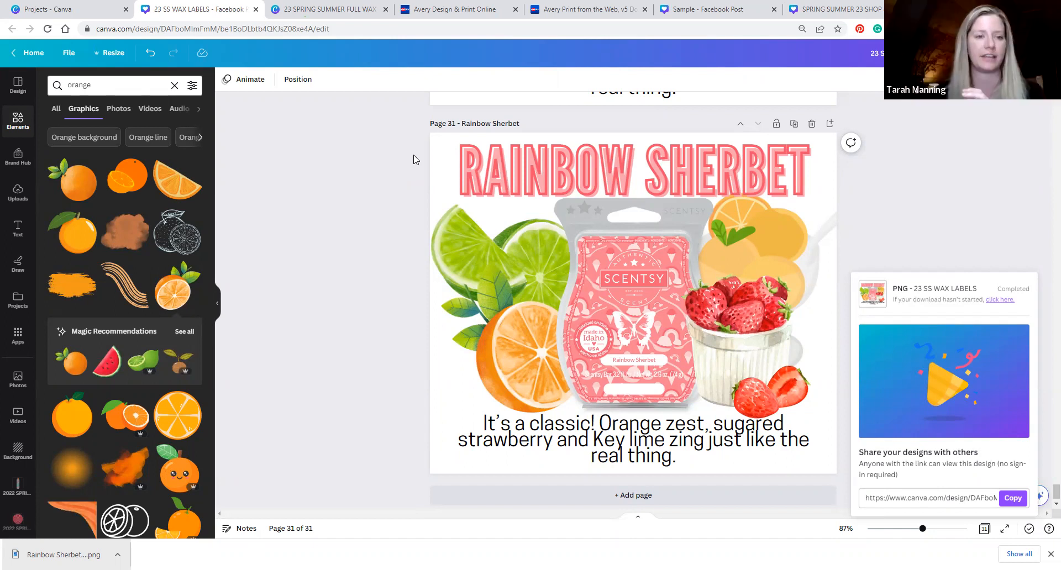
{"action": "scroll", "coordinate": [14, 286], "scroll_direction": "down", "scroll_amount": 5}
{"action": "scroll", "coordinate": [12, 271], "scroll_direction": "down", "scroll_amount": 1}
{"action": "left_click", "coordinate": [12, 253]}
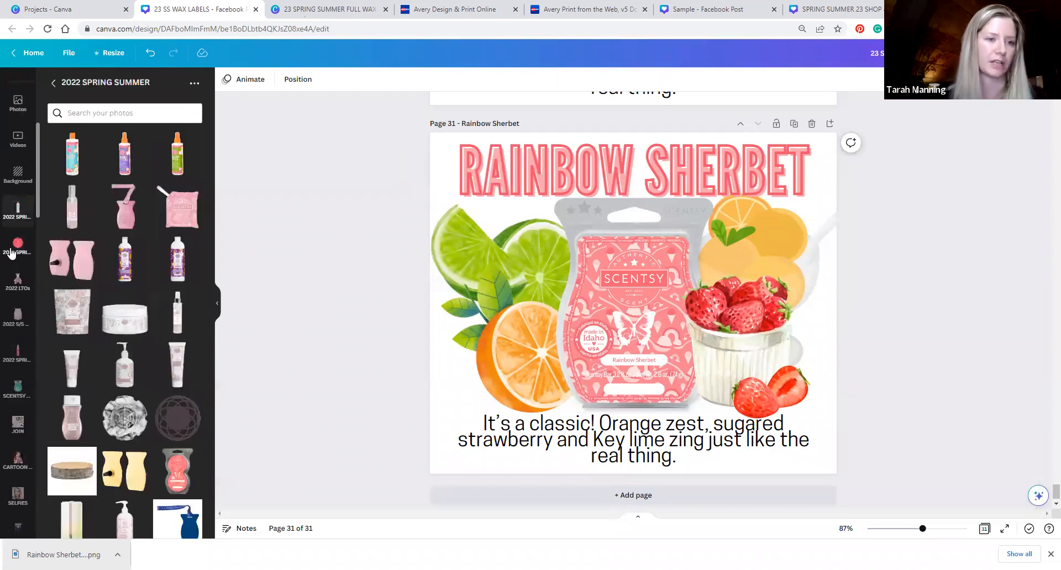
{"action": "scroll", "coordinate": [106, 265], "scroll_direction": "down", "scroll_amount": 5}
{"action": "scroll", "coordinate": [106, 266], "scroll_direction": "down", "scroll_amount": 4}
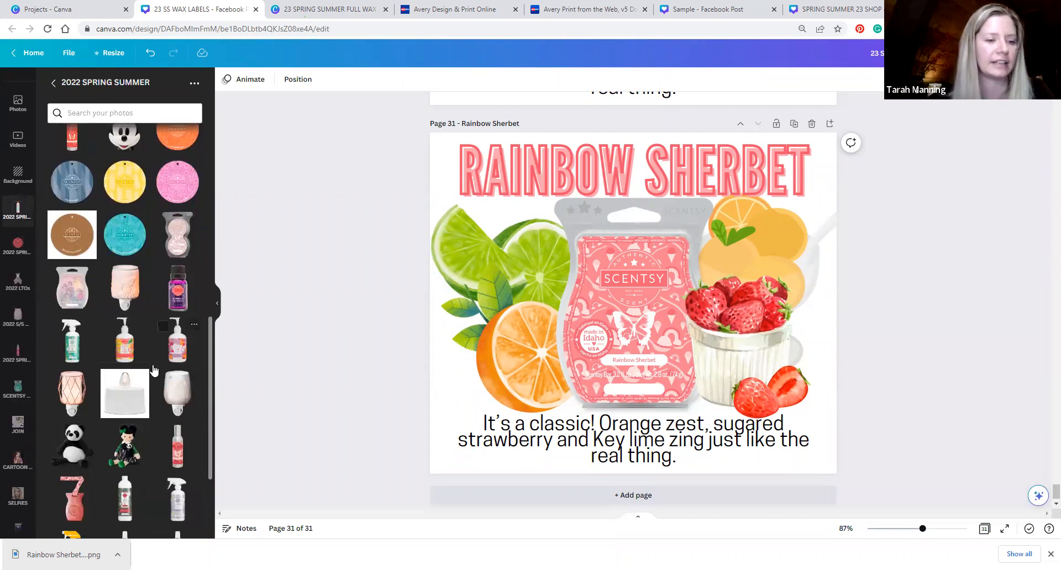
{"action": "scroll", "coordinate": [149, 353], "scroll_direction": "down", "scroll_amount": 5}
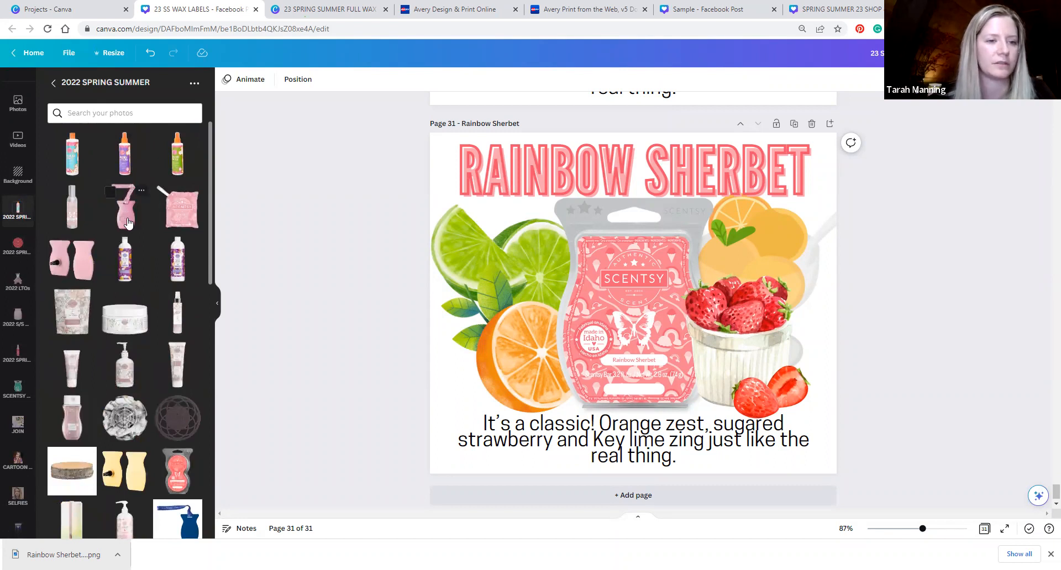
Step: Place the pink bar-shaped product photo with the strap on the Rainbow Sherbet page and delete it again
{"action": "left_click", "coordinate": [128, 223]}
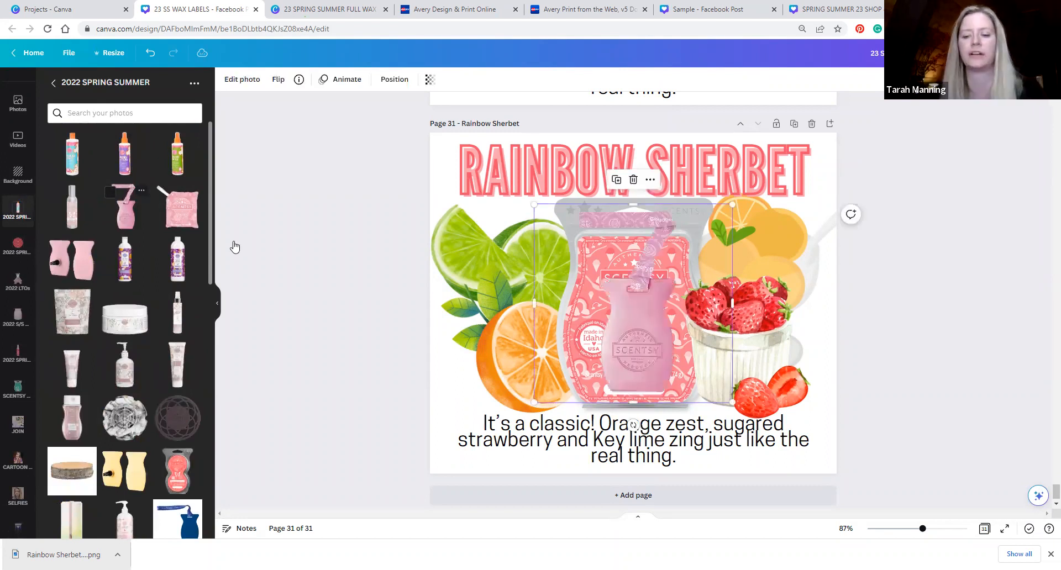
{"action": "key", "text": "Delete"}
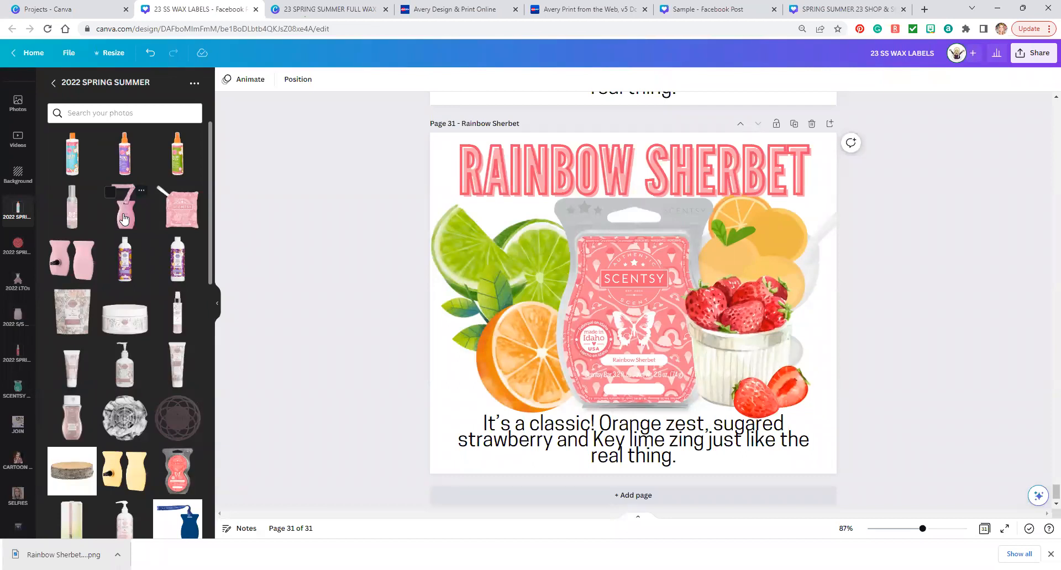
Step: Open the 23 SPRING SUMMER photo folder and examine its product images
{"action": "scroll", "coordinate": [11, 205], "scroll_direction": "down", "scroll_amount": 10}
{"action": "scroll", "coordinate": [12, 204], "scroll_direction": "up", "scroll_amount": 5}
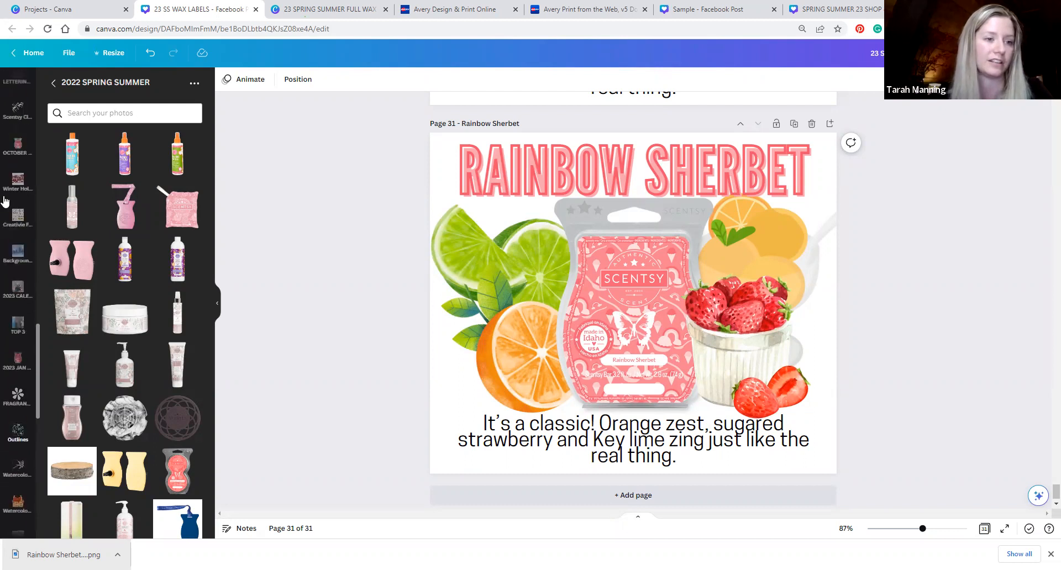
{"action": "scroll", "coordinate": [13, 209], "scroll_direction": "down", "scroll_amount": 5}
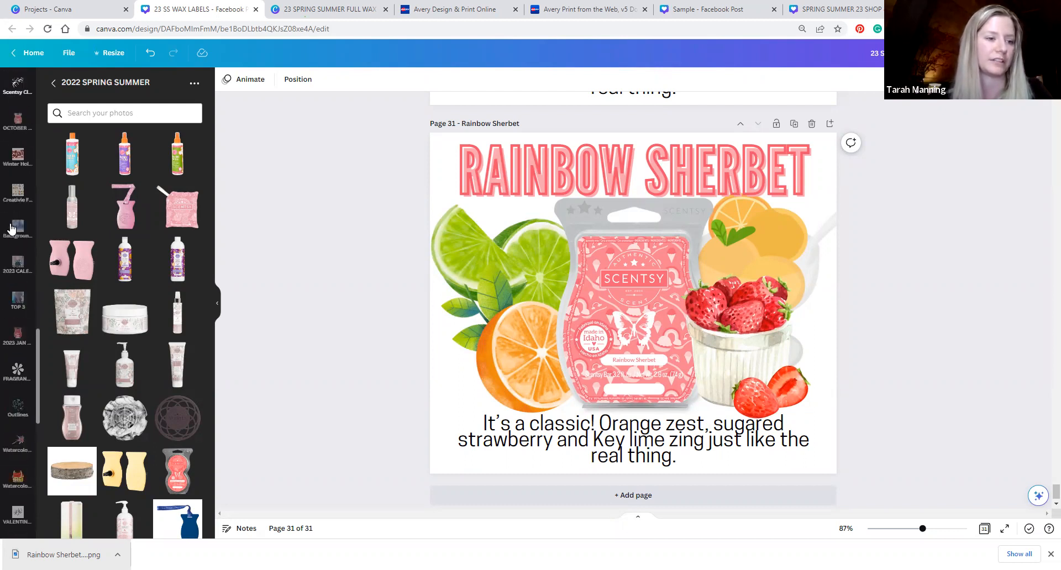
{"action": "left_click", "coordinate": [9, 286]}
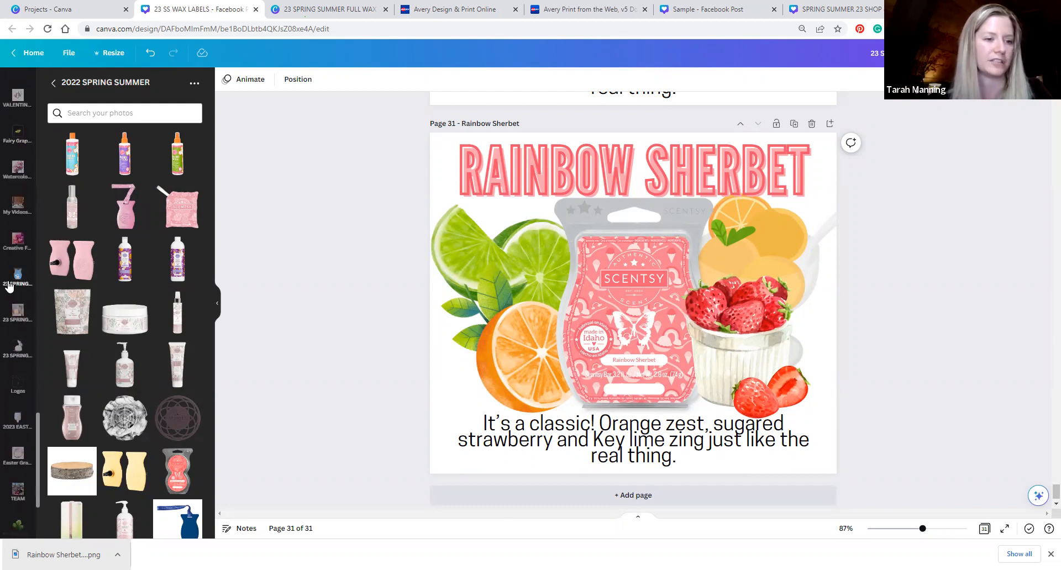
{"action": "scroll", "coordinate": [125, 314], "scroll_direction": "down", "scroll_amount": 15}
{"action": "scroll", "coordinate": [125, 314], "scroll_direction": "down", "scroll_amount": 4}
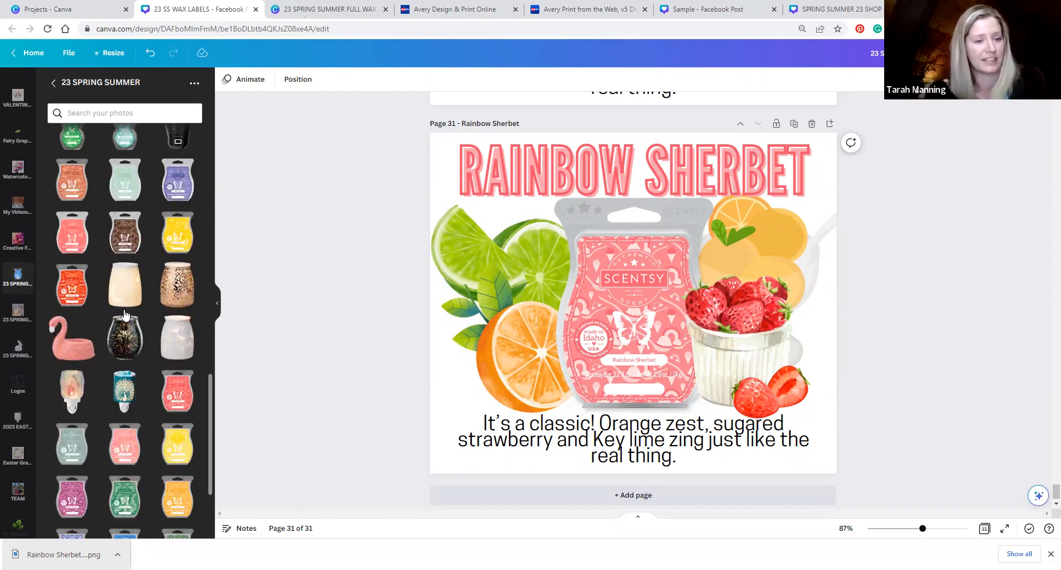
{"action": "scroll", "coordinate": [125, 315], "scroll_direction": "up", "scroll_amount": 5}
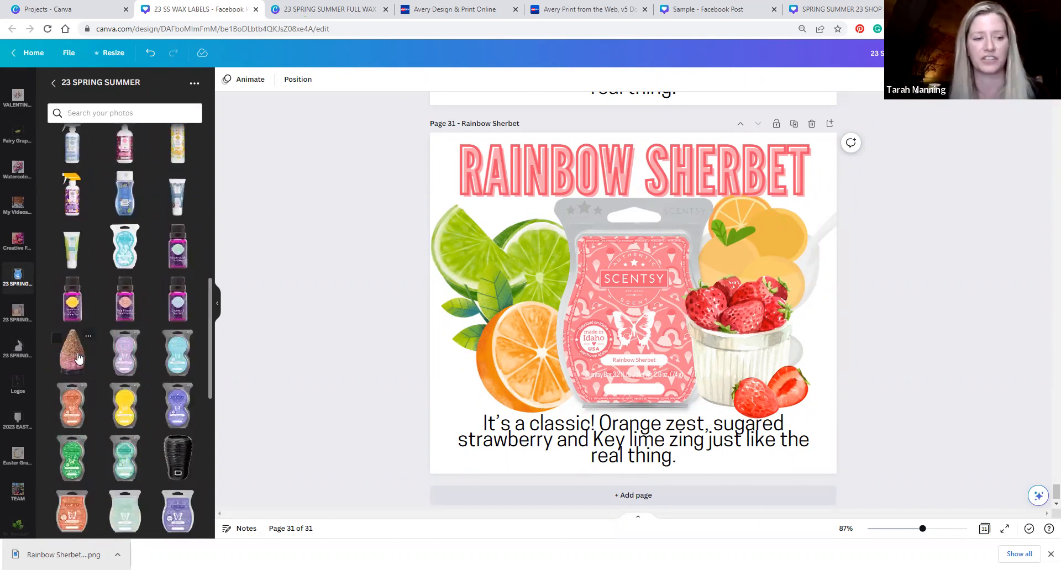
Step: Look through the 23 SPRING SUMMER product photos and the pinned folders, and open a 2022 spring photo folder
{"action": "scroll", "coordinate": [69, 363], "scroll_direction": "up", "scroll_amount": 6}
{"action": "scroll", "coordinate": [11, 210], "scroll_direction": "down", "scroll_amount": 8}
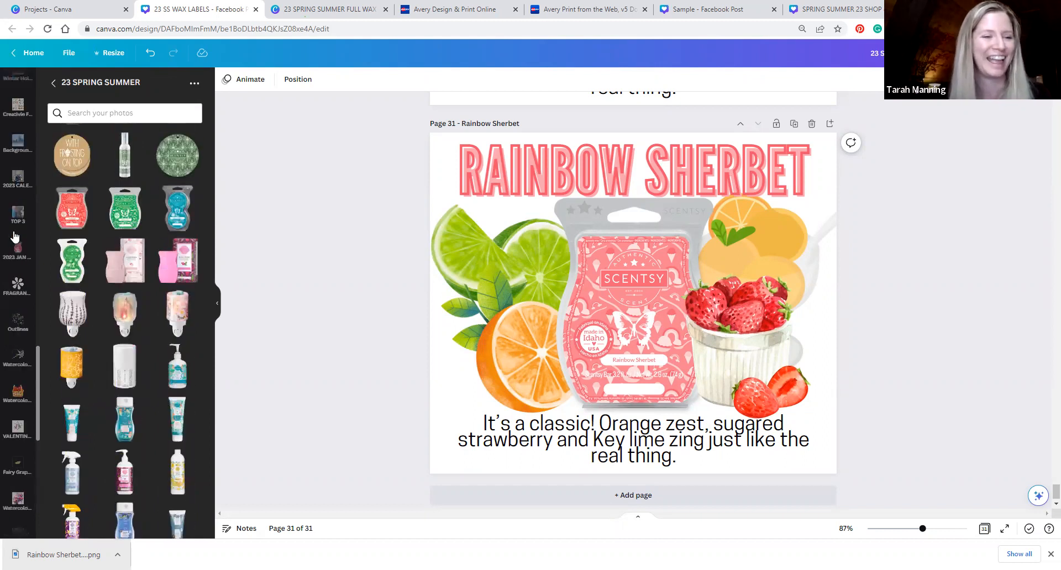
{"action": "scroll", "coordinate": [8, 208], "scroll_direction": "up", "scroll_amount": 8}
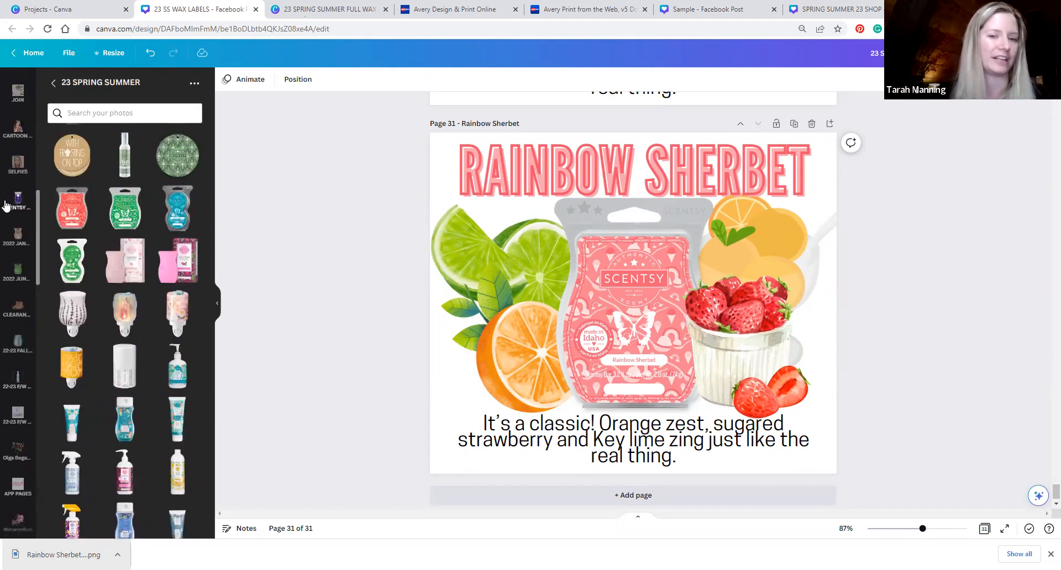
{"action": "left_click", "coordinate": [18, 155]}
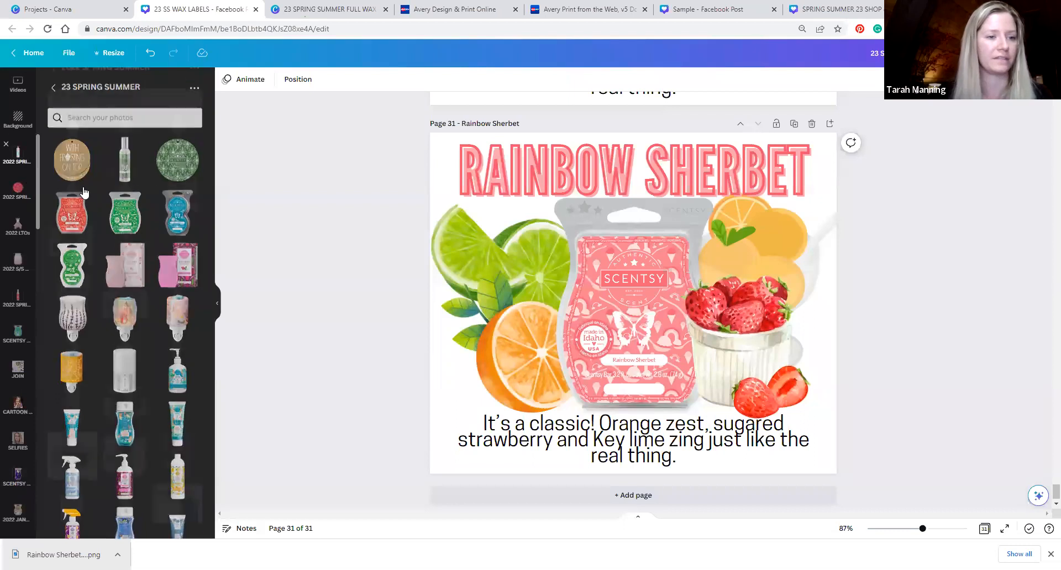
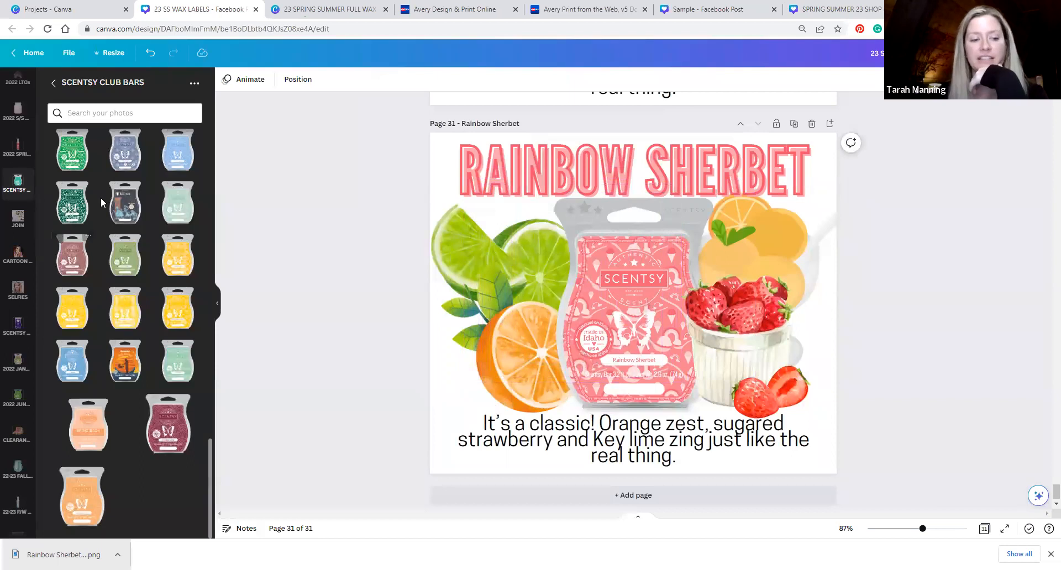
Step: Try placing the red Maraschino Sugar Cookie bar from the SCENTSY CLUB BARS folder on the Rainbow Sherbet page and undo the placement
{"action": "scroll", "coordinate": [131, 336], "scroll_direction": "up", "scroll_amount": 5}
{"action": "scroll", "coordinate": [131, 336], "scroll_direction": "up", "scroll_amount": 8}
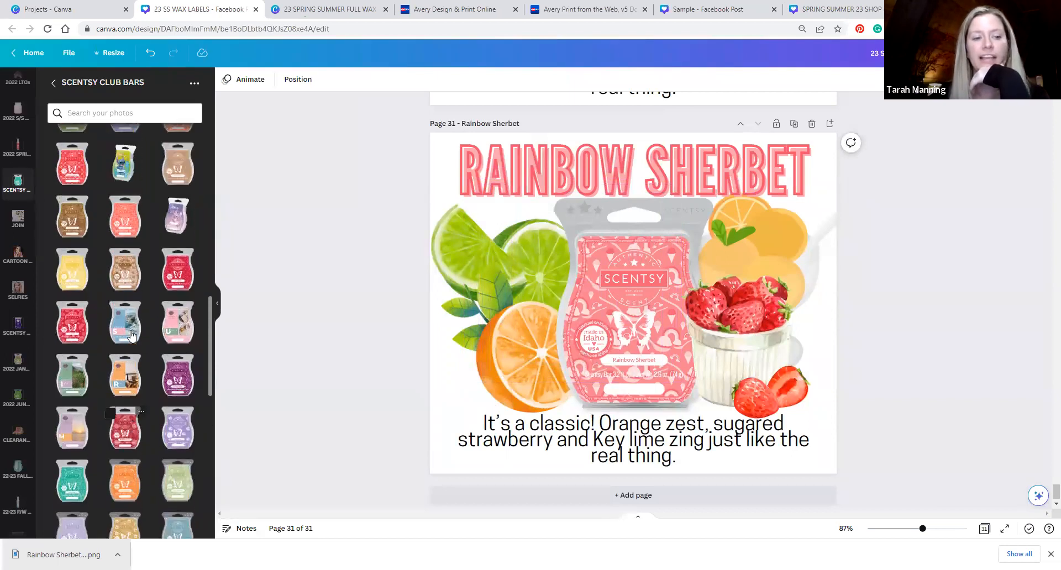
{"action": "scroll", "coordinate": [111, 280], "scroll_direction": "up", "scroll_amount": 6}
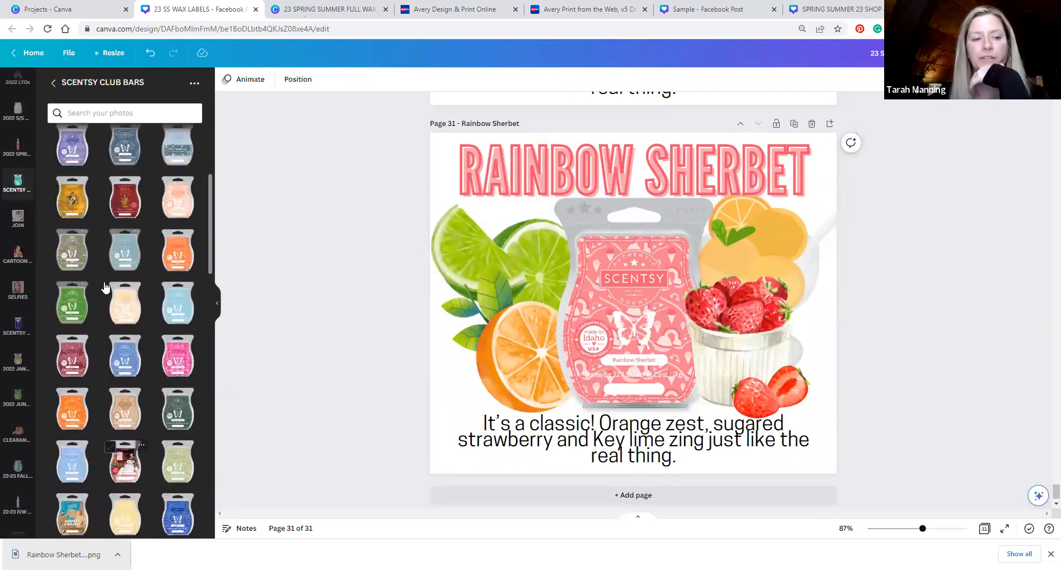
{"action": "left_click_drag", "start_coordinate": [118, 271], "coordinate": [630, 324]}
{"action": "key", "text": "Delete"}
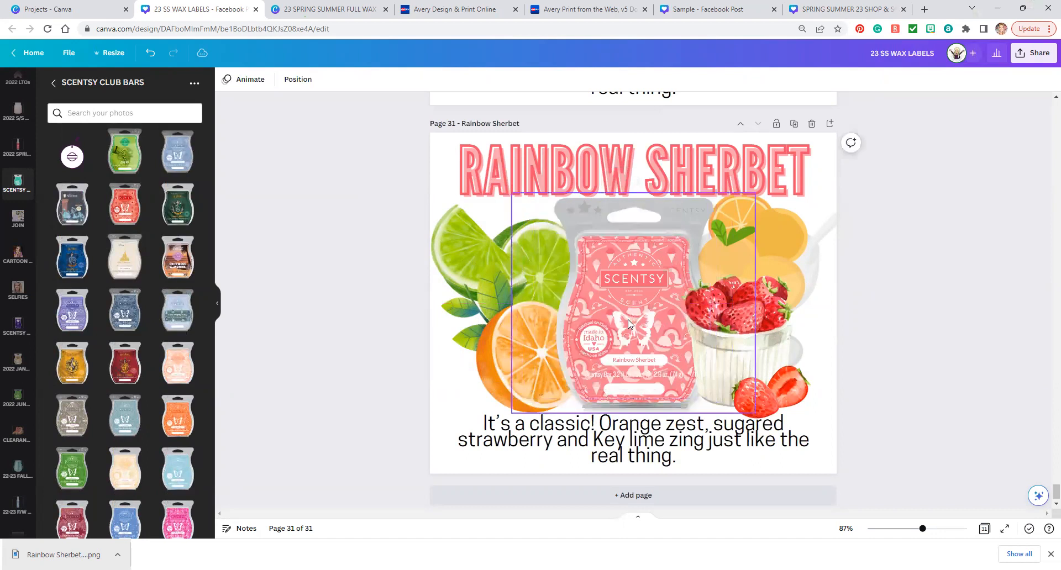
{"action": "left_click_drag", "start_coordinate": [123, 208], "coordinate": [572, 298]}
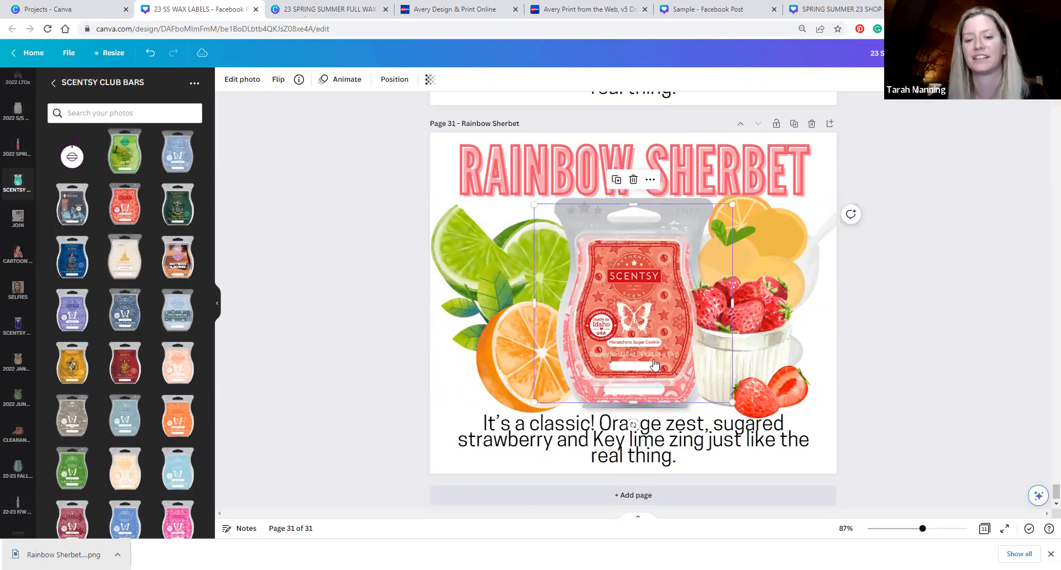
{"action": "key", "text": "ctrl+z"}
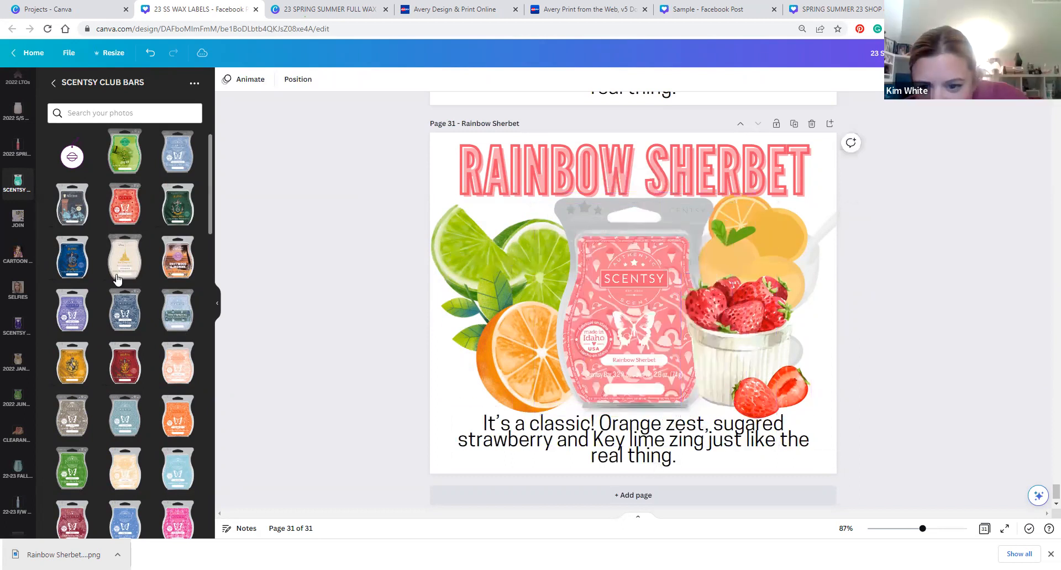
{"action": "key", "text": "ctrl+y"}
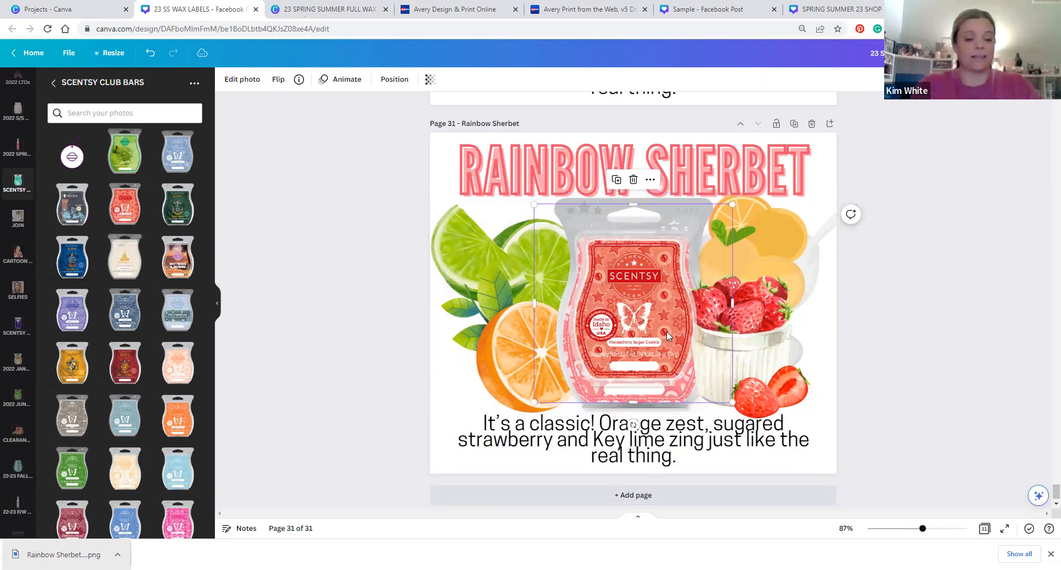
{"action": "key", "text": "ctrl+z"}
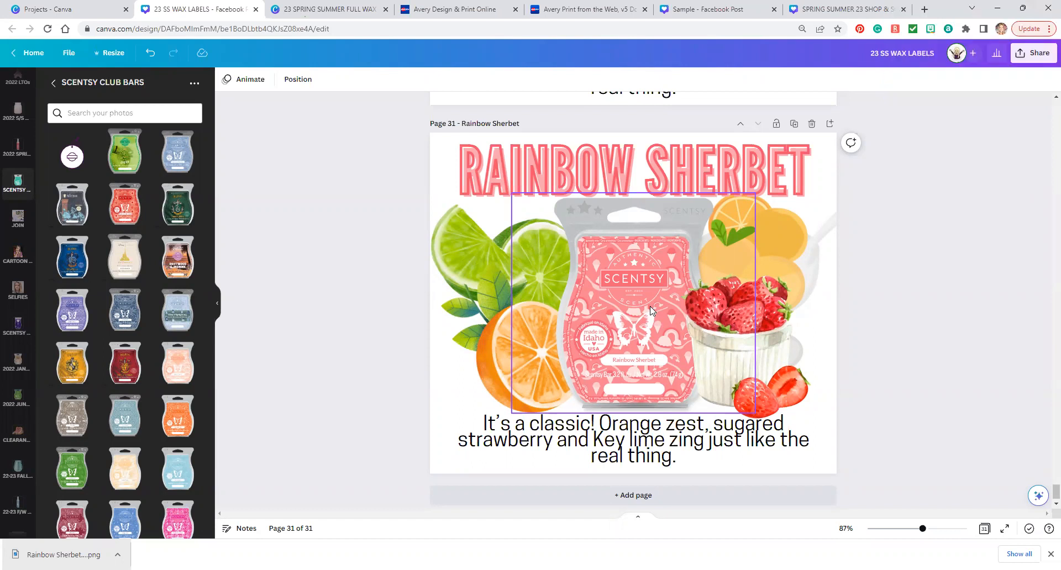
Step: Return to the Canva home page and create a blank Facebook Post (Landscape) design
{"action": "left_click", "coordinate": [319, 4]}
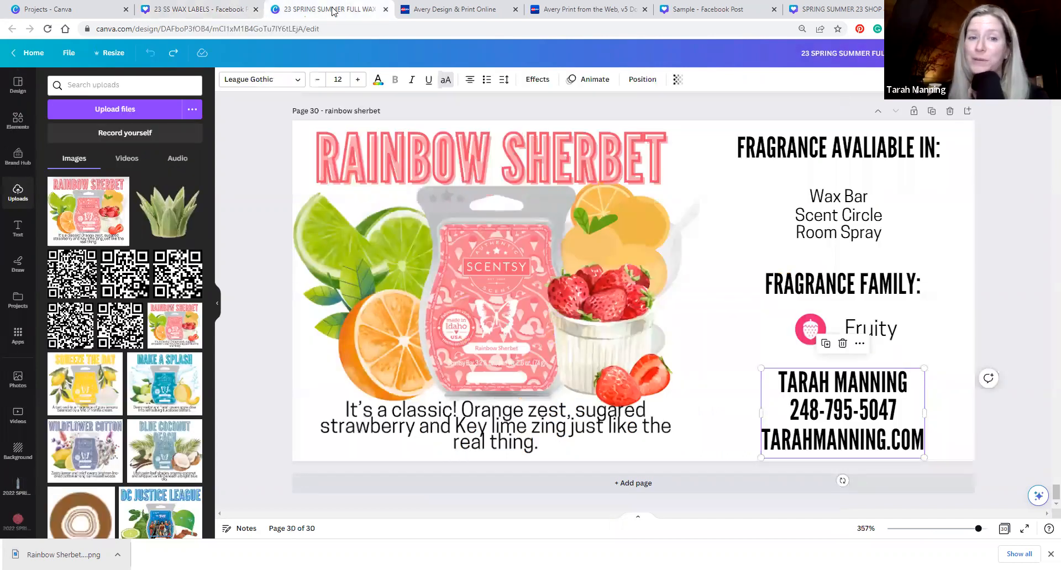
{"action": "left_click", "coordinate": [171, 9]}
{"action": "left_click", "coordinate": [77, 9]}
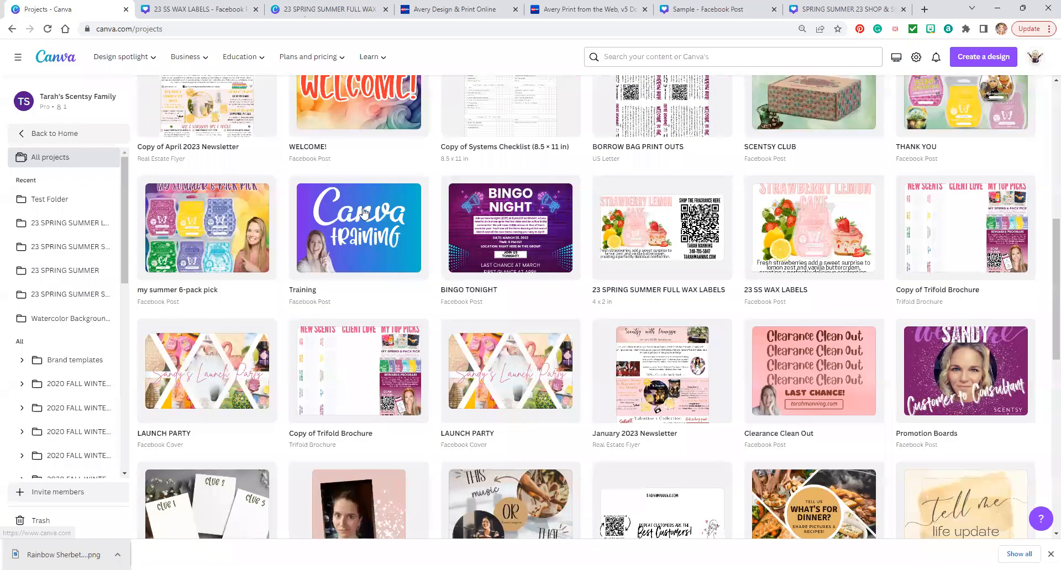
{"action": "scroll", "coordinate": [387, 227], "scroll_direction": "up", "scroll_amount": 5}
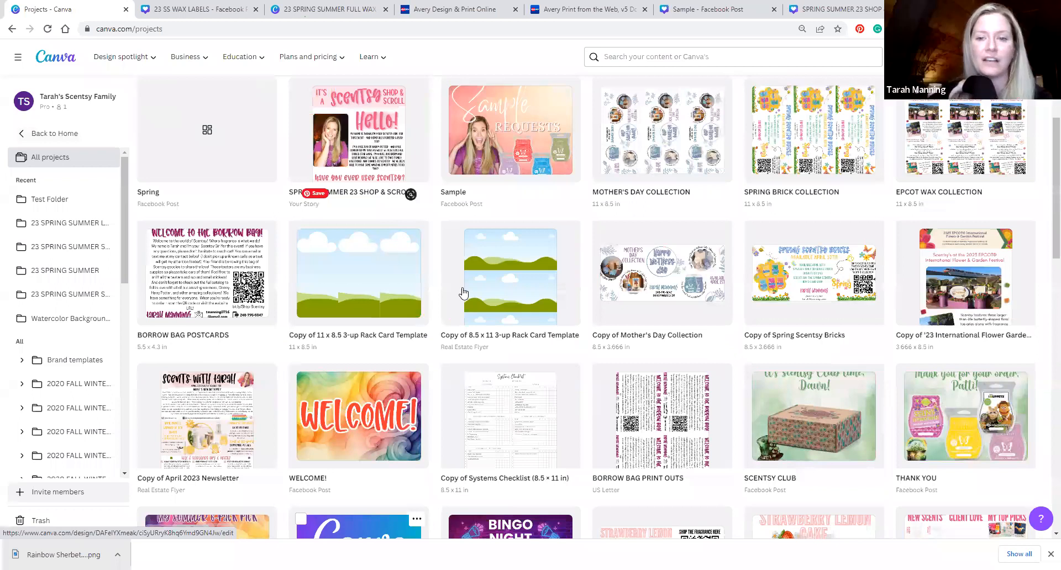
{"action": "scroll", "coordinate": [692, 230], "scroll_direction": "up", "scroll_amount": 2}
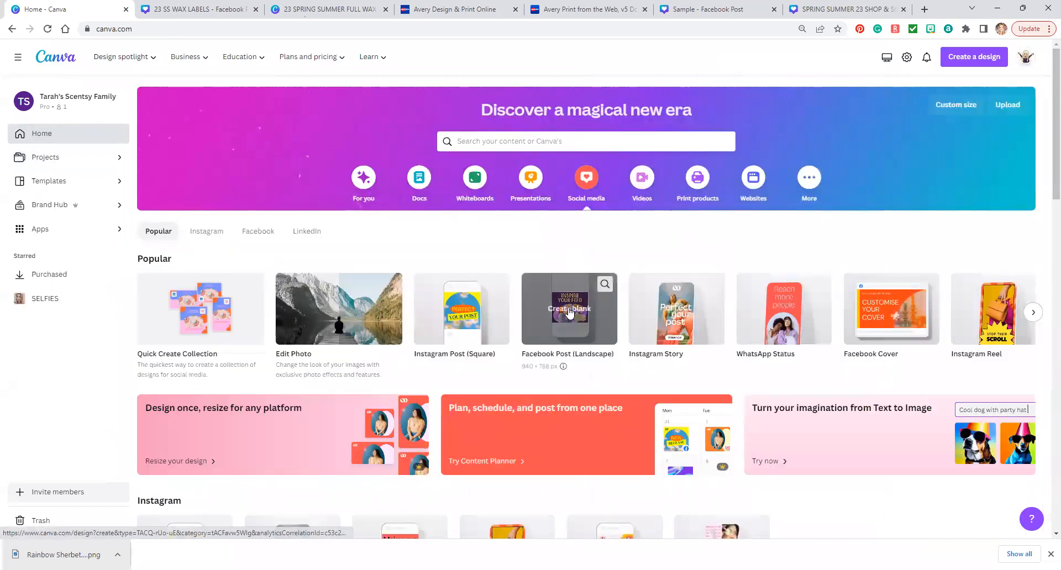
{"action": "left_click", "coordinate": [568, 311]}
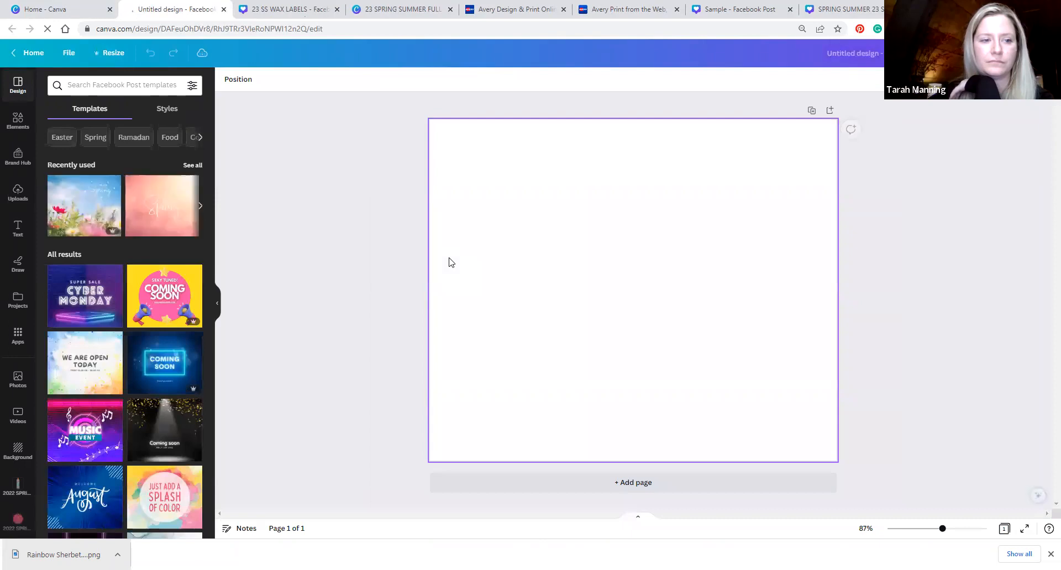
Step: Look over the editor's Elements, Brand Hub, Uploads, Text, Draw and Projects sections
{"action": "left_click", "coordinate": [16, 136]}
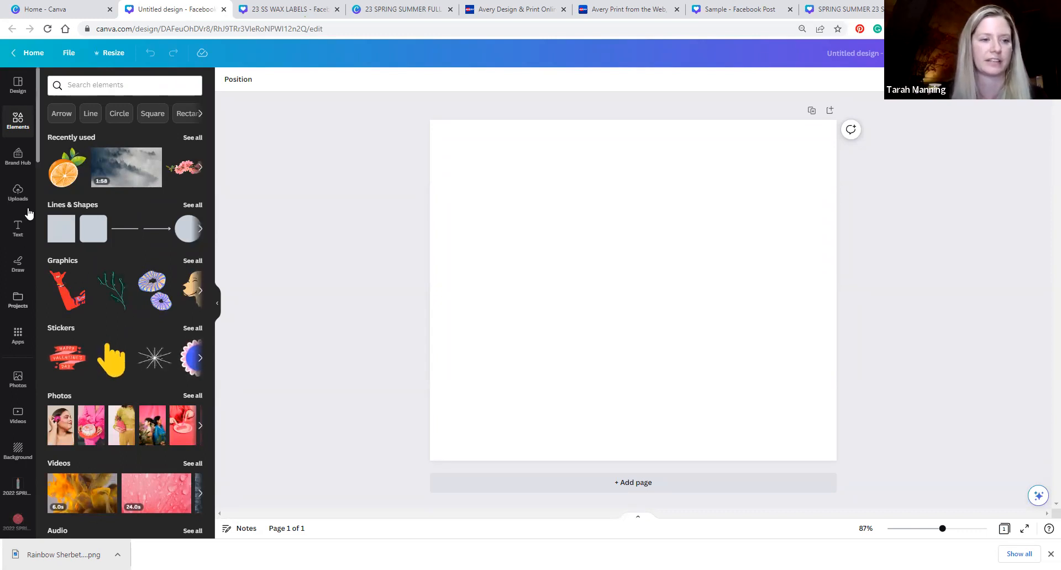
{"action": "left_click", "coordinate": [16, 156]}
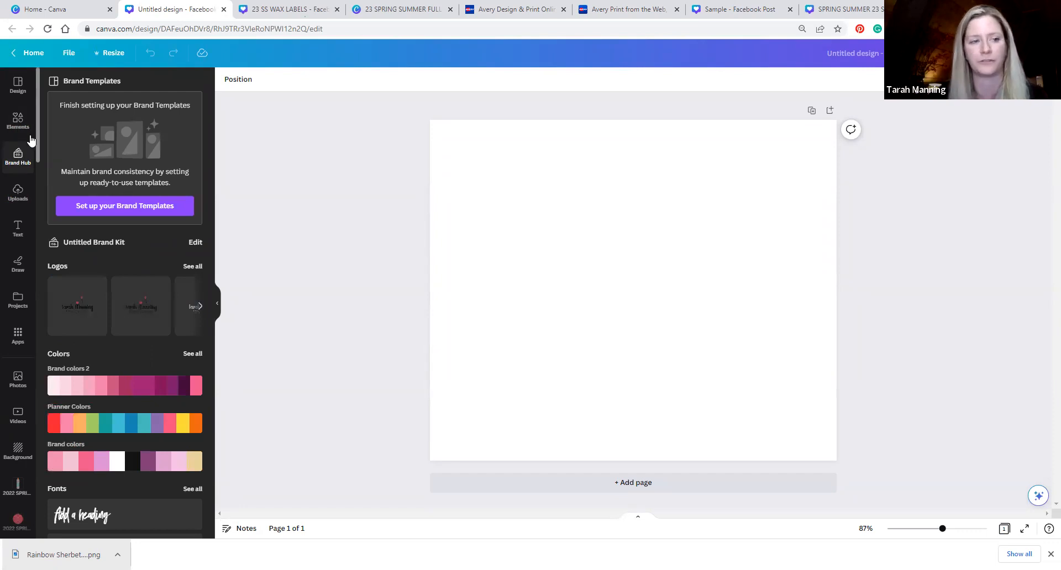
{"action": "left_click", "coordinate": [11, 205]}
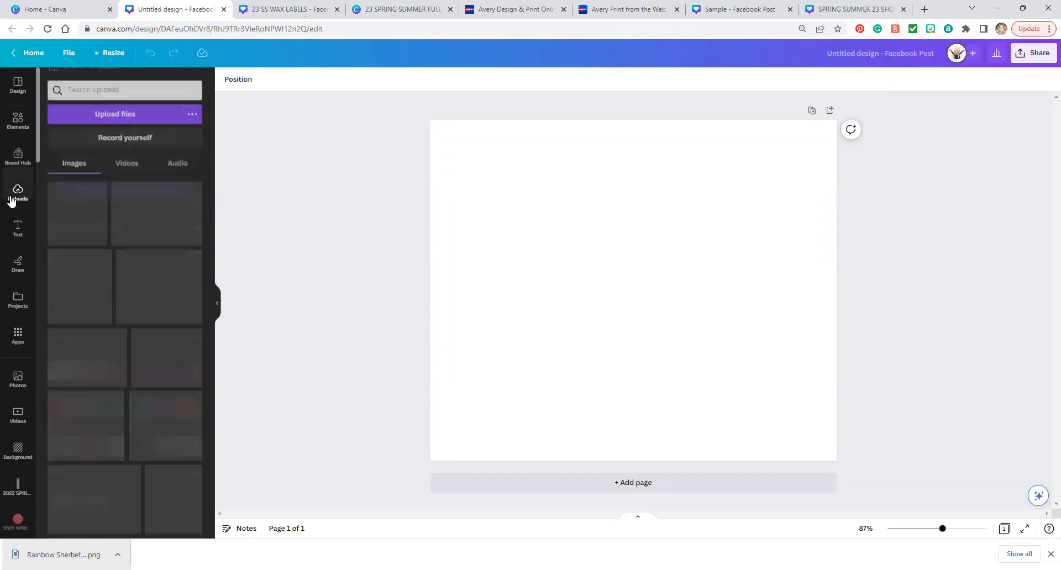
{"action": "left_click", "coordinate": [17, 229]}
{"action": "left_click", "coordinate": [17, 264]}
{"action": "left_click", "coordinate": [12, 296]}
Step: Draw a looping red marker stroke and a thin blue pen stroke on the blank page, and undo both strokes
{"action": "left_click", "coordinate": [18, 264]}
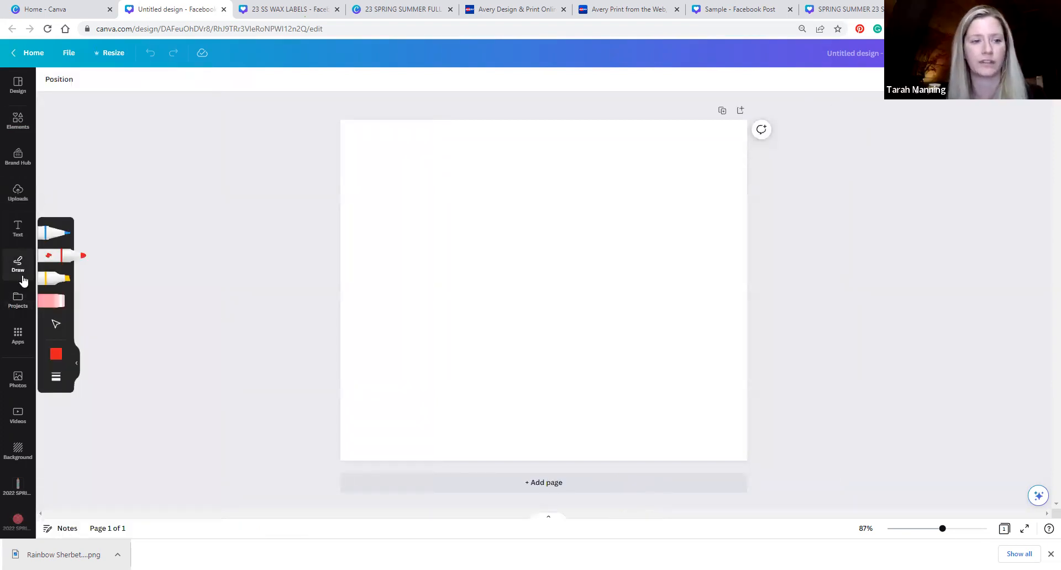
{"action": "mouse_move", "coordinate": [432, 187]}
{"action": "left_mouse_down"}
{"action": "mouse_move", "coordinate": [442, 256]}
{"action": "mouse_move", "coordinate": [548, 174]}
{"action": "mouse_move", "coordinate": [560, 237]}
{"action": "mouse_move", "coordinate": [484, 326]}
{"action": "mouse_move", "coordinate": [690, 321]}
{"action": "mouse_move", "coordinate": [618, 355]}
{"action": "mouse_move", "coordinate": [585, 325]}
{"action": "left_mouse_up"}
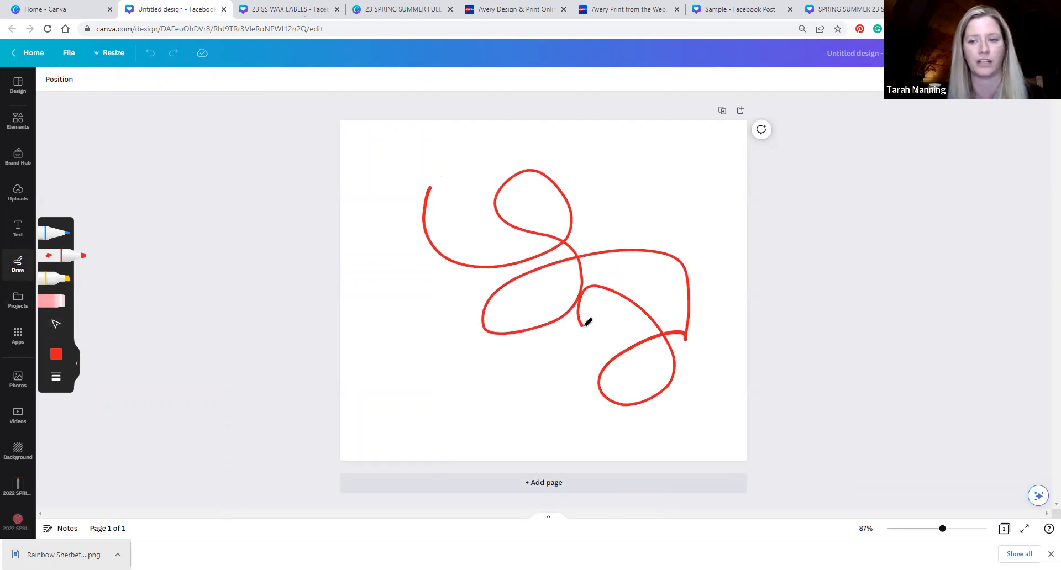
{"action": "left_click", "coordinate": [55, 233]}
{"action": "mouse_move", "coordinate": [522, 195]}
{"action": "left_mouse_down"}
{"action": "mouse_move", "coordinate": [602, 315]}
{"action": "mouse_move", "coordinate": [590, 362]}
{"action": "left_mouse_up"}
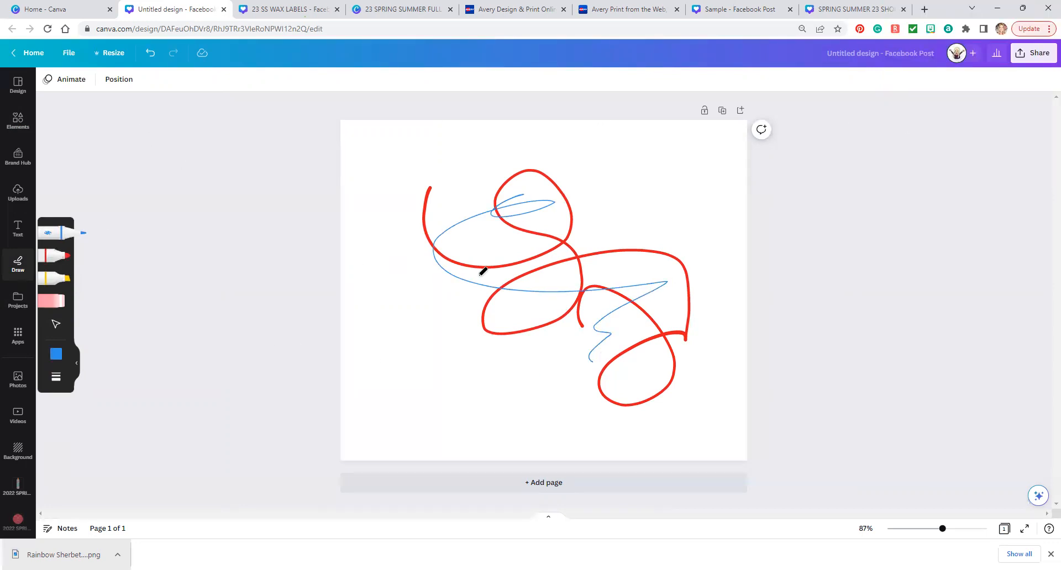
{"action": "key", "text": "ctrl+z"}
{"action": "key", "text": "ctrl+z"}
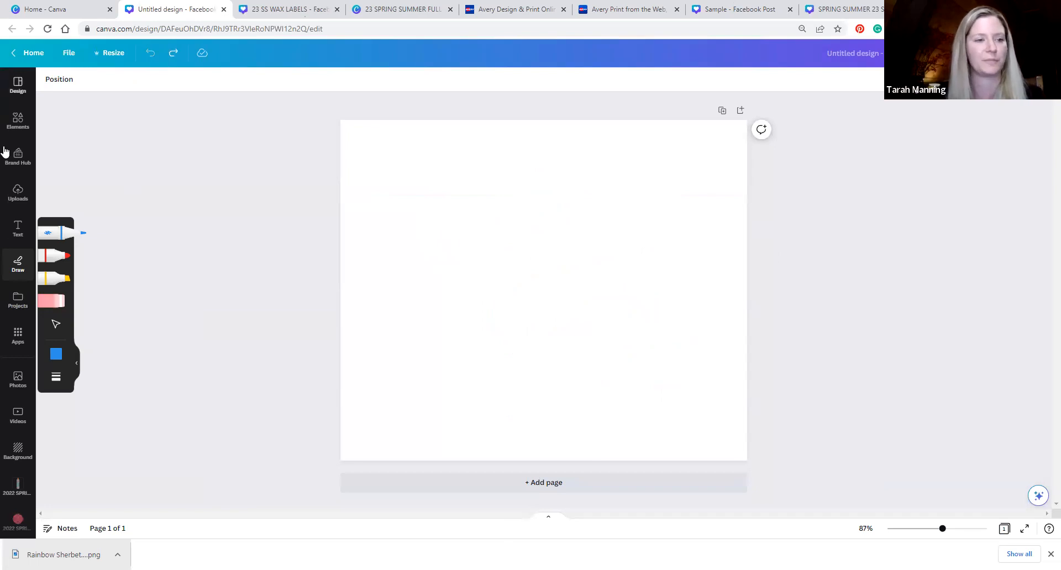
Step: Fill the page background with the recently used teal-yellow-orange gradient photo
{"action": "left_click", "coordinate": [16, 120]}
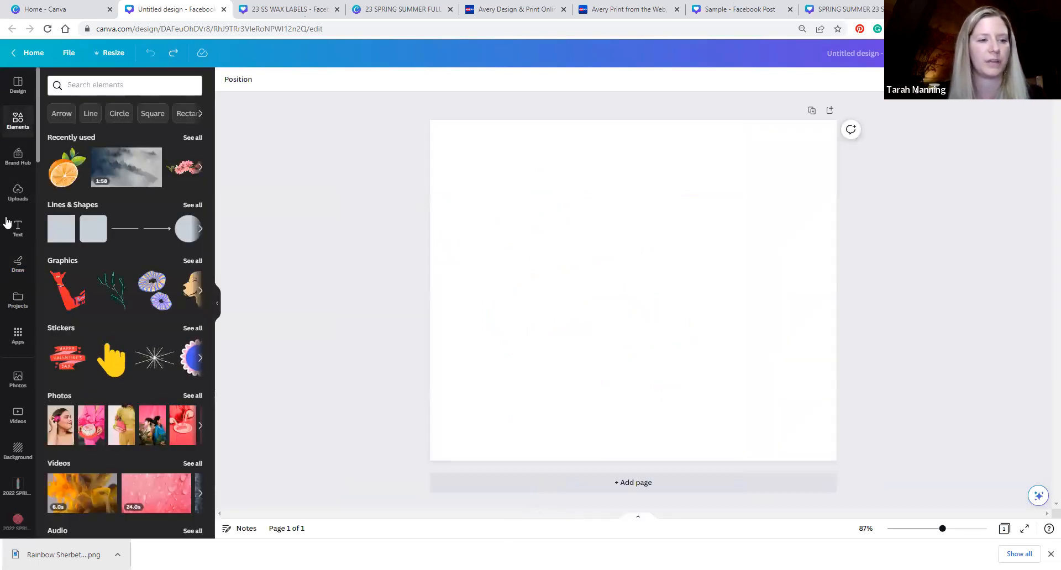
{"action": "left_click", "coordinate": [18, 380]}
{"action": "left_click_drag", "start_coordinate": [69, 175], "coordinate": [442, 194]}
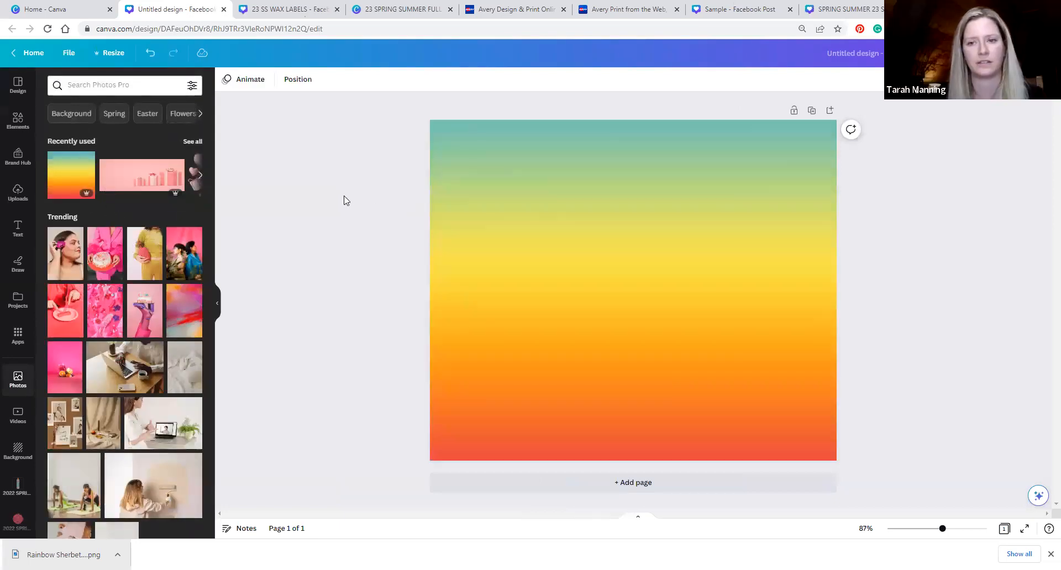
Step: Add a brand-font heading that reads "Scan here to shop the party"
{"action": "left_click", "coordinate": [19, 232]}
{"action": "left_click", "coordinate": [93, 160]}
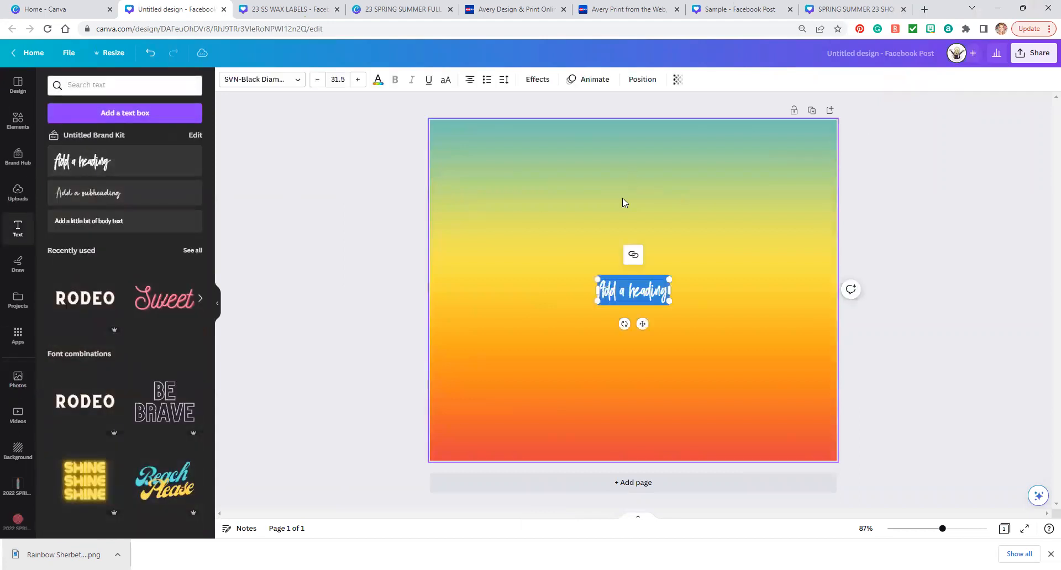
{"action": "type", "text": "Scan"}
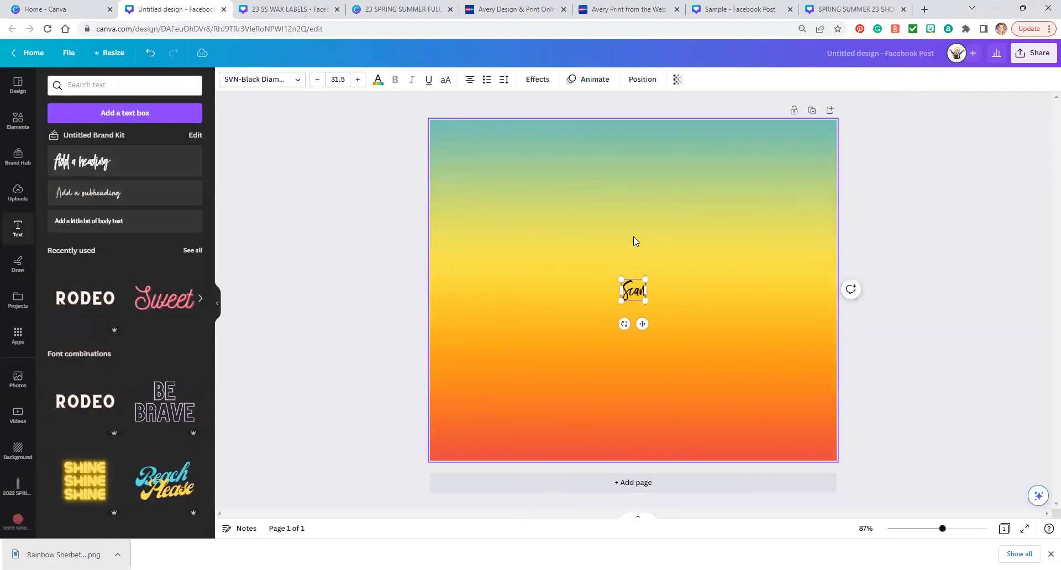
{"action": "type", "text": " here to shop the pary"}
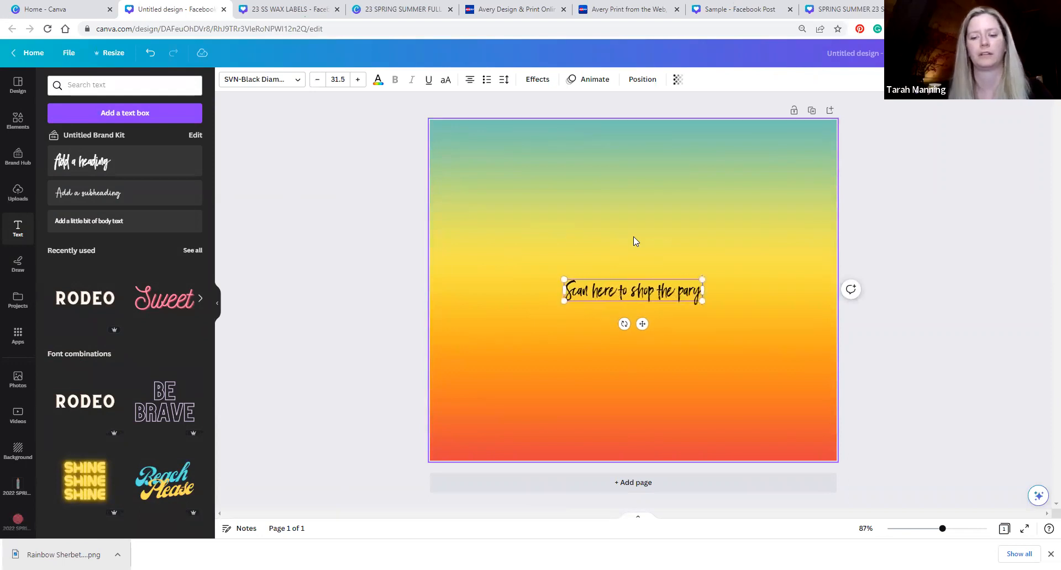
{"action": "key", "text": "BackSpace"}
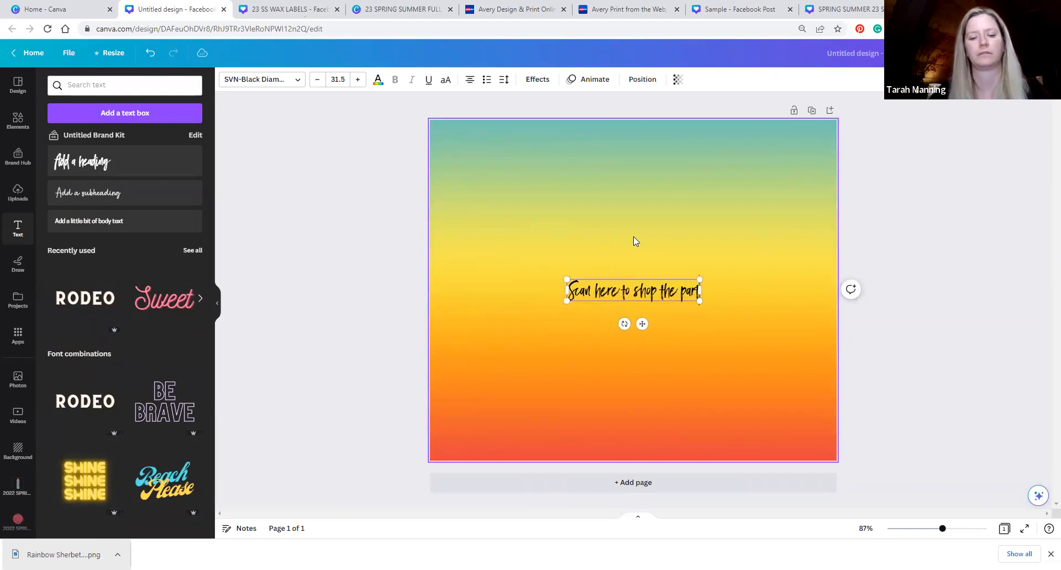
{"action": "type", "text": "ty"}
Step: Enlarge the heading to span most of the page width and place it near the page's upper edge
{"action": "left_click_drag", "start_coordinate": [550, 278], "coordinate": [421, 256]}
{"action": "left_click", "coordinate": [571, 285]}
{"action": "left_click_drag", "start_coordinate": [571, 284], "coordinate": [616, 209]}
{"action": "left_click", "coordinate": [613, 213]}
{"action": "left_click_drag", "start_coordinate": [604, 276], "coordinate": [645, 165]}
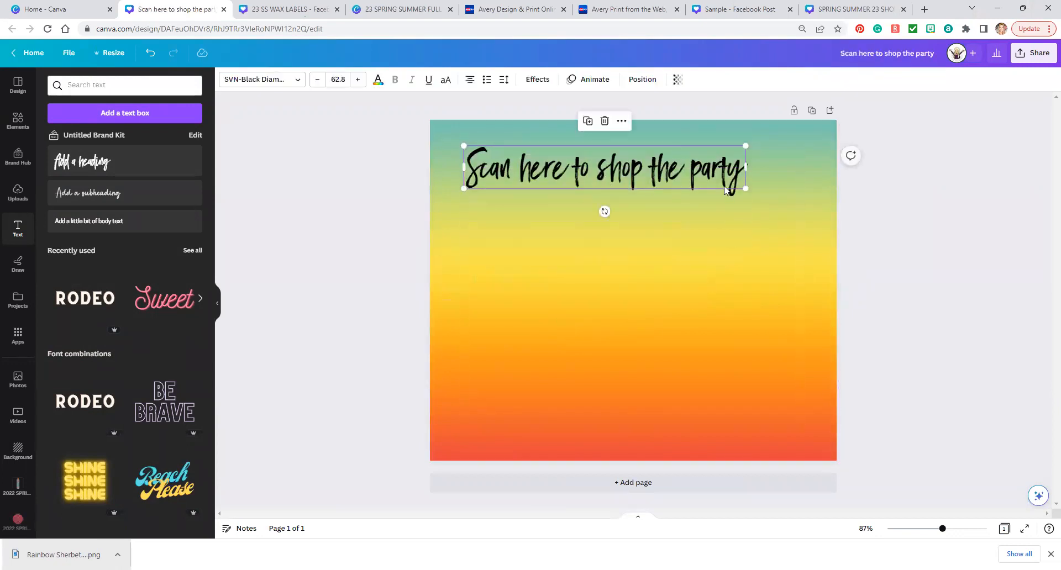
{"action": "left_click_drag", "start_coordinate": [742, 187], "coordinate": [770, 221]}
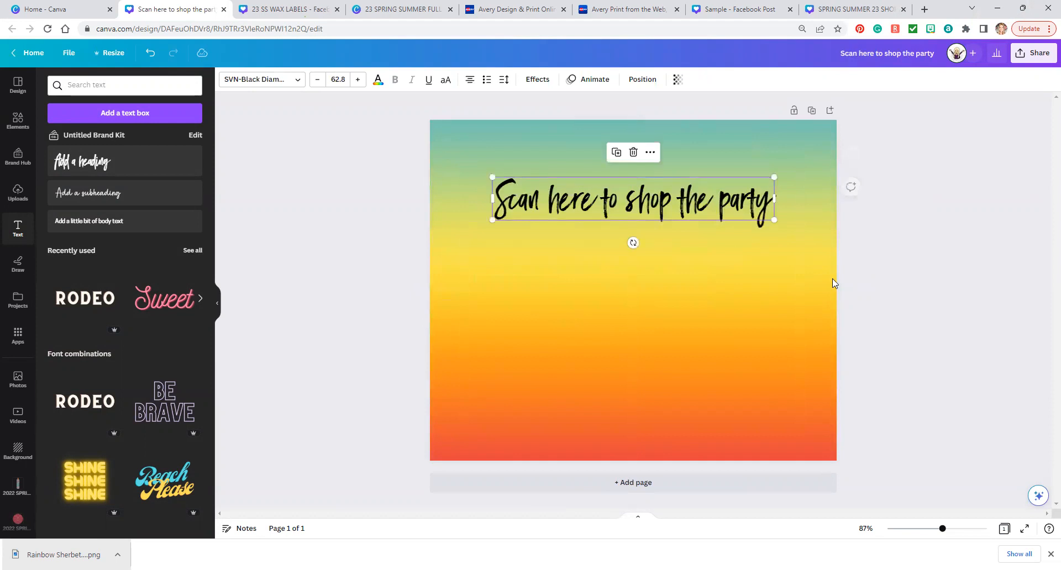
{"action": "left_click_drag", "start_coordinate": [585, 187], "coordinate": [556, 164]}
{"action": "left_click_drag", "start_coordinate": [745, 197], "coordinate": [800, 231]}
{"action": "left_click_drag", "start_coordinate": [689, 178], "coordinate": [675, 177]}
{"action": "left_click", "coordinate": [371, 220]}
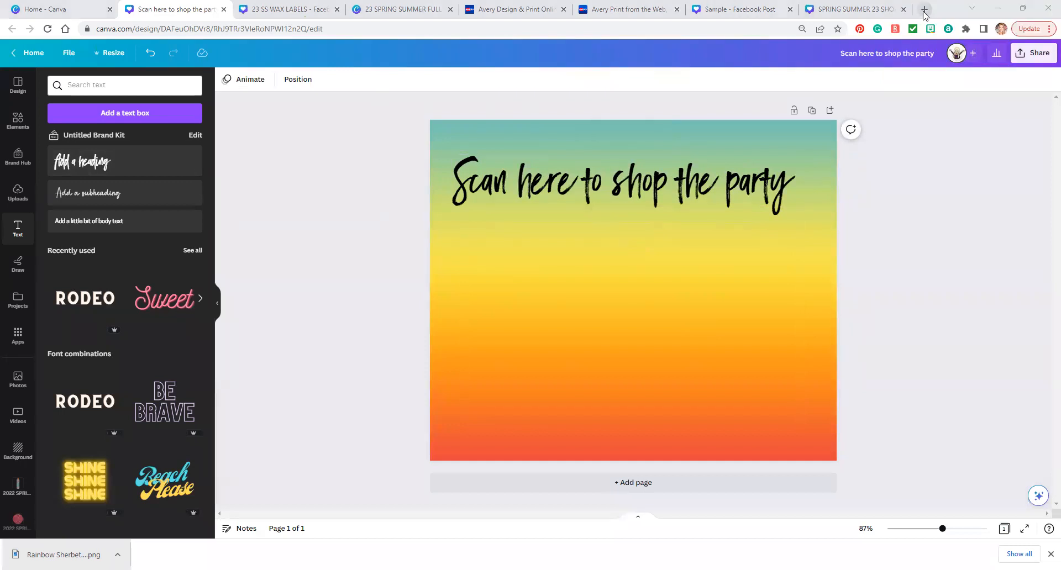
Step: Open facebook.com in a new browser tab and copy its web address
{"action": "left_click", "coordinate": [517, 9]}
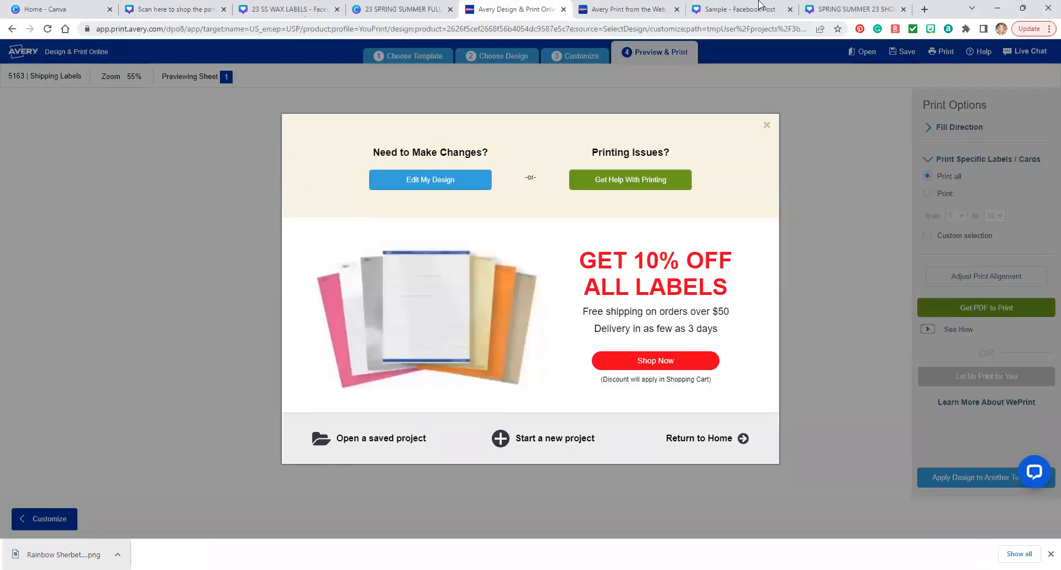
{"action": "left_click", "coordinate": [924, 10]}
{"action": "type", "text": "fa"}
{"action": "key", "text": "Return"}
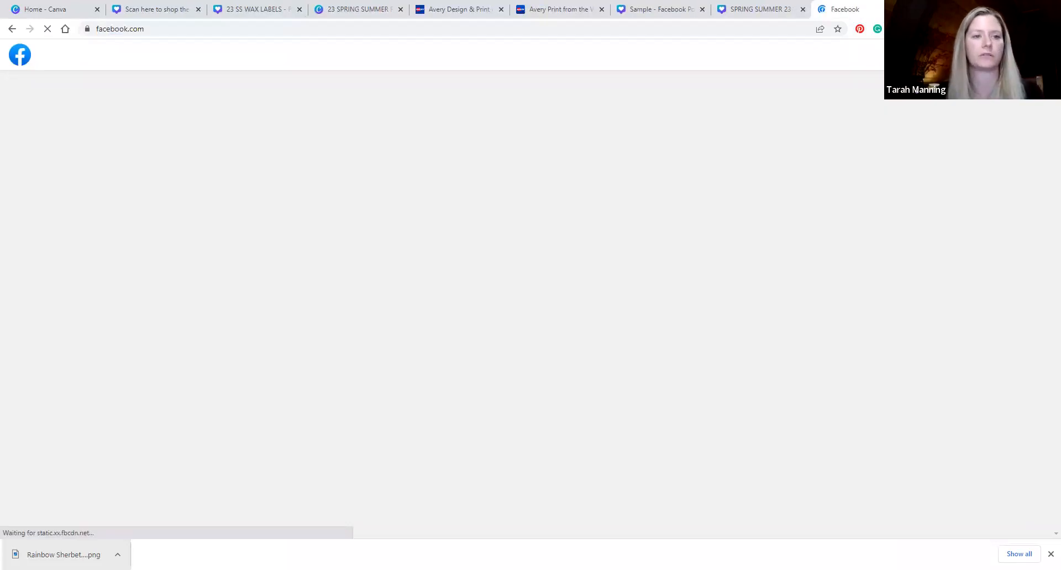
{"action": "left_click", "coordinate": [148, 31]}
{"action": "key", "text": "ctrl+c"}
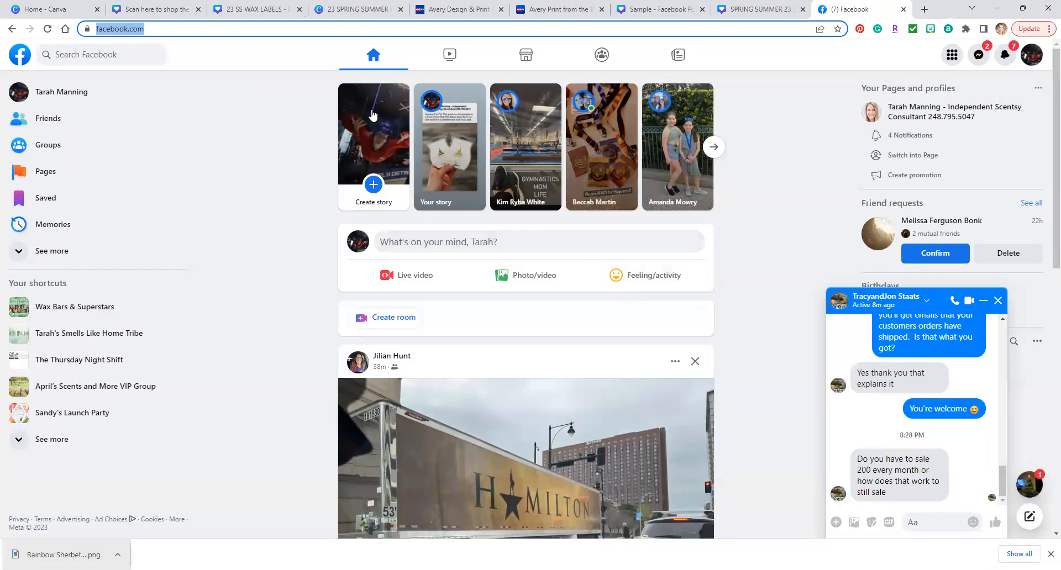
{"action": "left_click", "coordinate": [152, 7]}
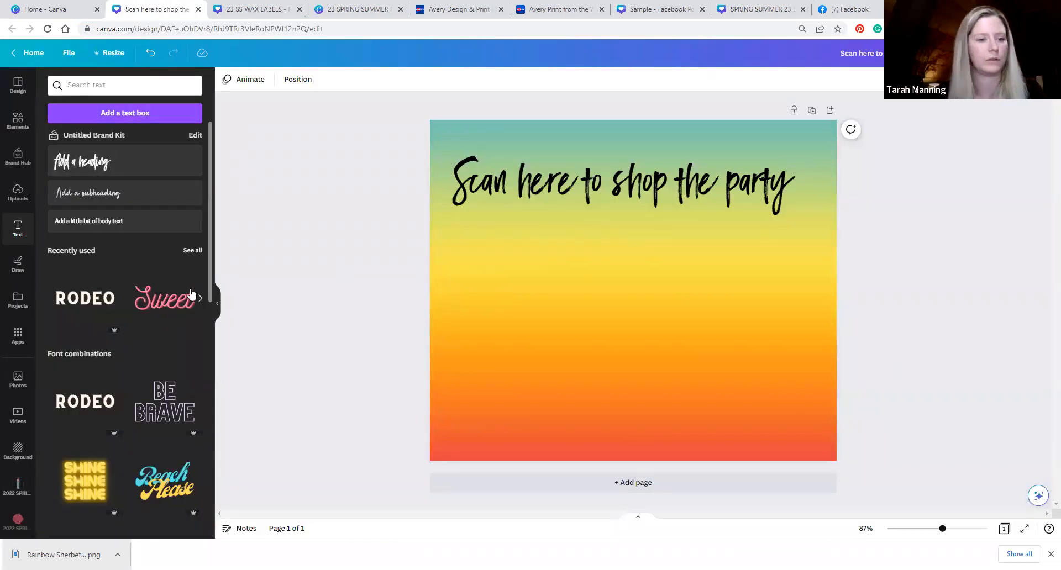
{"action": "left_click", "coordinate": [20, 342]}
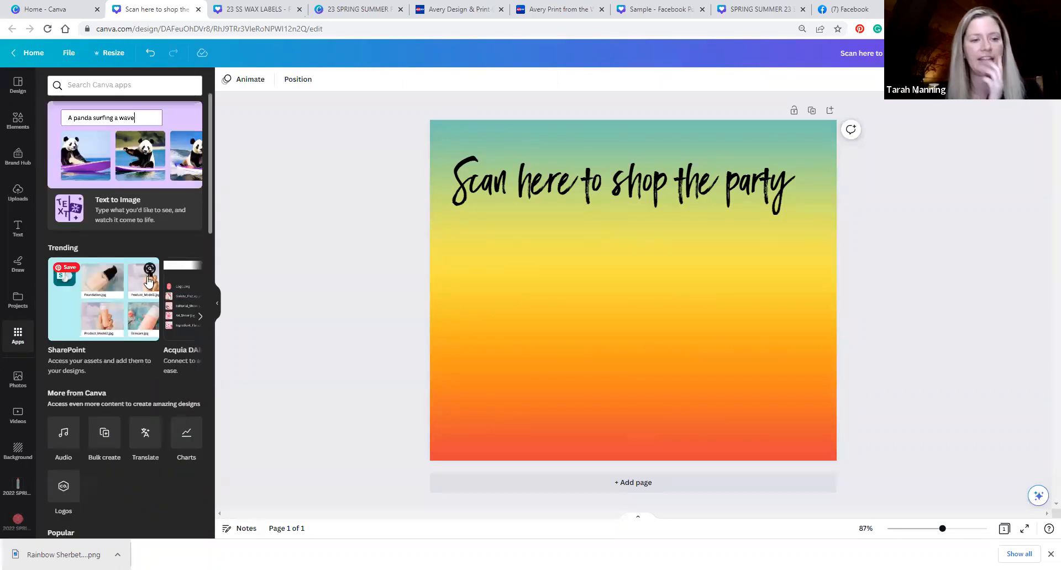
{"action": "scroll", "coordinate": [149, 398], "scroll_direction": "down", "scroll_amount": 3}
{"action": "scroll", "coordinate": [147, 419], "scroll_direction": "down", "scroll_amount": 2}
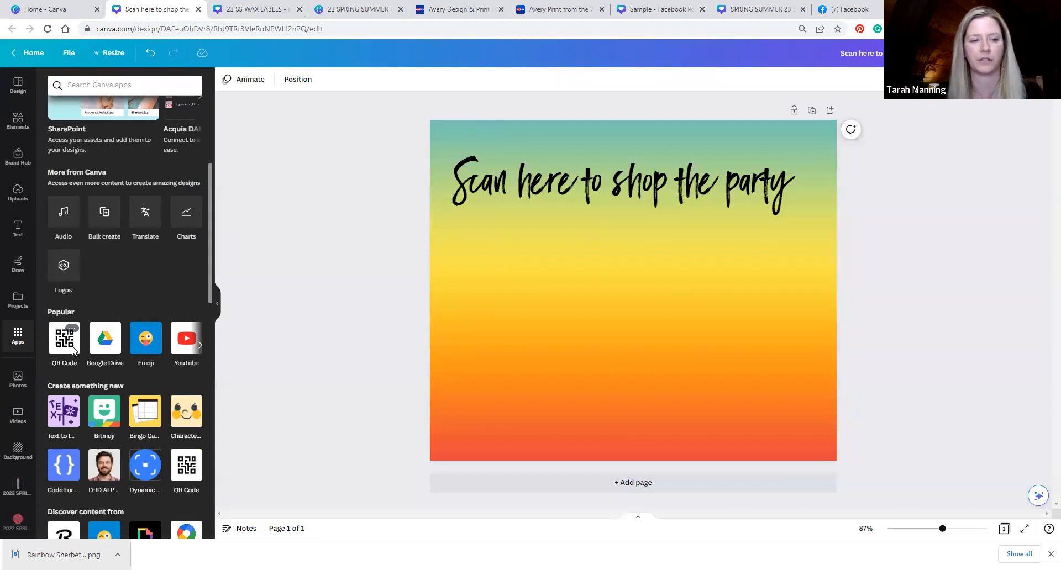
{"action": "left_click", "coordinate": [64, 340]}
{"action": "left_click", "coordinate": [148, 161]}
{"action": "key", "text": "ctrl+v"}
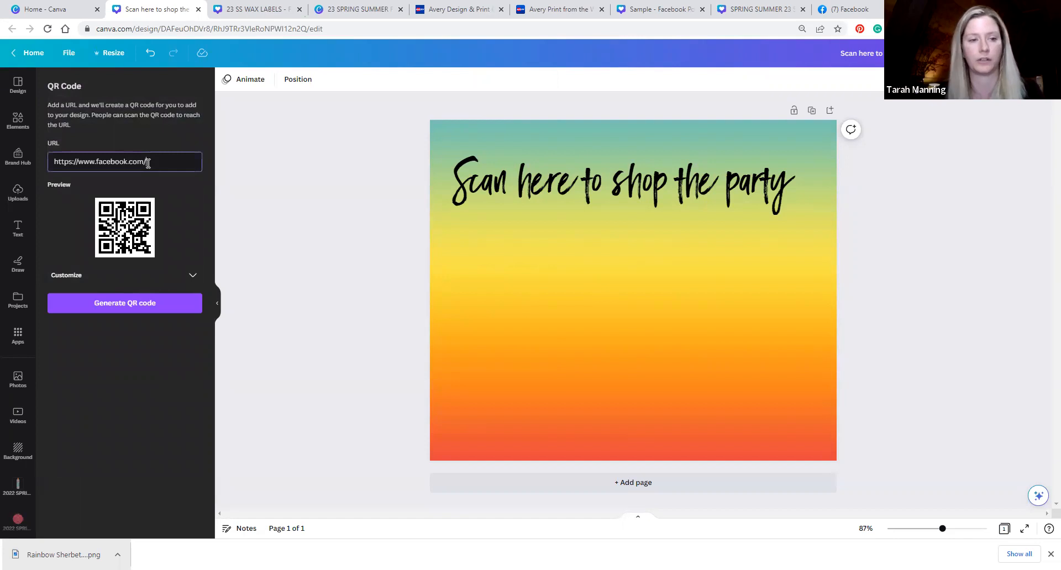
{"action": "right_click", "coordinate": [149, 163]}
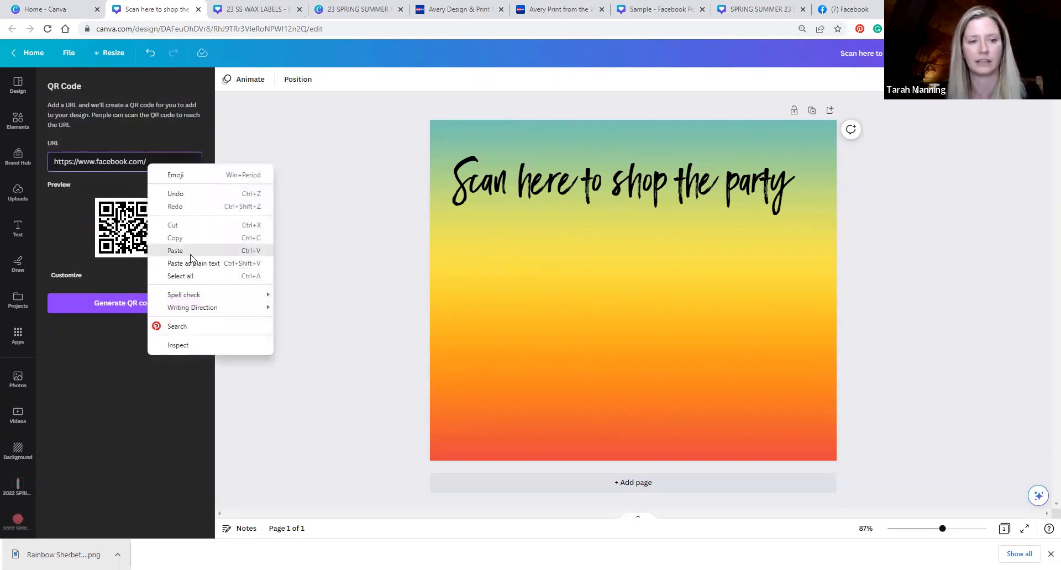
{"action": "left_click", "coordinate": [170, 134]}
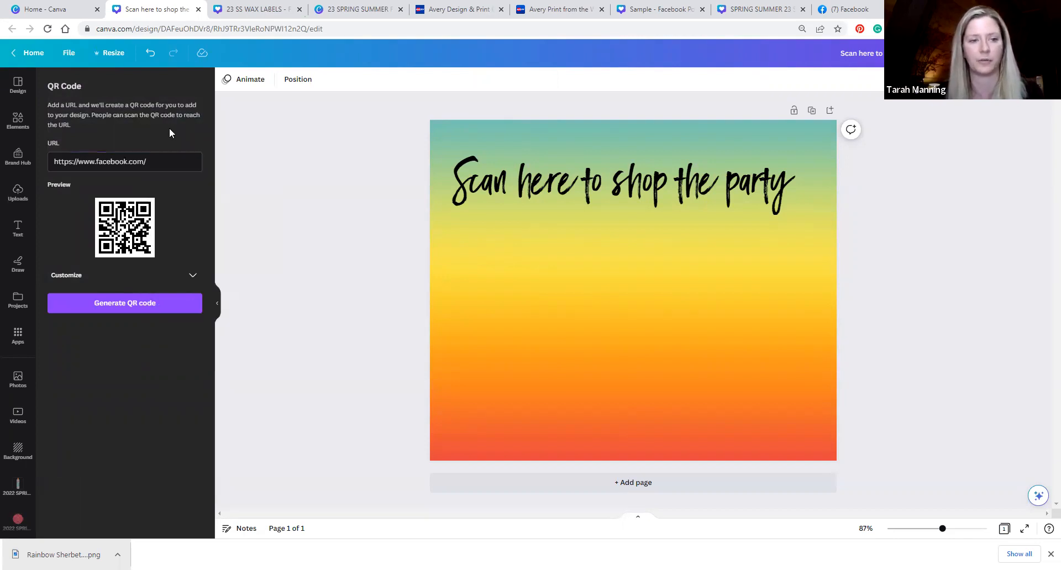
Step: Generate the QR code on the page, delete it, and generate it again
{"action": "left_click", "coordinate": [141, 303]}
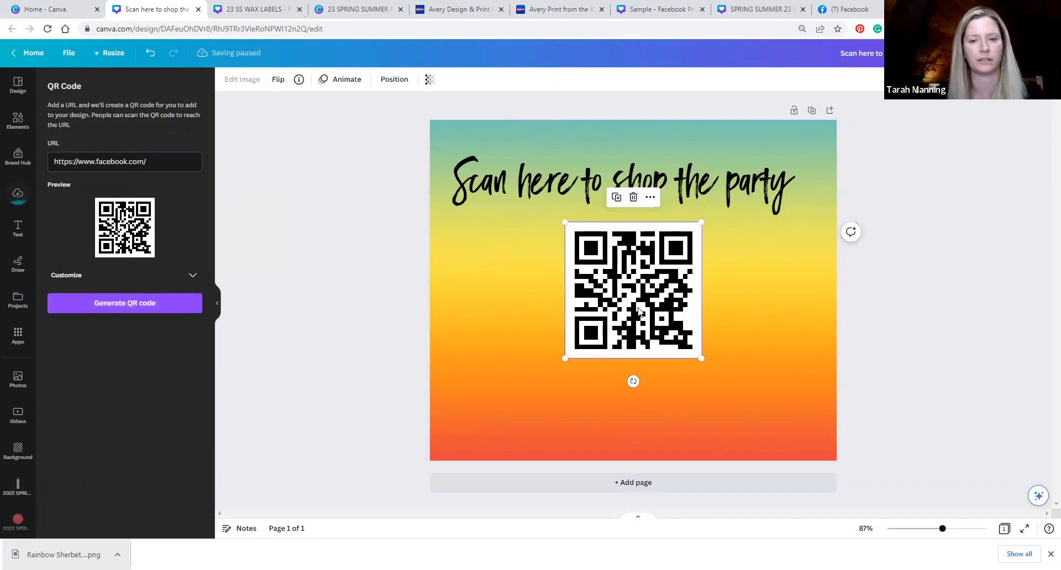
{"action": "key", "text": "Delete"}
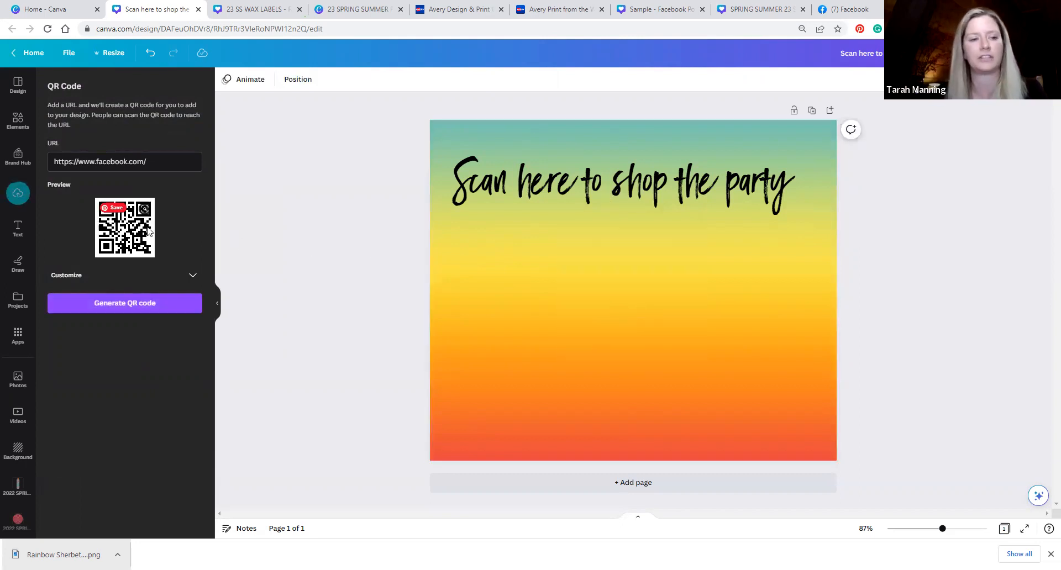
{"action": "left_click", "coordinate": [145, 309]}
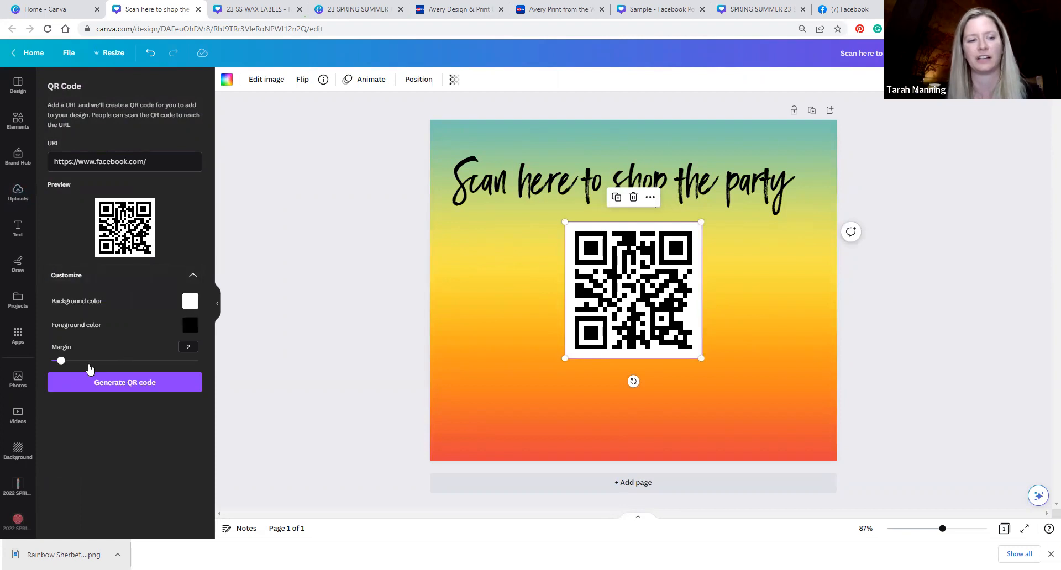
Step: Try out the QR code's background colour and bring it back to white #FFFFFF
{"action": "left_click", "coordinate": [191, 301]}
{"action": "left_click", "coordinate": [319, 351]}
{"action": "left_click_drag", "start_coordinate": [317, 352], "coordinate": [139, 258]}
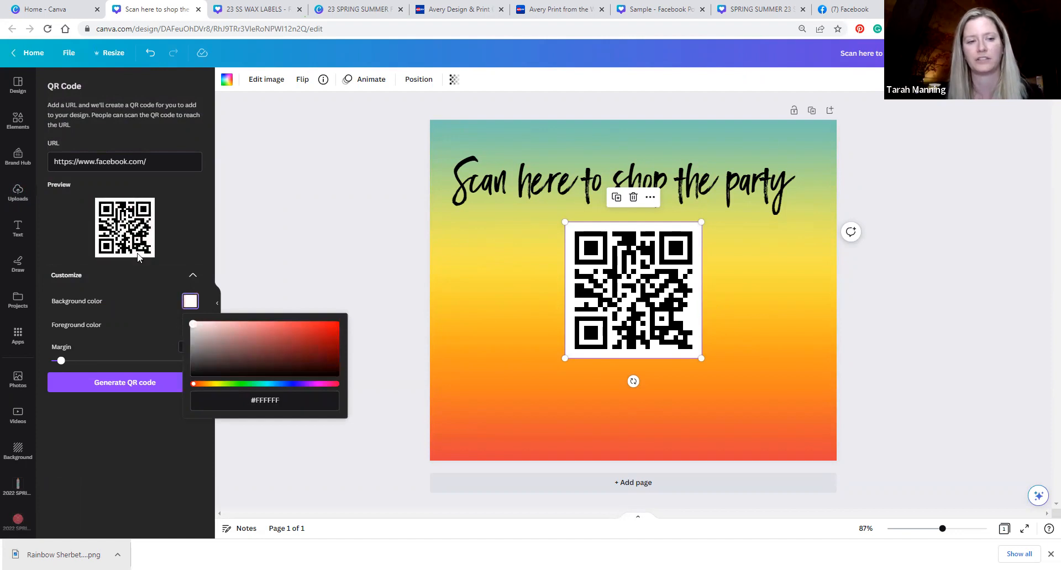
Step: Generate a second QR code with foreground colour #BD1F1F and margin 0
{"action": "left_click", "coordinate": [114, 327]}
{"action": "left_click", "coordinate": [188, 326]}
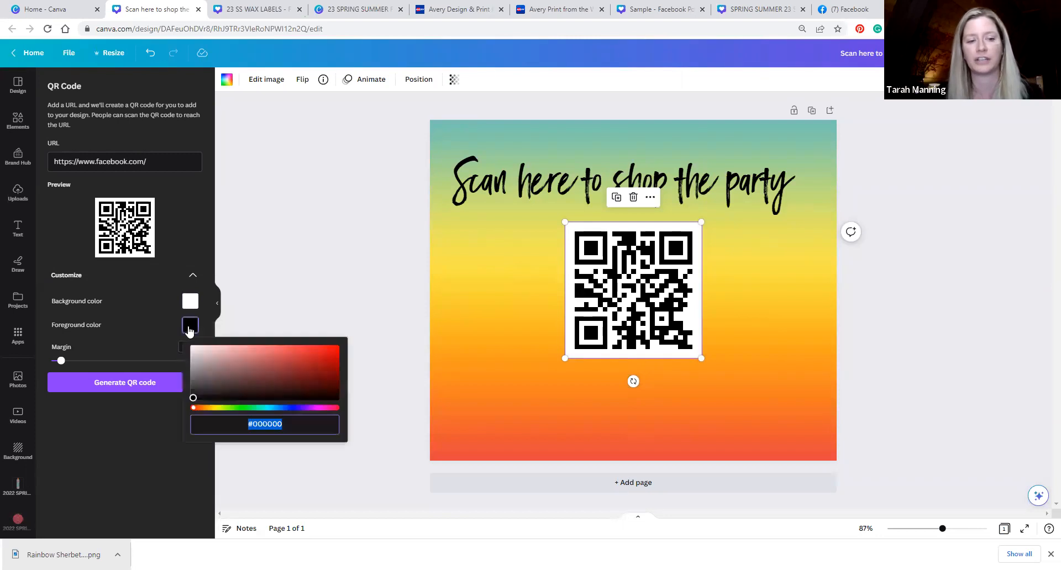
{"action": "left_click_drag", "start_coordinate": [334, 354], "coordinate": [314, 360]}
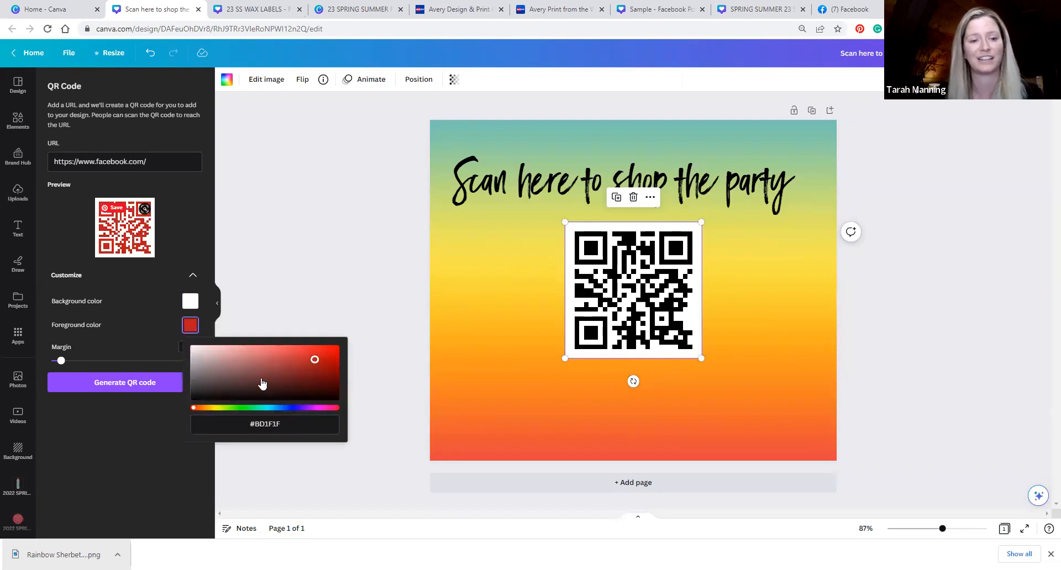
{"action": "left_click", "coordinate": [269, 271]}
{"action": "left_click_drag", "start_coordinate": [61, 361], "coordinate": [52, 361]}
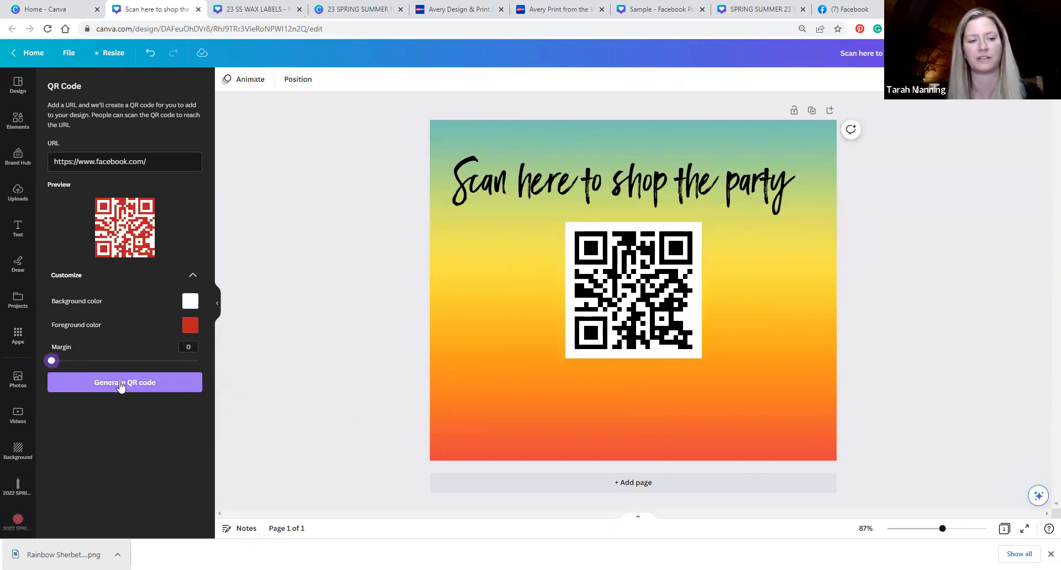
{"action": "left_click", "coordinate": [159, 391]}
Step: Place the black and red QR codes side by side below the heading and enlarge the red one slightly
{"action": "left_click_drag", "start_coordinate": [634, 290], "coordinate": [774, 339]}
{"action": "left_click_drag", "start_coordinate": [605, 278], "coordinate": [518, 278]}
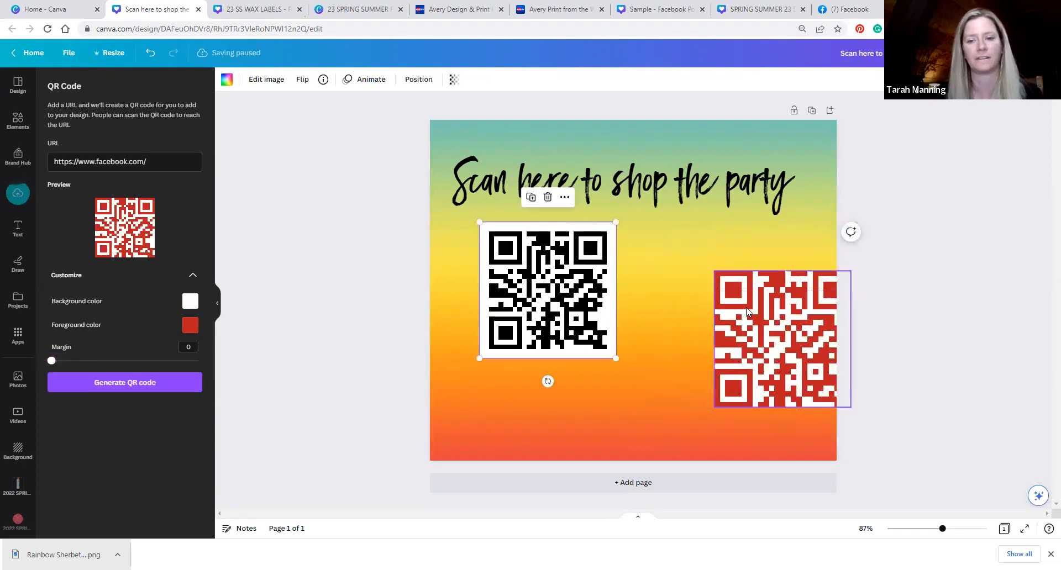
{"action": "left_click_drag", "start_coordinate": [774, 332], "coordinate": [710, 332]}
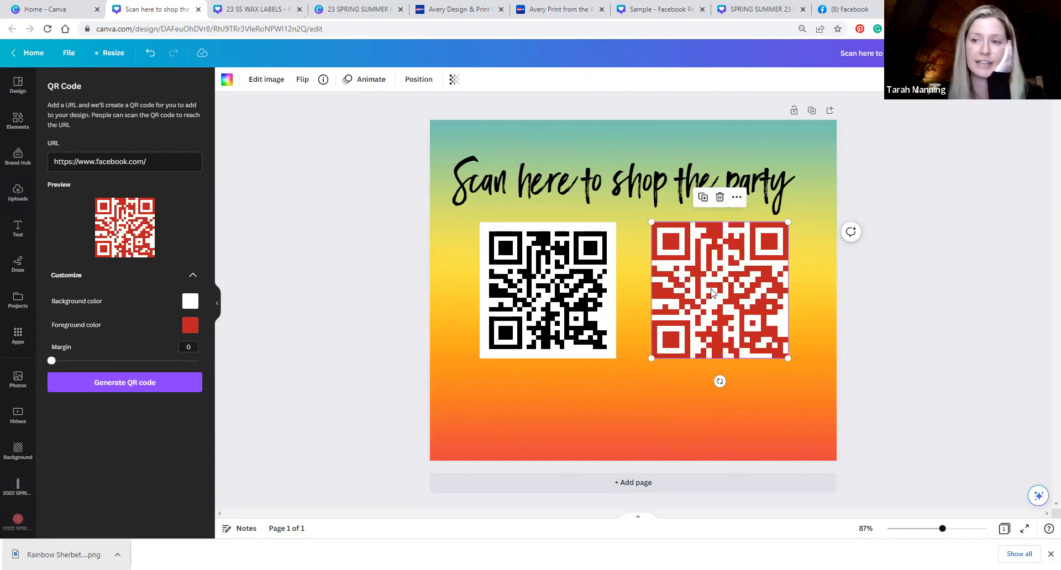
{"action": "left_click_drag", "start_coordinate": [715, 307], "coordinate": [708, 308]}
{"action": "left_click_drag", "start_coordinate": [776, 358], "coordinate": [792, 367]}
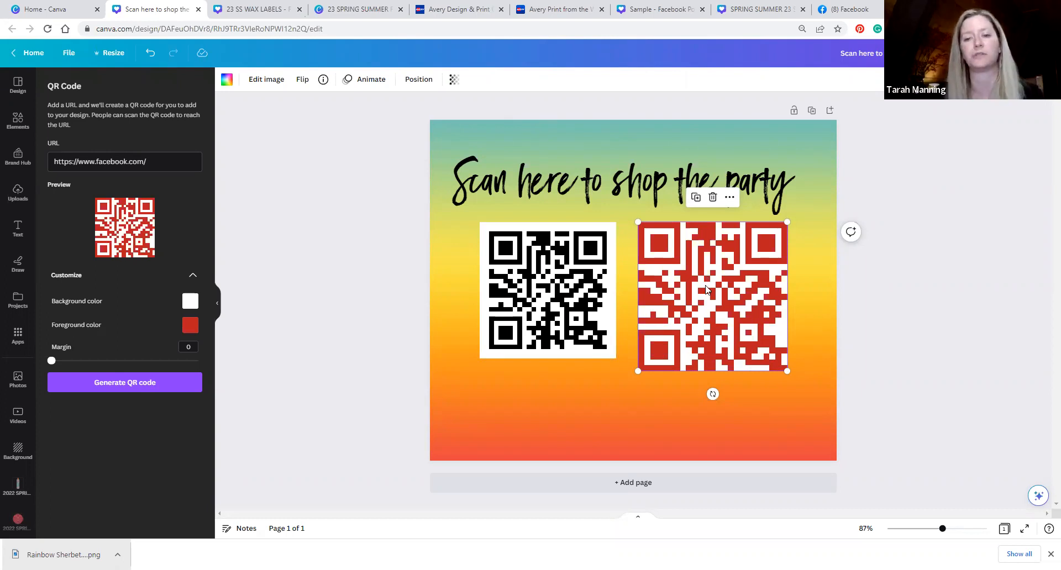
{"action": "left_click", "coordinate": [813, 296]}
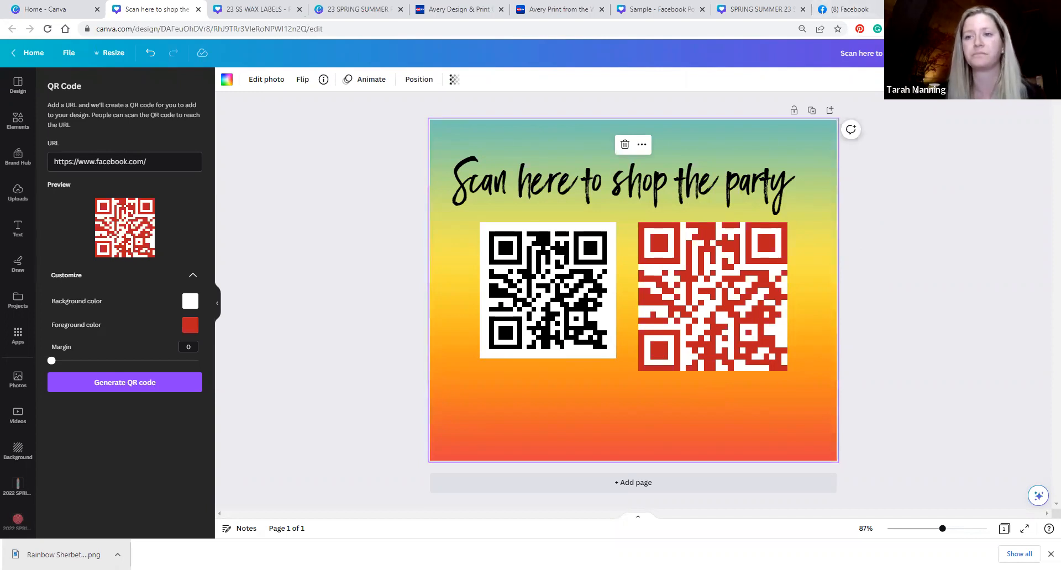
Step: Open the Bitly links page in a new browser tab
{"action": "key", "text": "ctrl+t"}
{"action": "type", "text": "bit"}
{"action": "key", "text": "Return"}
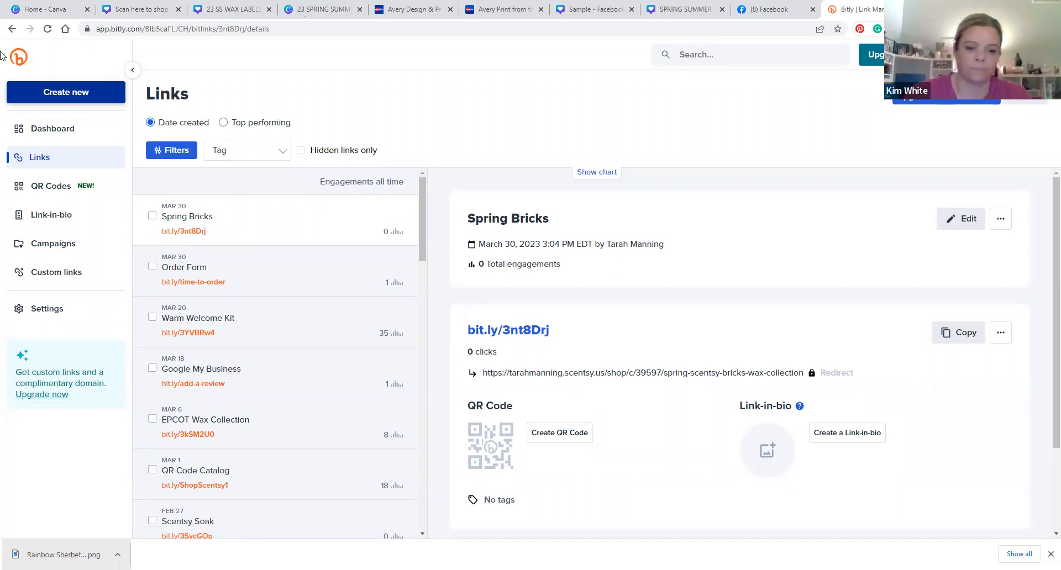
Step: Examine the new-link form's destination, title, custom back-half and QR code options, and return to the links list
{"action": "left_click", "coordinate": [47, 95]}
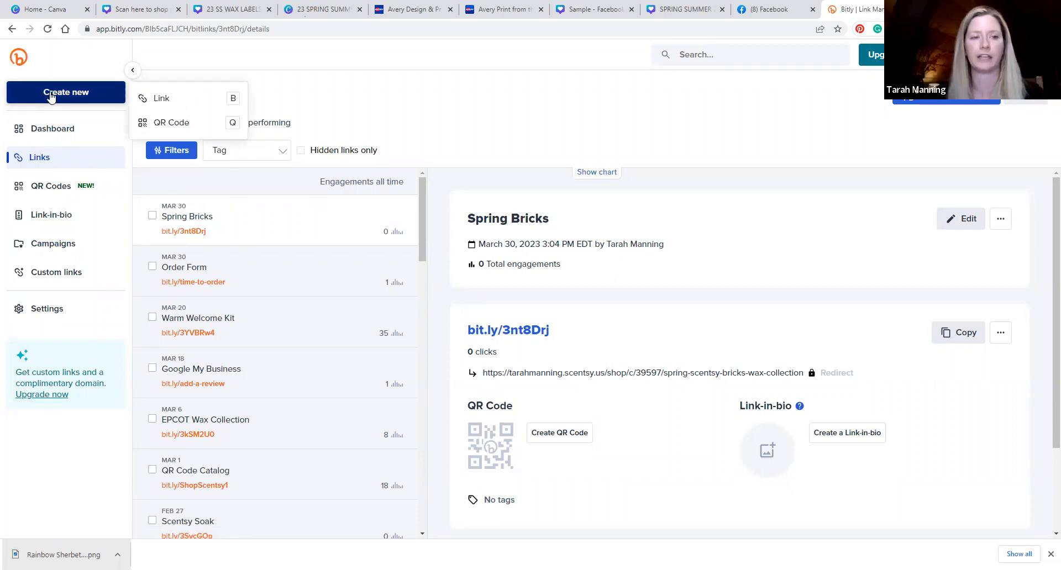
{"action": "left_click", "coordinate": [199, 102]}
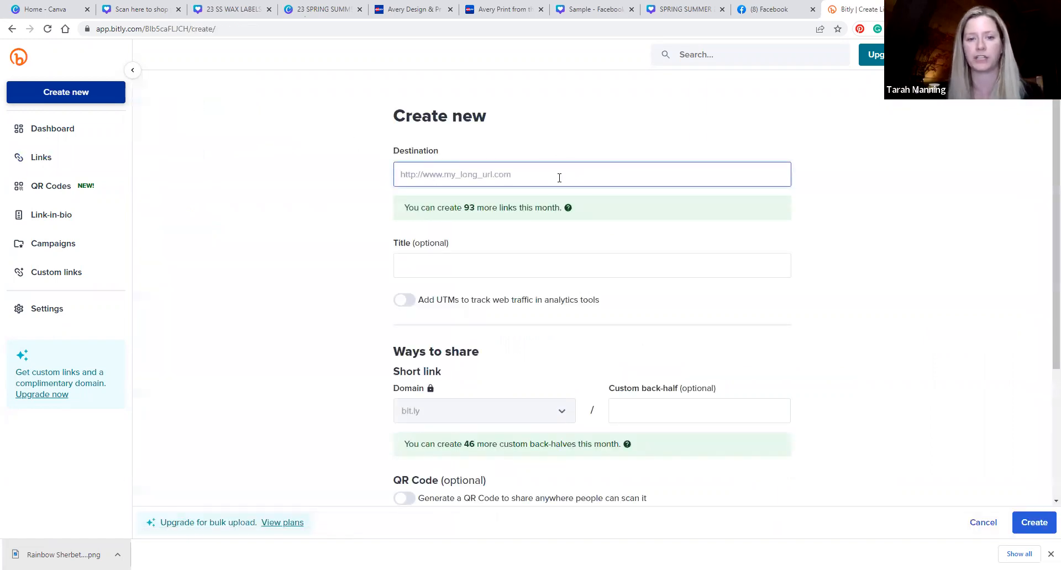
{"action": "scroll", "coordinate": [517, 264], "scroll_direction": "down", "scroll_amount": 4}
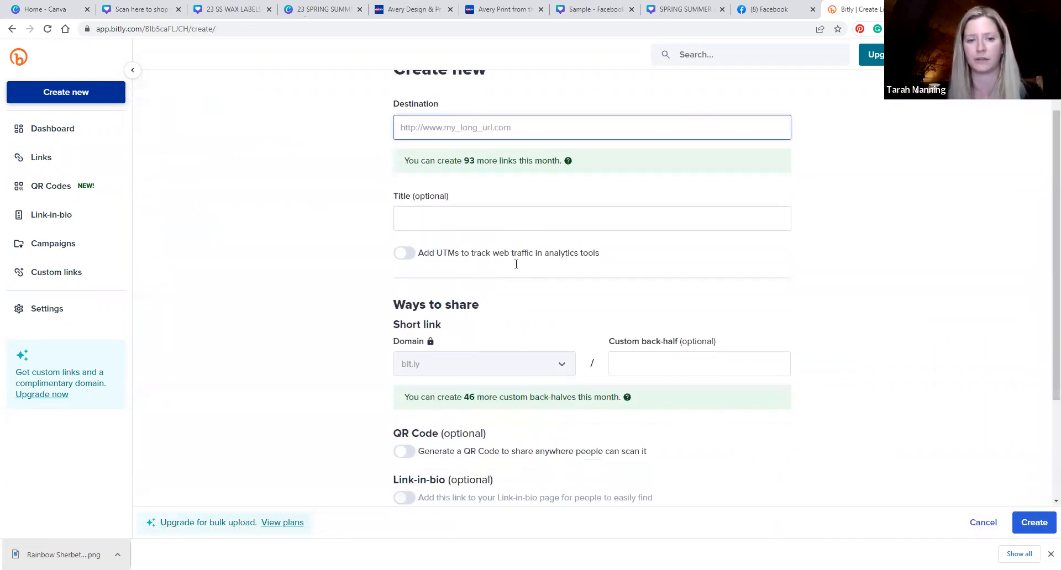
{"action": "left_click", "coordinate": [682, 221]}
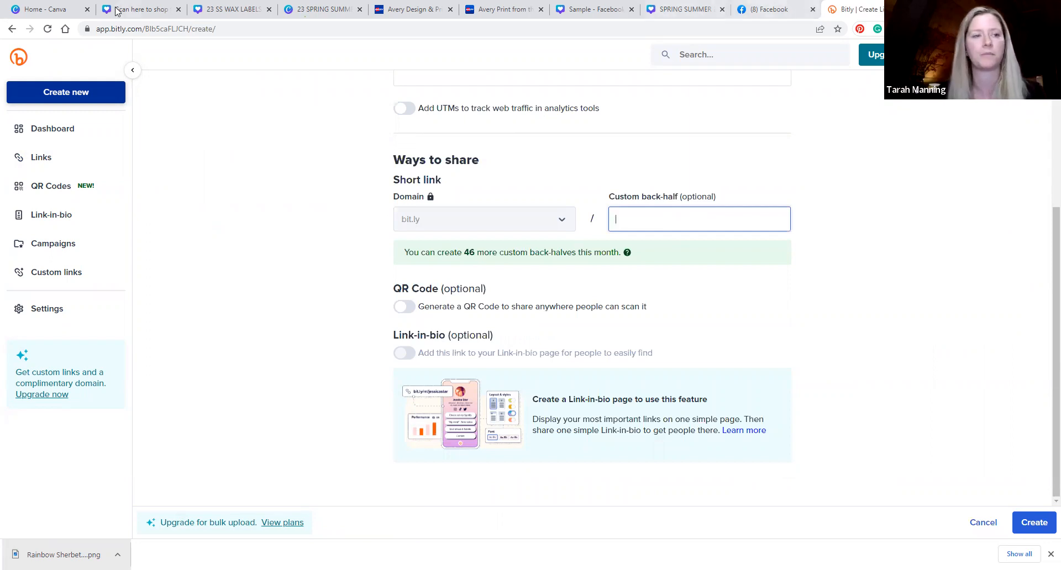
{"action": "left_click", "coordinate": [11, 29]}
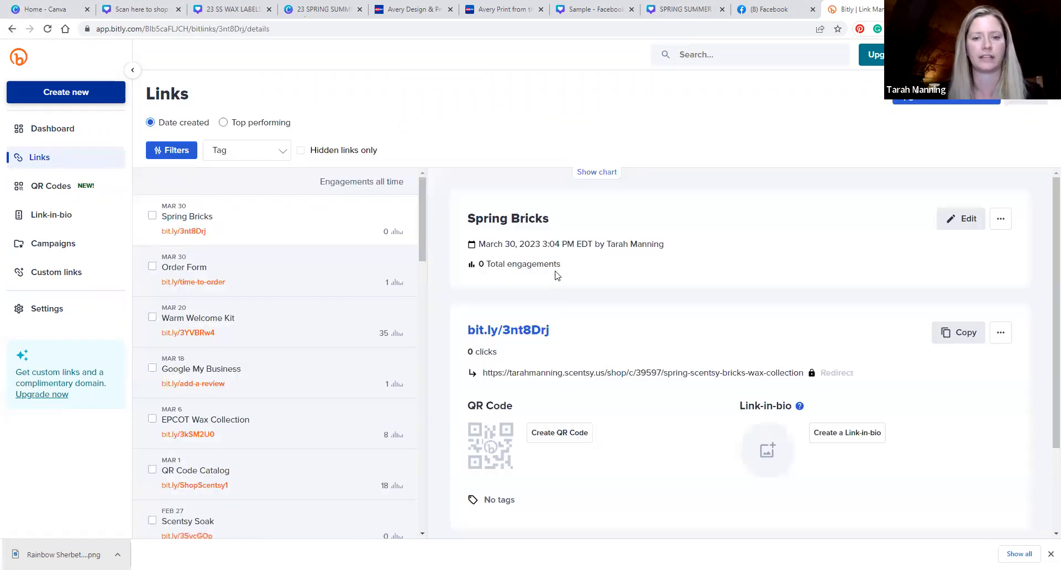
Step: Examine the total engagements in the Spring Bricks link's details
{"action": "scroll", "coordinate": [590, 275], "scroll_direction": "down", "scroll_amount": 2}
{"action": "scroll", "coordinate": [643, 311], "scroll_direction": "up", "scroll_amount": 2}
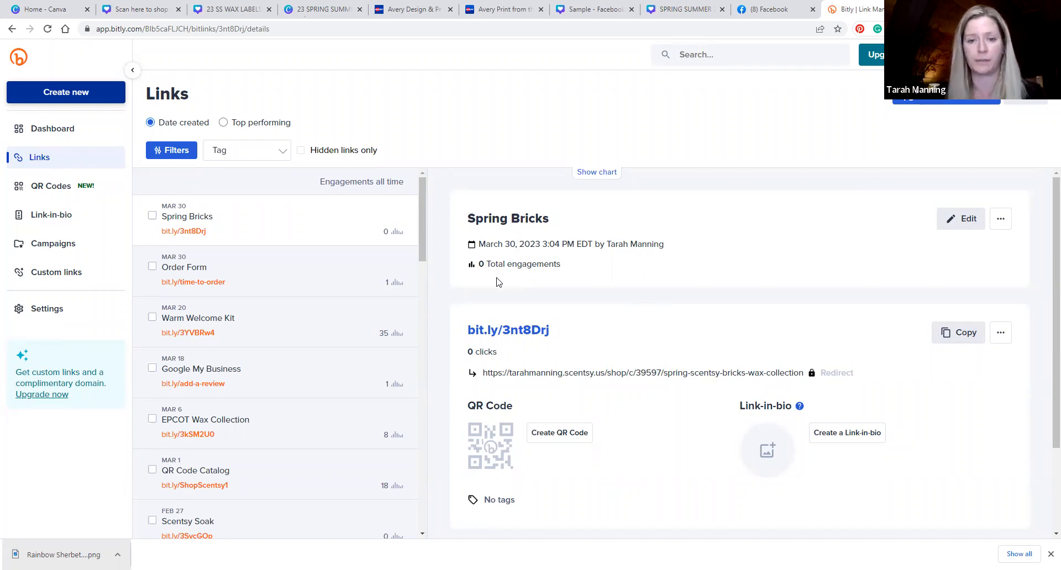
{"action": "left_click_drag", "start_coordinate": [586, 266], "coordinate": [481, 270]}
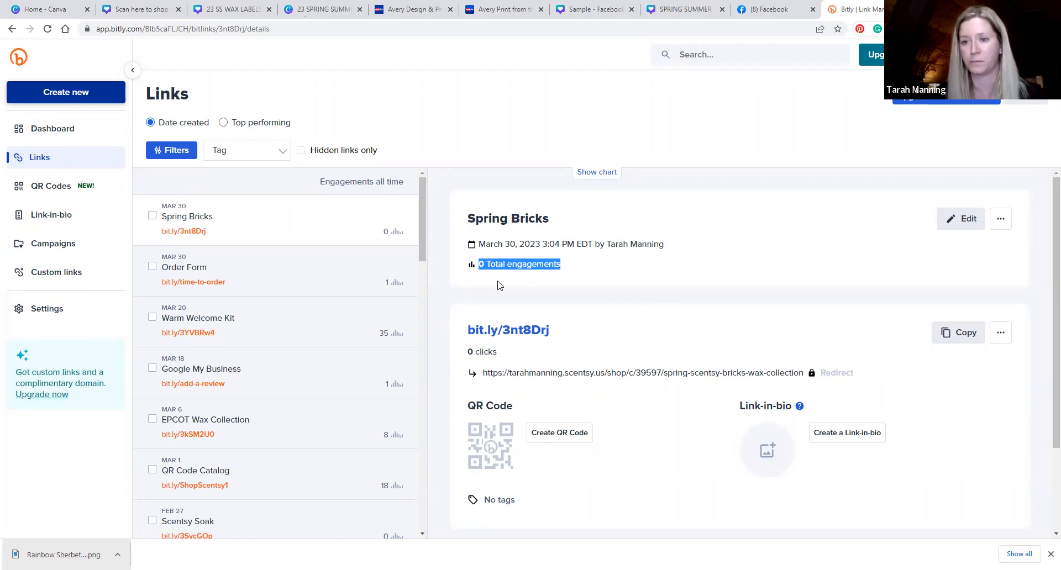
{"action": "scroll", "coordinate": [498, 283], "scroll_direction": "down", "scroll_amount": 2}
{"action": "scroll", "coordinate": [520, 303], "scroll_direction": "up", "scroll_amount": 1}
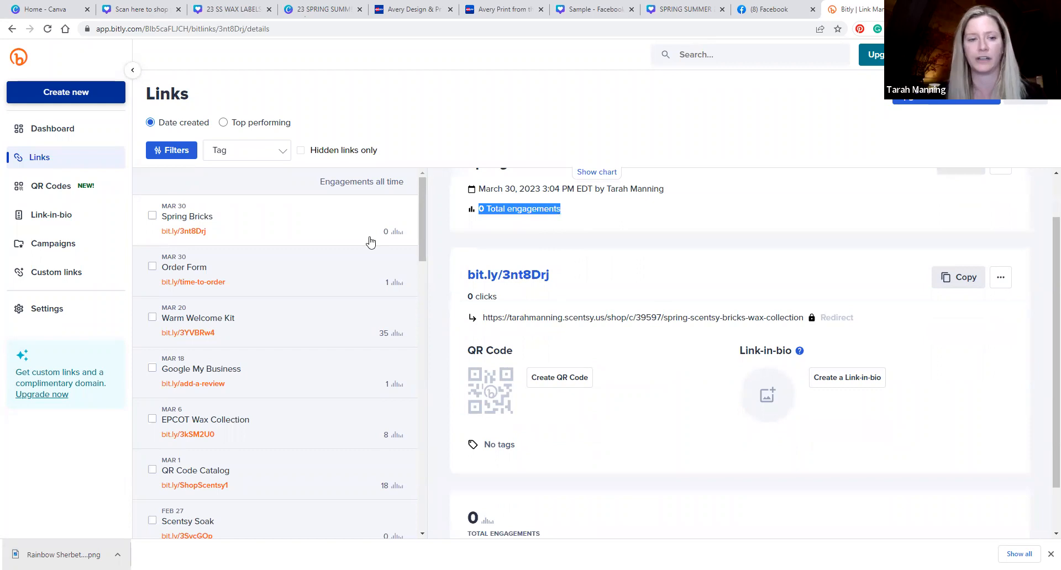
Step: Examine the Warm Welcome Kit link's details and its daily engagements chart
{"action": "left_click", "coordinate": [268, 324]}
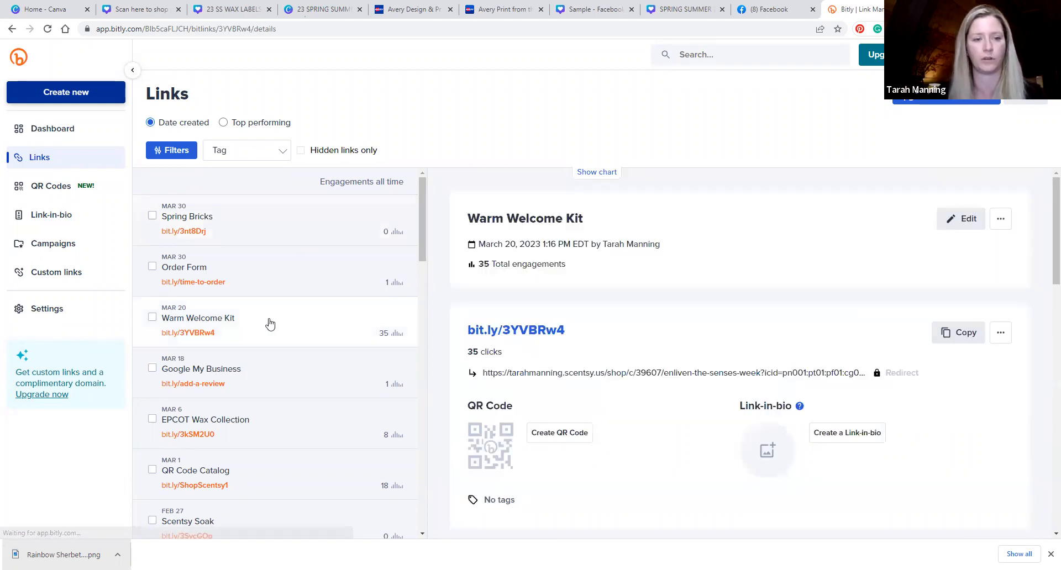
{"action": "scroll", "coordinate": [635, 244], "scroll_direction": "down", "scroll_amount": 1}
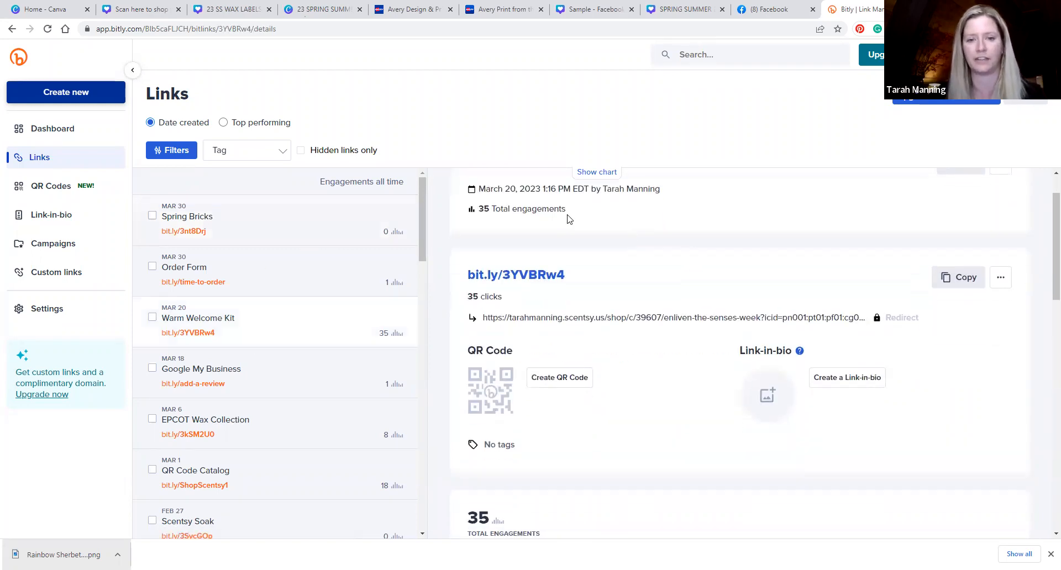
{"action": "scroll", "coordinate": [569, 243], "scroll_direction": "down", "scroll_amount": 1}
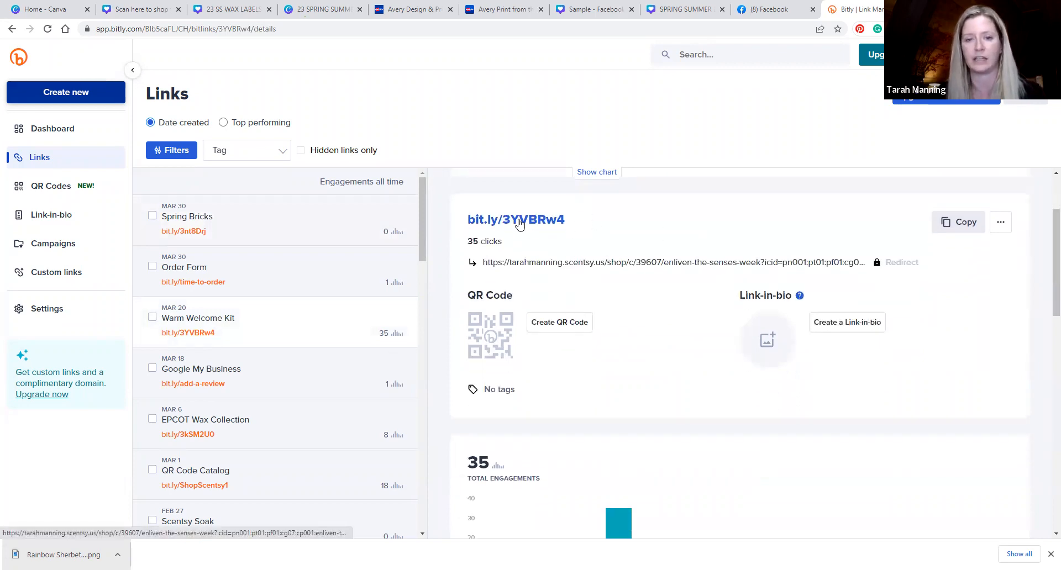
{"action": "scroll", "coordinate": [615, 323], "scroll_direction": "down", "scroll_amount": 4}
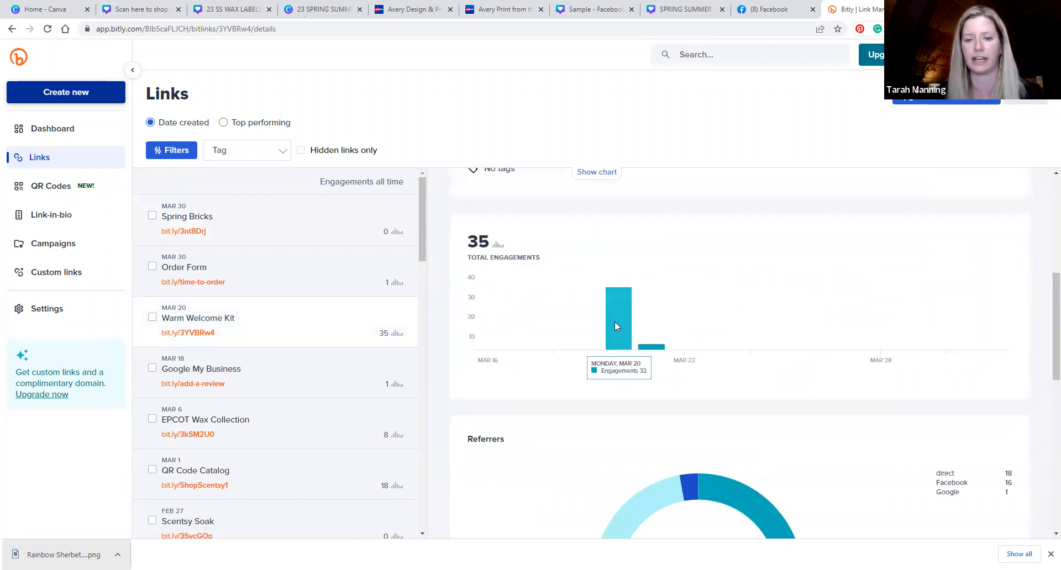
{"action": "mouse_move", "coordinate": [653, 350]}
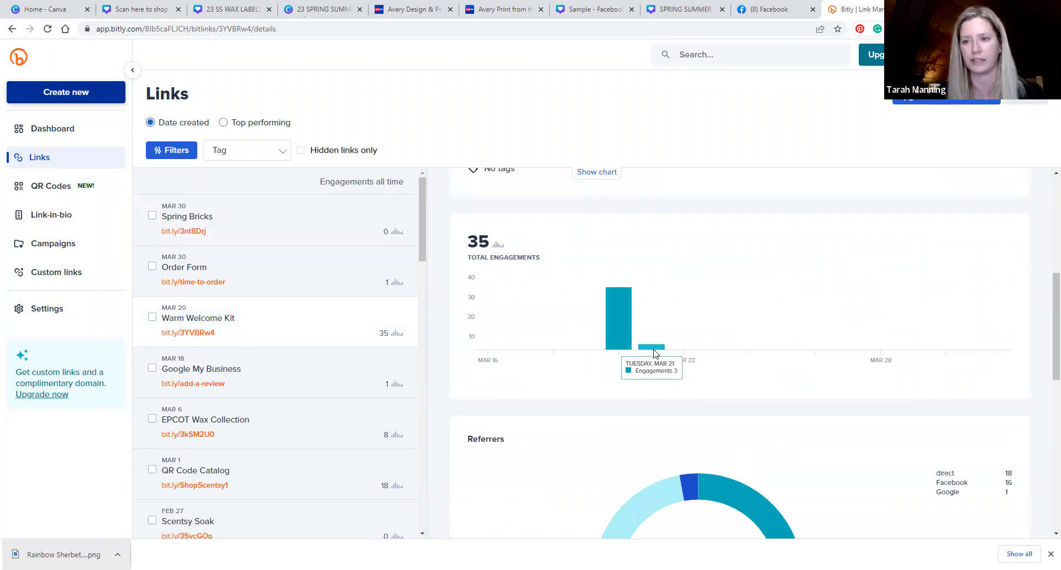
{"action": "mouse_move", "coordinate": [604, 292]}
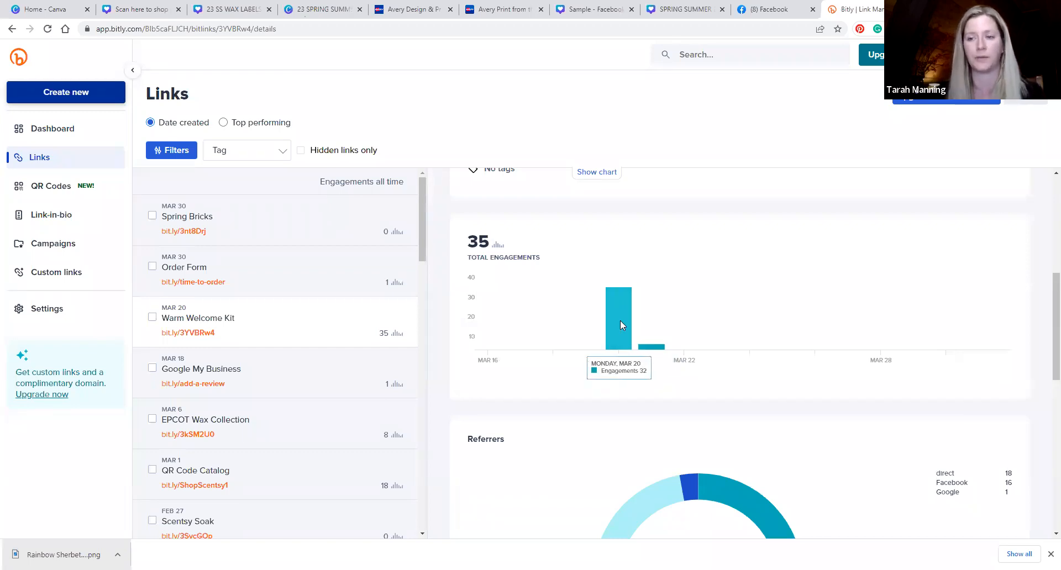
{"action": "scroll", "coordinate": [614, 313], "scroll_direction": "up", "scroll_amount": 2}
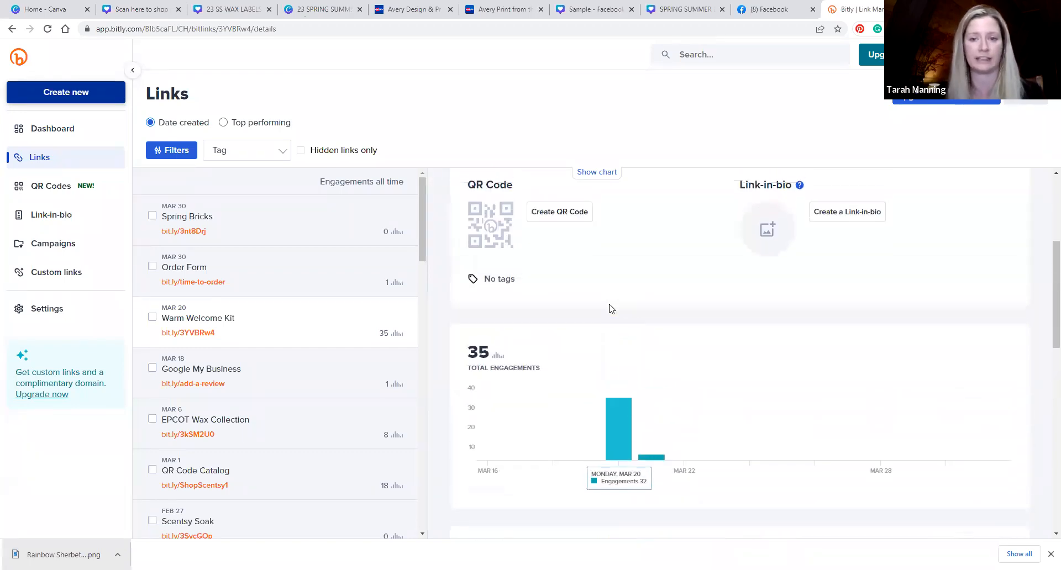
{"action": "mouse_move", "coordinate": [616, 433]}
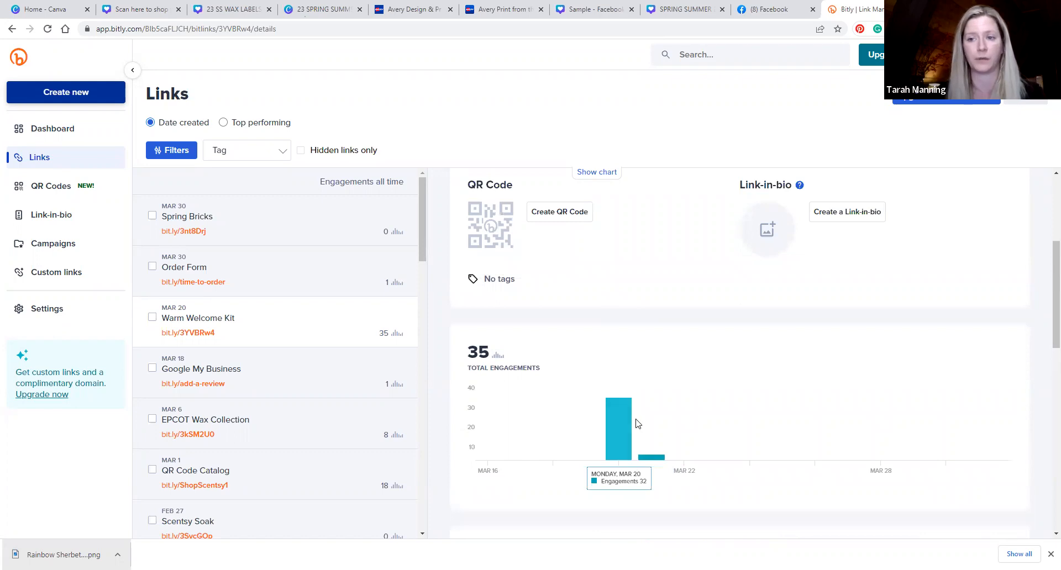
{"action": "scroll", "coordinate": [636, 424], "scroll_direction": "up", "scroll_amount": 3}
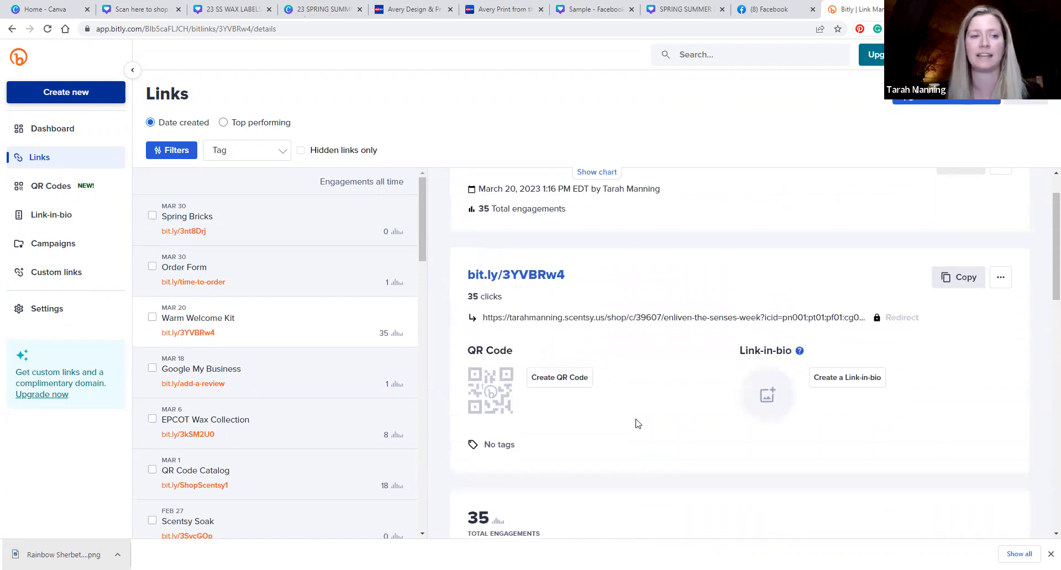
Step: Copy the short link of the Spring Bricks entry in Bitly
{"action": "scroll", "coordinate": [636, 423], "scroll_direction": "down", "scroll_amount": 4}
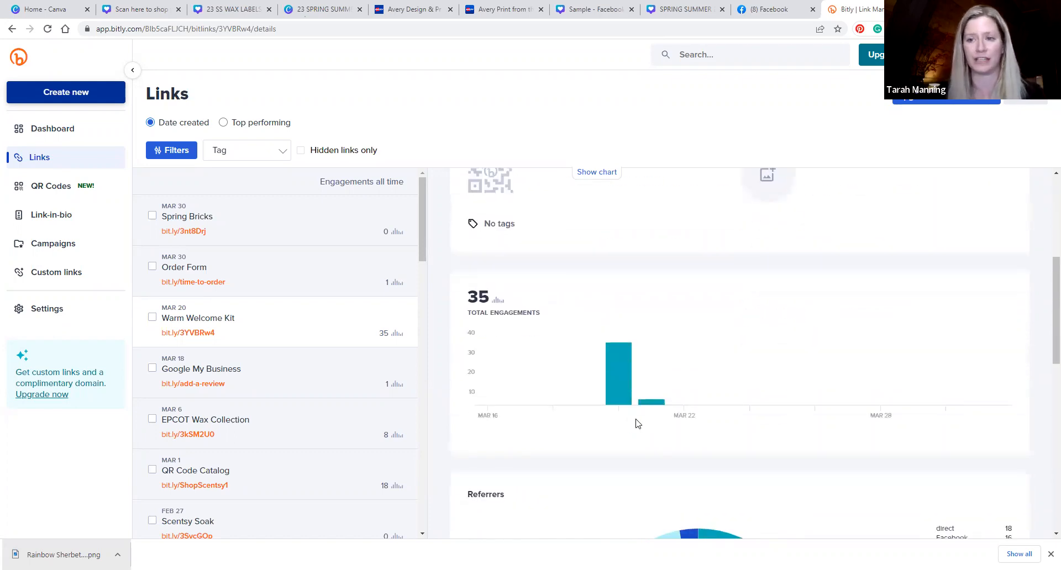
{"action": "scroll", "coordinate": [639, 406], "scroll_direction": "up", "scroll_amount": 3}
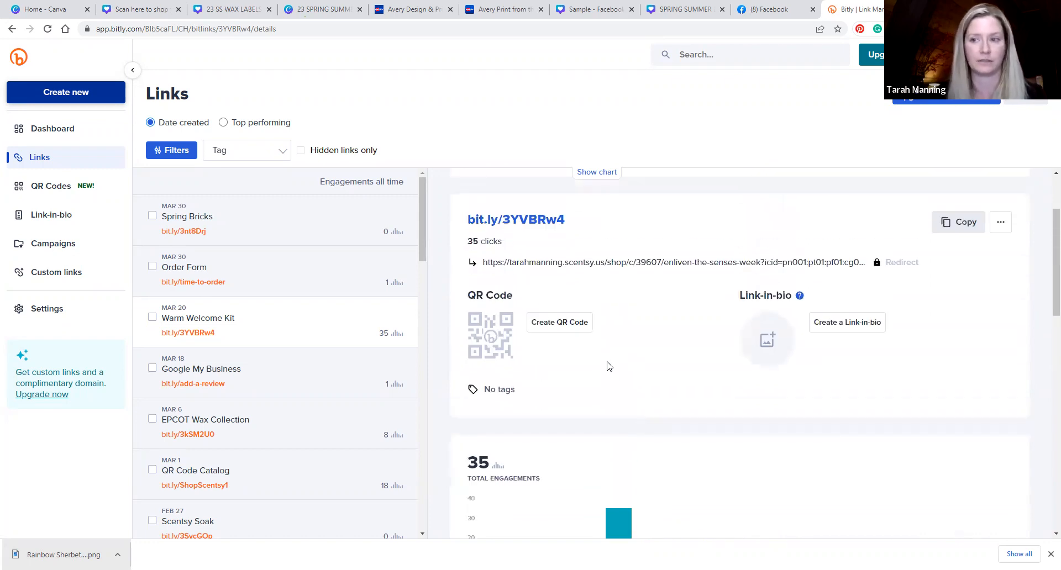
{"action": "left_click", "coordinate": [272, 227]}
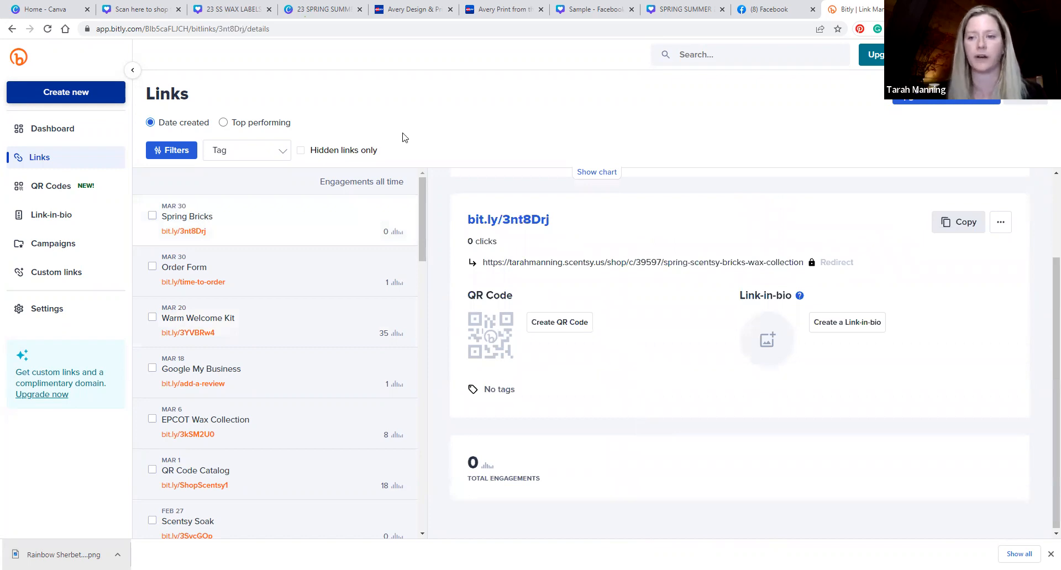
{"action": "left_click", "coordinate": [959, 215]}
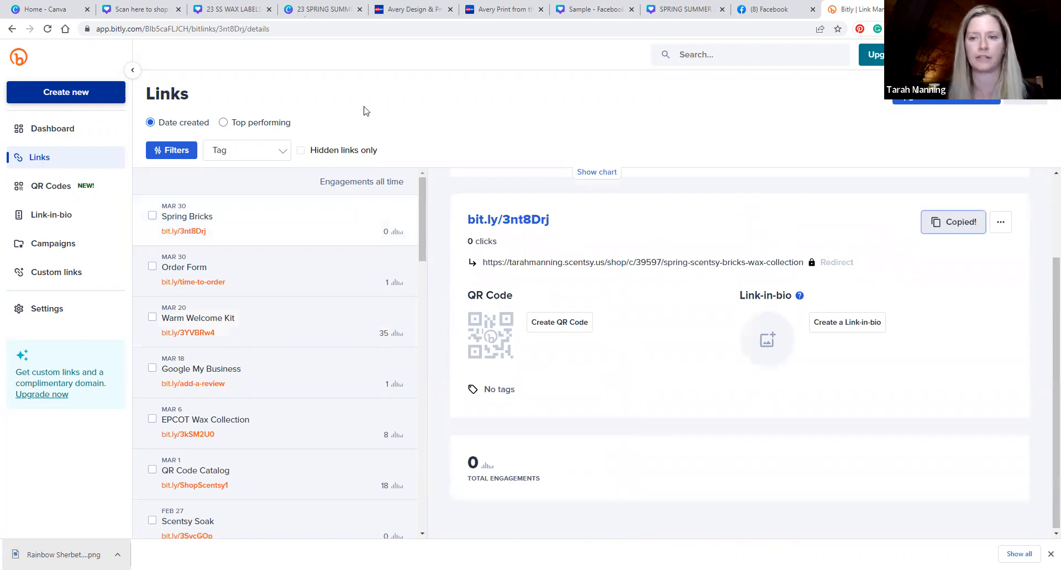
Step: Switch to the Canva design, add a body text box, enlarge it to size 35.1 and place it below the red QR code
{"action": "left_click", "coordinate": [157, 8]}
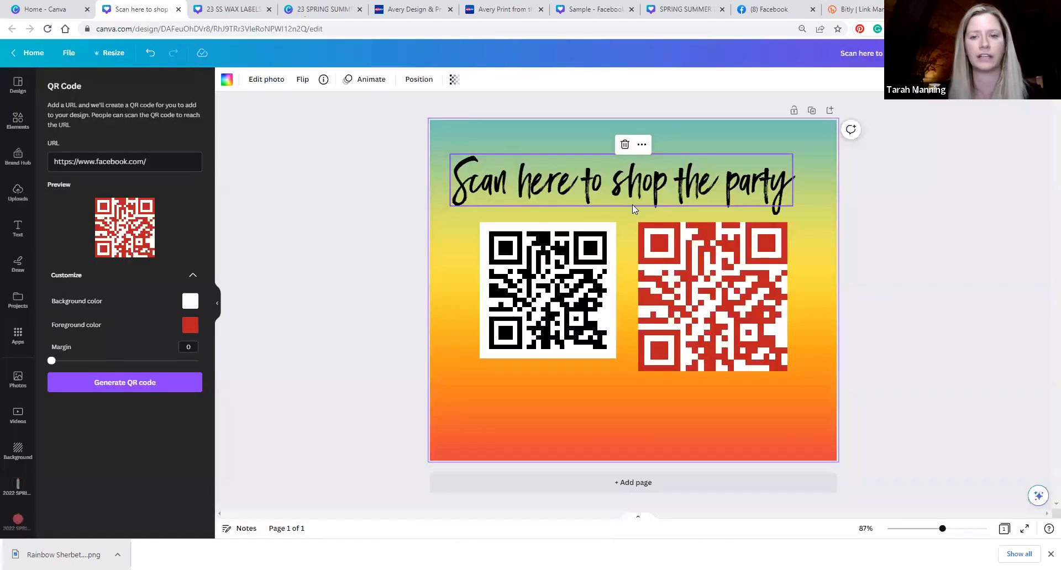
{"action": "left_click", "coordinate": [19, 231]}
{"action": "left_click", "coordinate": [105, 222]}
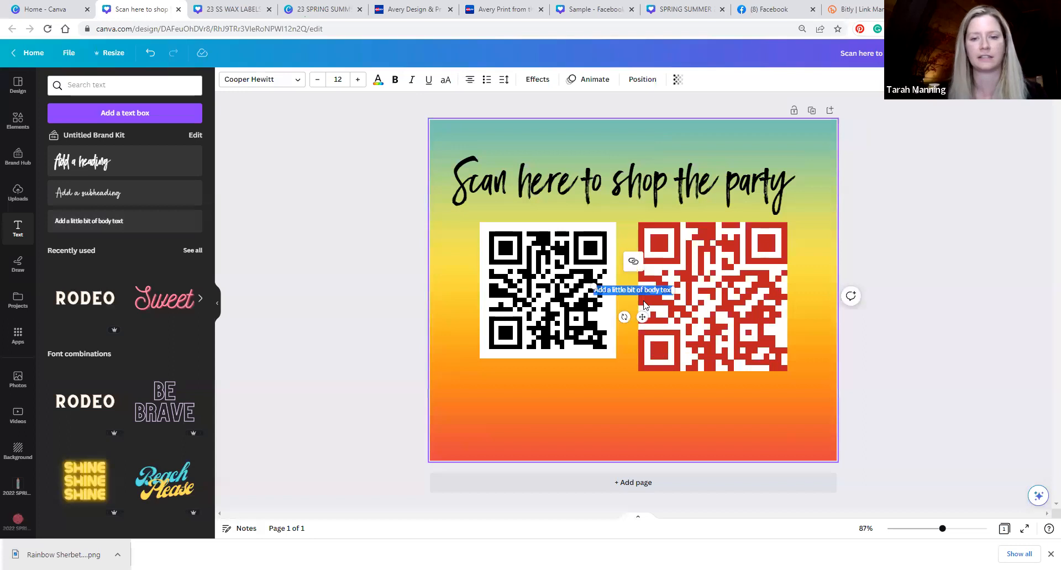
{"action": "left_click_drag", "start_coordinate": [673, 286], "coordinate": [818, 242]}
{"action": "left_click_drag", "start_coordinate": [718, 327], "coordinate": [714, 434]}
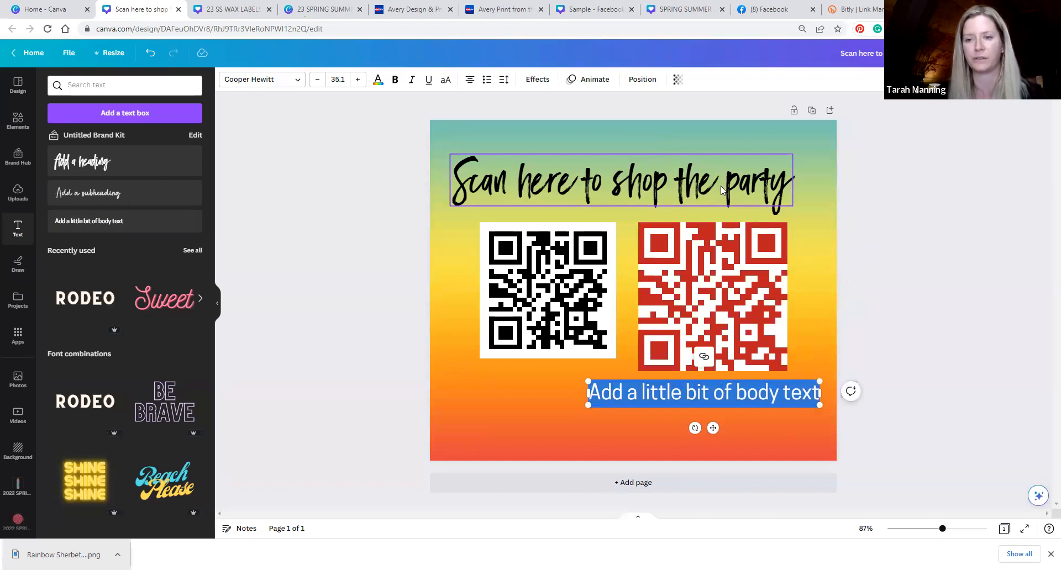
{"action": "left_click", "coordinate": [649, 388]}
{"action": "key", "text": "ctrl+a"}
{"action": "key", "text": "ctrl+v"}
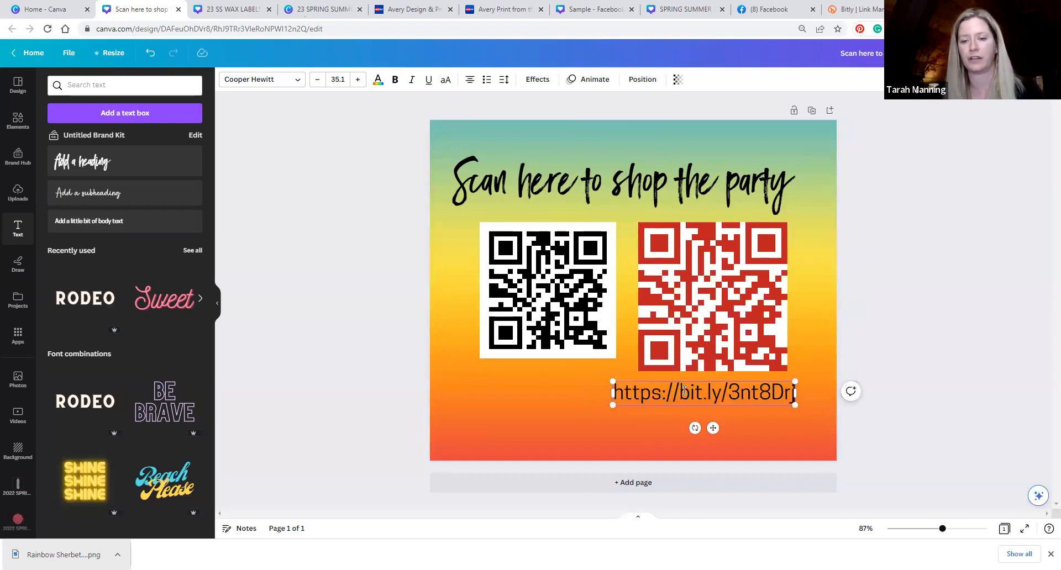
{"action": "left_click_drag", "start_coordinate": [680, 390], "coordinate": [609, 390]}
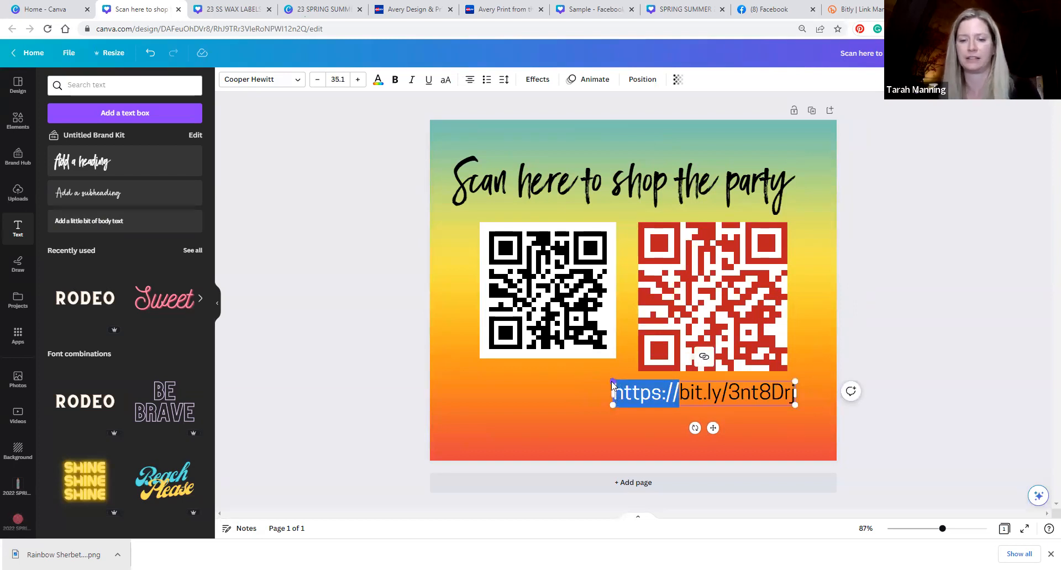
{"action": "key", "text": "BackSpace"}
{"action": "left_click", "coordinate": [773, 421]}
{"action": "left_click_drag", "start_coordinate": [739, 398], "coordinate": [752, 398]}
{"action": "left_click", "coordinate": [775, 426]}
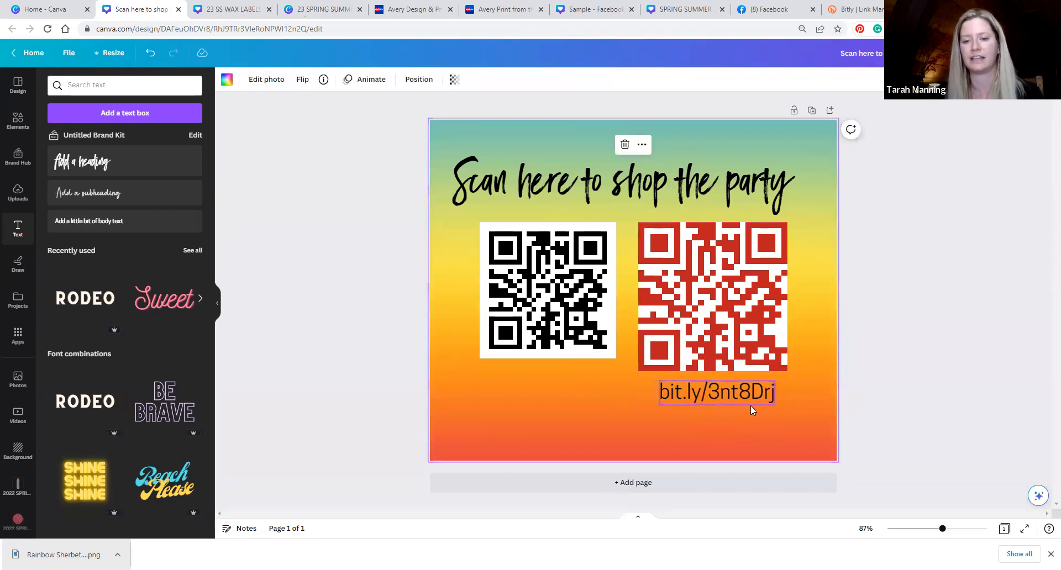
Step: Delete the black QR code and move the red QR code and its link to the middle of the design
{"action": "left_click", "coordinate": [547, 290]}
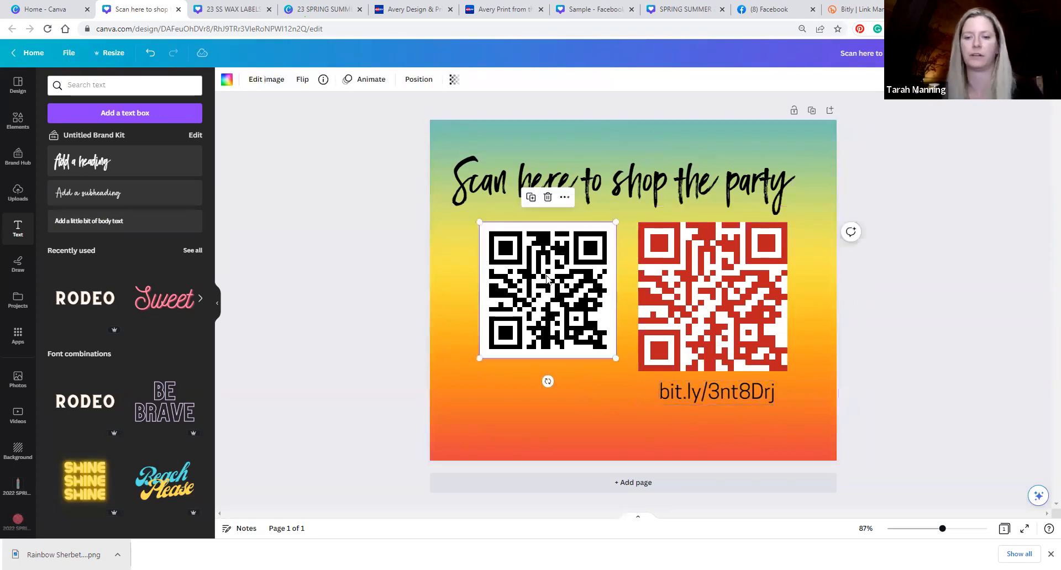
{"action": "key", "text": "Delete"}
{"action": "left_click_drag", "start_coordinate": [742, 334], "coordinate": [648, 327]}
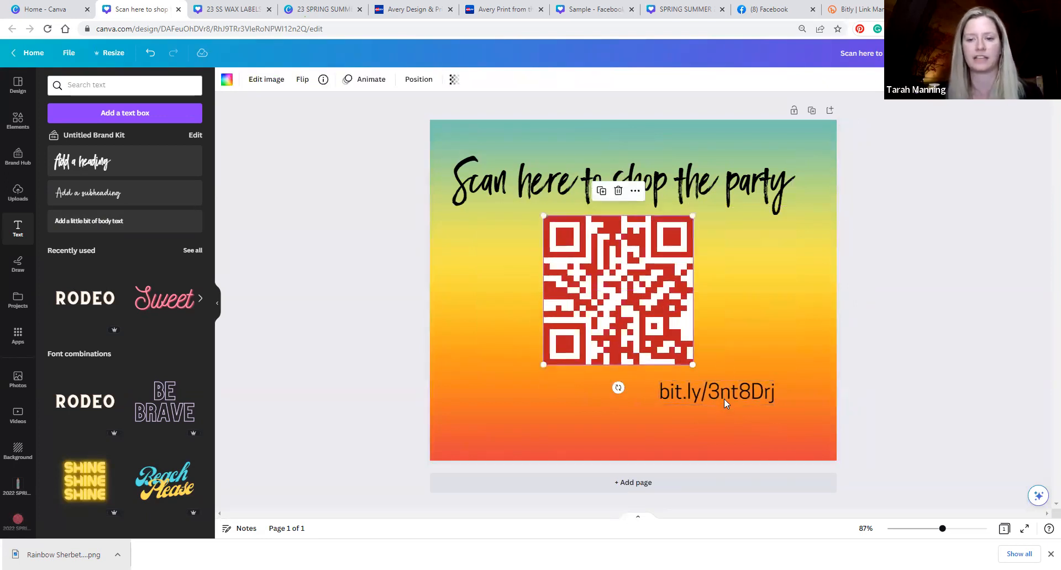
{"action": "left_click_drag", "start_coordinate": [713, 393], "coordinate": [624, 385]}
{"action": "left_click", "coordinate": [581, 430]}
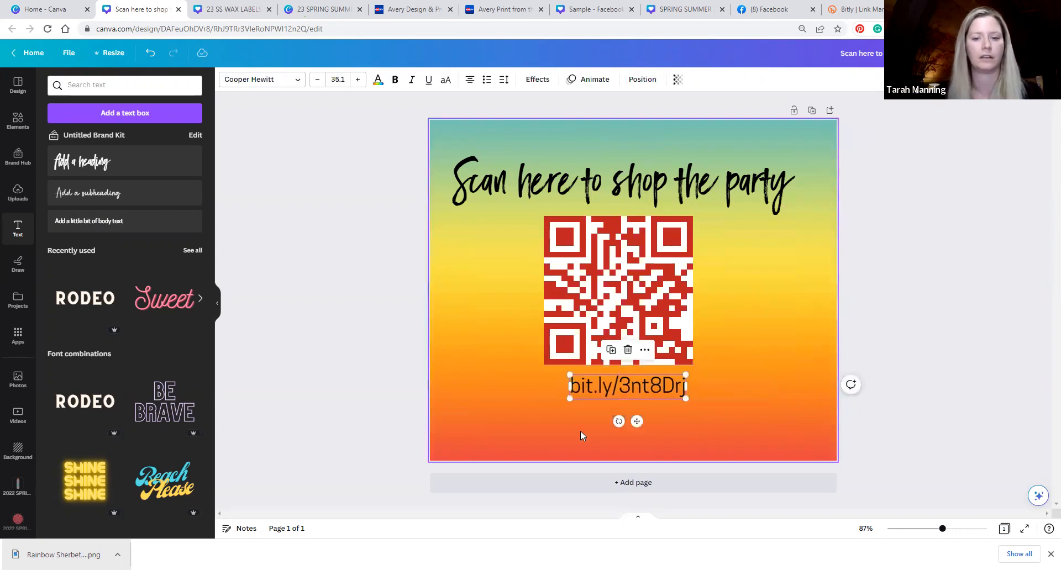
Step: Duplicate the heading, move the copy below the short link and change its text to "or enter this URL"
{"action": "left_click", "coordinate": [607, 209]}
{"action": "left_click", "coordinate": [605, 139]}
{"action": "left_click_drag", "start_coordinate": [595, 242], "coordinate": [591, 416]}
{"action": "double_click", "coordinate": [591, 418]}
{"action": "type", "text": "or"}
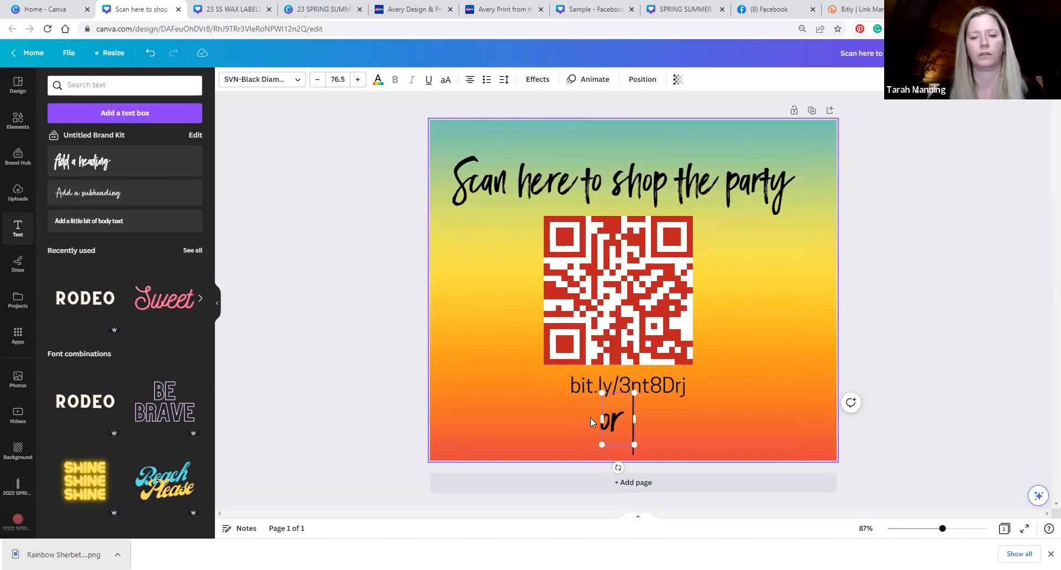
{"action": "type", "text": " enter this URL"}
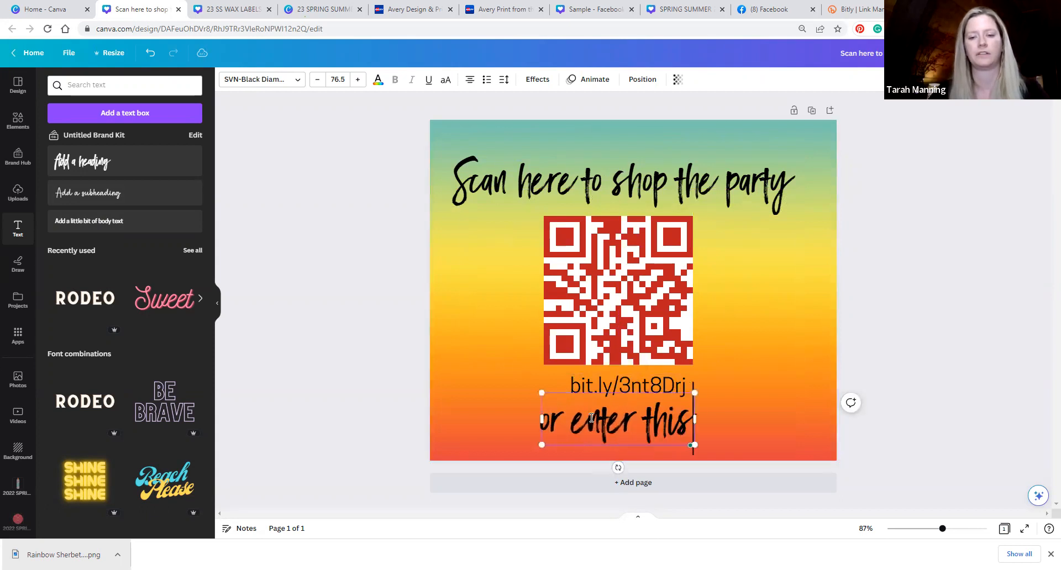
{"action": "left_click", "coordinate": [726, 277]}
Step: Nudge the QR code and the short link slightly upward to tighten the spacing below the heading
{"action": "left_click_drag", "start_coordinate": [667, 303], "coordinate": [666, 300]}
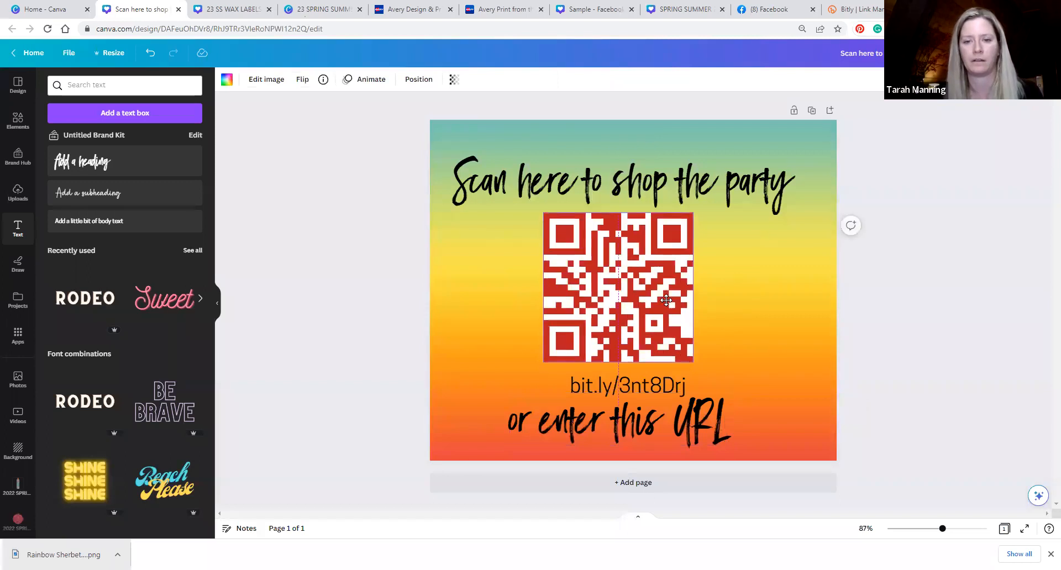
{"action": "left_click", "coordinate": [666, 406]}
{"action": "left_click", "coordinate": [693, 370]}
{"action": "left_click_drag", "start_coordinate": [666, 381], "coordinate": [662, 375]}
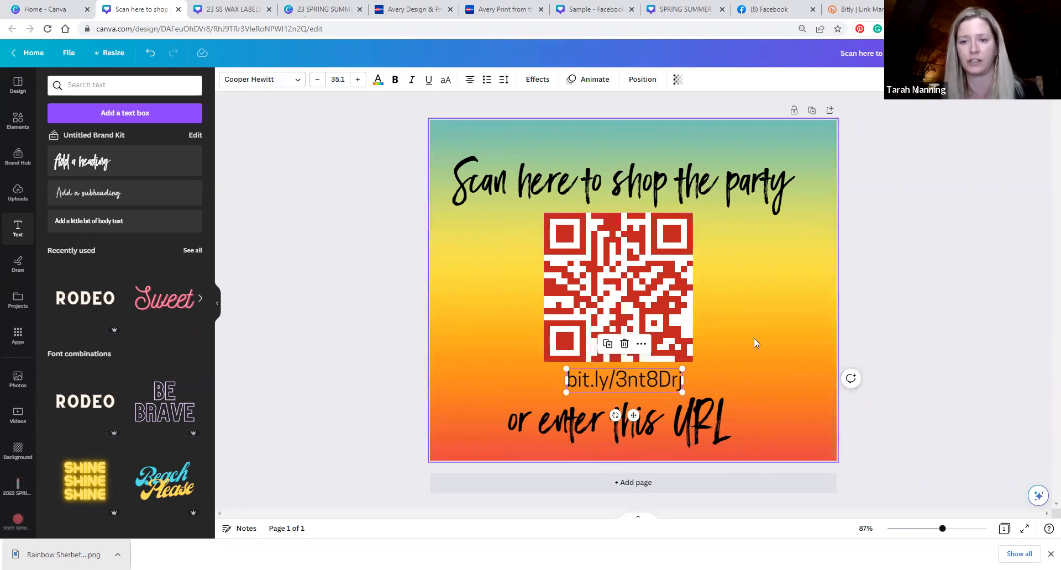
{"action": "left_click", "coordinate": [710, 364]}
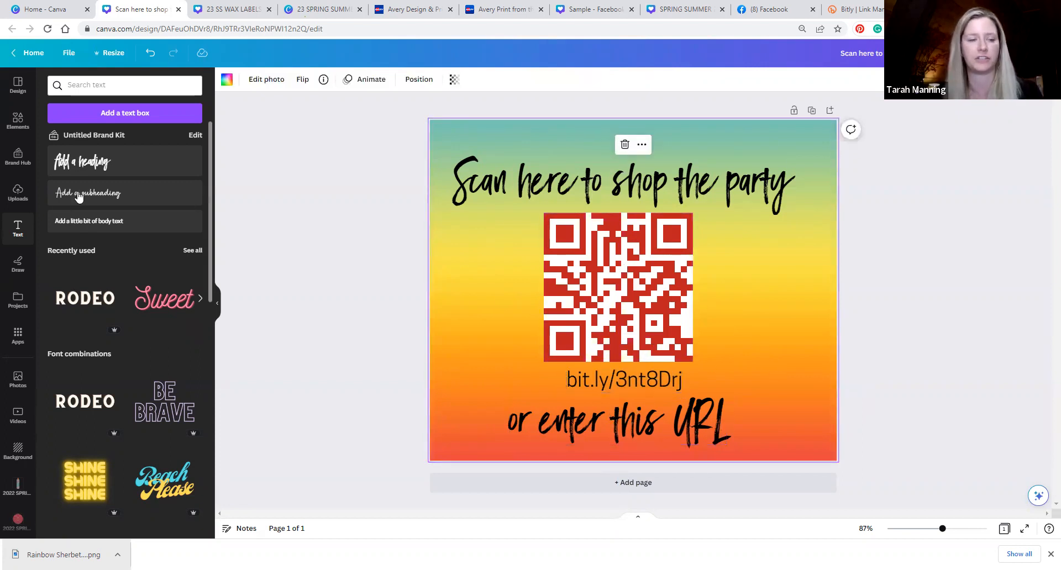
Step: Search the elements for "arrow" and add the curved, downward-pointing arrow graphic to the design
{"action": "left_click", "coordinate": [17, 121]}
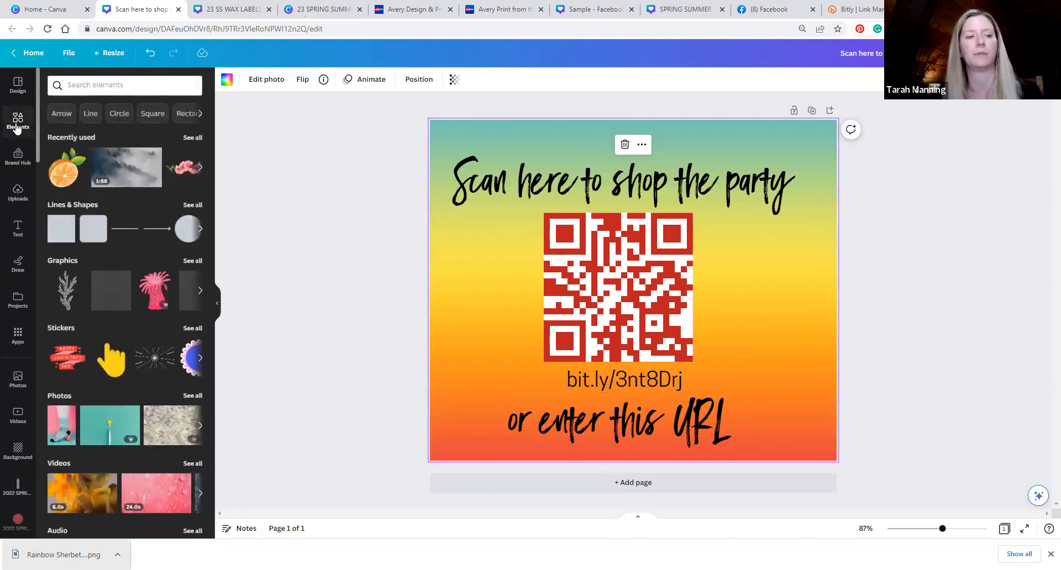
{"action": "left_click", "coordinate": [89, 86]}
{"action": "type", "text": "arrow"}
{"action": "key", "text": "Return"}
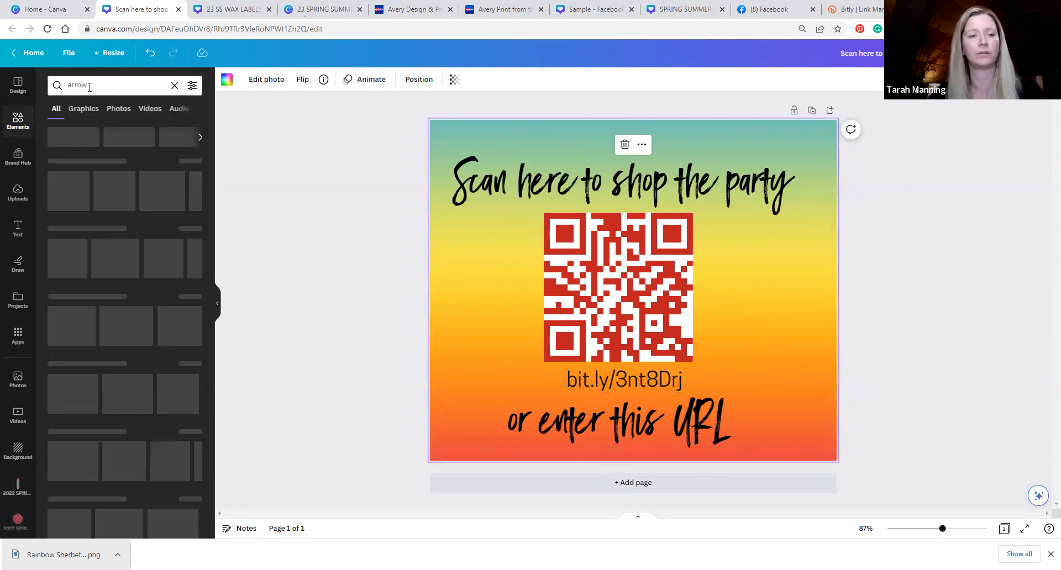
{"action": "left_click", "coordinate": [186, 219]}
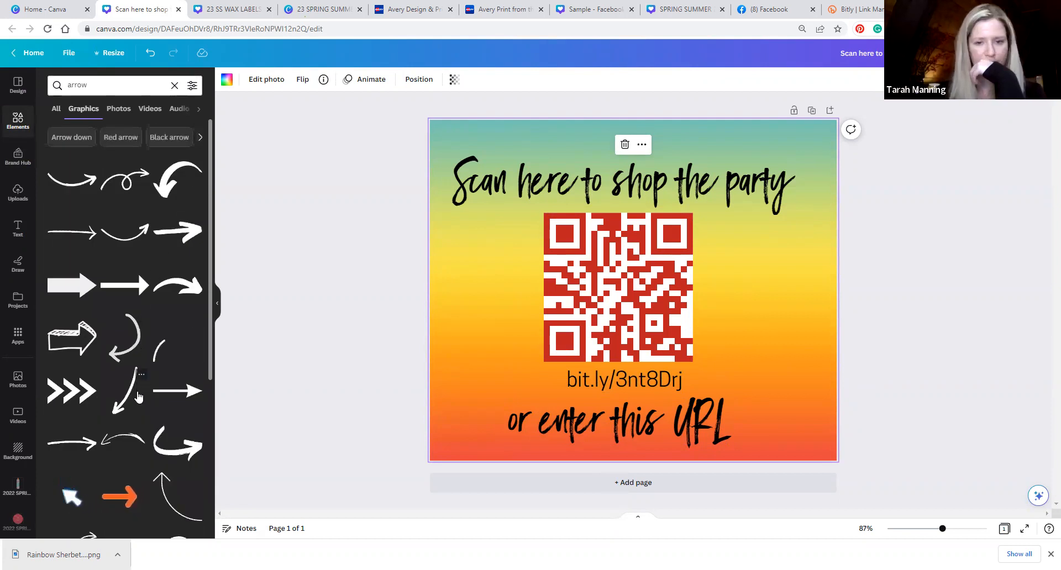
{"action": "left_click", "coordinate": [126, 390]}
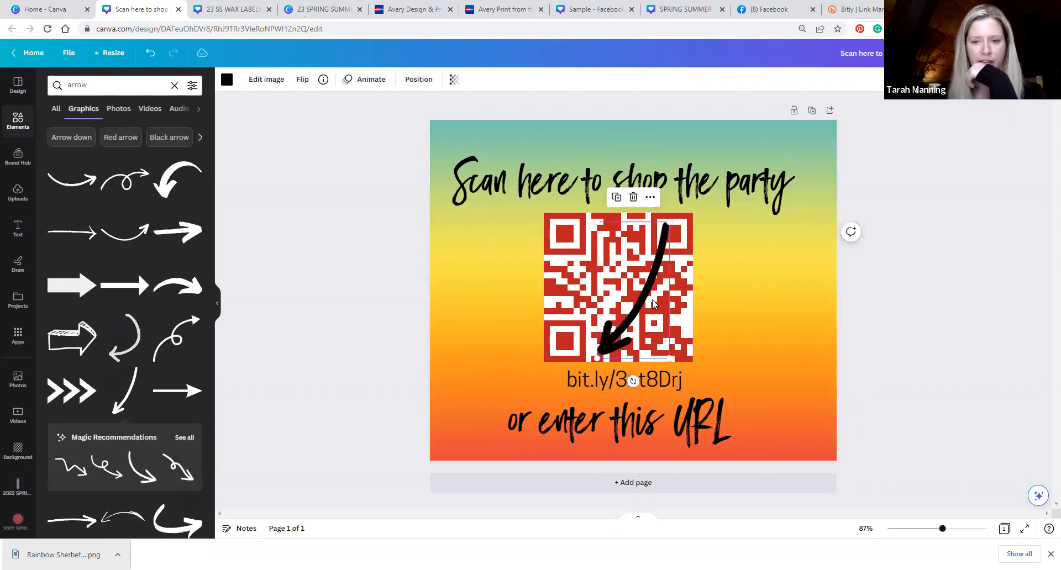
Step: Rotate the arrow to point upward, move it to the right of the QR code and flip it horizontally
{"action": "left_click_drag", "start_coordinate": [634, 381], "coordinate": [656, 211]}
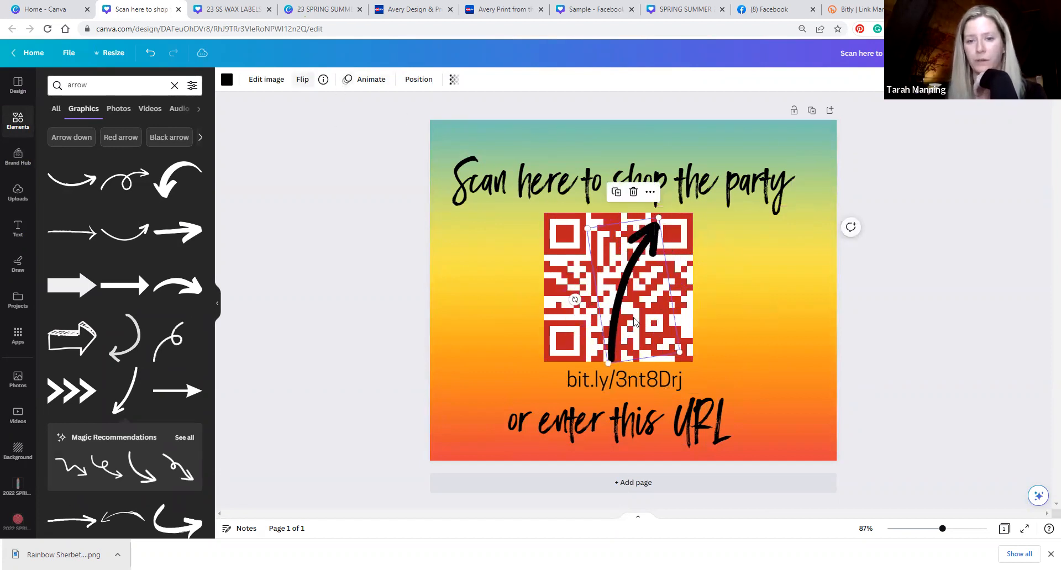
{"action": "left_click_drag", "start_coordinate": [628, 273], "coordinate": [735, 294]}
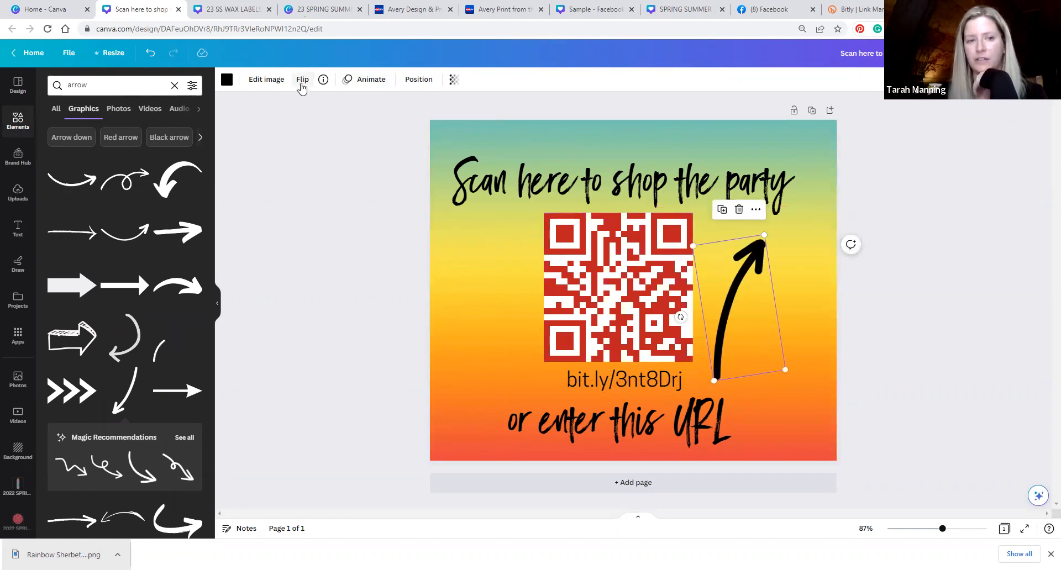
{"action": "left_click", "coordinate": [301, 83]}
{"action": "left_click", "coordinate": [316, 110]}
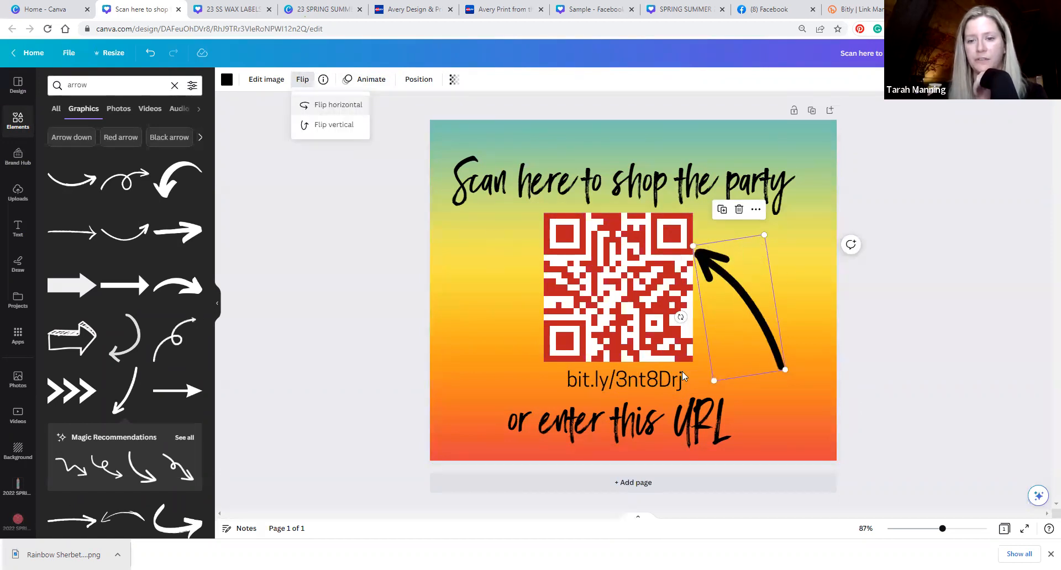
Step: Shift the arrow slightly away from the QR code and rotate it to a steeper angle
{"action": "left_click", "coordinate": [765, 311]}
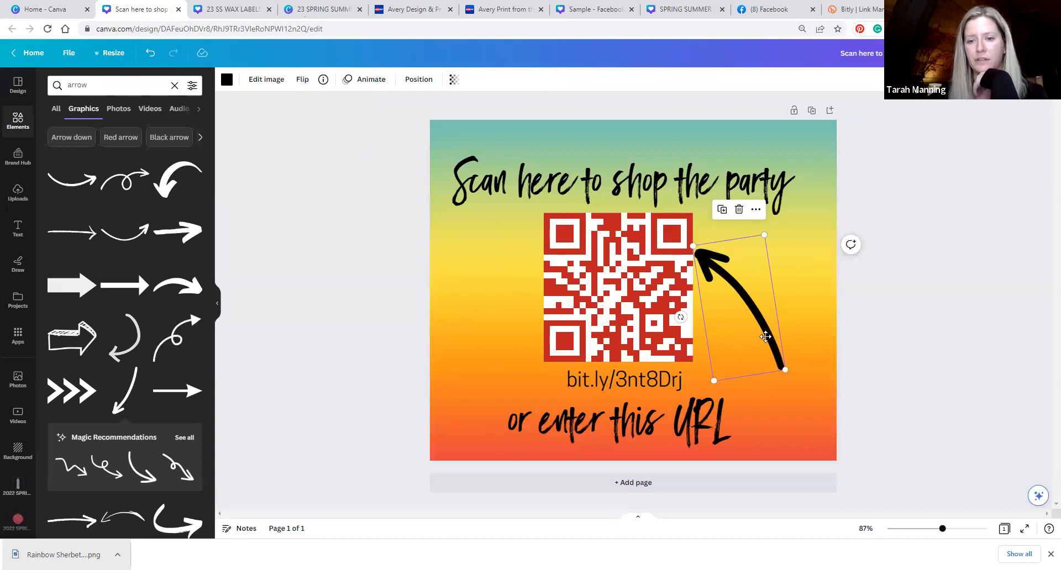
{"action": "left_click_drag", "start_coordinate": [769, 345], "coordinate": [785, 362]}
{"action": "left_click_drag", "start_coordinate": [764, 326], "coordinate": [759, 315]}
{"action": "left_click", "coordinate": [779, 317]}
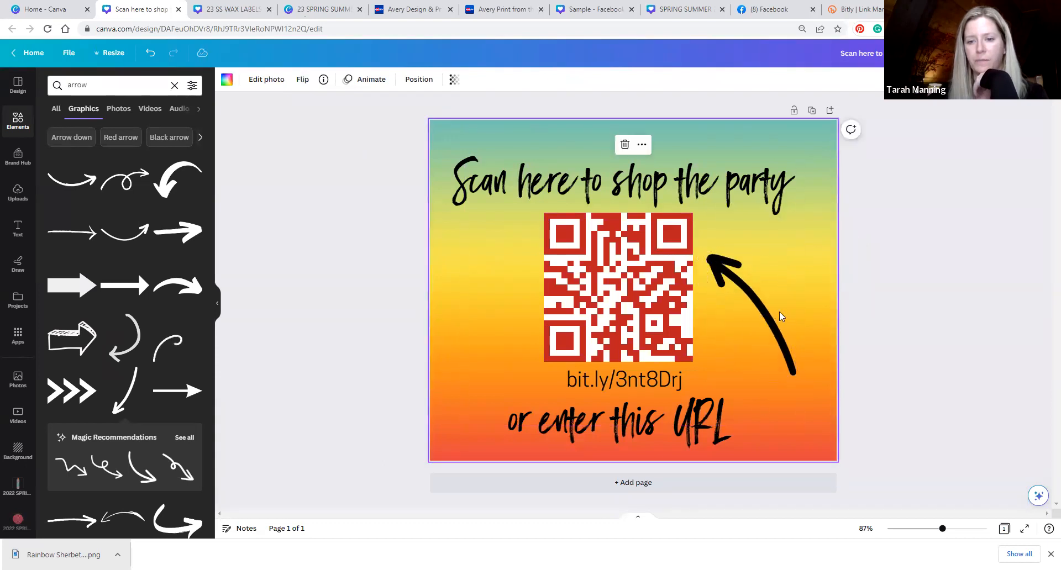
{"action": "left_click", "coordinate": [782, 317]}
{"action": "mouse_move", "coordinate": [691, 320]}
{"action": "left_mouse_down"}
{"action": "mouse_move", "coordinate": [695, 290]}
{"action": "mouse_move", "coordinate": [729, 359]}
{"action": "mouse_move", "coordinate": [690, 258]}
{"action": "mouse_move", "coordinate": [693, 304]}
{"action": "left_mouse_up"}
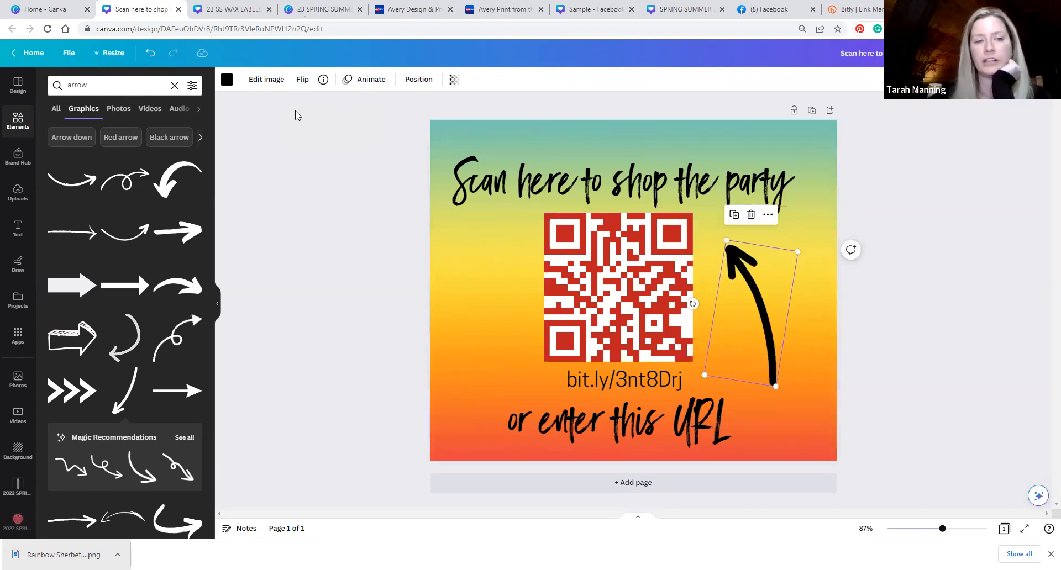
Step: Recolor the arrow with the orange #E95734 sampled from the lower part of the background
{"action": "left_click", "coordinate": [227, 80]}
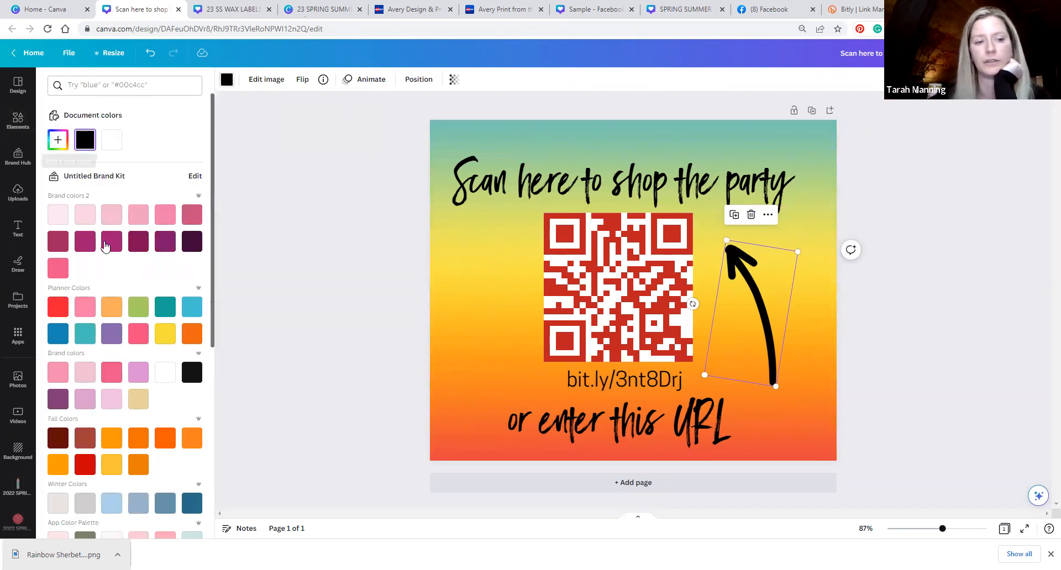
{"action": "left_click", "coordinate": [106, 244]}
{"action": "left_click", "coordinate": [63, 140]}
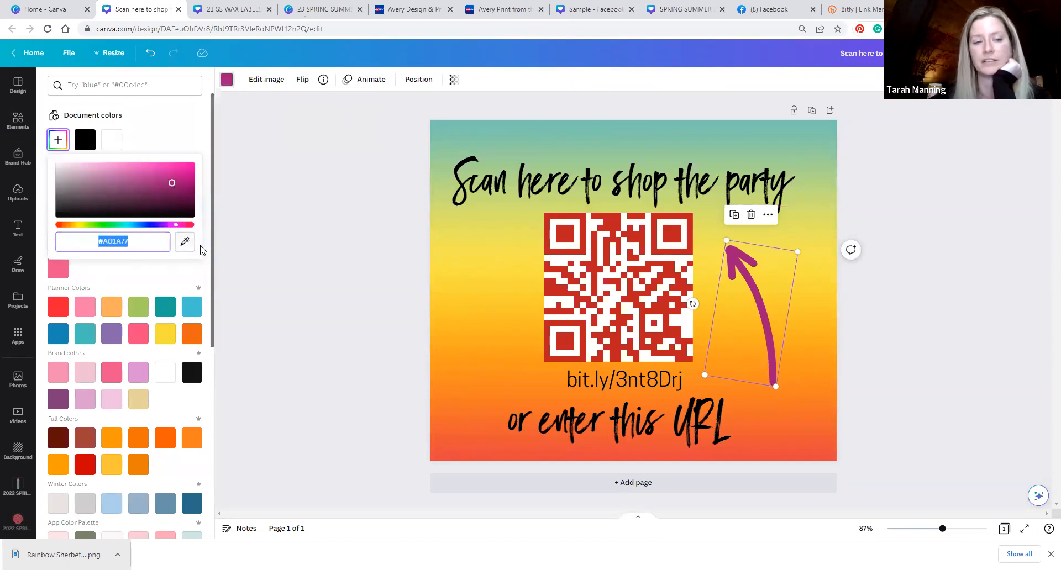
{"action": "left_click", "coordinate": [185, 242]}
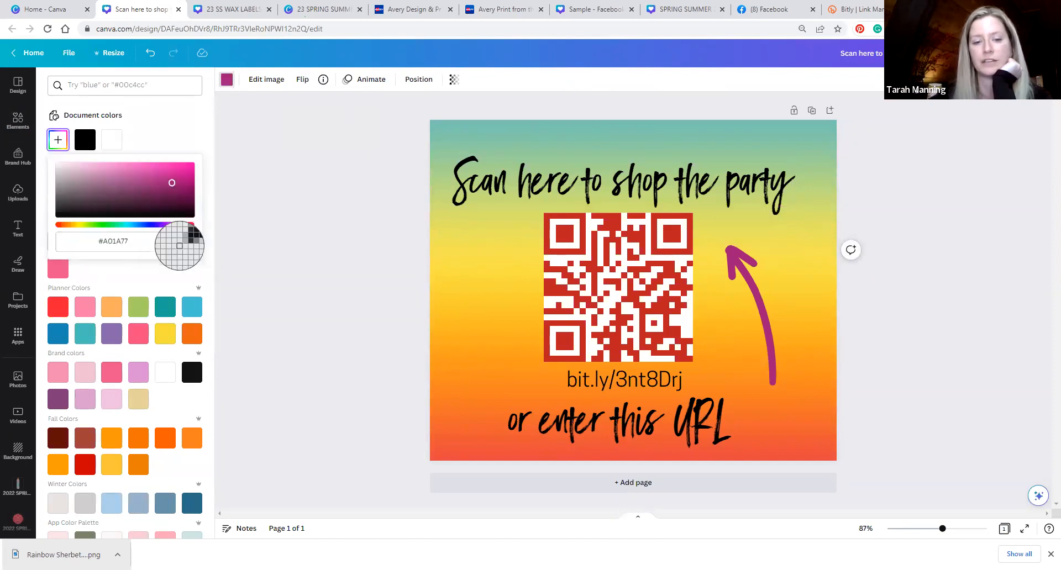
{"action": "left_click", "coordinate": [471, 440]}
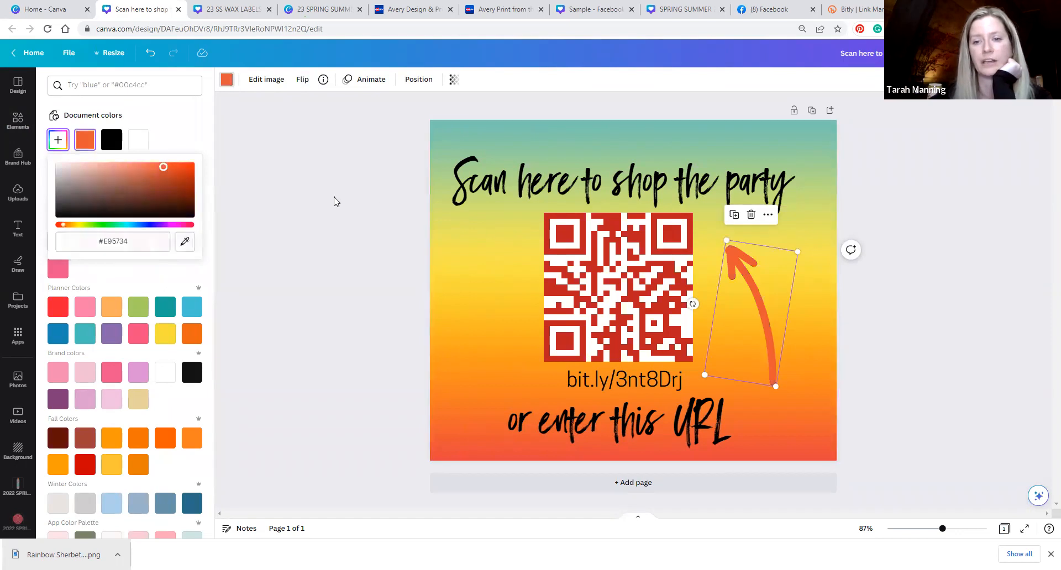
{"action": "left_click", "coordinate": [339, 204]}
Step: Recolor the arrow with the red-orange swatch from the photo colors and move it slightly closer to the QR code
{"action": "left_click", "coordinate": [714, 267]}
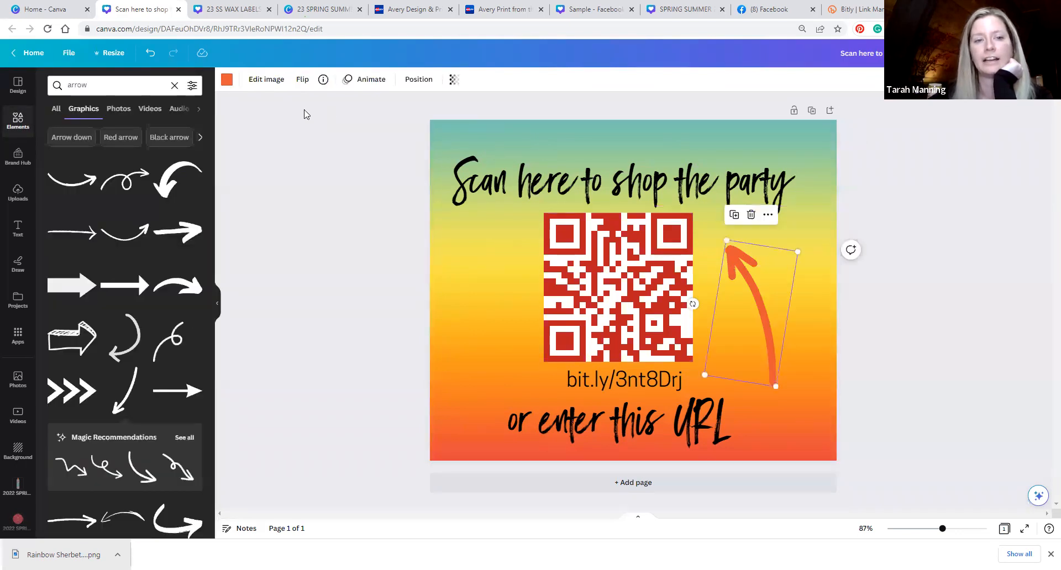
{"action": "left_click", "coordinate": [227, 80]}
{"action": "scroll", "coordinate": [106, 152], "scroll_direction": "down", "scroll_amount": 6}
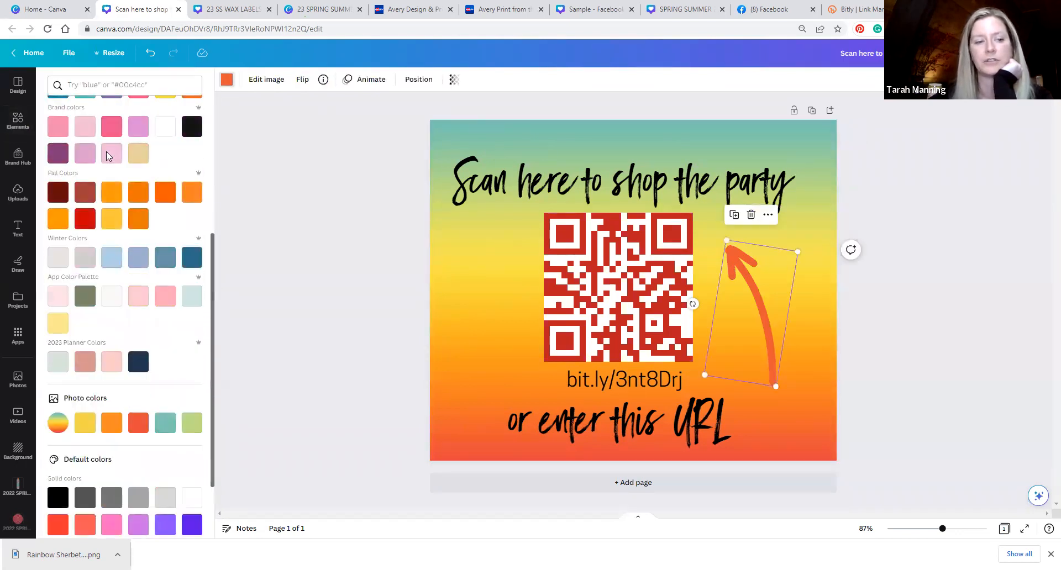
{"action": "scroll", "coordinate": [138, 293], "scroll_direction": "down", "scroll_amount": 1}
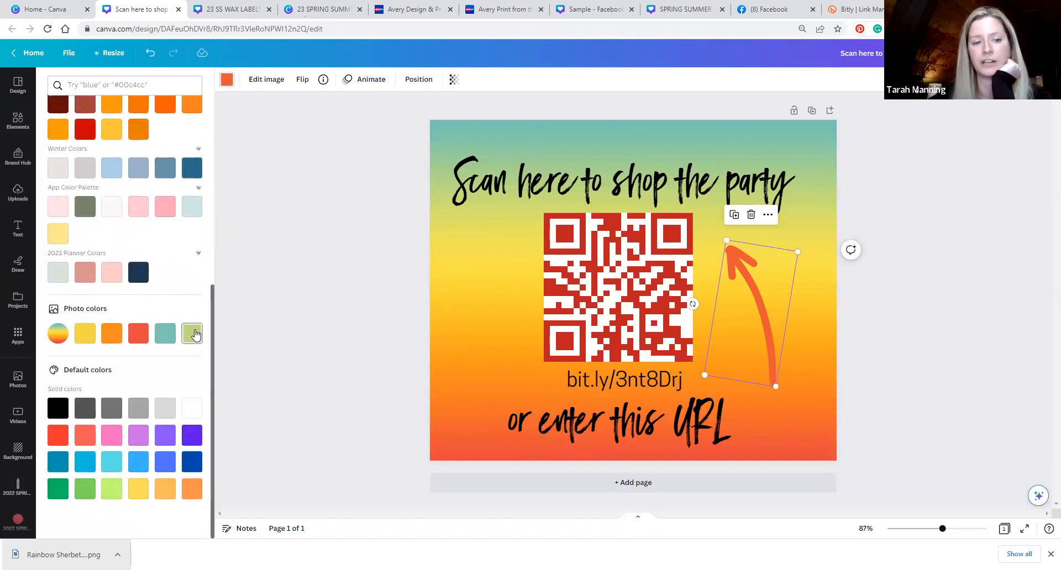
{"action": "left_click", "coordinate": [138, 334]}
{"action": "left_click", "coordinate": [112, 334]}
{"action": "left_click", "coordinate": [85, 333]}
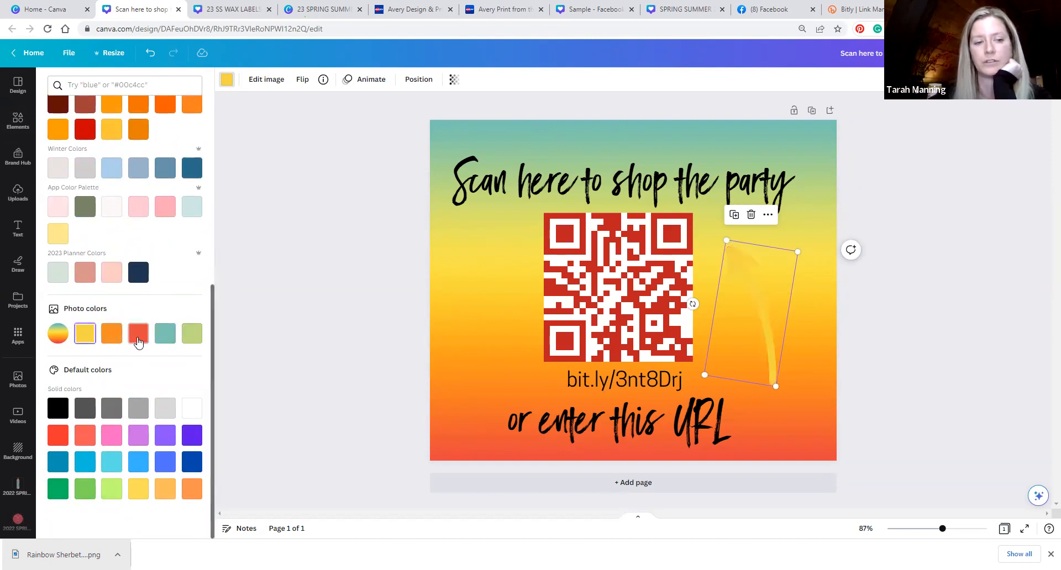
{"action": "left_click", "coordinate": [138, 342]}
{"action": "left_click", "coordinate": [246, 259]}
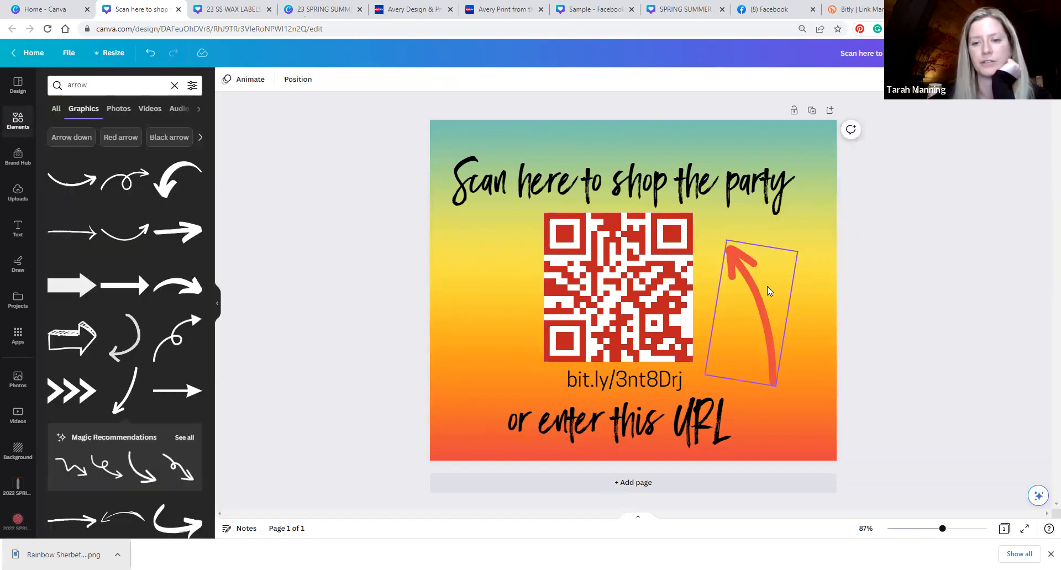
{"action": "left_click_drag", "start_coordinate": [770, 291], "coordinate": [758, 291]}
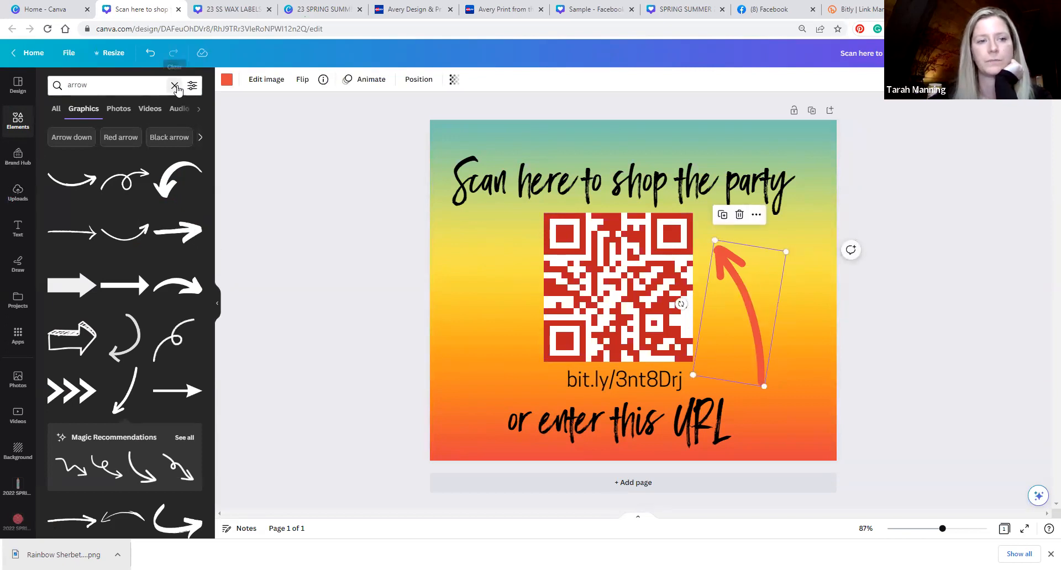
Step: Search the elements for "cow", add the cow graphic with the large pink muzzle to the design and delete it
{"action": "left_click", "coordinate": [175, 85]}
{"action": "type", "text": "cow"}
{"action": "key", "text": "Return"}
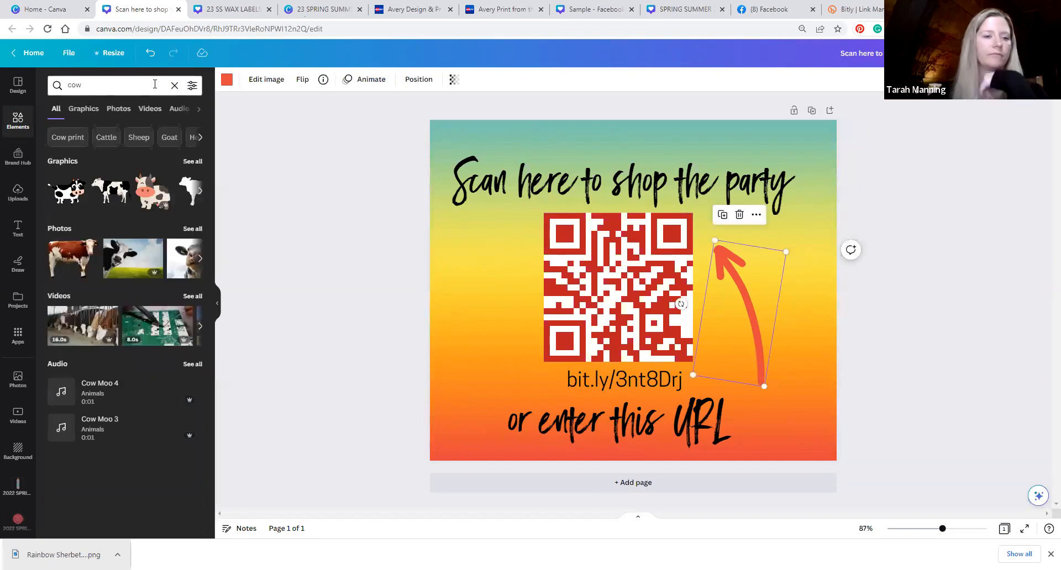
{"action": "left_click", "coordinate": [153, 191]}
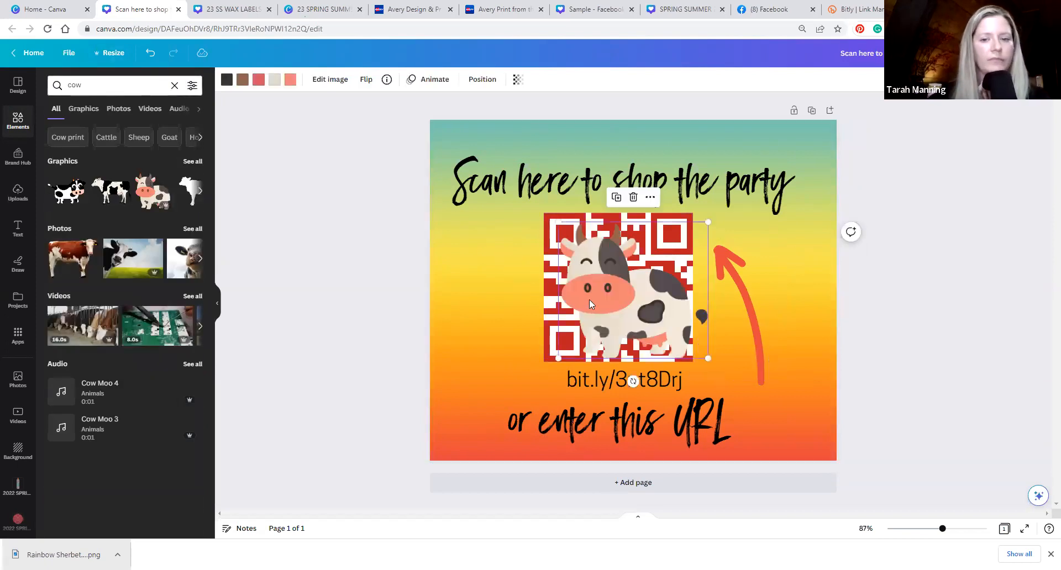
{"action": "key", "text": "Delete"}
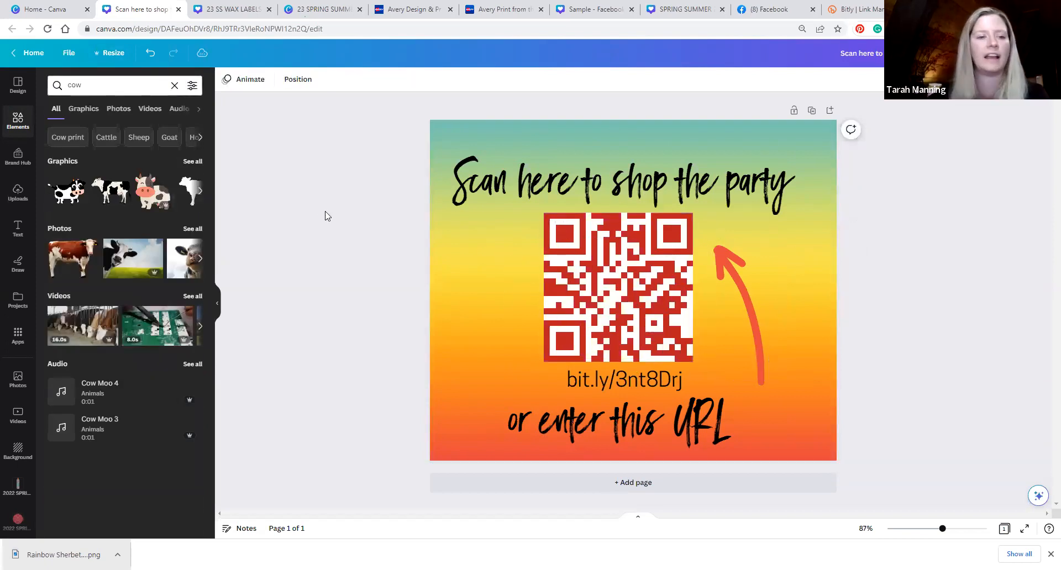
Step: Filter the cow graphics to Animated, add the brown cow with a rider to the design and delete it
{"action": "left_click", "coordinate": [189, 163]}
{"action": "left_click", "coordinate": [192, 85]}
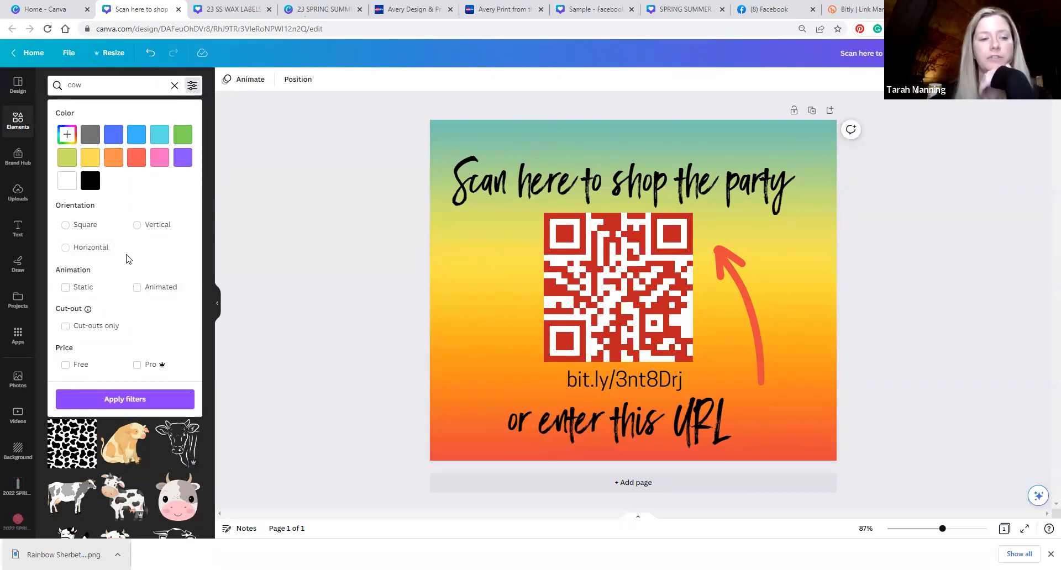
{"action": "left_click", "coordinate": [139, 288]}
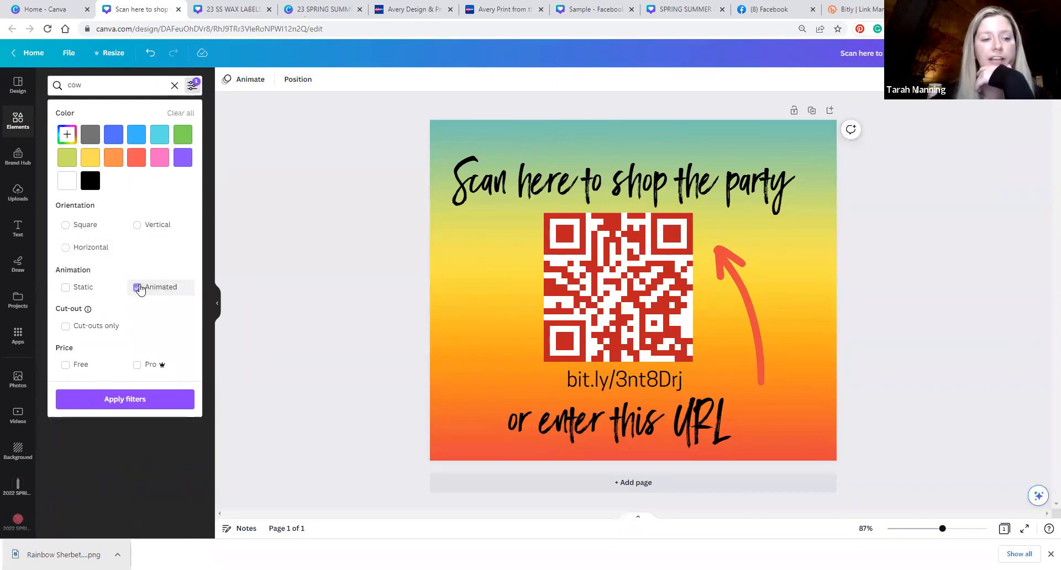
{"action": "left_click", "coordinate": [125, 399]}
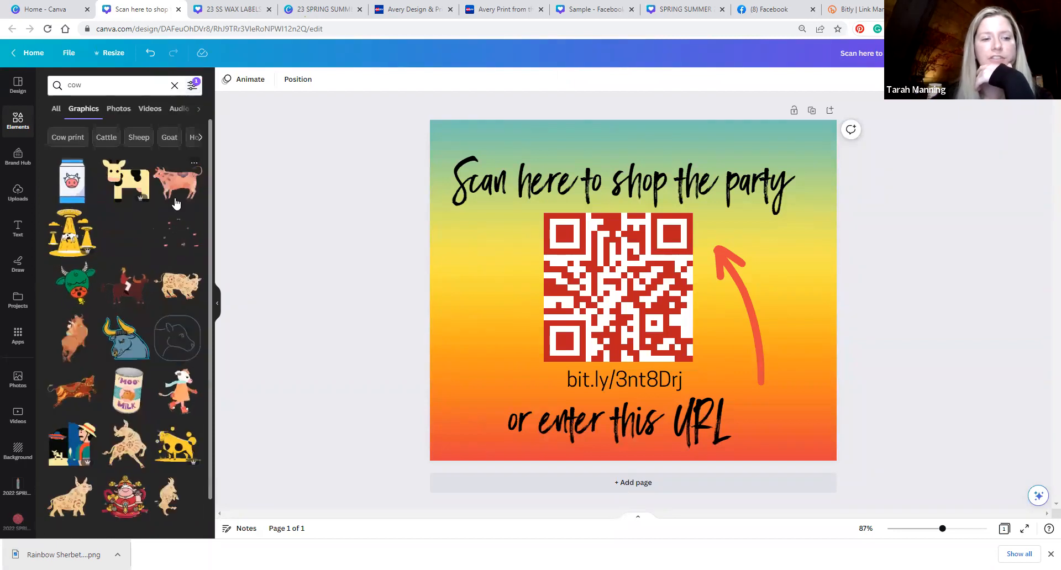
{"action": "left_click", "coordinate": [77, 343]}
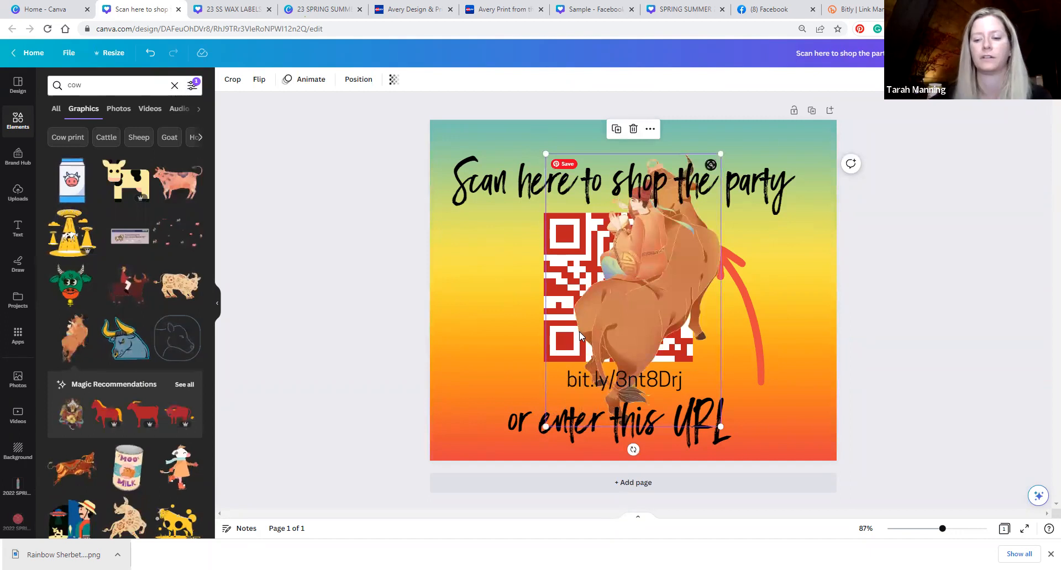
{"action": "key", "text": "Delete"}
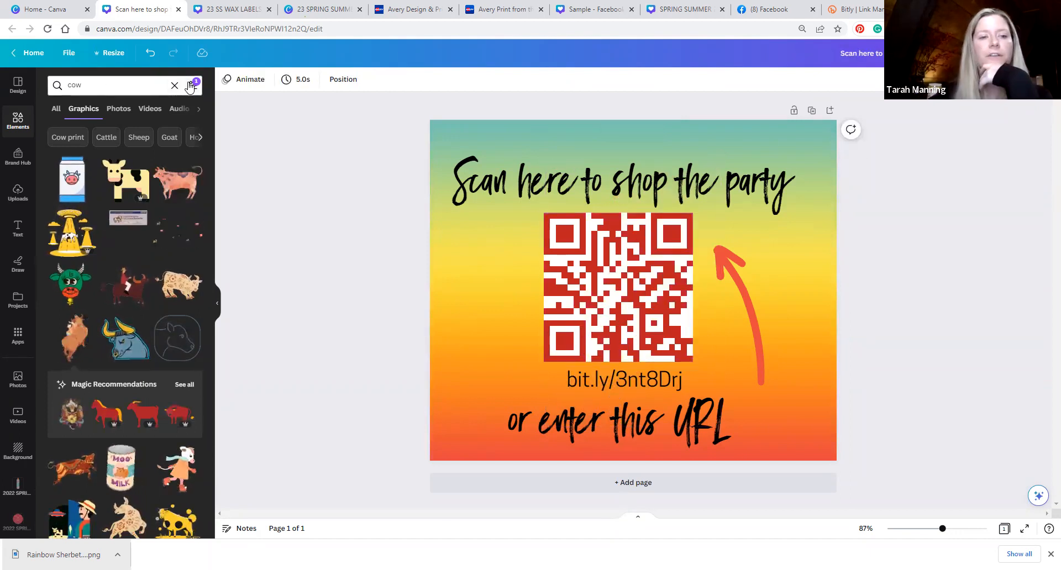
Step: Filter the cow graphics to Static instead of Animated
{"action": "left_click", "coordinate": [192, 85]}
{"action": "left_click", "coordinate": [66, 287]}
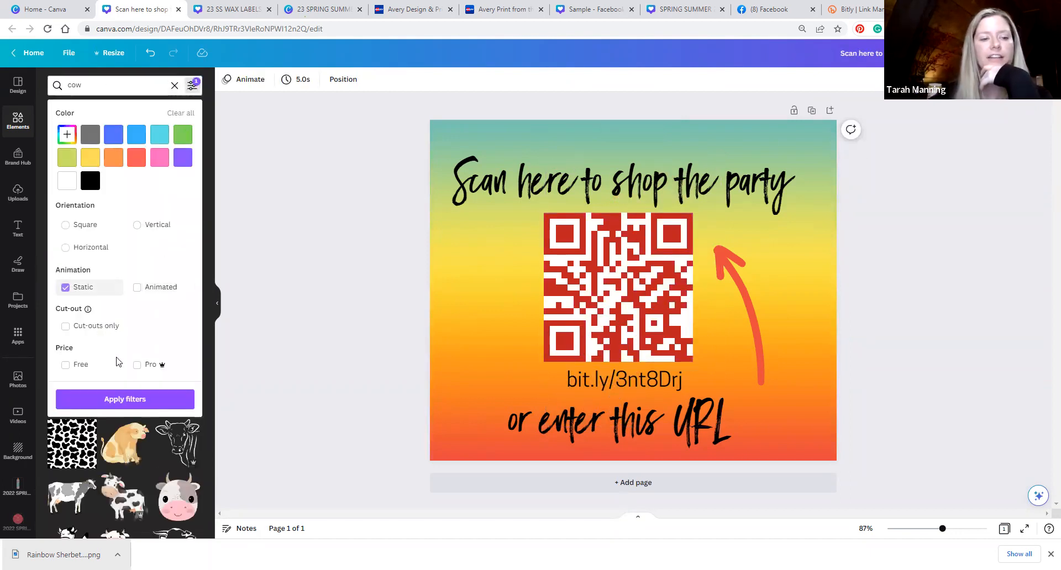
{"action": "left_click", "coordinate": [160, 402]}
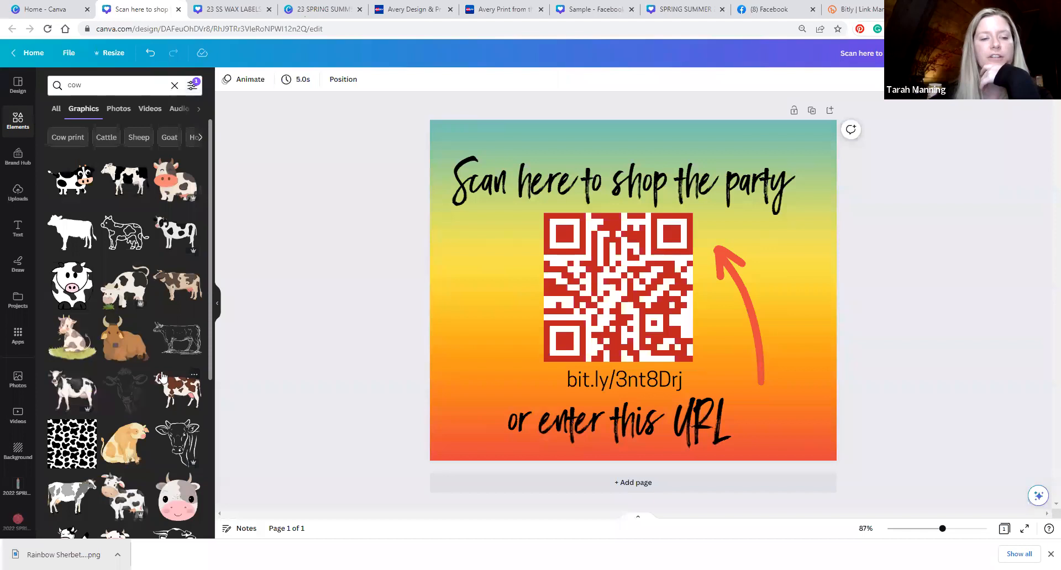
Step: Replace the Static filter on the cow graphics with Cut-outs only, then clear the cut-out filter
{"action": "left_click", "coordinate": [192, 85]}
{"action": "left_click", "coordinate": [66, 287]}
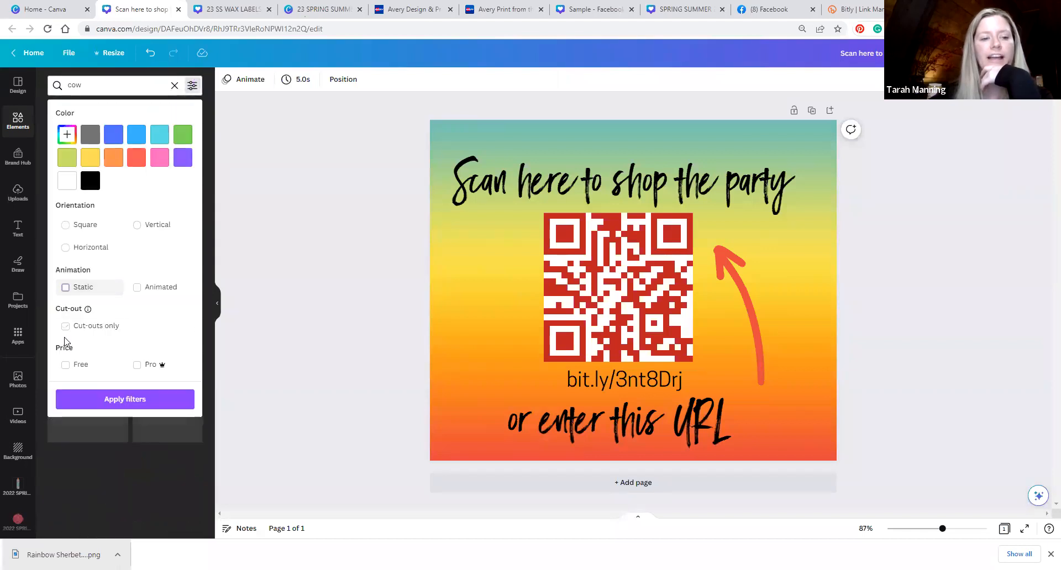
{"action": "left_click", "coordinate": [65, 326]}
{"action": "left_click", "coordinate": [156, 403]}
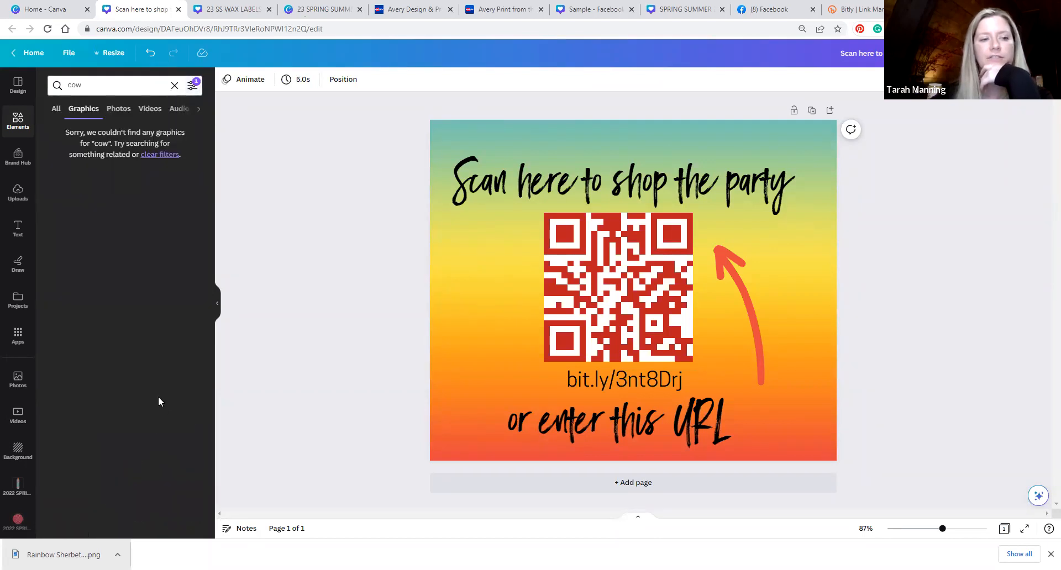
{"action": "left_click", "coordinate": [191, 85]}
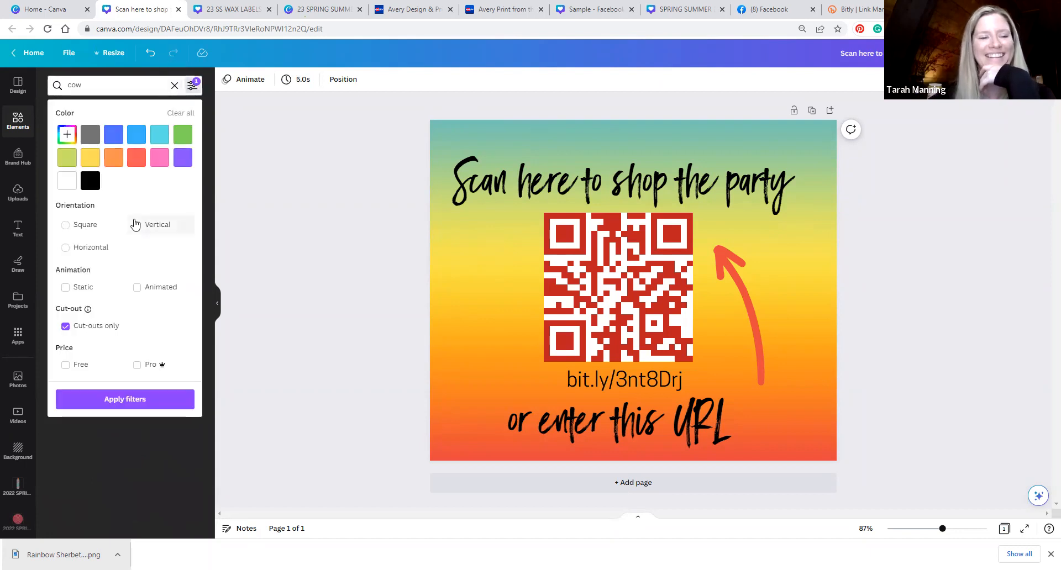
{"action": "left_click", "coordinate": [75, 327]}
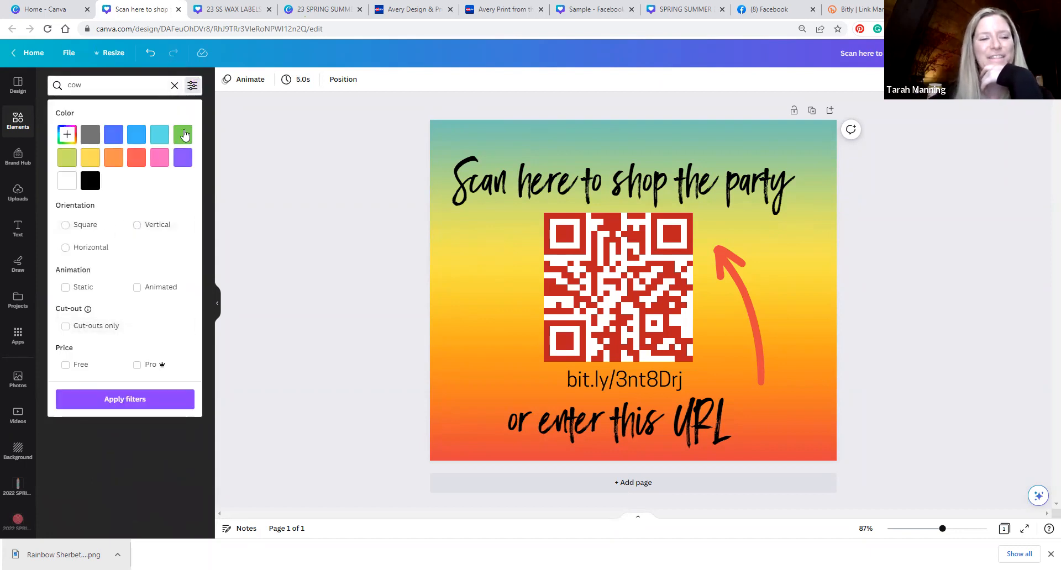
Step: Search the elements for "cow" again, filter the results by the light blue color and show all matching graphics
{"action": "left_click", "coordinate": [175, 85]}
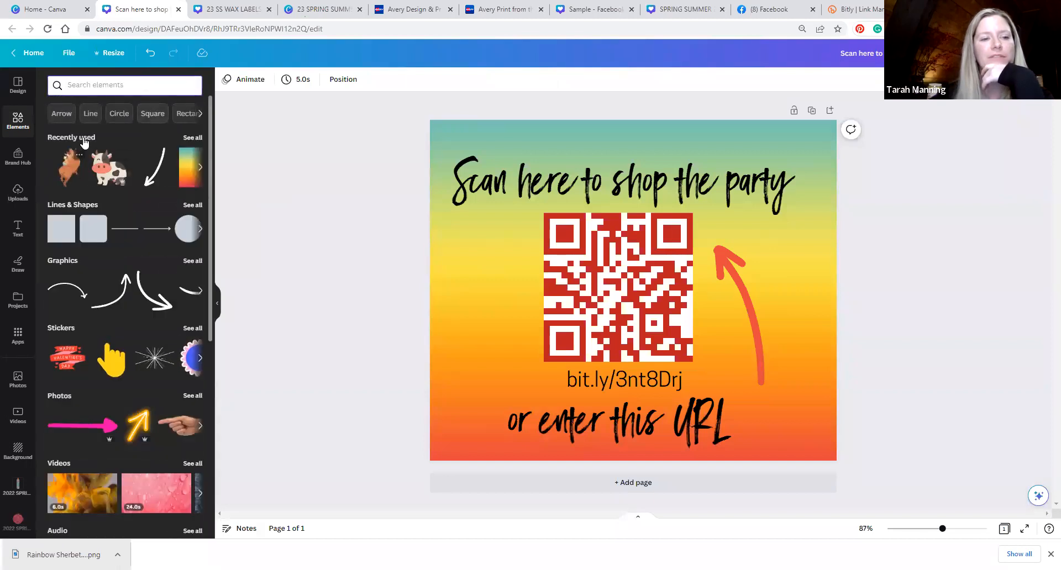
{"action": "type", "text": "cow"}
{"action": "key", "text": "Return"}
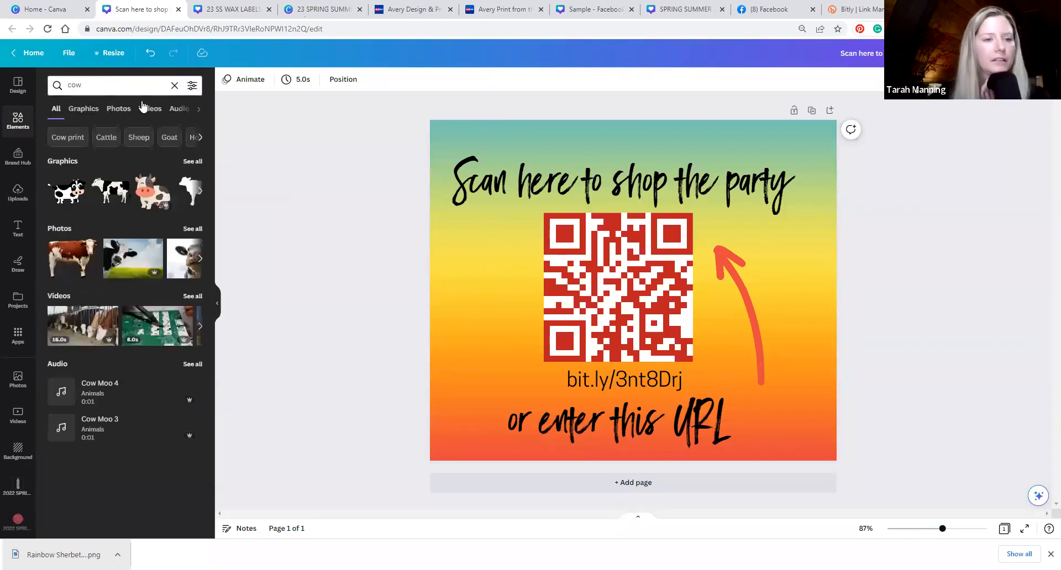
{"action": "left_click", "coordinate": [192, 85]}
{"action": "left_click", "coordinate": [137, 144]}
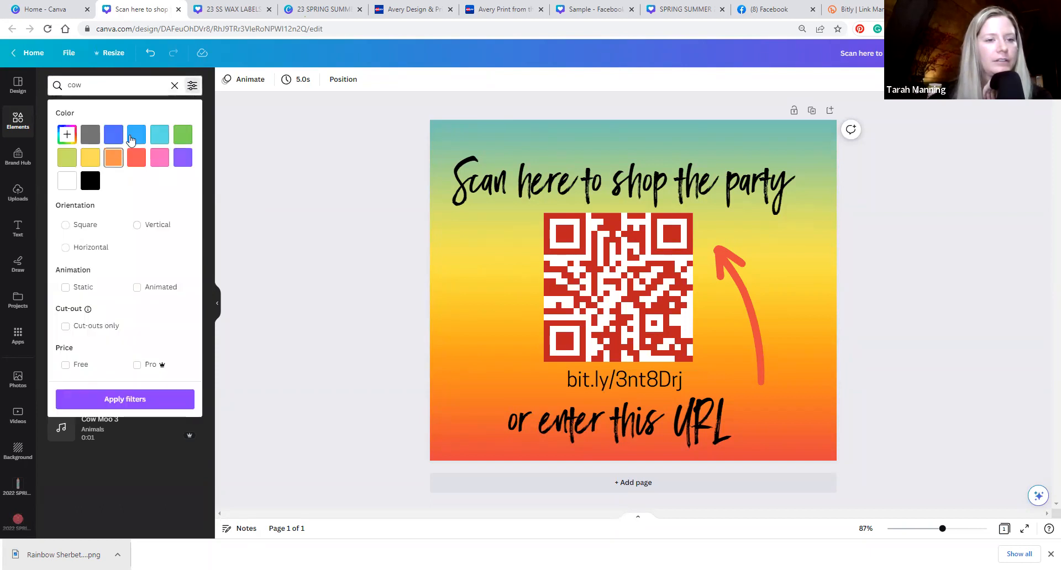
{"action": "left_click", "coordinate": [132, 397]}
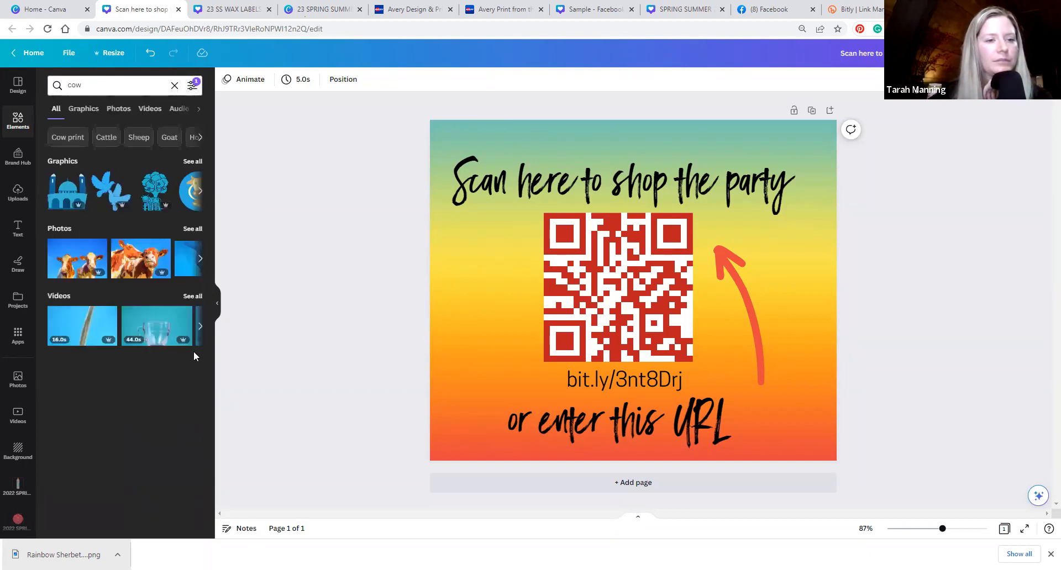
{"action": "left_click", "coordinate": [192, 161]}
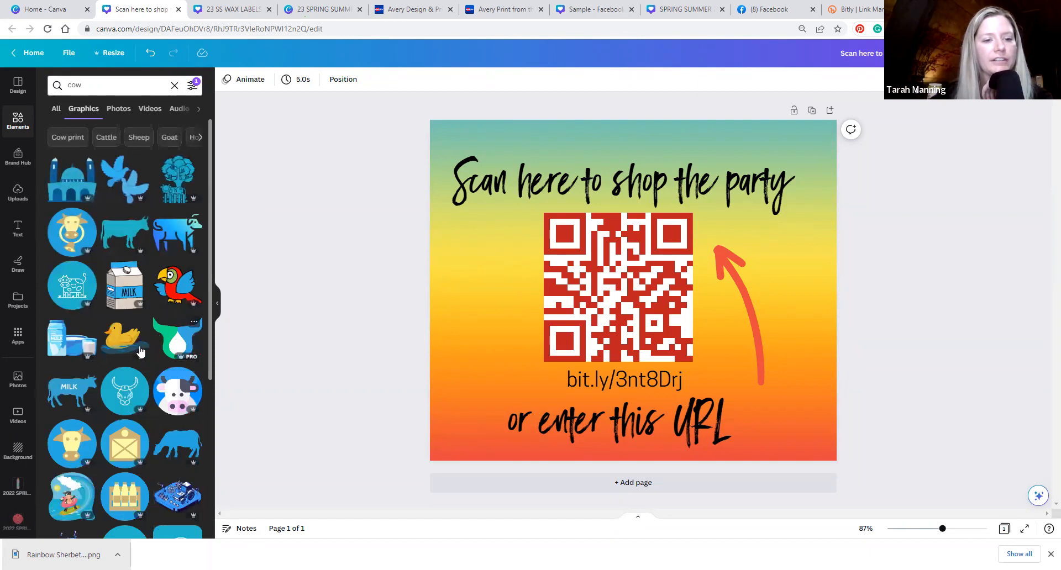
Step: Add the round blue cow head graphic with the bell, shift it across the QR code and delete it
{"action": "left_click", "coordinate": [72, 233]}
{"action": "left_click_drag", "start_coordinate": [656, 283], "coordinate": [600, 282]}
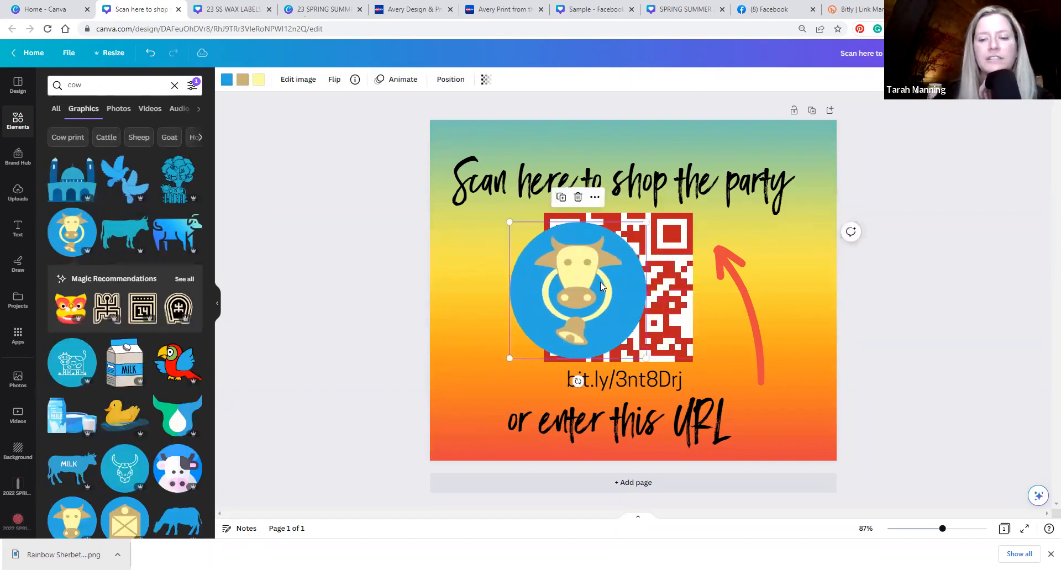
{"action": "key", "text": "Delete"}
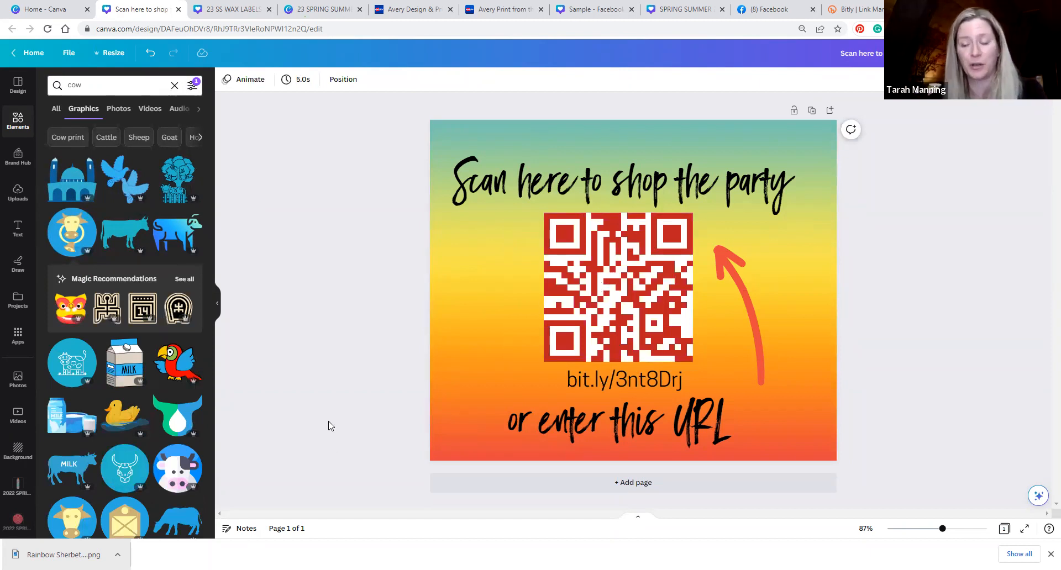
Step: Add the vertical photo of a white cow wearing a bell from the photo results and delete it
{"action": "left_click", "coordinate": [113, 109]}
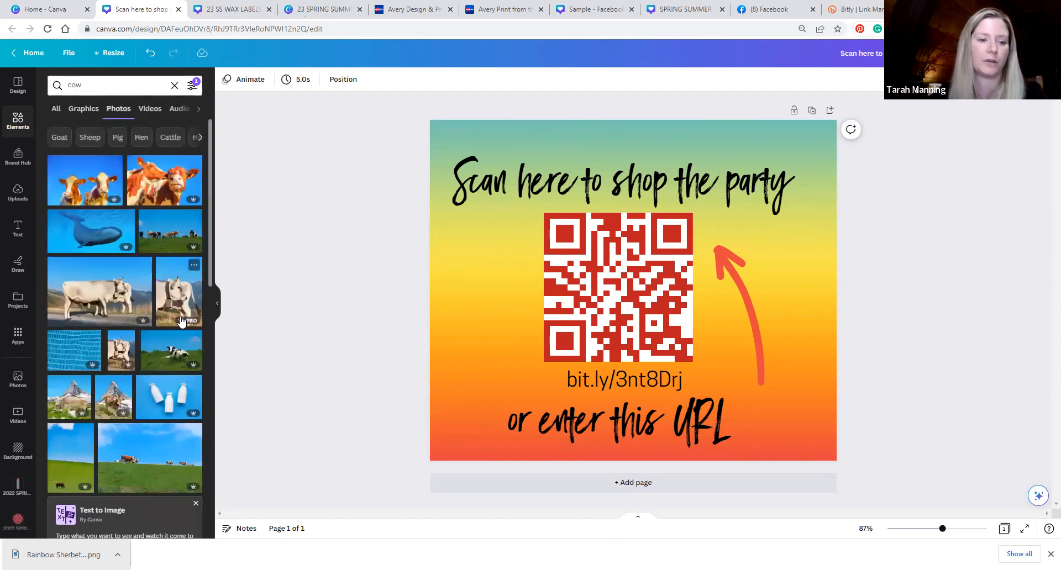
{"action": "left_click", "coordinate": [177, 306]}
{"action": "left_click_drag", "start_coordinate": [626, 285], "coordinate": [576, 290]}
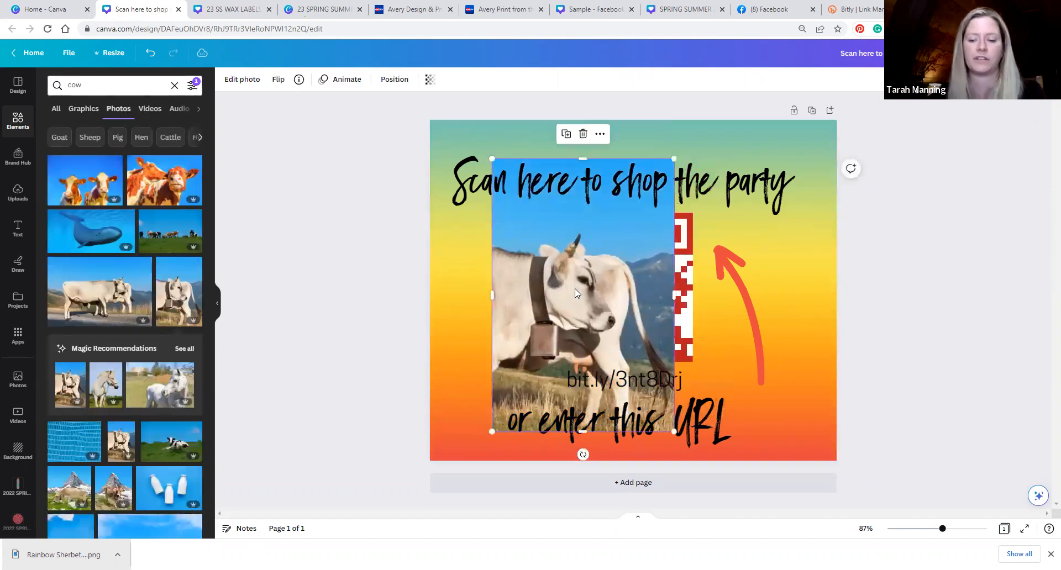
{"action": "key", "text": "Delete"}
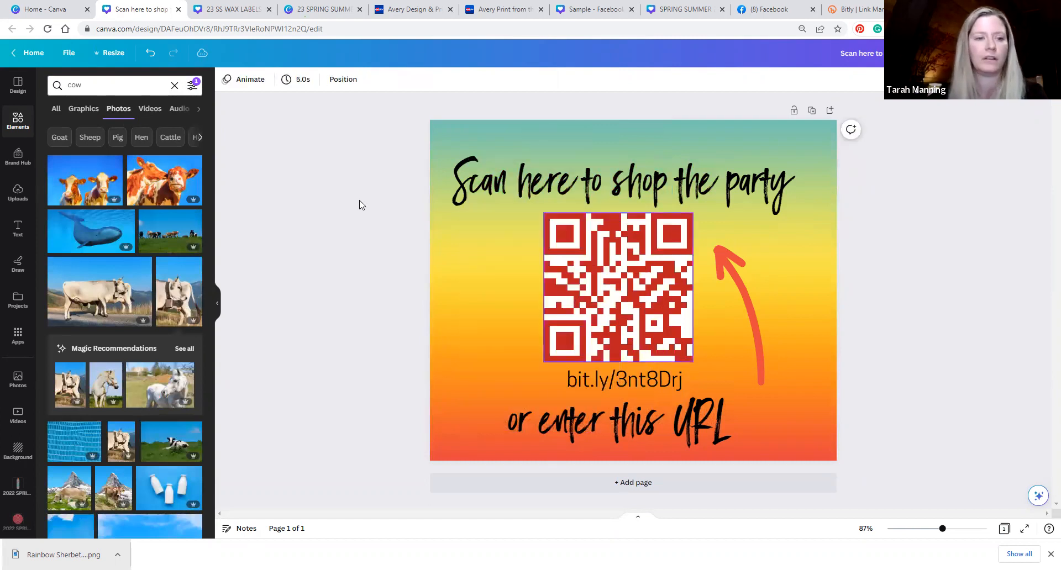
Step: Add the 34-second and 9-second blue videos from the video results one after the other, deleting each
{"action": "left_click", "coordinate": [151, 110]}
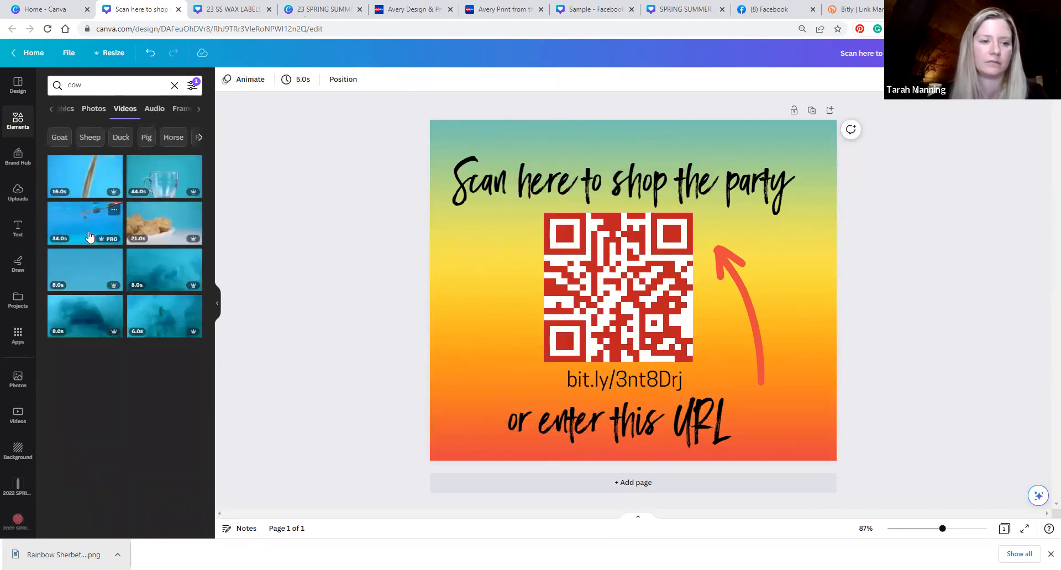
{"action": "left_click", "coordinate": [87, 235]}
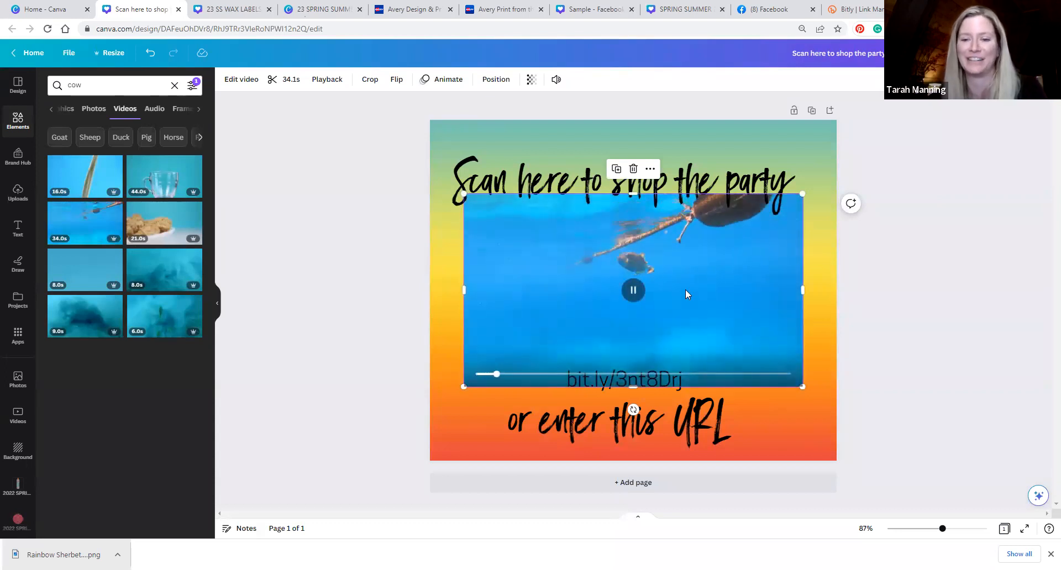
{"action": "key", "text": "Delete"}
{"action": "left_click", "coordinate": [67, 322]}
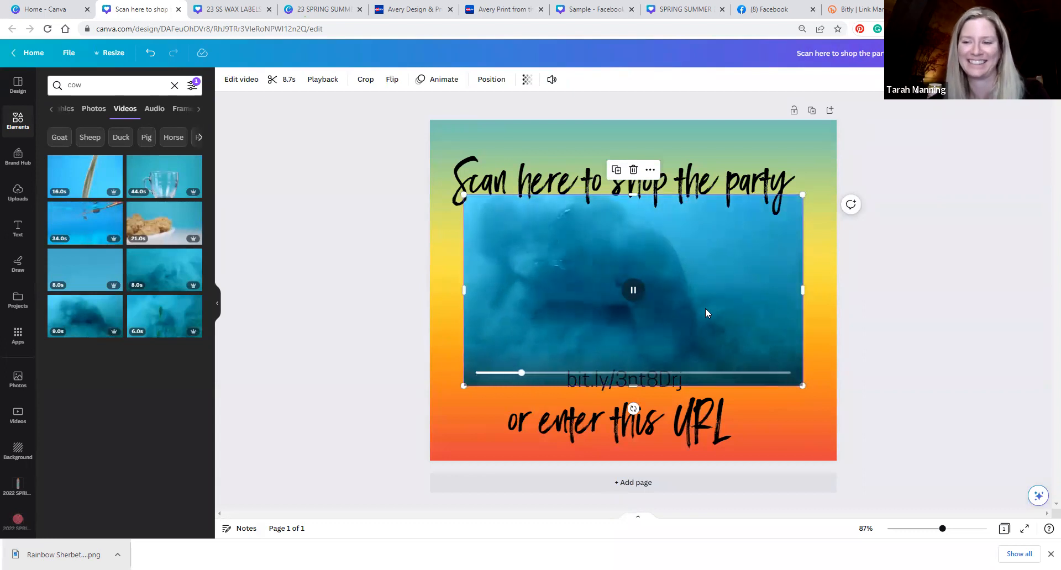
{"action": "key", "text": "Delete"}
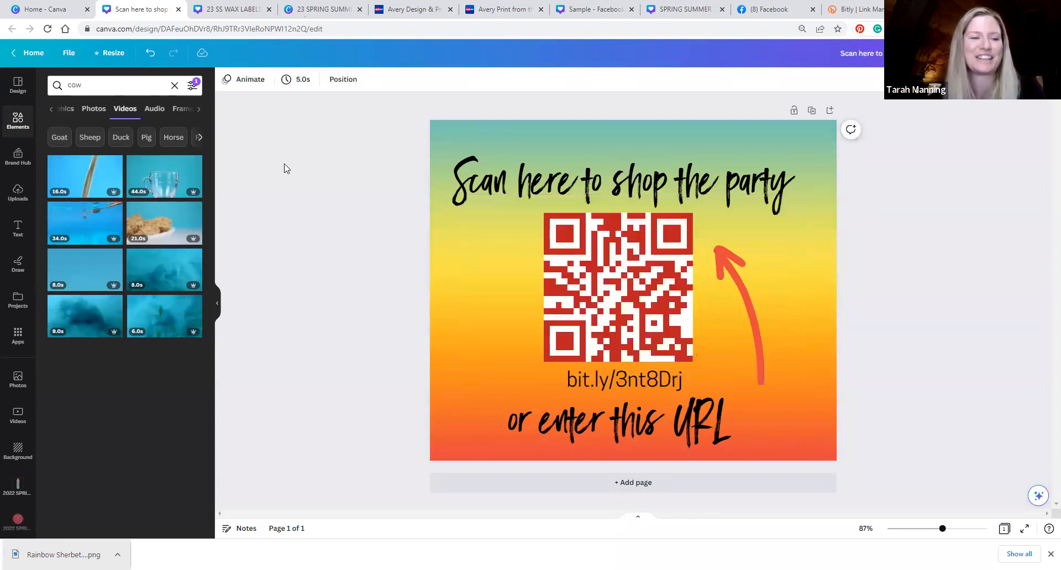
Step: Check the audio results for "cow", clear the element search and browse the suggested element categories
{"action": "left_click", "coordinate": [159, 110]}
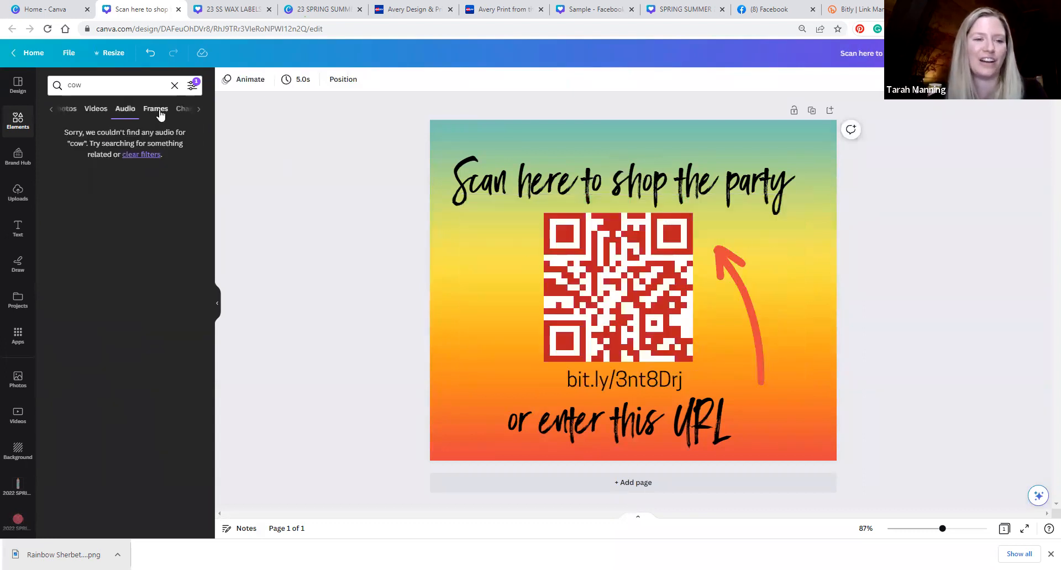
{"action": "left_click", "coordinate": [174, 85]}
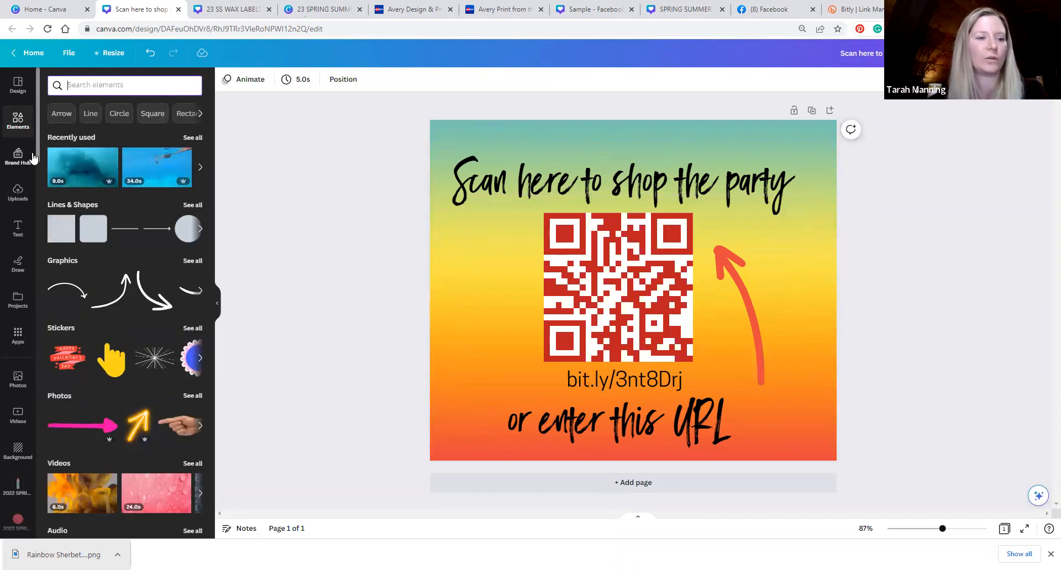
{"action": "left_click", "coordinate": [201, 115]}
{"action": "left_click", "coordinate": [201, 115]}
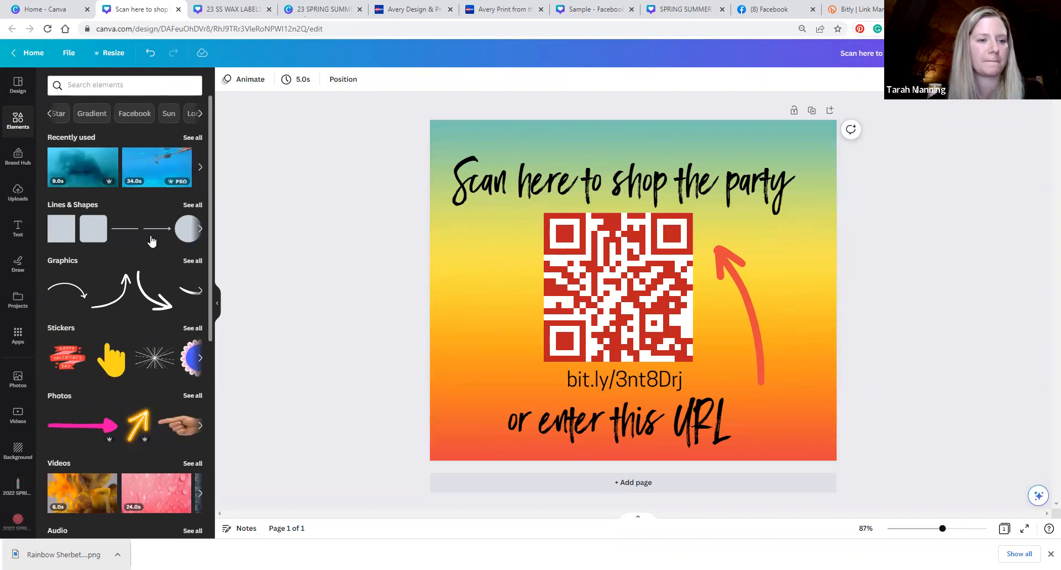
Step: Add the "Happy Whistling Ukulele" track from the full audio list to the design and stop its playback
{"action": "scroll", "coordinate": [152, 242], "scroll_direction": "down", "scroll_amount": 5}
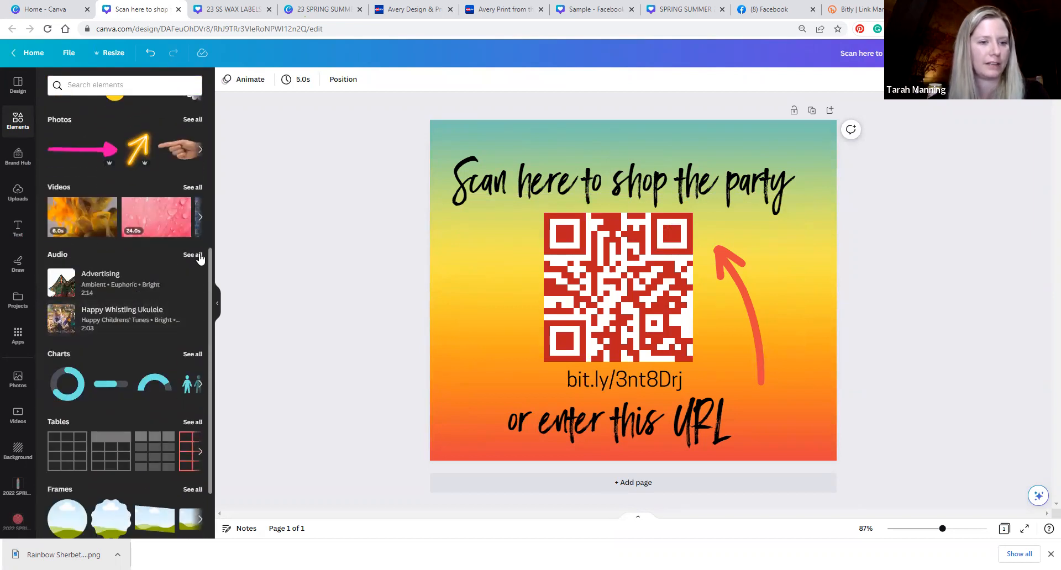
{"action": "left_click", "coordinate": [193, 255]}
{"action": "left_click", "coordinate": [122, 221]}
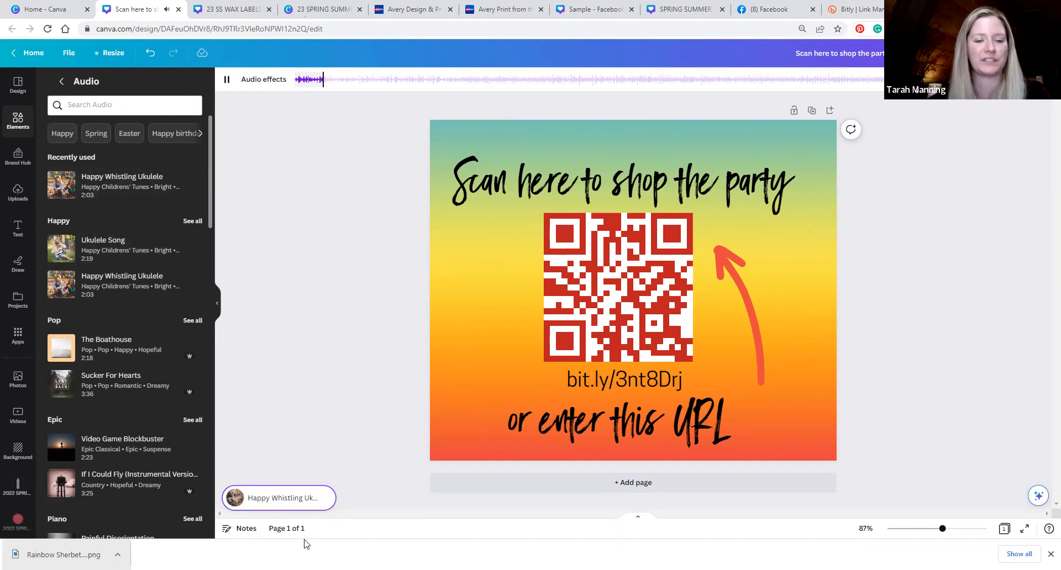
{"action": "left_click", "coordinate": [308, 504]}
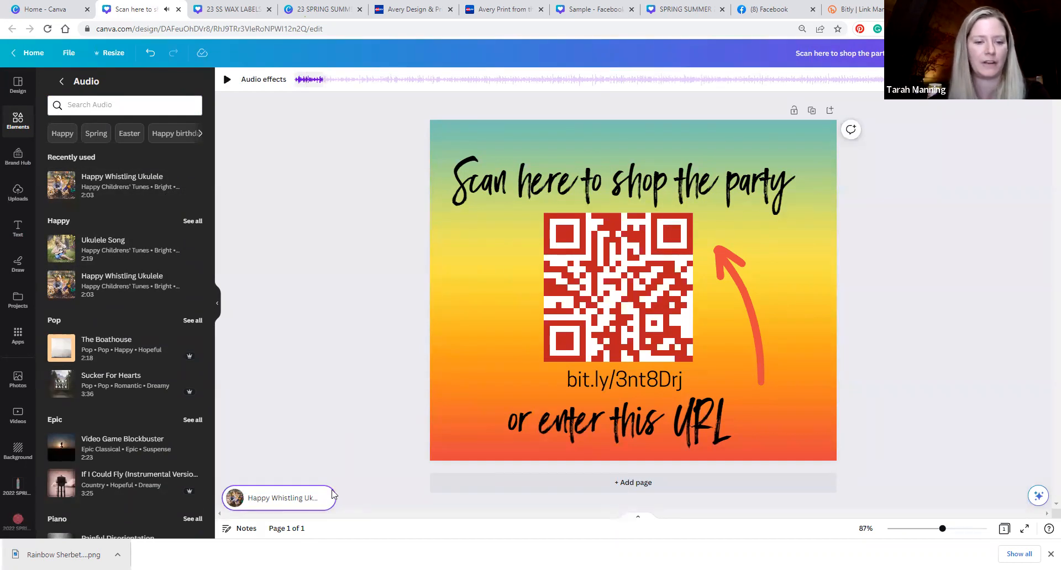
Step: Show the page thumbnails below the canvas and nudge the bit.ly short link text slightly to the left
{"action": "left_click", "coordinate": [638, 521]}
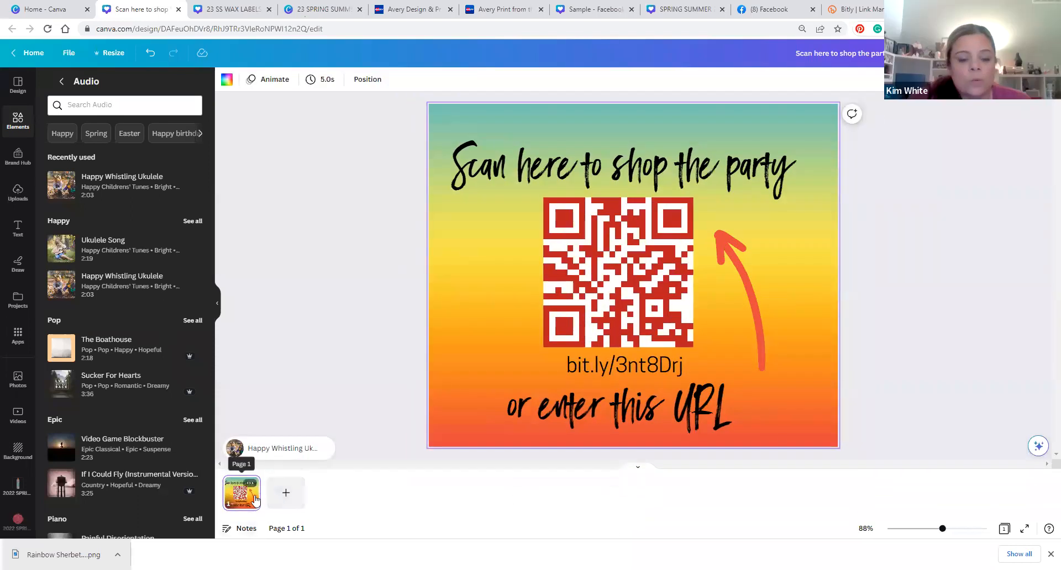
{"action": "left_click", "coordinate": [300, 400]}
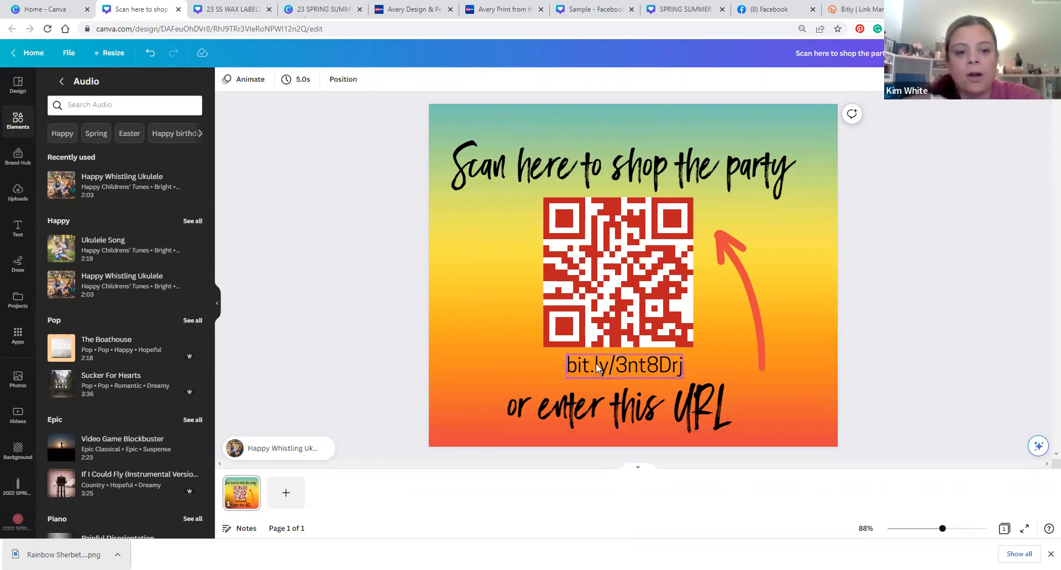
{"action": "left_click_drag", "start_coordinate": [596, 364], "coordinate": [594, 363]}
{"action": "left_click", "coordinate": [343, 253]}
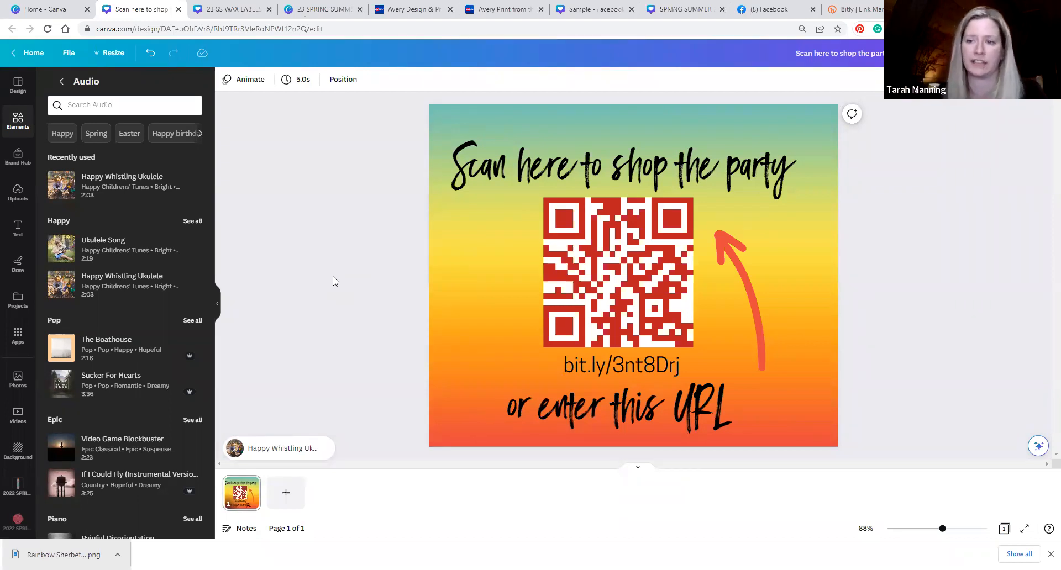
Step: Attach the copied URL as a link to the bit.ly/3nt8Drj text and remove its underline
{"action": "left_click", "coordinate": [584, 380]}
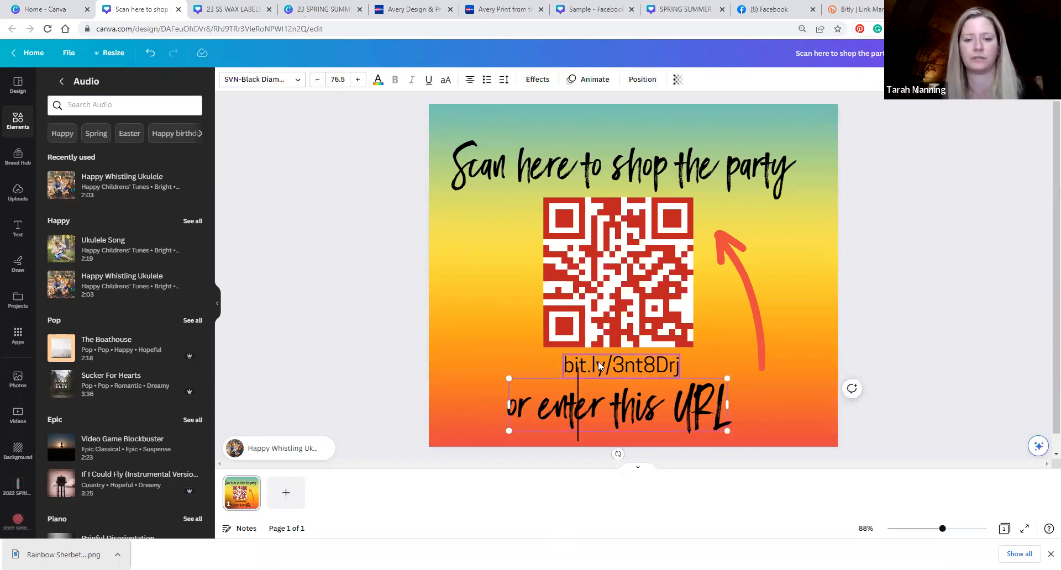
{"action": "left_click", "coordinate": [599, 366]}
{"action": "left_click", "coordinate": [606, 365]}
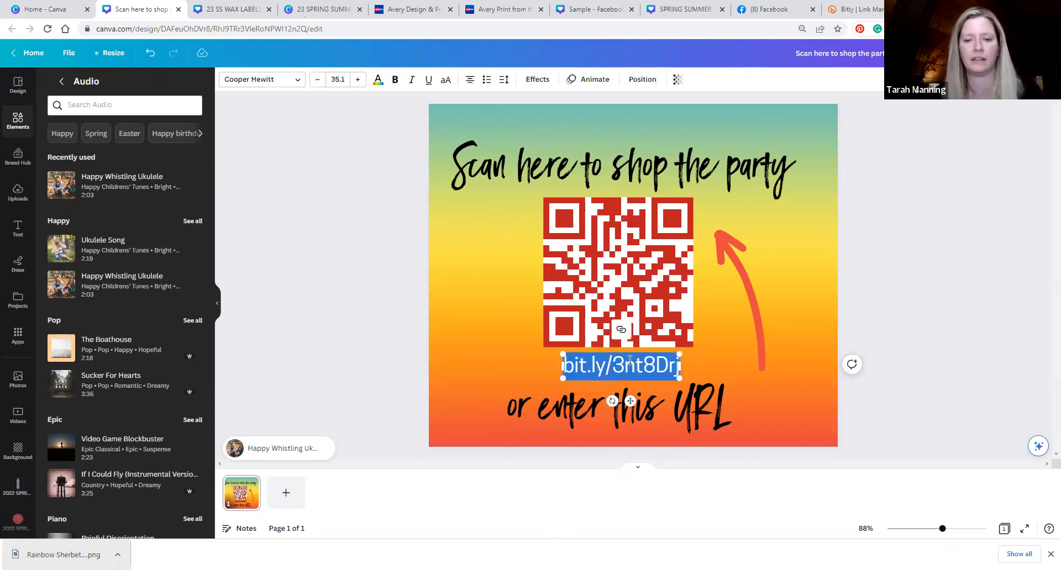
{"action": "left_click", "coordinate": [621, 329]}
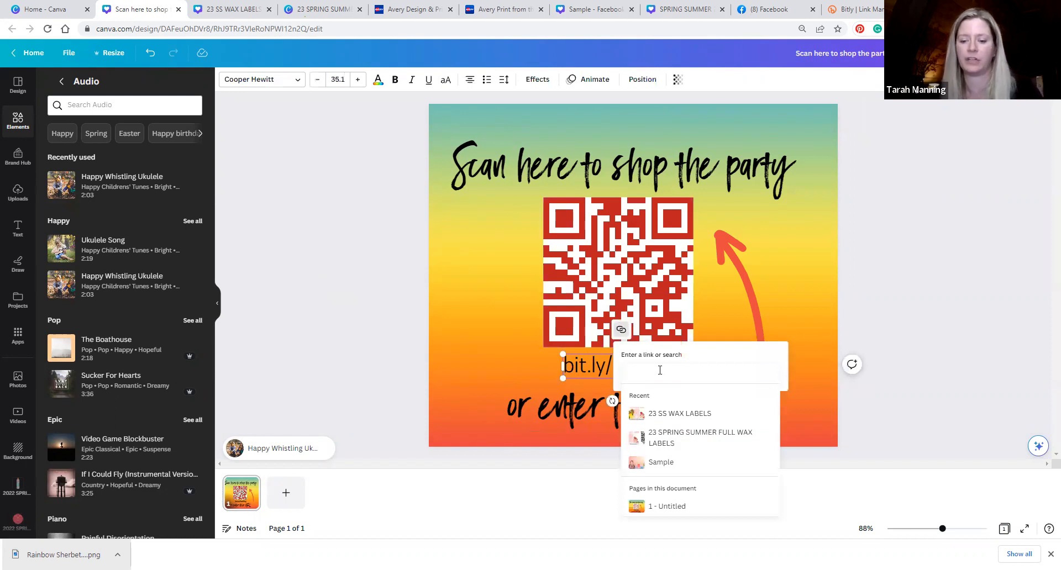
{"action": "key", "text": "ctrl+v"}
{"action": "key", "text": "Return"}
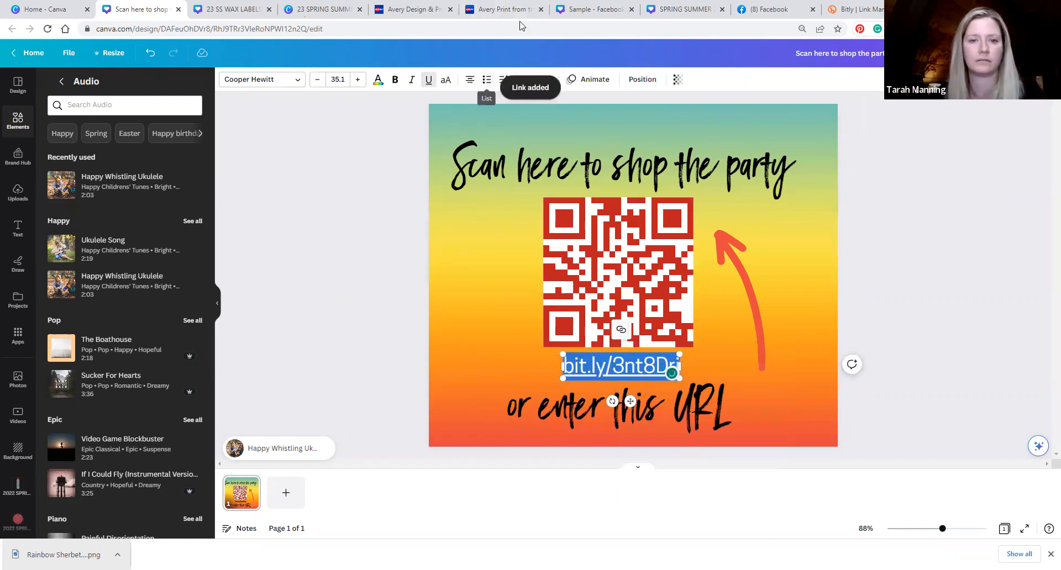
{"action": "left_click", "coordinate": [430, 81]}
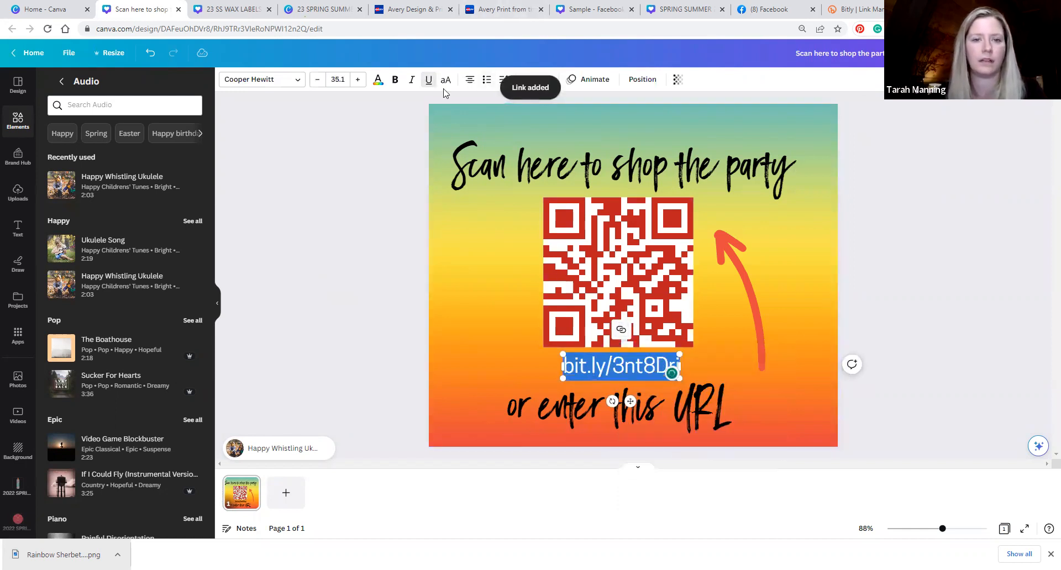
{"action": "left_click", "coordinate": [385, 203]}
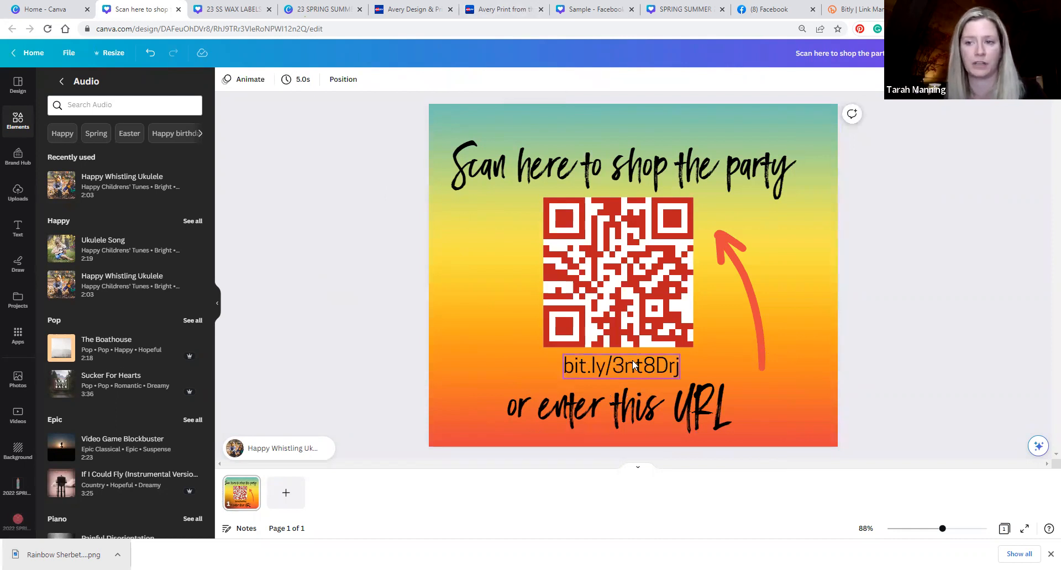
{"action": "left_click", "coordinate": [632, 364]}
{"action": "left_click", "coordinate": [386, 302]}
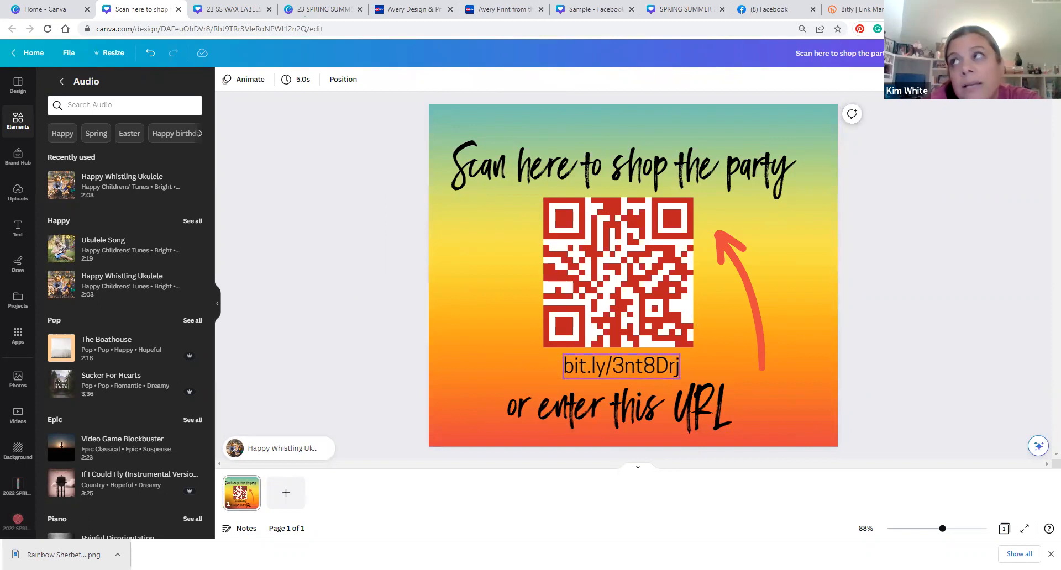
{"action": "left_click", "coordinate": [1032, 53]}
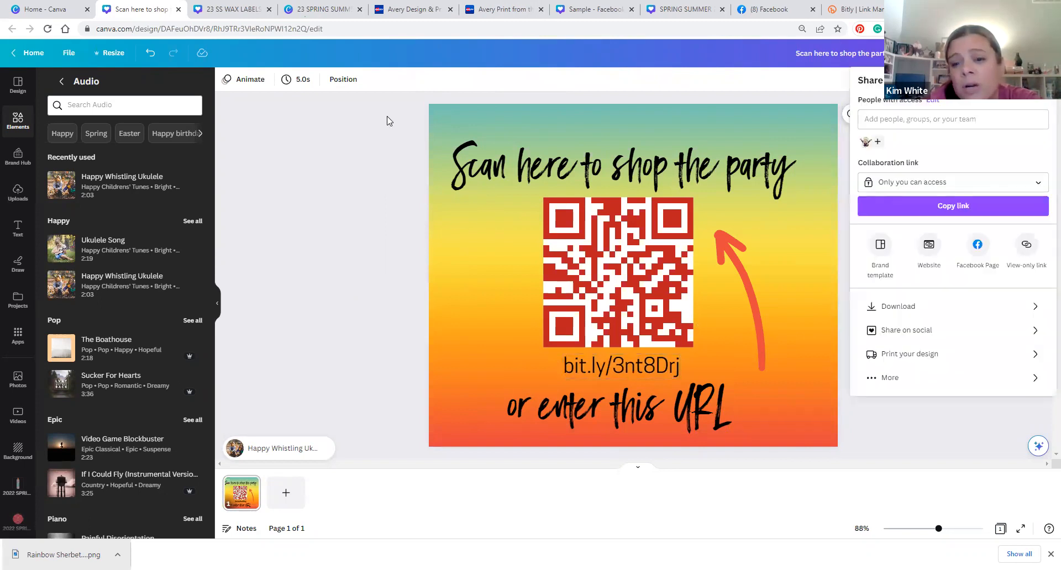
{"action": "left_click", "coordinate": [920, 331]}
{"action": "left_click", "coordinate": [920, 328]}
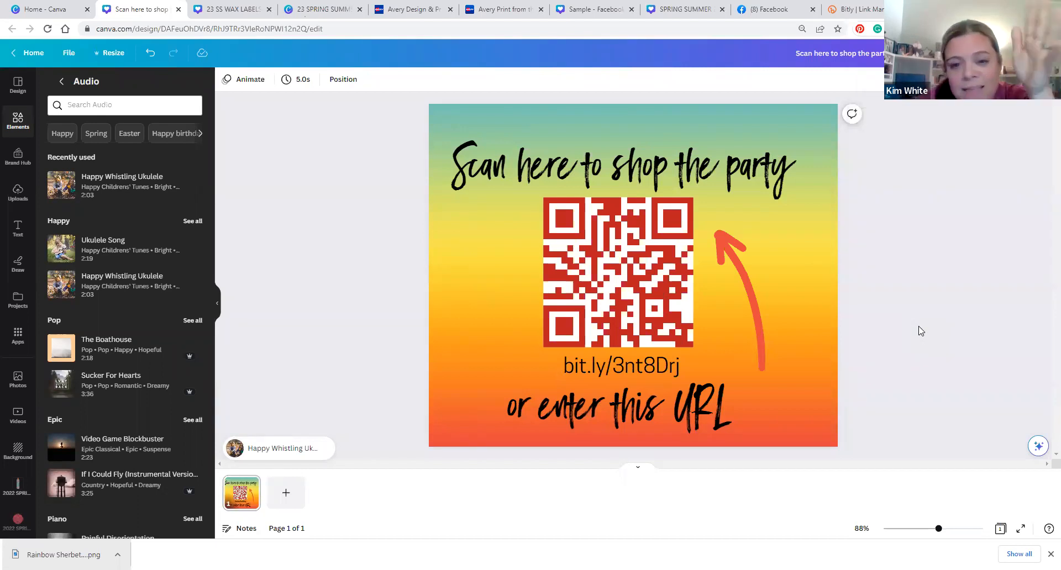
Step: Share the design as a website with the Scrolling web style and open that website
{"action": "left_click", "coordinate": [1032, 53]}
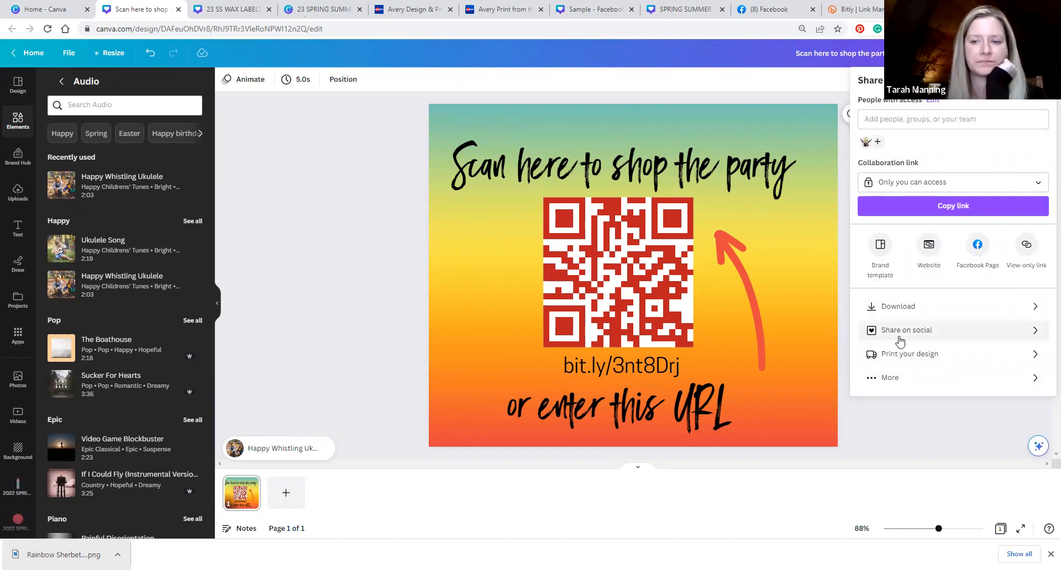
{"action": "left_click", "coordinate": [937, 253]}
{"action": "left_click", "coordinate": [923, 282]}
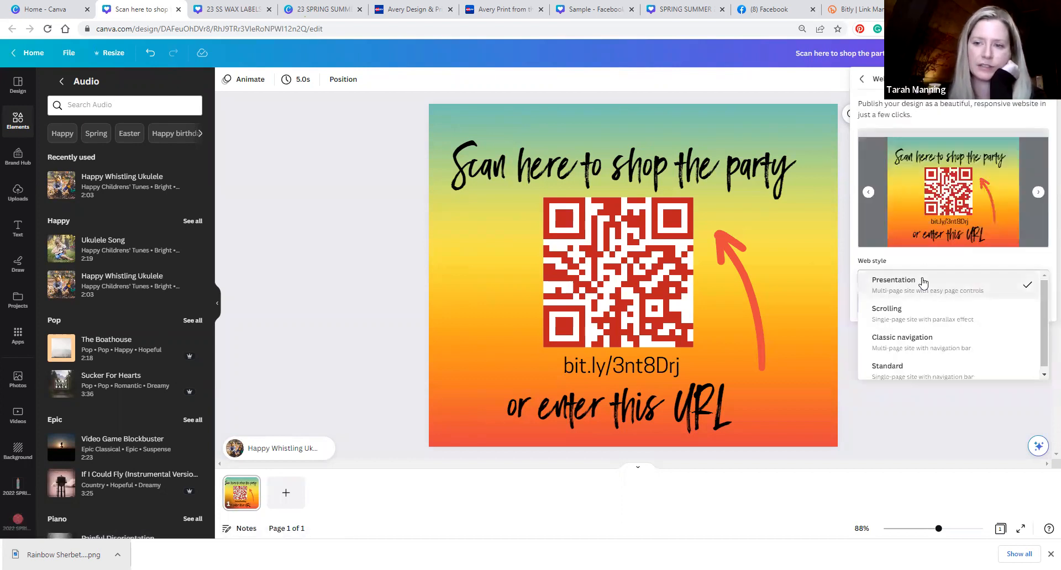
{"action": "left_click", "coordinate": [909, 314]}
{"action": "left_click", "coordinate": [932, 305]}
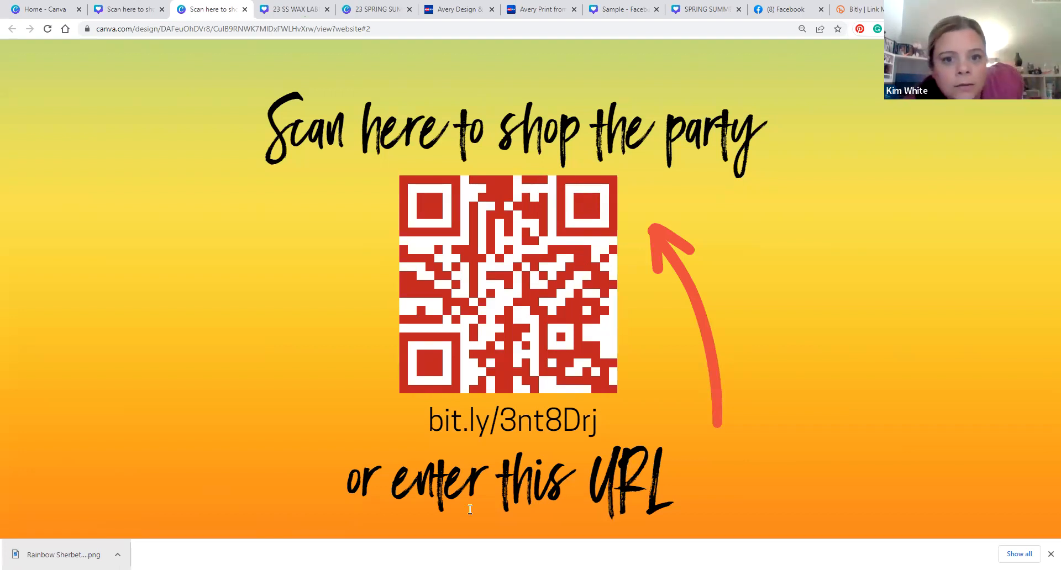
Step: Test the bit.ly link on the published website, then close the shop and website pages and return to the design
{"action": "left_click", "coordinate": [509, 422]}
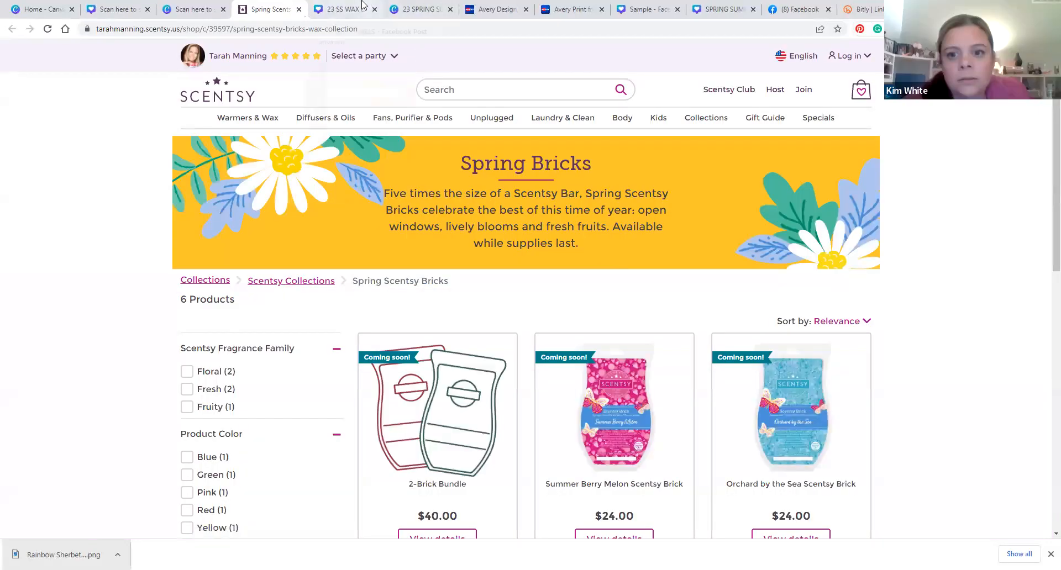
{"action": "left_click", "coordinate": [299, 9]}
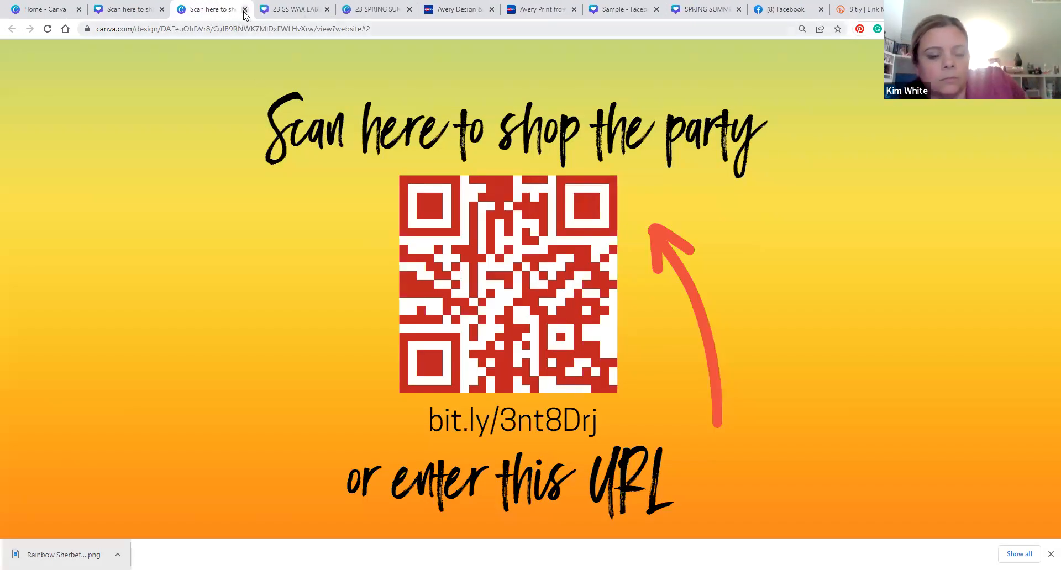
{"action": "left_click", "coordinate": [245, 9]}
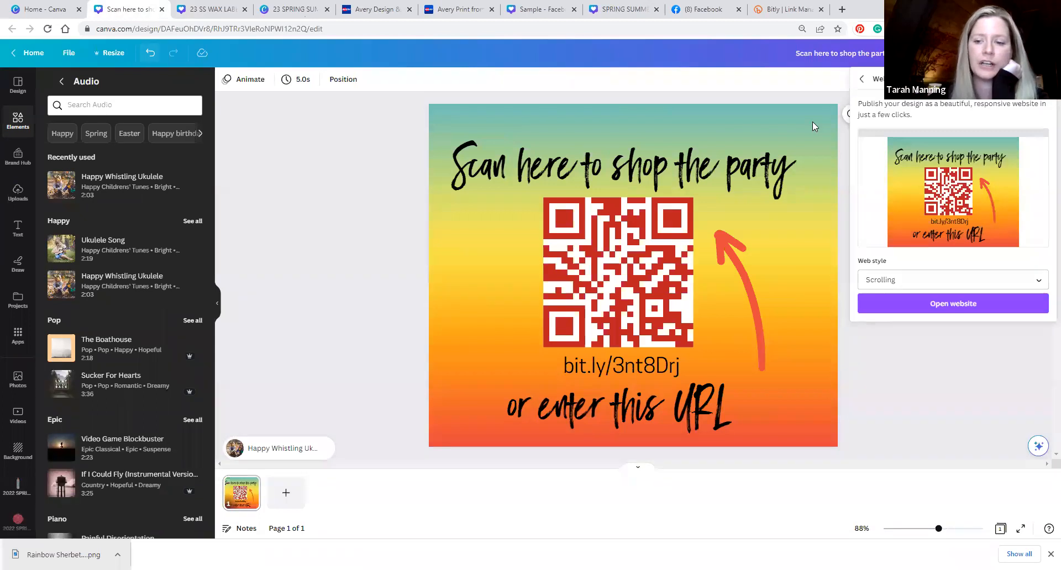
{"action": "left_click", "coordinate": [369, 244]}
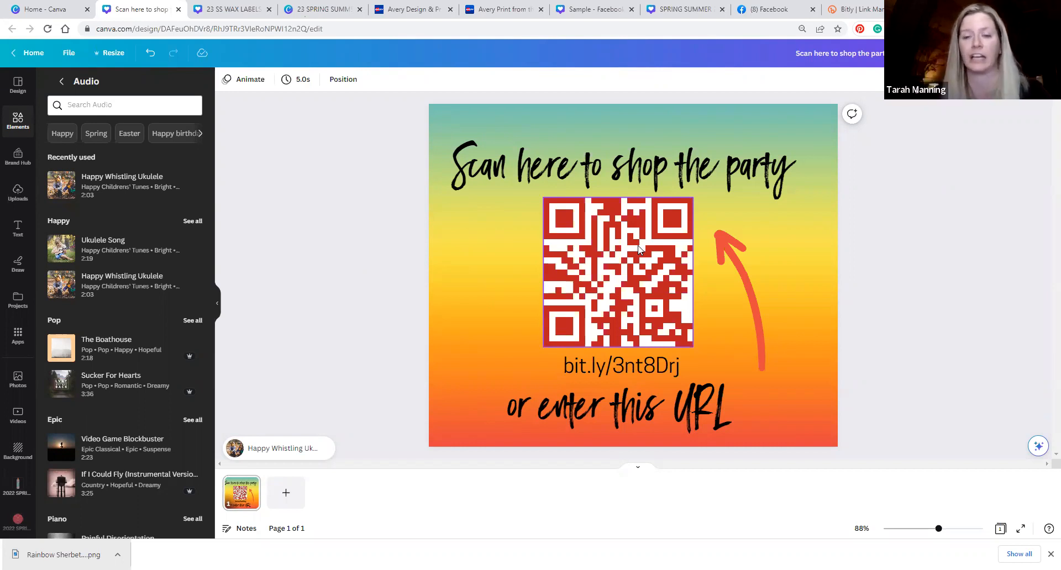
Step: Switch to the SPRING SUMMER 23 SHOP & SCROLL design and go to page 9, the scent and warmer of the month
{"action": "left_click", "coordinate": [232, 9]}
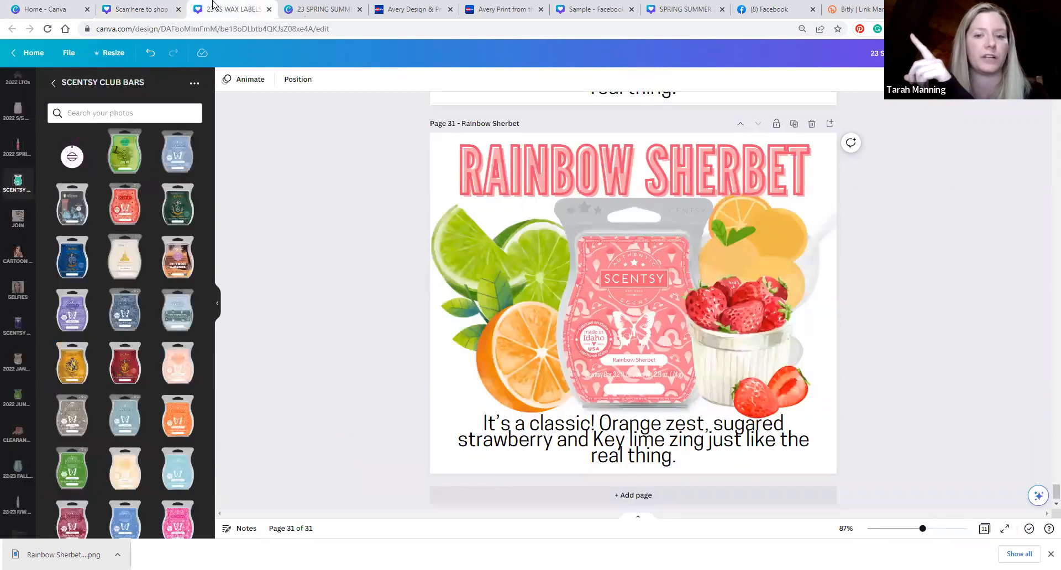
{"action": "left_click", "coordinate": [299, 7]}
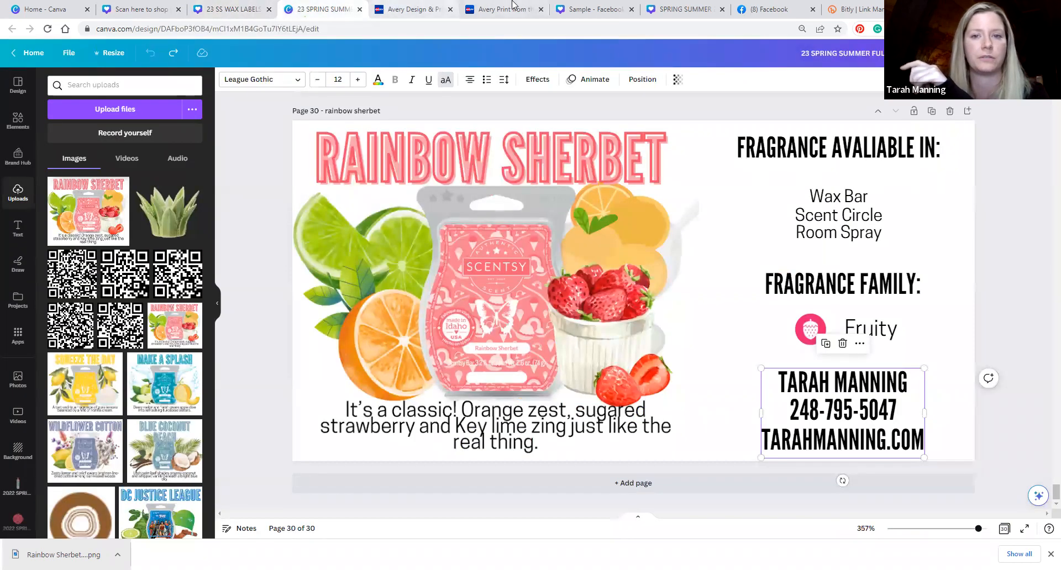
{"action": "left_click", "coordinate": [567, 6]}
{"action": "left_click", "coordinate": [682, 9]}
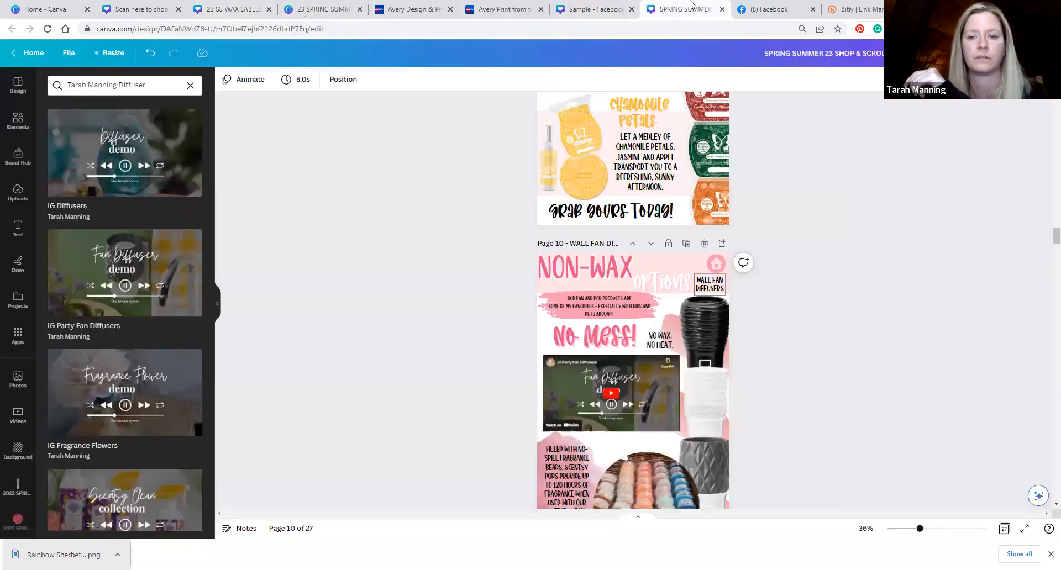
{"action": "scroll", "coordinate": [813, 272], "scroll_direction": "up", "scroll_amount": 4}
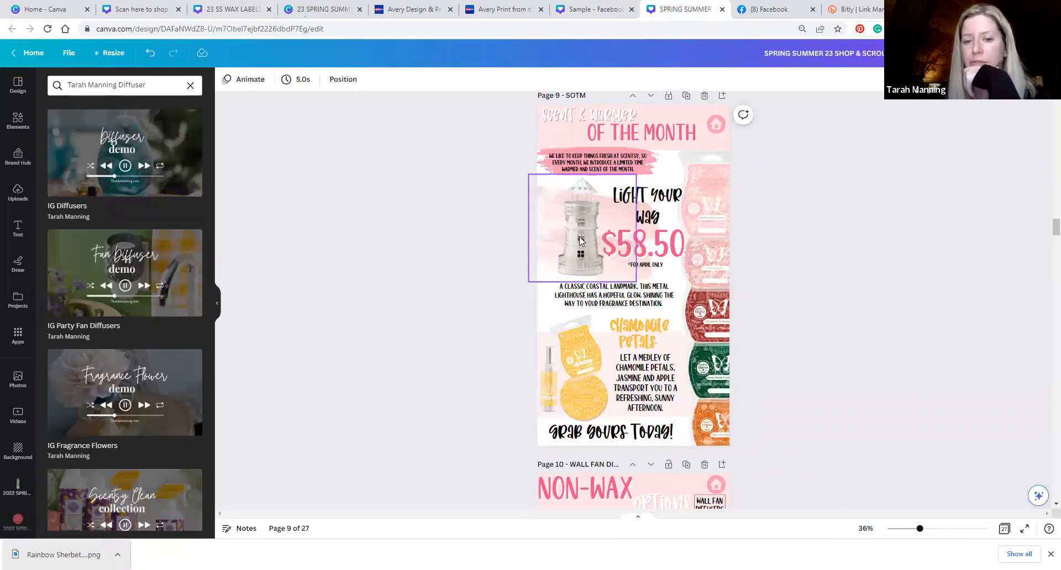
Step: Open the link entry for the lighthouse warmer image on page 9 and leave it empty
{"action": "left_click", "coordinate": [580, 237]}
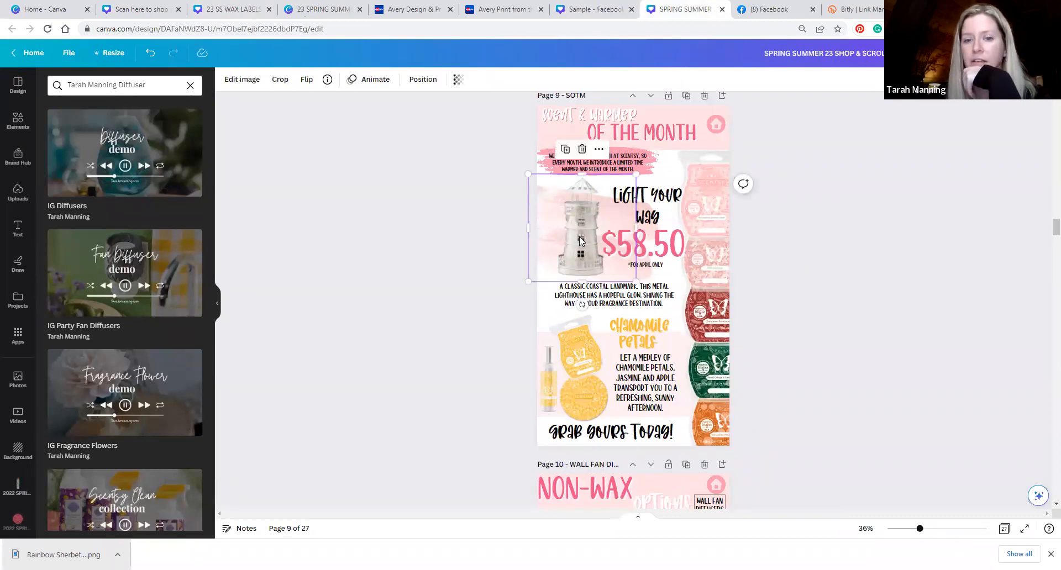
{"action": "left_click", "coordinate": [600, 151]}
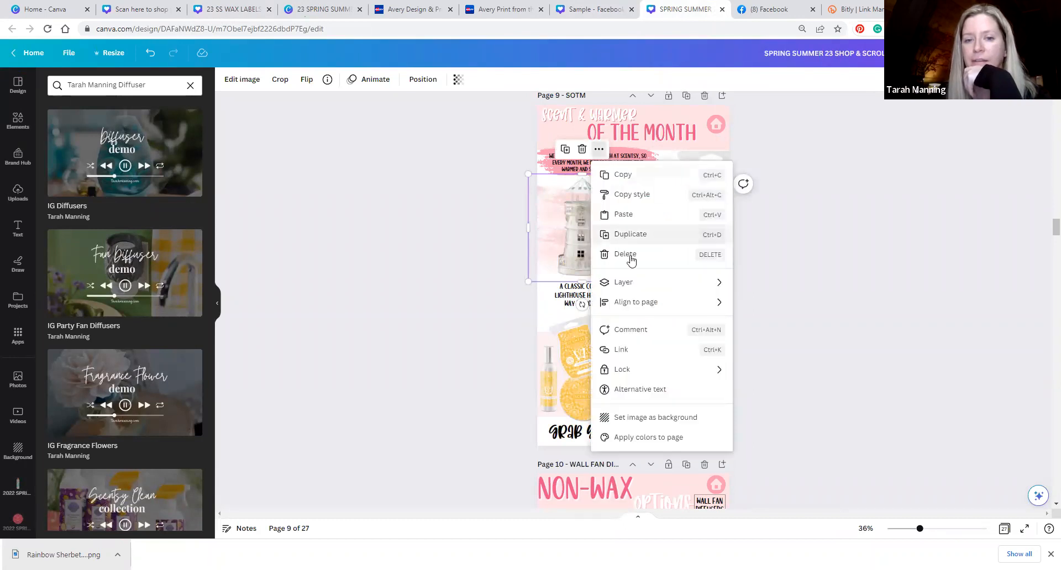
{"action": "left_click", "coordinate": [644, 354]}
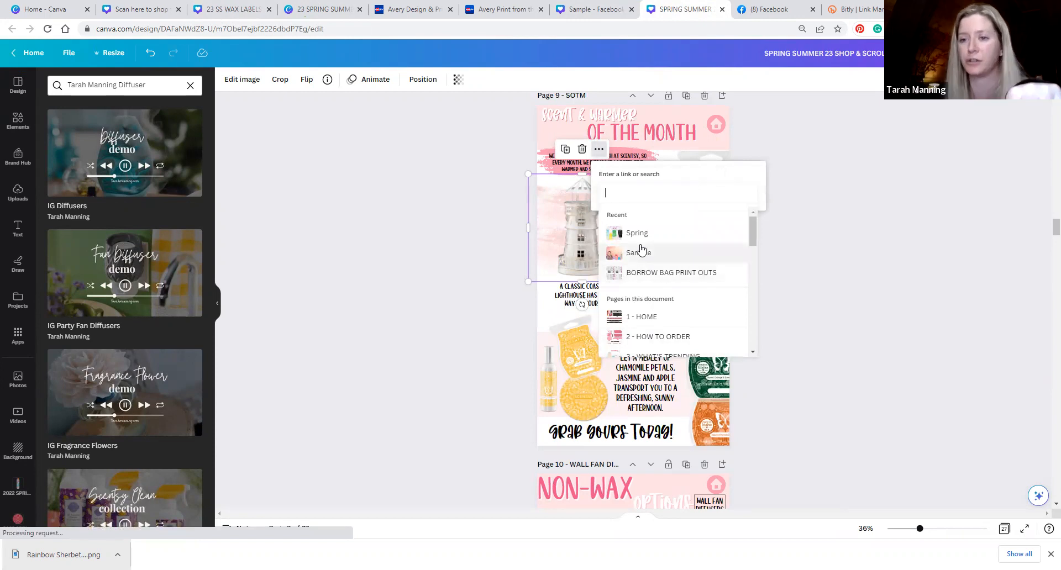
{"action": "left_click", "coordinate": [417, 250]}
Step: Close the empty link entry and select the stacked wax bar images on page 9 one by one to examine their overlapping frames
{"action": "left_click", "coordinate": [555, 230]}
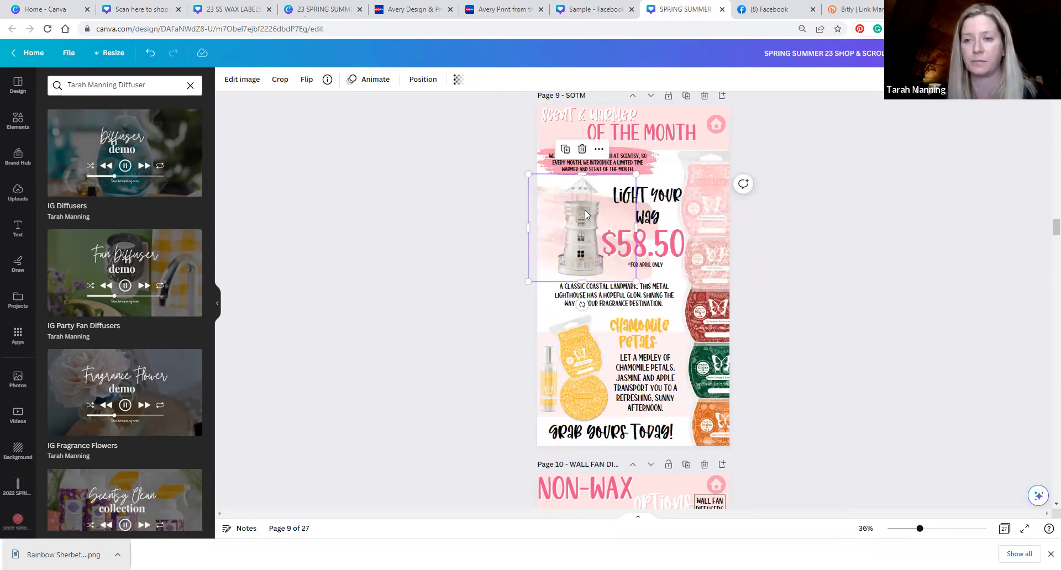
{"action": "left_click", "coordinate": [700, 206]}
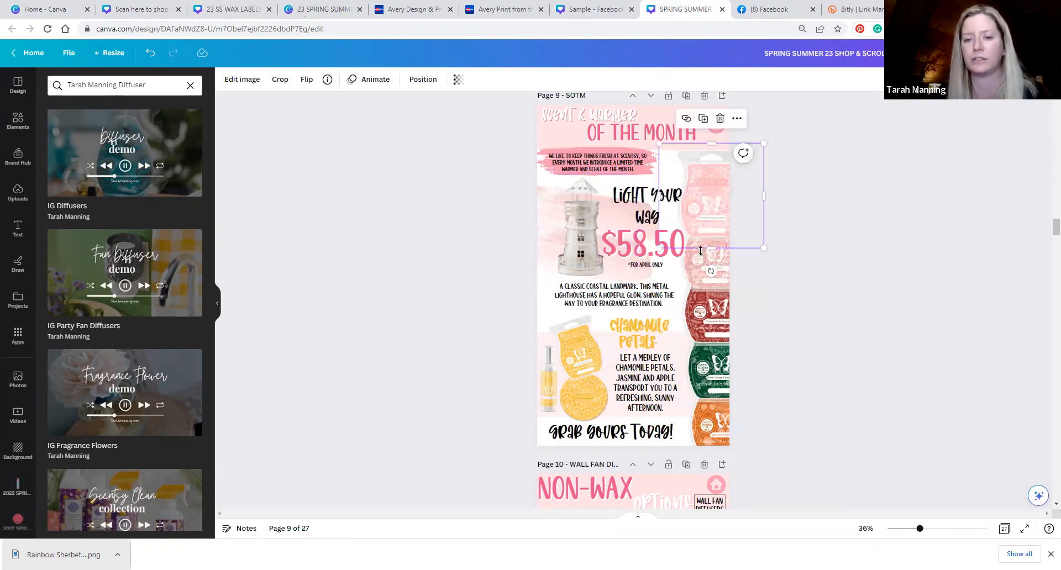
{"action": "left_click", "coordinate": [713, 281]}
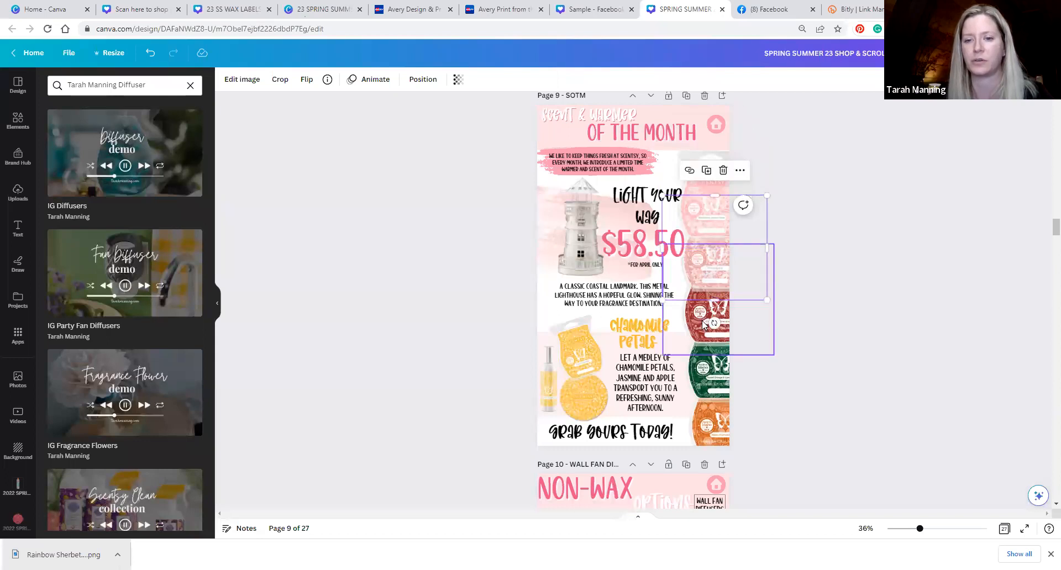
{"action": "left_click", "coordinate": [705, 324]}
{"action": "left_click", "coordinate": [702, 368]}
{"action": "left_click", "coordinate": [710, 387]}
{"action": "left_click", "coordinate": [712, 386]}
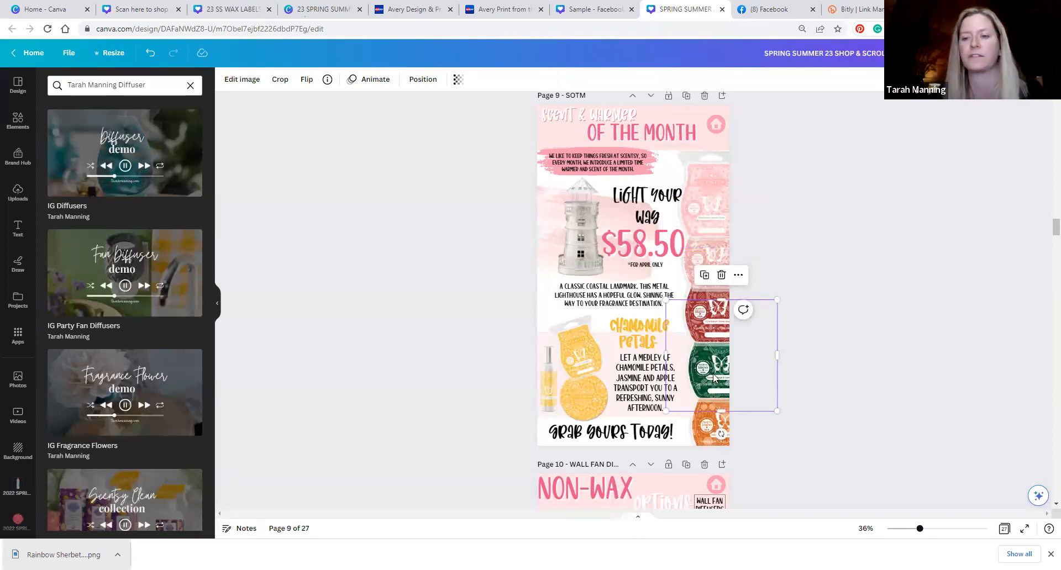
Step: Crop the empty bottom edge of the green wax bar image on page 9
{"action": "left_click", "coordinate": [711, 332]}
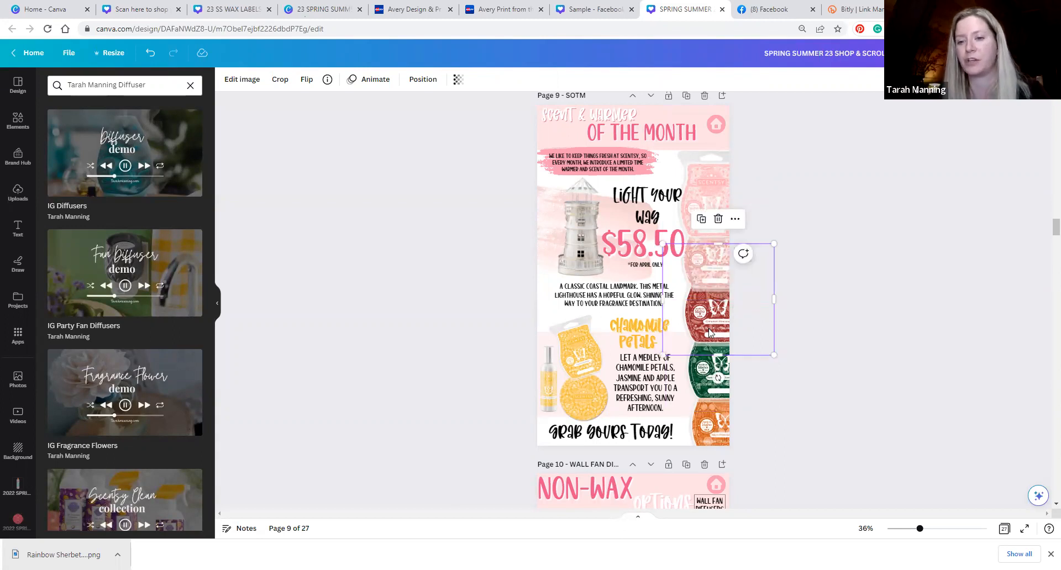
{"action": "left_click", "coordinate": [705, 377]}
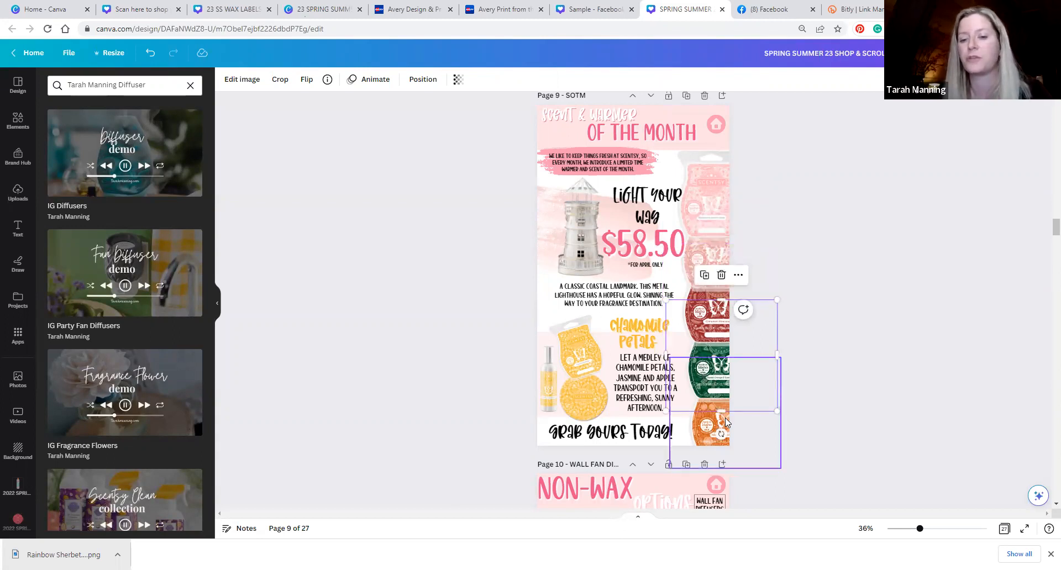
{"action": "left_click_drag", "start_coordinate": [719, 403], "coordinate": [719, 403]}
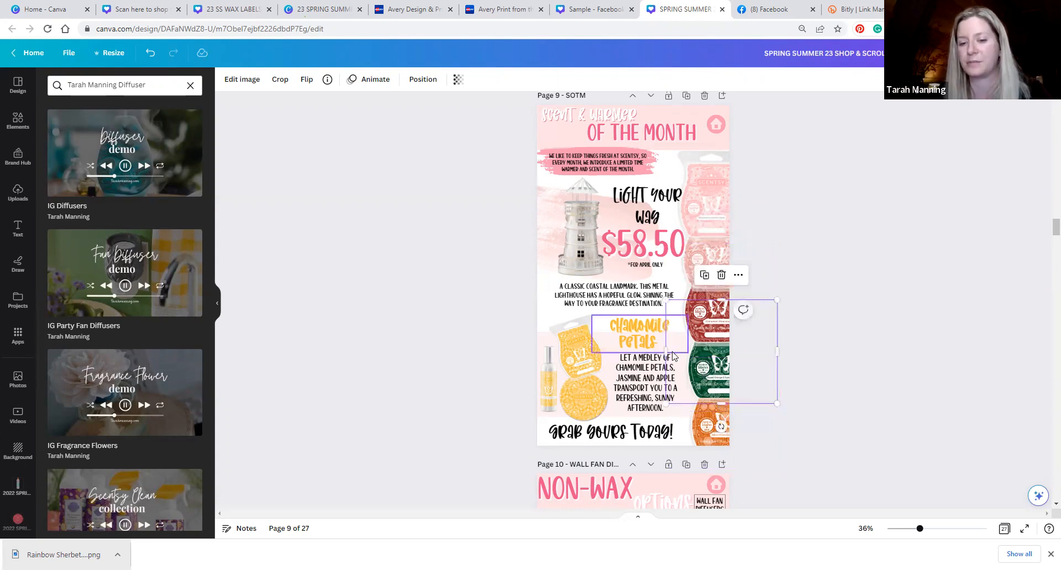
Step: Try cropping the left, upper and right margins of the green wax bar image close to the bar, and undo those crops
{"action": "left_click_drag", "start_coordinate": [666, 354], "coordinate": [685, 354]}
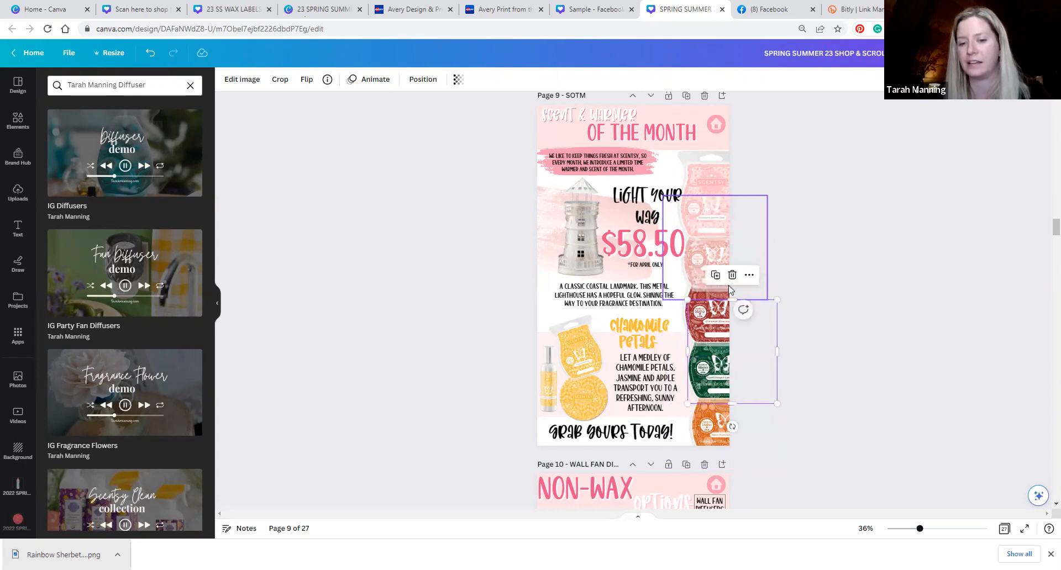
{"action": "left_click_drag", "start_coordinate": [733, 300], "coordinate": [735, 326]}
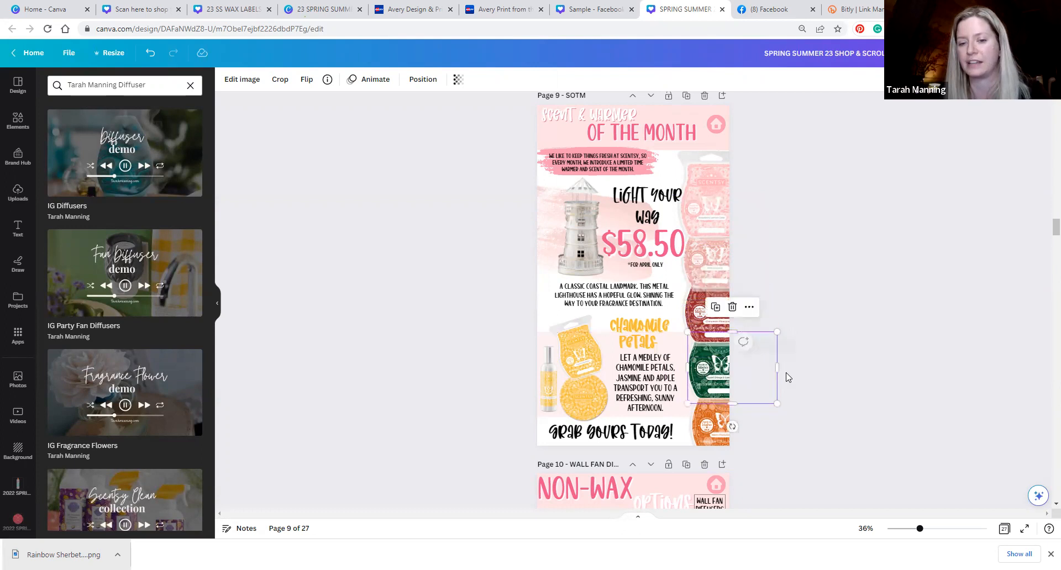
{"action": "left_click_drag", "start_coordinate": [777, 368], "coordinate": [735, 371]}
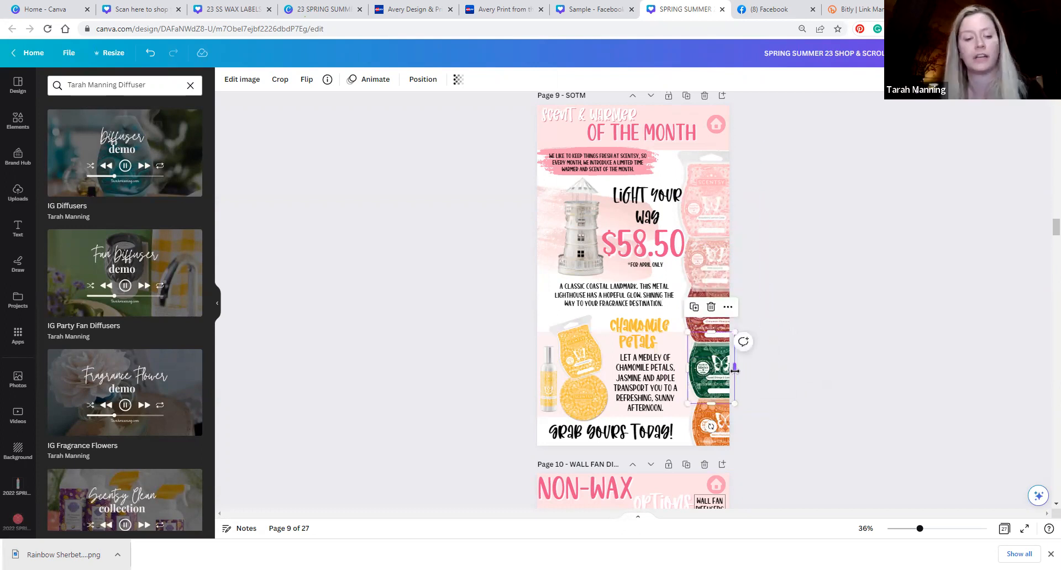
{"action": "key", "text": "ctrl+z"}
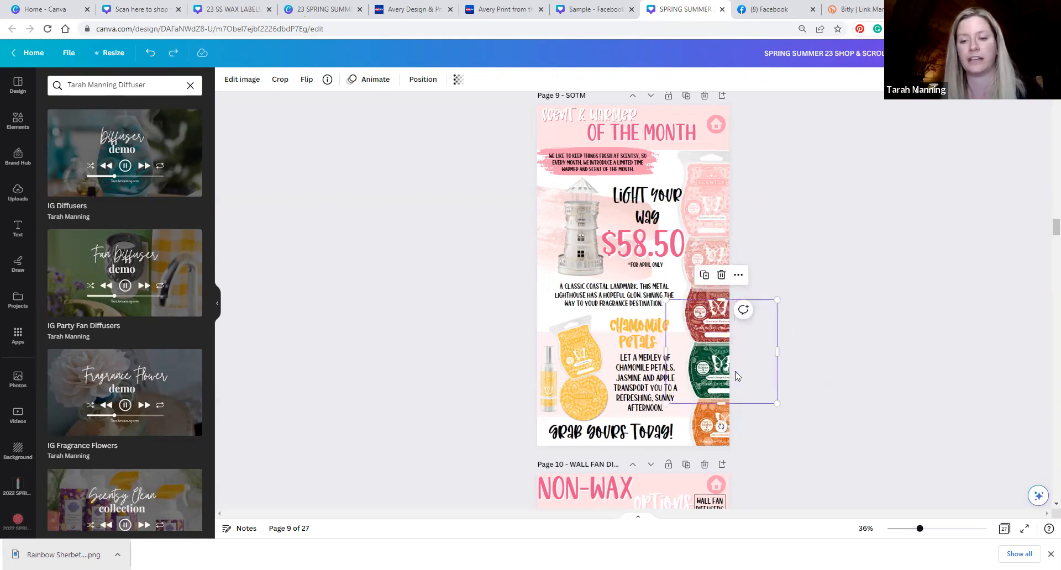
Step: Crop the empty margins of the uppermost pink wax bar image so its frame fits closely around the bar
{"action": "left_click", "coordinate": [697, 202]}
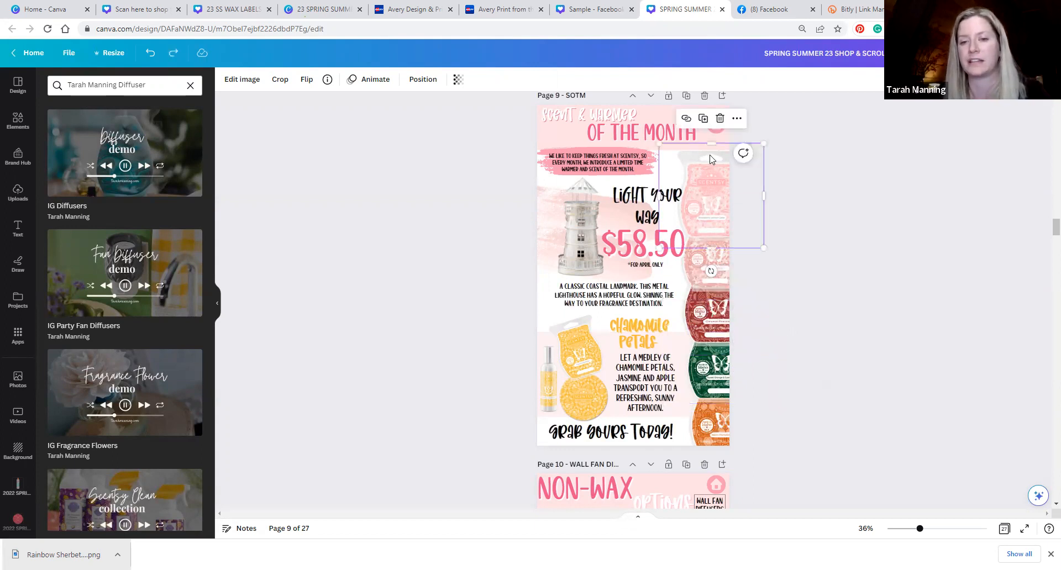
{"action": "left_click_drag", "start_coordinate": [660, 196], "coordinate": [674, 196]}
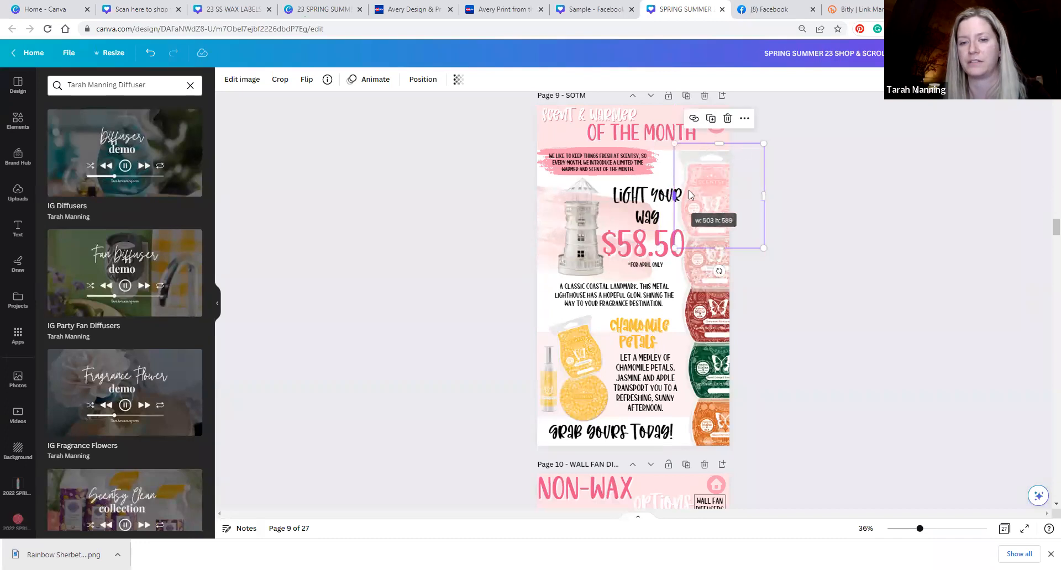
{"action": "left_click_drag", "start_coordinate": [764, 196], "coordinate": [741, 200]}
{"action": "left_click_drag", "start_coordinate": [708, 248], "coordinate": [707, 242]}
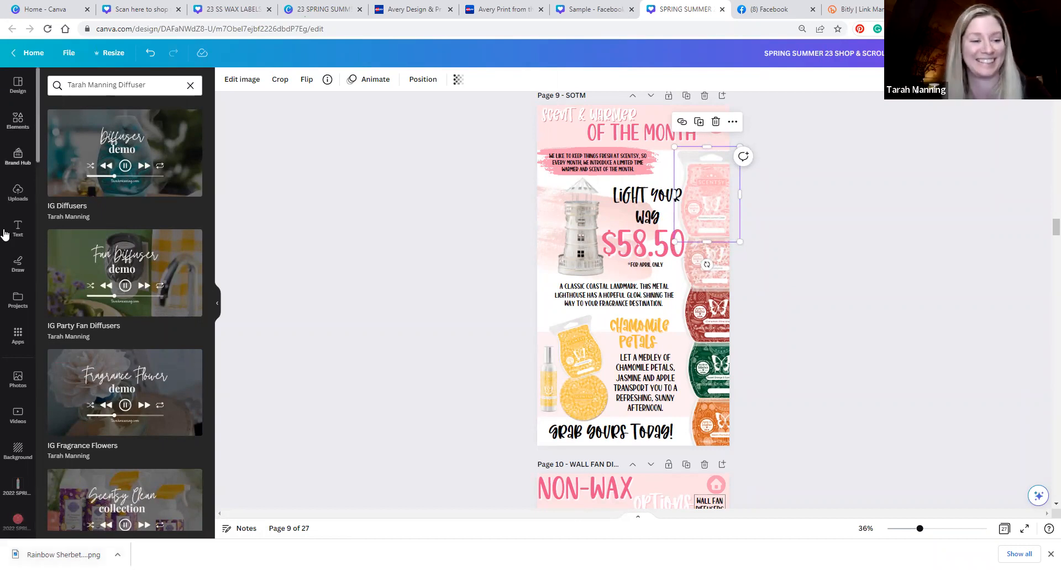
Step: Open the 23 SPRING SUMMER image folder beside the design
{"action": "scroll", "coordinate": [5, 334], "scroll_direction": "down", "scroll_amount": 5}
{"action": "scroll", "coordinate": [4, 334], "scroll_direction": "down", "scroll_amount": 5}
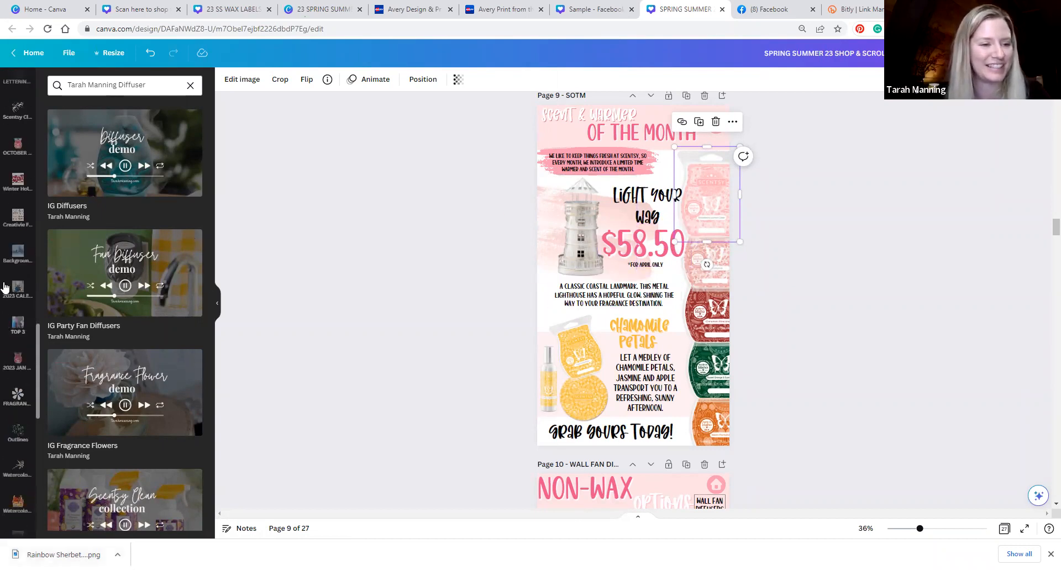
{"action": "scroll", "coordinate": [5, 285], "scroll_direction": "down", "scroll_amount": 3}
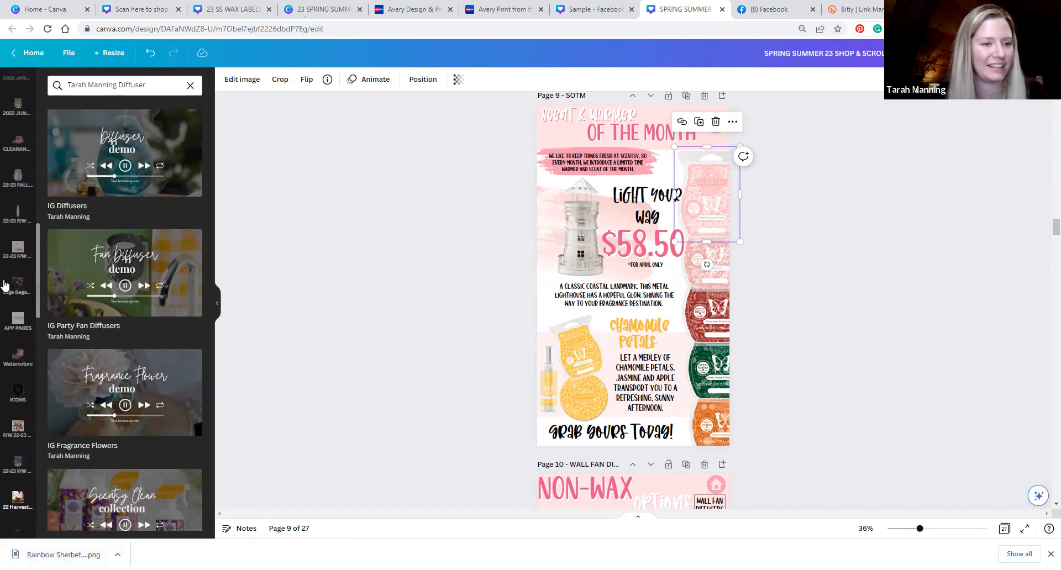
{"action": "scroll", "coordinate": [8, 252], "scroll_direction": "down", "scroll_amount": 3}
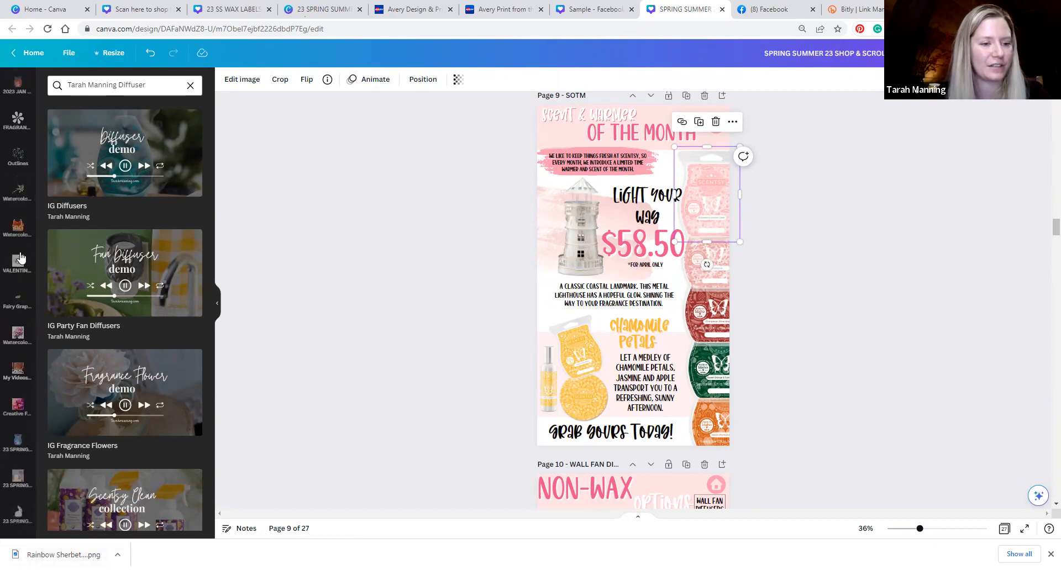
{"action": "left_click", "coordinate": [18, 442]}
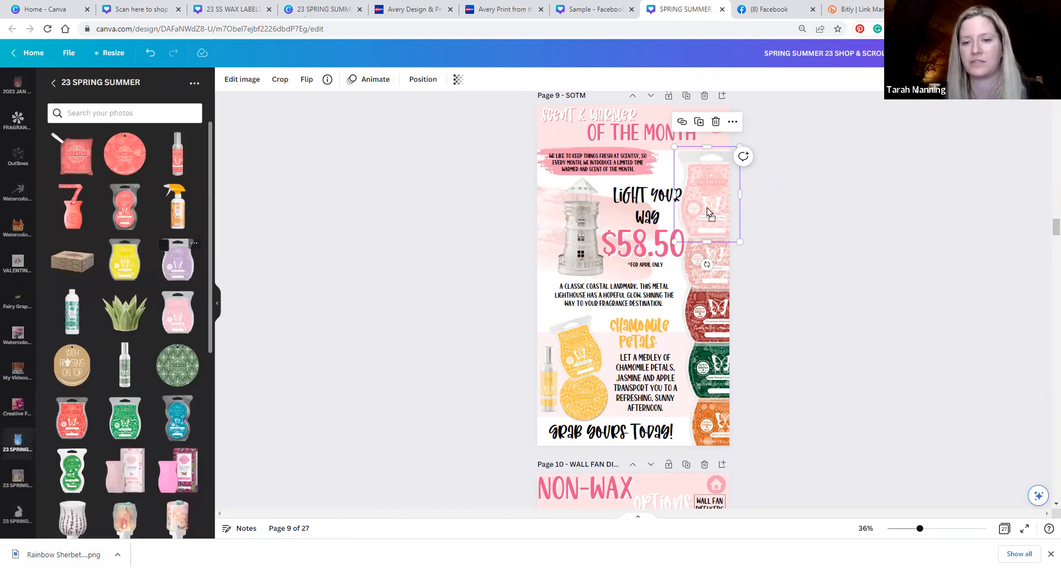
Step: Undo the last right and lower crops of the uppermost pink wax bar image, and deselect it
{"action": "mouse_move", "coordinate": [707, 210]}
{"action": "left_mouse_down"}
{"action": "mouse_move", "coordinate": [661, 210]}
{"action": "mouse_move", "coordinate": [715, 210]}
{"action": "left_mouse_up"}
{"action": "left_click", "coordinate": [848, 183]}
{"action": "key", "text": "ctrl+z"}
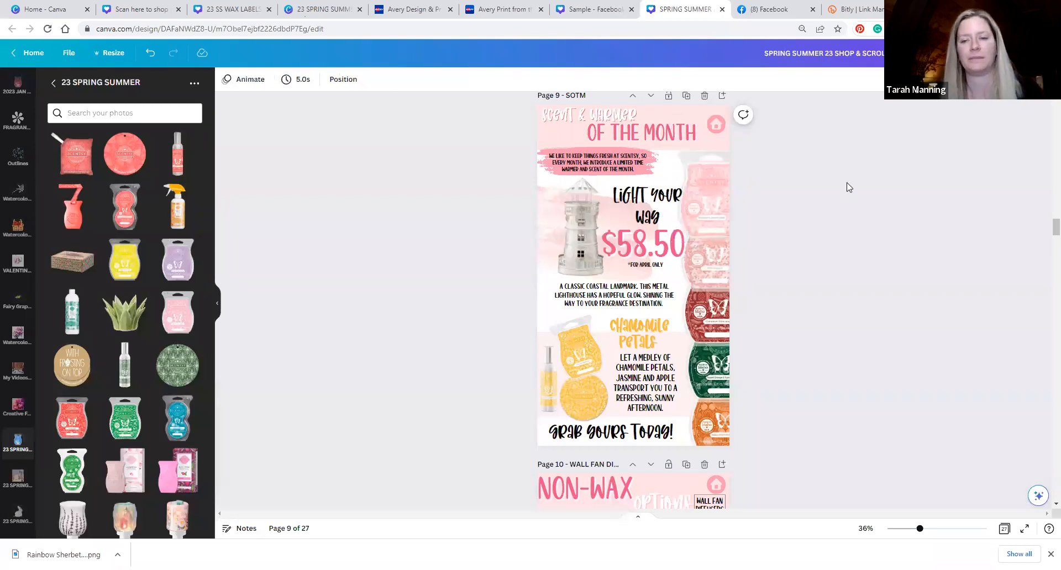
{"action": "left_click", "coordinate": [711, 185]}
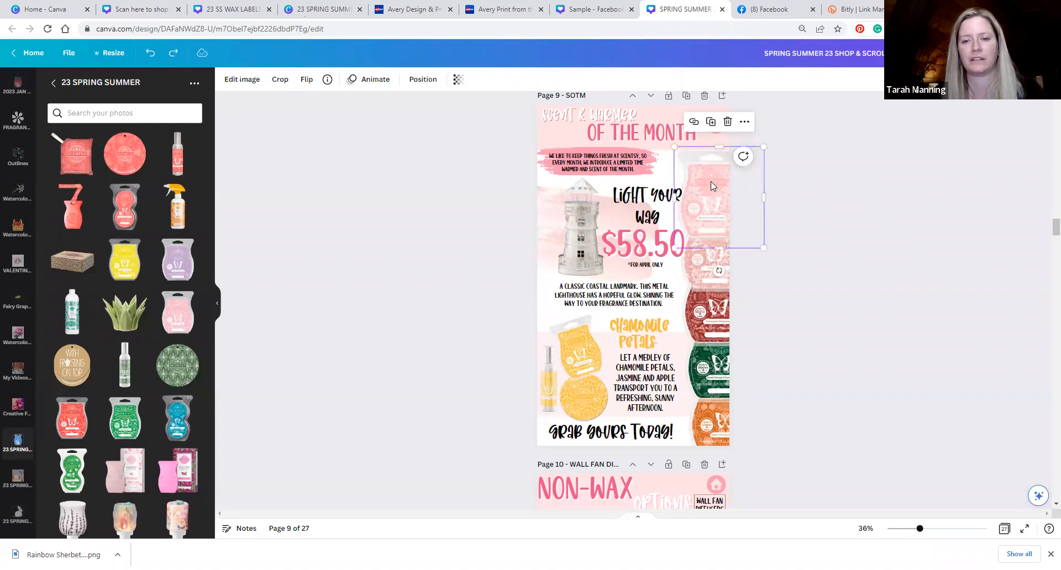
{"action": "left_click", "coordinate": [811, 219]}
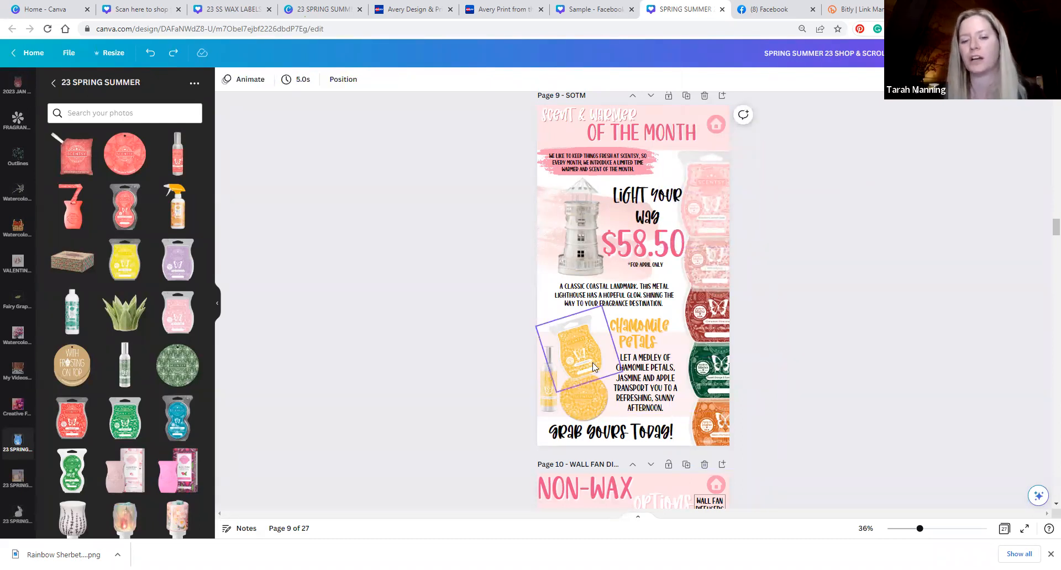
Step: Crop the lighthouse warmer image on all sides so its frame fits closely around the warmer
{"action": "left_click", "coordinate": [583, 376]}
{"action": "left_click", "coordinate": [584, 221]}
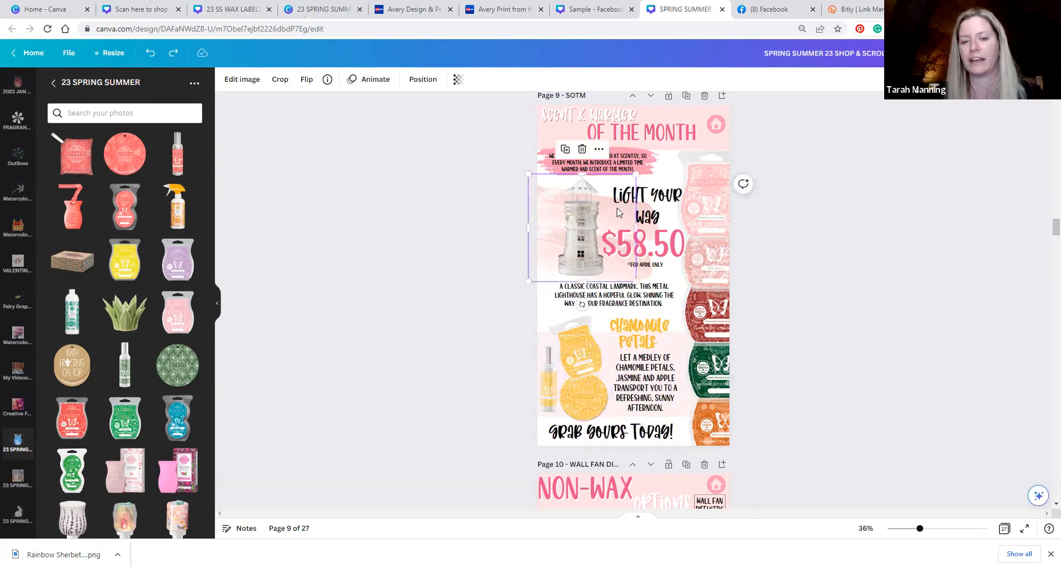
{"action": "left_click_drag", "start_coordinate": [637, 228], "coordinate": [612, 228]}
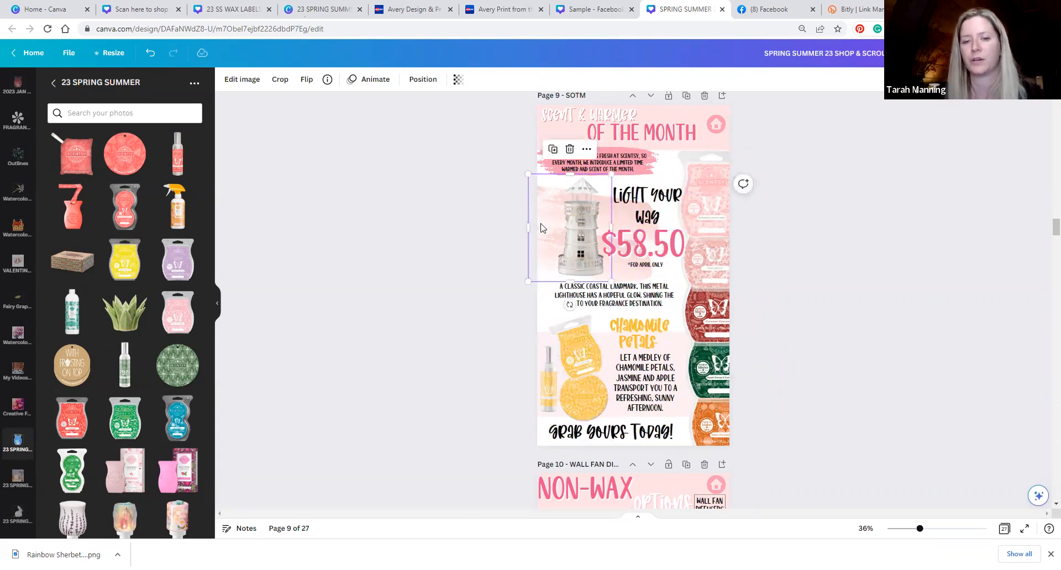
{"action": "left_click_drag", "start_coordinate": [528, 223], "coordinate": [549, 225]}
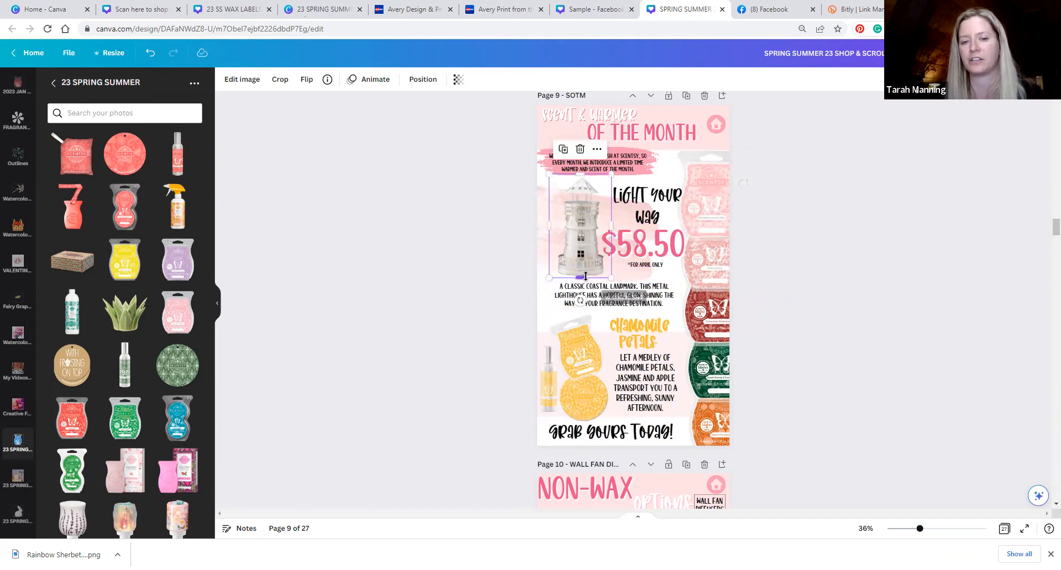
{"action": "left_click", "coordinate": [791, 245]}
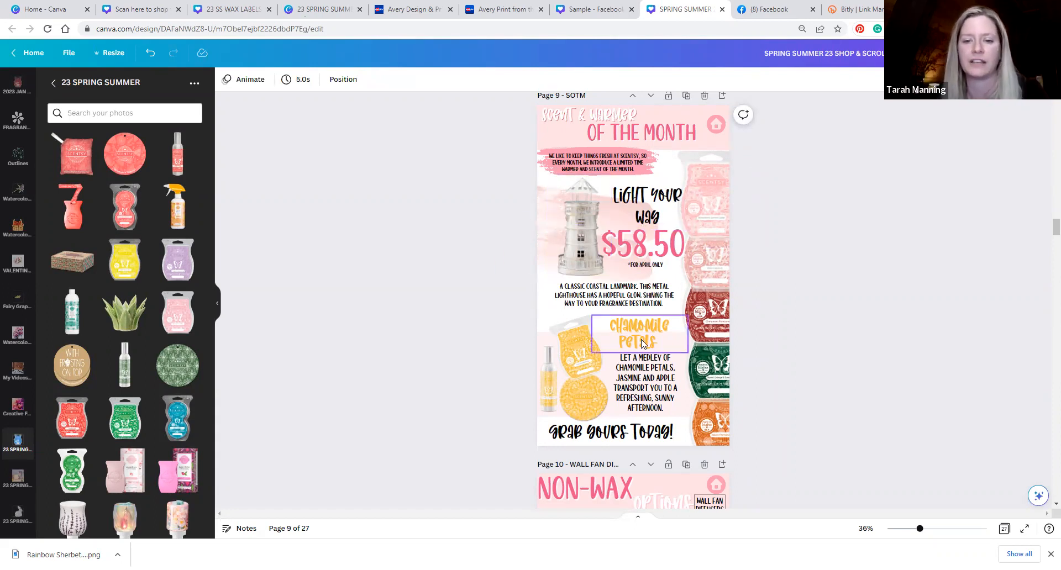
Step: Look over page 9 and check the cropped frame of the lighthouse warmer image
{"action": "scroll", "coordinate": [681, 308], "scroll_direction": "down", "scroll_amount": 5}
{"action": "scroll", "coordinate": [681, 309], "scroll_direction": "up", "scroll_amount": 4}
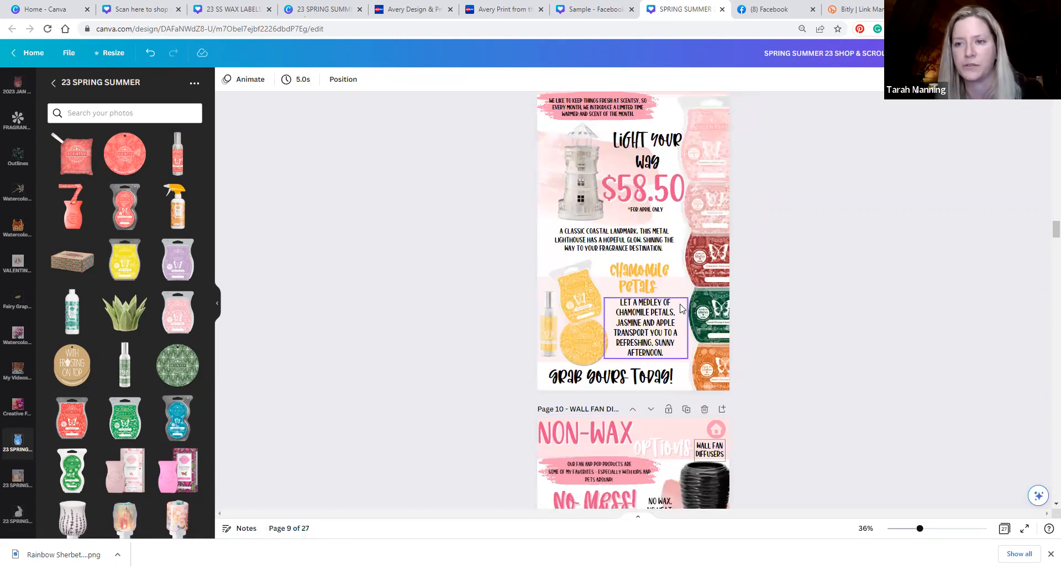
{"action": "scroll", "coordinate": [681, 308], "scroll_direction": "up", "scroll_amount": 1}
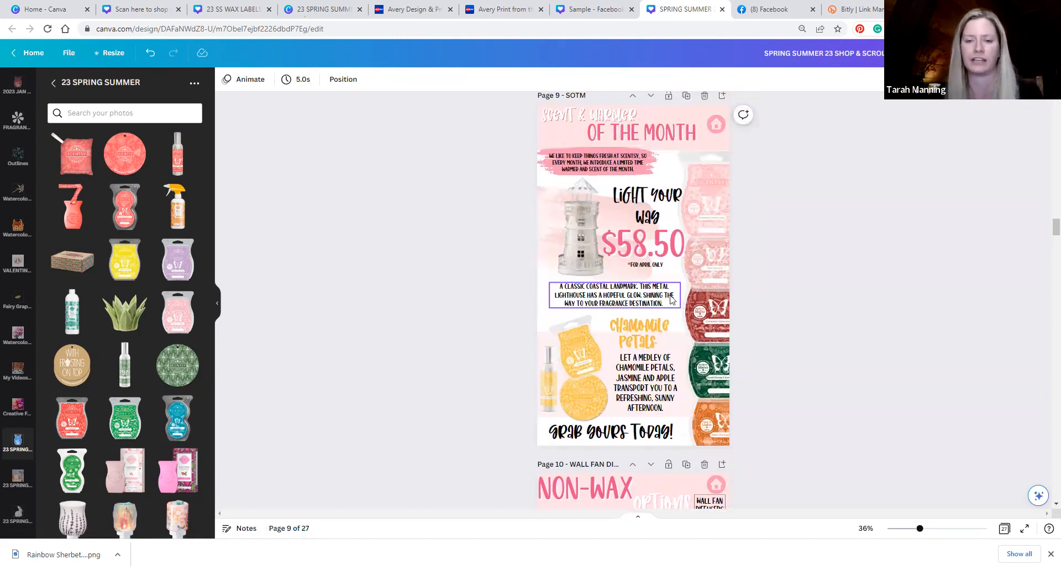
{"action": "left_click", "coordinate": [573, 210]}
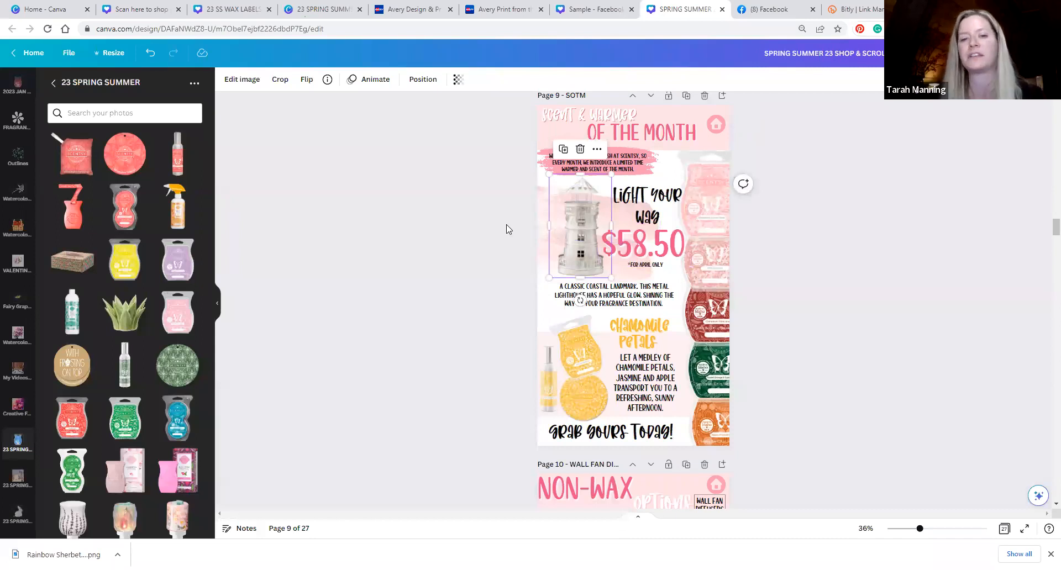
{"action": "left_click", "coordinate": [496, 239]}
{"action": "scroll", "coordinate": [496, 239], "scroll_direction": "up", "scroll_amount": 9}
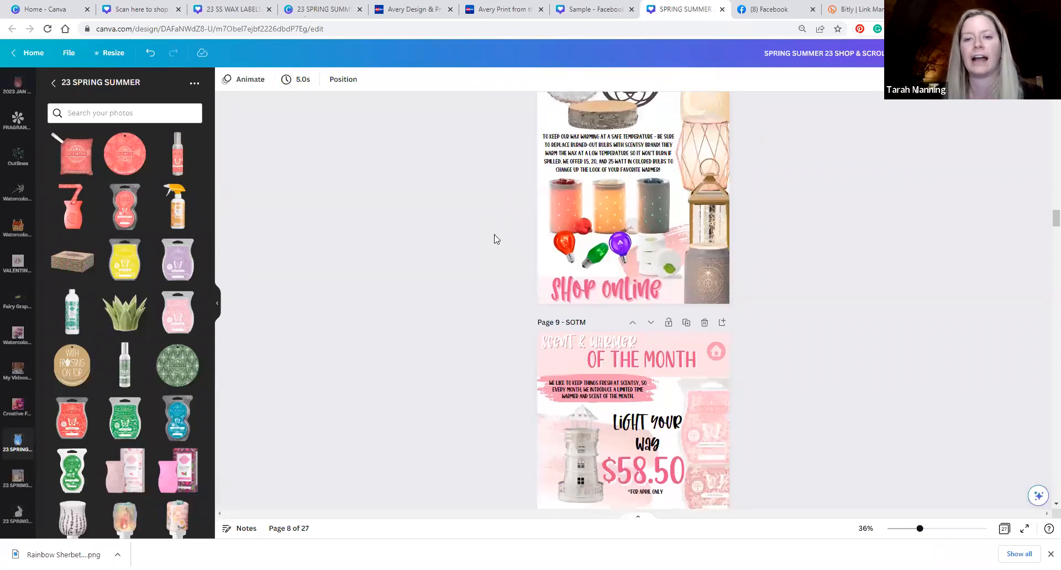
Step: Switch to the Canva home page and open the list of all projects
{"action": "left_click", "coordinate": [613, 7]}
{"action": "left_click", "coordinate": [684, 9]}
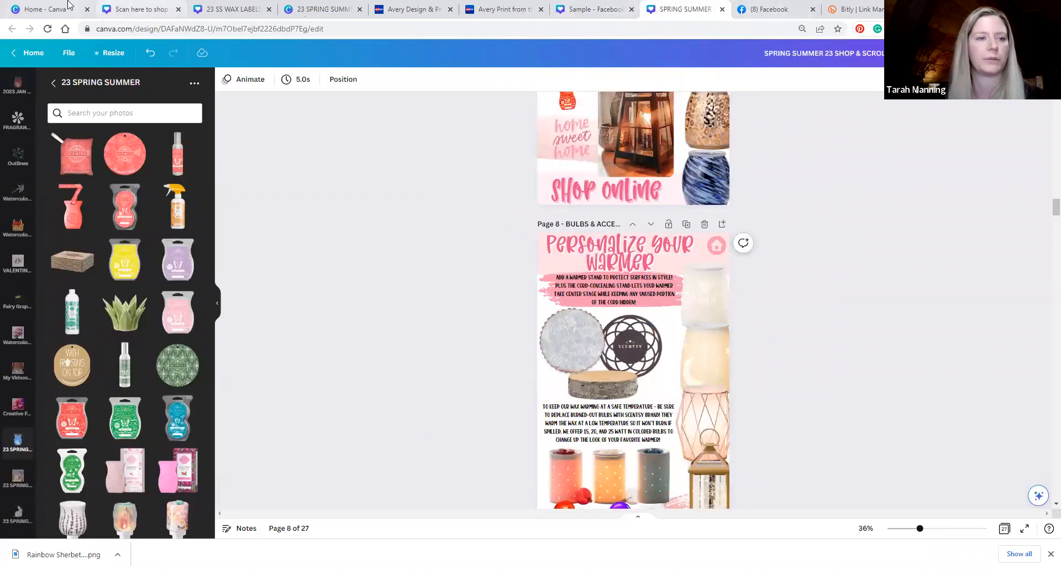
{"action": "left_click", "coordinate": [138, 9]}
{"action": "left_click", "coordinate": [61, 9]}
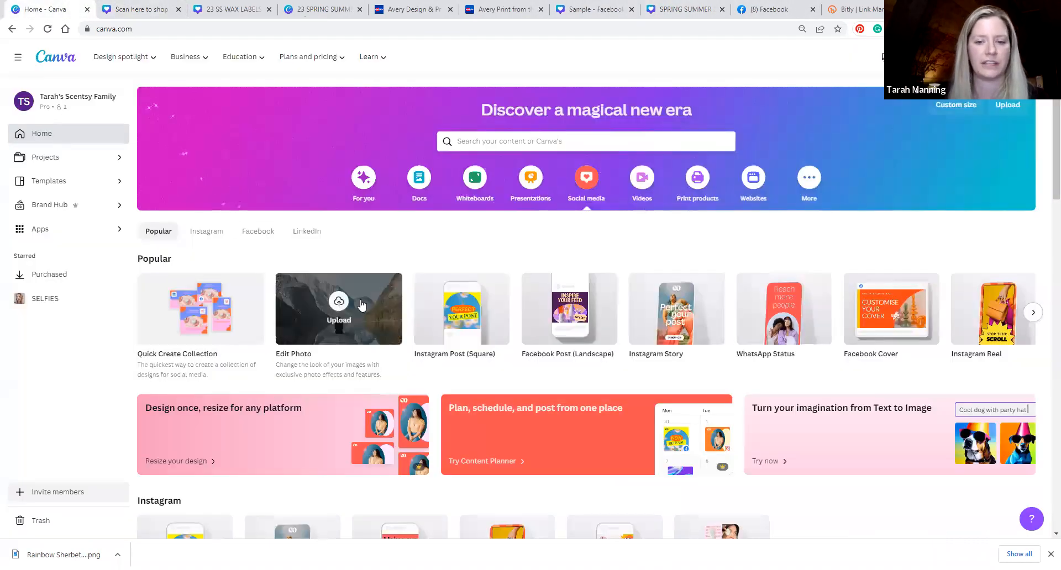
{"action": "left_click", "coordinate": [47, 157]}
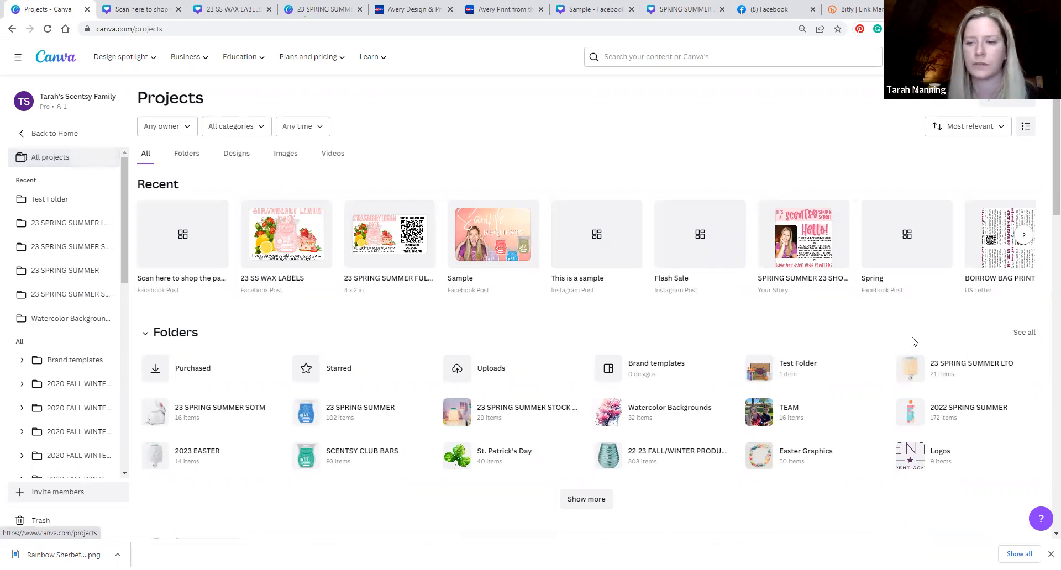
Step: Find the 2023 Spring/Summer catalog design among all projects and open it for editing
{"action": "scroll", "coordinate": [1022, 272], "scroll_direction": "down", "scroll_amount": 5}
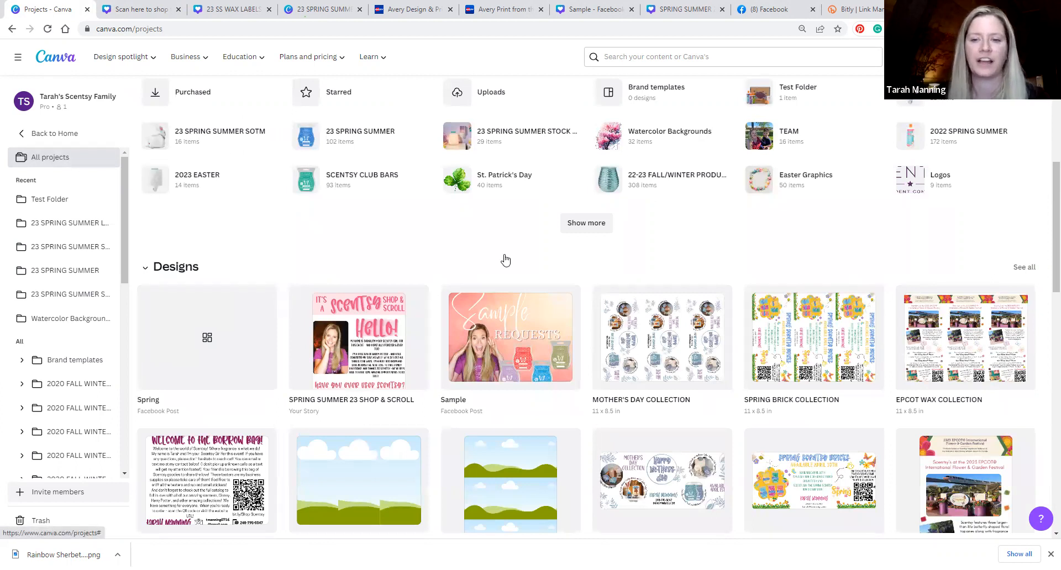
{"action": "scroll", "coordinate": [505, 260], "scroll_direction": "down", "scroll_amount": 20}
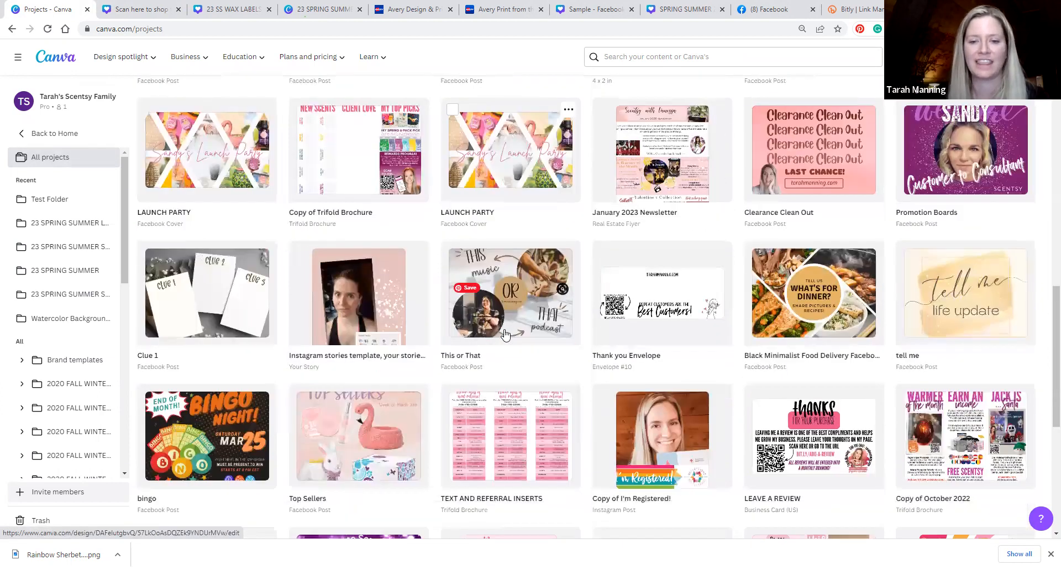
{"action": "scroll", "coordinate": [506, 330], "scroll_direction": "down", "scroll_amount": 3}
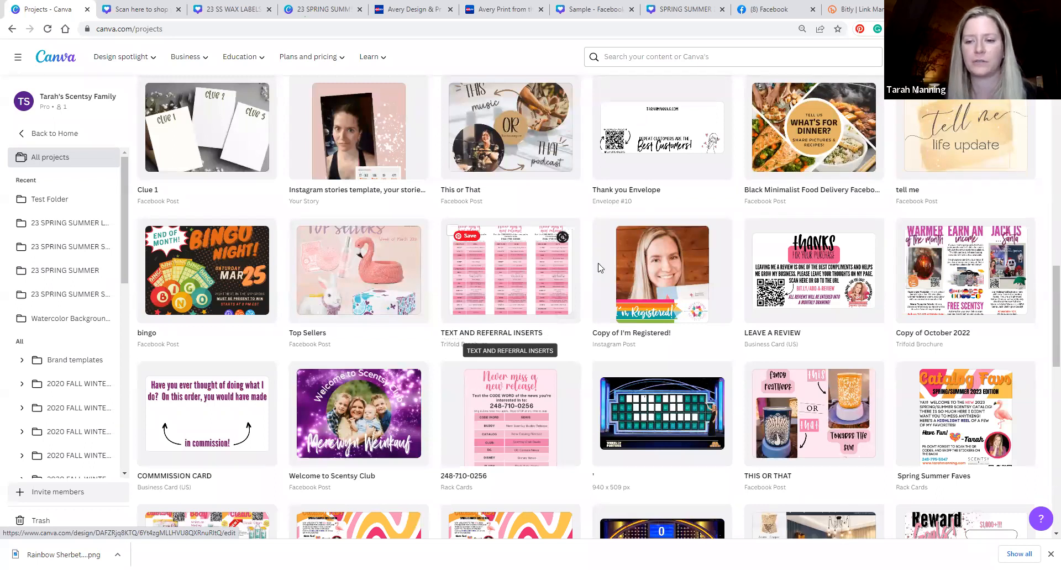
{"action": "scroll", "coordinate": [469, 150], "scroll_direction": "down", "scroll_amount": 7}
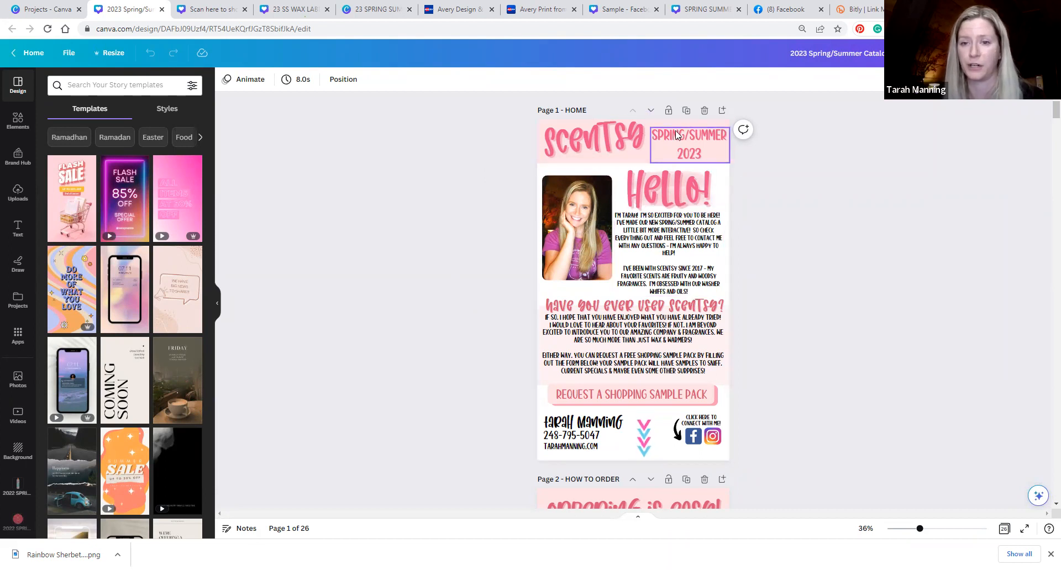
Step: Look over the catalog's Home, How to Order and What's Trending pages, including the list of category links
{"action": "scroll", "coordinate": [713, 222], "scroll_direction": "down", "scroll_amount": 4}
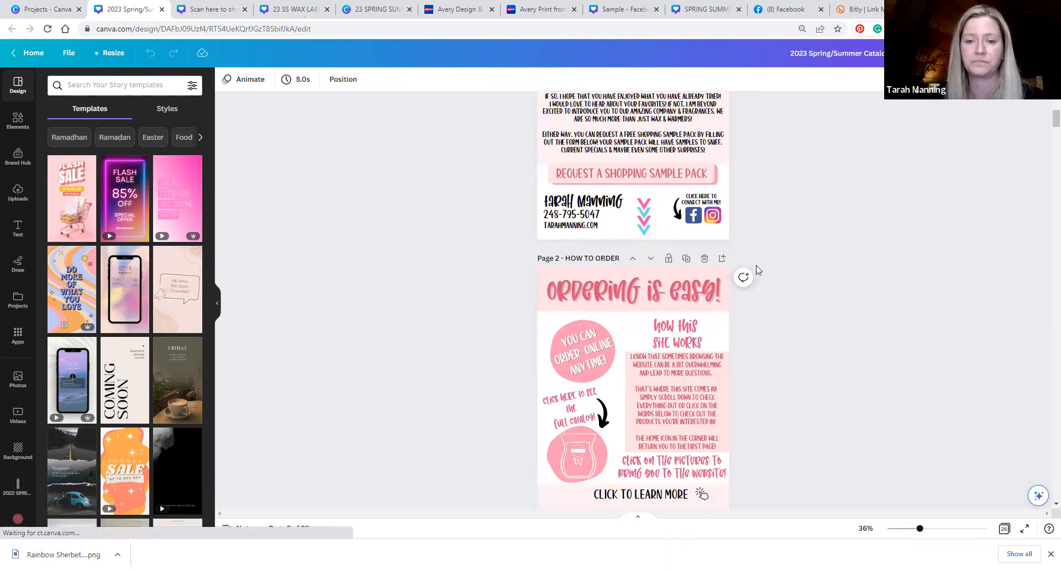
{"action": "scroll", "coordinate": [757, 270], "scroll_direction": "down", "scroll_amount": 7}
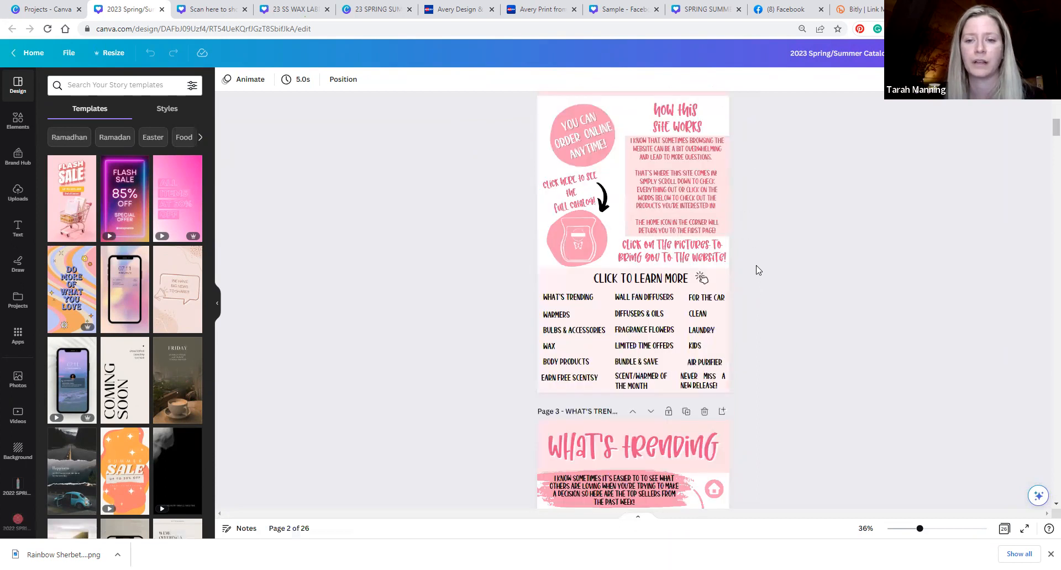
{"action": "scroll", "coordinate": [758, 269], "scroll_direction": "down", "scroll_amount": 1}
{"action": "scroll", "coordinate": [763, 292], "scroll_direction": "down", "scroll_amount": 2}
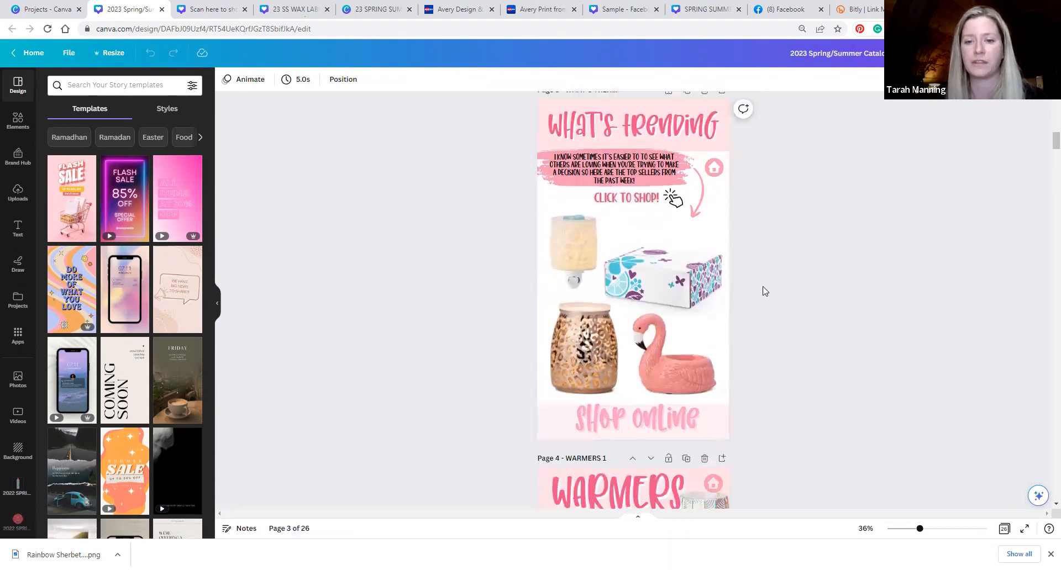
{"action": "scroll", "coordinate": [765, 291], "scroll_direction": "up", "scroll_amount": 5}
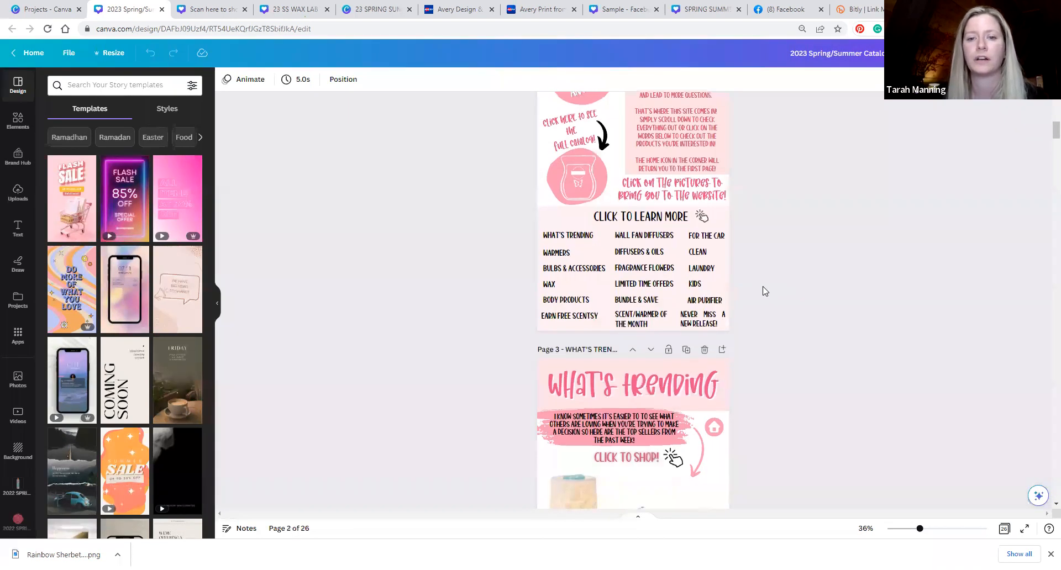
{"action": "scroll", "coordinate": [764, 291], "scroll_direction": "down", "scroll_amount": 3}
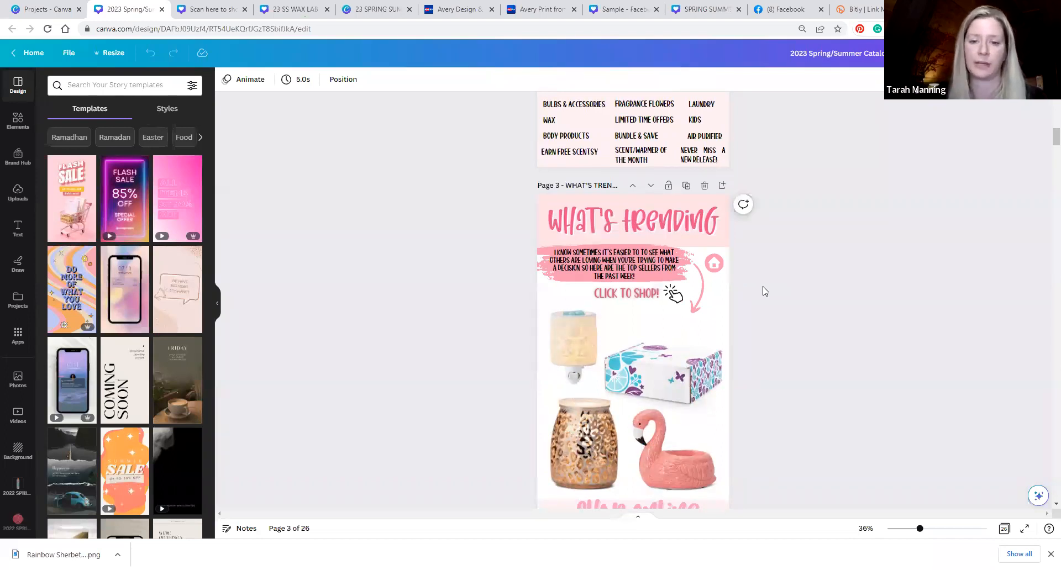
Step: Select the four product images on the What's Trending page one after another to check that their frames do not overlap
{"action": "scroll", "coordinate": [765, 291], "scroll_direction": "down", "scroll_amount": 3}
{"action": "left_click", "coordinate": [692, 205]}
{"action": "left_click", "coordinate": [680, 282]}
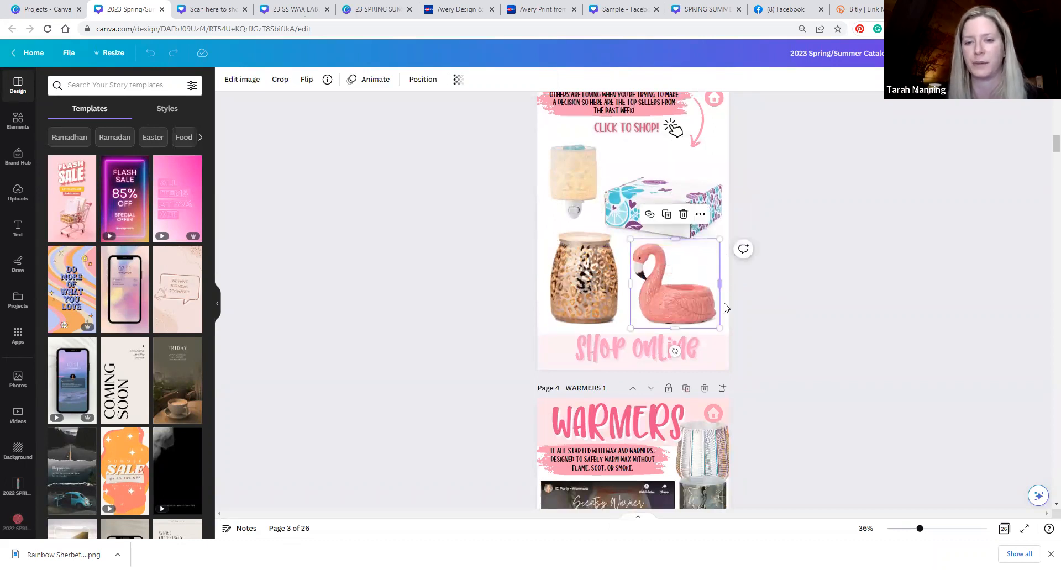
{"action": "left_click", "coordinate": [573, 289]}
{"action": "left_click", "coordinate": [573, 176]}
{"action": "left_click", "coordinate": [700, 202]}
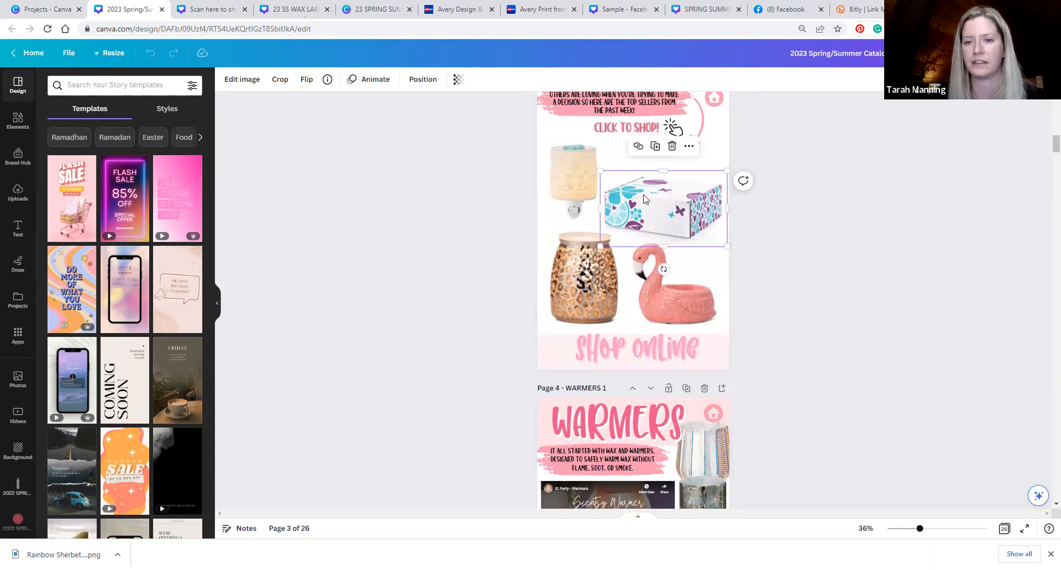
{"action": "left_click", "coordinate": [486, 251]}
{"action": "left_click", "coordinate": [589, 279]}
{"action": "left_click", "coordinate": [567, 179]}
{"action": "left_click", "coordinate": [663, 206]}
{"action": "left_click", "coordinate": [672, 291]}
{"action": "left_click", "coordinate": [661, 208]}
{"action": "left_click", "coordinate": [574, 168]}
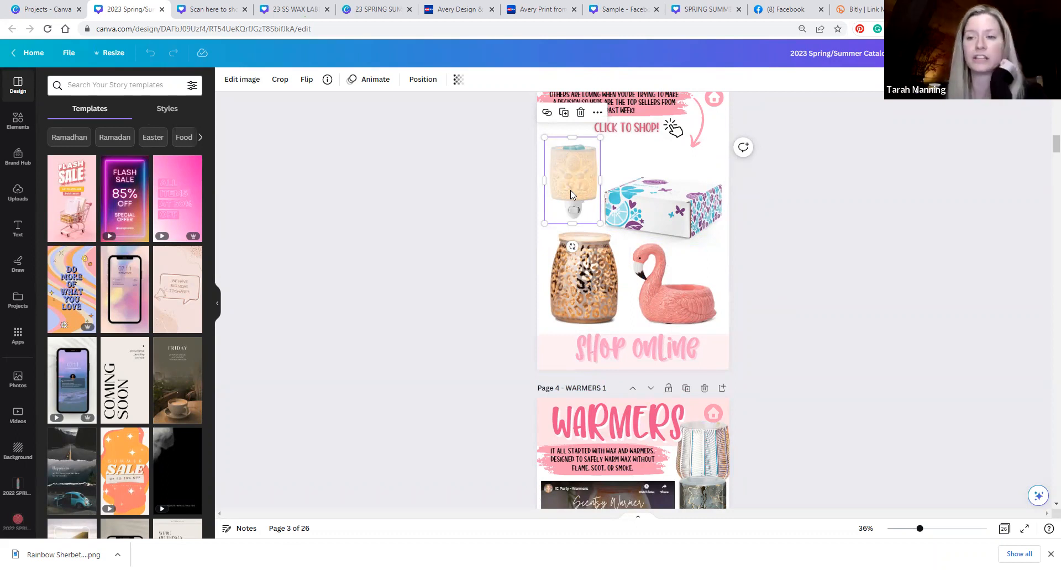
{"action": "left_click", "coordinate": [491, 222]}
Step: Look through the warmer, accessory and scent-of-the-month pages, and check the frame of the "Grab yours today!" text on page 8
{"action": "scroll", "coordinate": [491, 222], "scroll_direction": "down", "scroll_amount": 5}
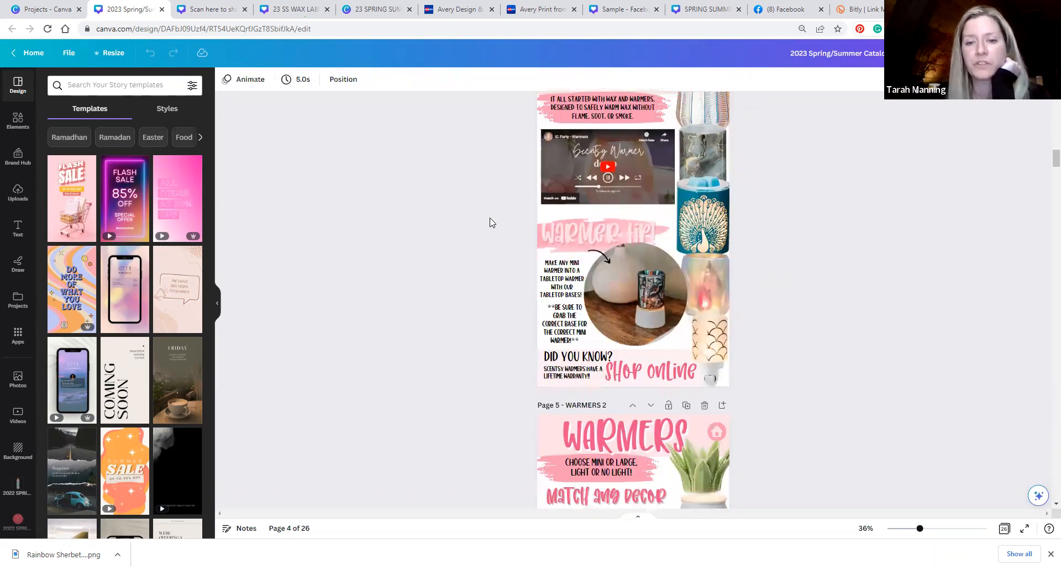
{"action": "scroll", "coordinate": [492, 223], "scroll_direction": "down", "scroll_amount": 1}
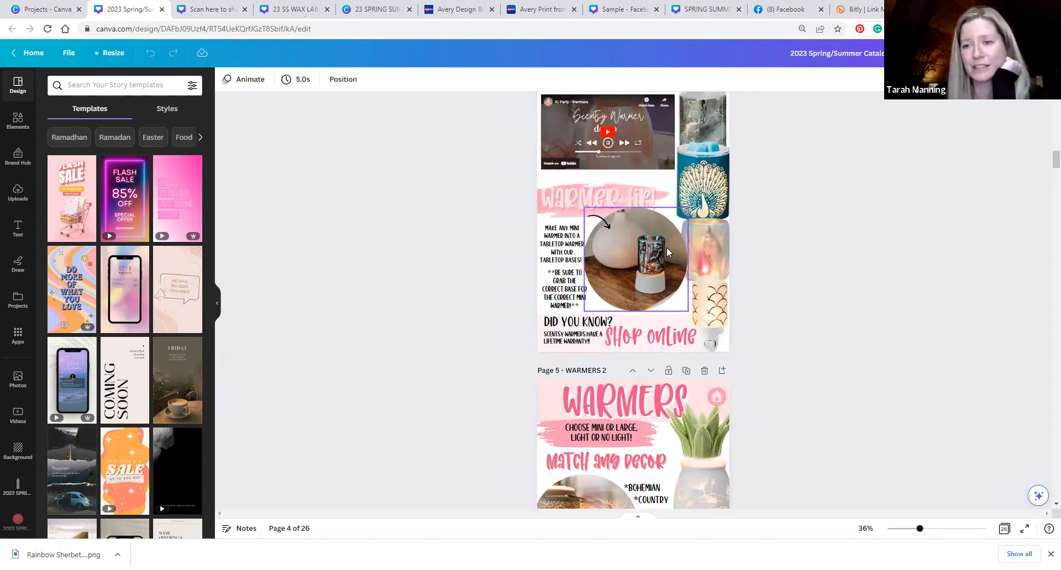
{"action": "scroll", "coordinate": [666, 253], "scroll_direction": "down", "scroll_amount": 7}
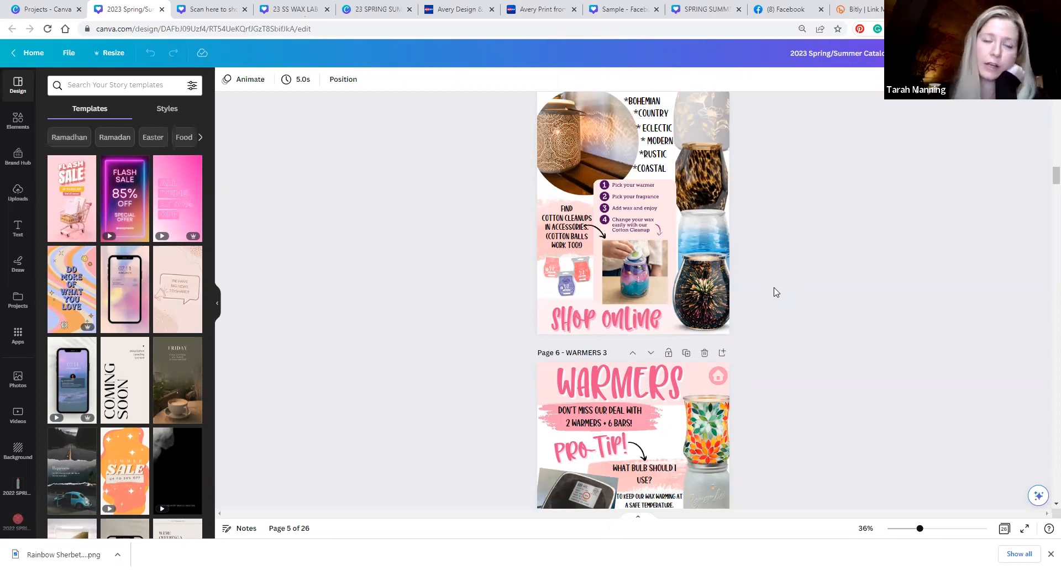
{"action": "scroll", "coordinate": [776, 292], "scroll_direction": "down", "scroll_amount": 5}
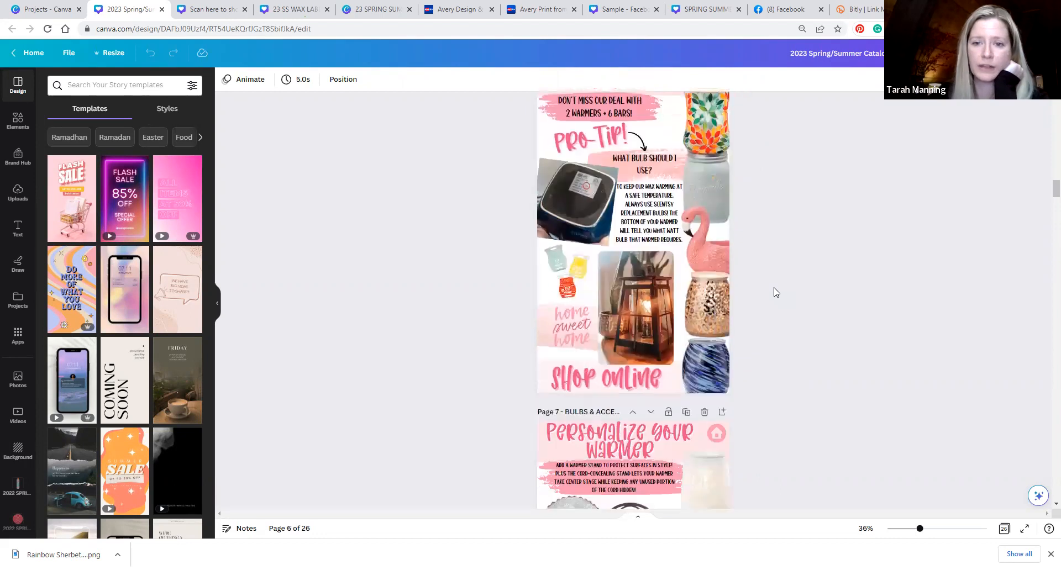
{"action": "scroll", "coordinate": [776, 292], "scroll_direction": "down", "scroll_amount": 1}
{"action": "scroll", "coordinate": [636, 245], "scroll_direction": "down", "scroll_amount": 2}
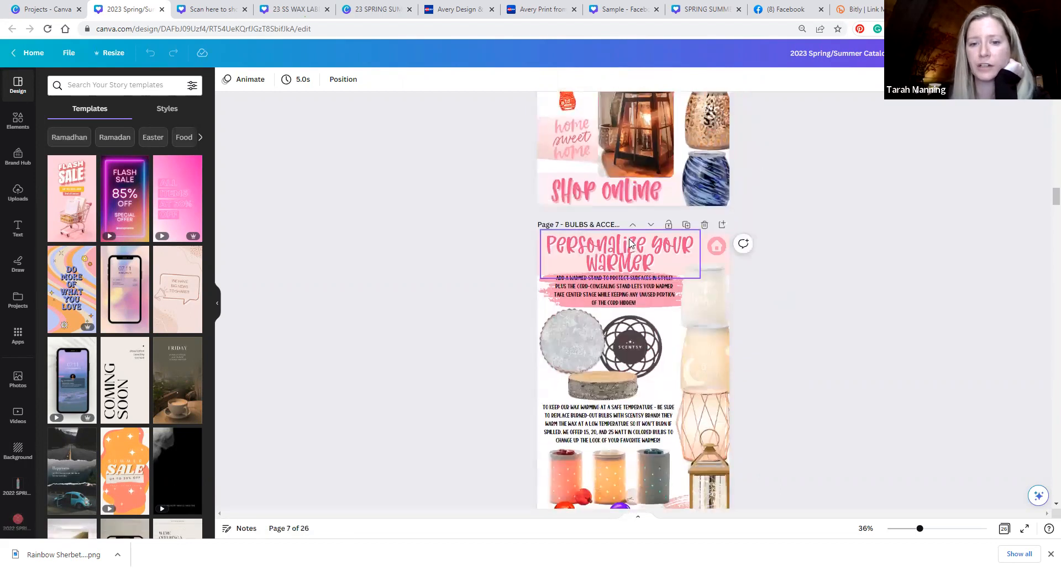
{"action": "scroll", "coordinate": [629, 239], "scroll_direction": "down", "scroll_amount": 3}
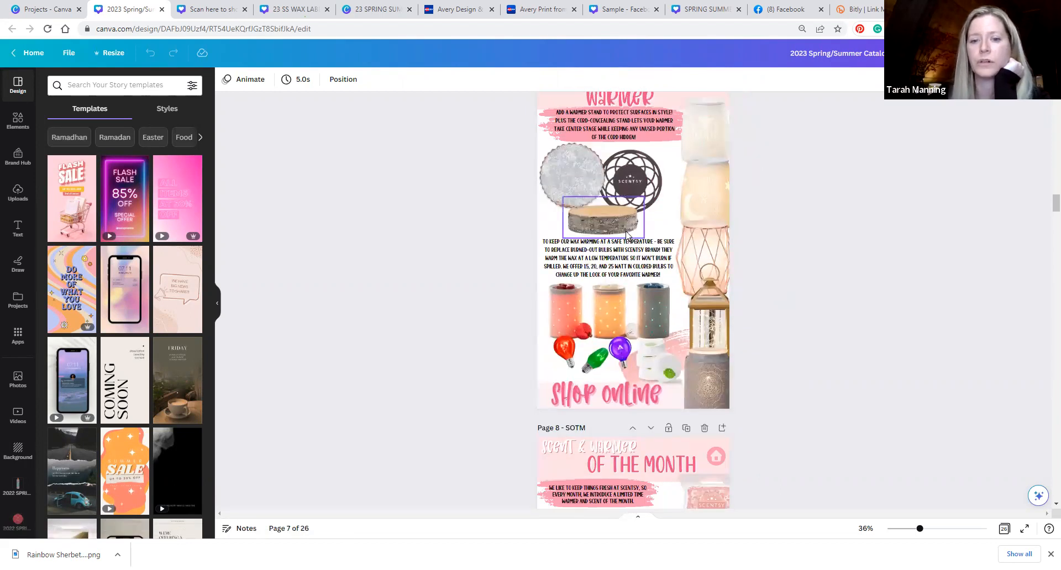
{"action": "scroll", "coordinate": [626, 320], "scroll_direction": "down", "scroll_amount": 6}
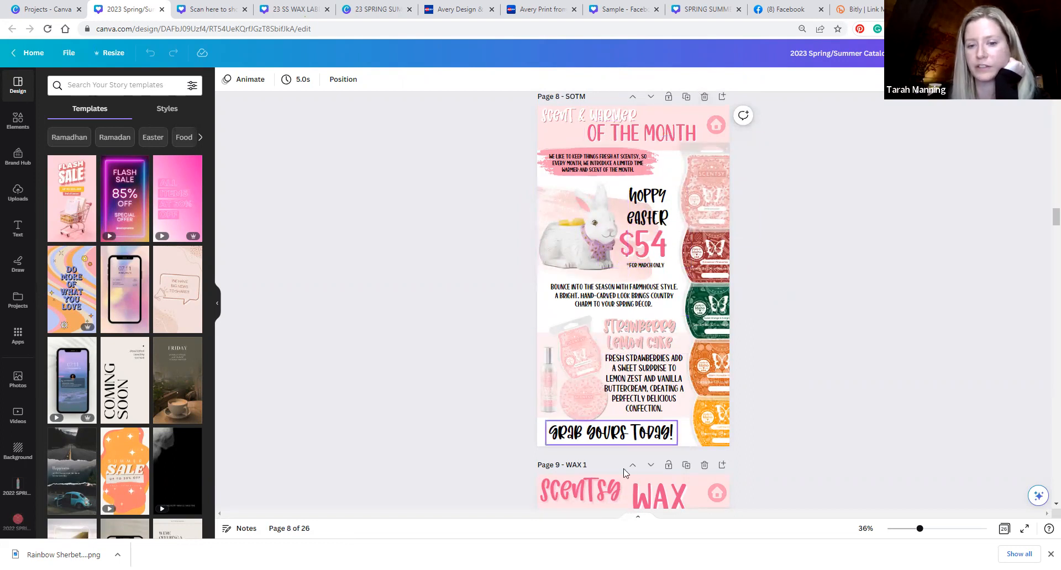
{"action": "left_click", "coordinate": [628, 446]}
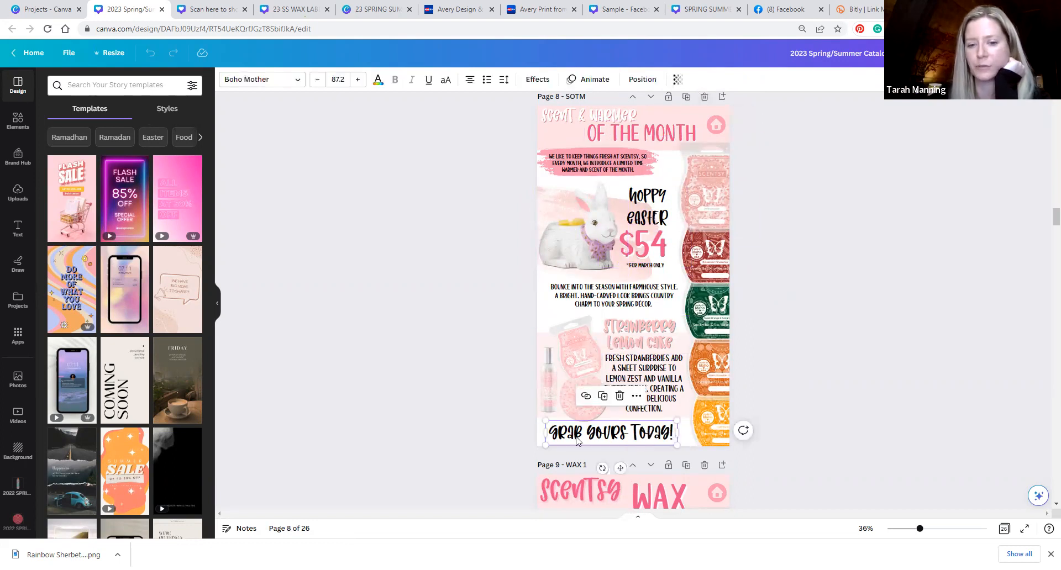
{"action": "left_click", "coordinate": [773, 276]}
Step: Go to the Diffusers page and check the frames of the round deluxe diffuser photo and the embedded video
{"action": "scroll", "coordinate": [774, 277], "scroll_direction": "down", "scroll_amount": 20}
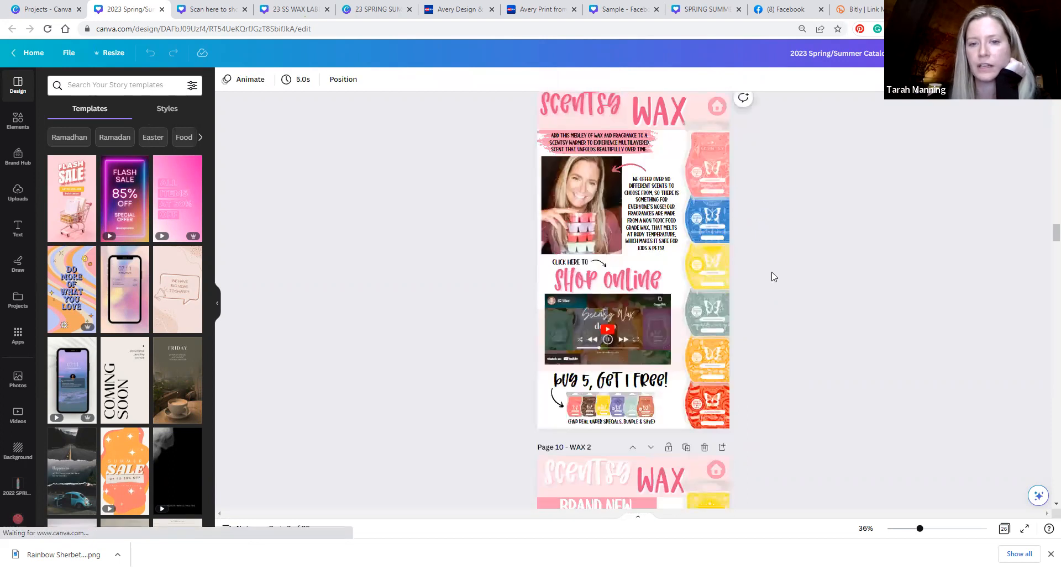
{"action": "scroll", "coordinate": [774, 276], "scroll_direction": "down", "scroll_amount": 15}
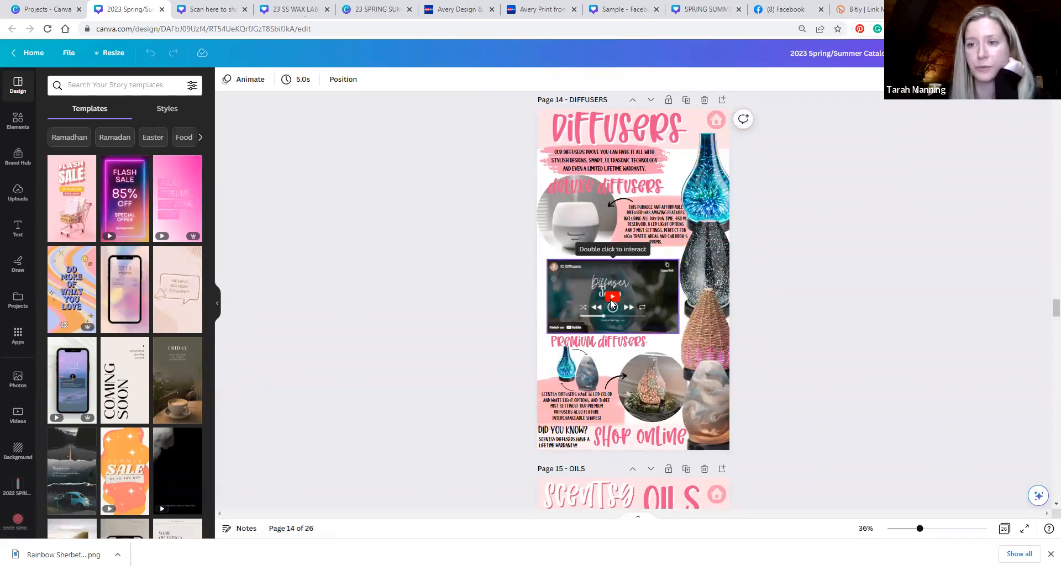
{"action": "left_click", "coordinate": [573, 209]}
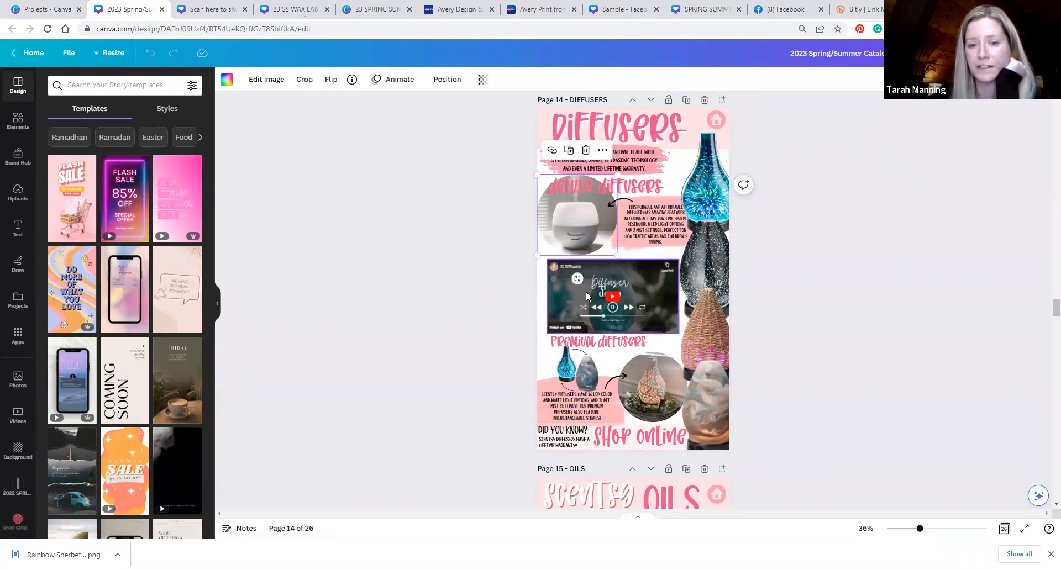
{"action": "left_click", "coordinate": [586, 293]}
{"action": "left_click", "coordinate": [490, 287]}
{"action": "scroll", "coordinate": [495, 296], "scroll_direction": "down", "scroll_amount": 3}
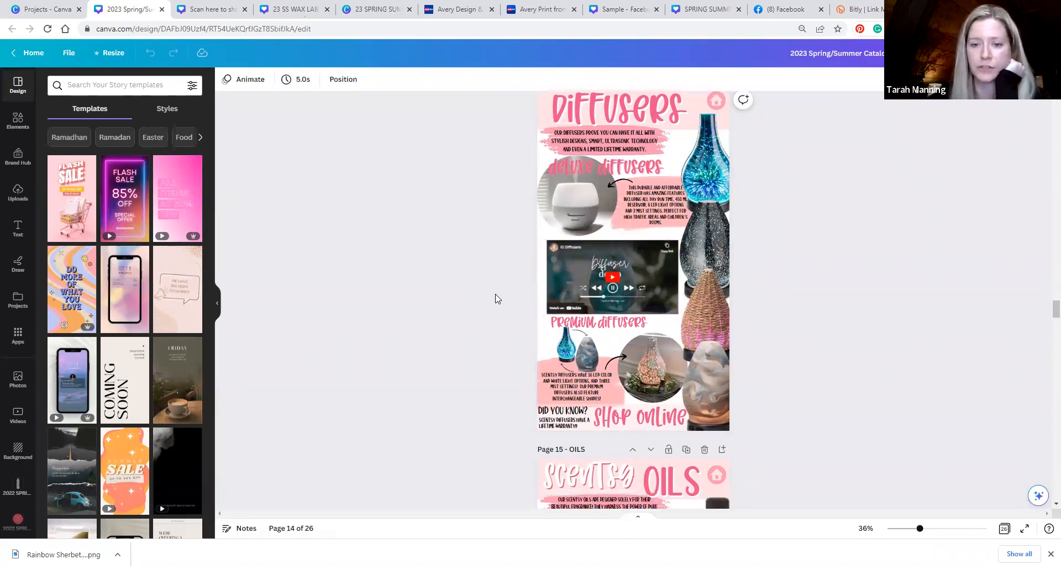
Step: Look over the Oils page and check the frame of the round mini fan diffuser photo on the For the Car page
{"action": "scroll", "coordinate": [496, 299], "scroll_direction": "down", "scroll_amount": 5}
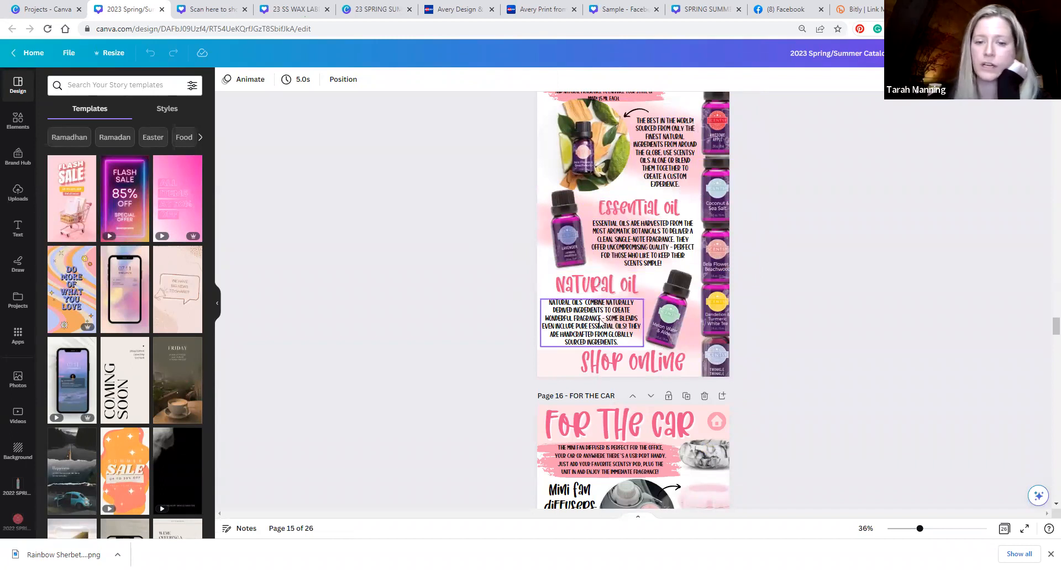
{"action": "scroll", "coordinate": [601, 324], "scroll_direction": "down", "scroll_amount": 6}
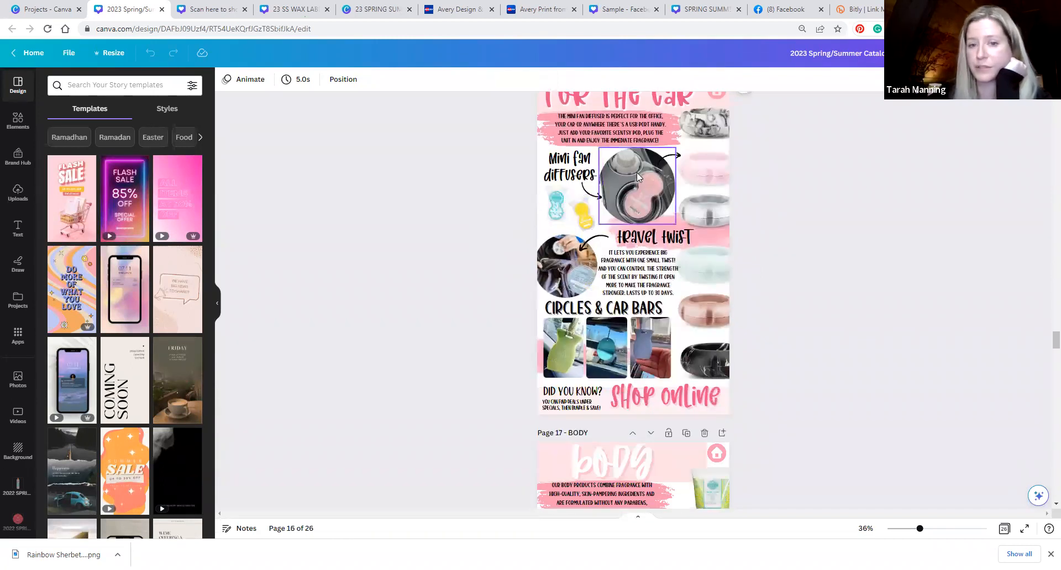
{"action": "left_click", "coordinate": [635, 175]}
{"action": "scroll", "coordinate": [635, 175], "scroll_direction": "up", "scroll_amount": 1}
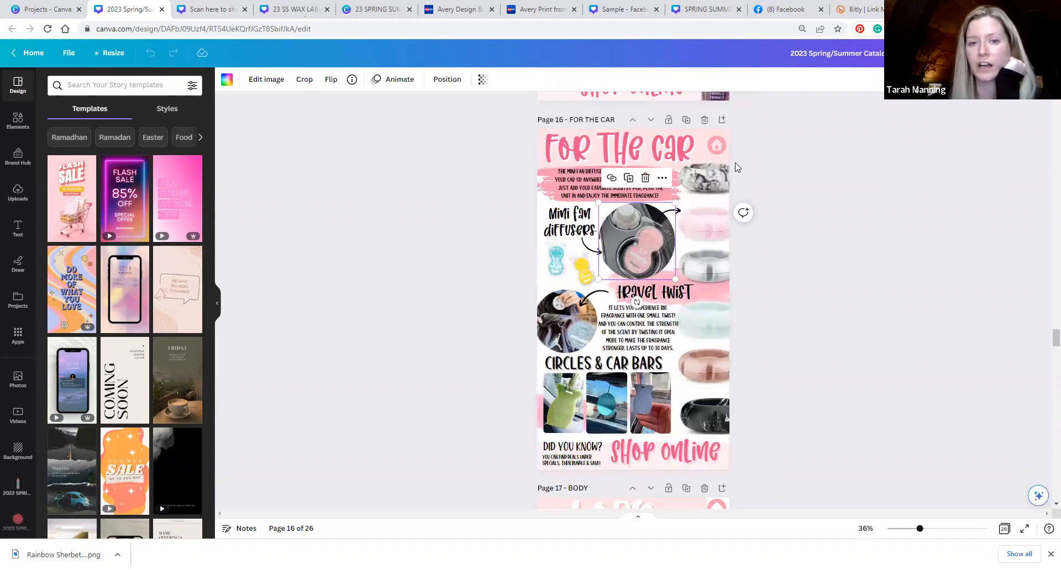
{"action": "left_click", "coordinate": [763, 158]}
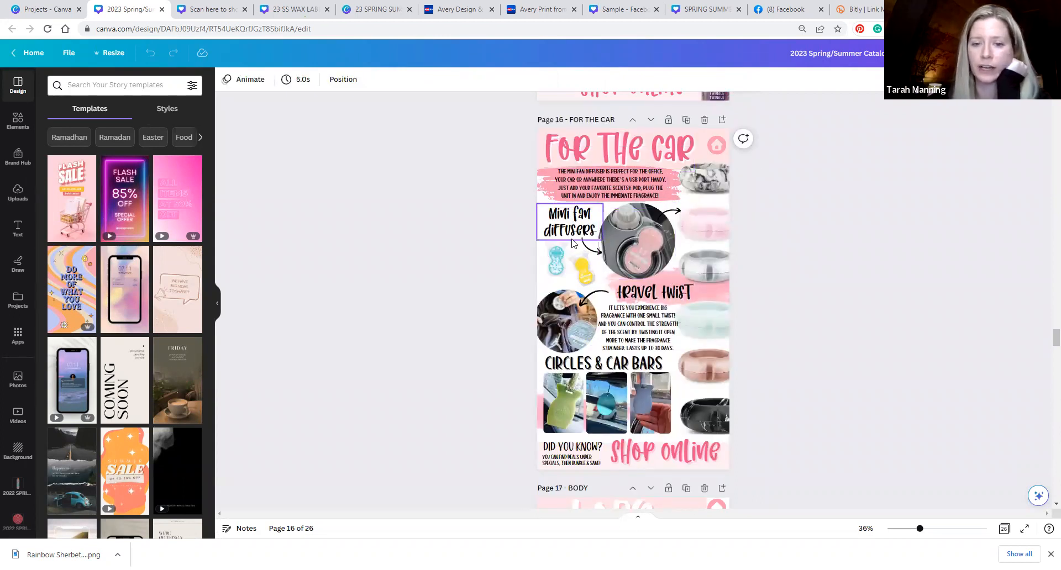
Step: Look through the catalog from the Body page to the Kids and Limited Edition Collections pages
{"action": "scroll", "coordinate": [573, 244], "scroll_direction": "down", "scroll_amount": 3}
{"action": "scroll", "coordinate": [626, 283], "scroll_direction": "down", "scroll_amount": 3}
{"action": "scroll", "coordinate": [626, 283], "scroll_direction": "down", "scroll_amount": 12}
{"action": "scroll", "coordinate": [631, 280], "scroll_direction": "down", "scroll_amount": 9}
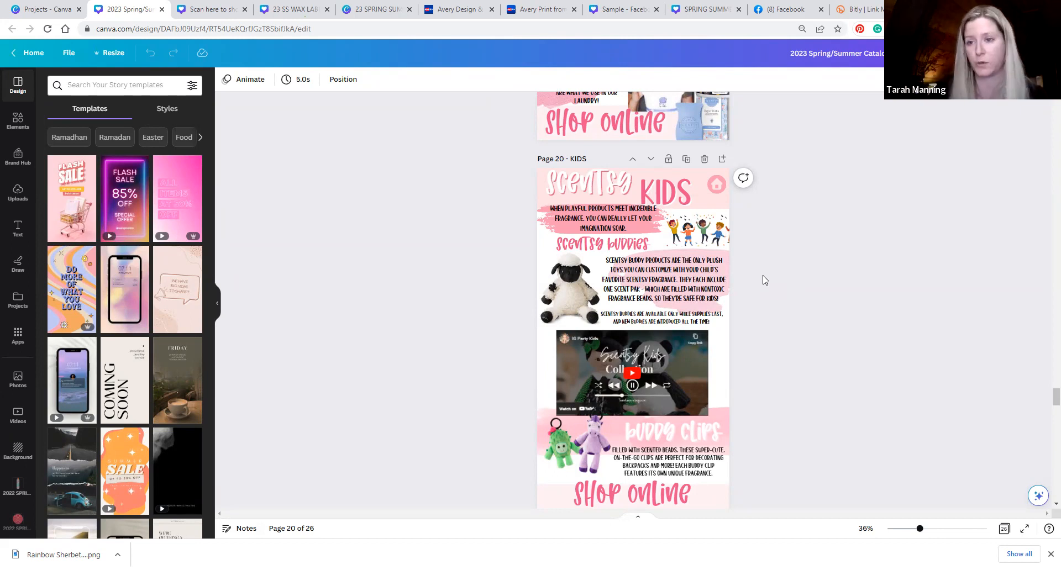
{"action": "scroll", "coordinate": [761, 283], "scroll_direction": "down", "scroll_amount": 5}
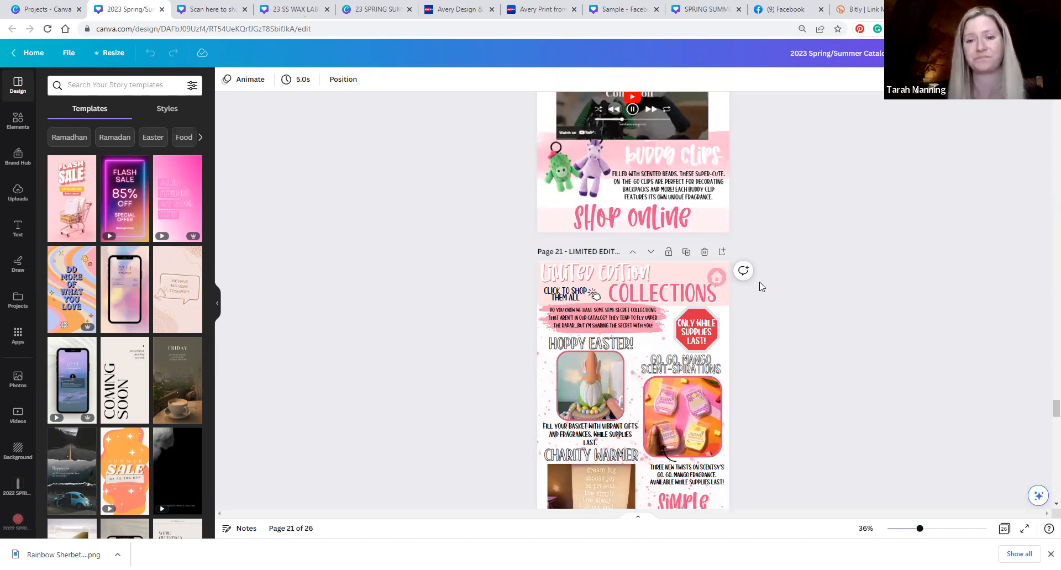
{"action": "scroll", "coordinate": [757, 290], "scroll_direction": "down", "scroll_amount": 3}
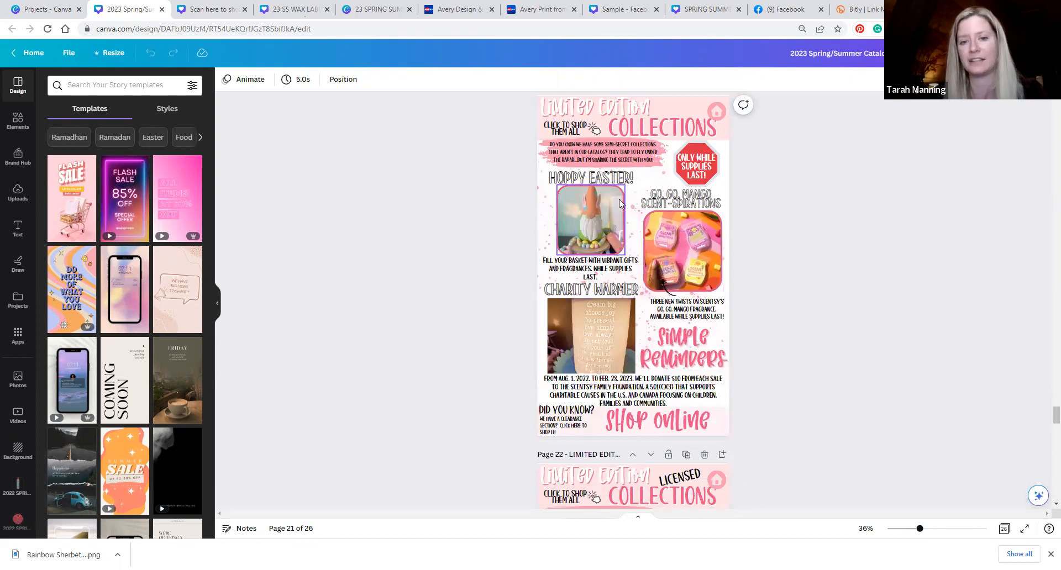
{"action": "scroll", "coordinate": [695, 240], "scroll_direction": "down", "scroll_amount": 3}
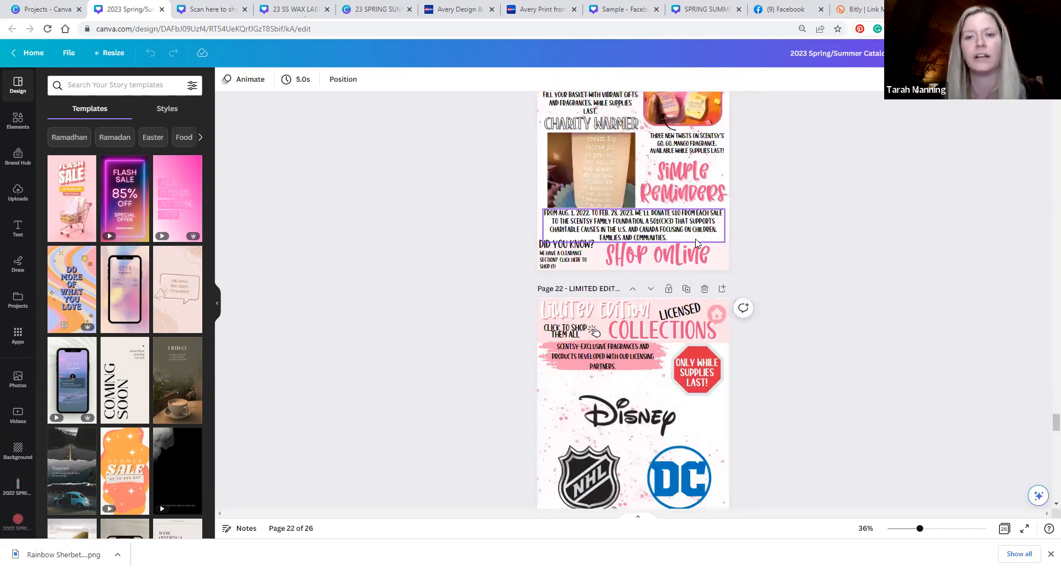
{"action": "scroll", "coordinate": [719, 204], "scroll_direction": "up", "scroll_amount": 2}
Step: Check the frames of the Disney and DC logos on the licensed collections page
{"action": "scroll", "coordinate": [758, 267], "scroll_direction": "down", "scroll_amount": 4}
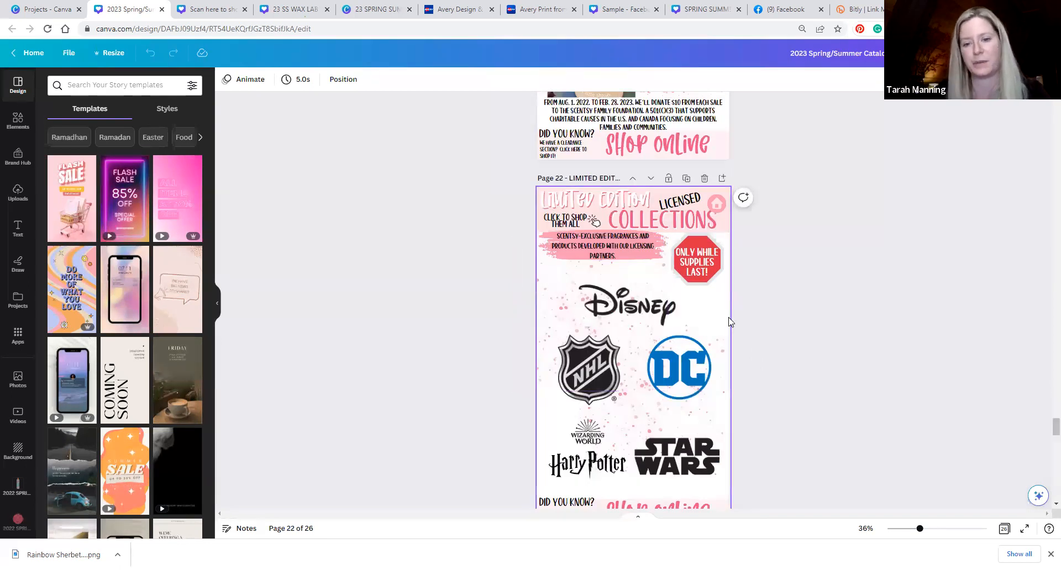
{"action": "scroll", "coordinate": [730, 322], "scroll_direction": "down", "scroll_amount": 2}
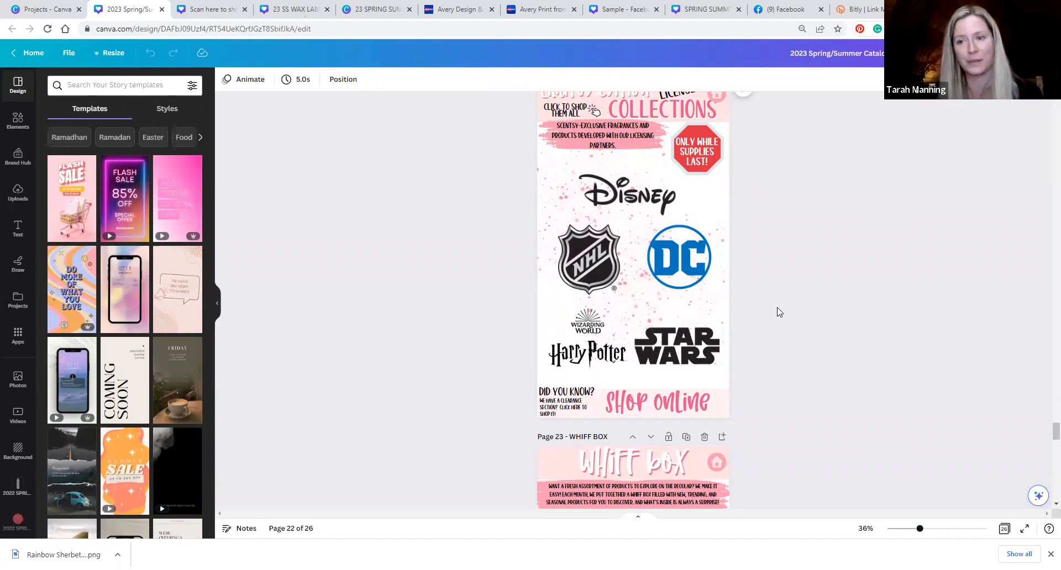
{"action": "left_click", "coordinate": [648, 202]}
{"action": "left_click", "coordinate": [666, 261]}
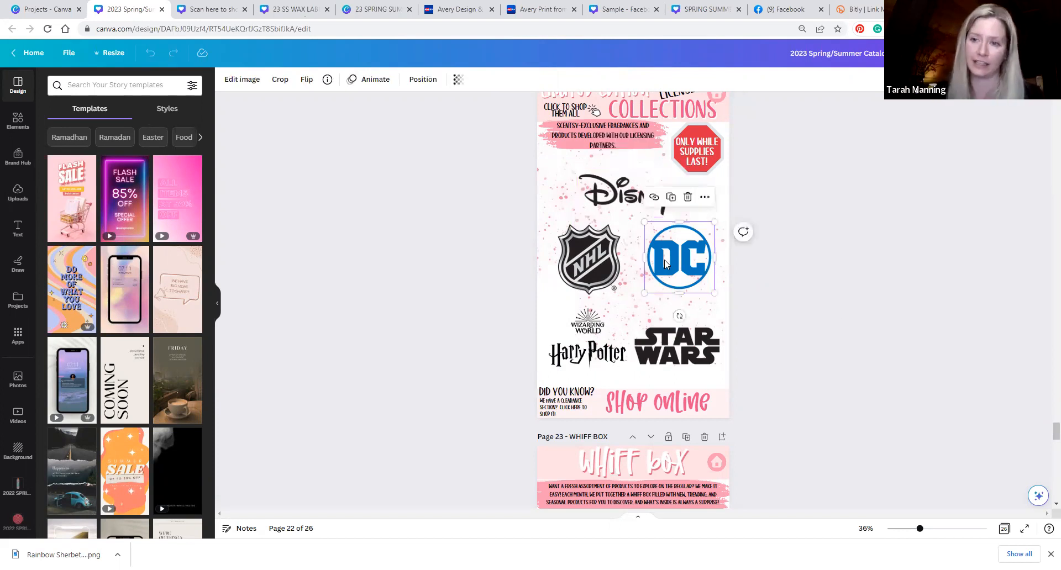
Step: Check the frames of the NHL, Harry Potter and Star Wars logos, and look through the remaining pages to the last one
{"action": "left_click", "coordinate": [597, 256]}
{"action": "left_click", "coordinate": [582, 329]}
{"action": "left_click", "coordinate": [669, 346]}
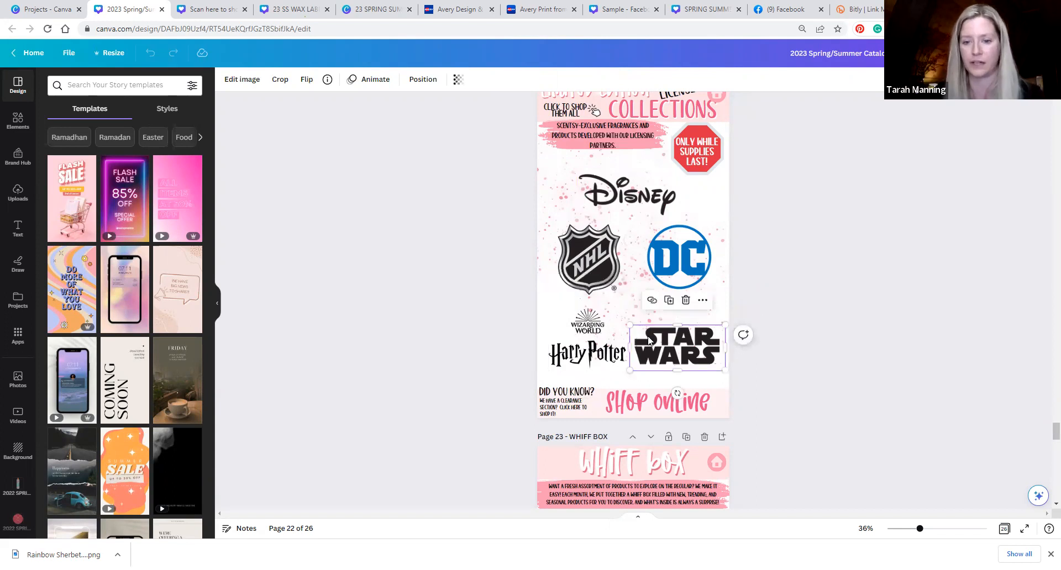
{"action": "left_click", "coordinate": [785, 300]}
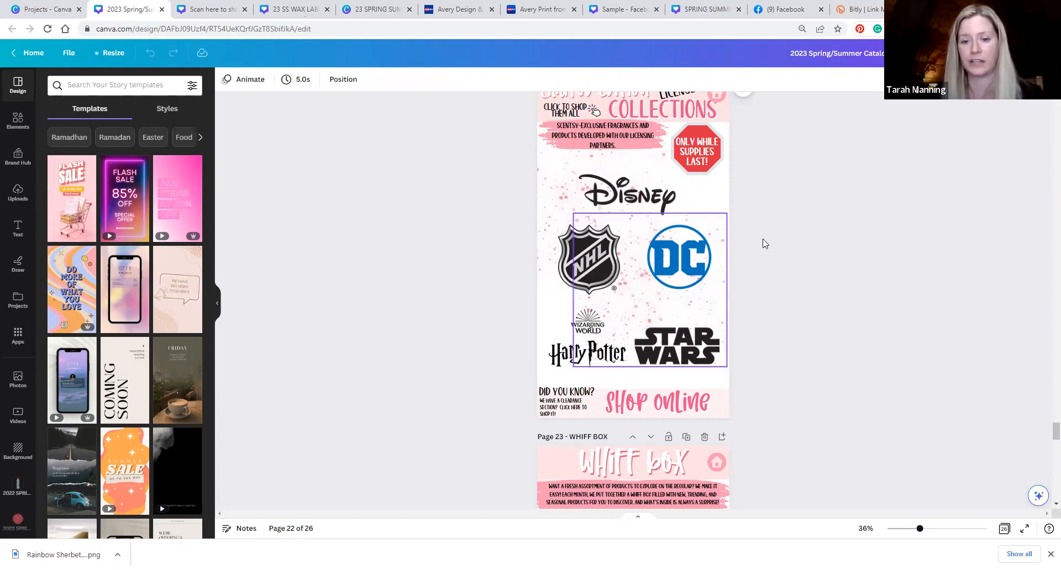
{"action": "scroll", "coordinate": [765, 244], "scroll_direction": "down", "scroll_amount": 10}
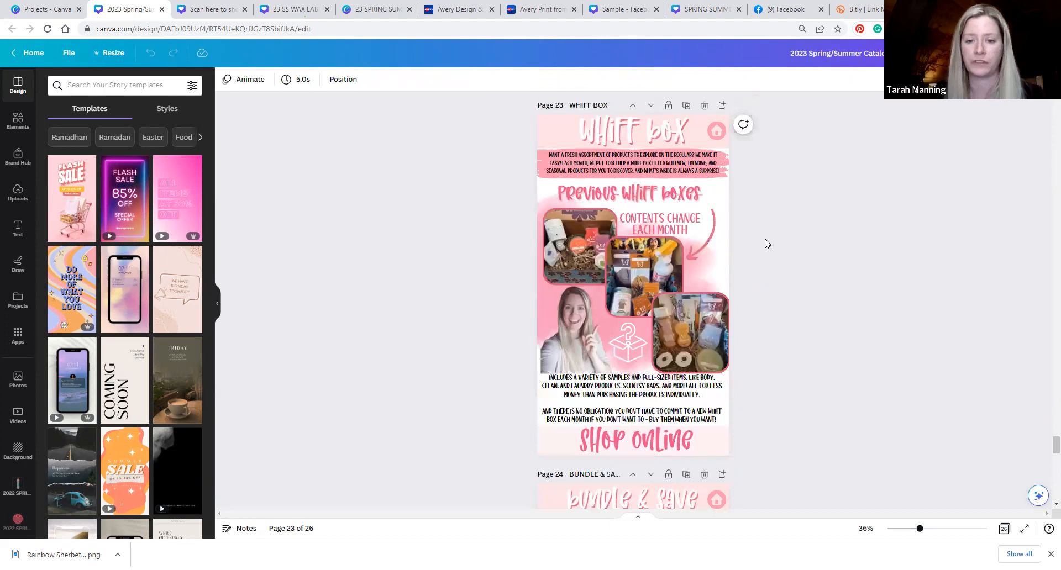
{"action": "scroll", "coordinate": [765, 244], "scroll_direction": "down", "scroll_amount": 10}
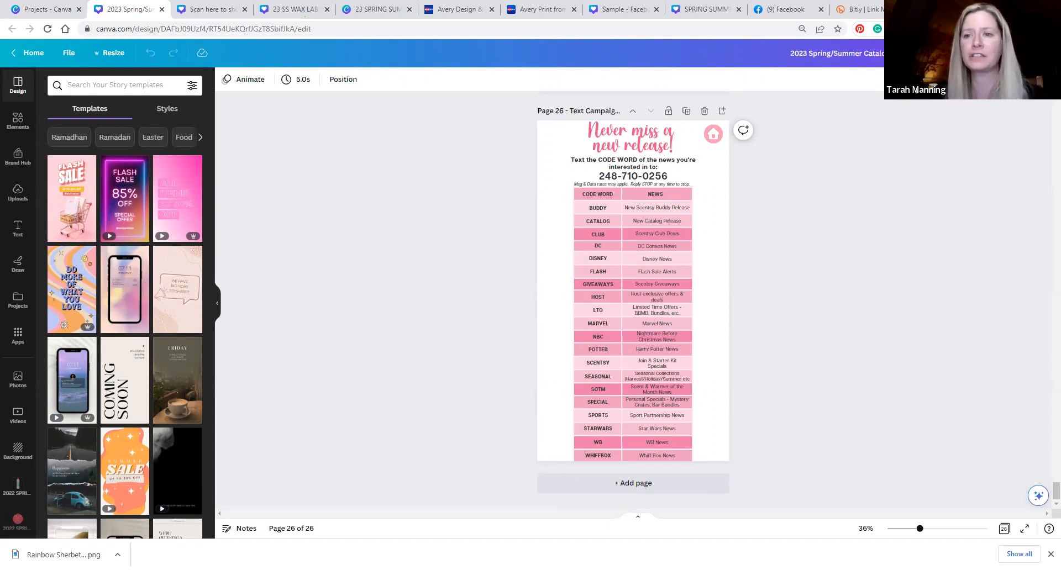
Step: Go to the Jotform form list in a new browser tab and view the Monthly Sample Request form
{"action": "key", "text": "ctrl+t"}
{"action": "type", "text": "jot"}
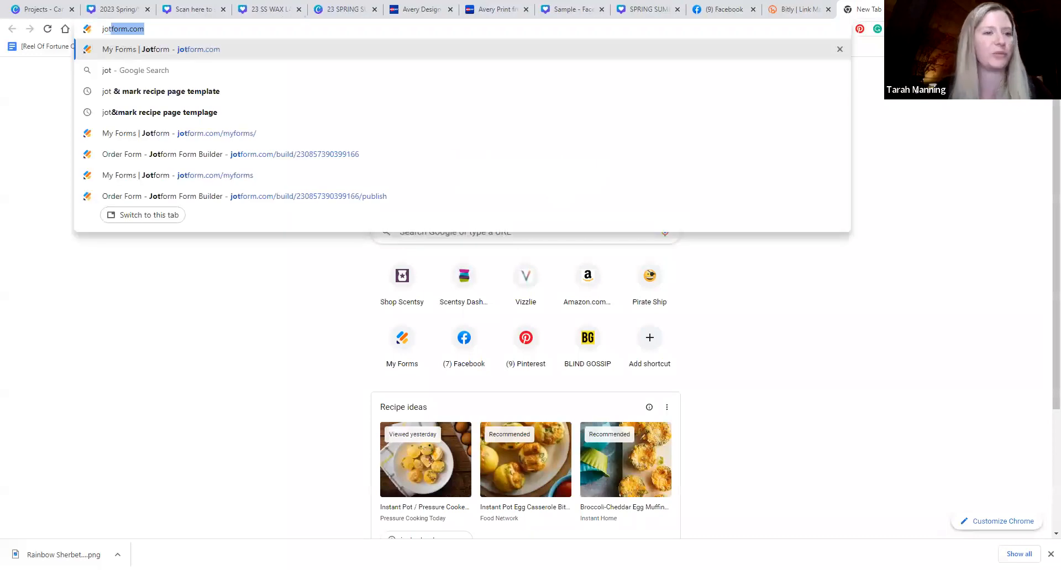
{"action": "key", "text": "Return"}
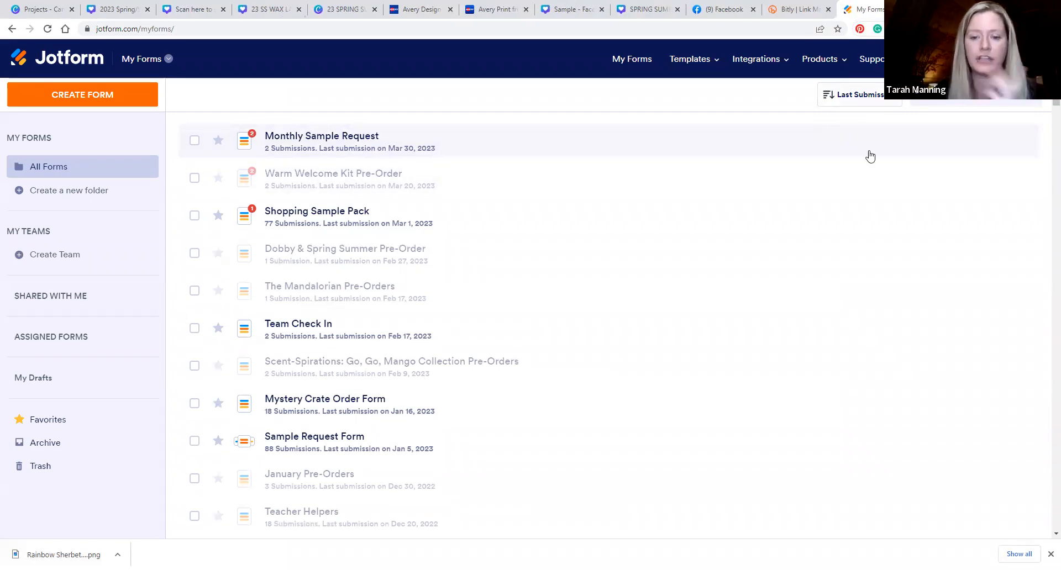
{"action": "mouse_move", "coordinate": [789, 149]}
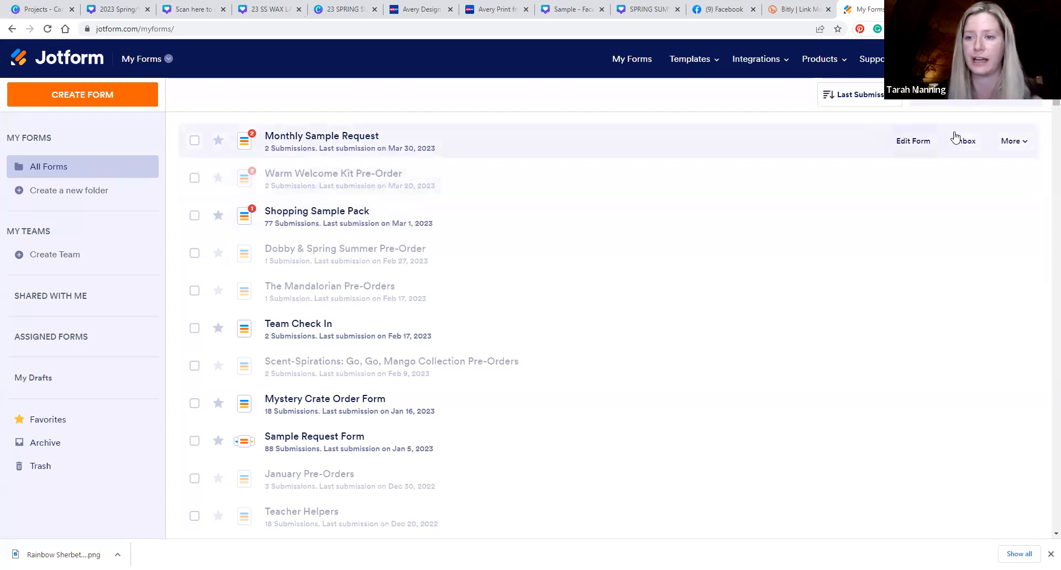
{"action": "left_click", "coordinate": [1003, 142]}
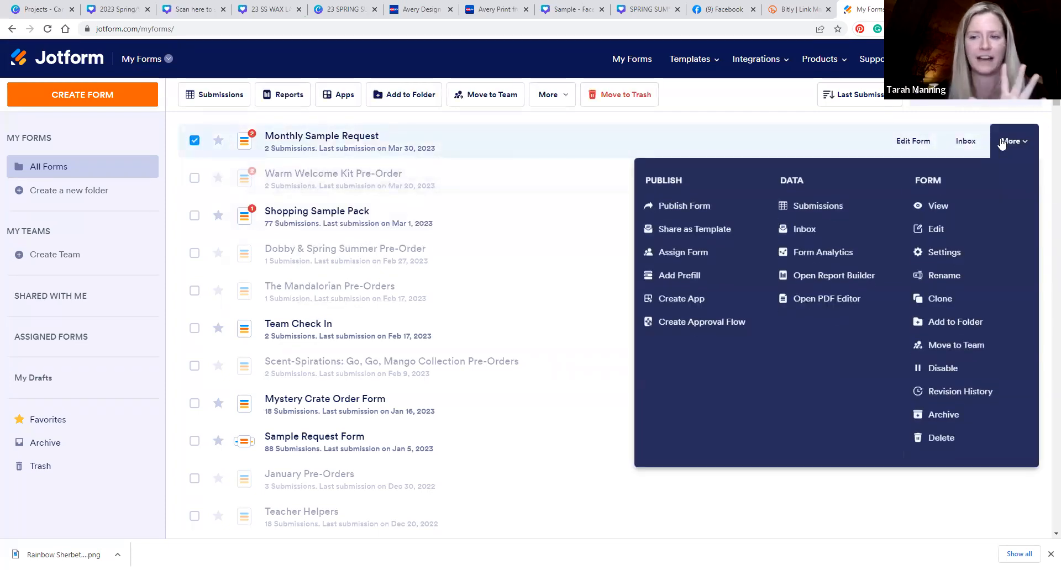
{"action": "left_click", "coordinate": [938, 207]}
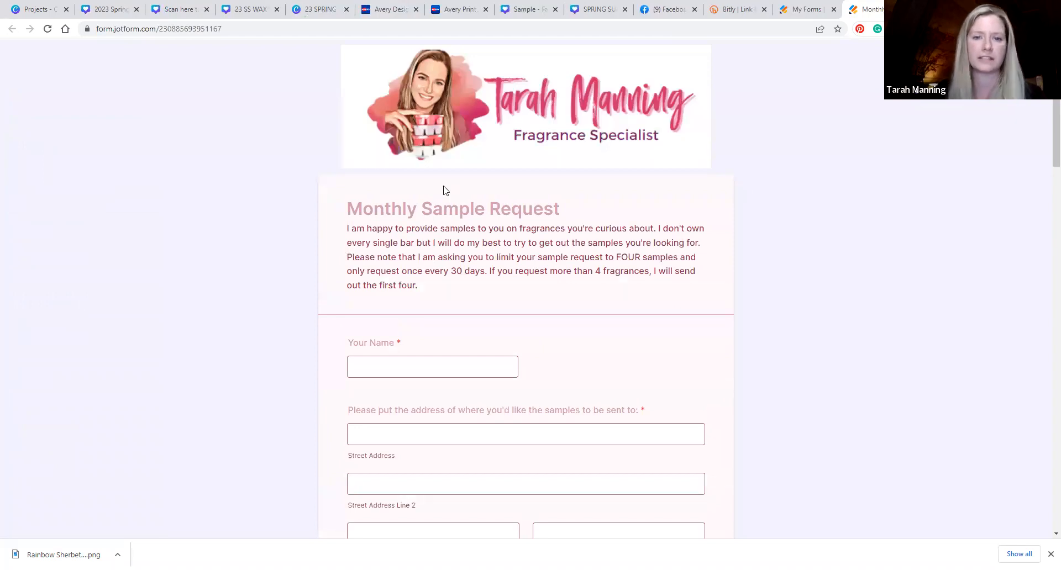
Step: Examine the contact fields and the "Type a question" field of the Monthly Sample Request form
{"action": "scroll", "coordinate": [460, 213], "scroll_direction": "down", "scroll_amount": 4}
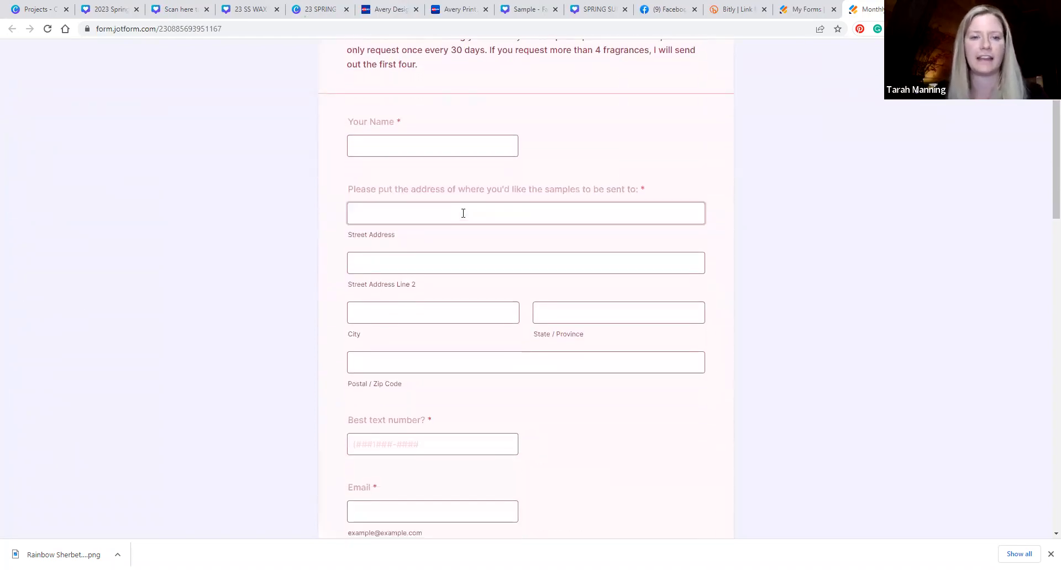
{"action": "scroll", "coordinate": [463, 213], "scroll_direction": "down", "scroll_amount": 2}
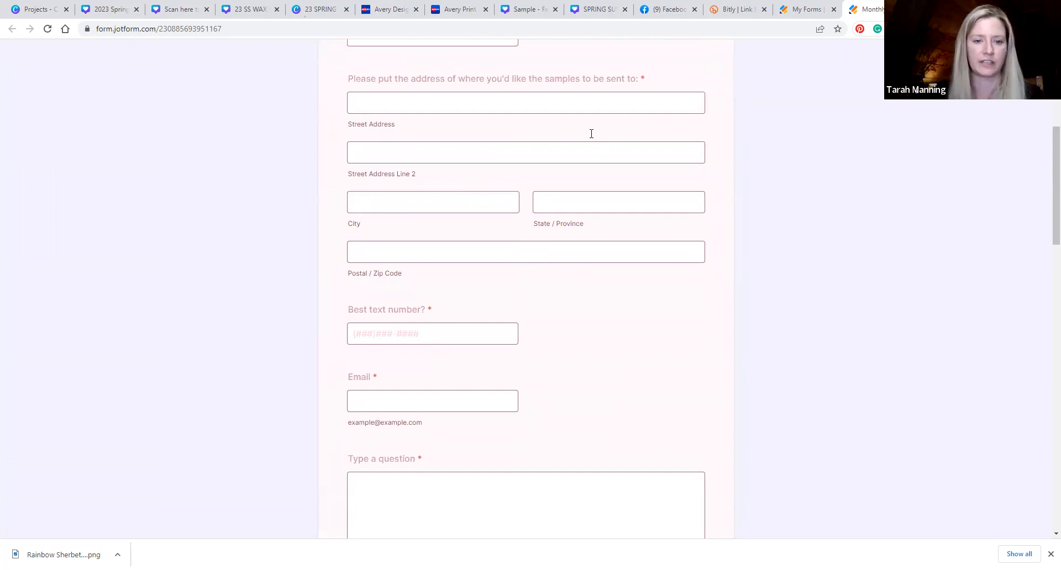
{"action": "scroll", "coordinate": [592, 133], "scroll_direction": "down", "scroll_amount": 4}
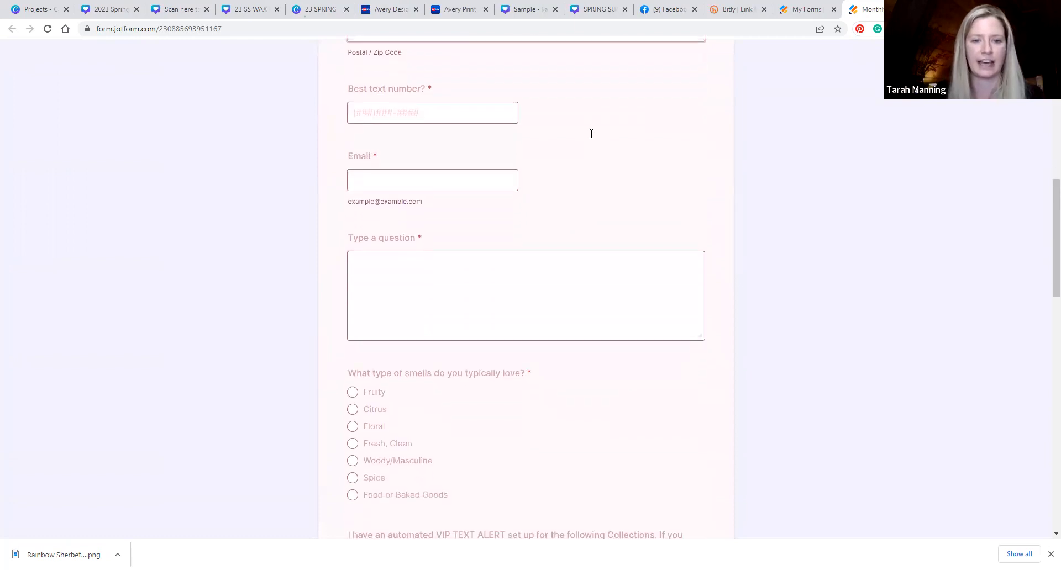
{"action": "left_click", "coordinate": [419, 239]}
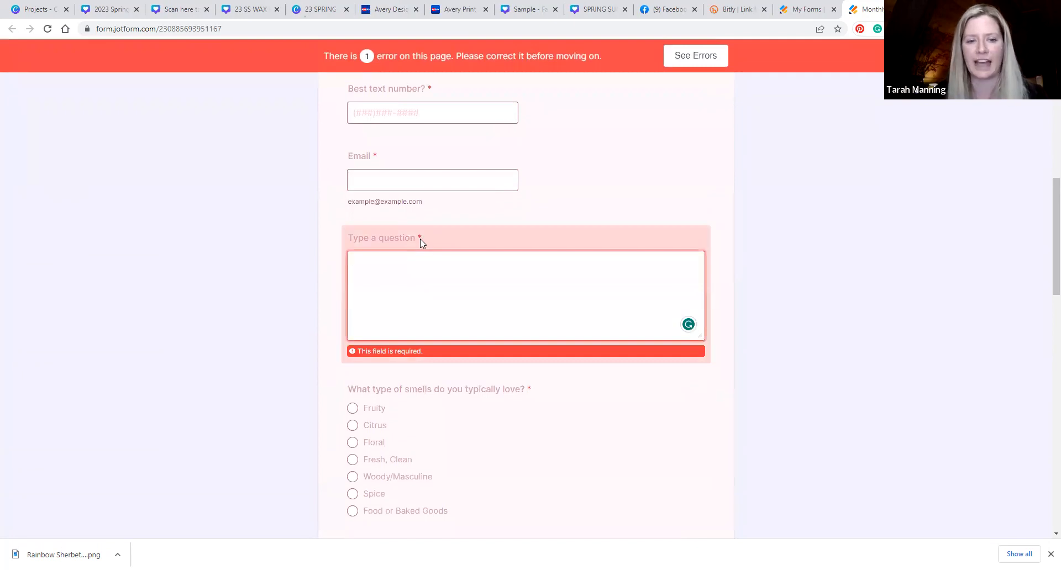
{"action": "scroll", "coordinate": [420, 238], "scroll_direction": "down", "scroll_amount": 4}
{"action": "scroll", "coordinate": [419, 237], "scroll_direction": "up", "scroll_amount": 3}
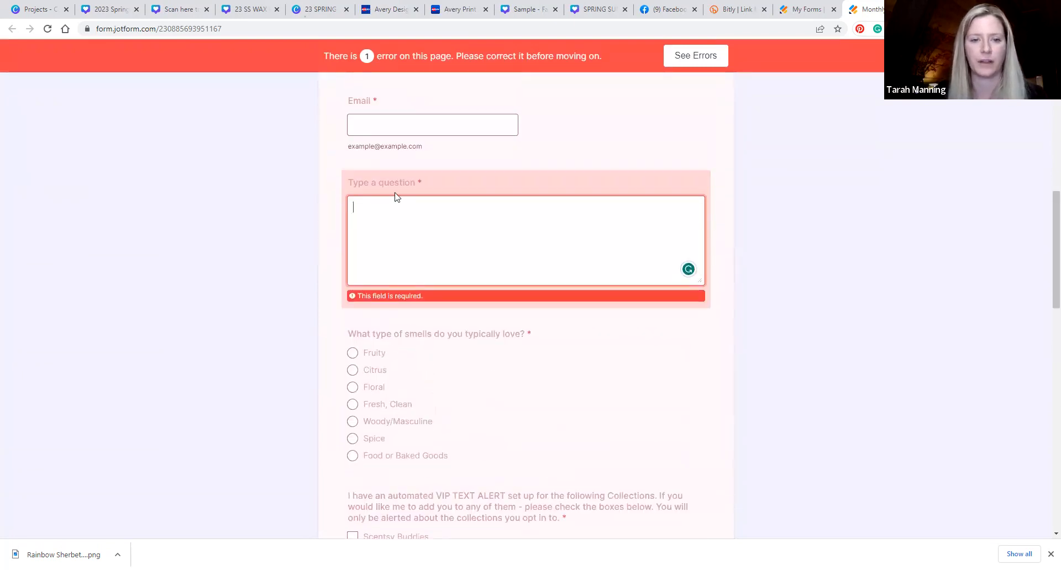
{"action": "scroll", "coordinate": [398, 198], "scroll_direction": "down", "scroll_amount": 3}
{"action": "scroll", "coordinate": [393, 166], "scroll_direction": "up", "scroll_amount": 3}
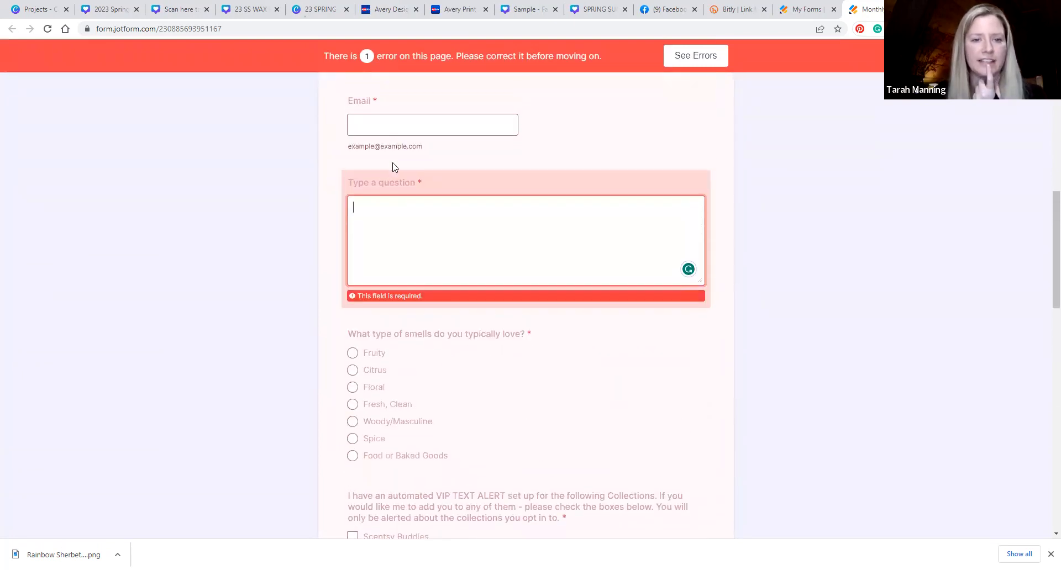
Step: Look over the smell preference question, the VIP text alert checkboxes and the follow-up questions of the sample request form
{"action": "scroll", "coordinate": [421, 214], "scroll_direction": "down", "scroll_amount": 3}
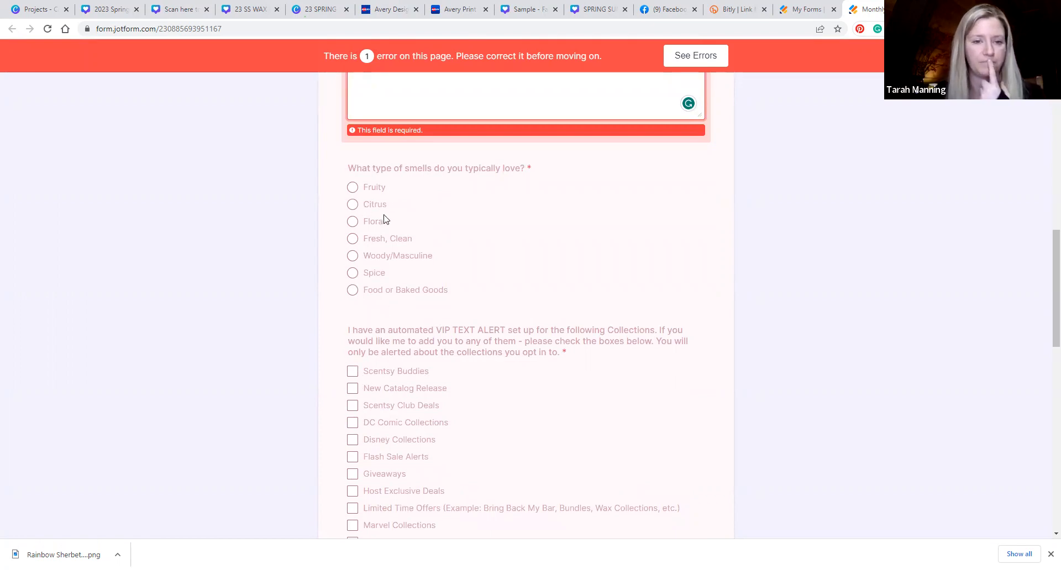
{"action": "scroll", "coordinate": [385, 219], "scroll_direction": "down", "scroll_amount": 4}
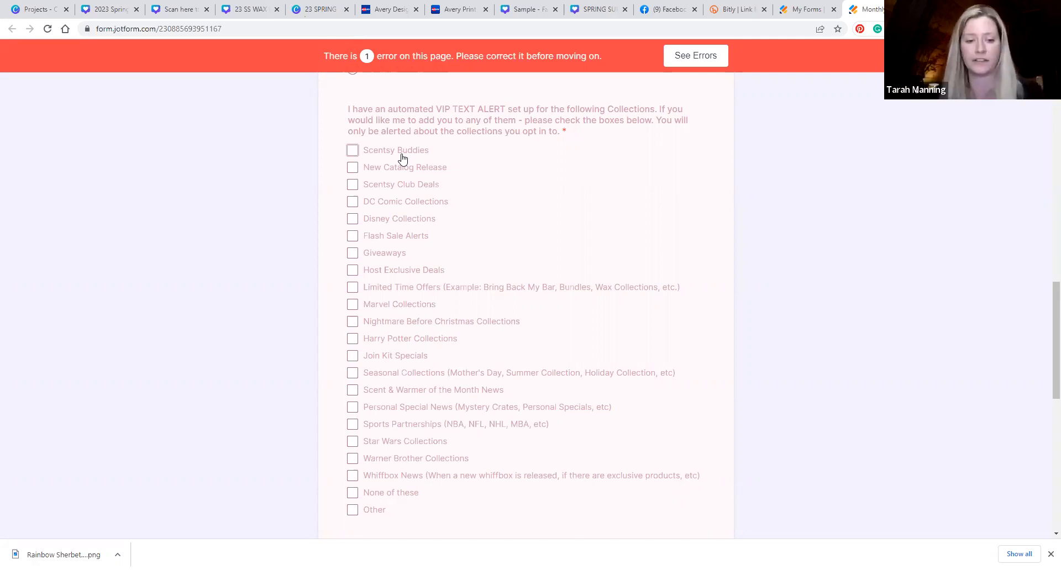
{"action": "scroll", "coordinate": [402, 159], "scroll_direction": "down", "scroll_amount": 6}
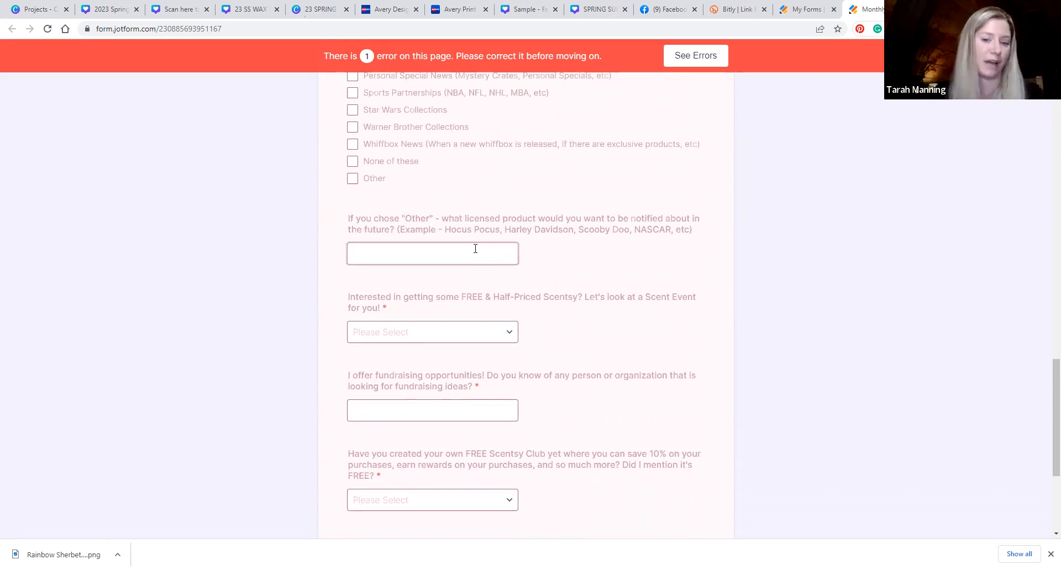
{"action": "scroll", "coordinate": [475, 249], "scroll_direction": "down", "scroll_amount": 1}
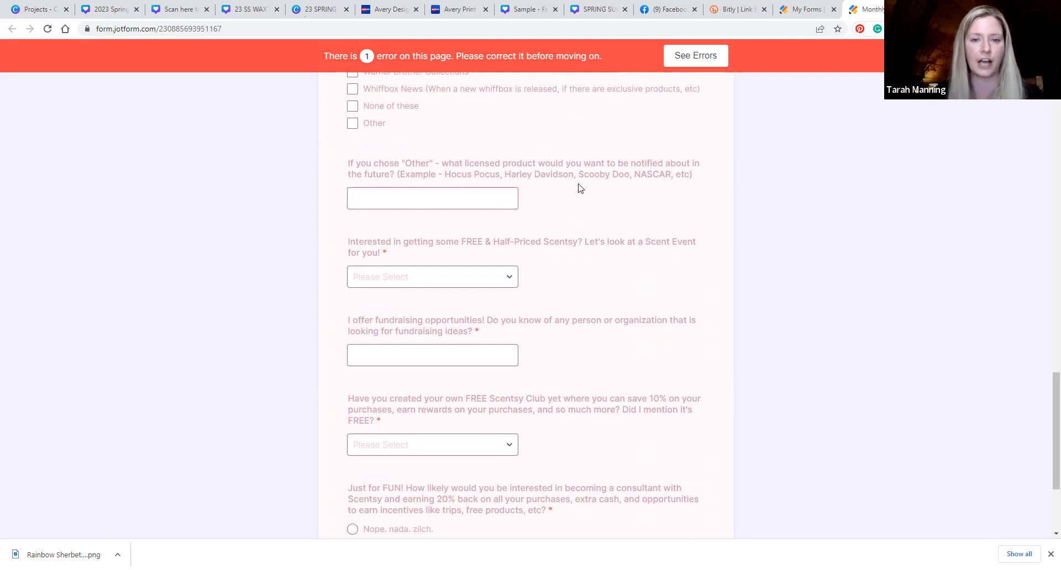
{"action": "scroll", "coordinate": [579, 192], "scroll_direction": "down", "scroll_amount": 2}
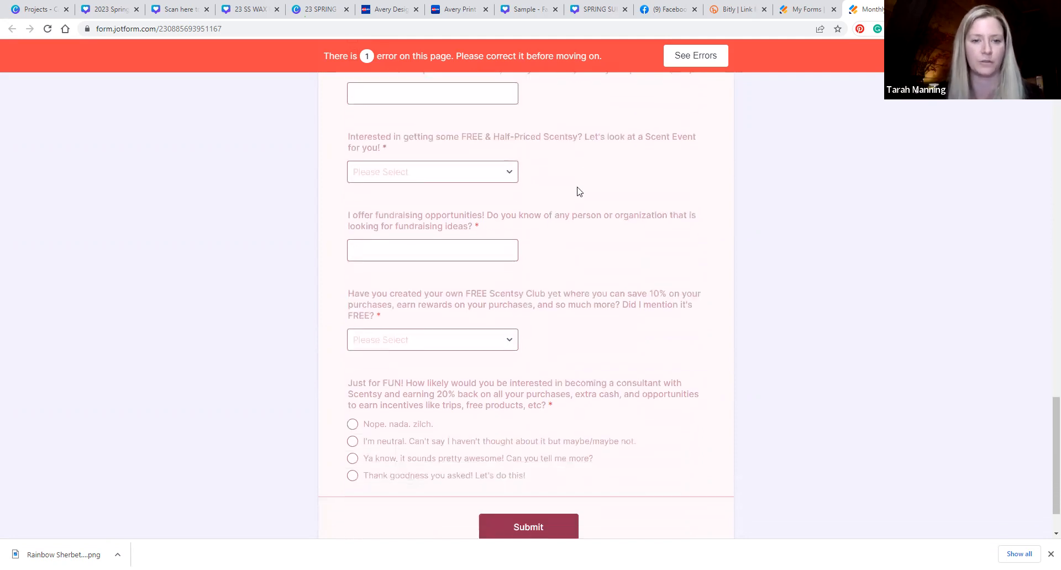
Step: Examine the Scent Event answer options and the fundraising, Scentsy Club and consultant questions near the form's end
{"action": "left_click", "coordinate": [478, 169]}
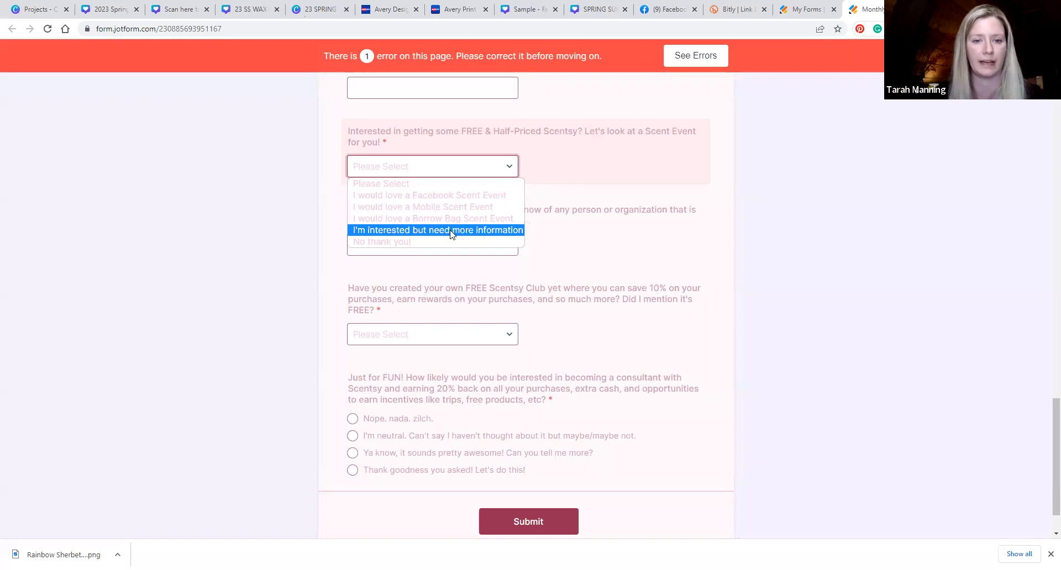
{"action": "left_click", "coordinate": [781, 230]}
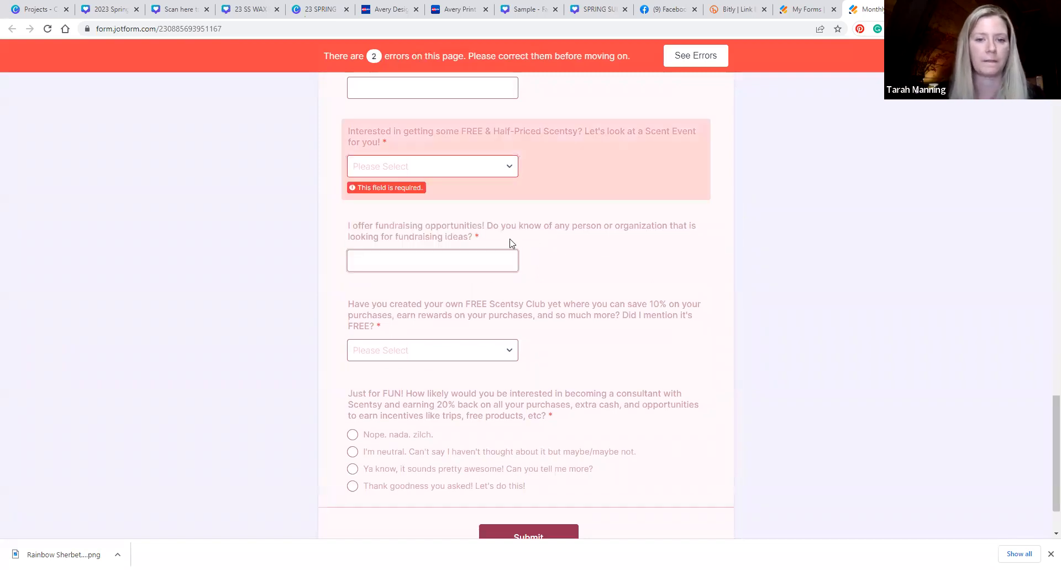
{"action": "left_click", "coordinate": [509, 255]}
{"action": "scroll", "coordinate": [509, 254], "scroll_direction": "down", "scroll_amount": 2}
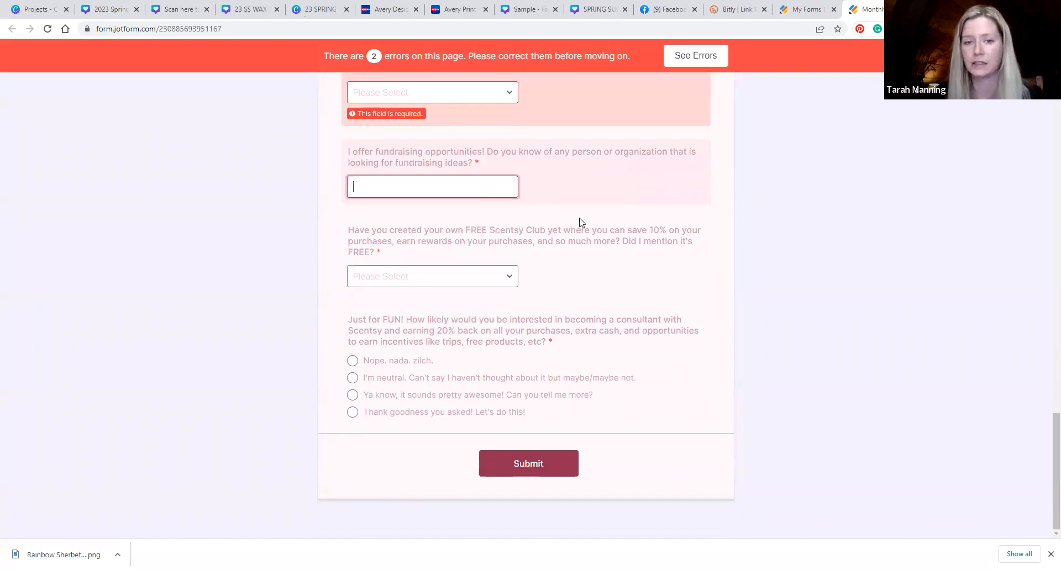
{"action": "left_click", "coordinate": [577, 237]}
{"action": "left_click", "coordinate": [488, 296]}
{"action": "left_click", "coordinate": [728, 263]}
{"action": "scroll", "coordinate": [363, 225], "scroll_direction": "down", "scroll_amount": 1}
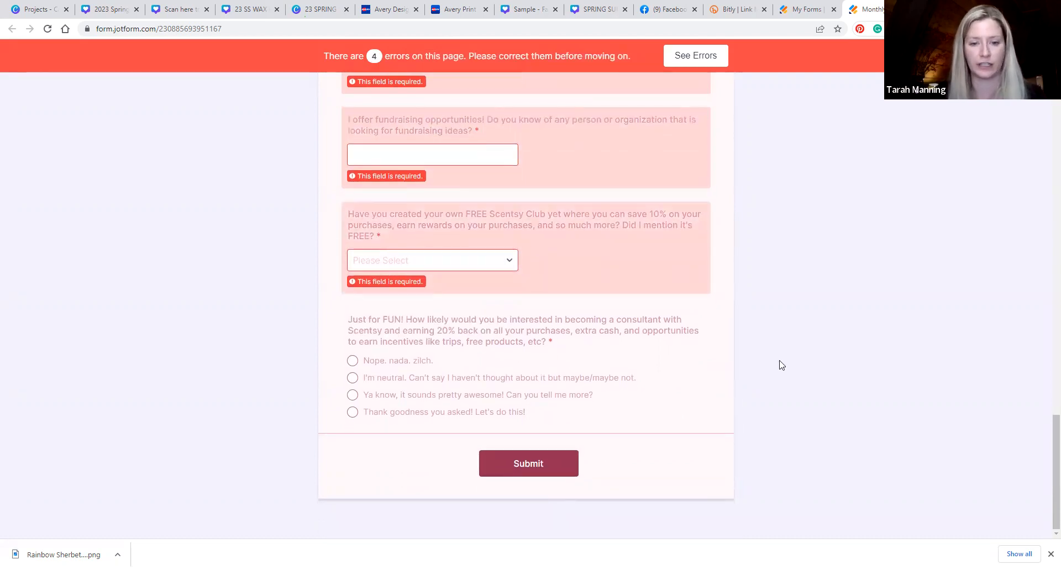
{"action": "scroll", "coordinate": [549, 365], "scroll_direction": "up", "scroll_amount": 1}
{"action": "scroll", "coordinate": [549, 366], "scroll_direction": "down", "scroll_amount": 1}
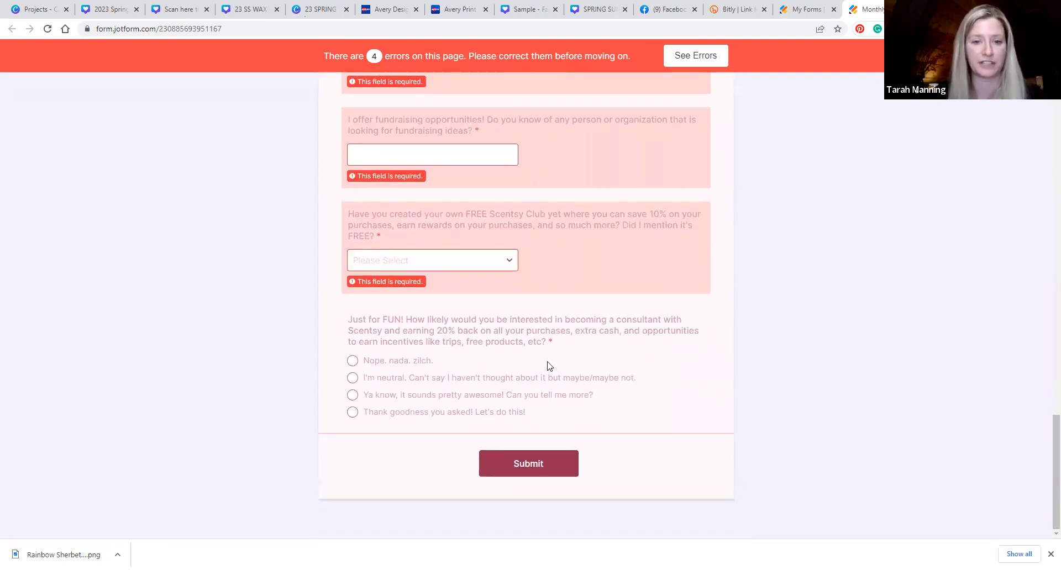
{"action": "scroll", "coordinate": [580, 420], "scroll_direction": "up", "scroll_amount": 2}
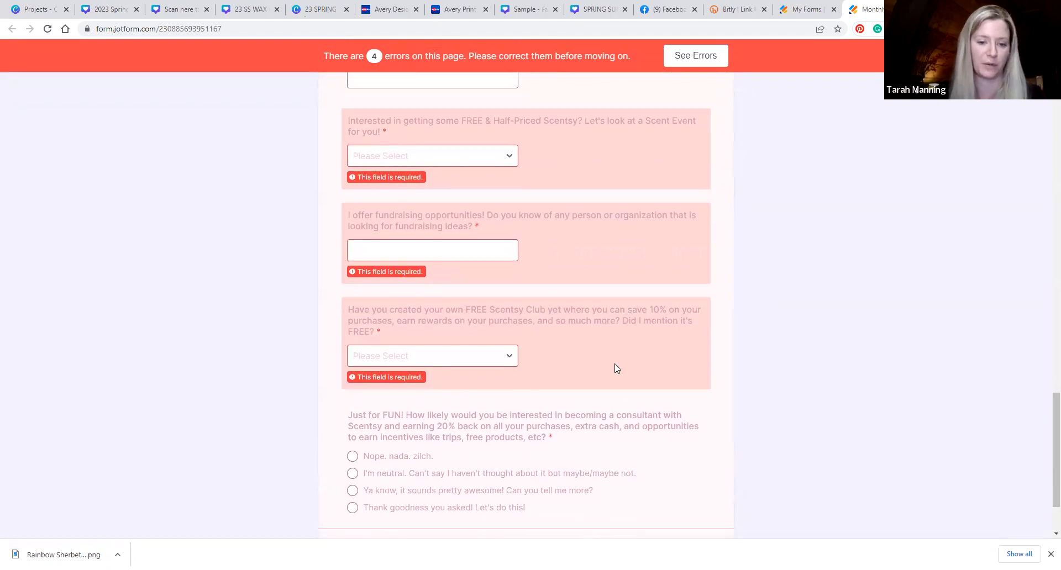
{"action": "scroll", "coordinate": [617, 369], "scroll_direction": "down", "scroll_amount": 2}
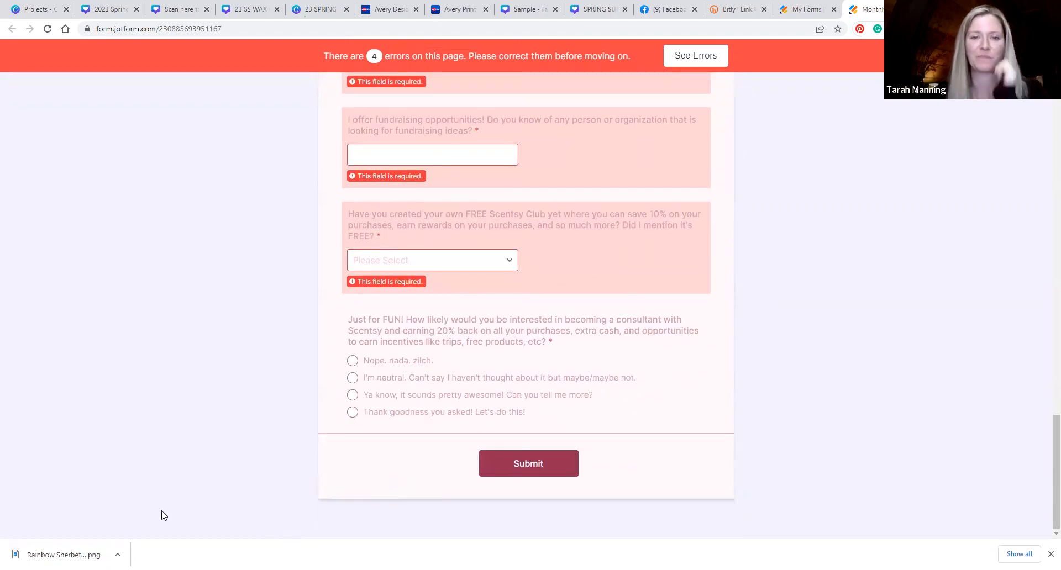
Step: Return to the Jotform form list, find the Order Form and view it
{"action": "key", "text": "ctrl+shift+Tab"}
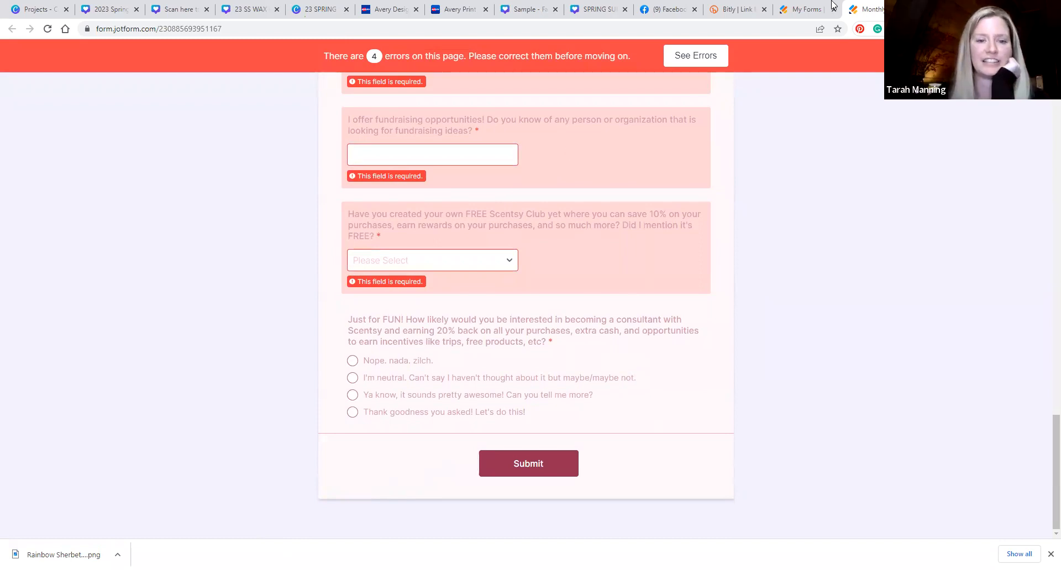
{"action": "scroll", "coordinate": [560, 231], "scroll_direction": "down", "scroll_amount": 12}
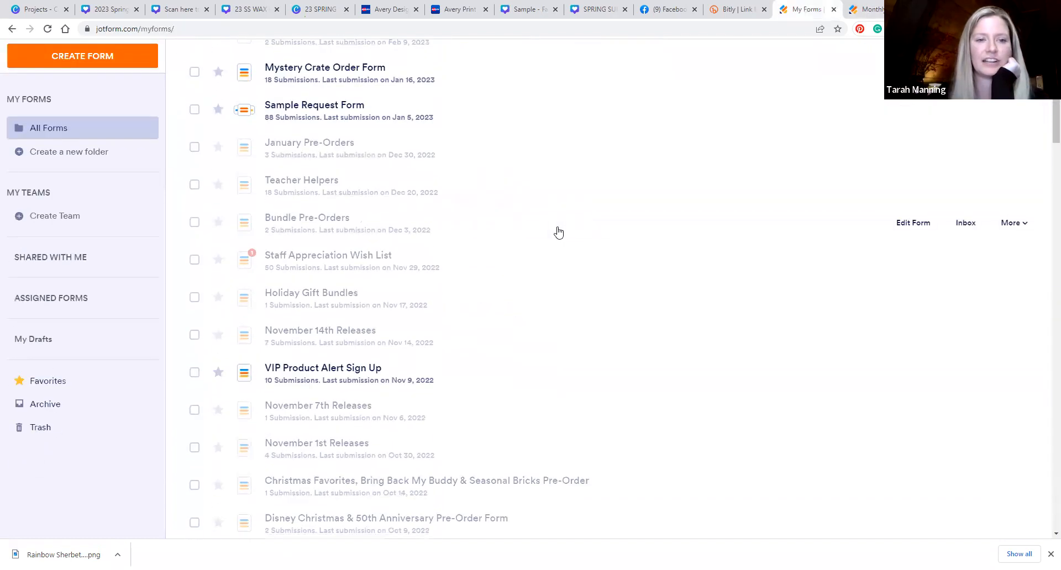
{"action": "scroll", "coordinate": [560, 231], "scroll_direction": "down", "scroll_amount": 7}
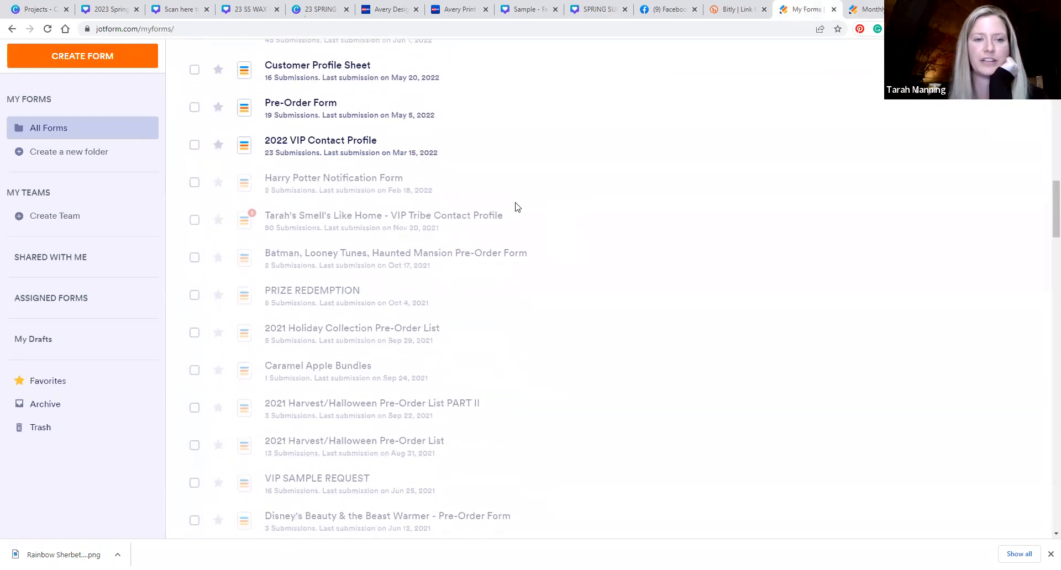
{"action": "scroll", "coordinate": [394, 135], "scroll_direction": "down", "scroll_amount": 4}
{"action": "scroll", "coordinate": [388, 138], "scroll_direction": "down", "scroll_amount": 5}
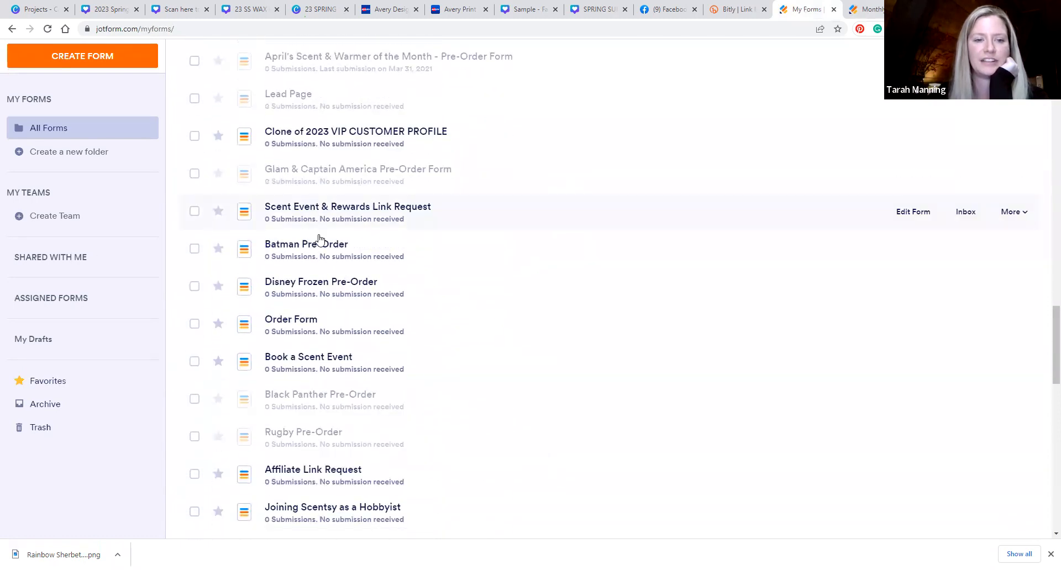
{"action": "left_click", "coordinate": [1015, 324]}
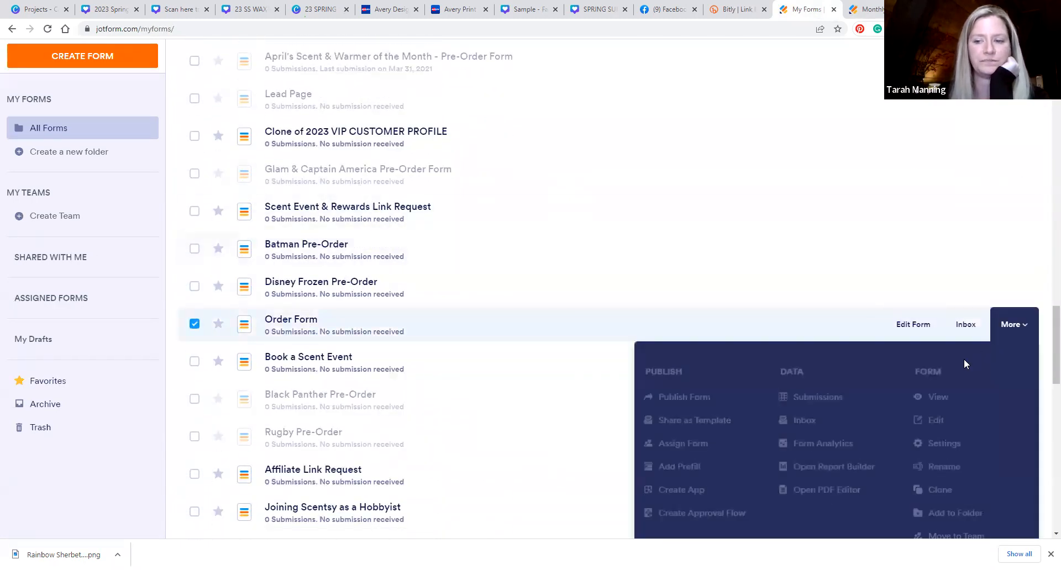
{"action": "left_click", "coordinate": [941, 389]}
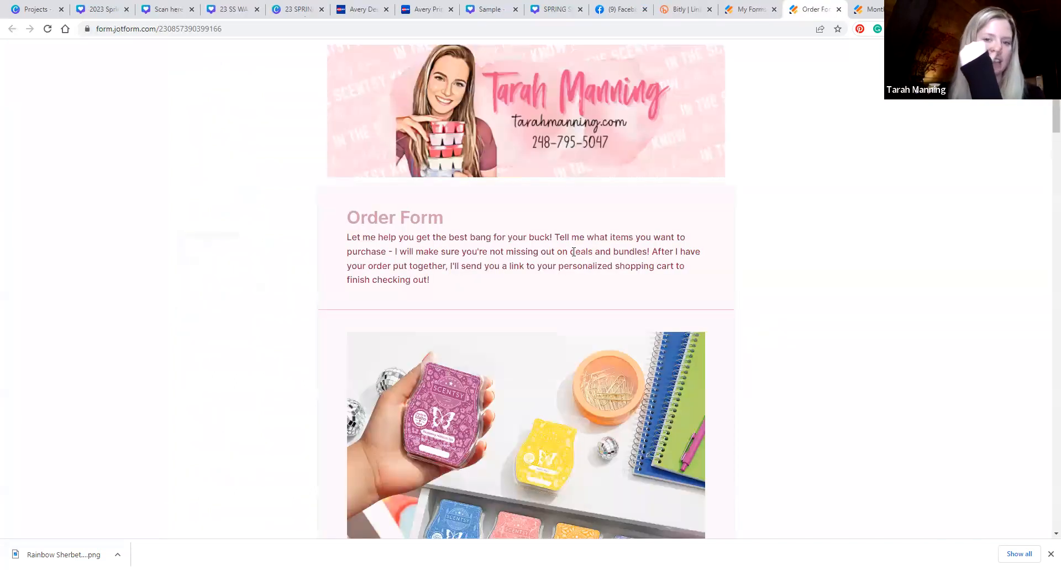
Step: Look over the Order Form's introduction, contact fields and the "What is on your Scentsy Shopping List?" question
{"action": "scroll", "coordinate": [573, 252], "scroll_direction": "down", "scroll_amount": 2}
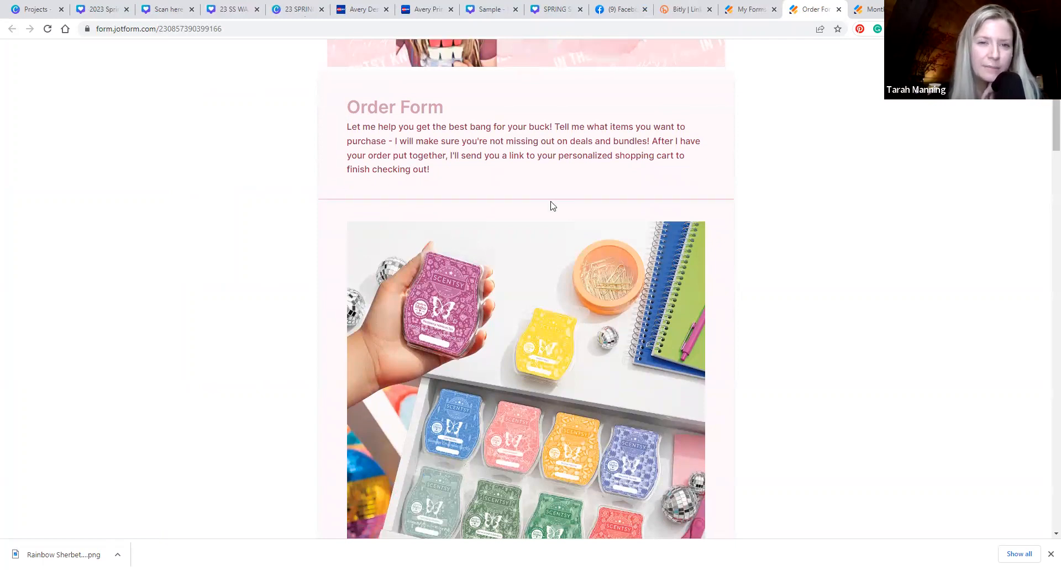
{"action": "scroll", "coordinate": [548, 200], "scroll_direction": "down", "scroll_amount": 5}
{"action": "scroll", "coordinate": [508, 168], "scroll_direction": "up", "scroll_amount": 5}
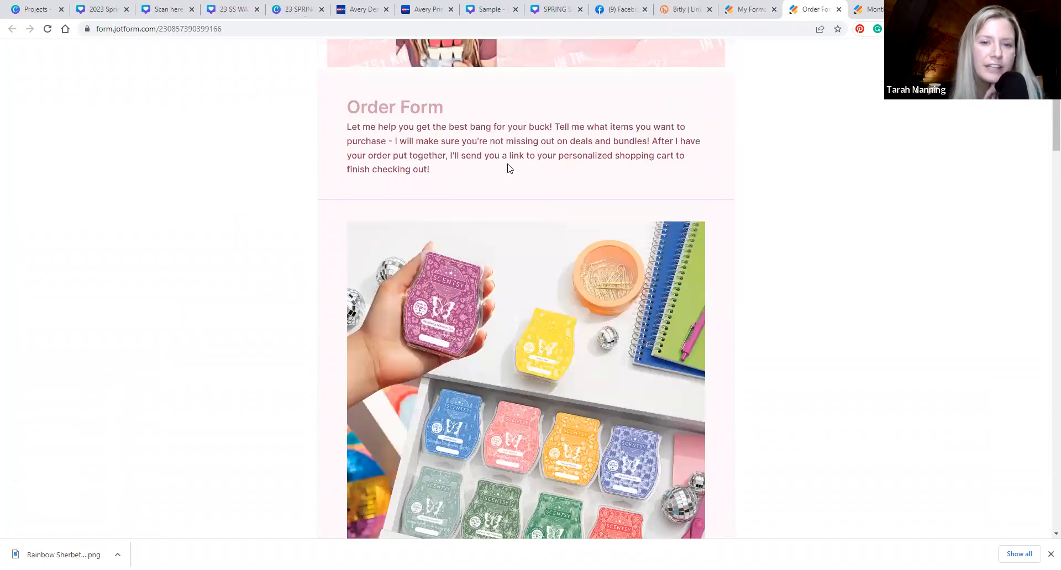
{"action": "scroll", "coordinate": [522, 155], "scroll_direction": "down", "scroll_amount": 12}
{"action": "scroll", "coordinate": [523, 158], "scroll_direction": "down", "scroll_amount": 4}
{"action": "left_click", "coordinate": [468, 285]}
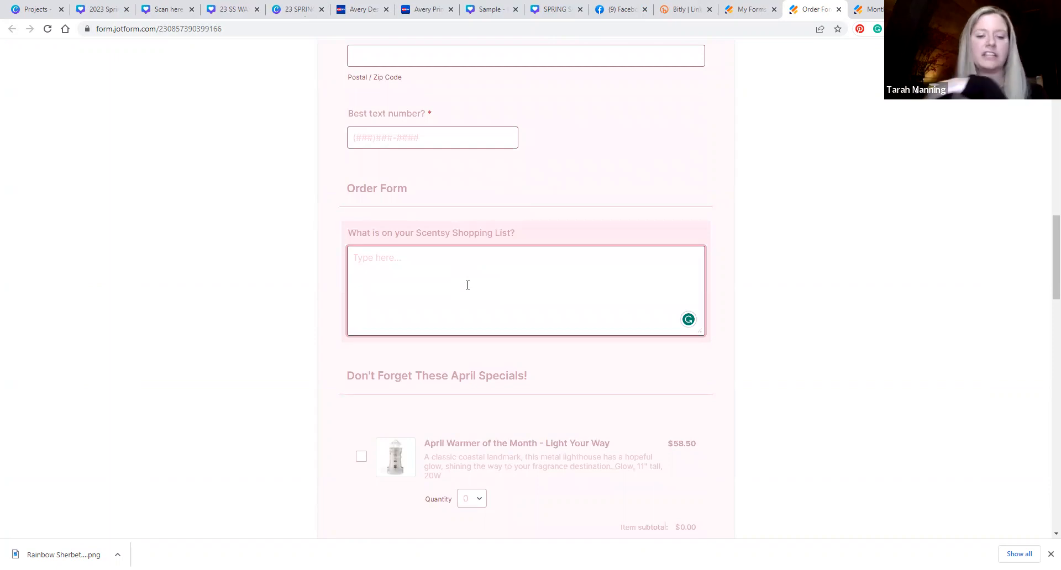
Step: Examine the April specials, the additional bulb question and the follow-up dropdown questions at the end of the Order Form
{"action": "scroll", "coordinate": [467, 285], "scroll_direction": "down", "scroll_amount": 3}
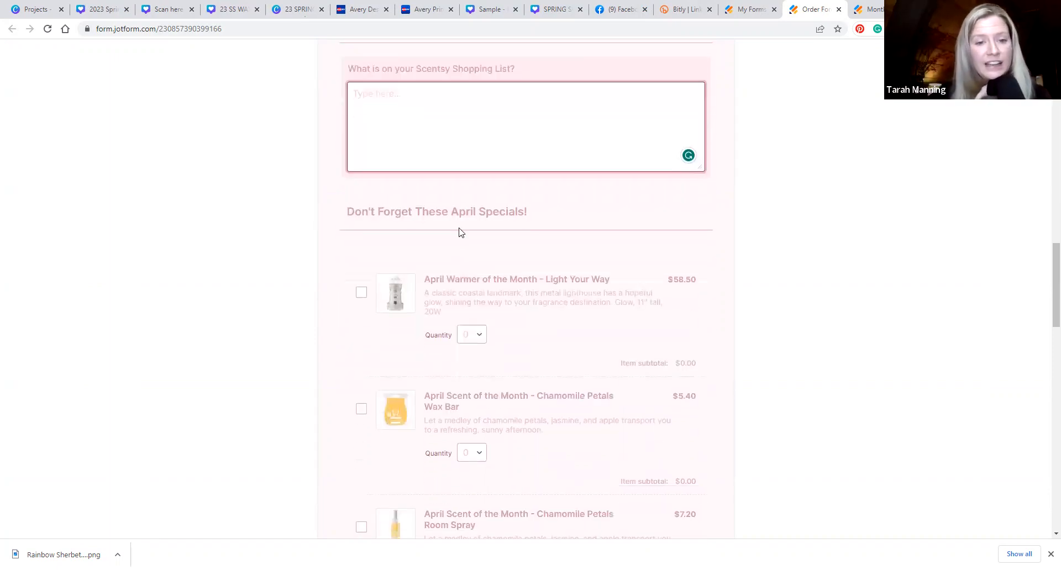
{"action": "scroll", "coordinate": [507, 282], "scroll_direction": "down", "scroll_amount": 2}
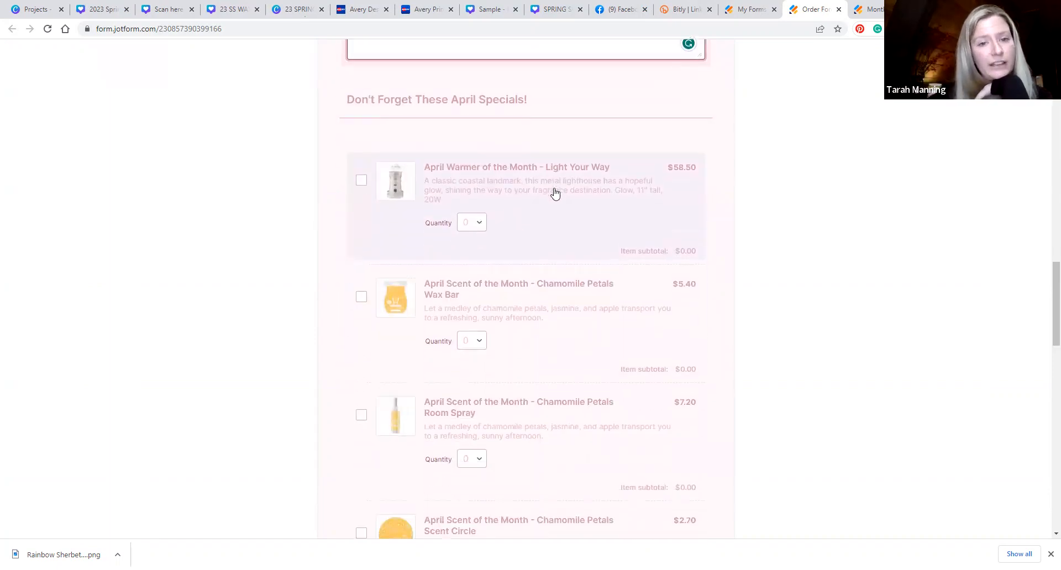
{"action": "scroll", "coordinate": [554, 194], "scroll_direction": "down", "scroll_amount": 2}
{"action": "scroll", "coordinate": [455, 293], "scroll_direction": "down", "scroll_amount": 10}
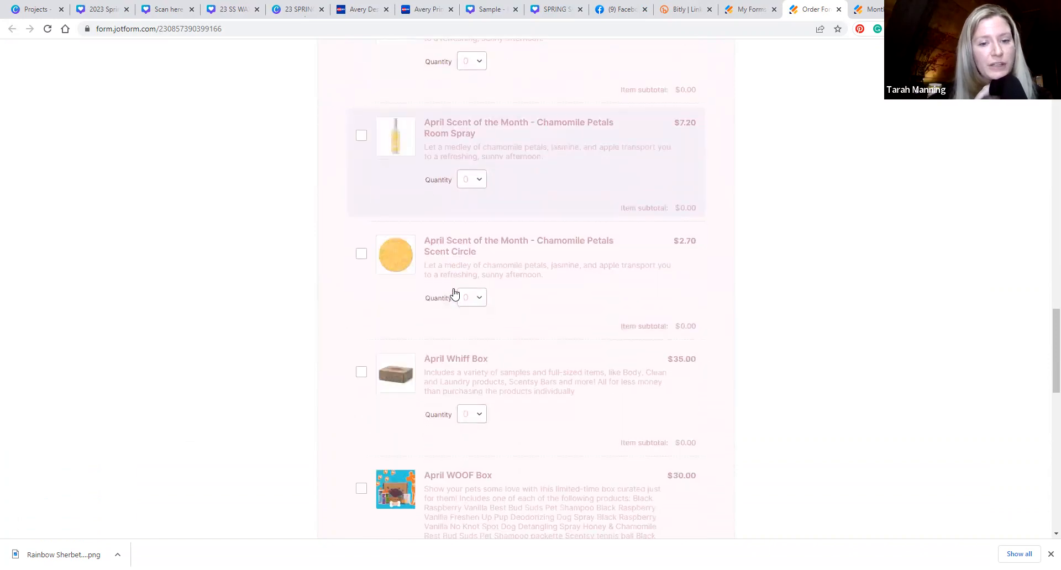
{"action": "scroll", "coordinate": [454, 293], "scroll_direction": "down", "scroll_amount": 5}
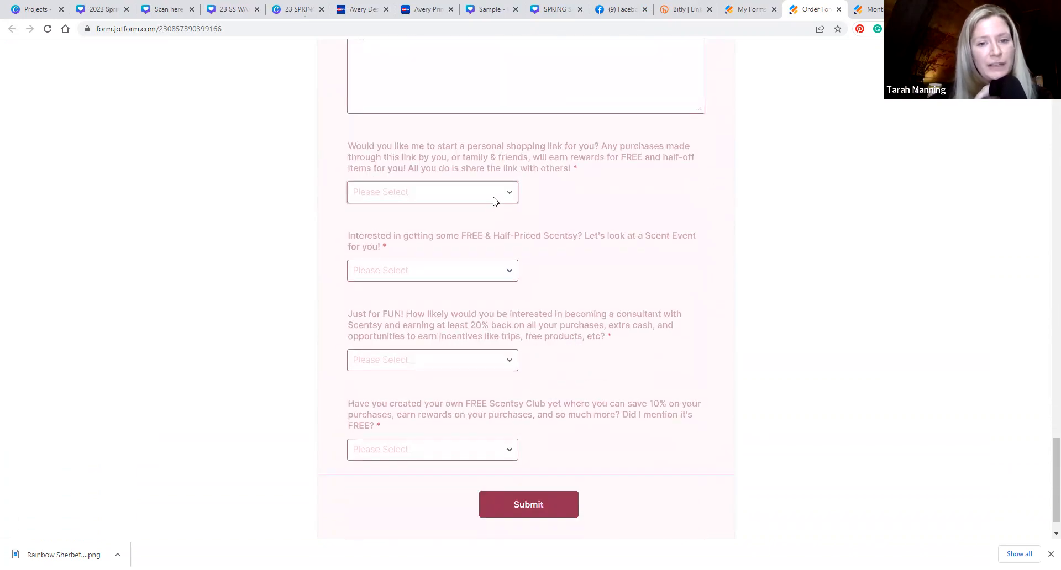
{"action": "scroll", "coordinate": [494, 201], "scroll_direction": "down", "scroll_amount": 1}
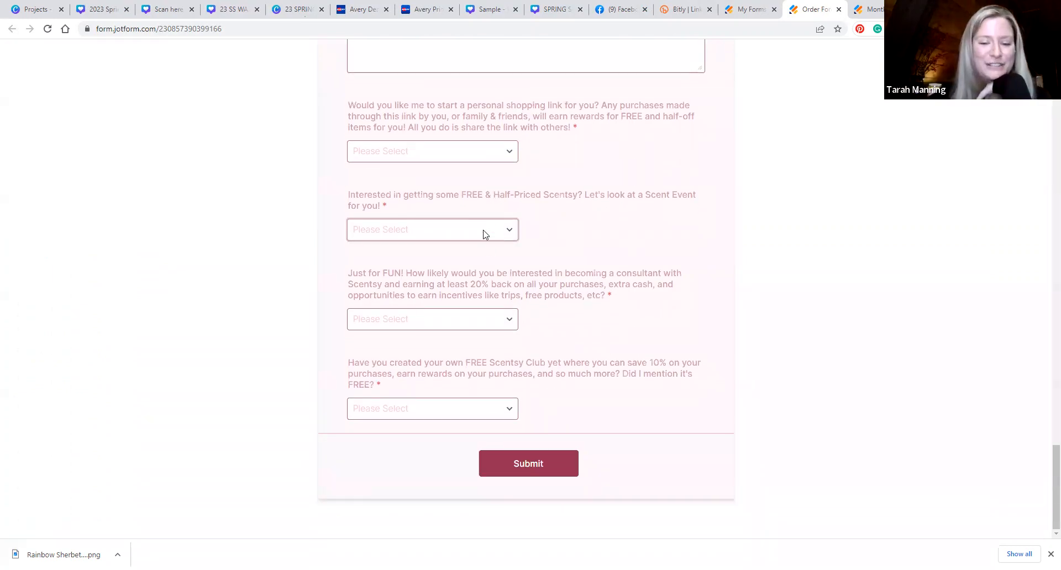
{"action": "scroll", "coordinate": [490, 250], "scroll_direction": "up", "scroll_amount": 6}
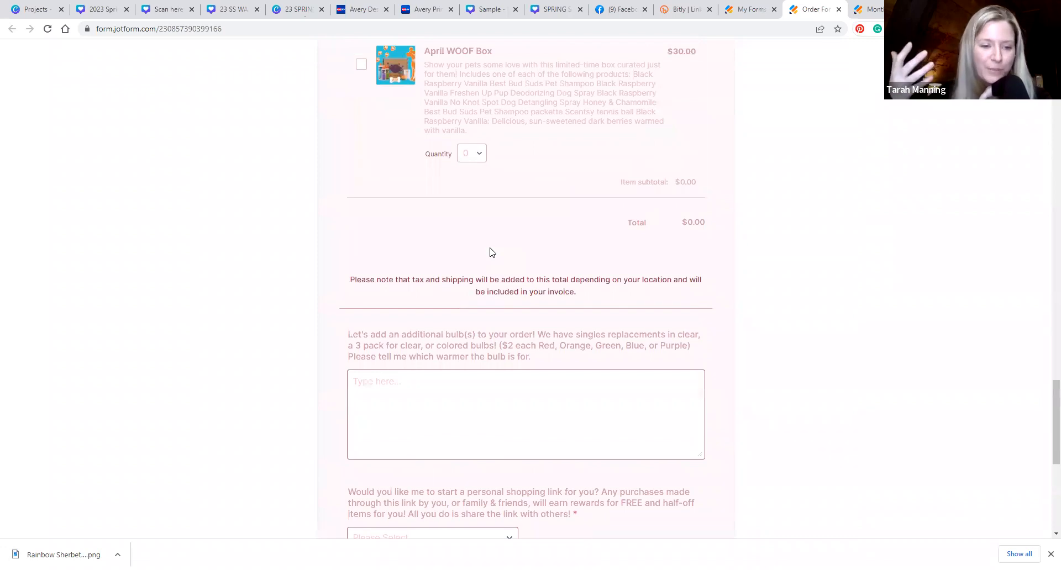
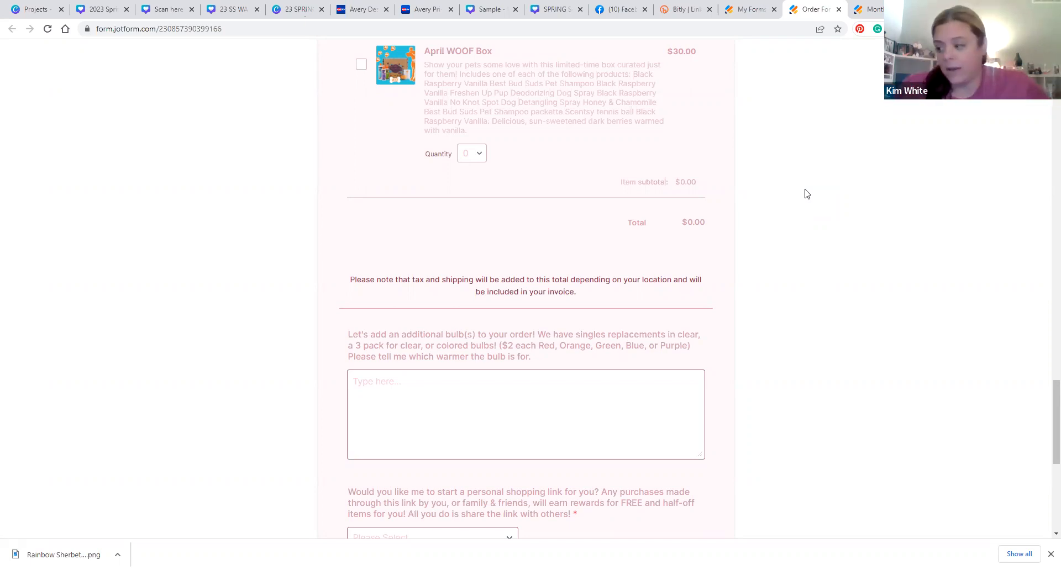
Step: Switch to the Canva Projects page and look over the recent designs, including the LEAVE A REVIEW card
{"action": "left_click", "coordinate": [213, 4]}
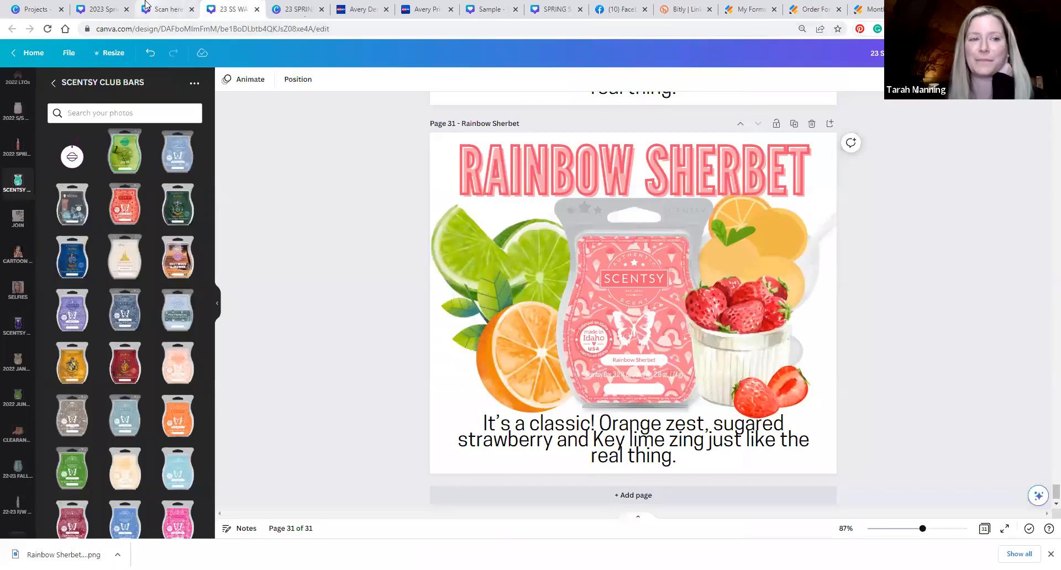
{"action": "left_click", "coordinate": [114, 3]}
{"action": "left_click", "coordinate": [151, 3]}
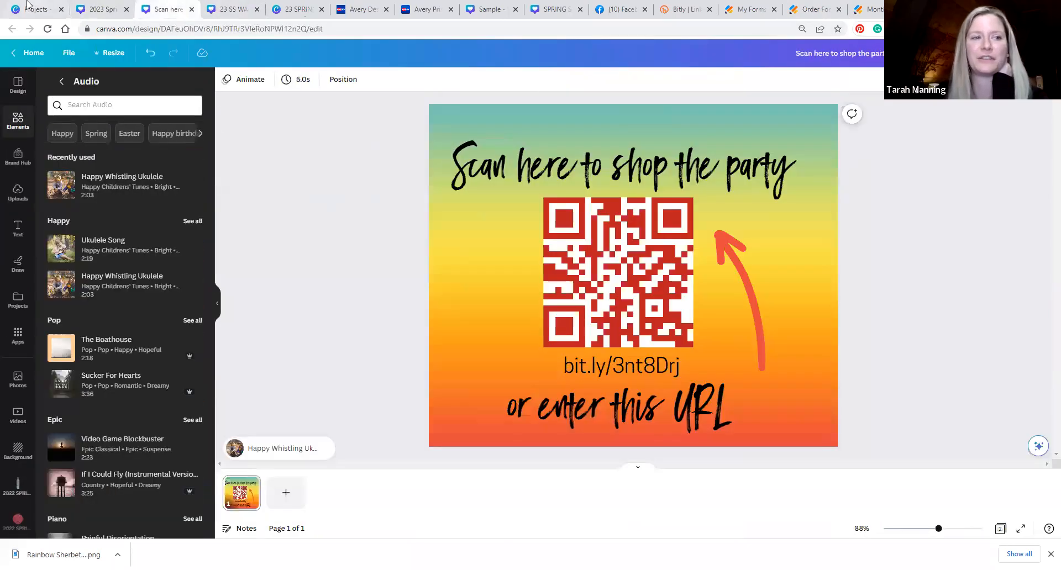
{"action": "key", "text": "ctrl+1"}
{"action": "scroll", "coordinate": [550, 226], "scroll_direction": "up", "scroll_amount": 6}
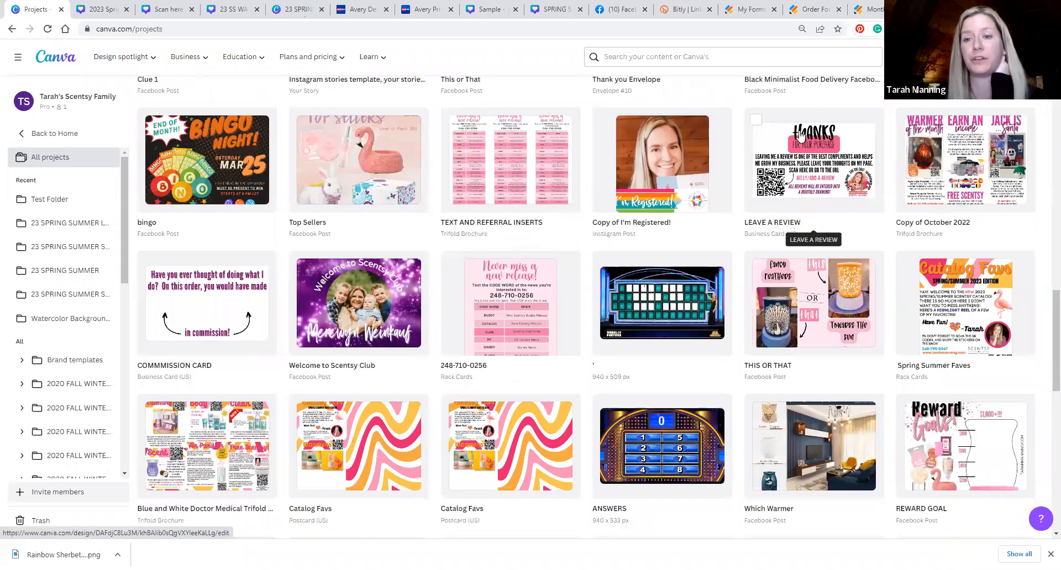
{"action": "scroll", "coordinate": [704, 97], "scroll_direction": "up", "scroll_amount": 10}
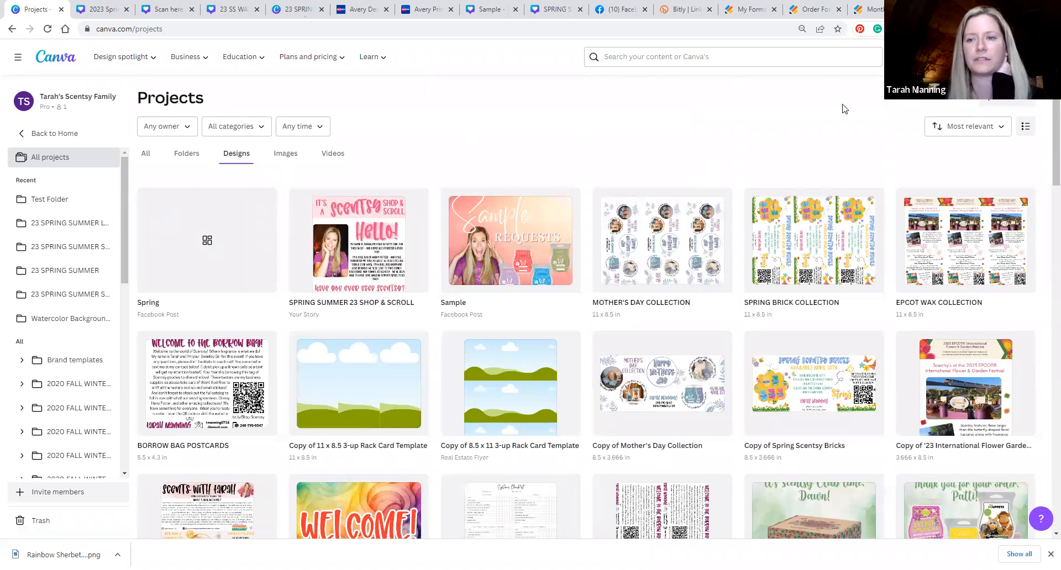
Step: Search the Canva designs for "review", look over the matches and clear the search
{"action": "left_click", "coordinate": [698, 56]}
{"action": "type", "text": "review"}
{"action": "key", "text": "Return"}
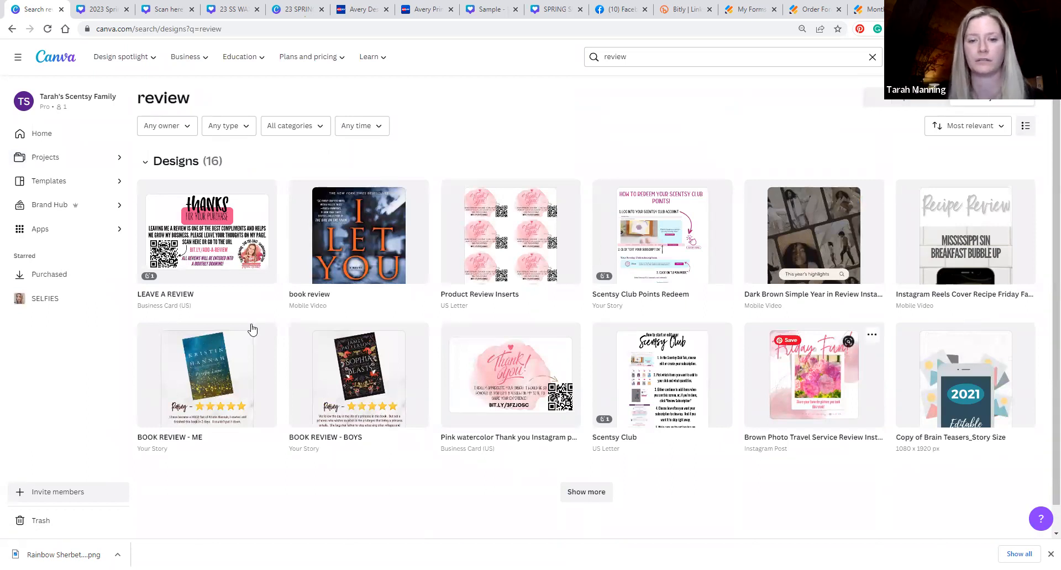
{"action": "left_click", "coordinate": [873, 57]}
{"action": "left_click", "coordinate": [497, 63]}
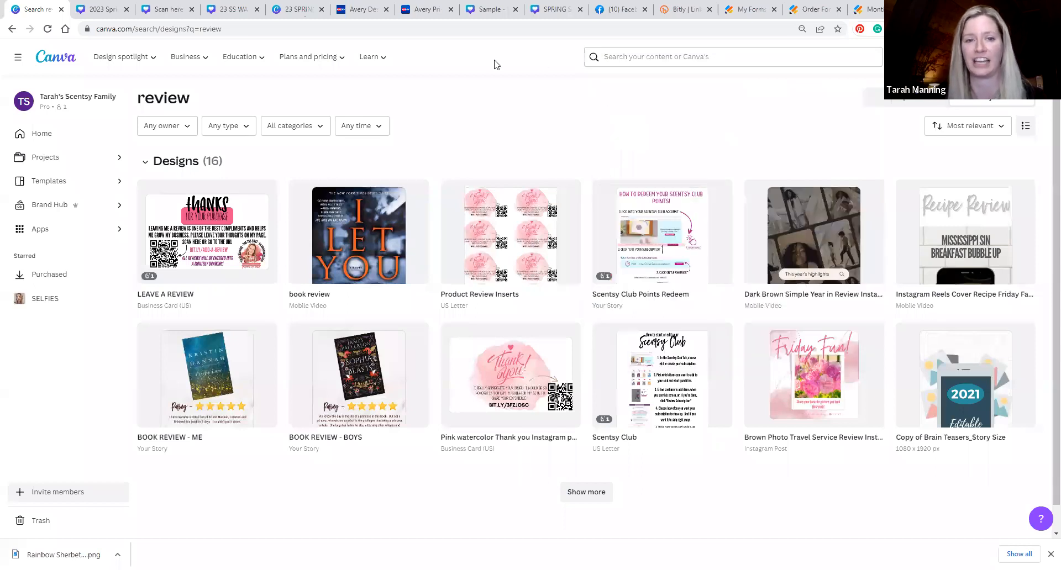
Step: From Projects, open the wax bar graphics design starting with Strawberry Lemon Cake and show its SCENTSY CLUB BRICKS folder
{"action": "left_click", "coordinate": [74, 163]}
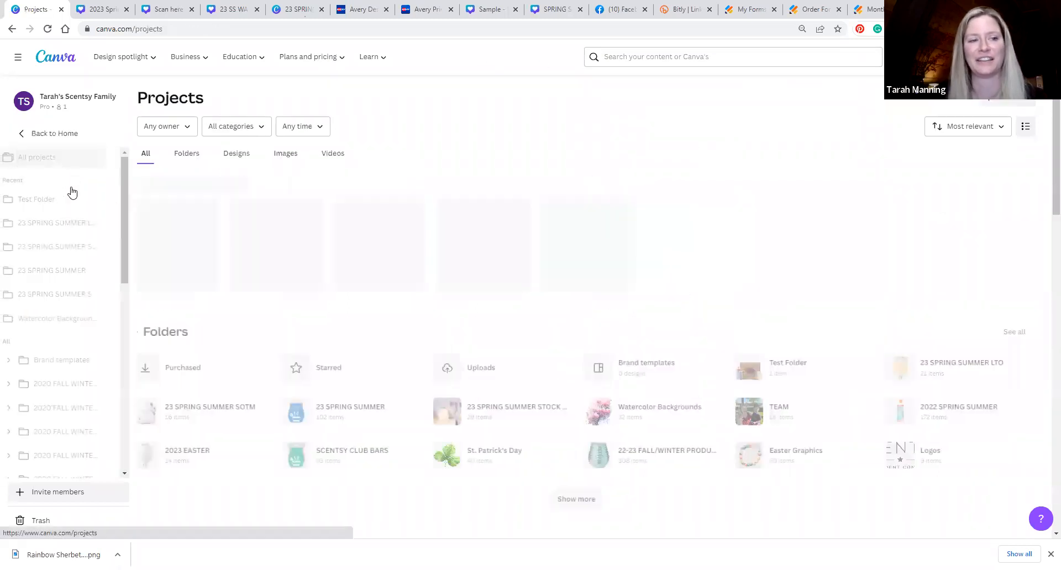
{"action": "left_click", "coordinate": [370, 260]}
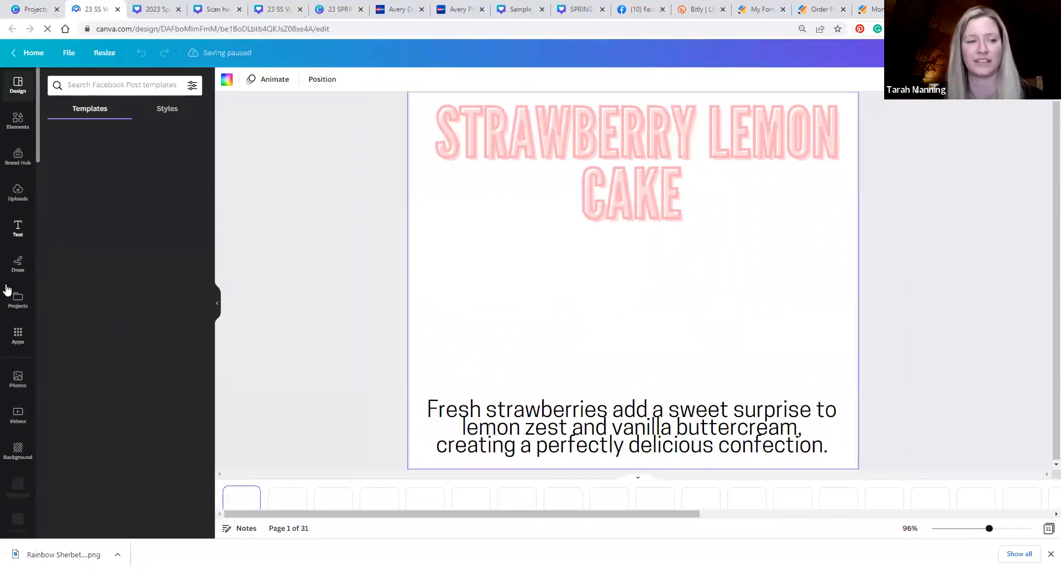
{"action": "scroll", "coordinate": [7, 290], "scroll_direction": "down", "scroll_amount": 6}
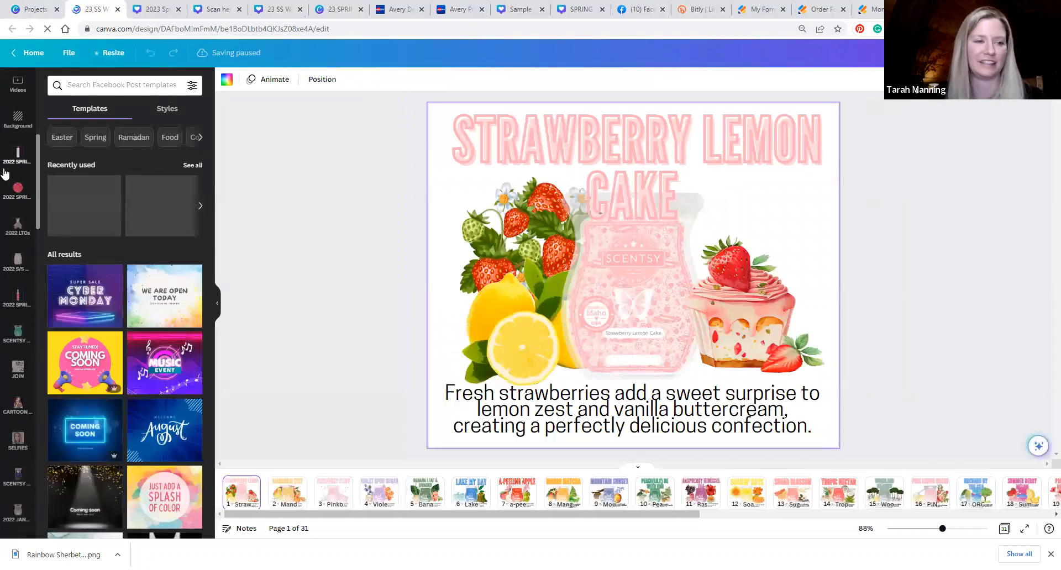
{"action": "scroll", "coordinate": [11, 387], "scroll_direction": "down", "scroll_amount": 4}
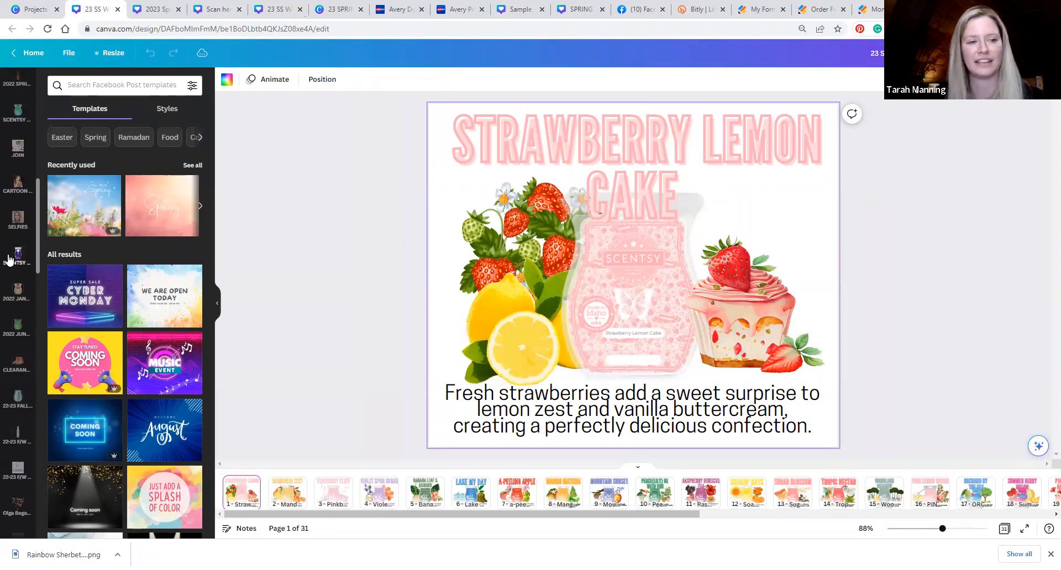
{"action": "left_click", "coordinate": [11, 263]}
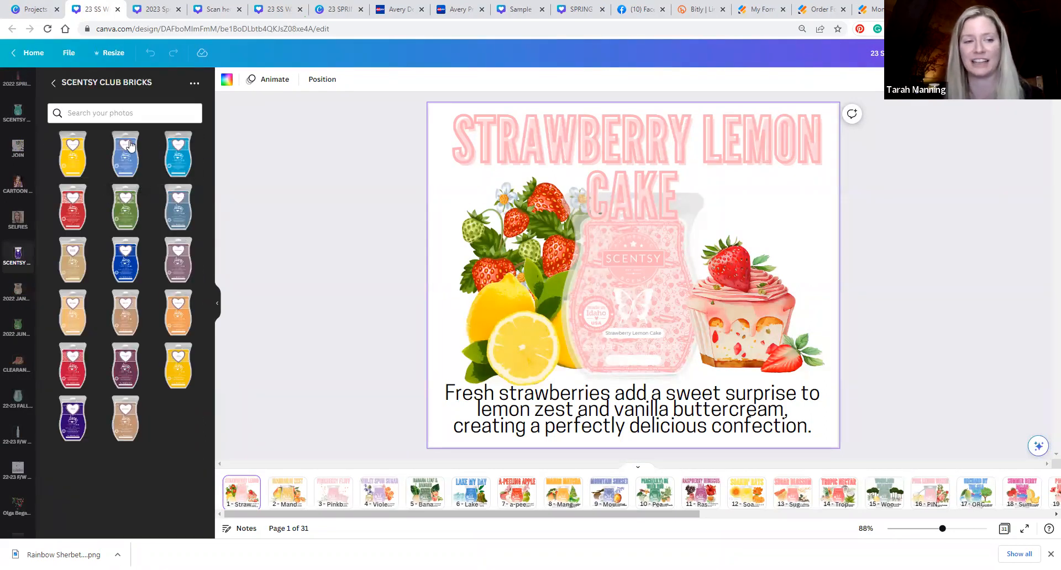
Step: Show the CLEARANCE folder's images and look through the remaining pinned folders in the editor
{"action": "scroll", "coordinate": [16, 249], "scroll_direction": "down", "scroll_amount": 4}
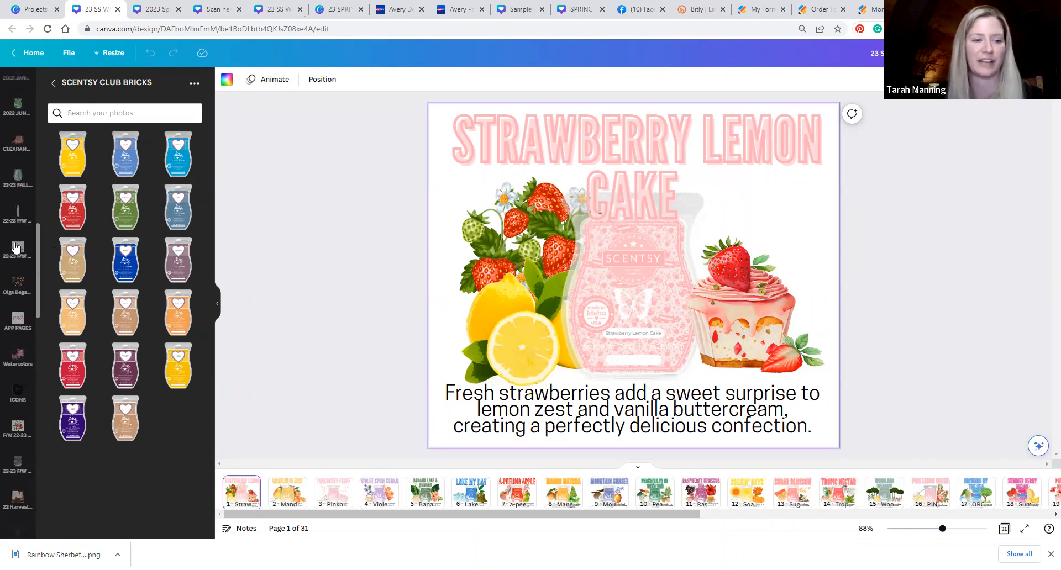
{"action": "left_click", "coordinate": [18, 144]}
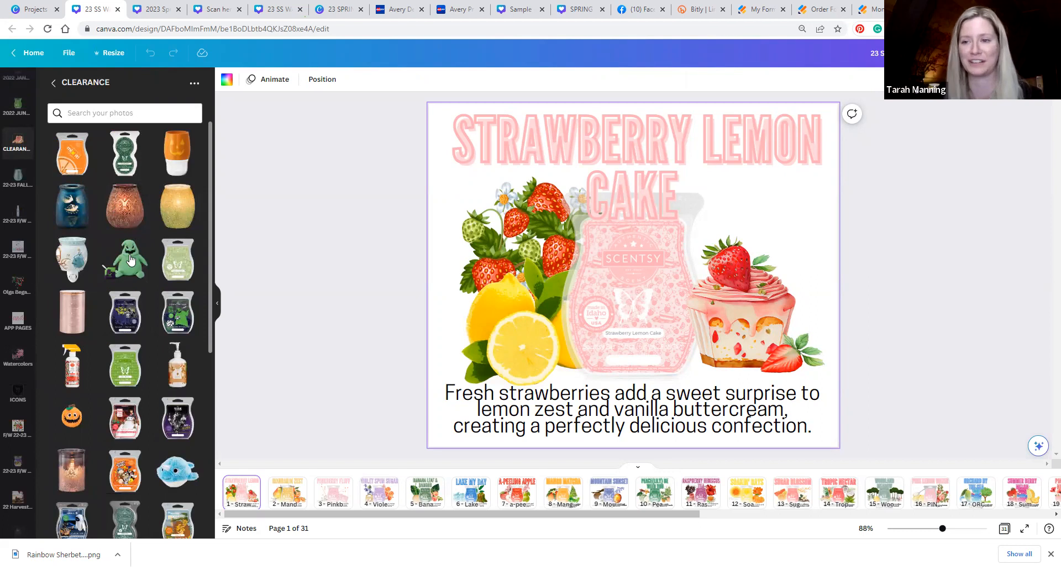
{"action": "scroll", "coordinate": [14, 243], "scroll_direction": "down", "scroll_amount": 5}
{"action": "scroll", "coordinate": [14, 243], "scroll_direction": "down", "scroll_amount": 3}
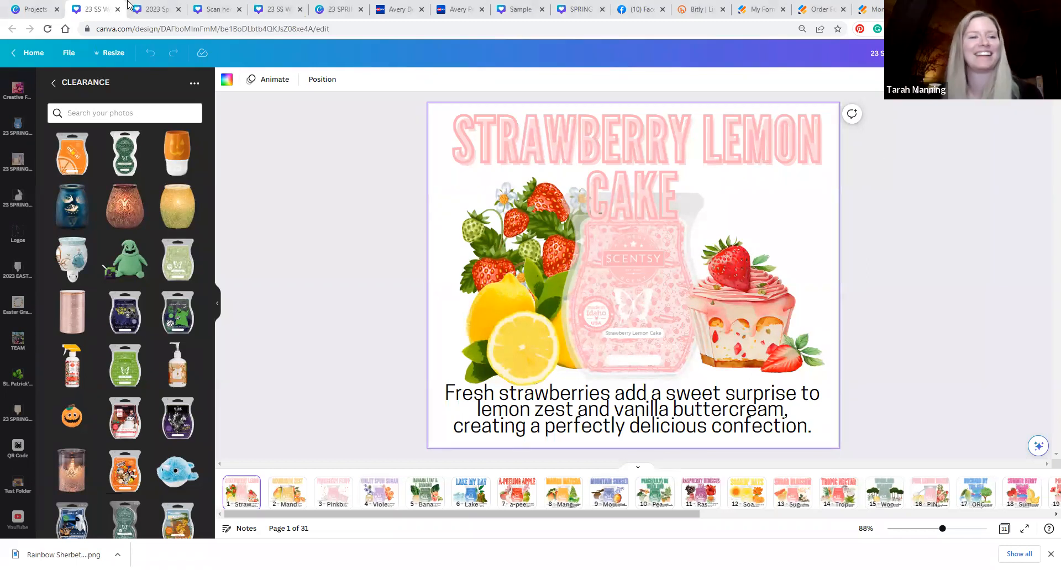
Step: Go through the open Canva designs and return to the "Scan here to shop the party" QR code graphic
{"action": "left_click", "coordinate": [147, 8]}
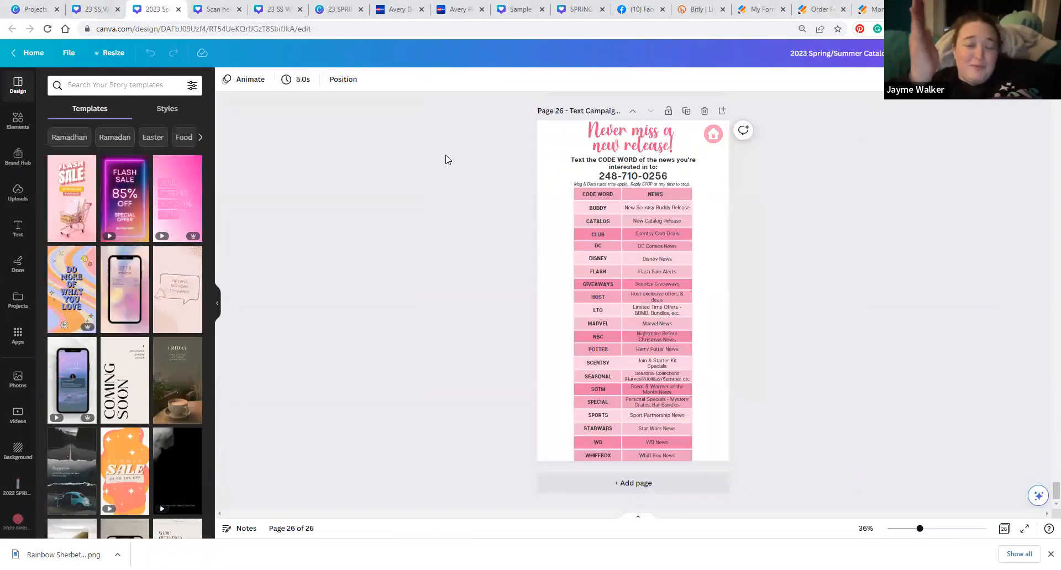
{"action": "left_click", "coordinate": [343, 9]}
{"action": "left_click", "coordinate": [291, 6]}
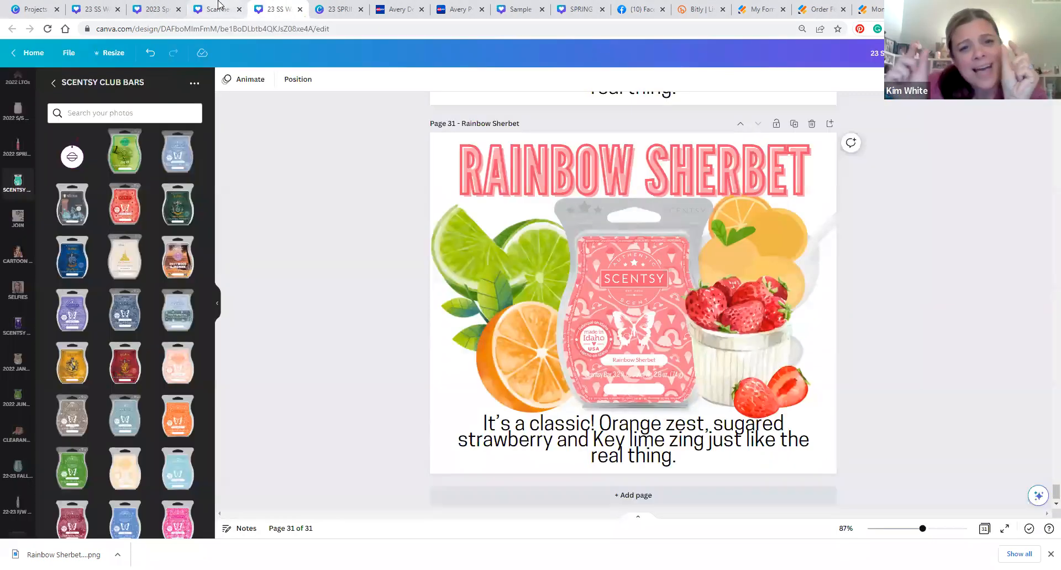
{"action": "left_click", "coordinate": [220, 8]}
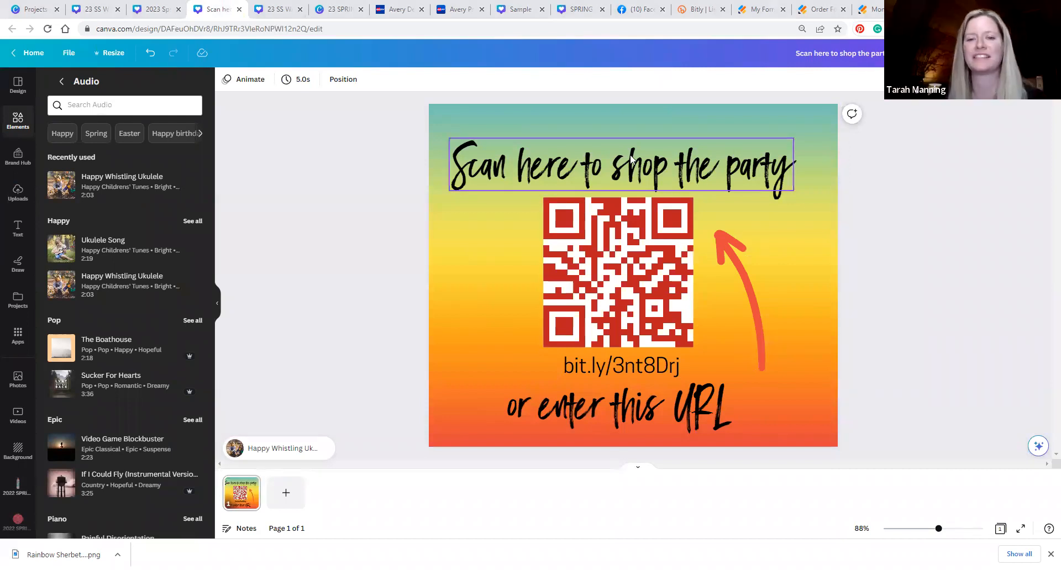
Step: Move the heading up, "or enter this URL" beneath it, and the QR code to the design's lower right corner
{"action": "left_click_drag", "start_coordinate": [635, 159], "coordinate": [635, 134]}
{"action": "left_click_drag", "start_coordinate": [659, 416], "coordinate": [670, 216]}
{"action": "left_click", "coordinate": [672, 237]}
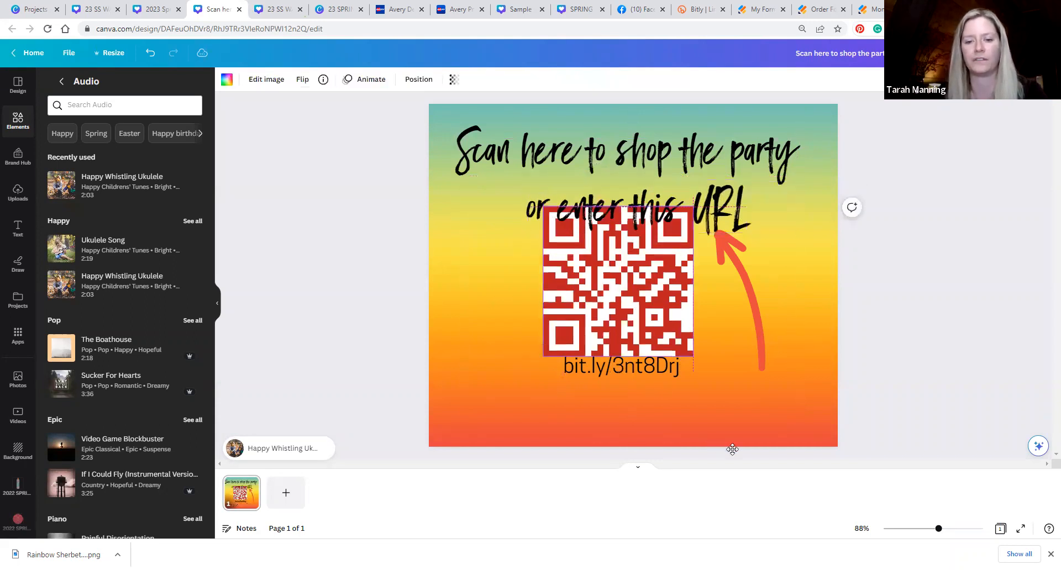
{"action": "left_click_drag", "start_coordinate": [732, 448], "coordinate": [731, 447]}
Step: Delete the bit.ly link, the "or enter this URL" text and the curved arrow from the graphic
{"action": "left_click", "coordinate": [604, 371]}
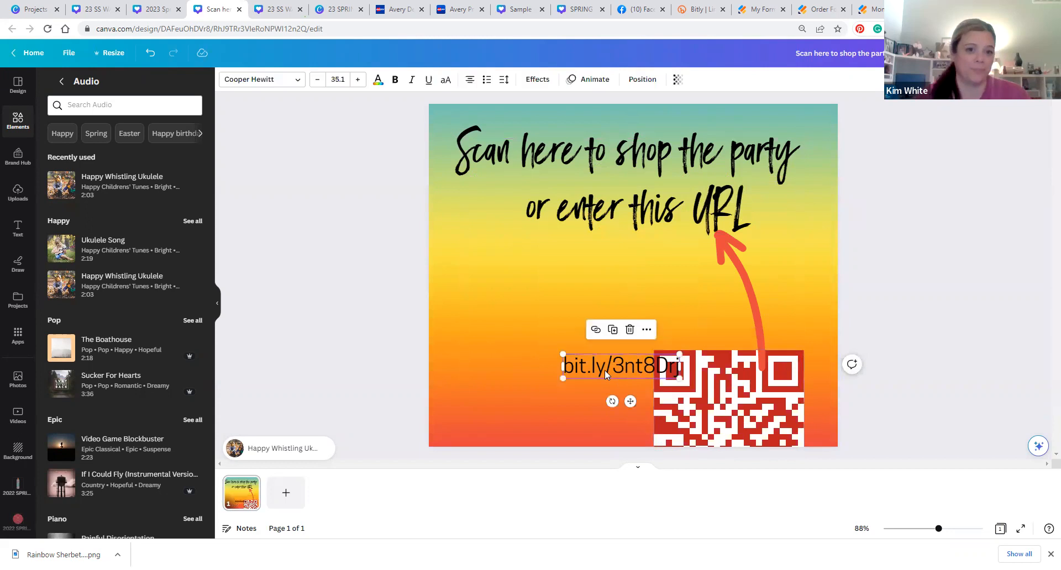
{"action": "key", "text": "Delete"}
{"action": "left_click", "coordinate": [614, 191]}
{"action": "key", "text": "Delete"}
{"action": "left_click", "coordinate": [742, 317]}
{"action": "key", "text": "Delete"}
Step: Shrink the QR code to about 171.5 px and duplicate it twice, placing the three codes in a rough row beneath the heading
{"action": "left_click_drag", "start_coordinate": [730, 387], "coordinate": [611, 273]}
{"action": "left_click_drag", "start_coordinate": [621, 191], "coordinate": [675, 241]}
{"action": "left_click", "coordinate": [525, 182]}
{"action": "left_click_drag", "start_coordinate": [537, 249], "coordinate": [616, 264]}
{"action": "left_click_drag", "start_coordinate": [693, 249], "coordinate": [729, 251]}
{"action": "left_click_drag", "start_coordinate": [620, 260], "coordinate": [625, 250]}
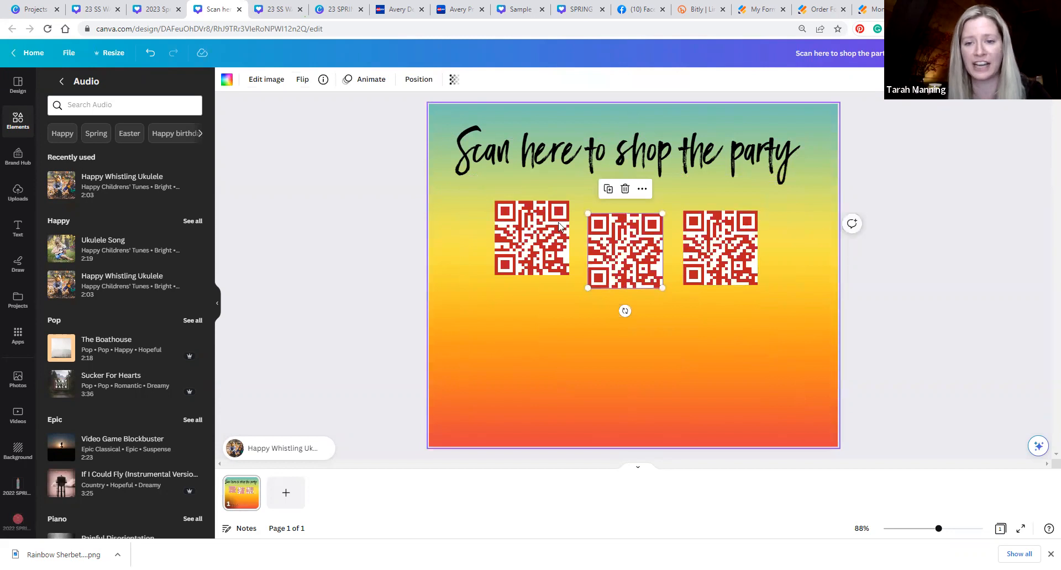
Step: Select the three QR codes, space them evenly horizontally and tidy them up into one aligned row
{"action": "left_click", "coordinate": [541, 241]}
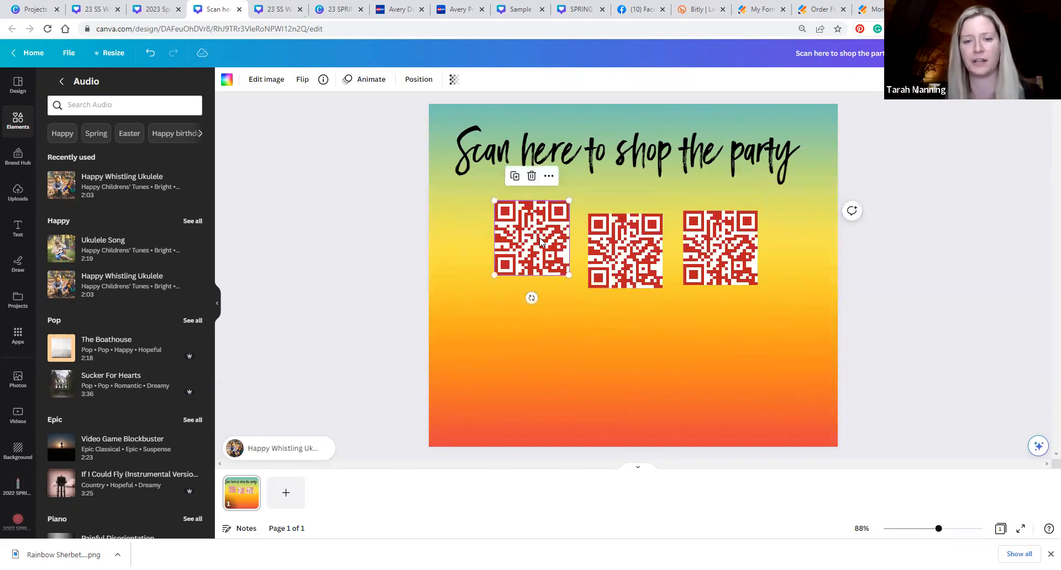
{"action": "left_click", "coordinate": [749, 393]}
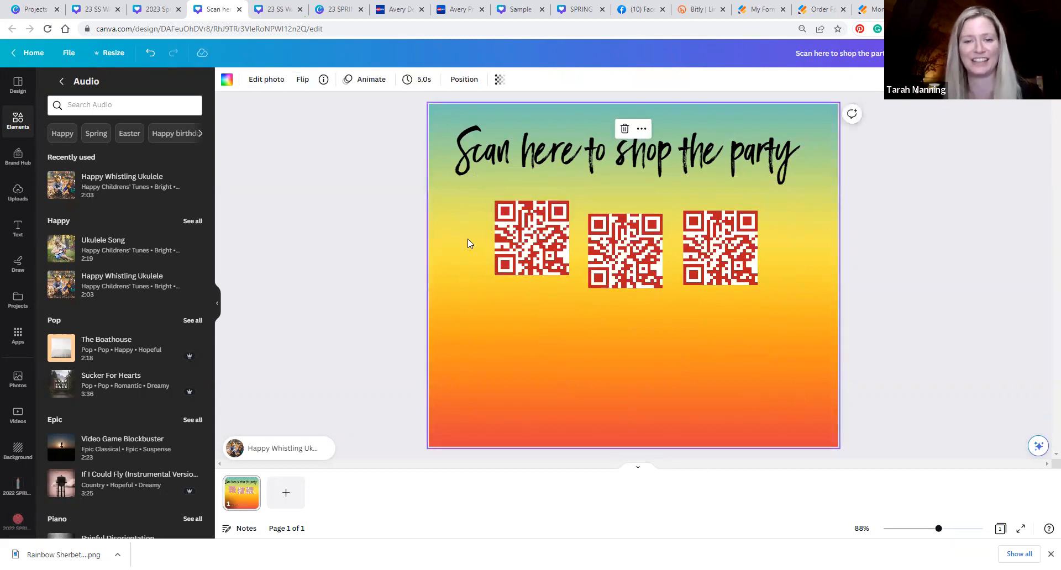
{"action": "left_click", "coordinate": [532, 232]}
{"action": "left_click", "coordinate": [628, 236], "text": "shift"}
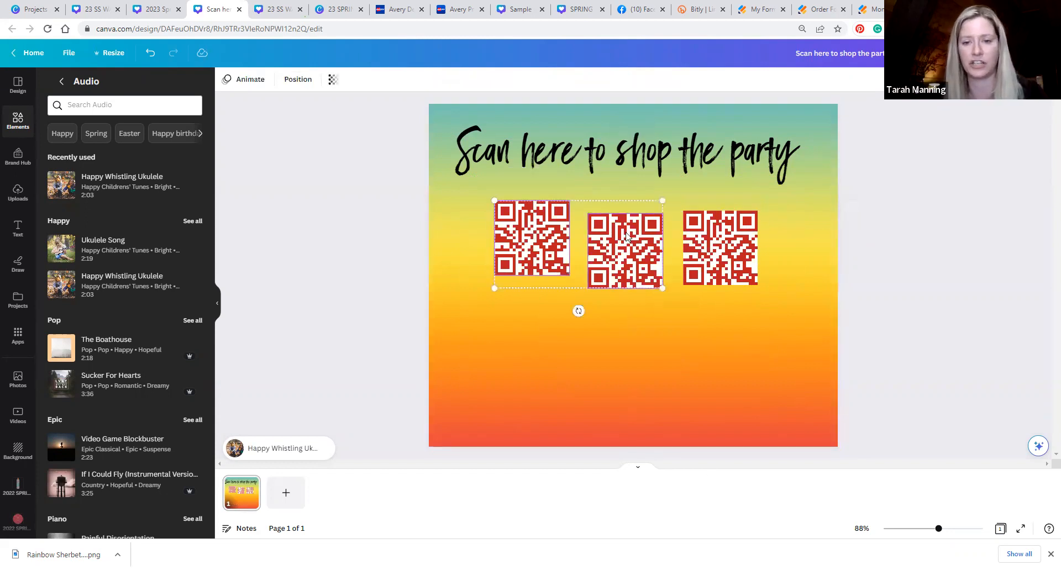
{"action": "left_click", "coordinate": [717, 235], "text": "shift"}
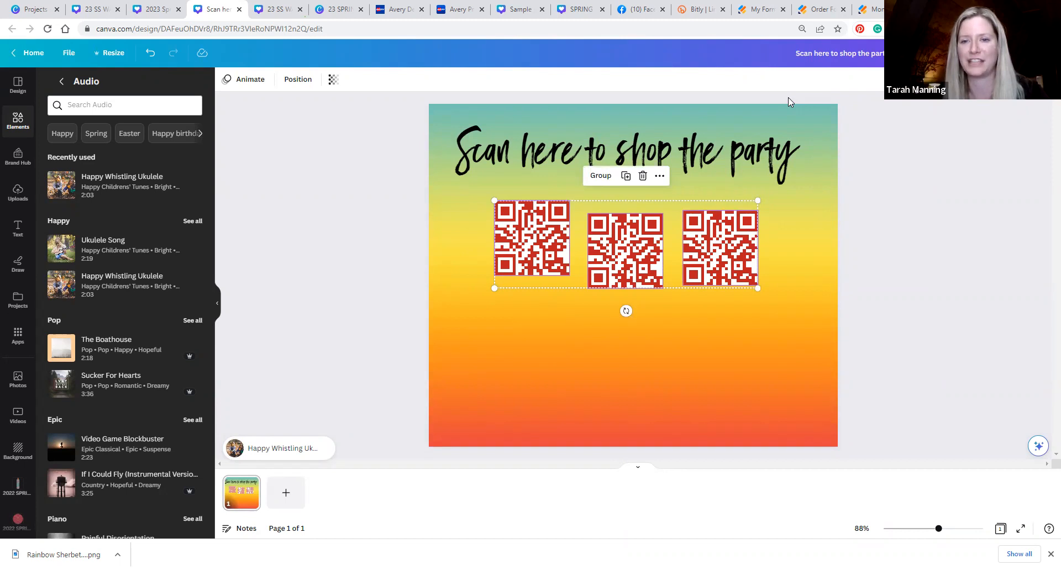
{"action": "left_click", "coordinate": [297, 81]}
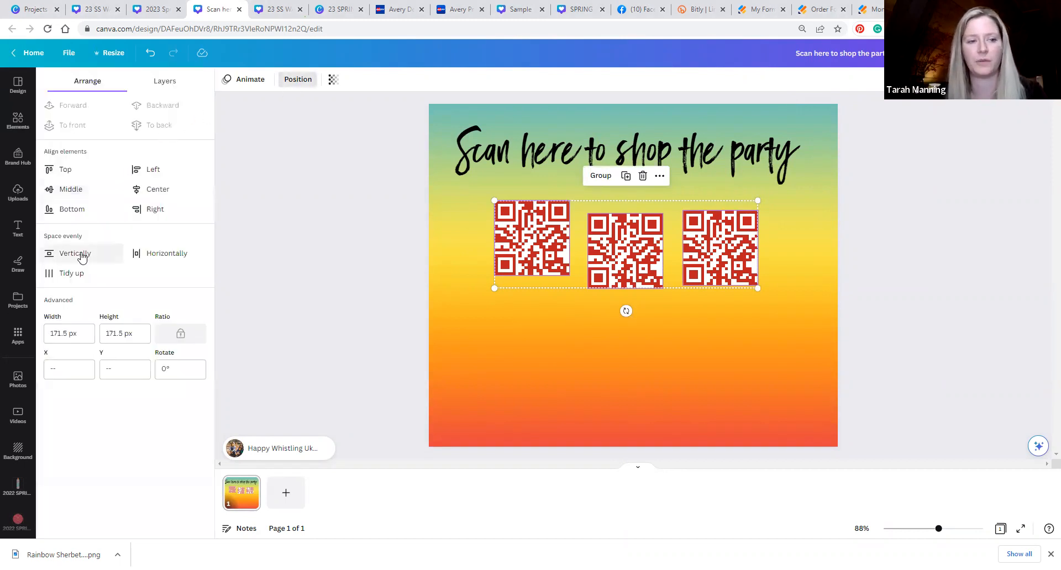
{"action": "left_click", "coordinate": [183, 258]}
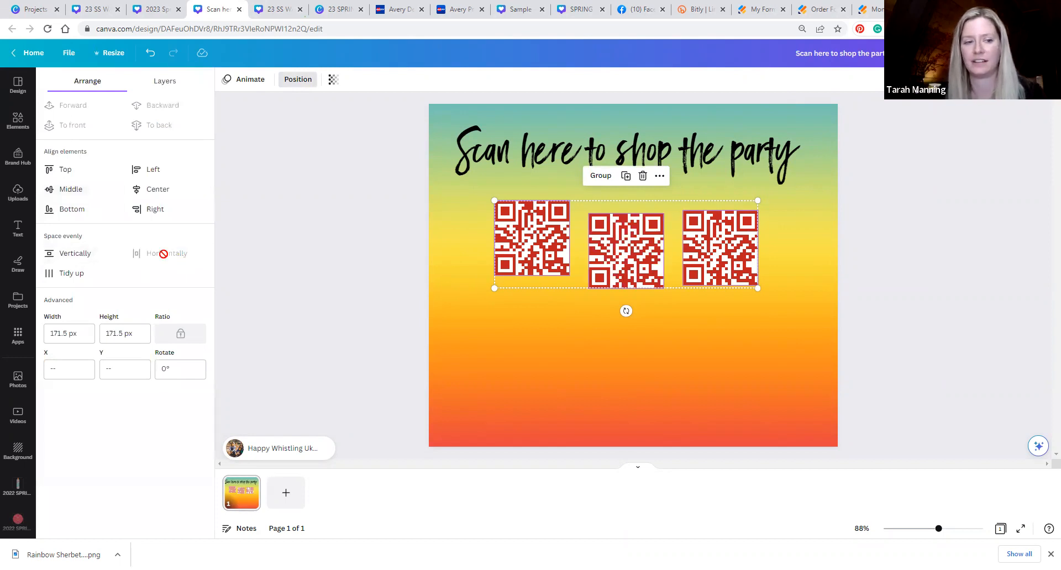
{"action": "left_click", "coordinate": [75, 255]}
{"action": "left_click", "coordinate": [80, 274]}
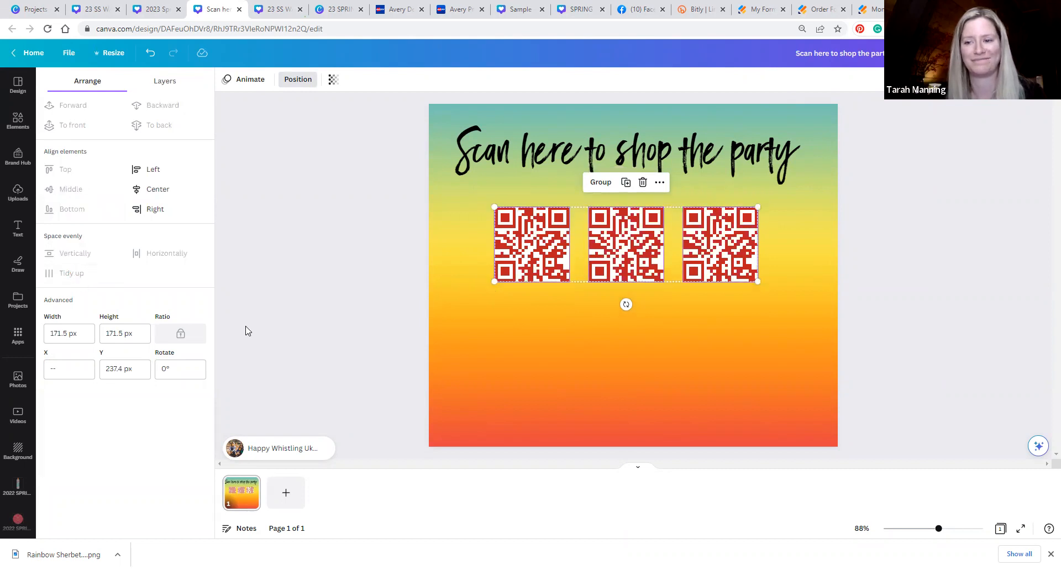
{"action": "left_click", "coordinate": [291, 299]}
{"action": "left_click", "coordinate": [326, 281]}
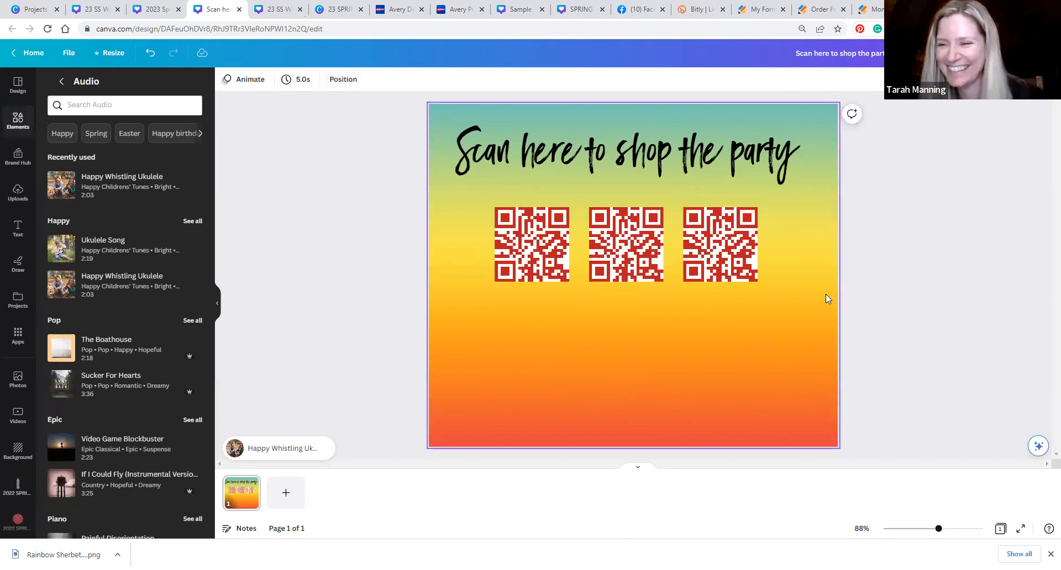
Step: Enlarge the three QR codes together to about 253.9 px each and center the row across the graphic
{"action": "left_click_drag", "start_coordinate": [821, 304], "coordinate": [355, 196]}
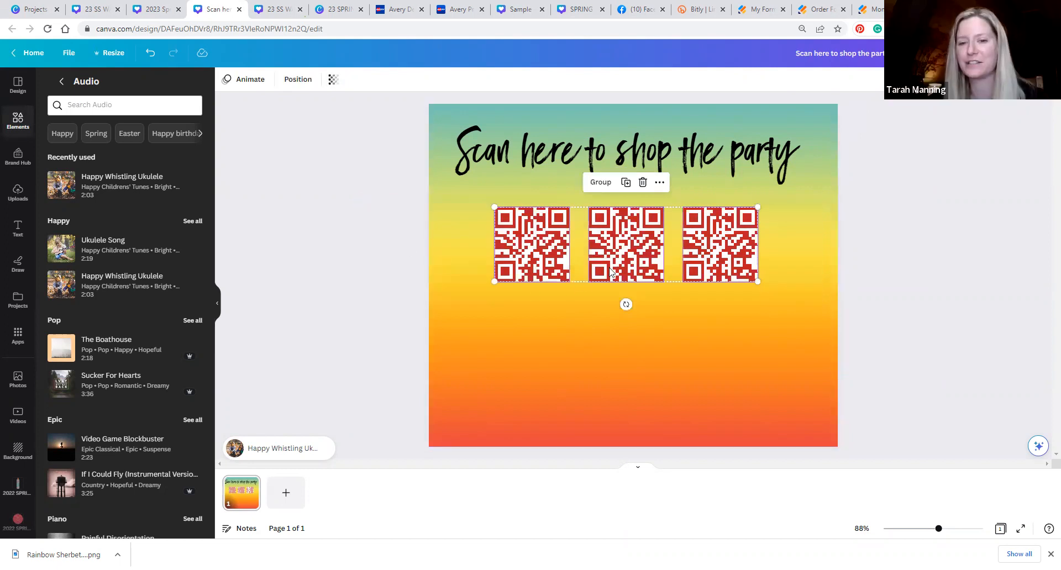
{"action": "left_click", "coordinate": [474, 196]}
{"action": "left_click_drag", "start_coordinate": [468, 191], "coordinate": [834, 334]}
{"action": "left_click_drag", "start_coordinate": [758, 281], "coordinate": [889, 347]}
{"action": "left_click_drag", "start_coordinate": [793, 297], "coordinate": [739, 297]}
{"action": "left_click", "coordinate": [867, 335]}
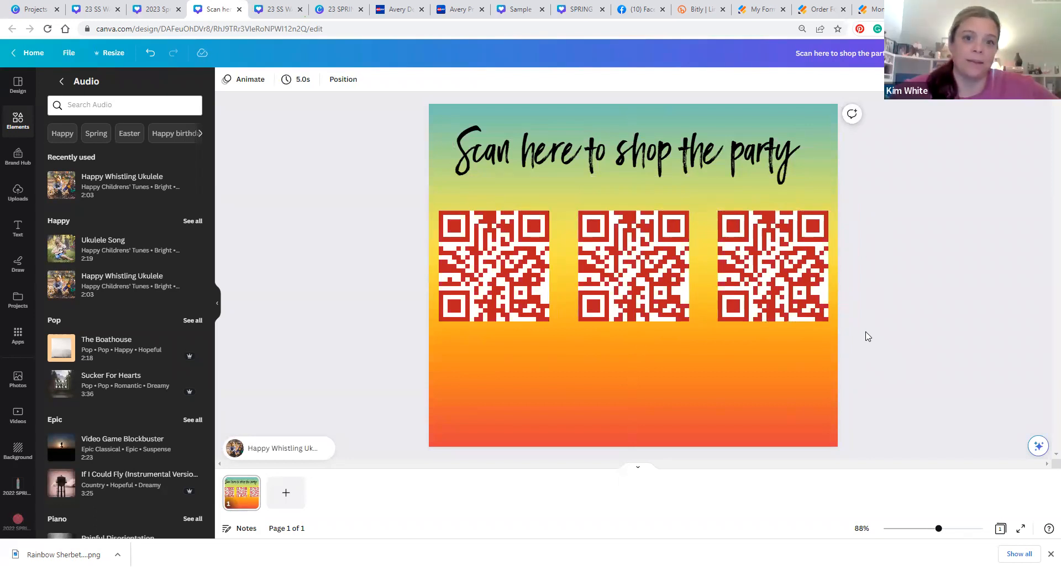
Step: Review the arrangement options with nothing selected and again with all three QR codes selected
{"action": "left_click", "coordinate": [344, 79]}
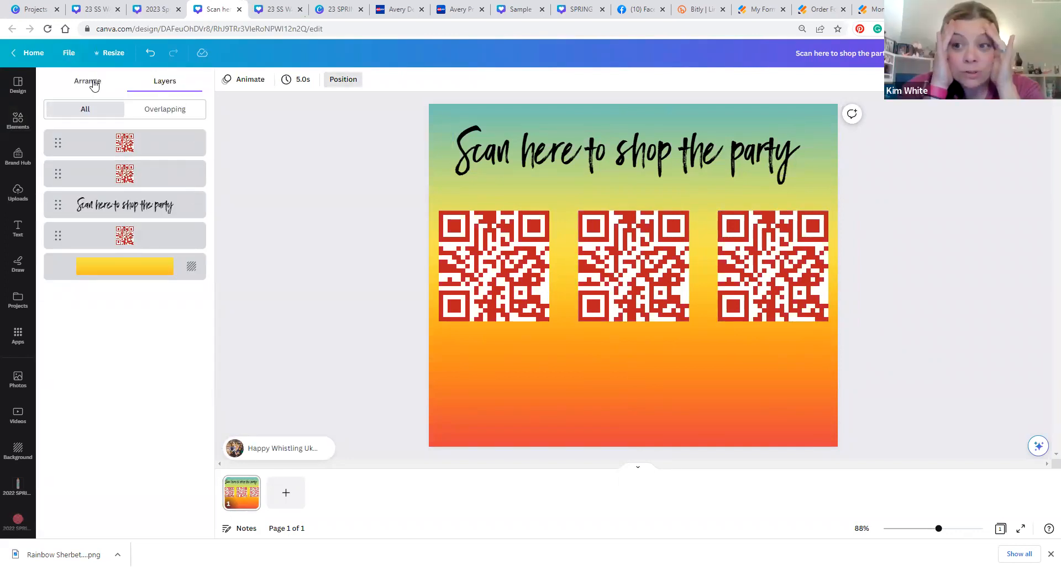
{"action": "left_click", "coordinate": [94, 84]}
{"action": "left_click", "coordinate": [299, 256]}
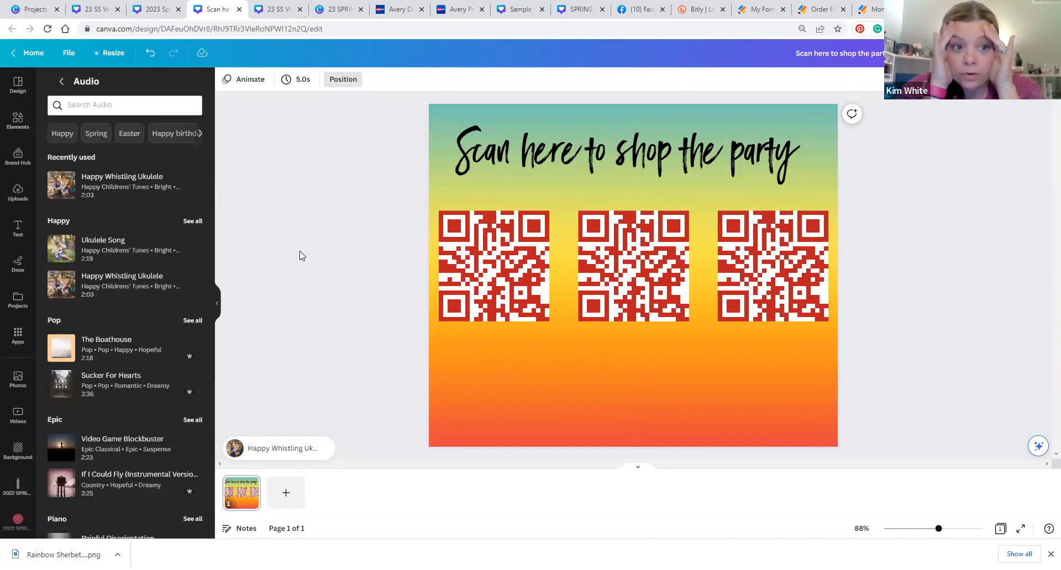
{"action": "left_click", "coordinate": [574, 301]}
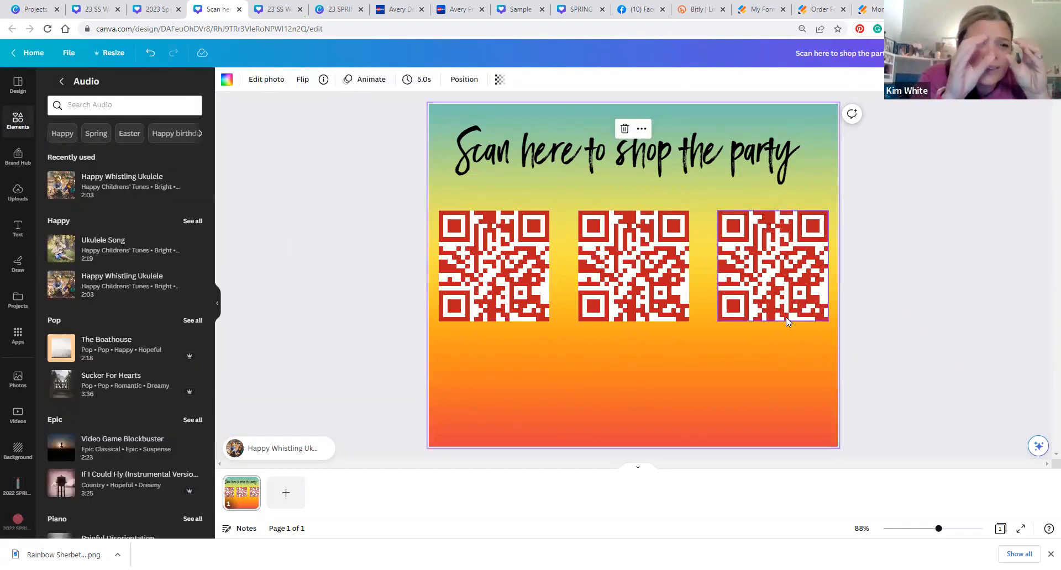
{"action": "left_click_drag", "start_coordinate": [849, 346], "coordinate": [387, 206]}
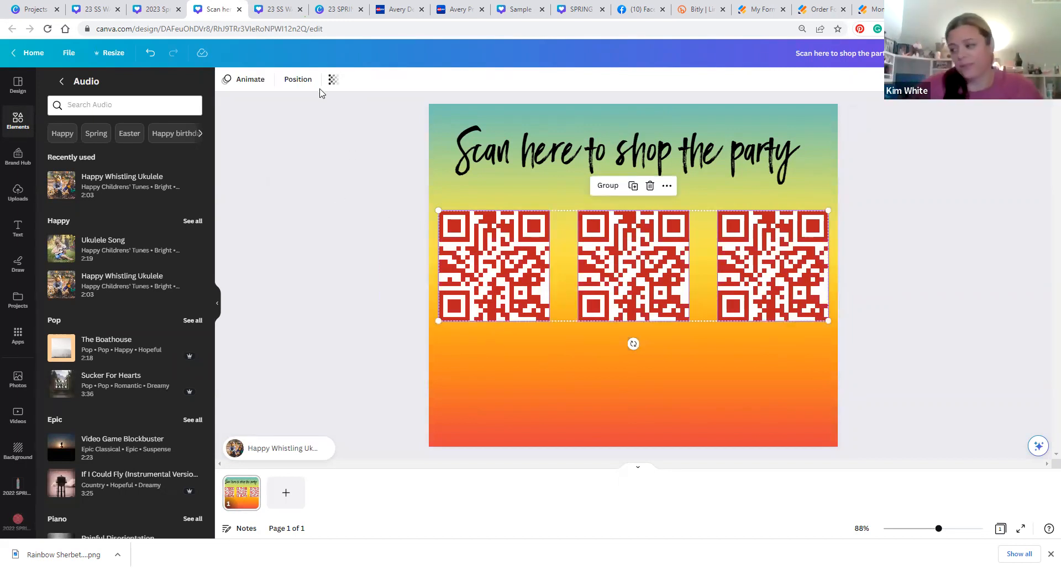
{"action": "left_click", "coordinate": [305, 83]}
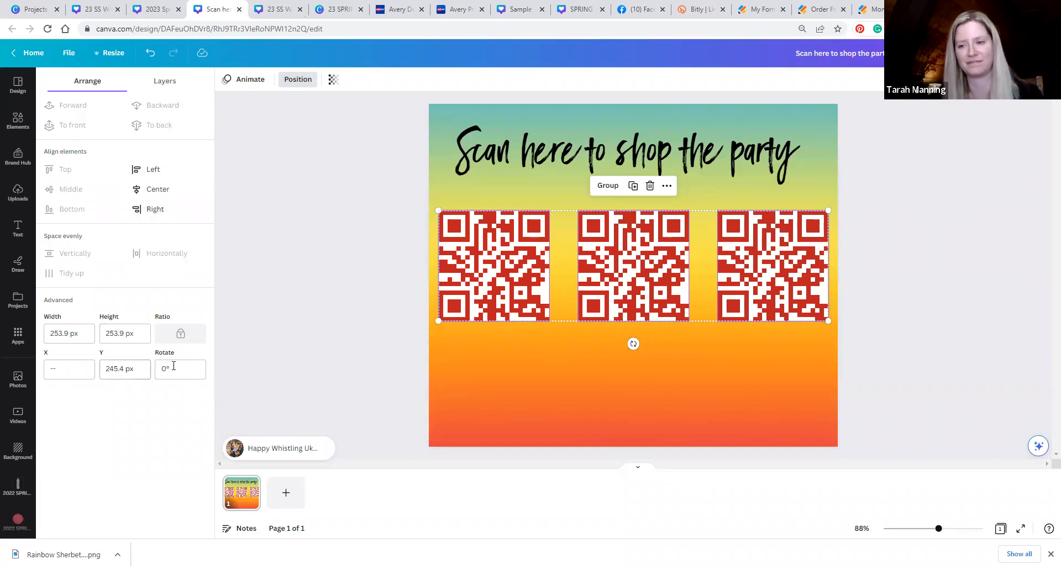
{"action": "left_click", "coordinate": [283, 301]}
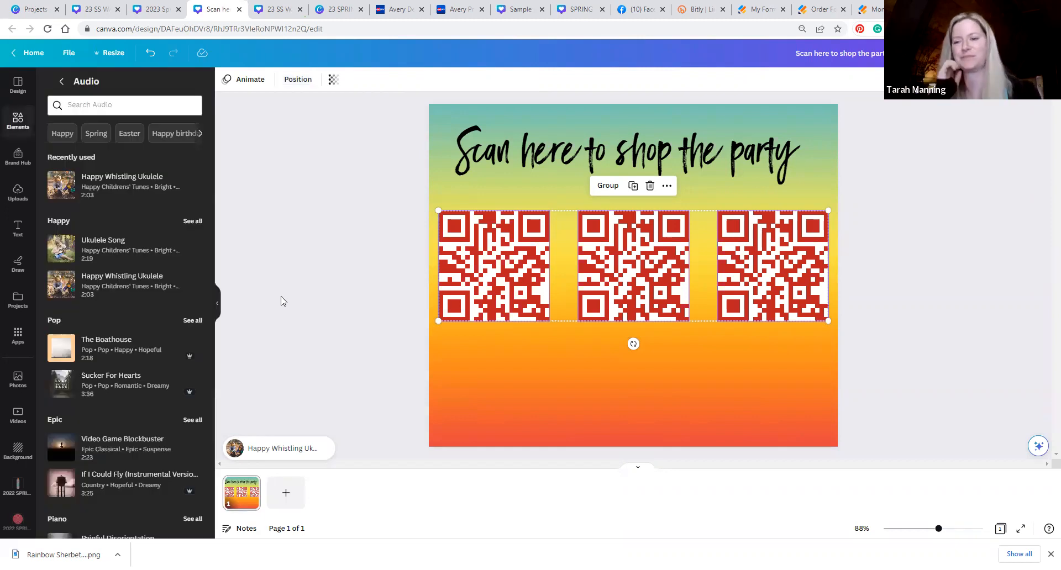
{"action": "left_click", "coordinate": [375, 334]}
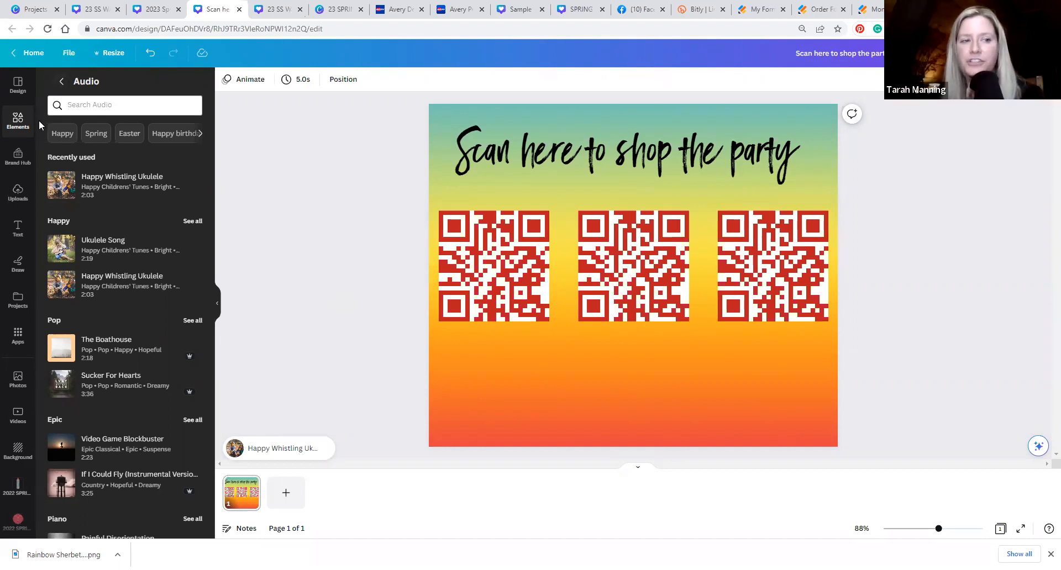
Step: Add the sunset template with the white speech-bubble quote as a new page and show that page
{"action": "left_click", "coordinate": [17, 85]}
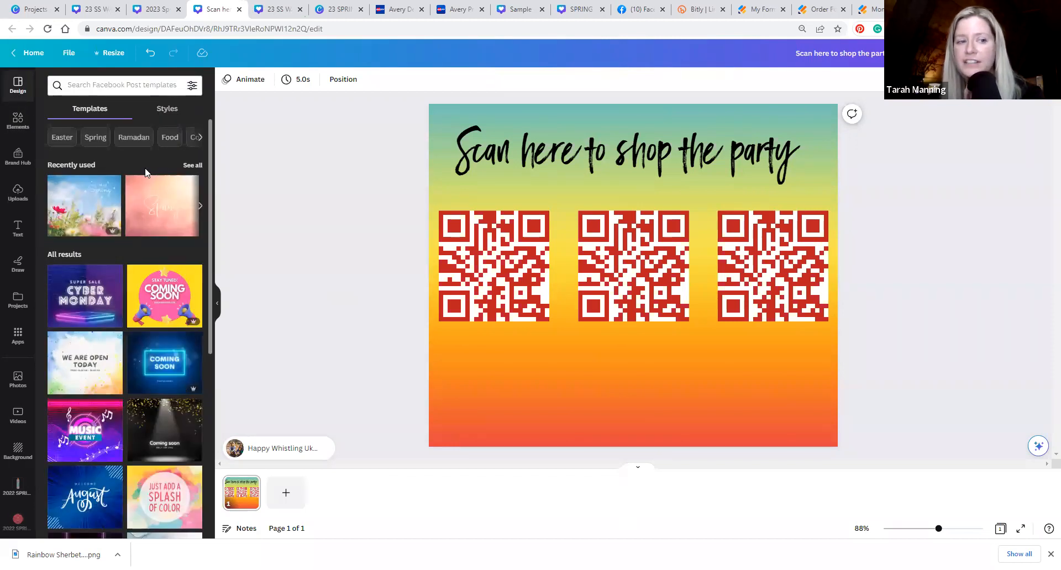
{"action": "scroll", "coordinate": [114, 310], "scroll_direction": "down", "scroll_amount": 10}
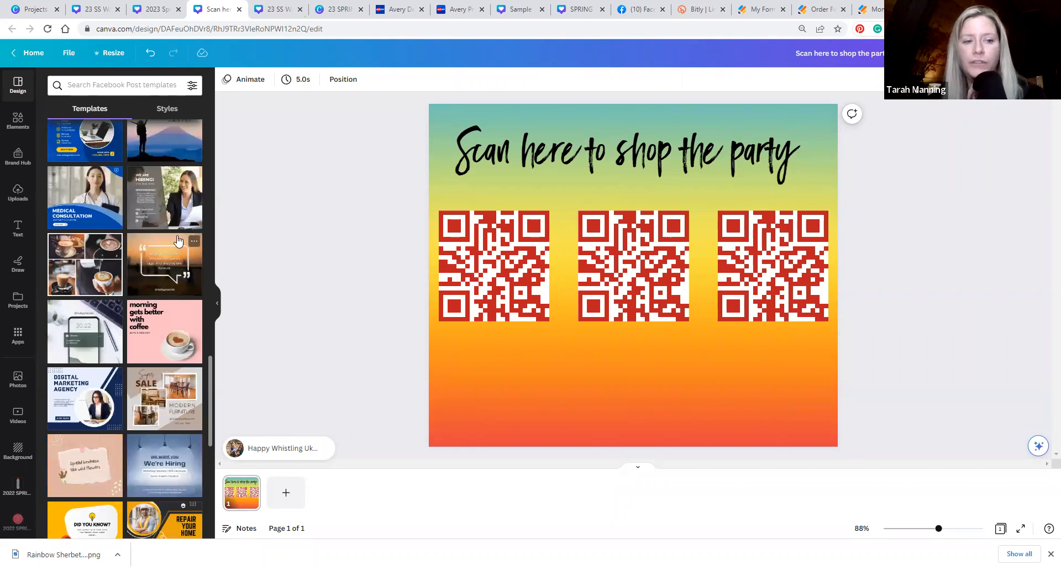
{"action": "left_click", "coordinate": [177, 251]}
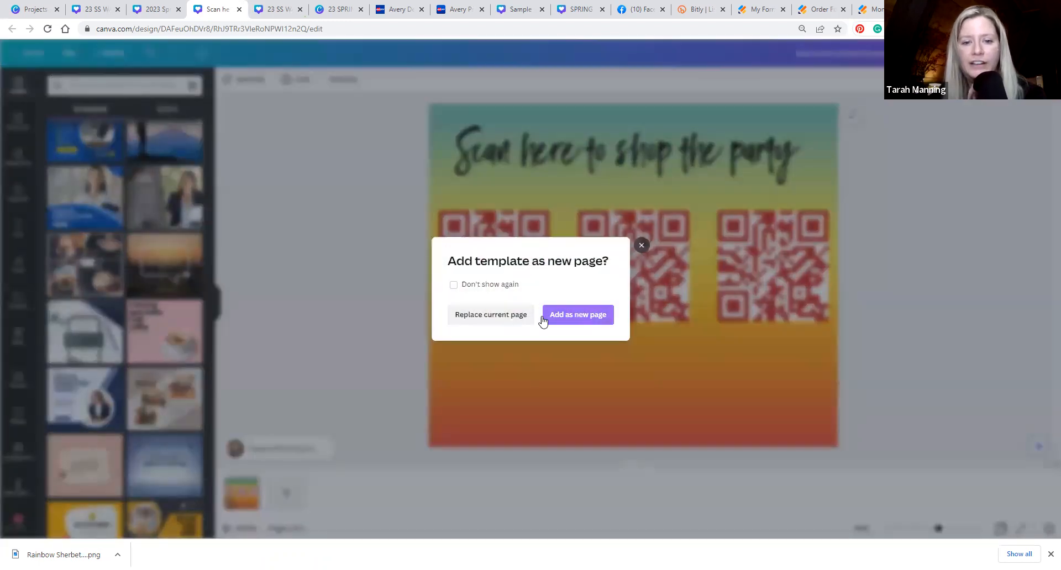
{"action": "left_click", "coordinate": [563, 314]}
{"action": "scroll", "coordinate": [847, 235], "scroll_direction": "up", "scroll_amount": 2}
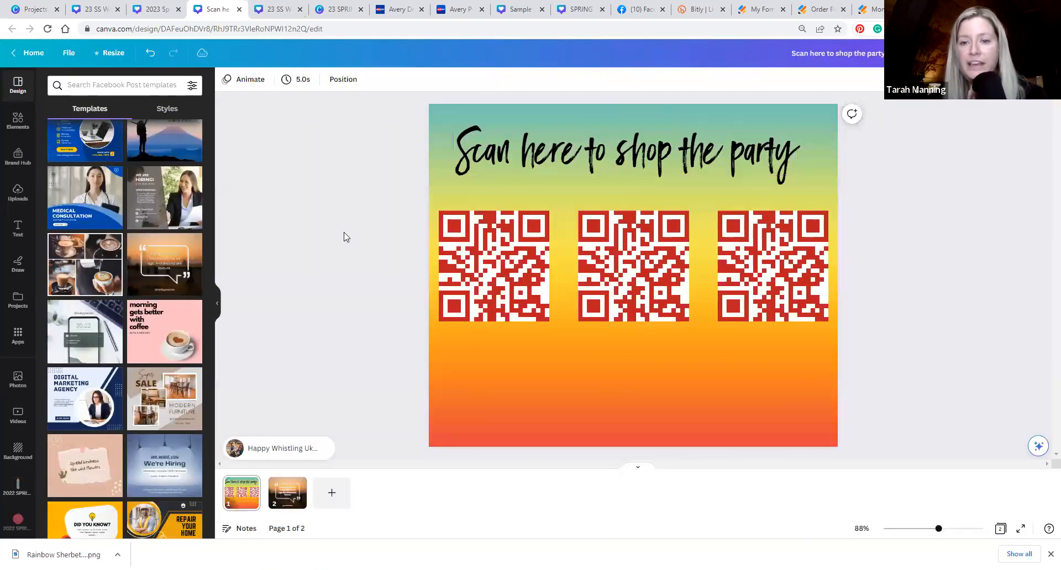
{"action": "scroll", "coordinate": [594, 287], "scroll_direction": "down", "scroll_amount": 2}
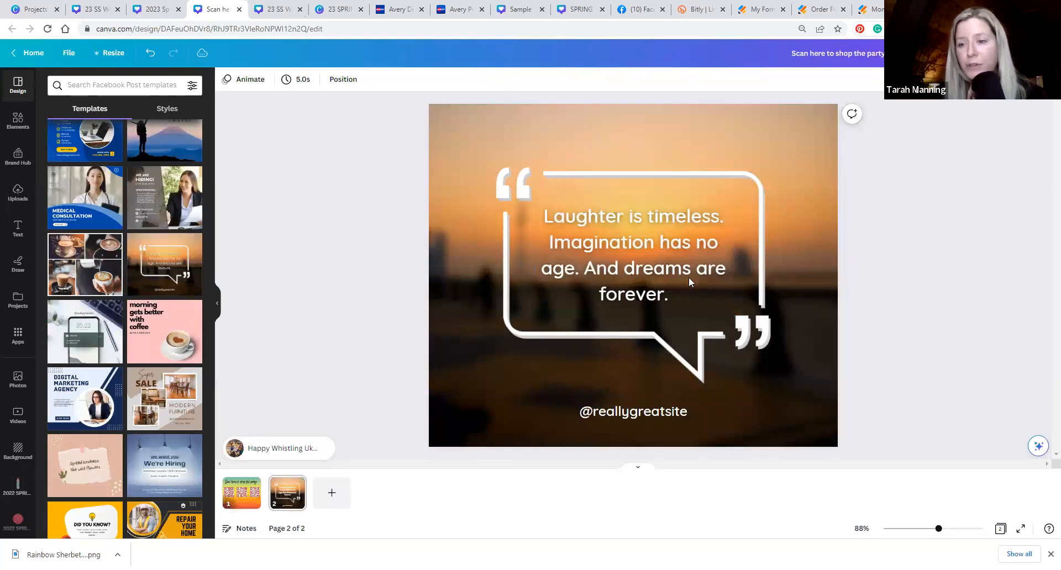